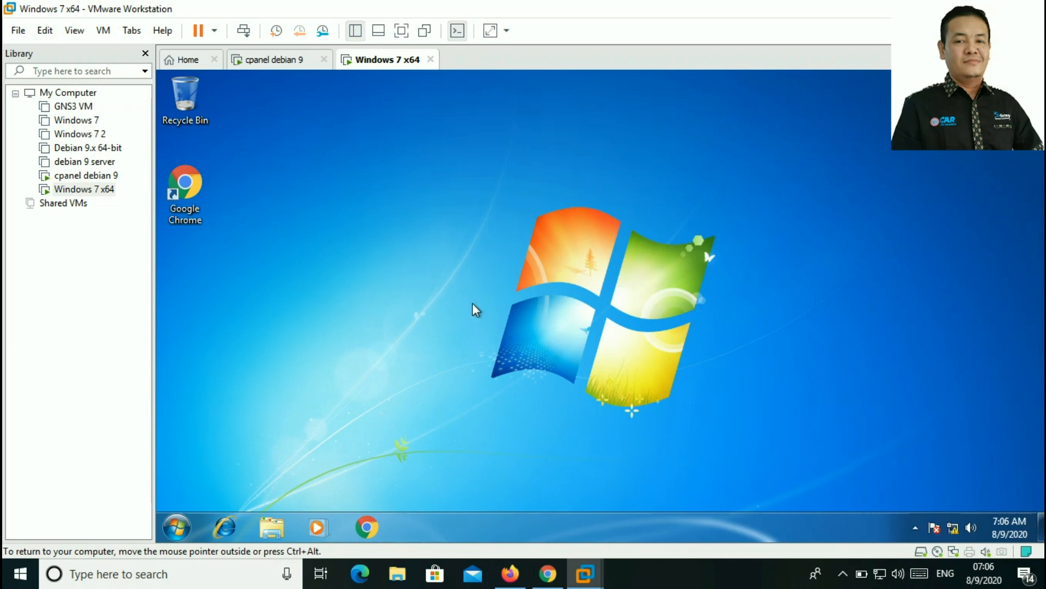
{"action": "left_click", "coordinate": [368, 527]}
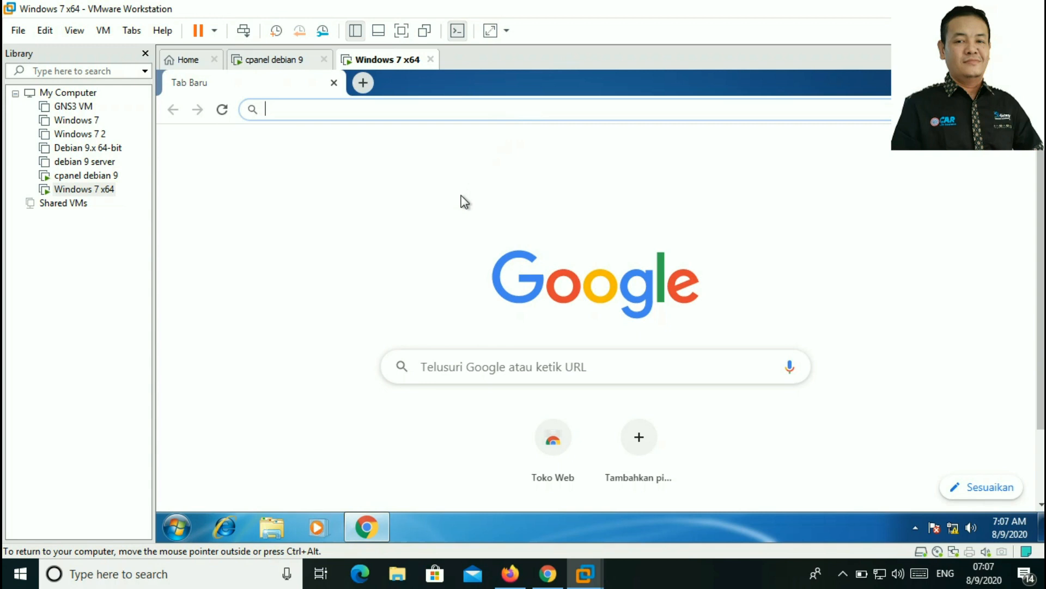
{"action": "type", "text": "http"}
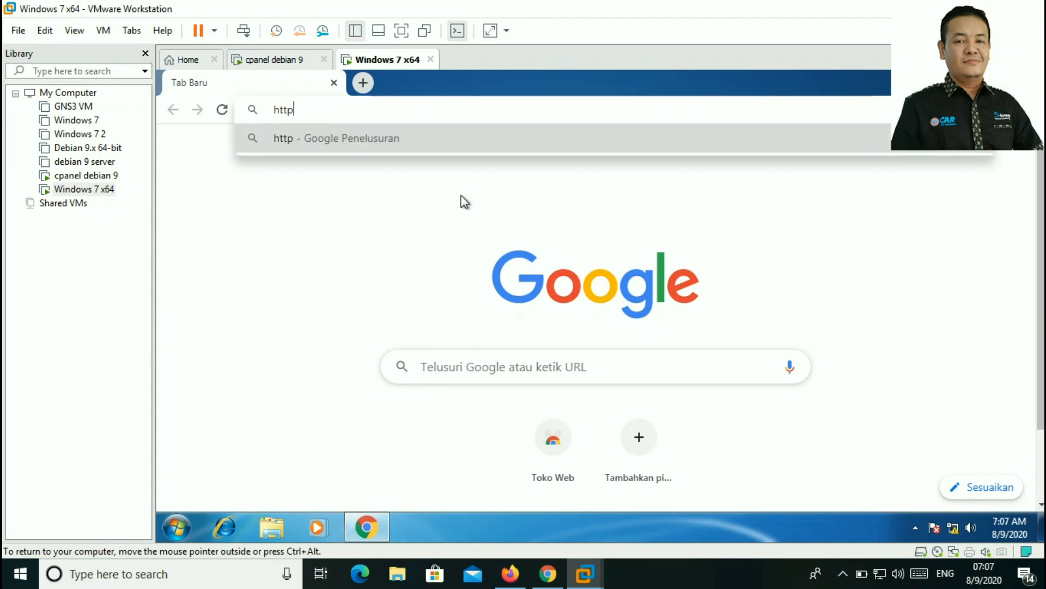
{"action": "type", "text": "s:"}
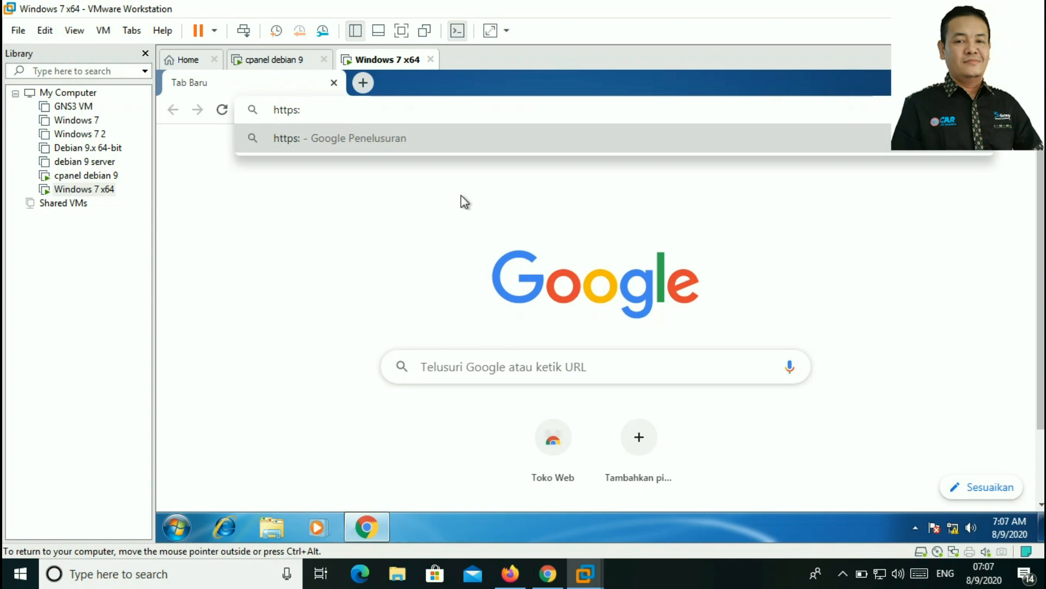
{"action": "type", "text": "//192"}
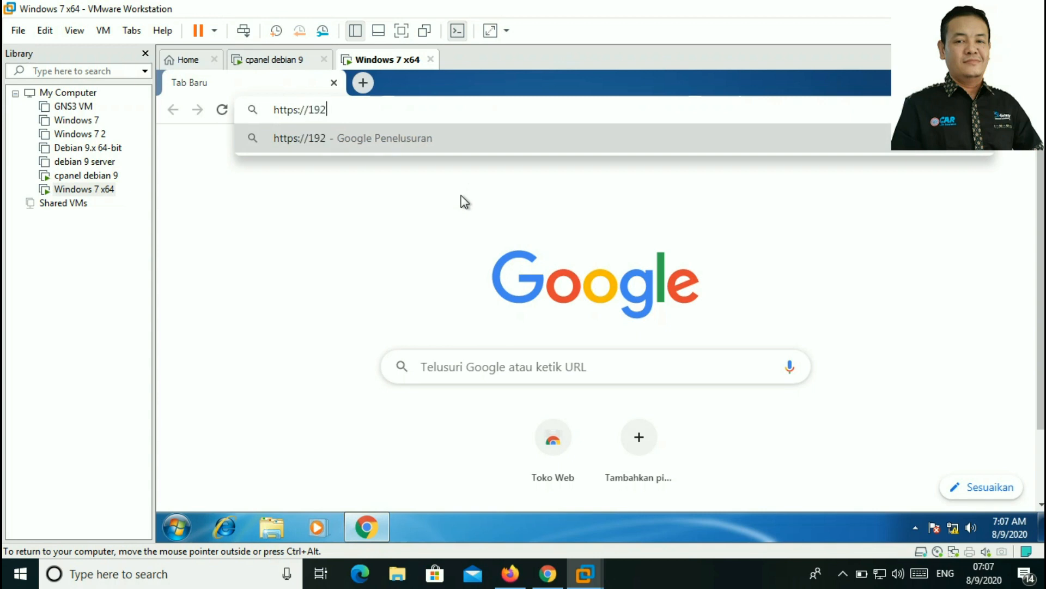
{"action": "type", "text": ".168.10"}
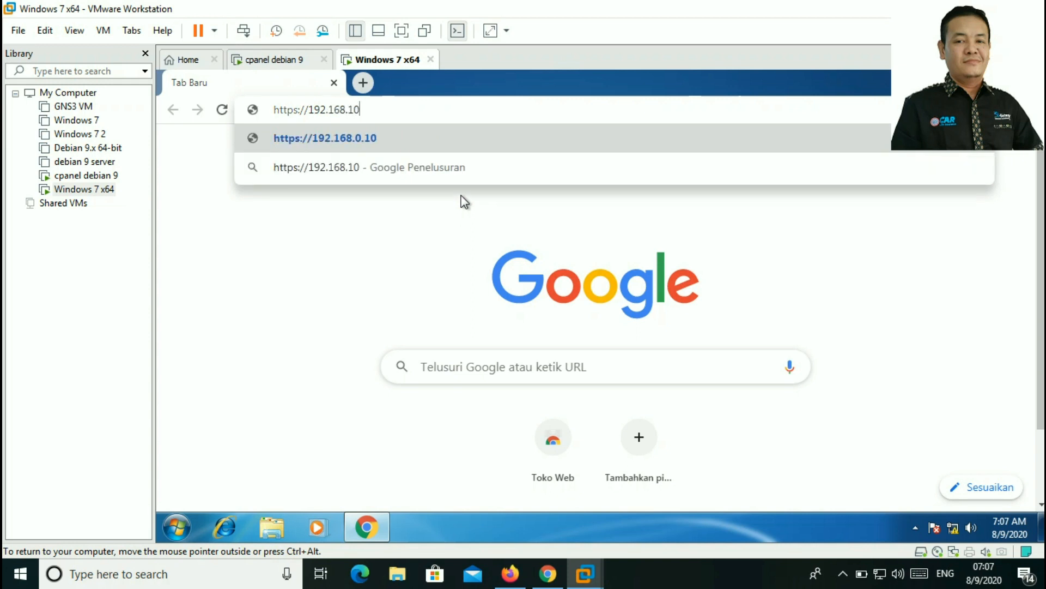
{"action": "type", "text": "0.1:10000"}
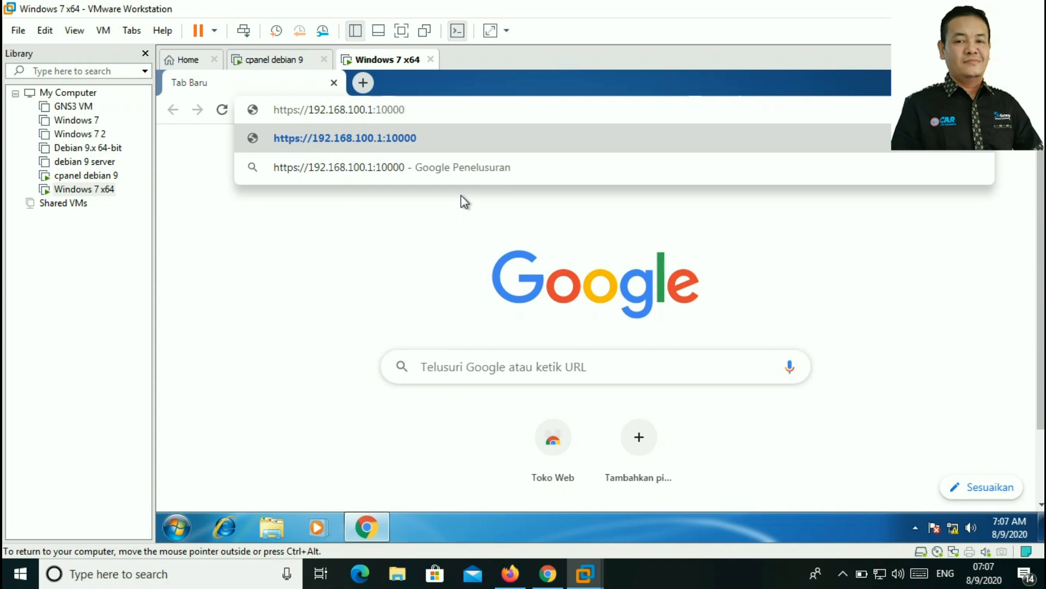
{"action": "key", "text": "Return"}
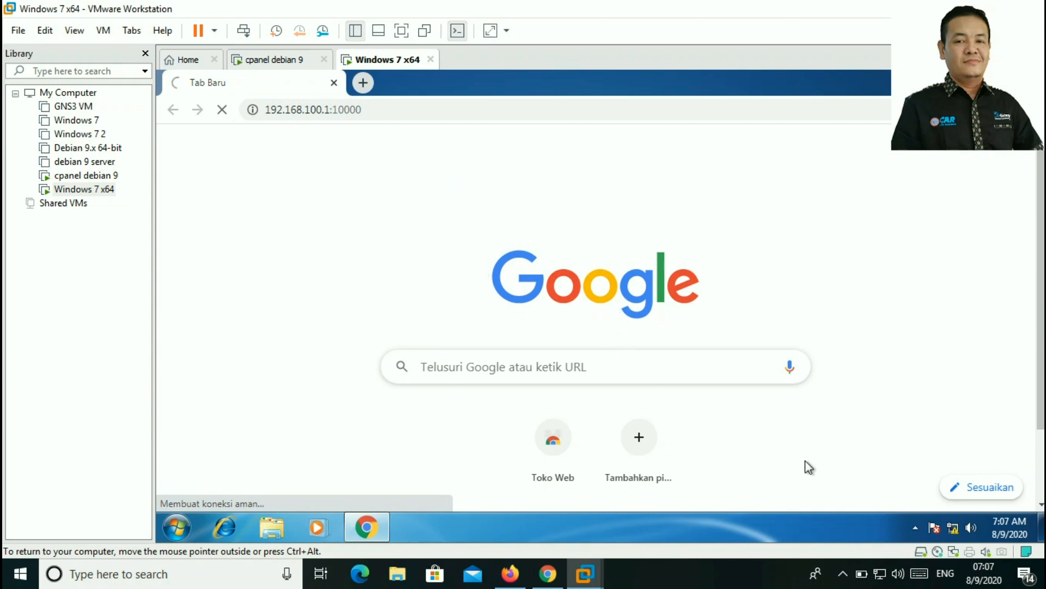
Step: Close the hidden tray icons popup and reload the privacy error page
{"action": "left_click", "coordinate": [841, 575]}
{"action": "left_click", "coordinate": [839, 575]}
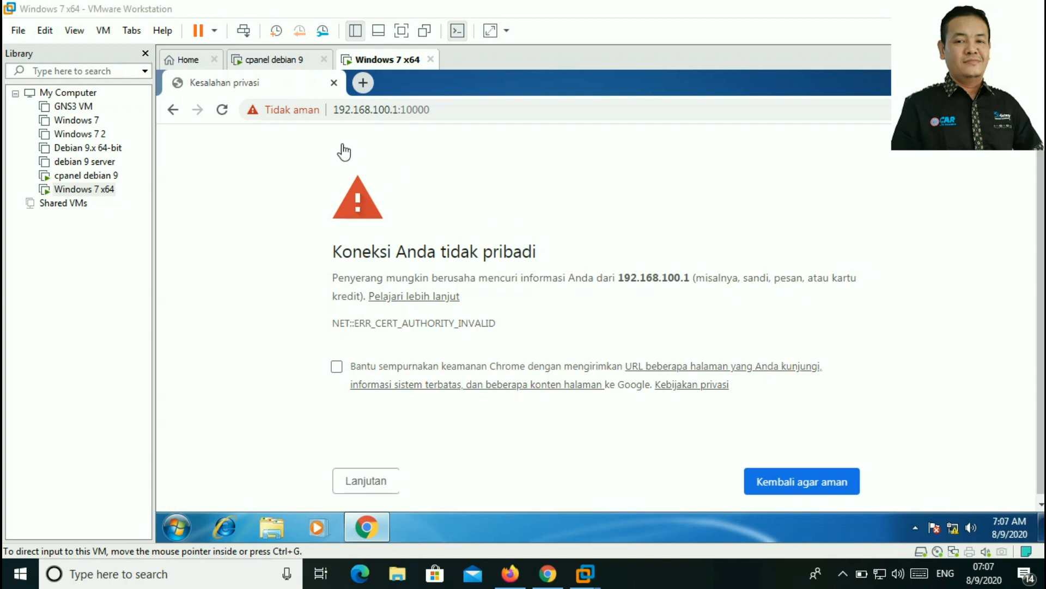
{"action": "key", "text": "F5"}
{"action": "left_click", "coordinate": [376, 486]}
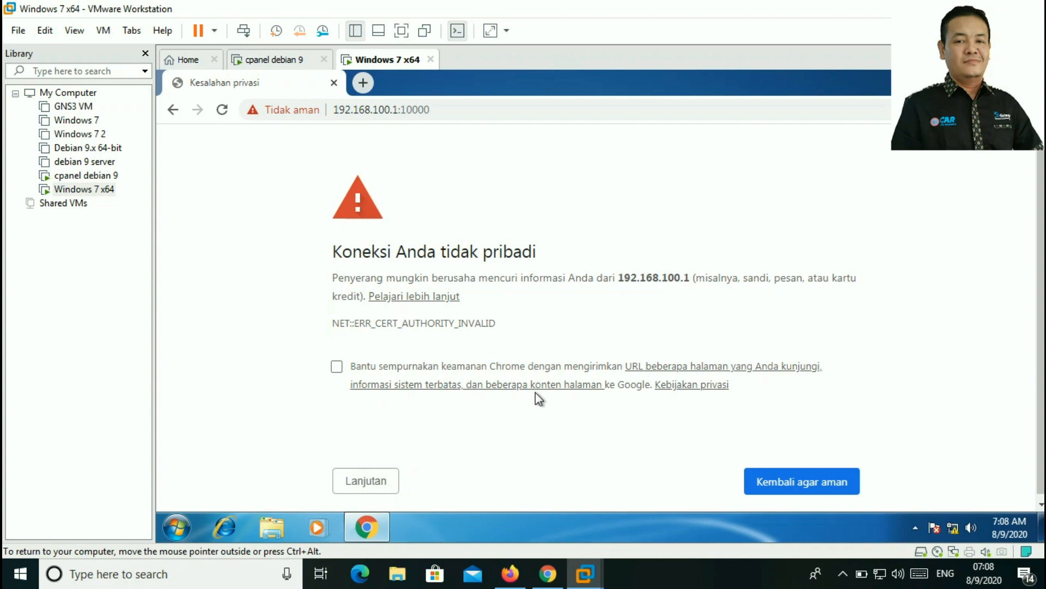
{"action": "key", "text": "F5"}
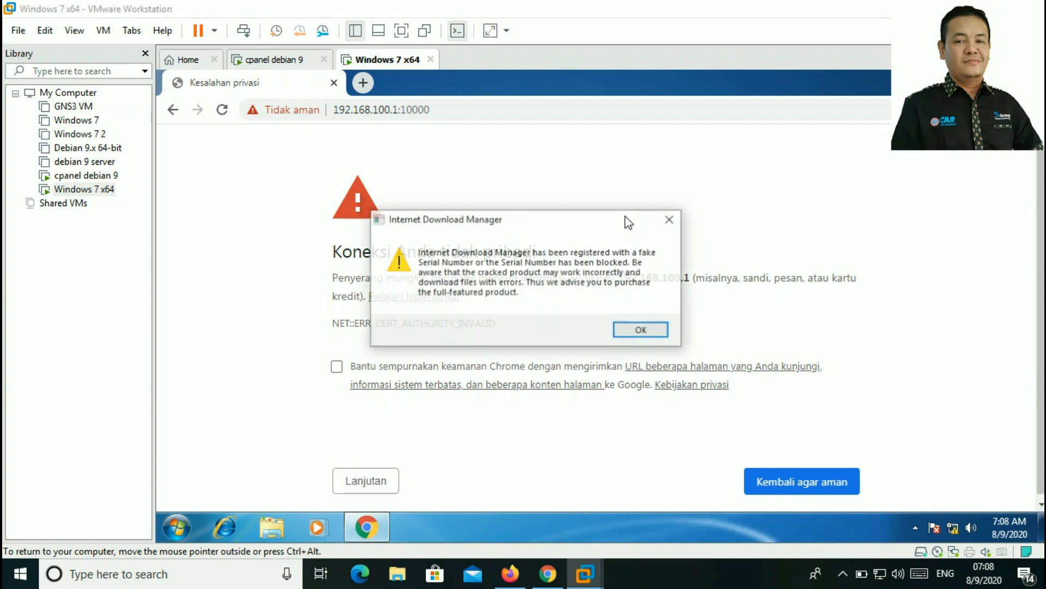
Step: Dismiss the Internet Download Manager prompts and expand the certificate warning's Advanced details
{"action": "left_click", "coordinate": [670, 220]}
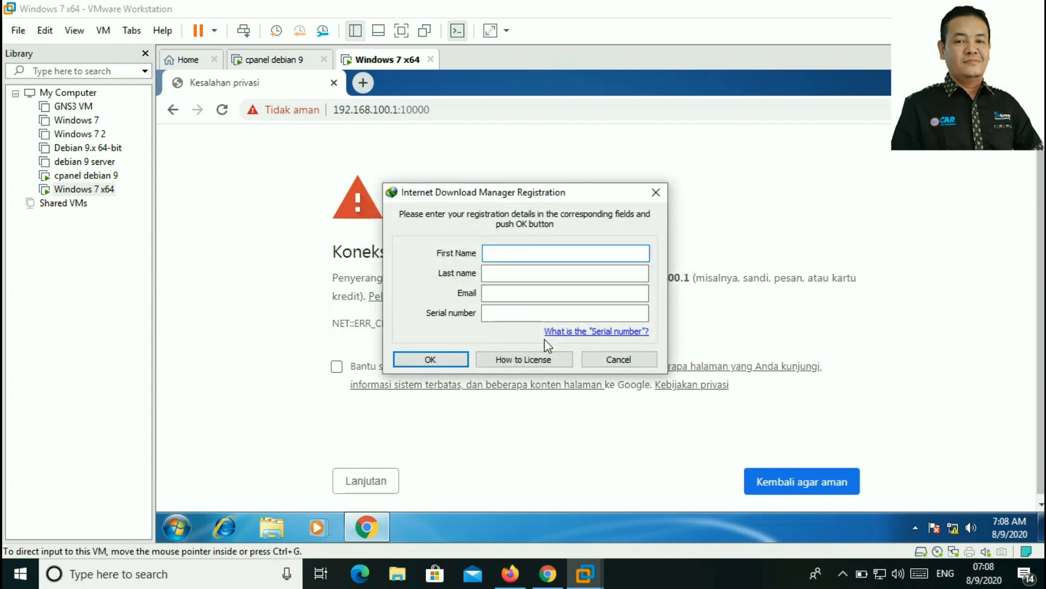
{"action": "left_click", "coordinate": [656, 192]}
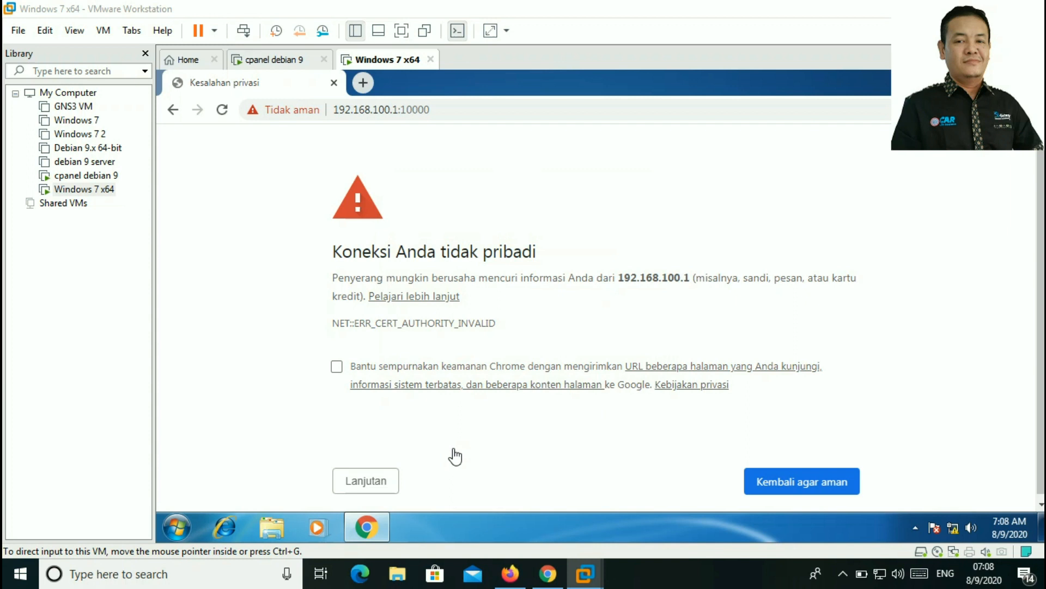
{"action": "left_click", "coordinate": [360, 482]}
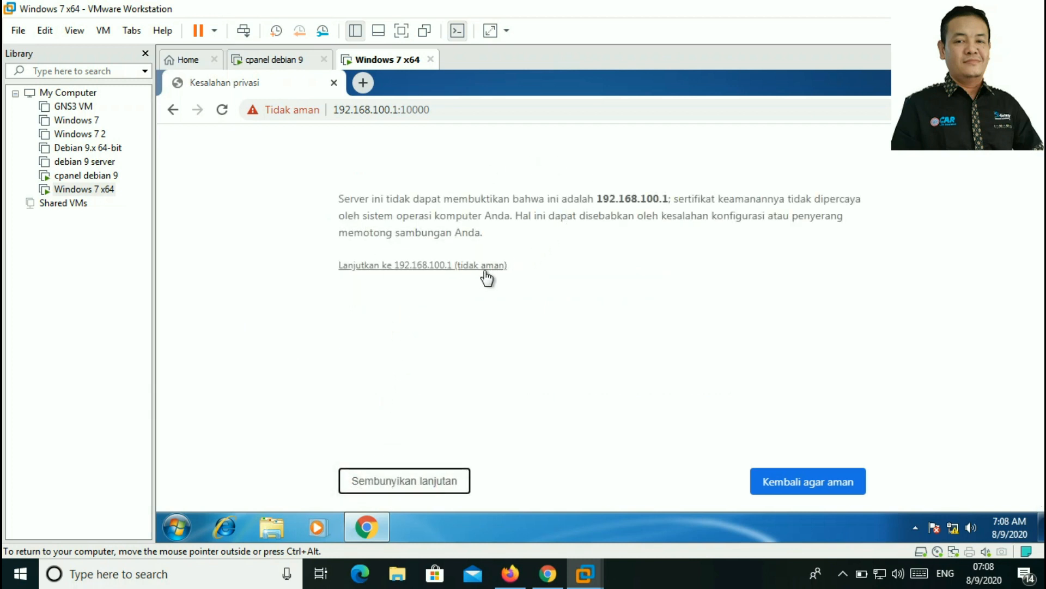
Step: Proceed to 192.168.100.1 anyway and sign in to Webmin as root with the account password
{"action": "left_click", "coordinate": [428, 266]}
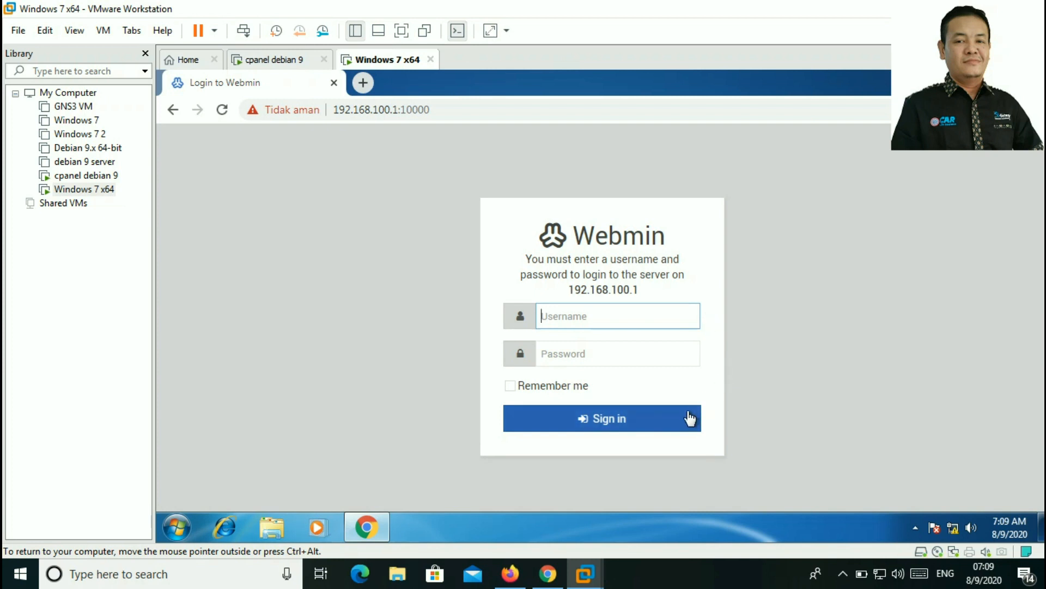
{"action": "type", "text": "root"}
{"action": "key", "text": "Tab"}
{"action": "type", "text": "****"}
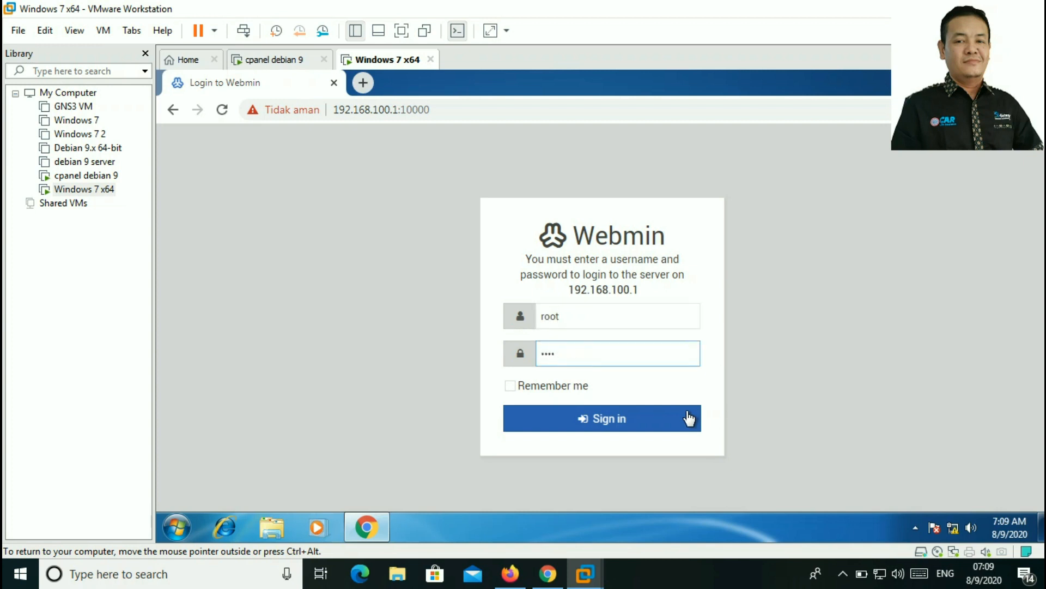
{"action": "left_click", "coordinate": [636, 420]}
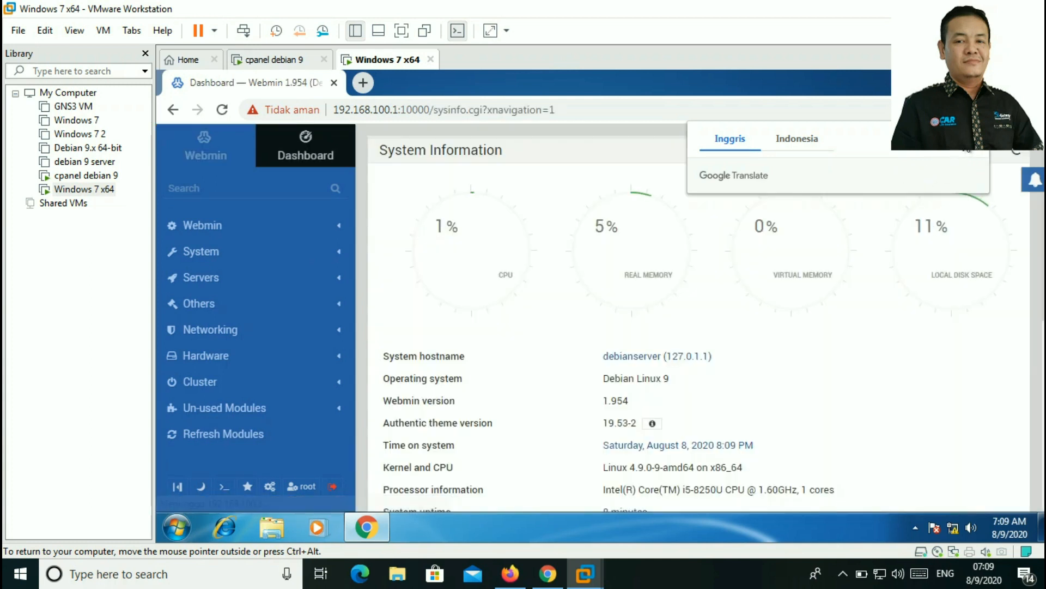
Step: Dismiss the Google Translate offer and expand the Servers category in the Webmin sidebar
{"action": "left_click", "coordinate": [869, 269]}
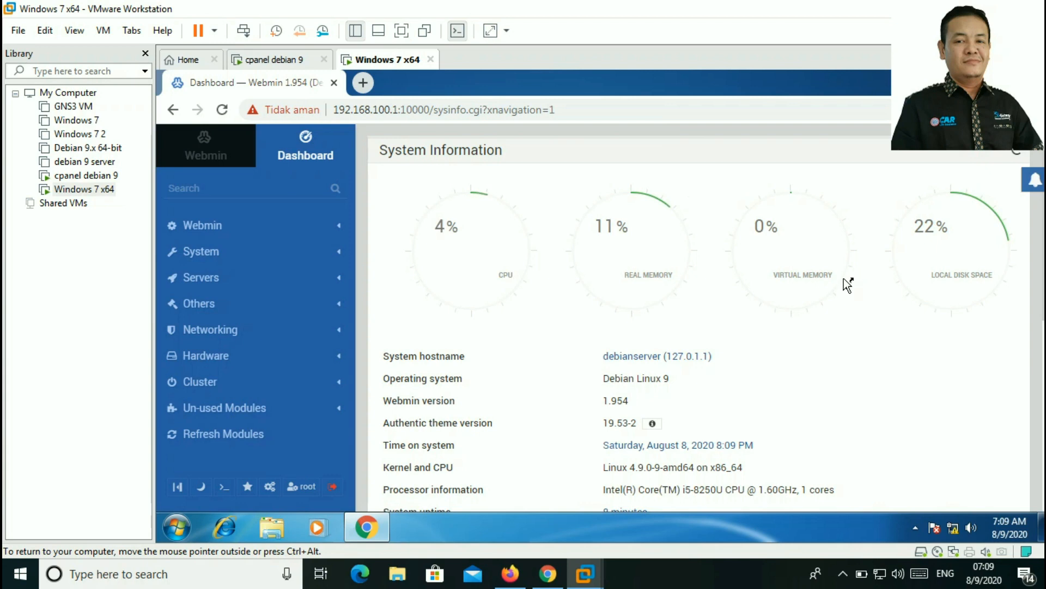
{"action": "scroll", "coordinate": [848, 281], "scroll_direction": "down", "scroll_amount": 4}
{"action": "scroll", "coordinate": [845, 276], "scroll_direction": "down", "scroll_amount": 3}
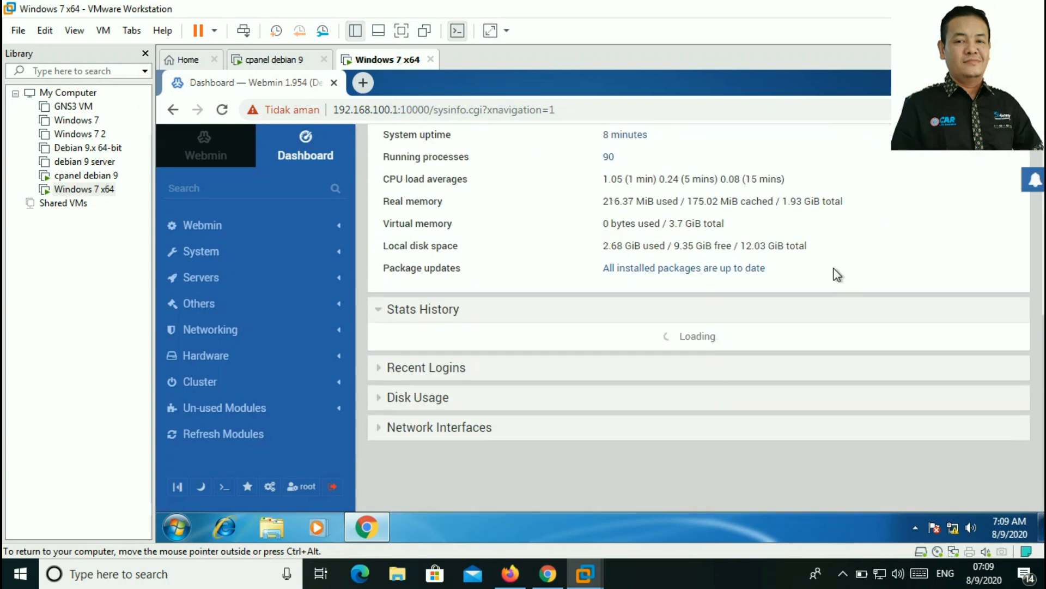
{"action": "scroll", "coordinate": [708, 327], "scroll_direction": "up", "scroll_amount": 7}
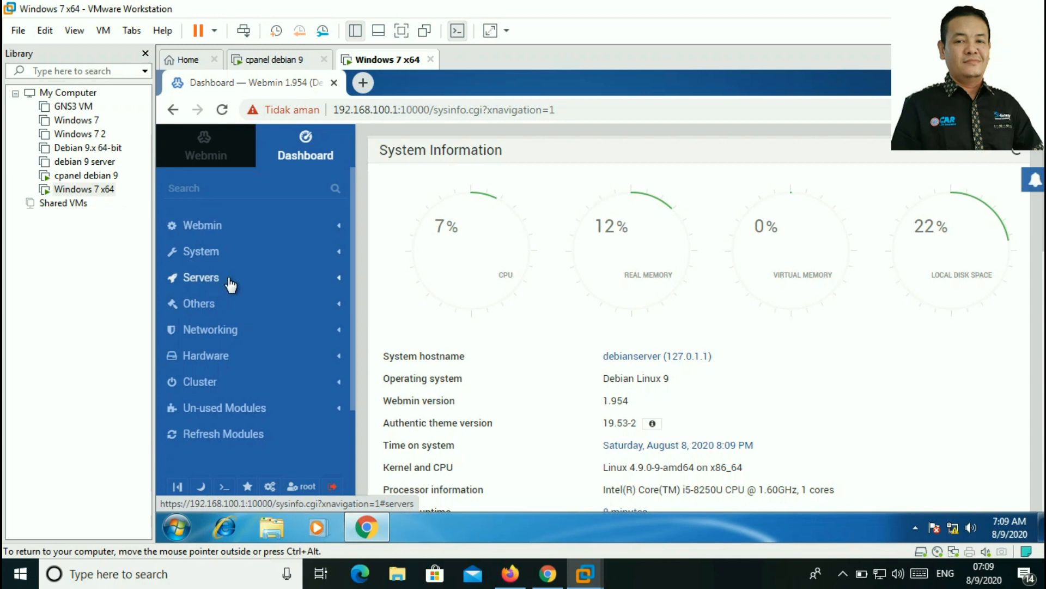
{"action": "left_click", "coordinate": [314, 280]}
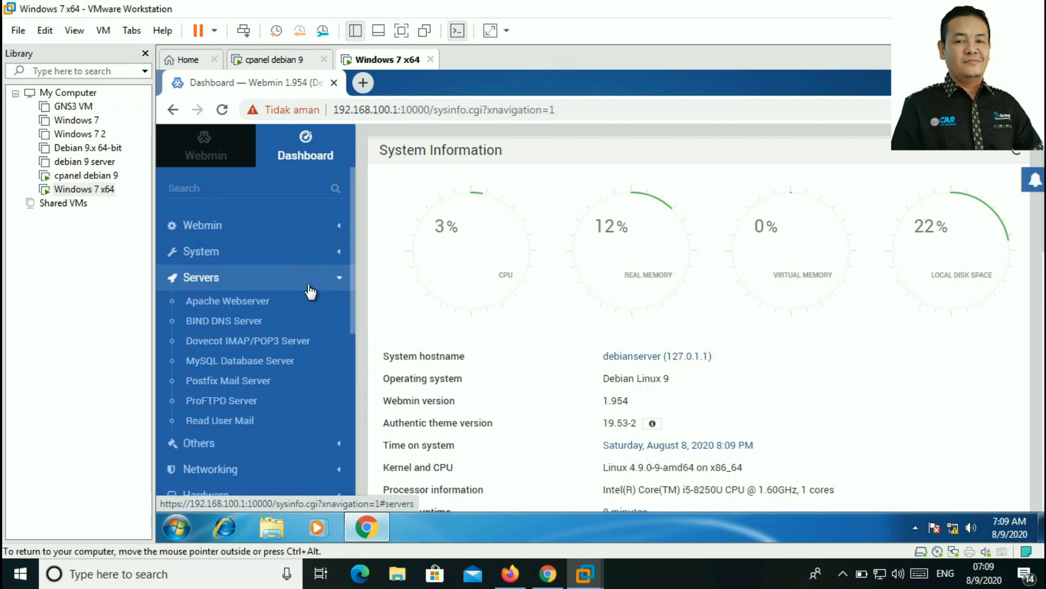
{"action": "scroll", "coordinate": [268, 322], "scroll_direction": "down", "scroll_amount": 2}
{"action": "scroll", "coordinate": [268, 322], "scroll_direction": "up", "scroll_amount": 2}
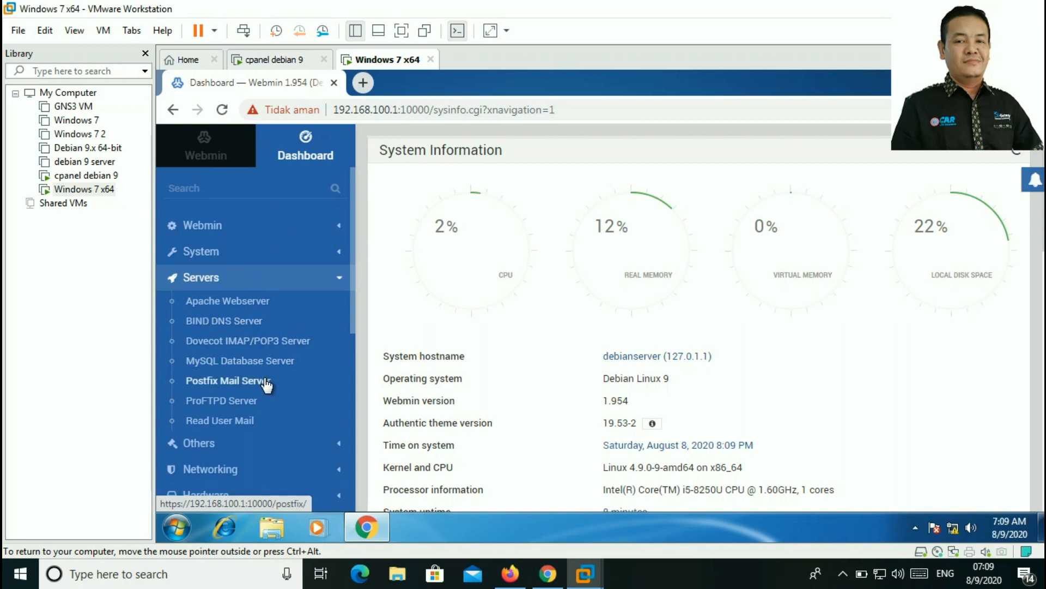
Step: Open the BIND DNS Server module and choose Create master zone under Existing DNS Zones
{"action": "left_click", "coordinate": [235, 330]}
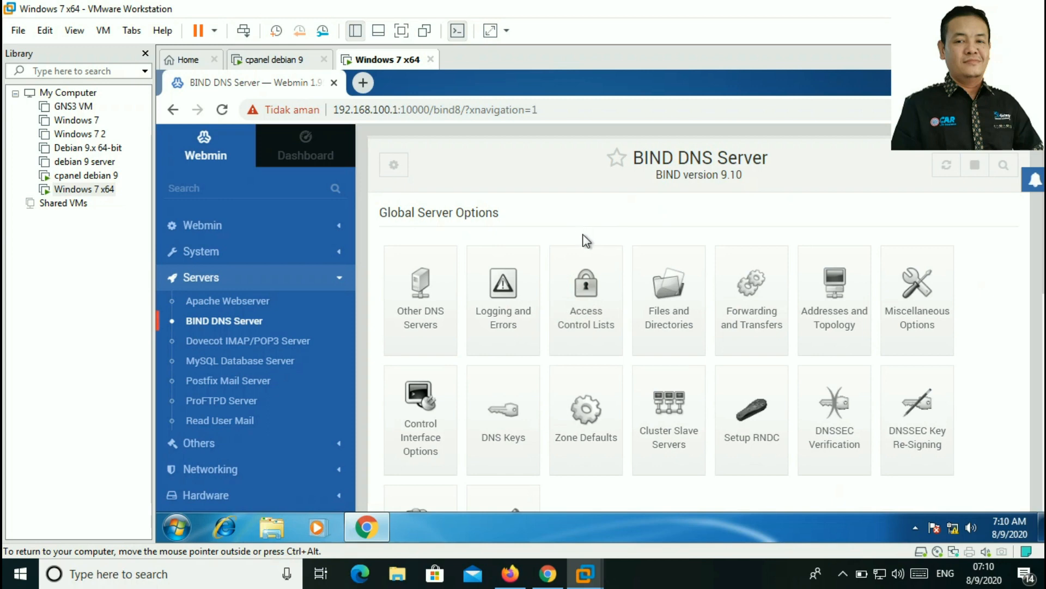
{"action": "scroll", "coordinate": [584, 241], "scroll_direction": "down", "scroll_amount": 6}
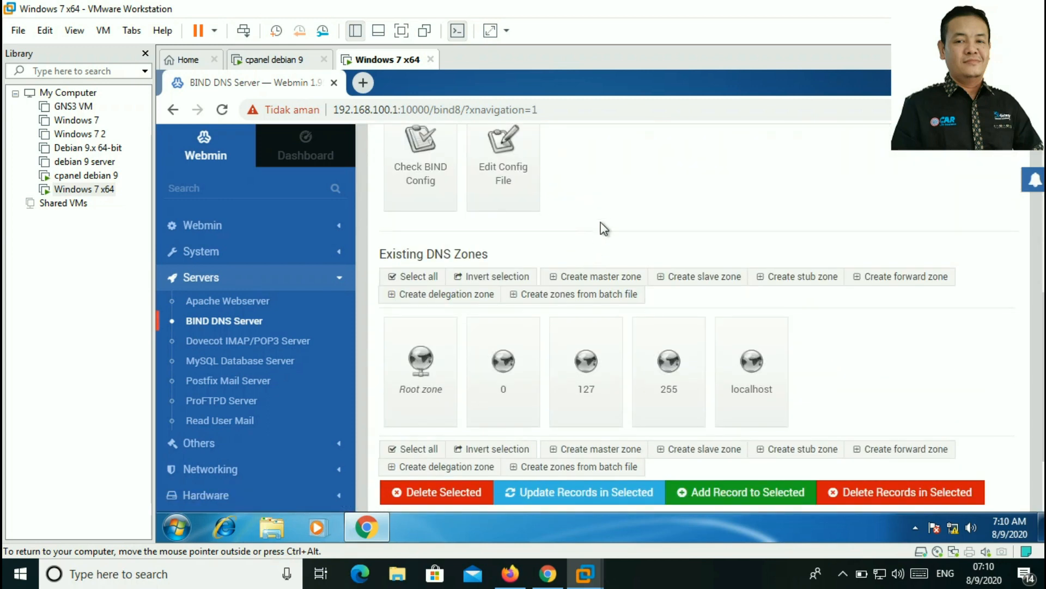
{"action": "scroll", "coordinate": [600, 221], "scroll_direction": "up", "scroll_amount": 6}
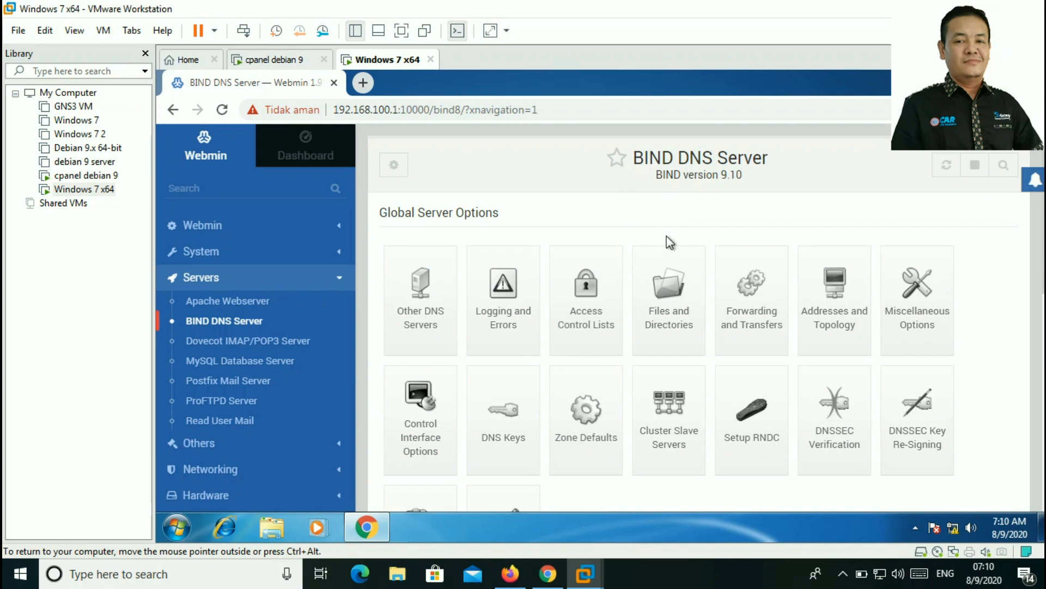
{"action": "scroll", "coordinate": [670, 256], "scroll_direction": "down", "scroll_amount": 4}
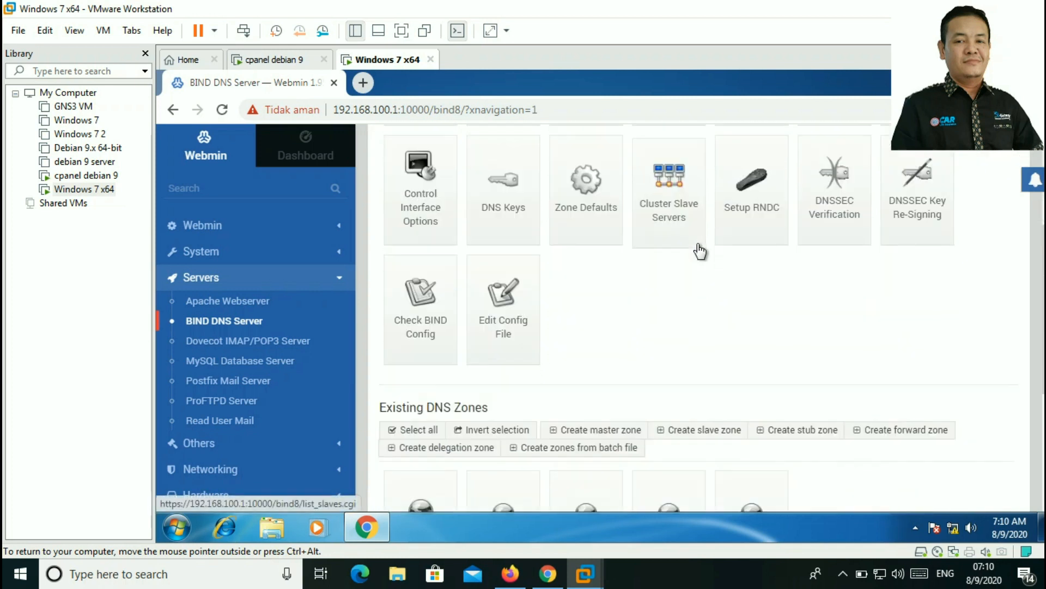
{"action": "scroll", "coordinate": [700, 252], "scroll_direction": "down", "scroll_amount": 3}
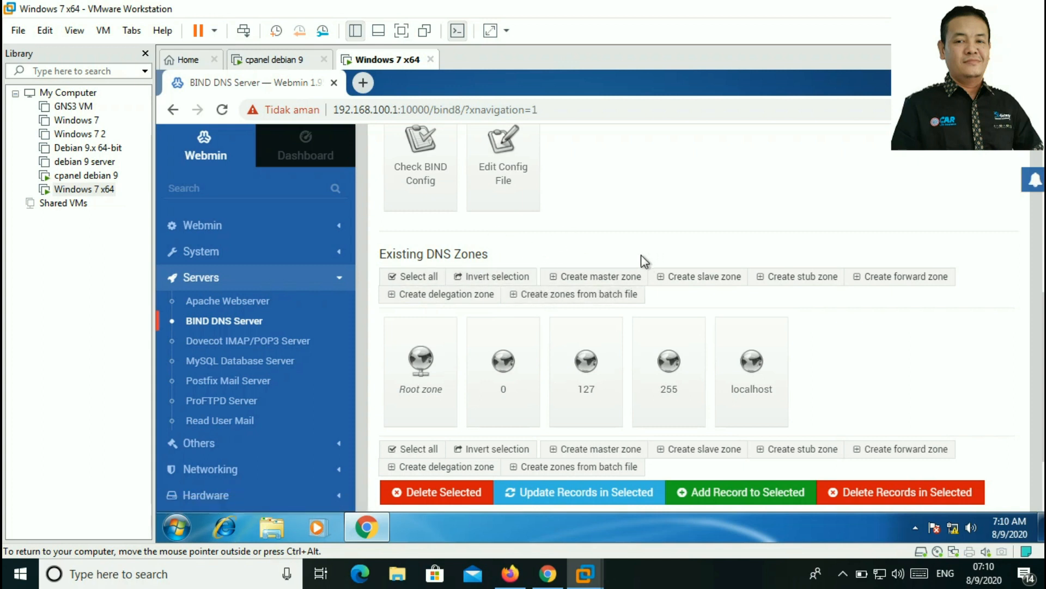
{"action": "left_click", "coordinate": [590, 280]}
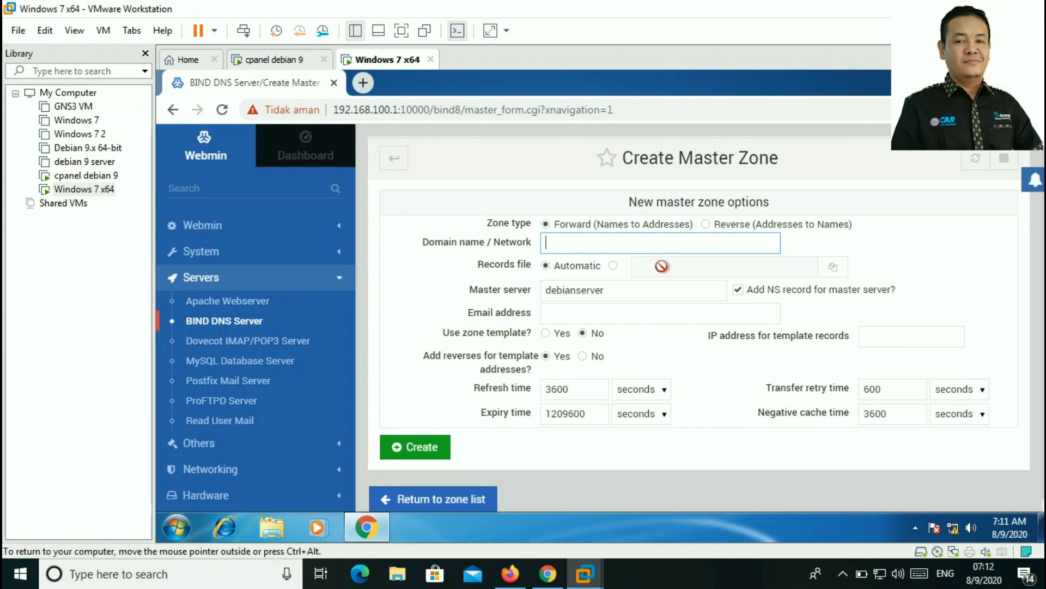
Step: Scroll through the Create Master Zone form to review its fields
{"action": "scroll", "coordinate": [629, 278], "scroll_direction": "down", "scroll_amount": 1}
{"action": "scroll", "coordinate": [628, 278], "scroll_direction": "up", "scroll_amount": 1}
{"action": "scroll", "coordinate": [636, 265], "scroll_direction": "down", "scroll_amount": 1}
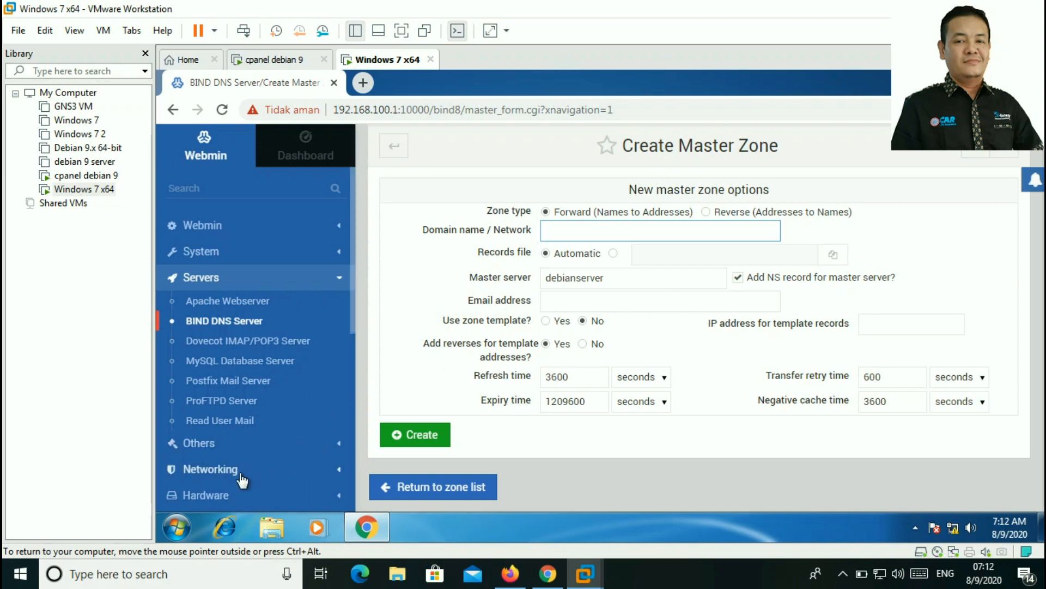
Step: Launch Notepad by searching 'note' in the Start menu
{"action": "left_click", "coordinate": [188, 521]}
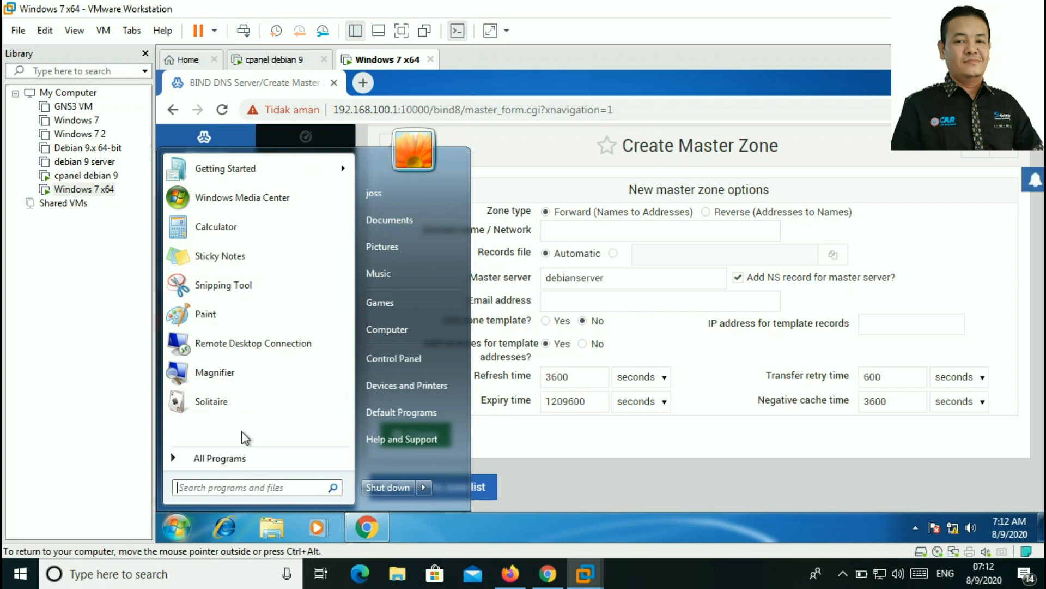
{"action": "left_click", "coordinate": [236, 486]}
{"action": "type", "text": "note"}
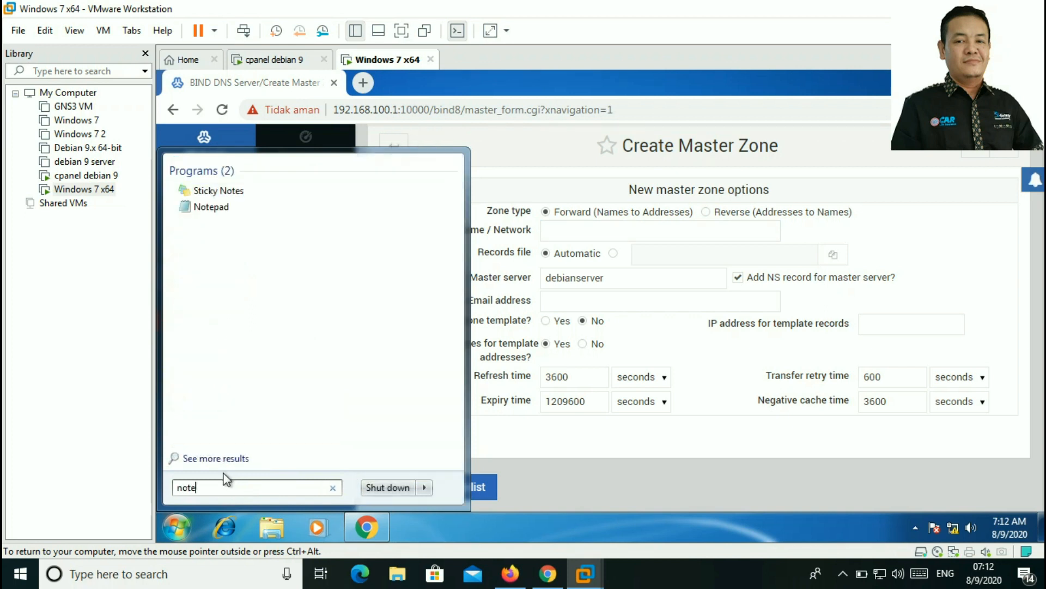
{"action": "left_click", "coordinate": [200, 205]}
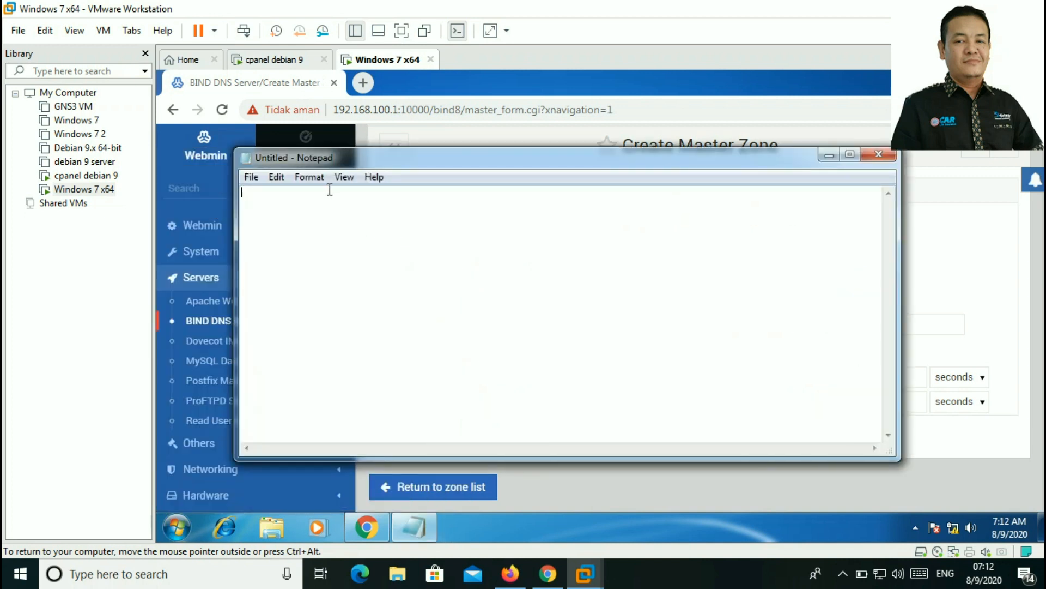
Step: Set the Notepad font to Lucida Console at size 16
{"action": "left_click", "coordinate": [309, 176]}
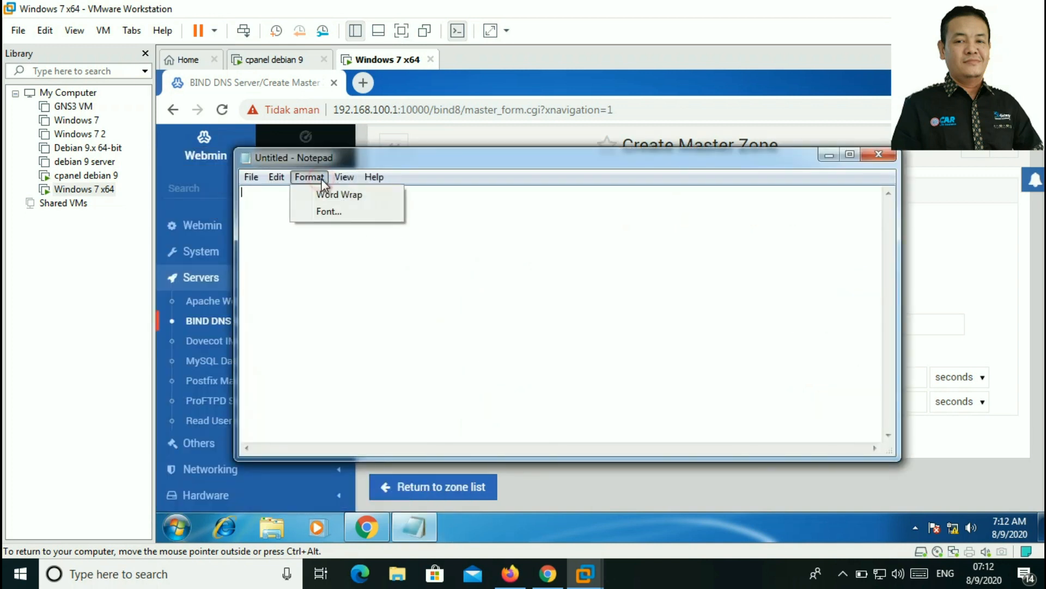
{"action": "left_click", "coordinate": [328, 210]}
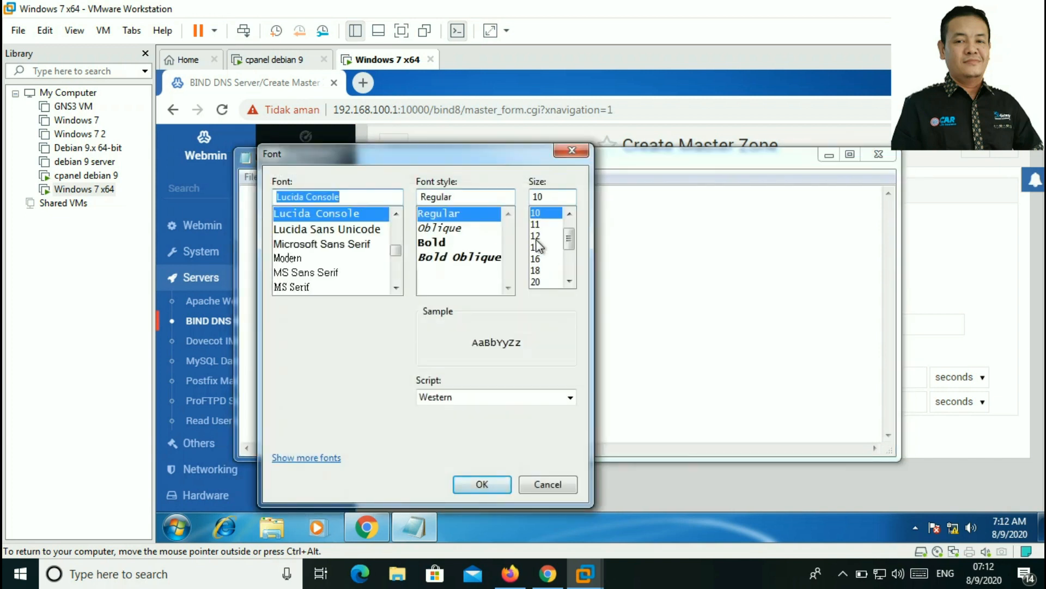
{"action": "left_click", "coordinate": [536, 235]}
{"action": "left_click", "coordinate": [479, 484]}
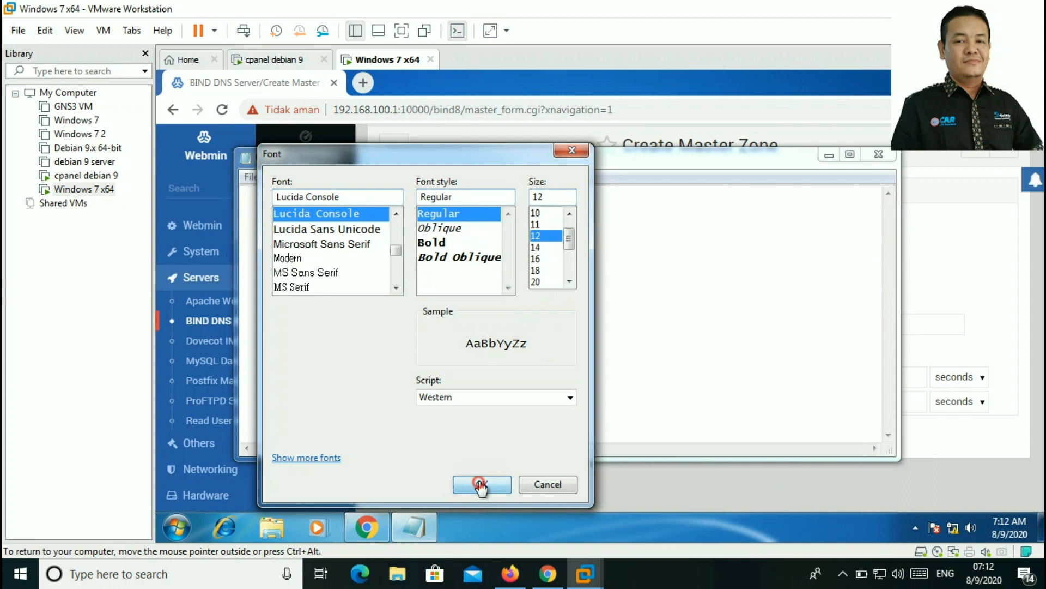
{"action": "left_click", "coordinate": [344, 177]}
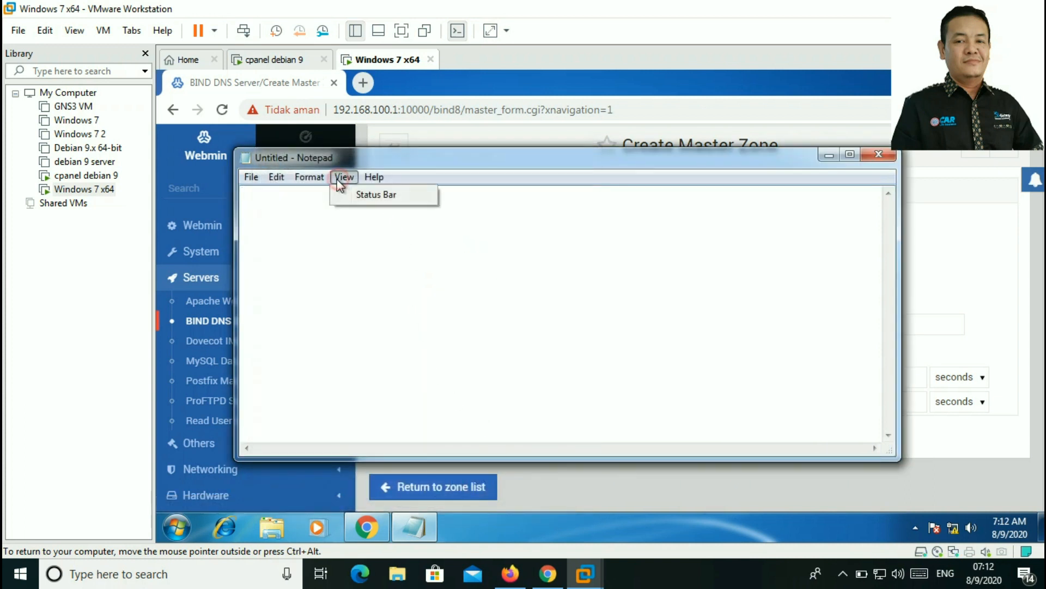
{"action": "mouse_move", "coordinate": [311, 180]}
{"action": "left_click", "coordinate": [327, 211]}
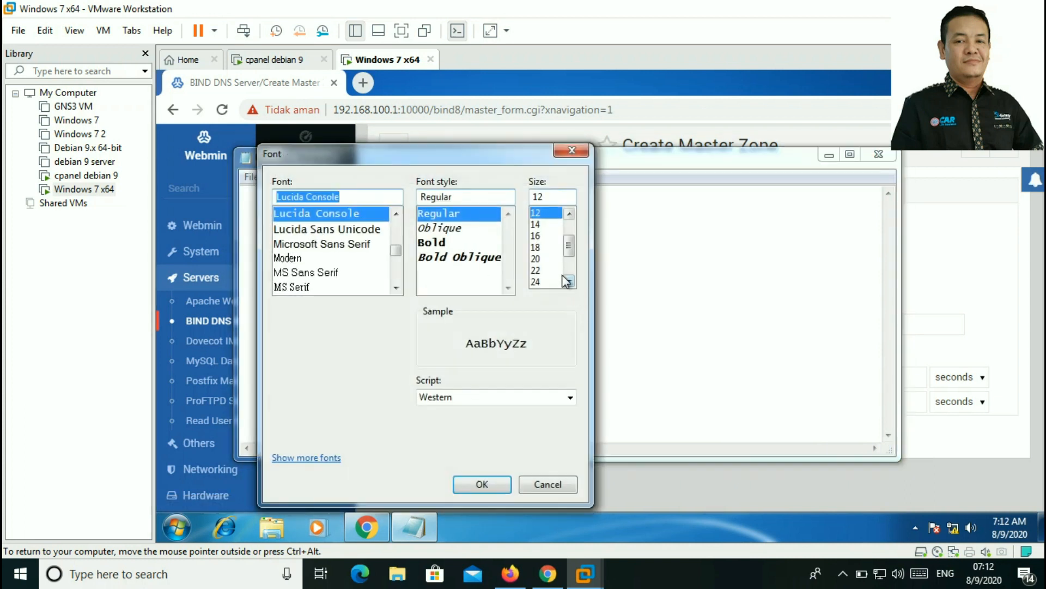
{"action": "left_click", "coordinate": [537, 236]}
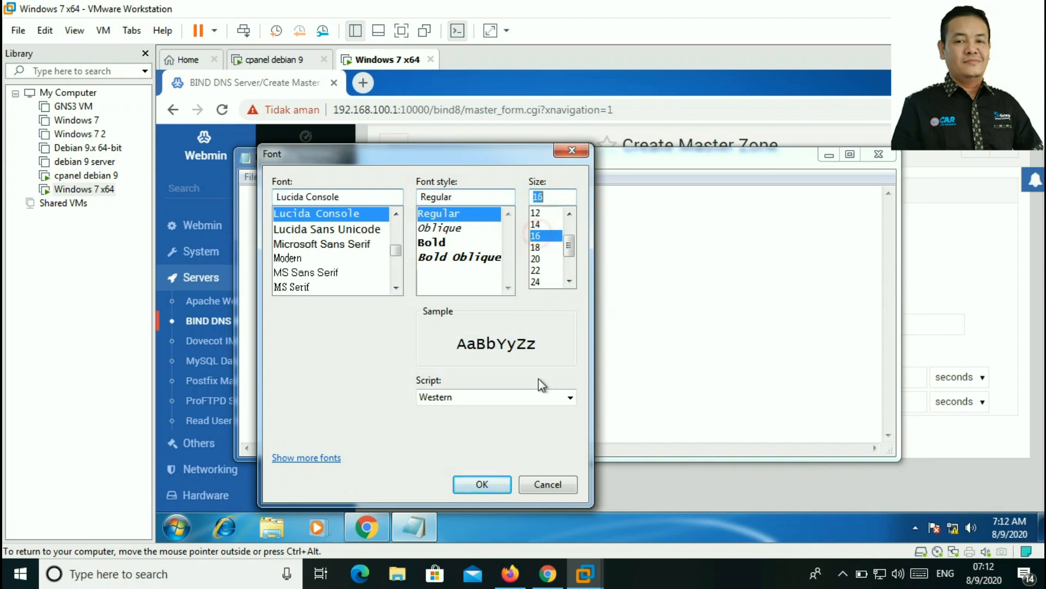
{"action": "left_click", "coordinate": [497, 484]}
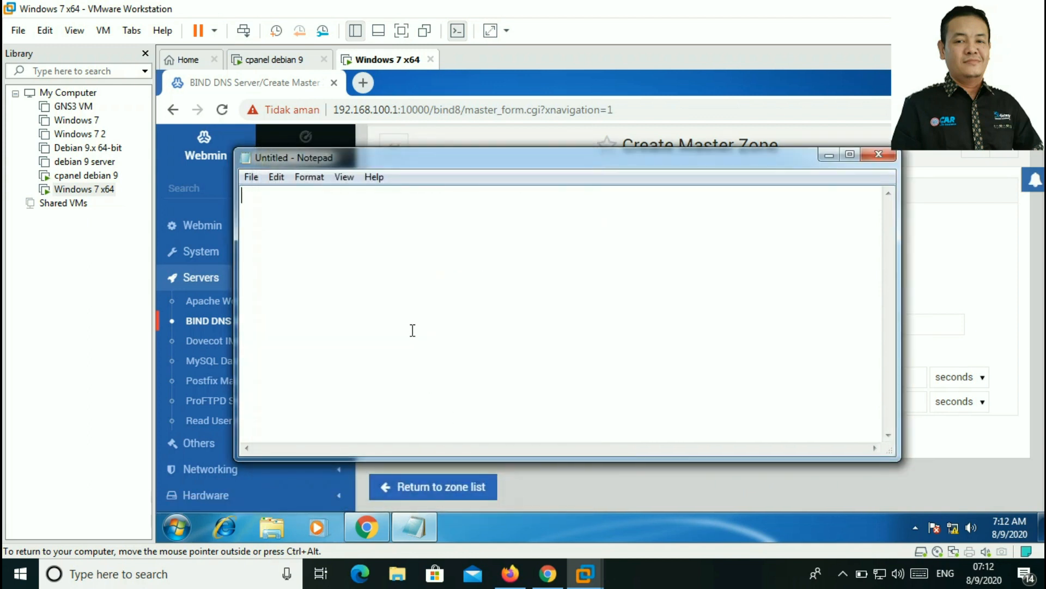
Step: Type the heading 'nama-nama domain' then list 1. smkrr.com, 2. tkj.com, 3. tbsm.com
{"action": "type", "text": "nama-nama domain :"}
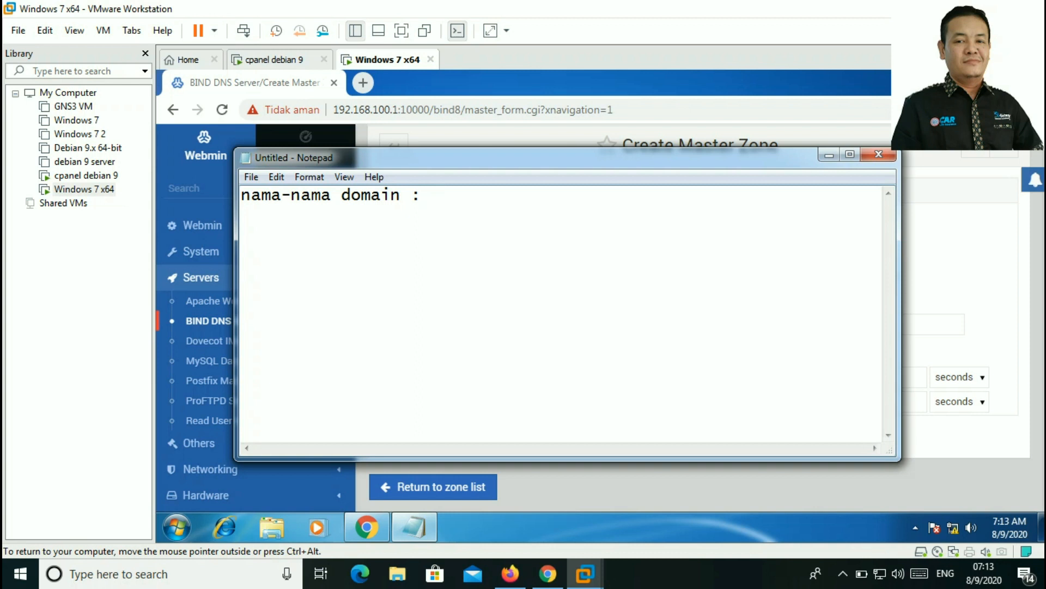
{"action": "key", "text": "Return"}
{"action": "type", "text": "1. smkrr.co"}
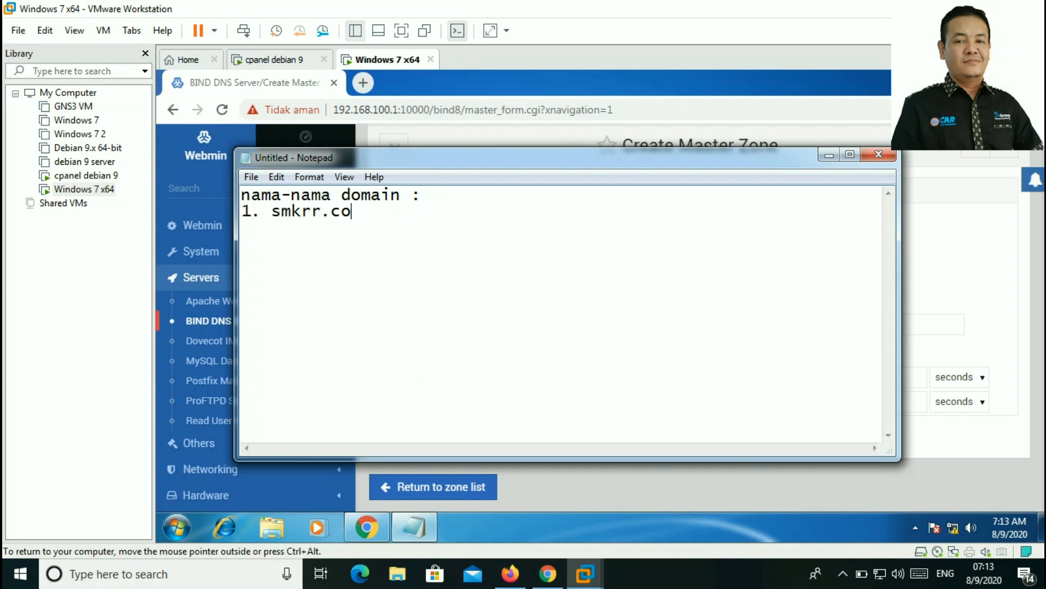
{"action": "type", "text": "m 2."}
{"action": "type", "text": "tkj.com"}
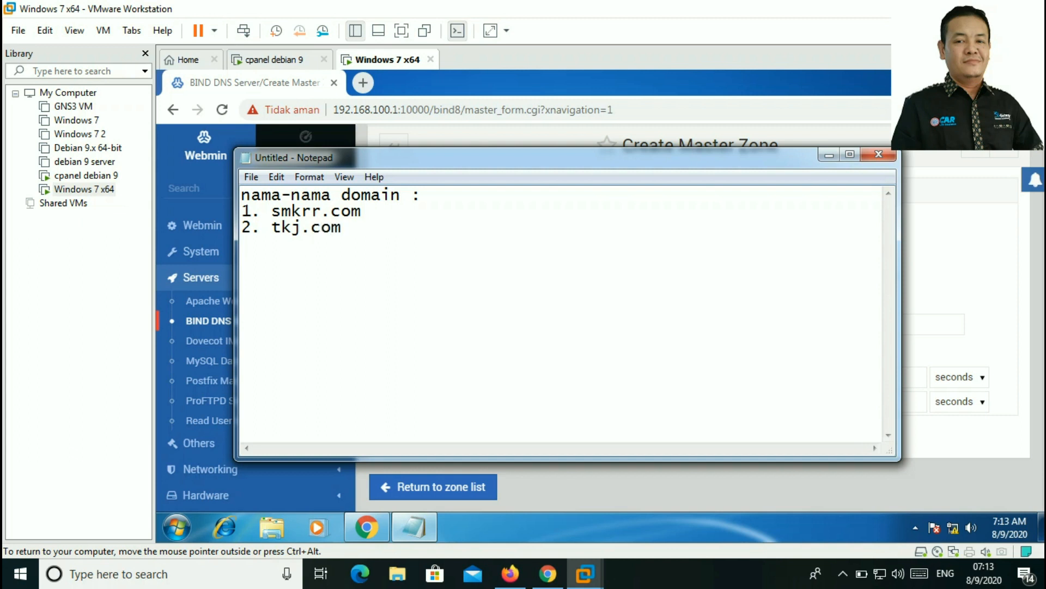
{"action": "key", "text": "Return"}
{"action": "type", "text": "3. tbsm.com"}
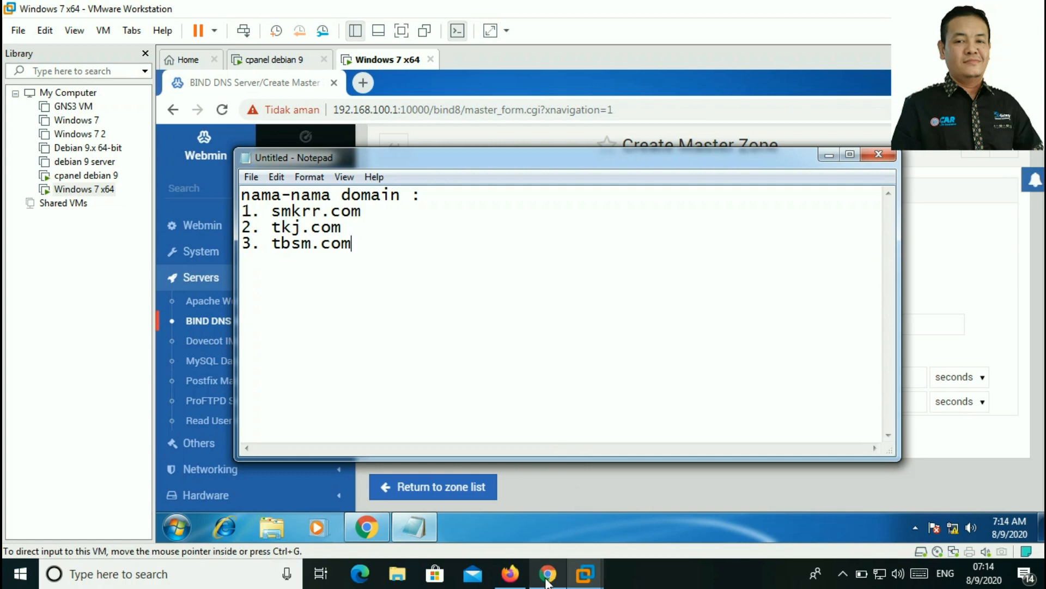
Step: Switch to host Chrome and scroll through the 'Mengevaluasi dan Mengkonfigurasi Share Hosting Server' post
{"action": "left_click", "coordinate": [548, 572]}
{"action": "left_click", "coordinate": [500, 15]}
{"action": "scroll", "coordinate": [402, 158], "scroll_direction": "down", "scroll_amount": 5}
{"action": "scroll", "coordinate": [395, 221], "scroll_direction": "up", "scroll_amount": 5}
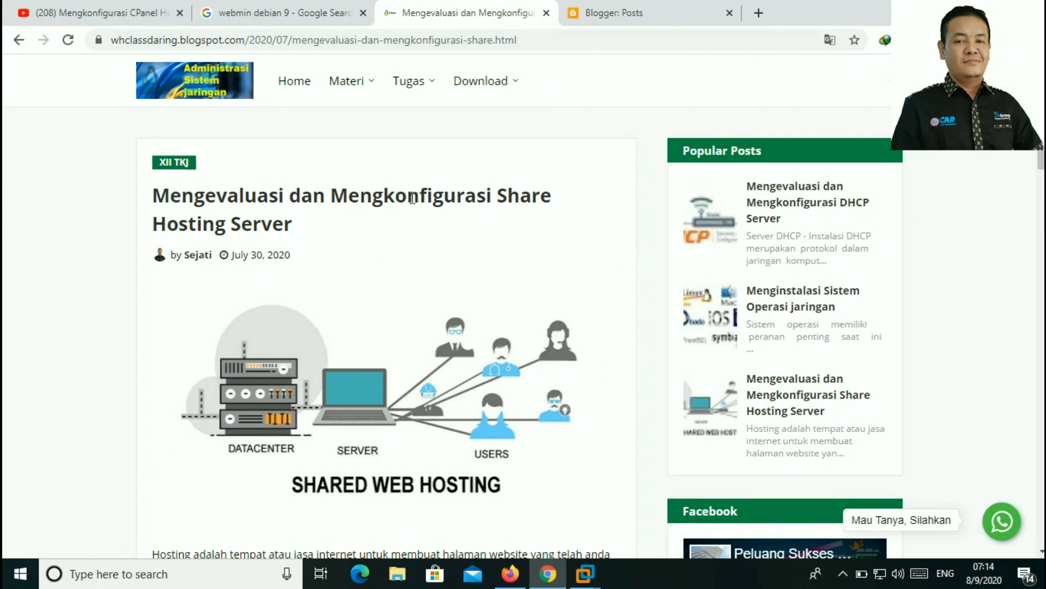
{"action": "scroll", "coordinate": [403, 207], "scroll_direction": "down", "scroll_amount": 5}
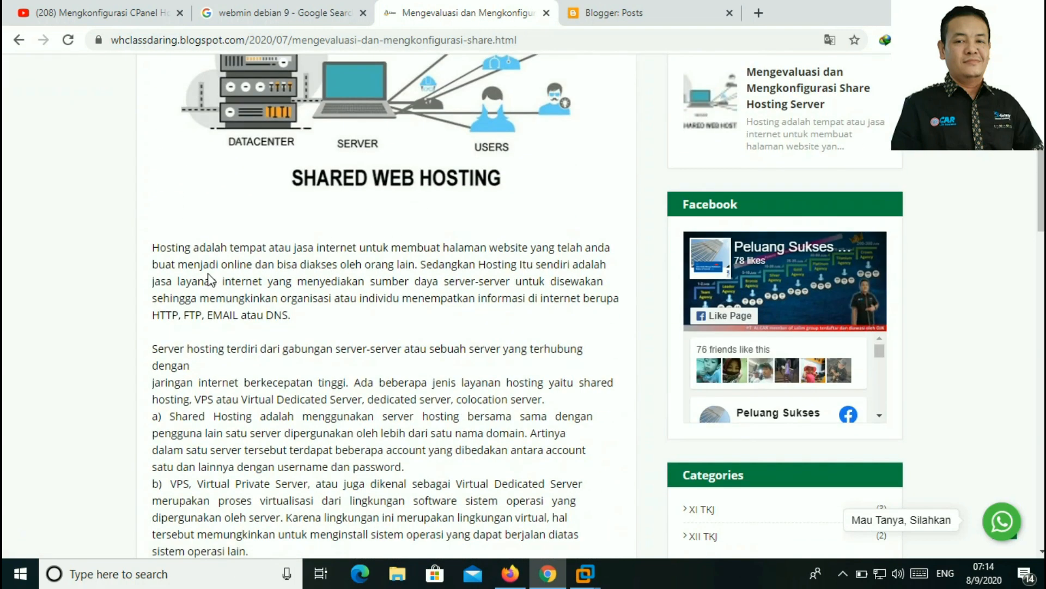
{"action": "scroll", "coordinate": [214, 280], "scroll_direction": "down", "scroll_amount": 8}
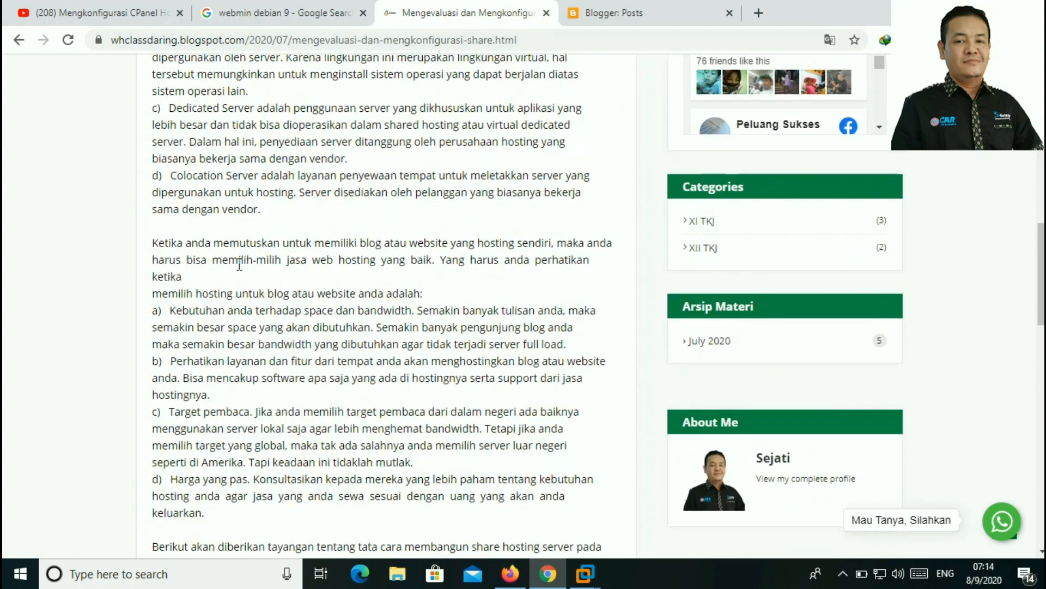
{"action": "scroll", "coordinate": [244, 265], "scroll_direction": "down", "scroll_amount": 5}
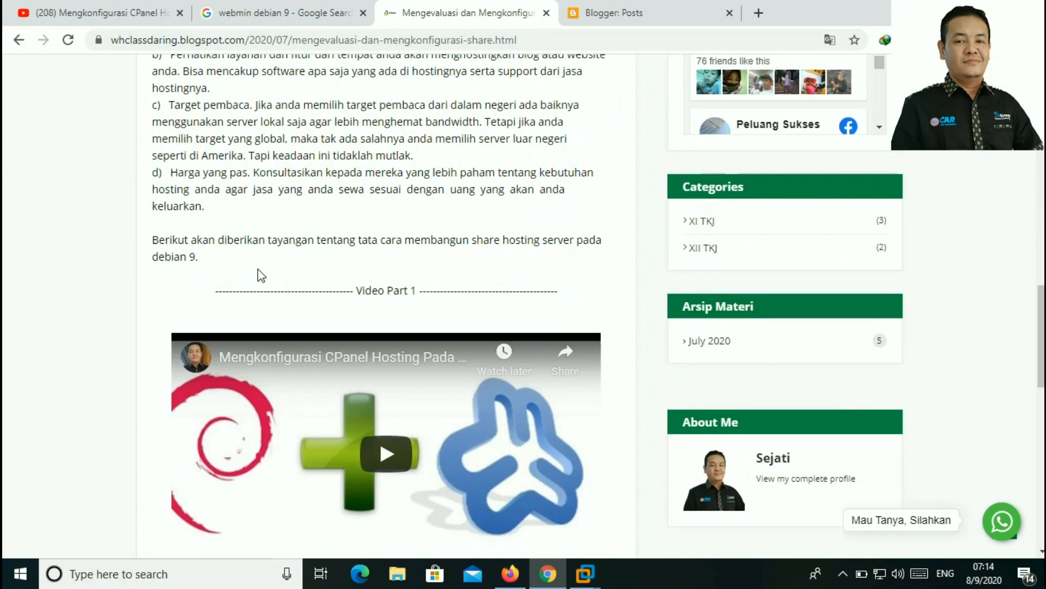
{"action": "scroll", "coordinate": [257, 269], "scroll_direction": "up", "scroll_amount": 13}
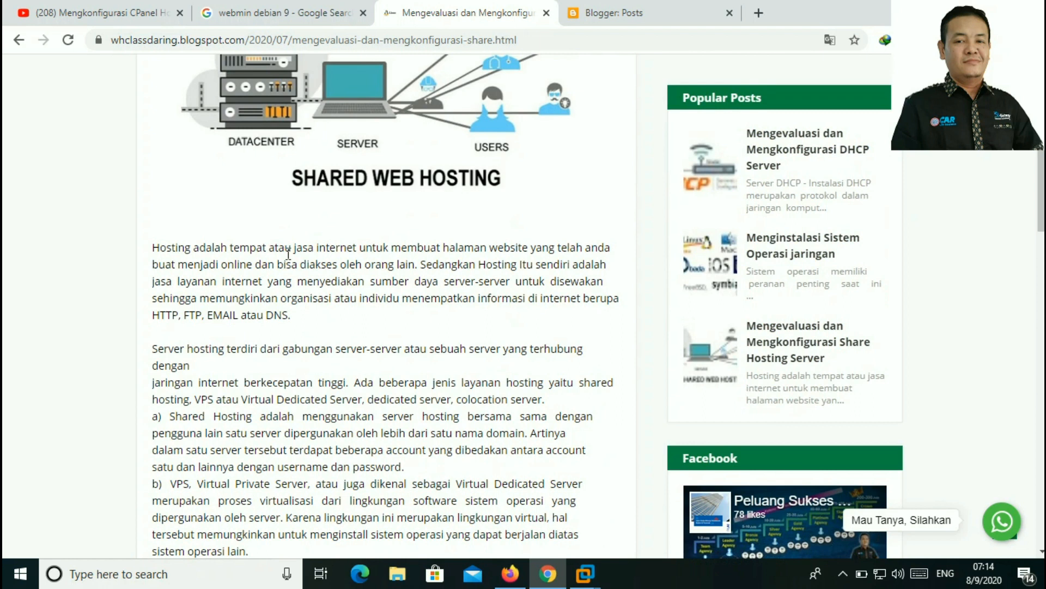
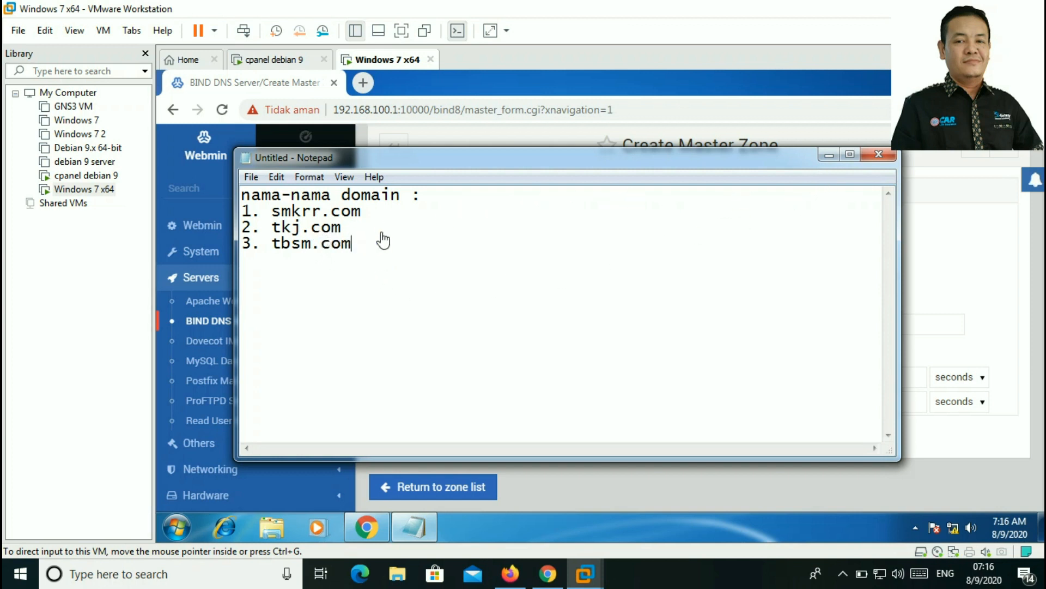
Step: Minimize the Notepad domain list and expand Networking in the Webmin sidebar
{"action": "left_click", "coordinate": [828, 155]}
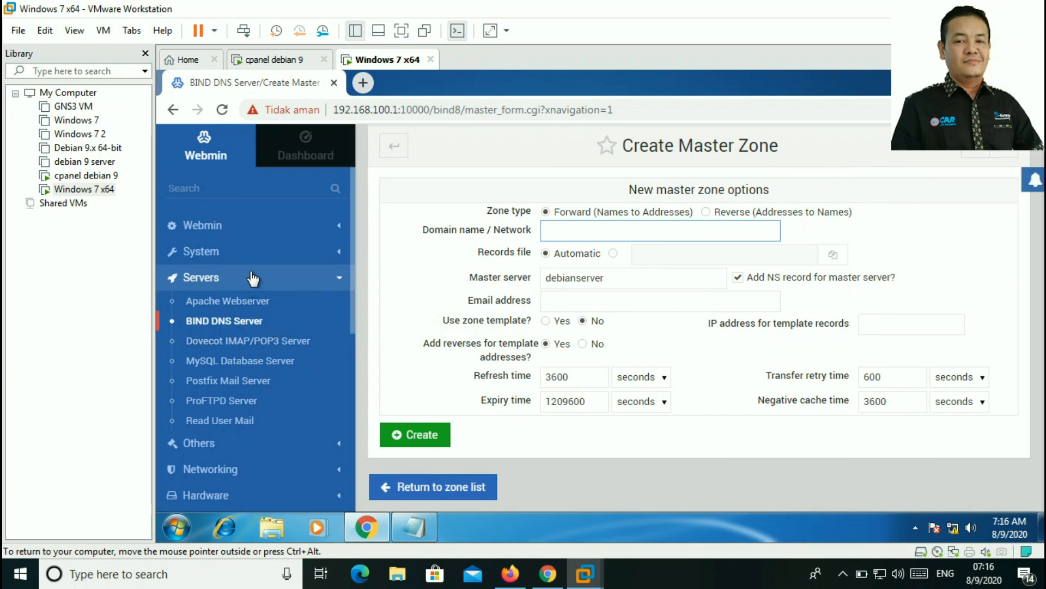
{"action": "scroll", "coordinate": [272, 376], "scroll_direction": "down", "scroll_amount": 3}
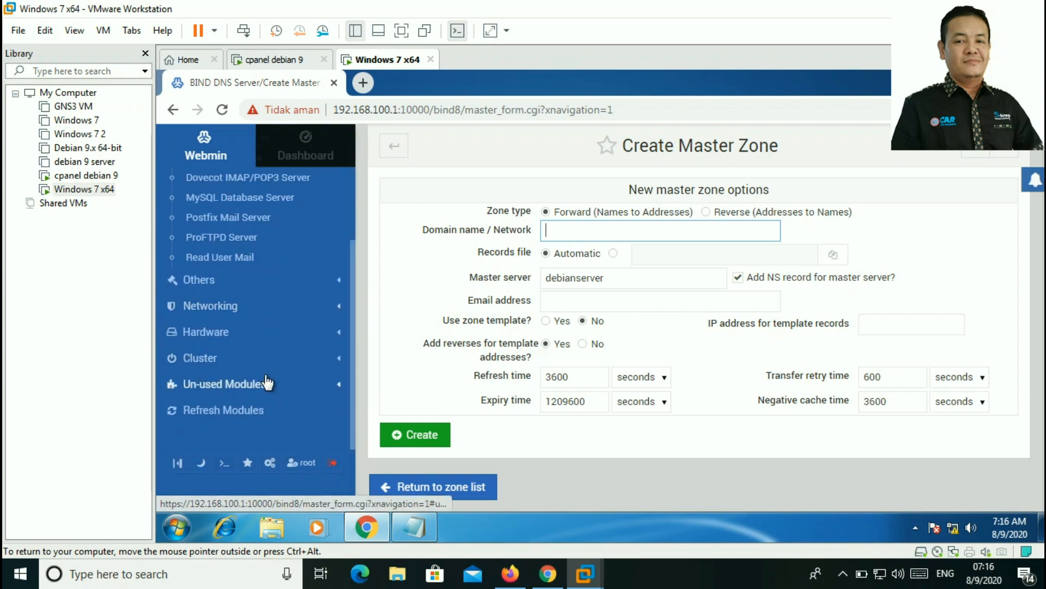
{"action": "left_click", "coordinate": [249, 314]}
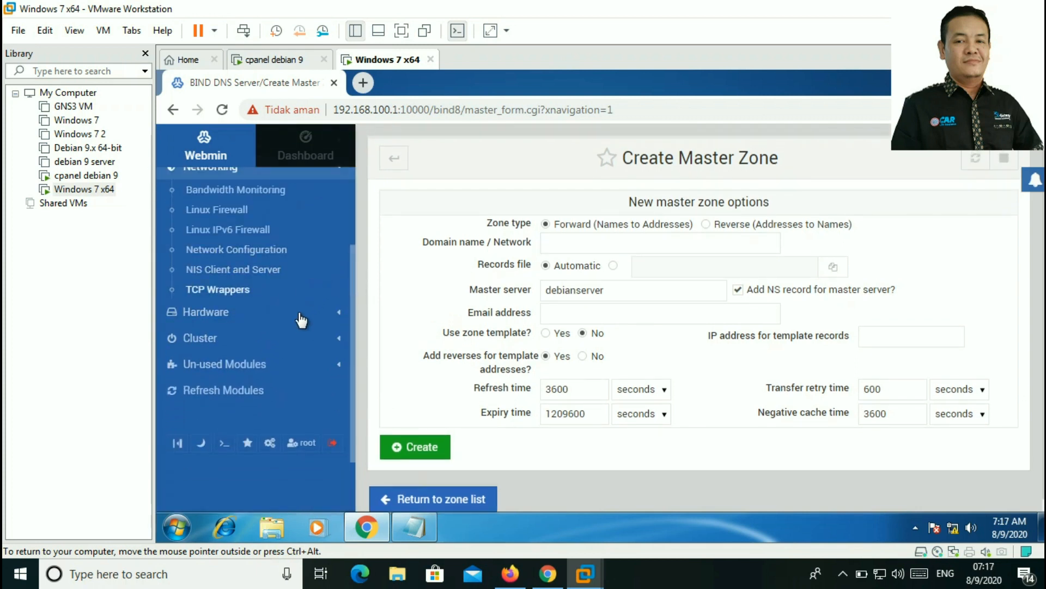
{"action": "scroll", "coordinate": [301, 323], "scroll_direction": "up", "scroll_amount": 3}
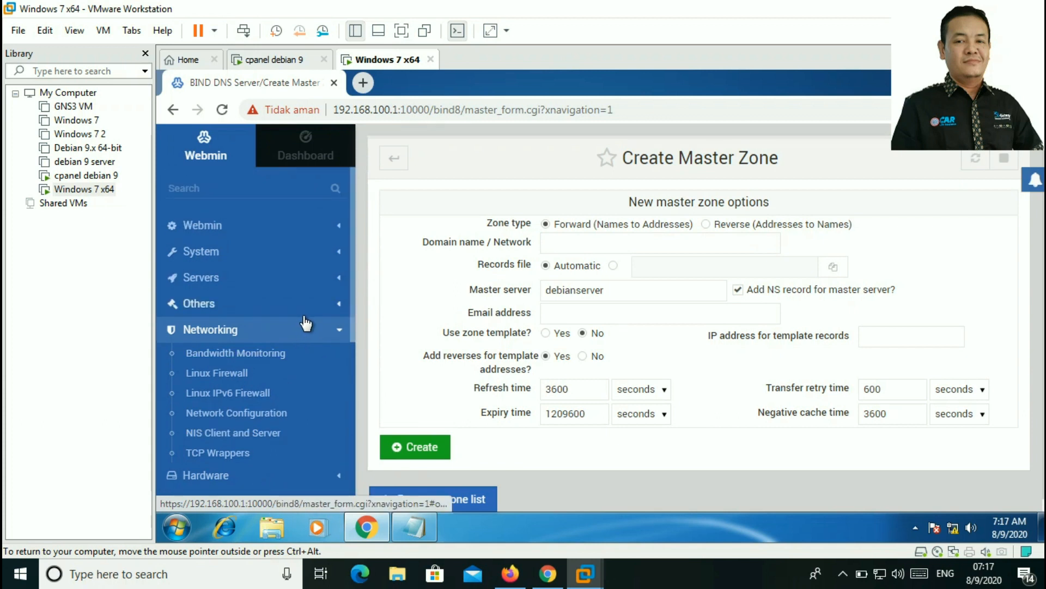
Step: Expand the System category, then reopen Networking to browse its modules
{"action": "left_click", "coordinate": [270, 257]}
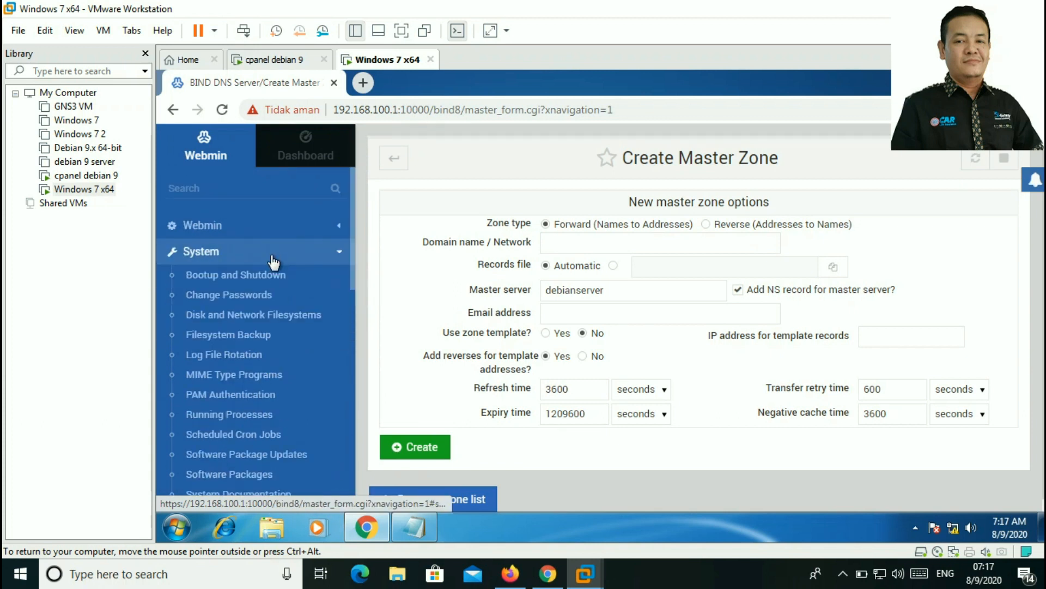
{"action": "scroll", "coordinate": [273, 264], "scroll_direction": "down", "scroll_amount": 6}
{"action": "scroll", "coordinate": [292, 276], "scroll_direction": "up", "scroll_amount": 4}
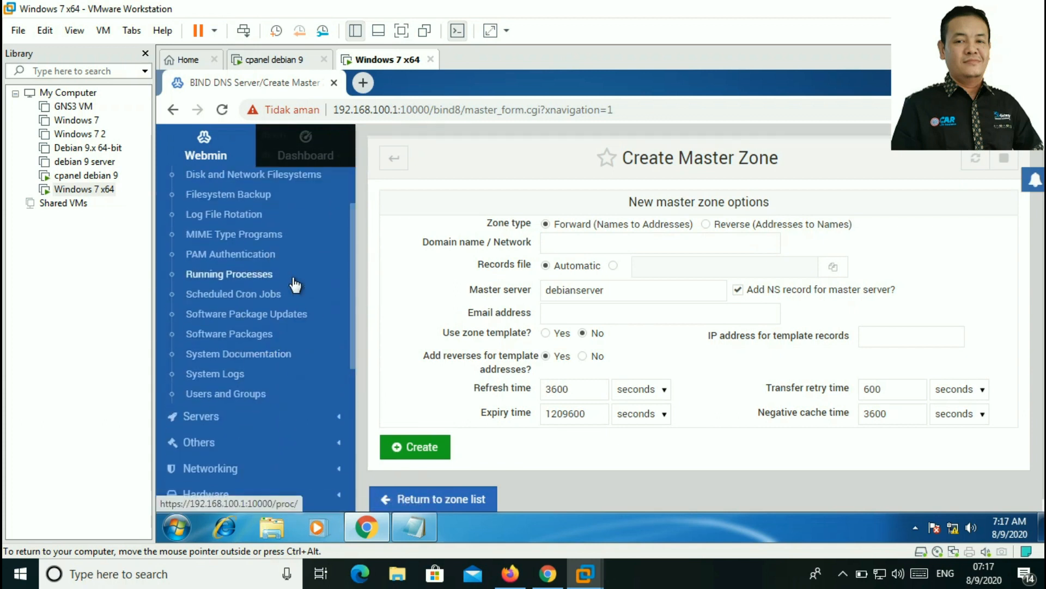
{"action": "scroll", "coordinate": [295, 284], "scroll_direction": "up", "scroll_amount": 3}
{"action": "scroll", "coordinate": [295, 284], "scroll_direction": "down", "scroll_amount": 3}
{"action": "scroll", "coordinate": [295, 284], "scroll_direction": "down", "scroll_amount": 3}
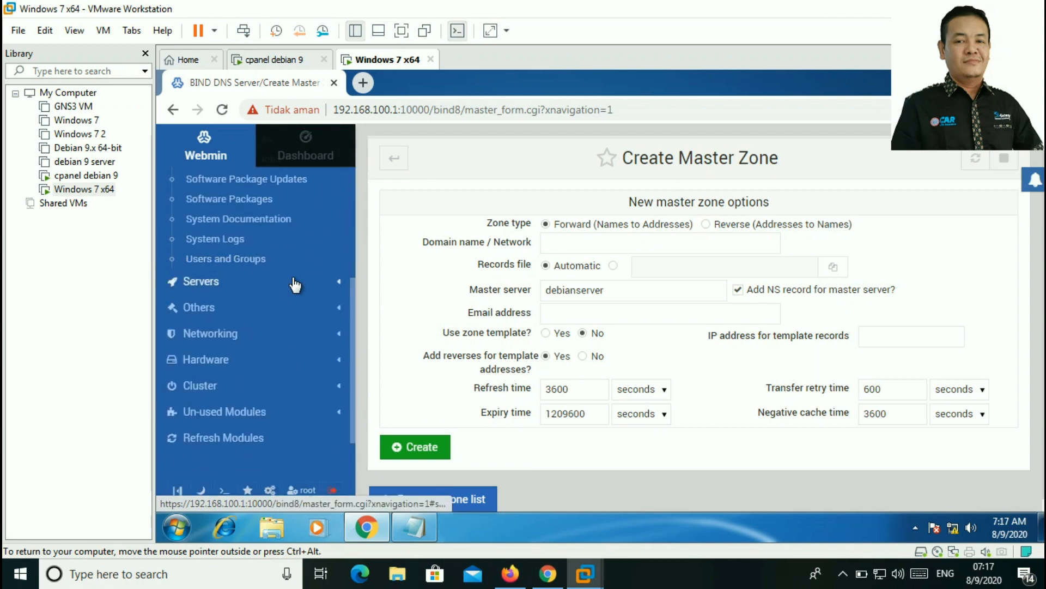
{"action": "left_click", "coordinate": [259, 339]}
{"action": "scroll", "coordinate": [312, 294], "scroll_direction": "up", "scroll_amount": 2}
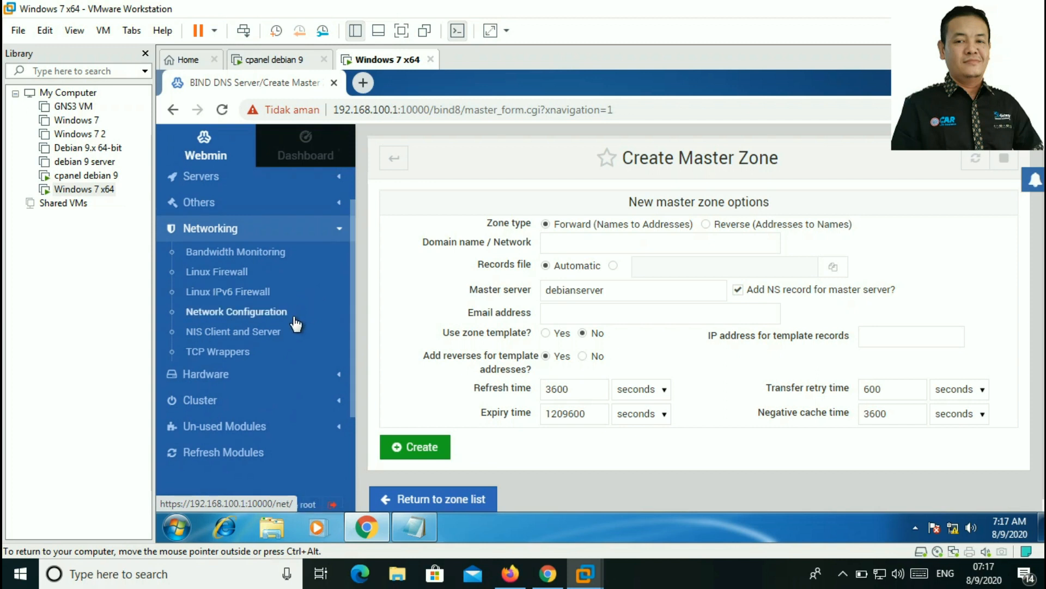
Step: Open the Network Configuration module under Networking
{"action": "left_click", "coordinate": [266, 321]}
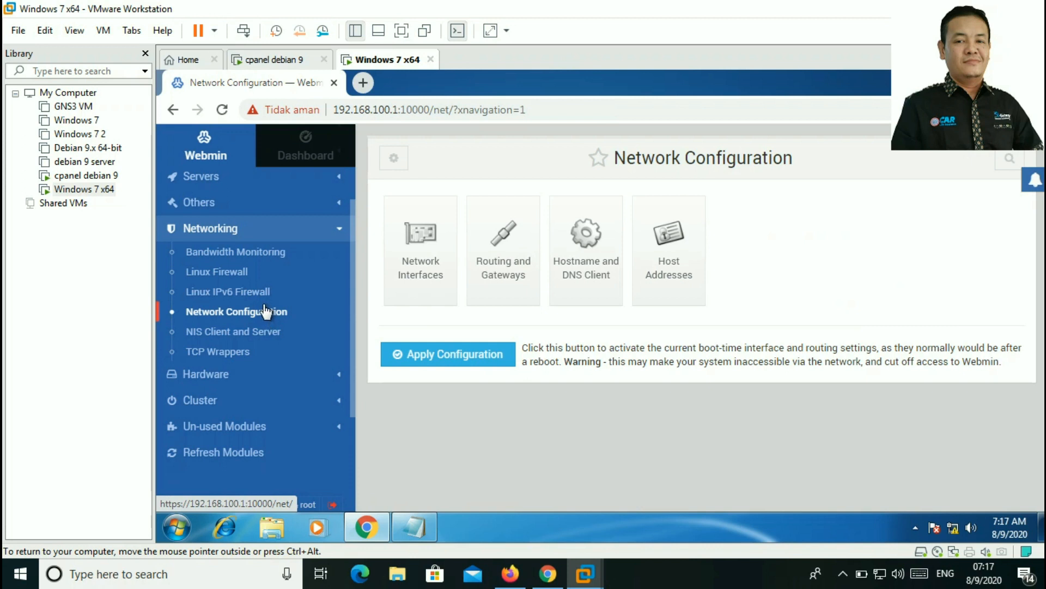
{"action": "scroll", "coordinate": [264, 308], "scroll_direction": "up", "scroll_amount": 2}
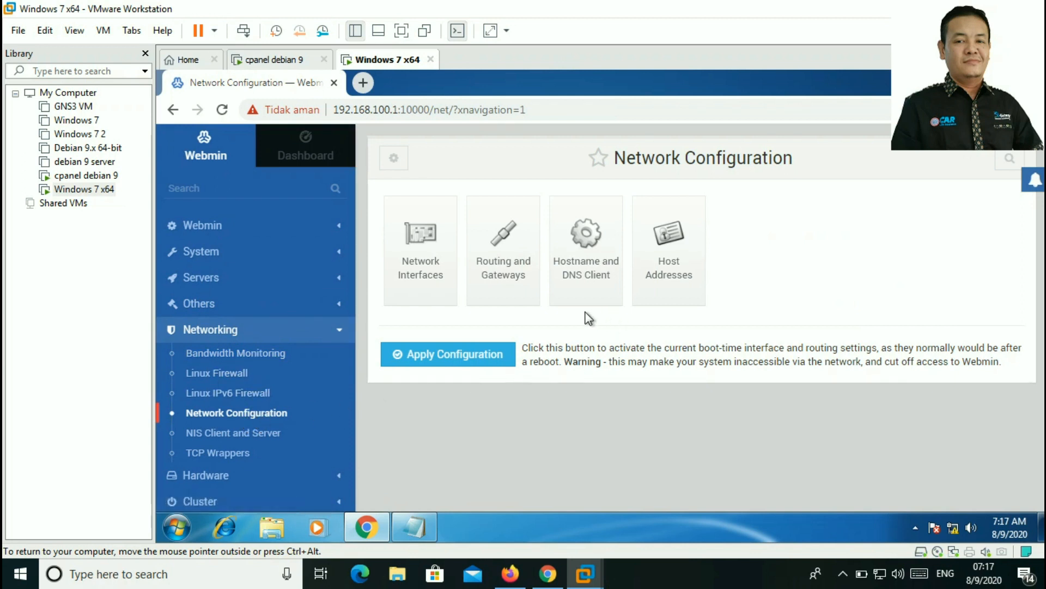
Step: Open Network Interfaces, showing ens33 at 192.168.100.1 and loopback lo
{"action": "left_click", "coordinate": [424, 246]}
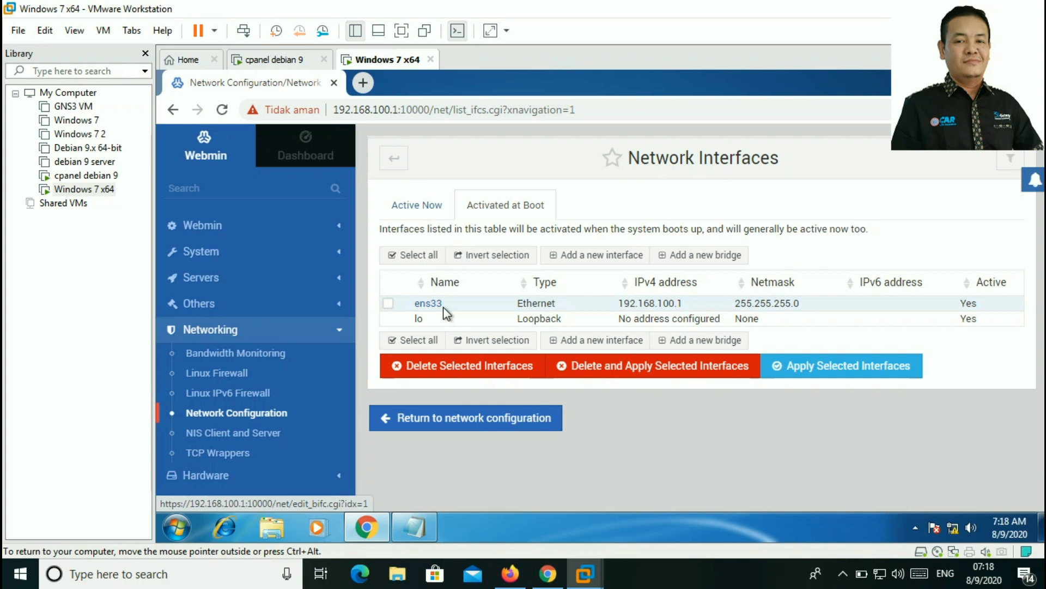
{"action": "left_click", "coordinate": [427, 520]}
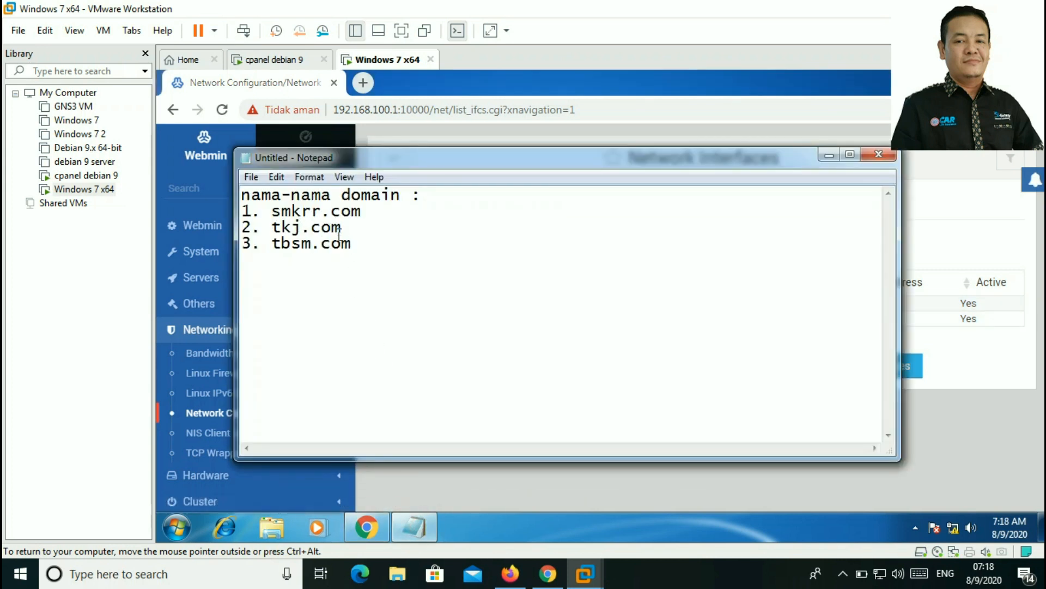
{"action": "left_click", "coordinate": [829, 156]}
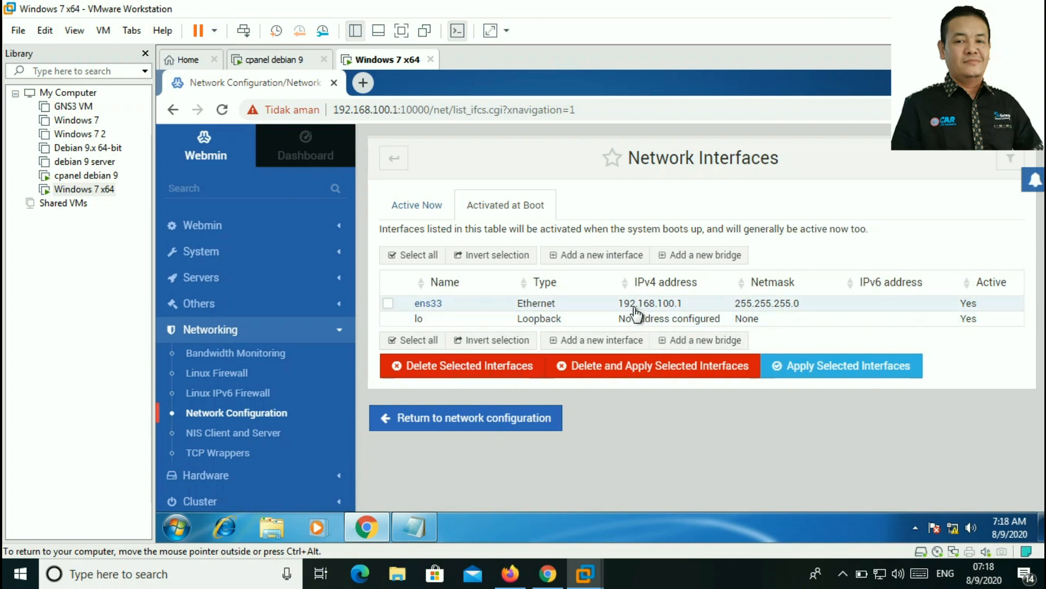
Step: Review the tkj.com and tbsm.com entries in the domain notes, then hide Notepad
{"action": "left_click", "coordinate": [415, 526]}
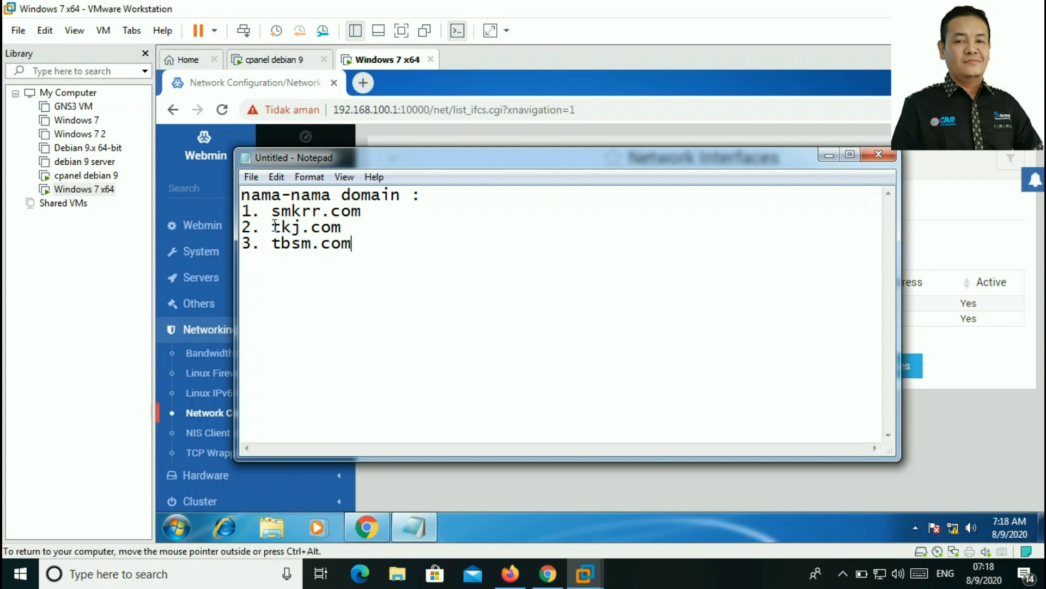
{"action": "left_click_drag", "start_coordinate": [273, 226], "coordinate": [362, 252]}
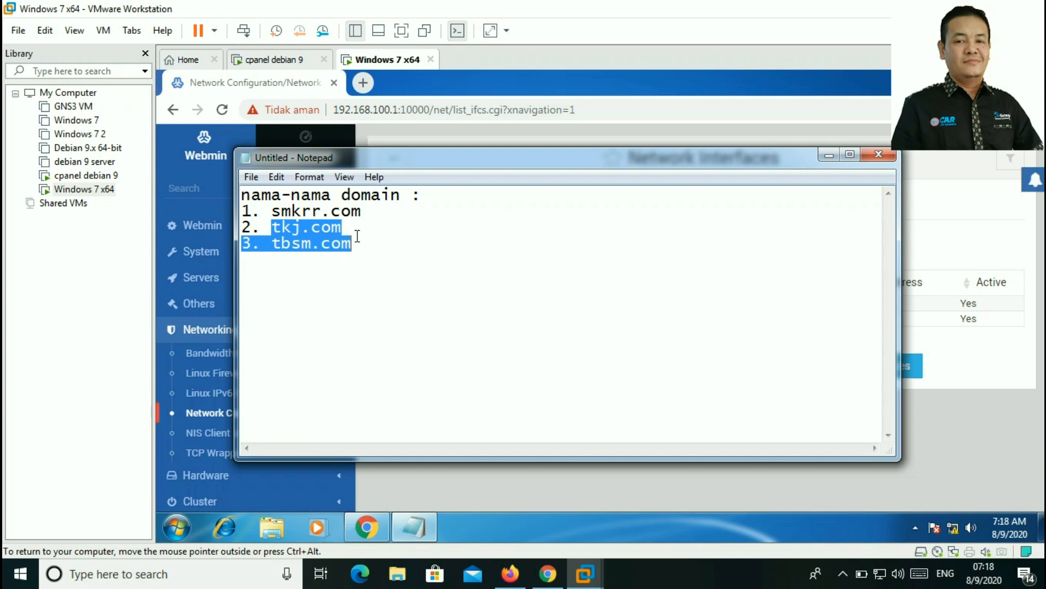
{"action": "left_click", "coordinate": [361, 248]}
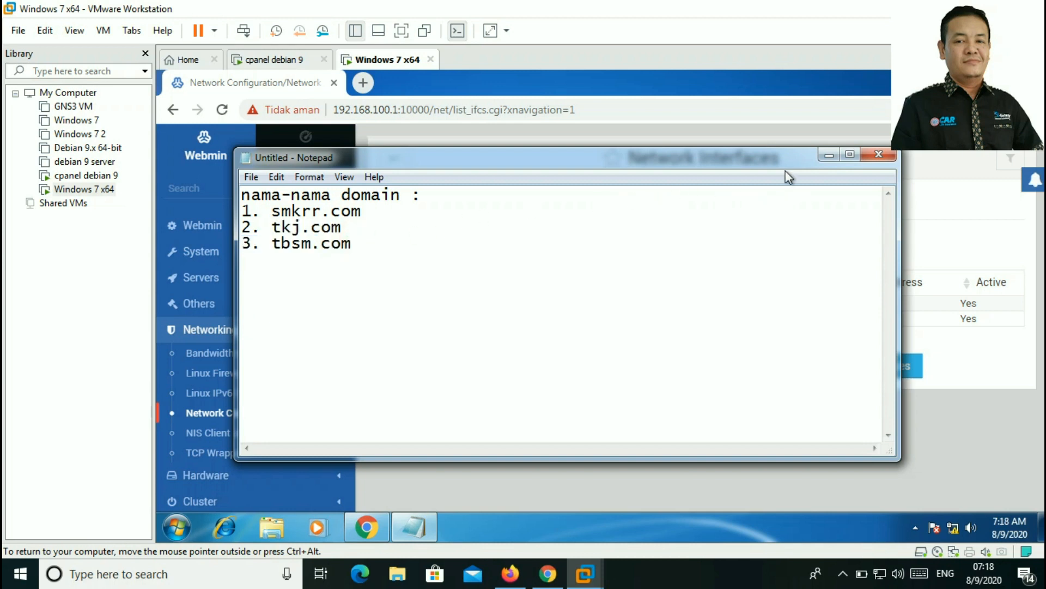
{"action": "left_click", "coordinate": [829, 155]}
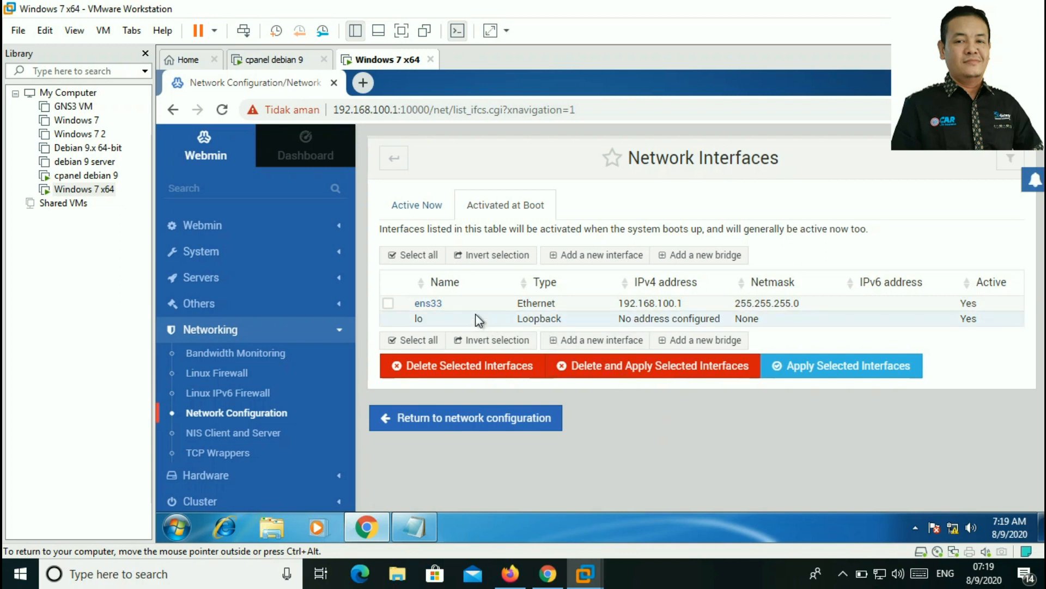
Step: Tick the ens33 interface in the Activated at Boot list
{"action": "left_click", "coordinate": [842, 575]}
{"action": "left_click", "coordinate": [842, 574]}
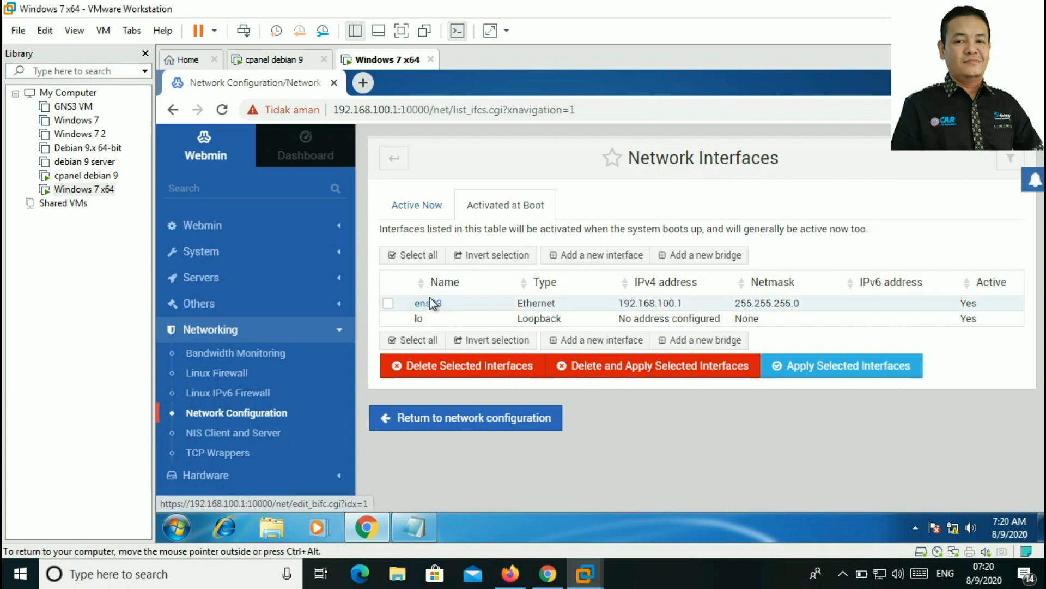
{"action": "left_click", "coordinate": [388, 304]}
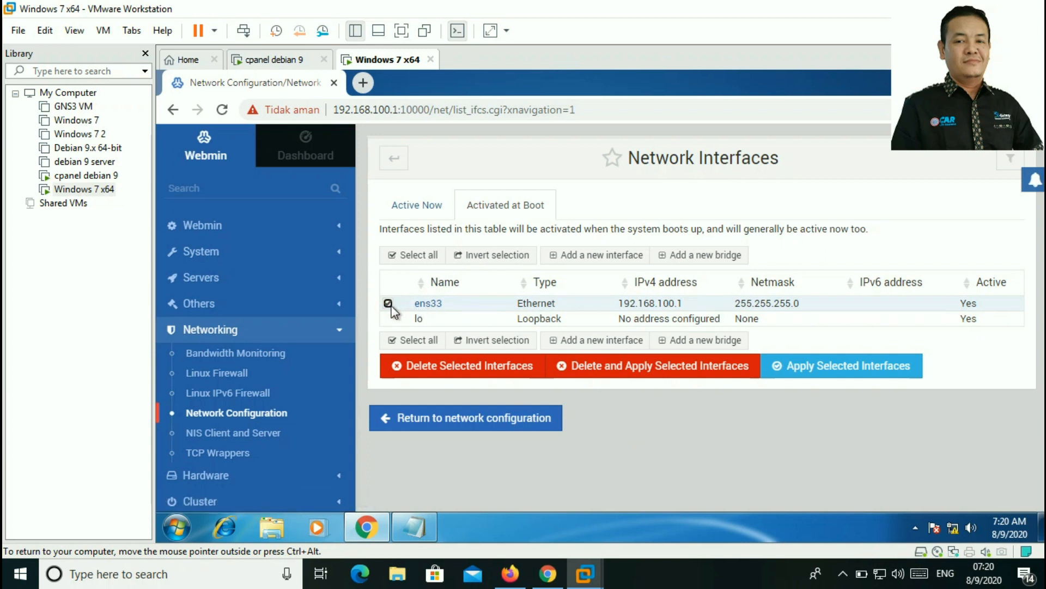
Step: Open ens33's boot settings and review its static 192.168.100.1/255.255.255.0 configuration
{"action": "left_click", "coordinate": [434, 305]}
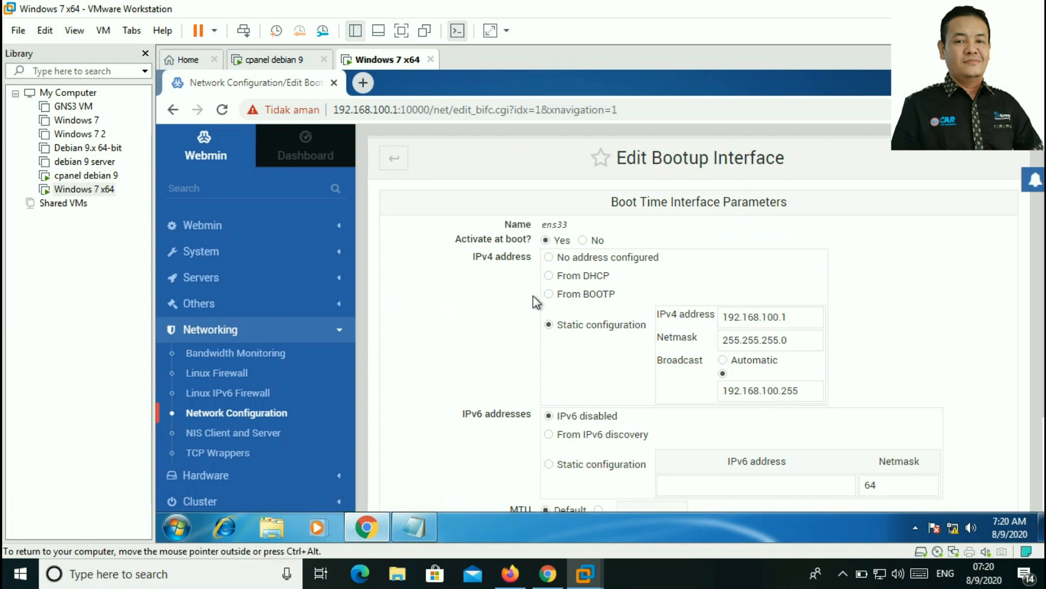
{"action": "scroll", "coordinate": [616, 313], "scroll_direction": "down", "scroll_amount": 3}
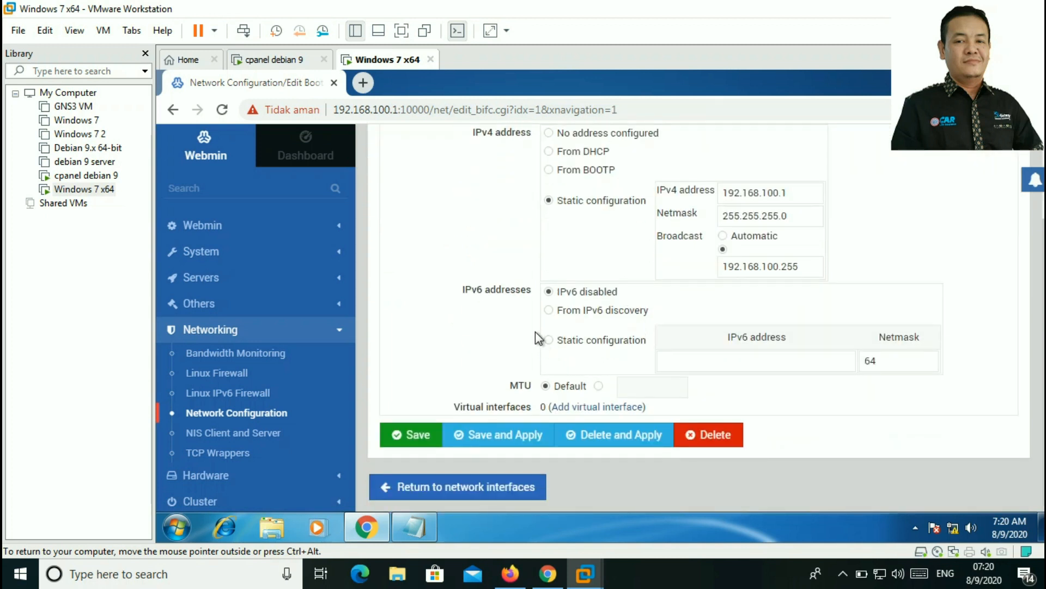
{"action": "scroll", "coordinate": [535, 331], "scroll_direction": "up", "scroll_amount": 3}
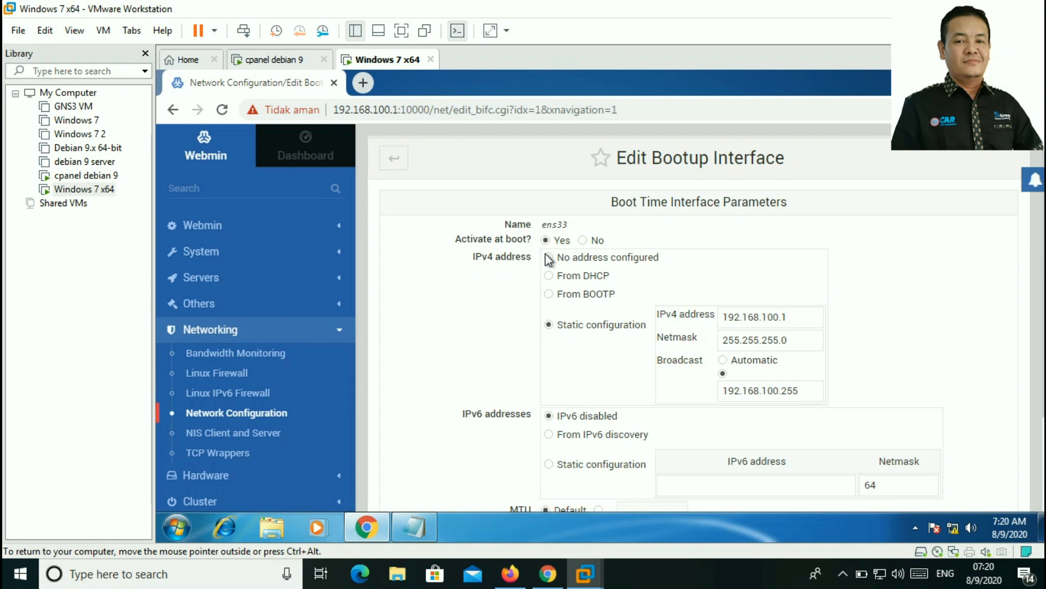
{"action": "scroll", "coordinate": [714, 250], "scroll_direction": "down", "scroll_amount": 3}
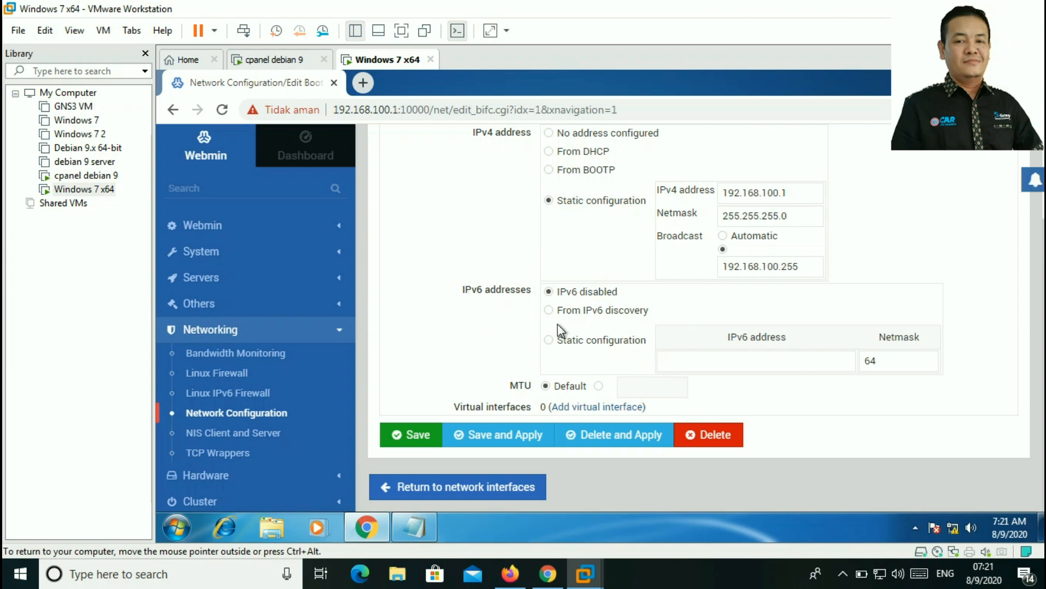
{"action": "scroll", "coordinate": [591, 306], "scroll_direction": "up", "scroll_amount": 3}
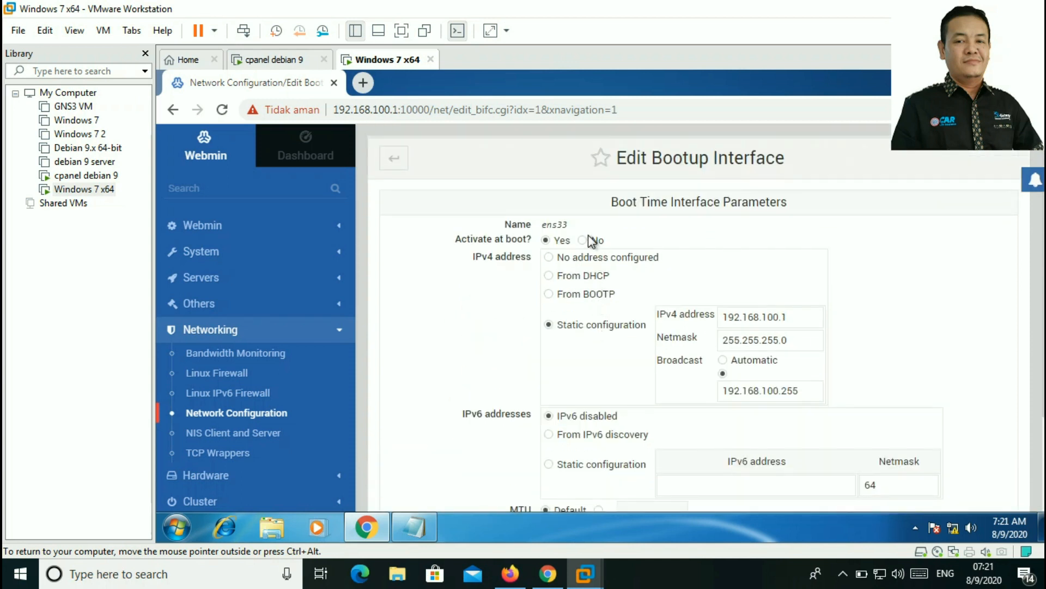
{"action": "scroll", "coordinate": [588, 235], "scroll_direction": "down", "scroll_amount": 3}
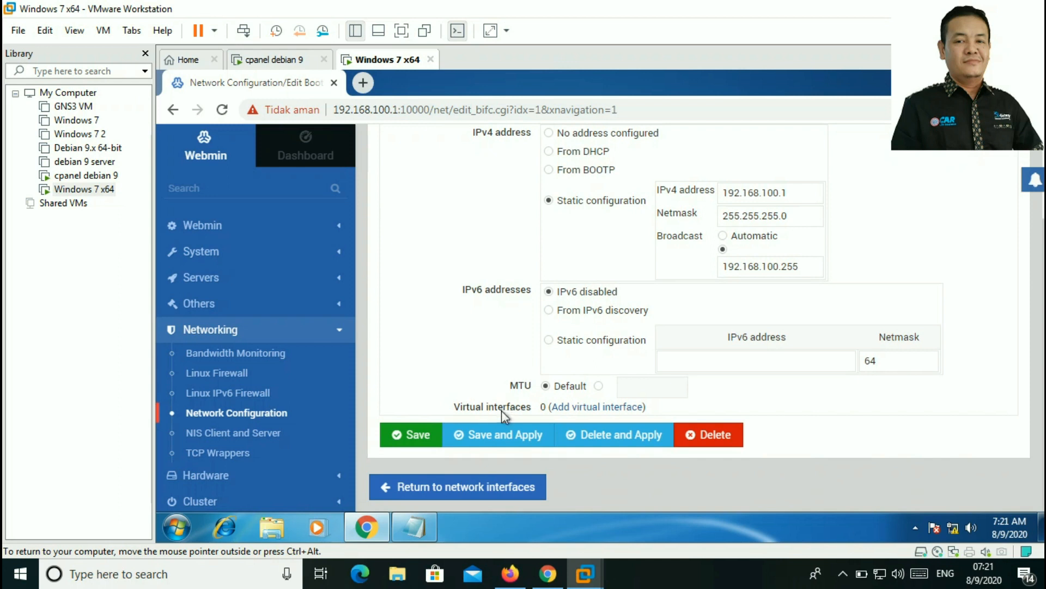
Step: Add virtual interface ens33:0 with IPv4 192.168.100.10, netmask 255.255.255.0, and create it
{"action": "left_click", "coordinate": [615, 410]}
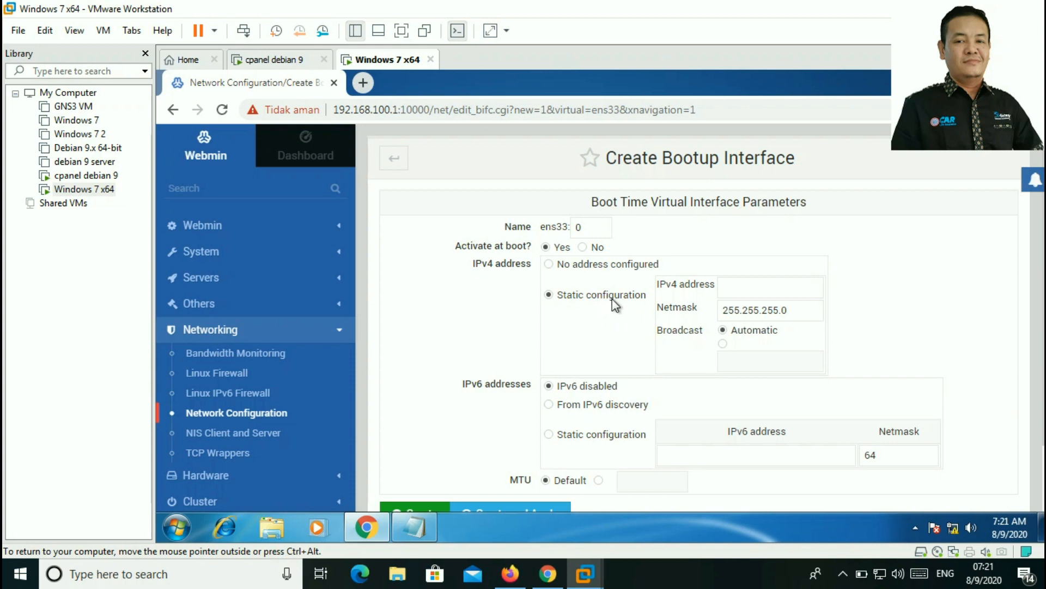
{"action": "left_click", "coordinate": [751, 289]}
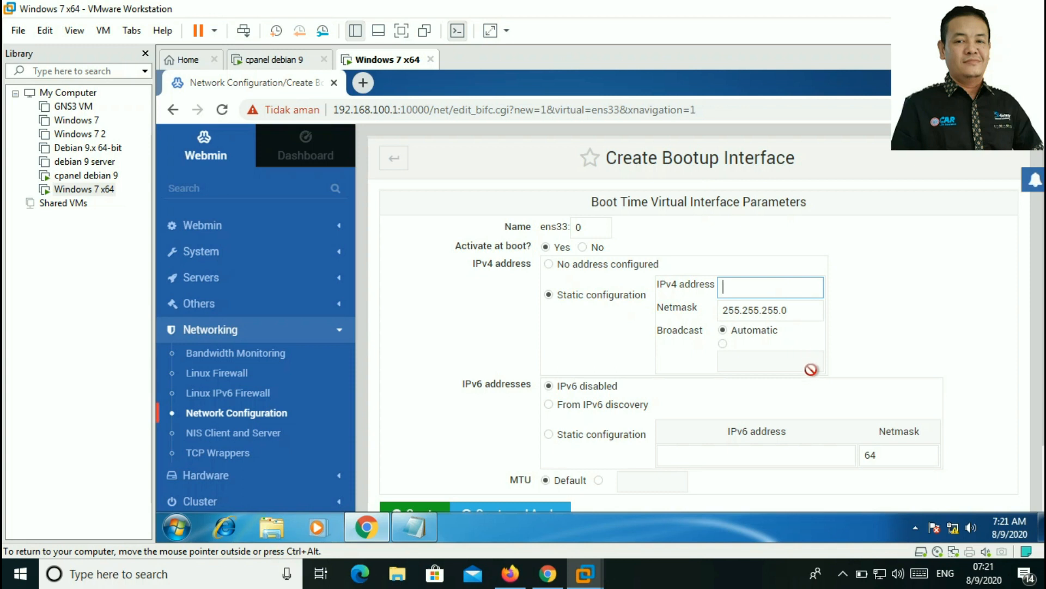
{"action": "type", "text": "19"}
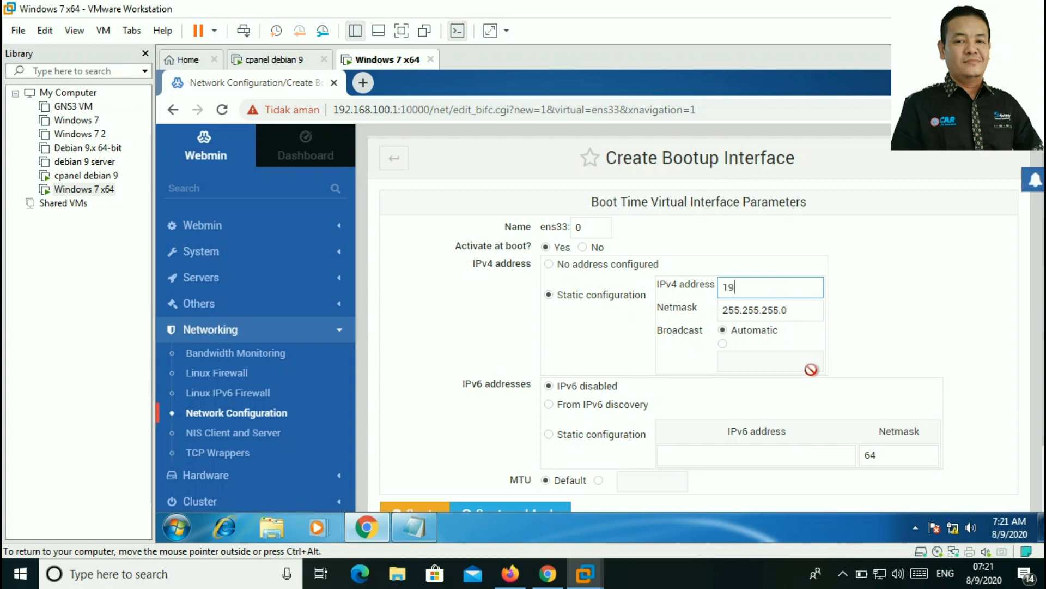
{"action": "type", "text": "2.168."}
{"action": "type", "text": "100."}
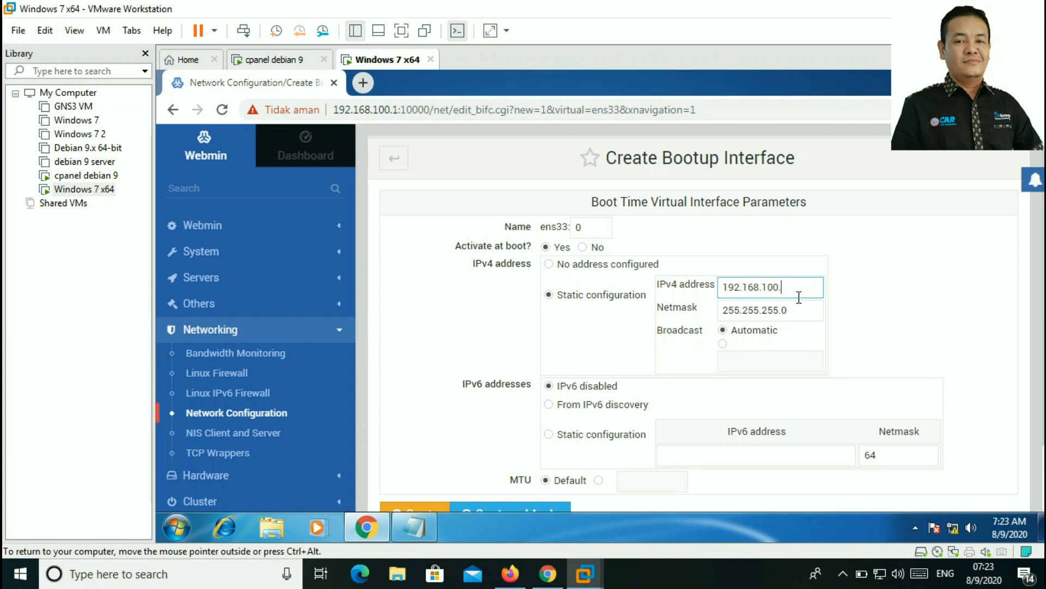
{"action": "type", "text": "10"}
{"action": "scroll", "coordinate": [673, 393], "scroll_direction": "down", "scroll_amount": 2}
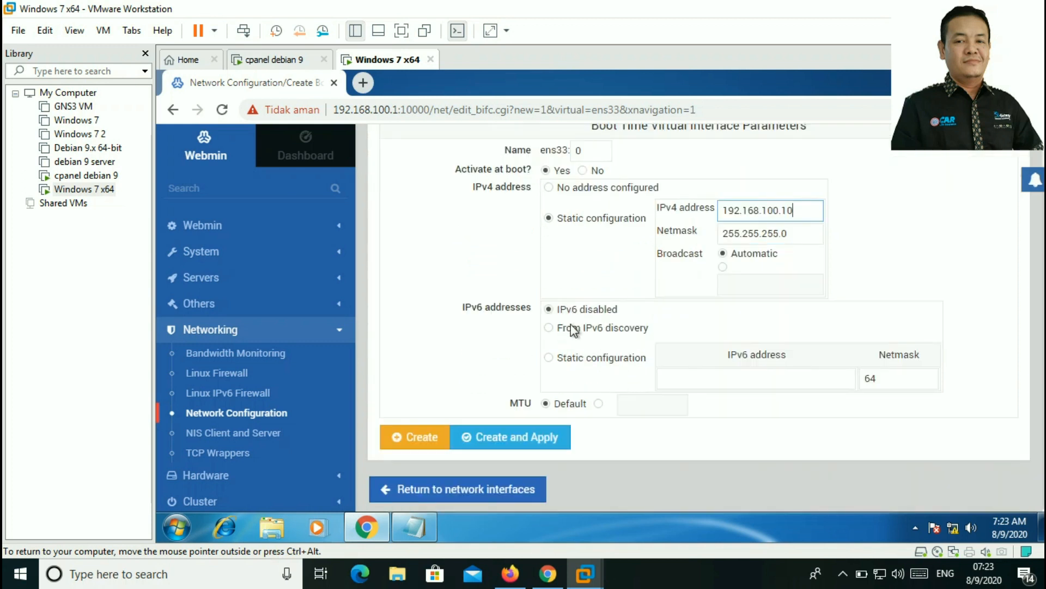
{"action": "scroll", "coordinate": [597, 340], "scroll_direction": "down", "scroll_amount": 1}
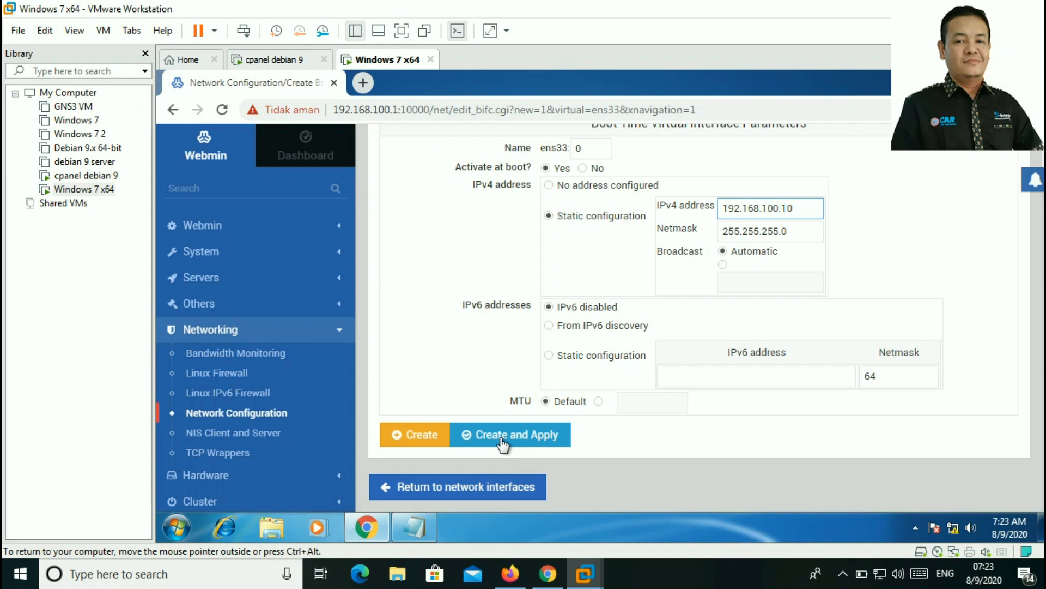
{"action": "left_click", "coordinate": [427, 436]}
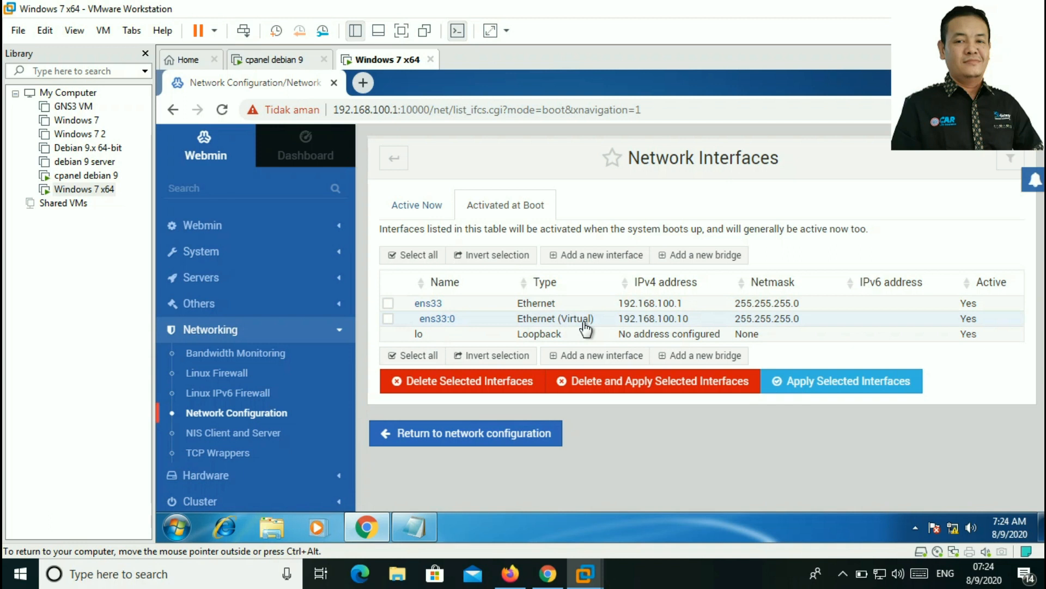
Step: Check the domain notes, then tick ens33 in the boot-time interface list
{"action": "left_click", "coordinate": [423, 524]}
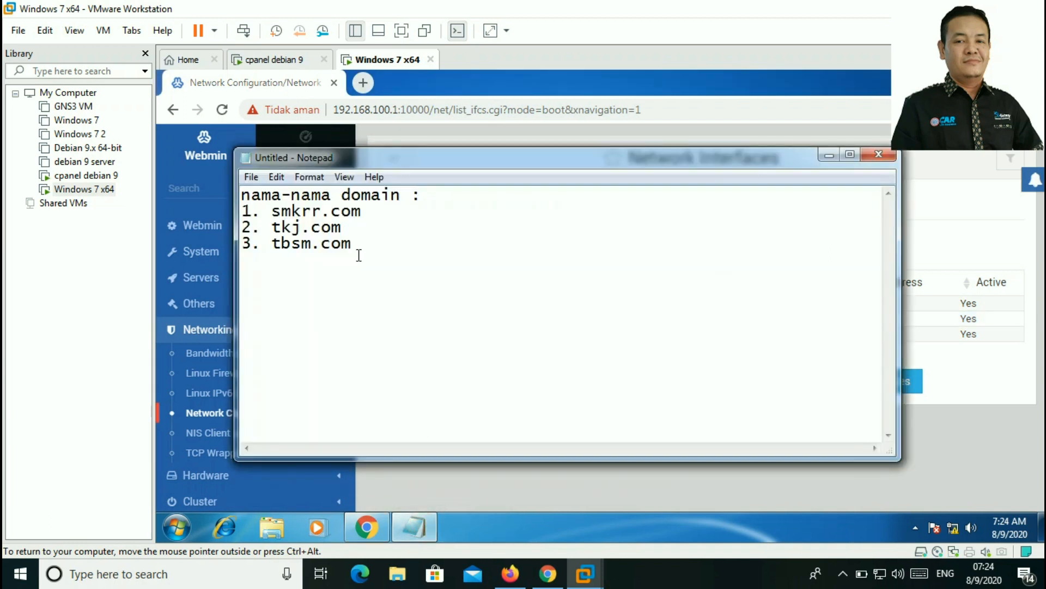
{"action": "left_click", "coordinate": [829, 155]}
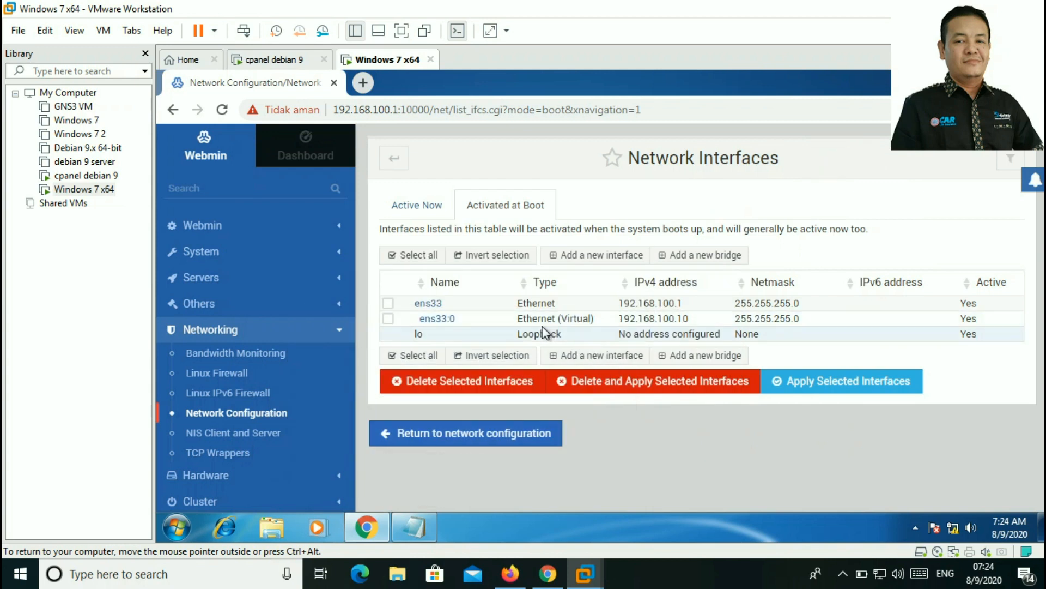
{"action": "left_click", "coordinate": [389, 305]}
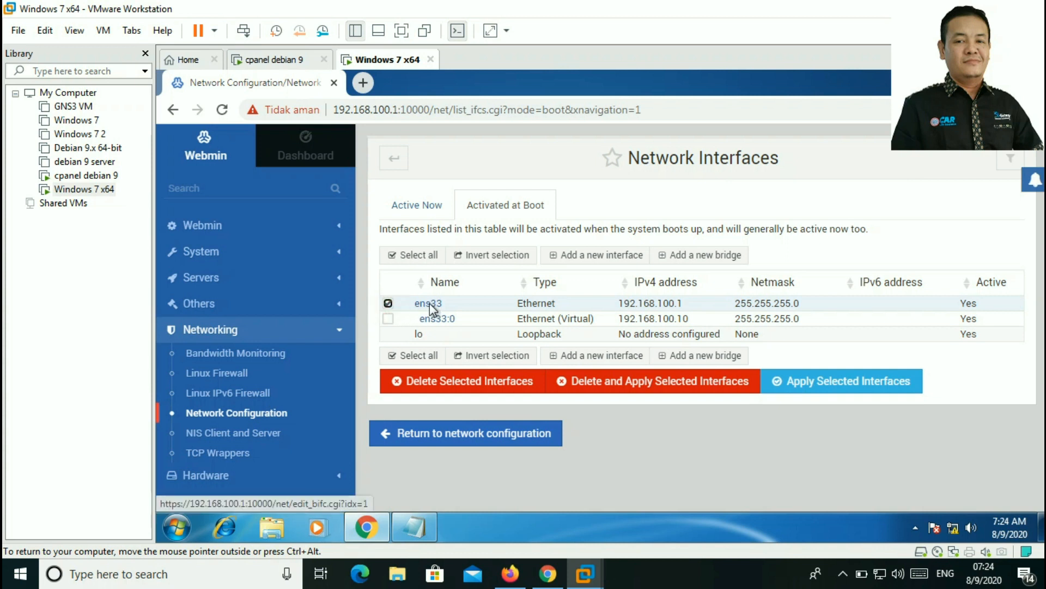
Step: Open ens33's boot settings and start adding another virtual interface
{"action": "left_click", "coordinate": [430, 304]}
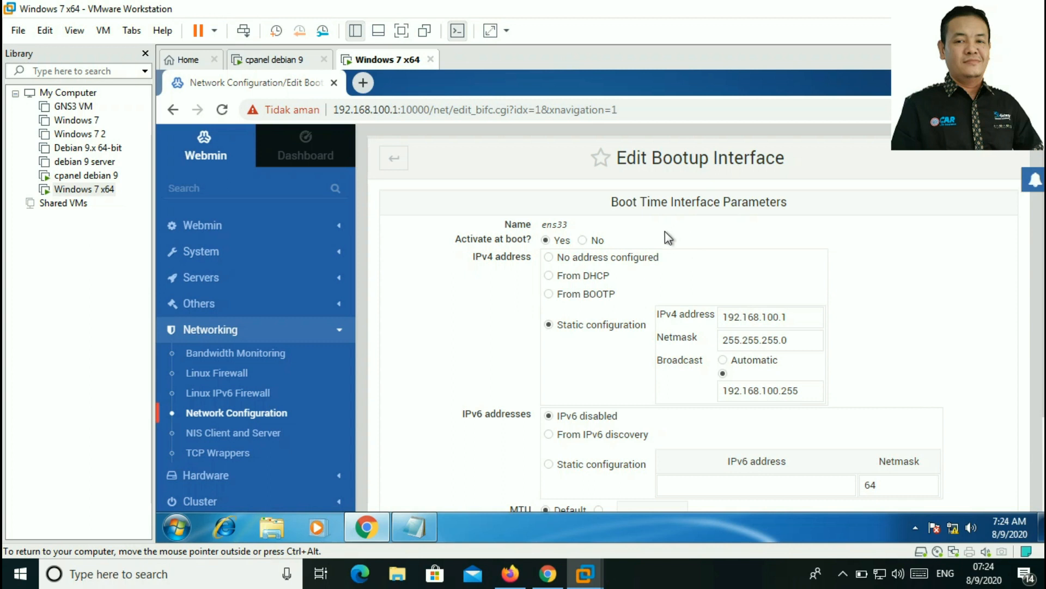
{"action": "scroll", "coordinate": [663, 253], "scroll_direction": "down", "scroll_amount": 2}
{"action": "scroll", "coordinate": [577, 283], "scroll_direction": "up", "scroll_amount": 1}
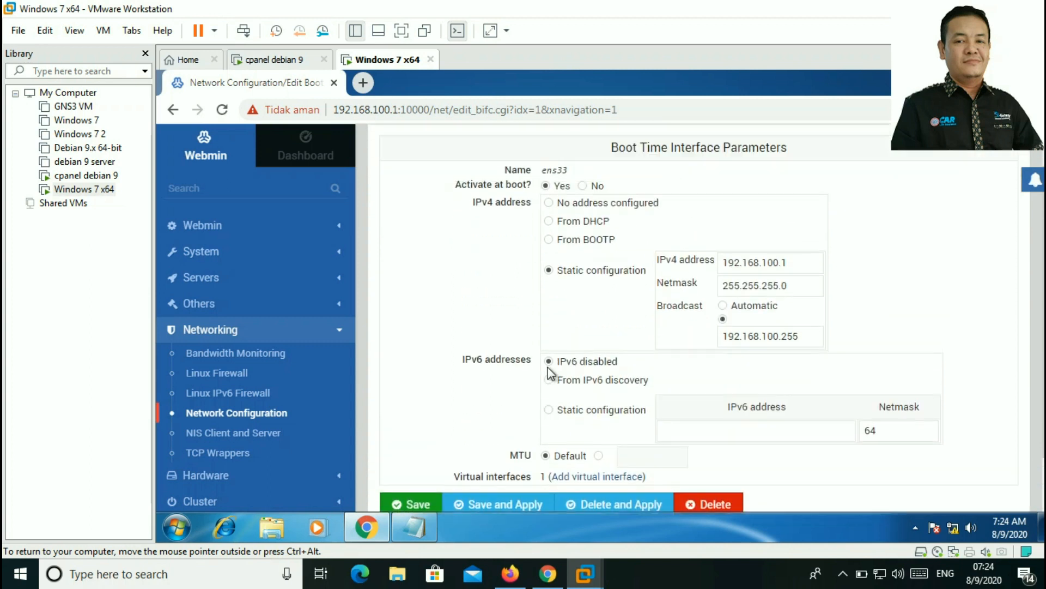
{"action": "scroll", "coordinate": [551, 378], "scroll_direction": "down", "scroll_amount": 1}
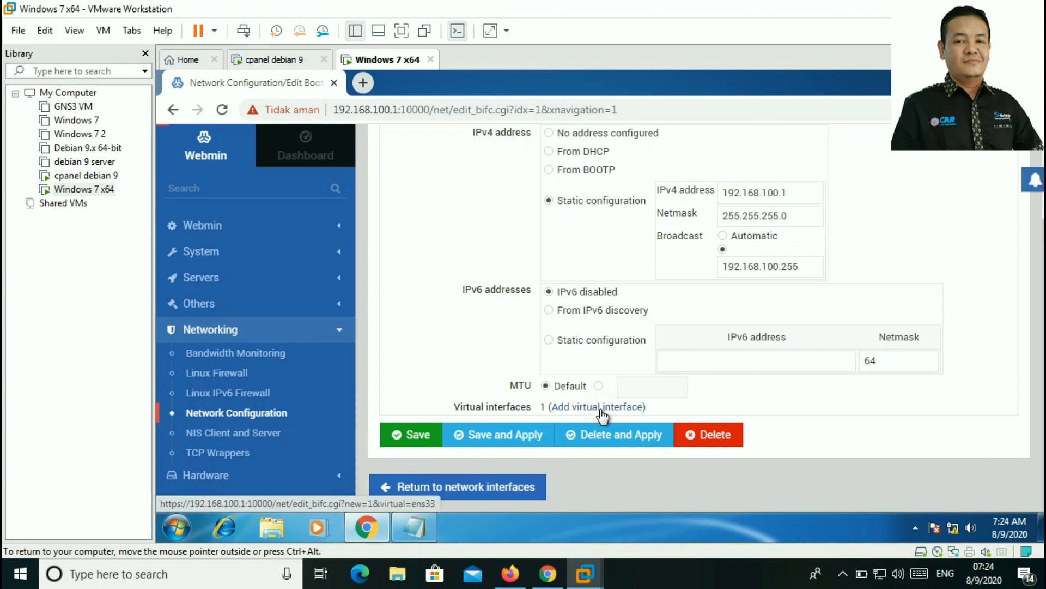
{"action": "left_click", "coordinate": [602, 408]}
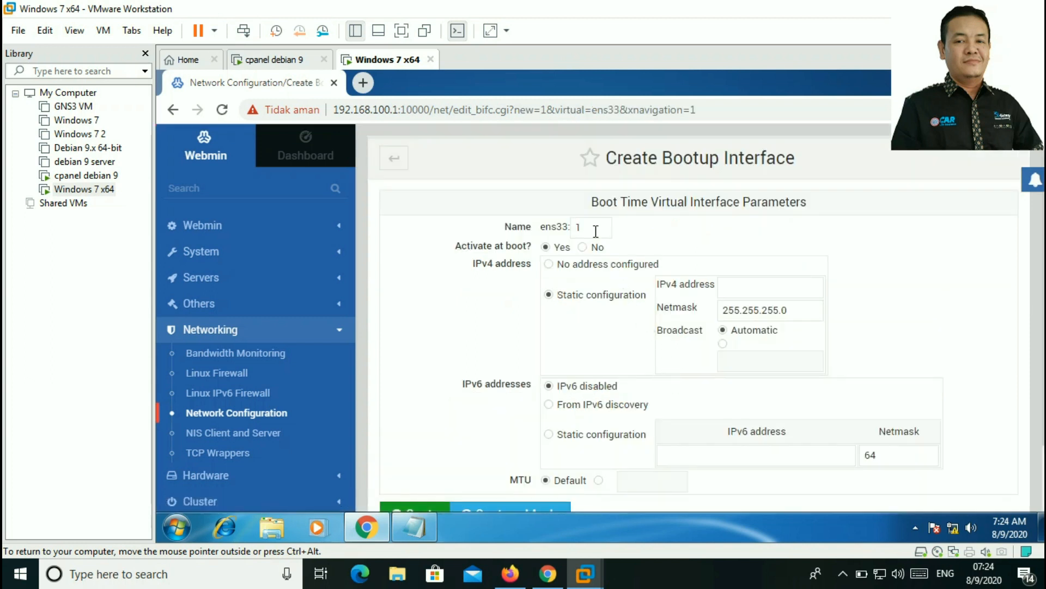
Step: Name the virtual interface 1 and give it IPv4 address 192.168.100.20
{"action": "left_click", "coordinate": [597, 232]}
{"action": "left_click", "coordinate": [742, 286]}
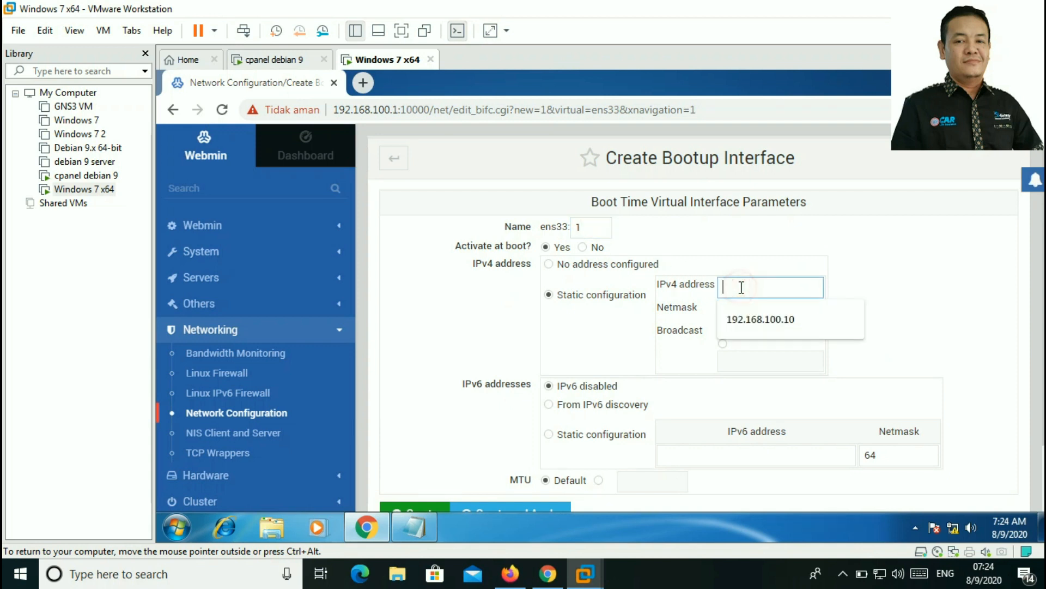
{"action": "left_click", "coordinate": [765, 322]}
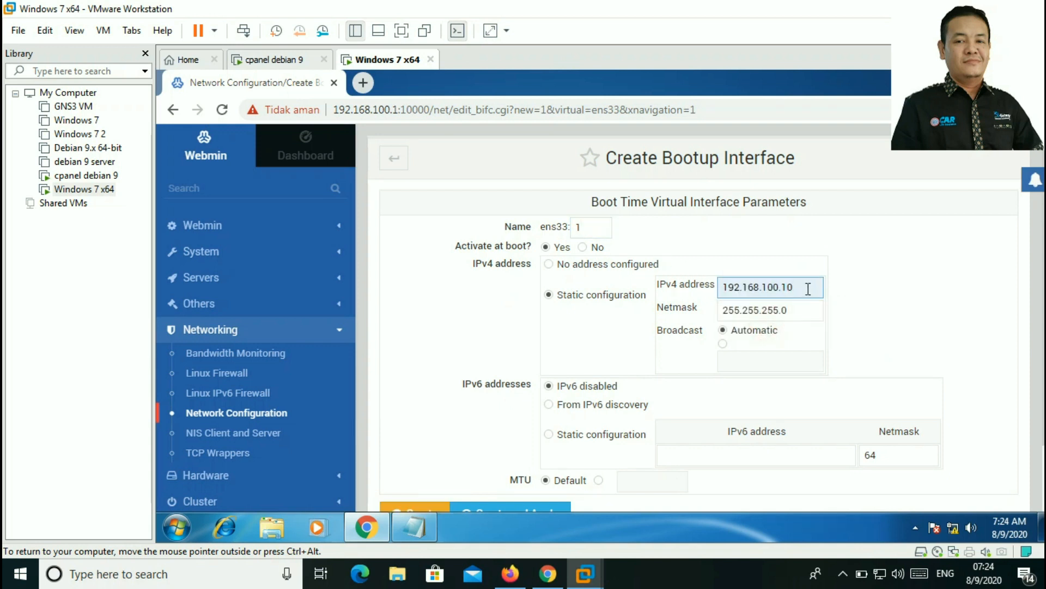
{"action": "key", "text": "BackSpace"}
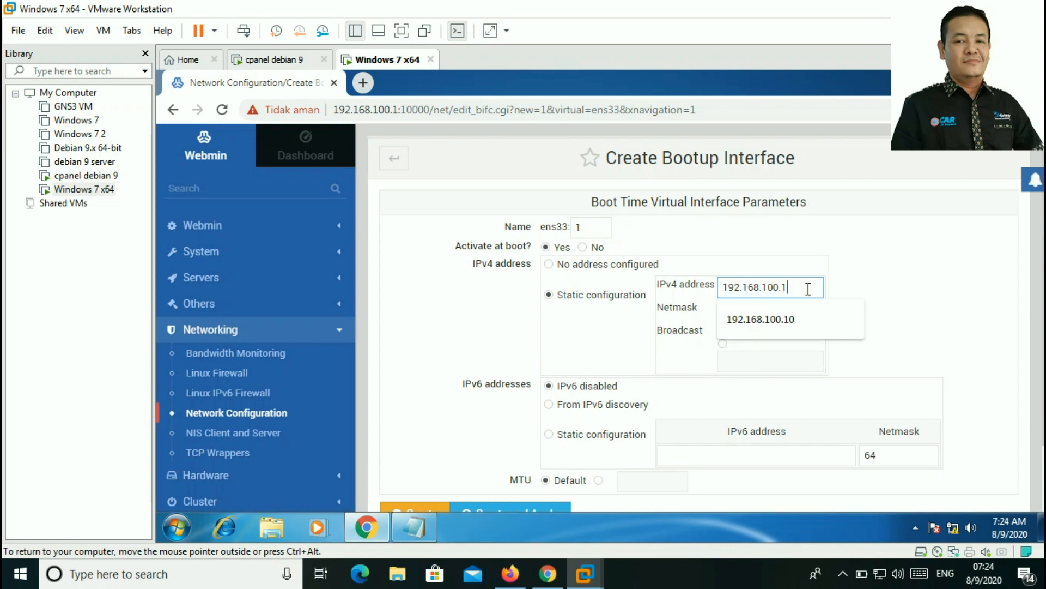
{"action": "type", "text": "20"}
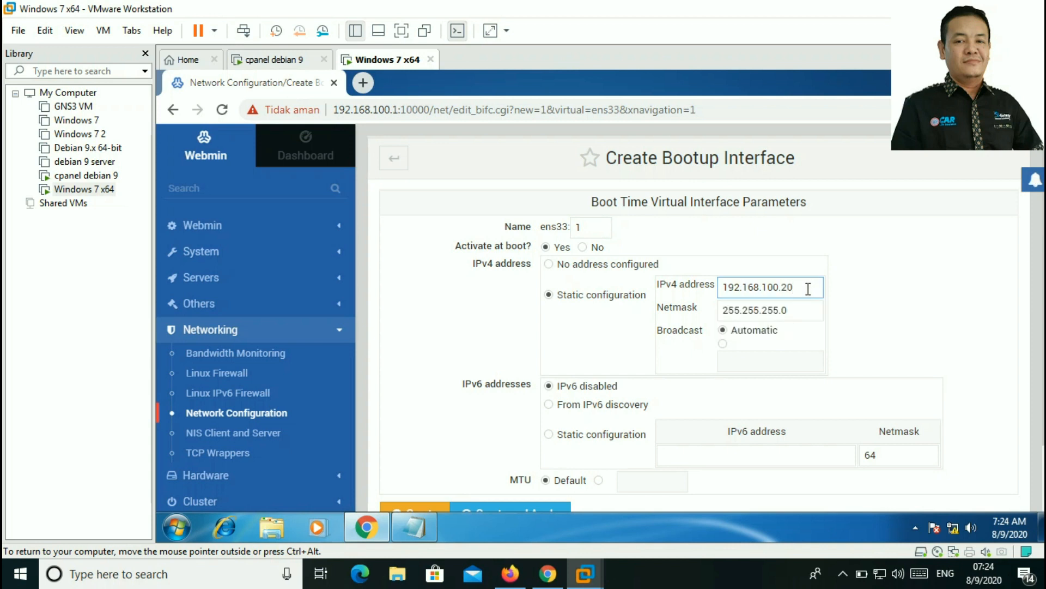
{"action": "scroll", "coordinate": [742, 320], "scroll_direction": "down", "scroll_amount": 2}
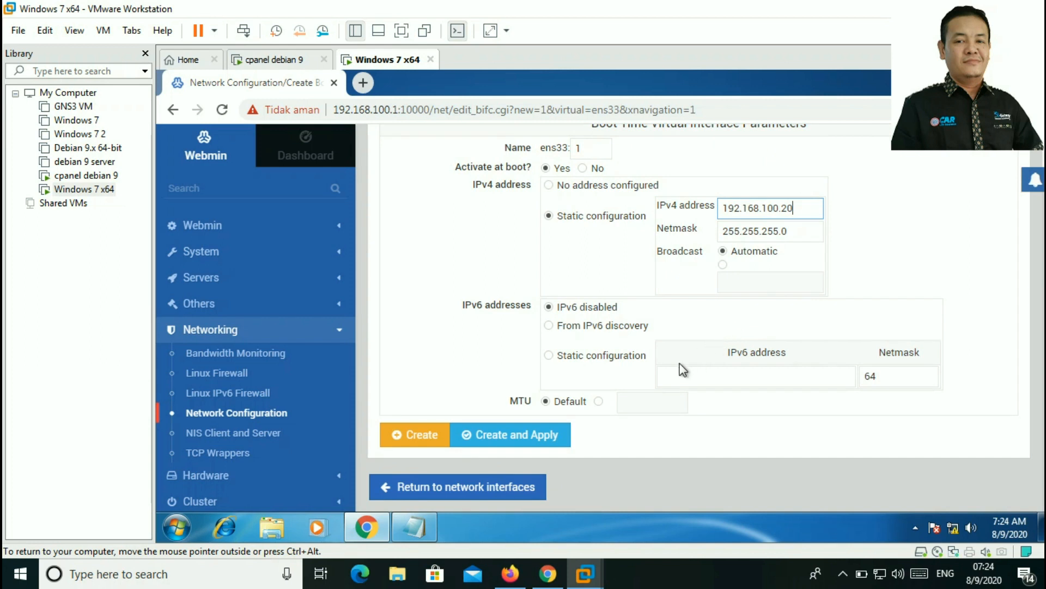
Step: Create ens33:1 and return to the Network Configuration overview
{"action": "left_click", "coordinate": [420, 434]}
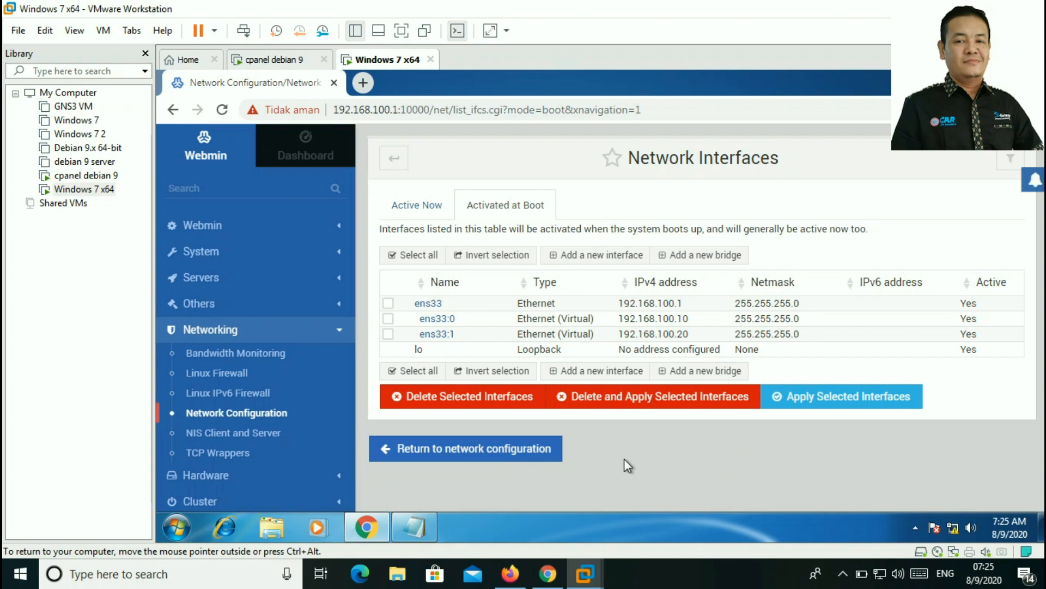
{"action": "left_click", "coordinate": [487, 455]}
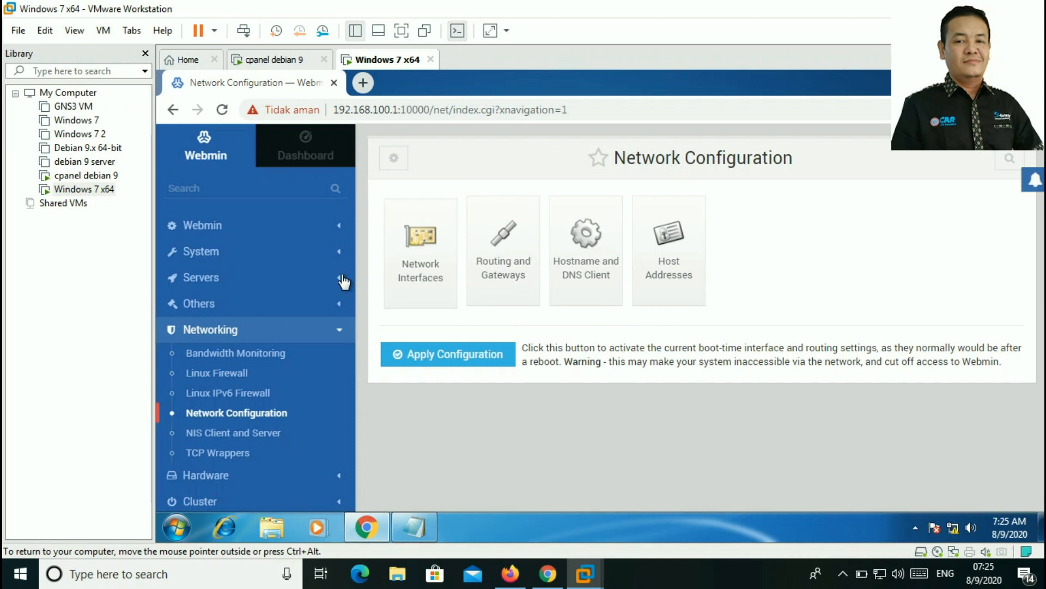
Step: Open the BIND DNS Server module from Servers and begin creating a new master zone
{"action": "left_click", "coordinate": [215, 284]}
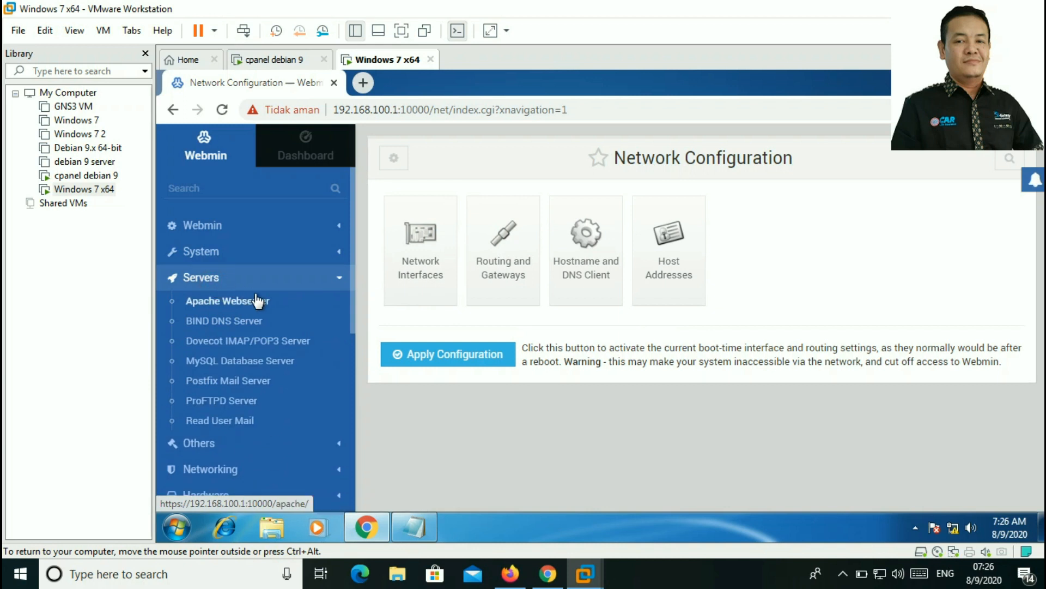
{"action": "scroll", "coordinate": [261, 332], "scroll_direction": "down", "scroll_amount": 2}
{"action": "scroll", "coordinate": [262, 339], "scroll_direction": "up", "scroll_amount": 2}
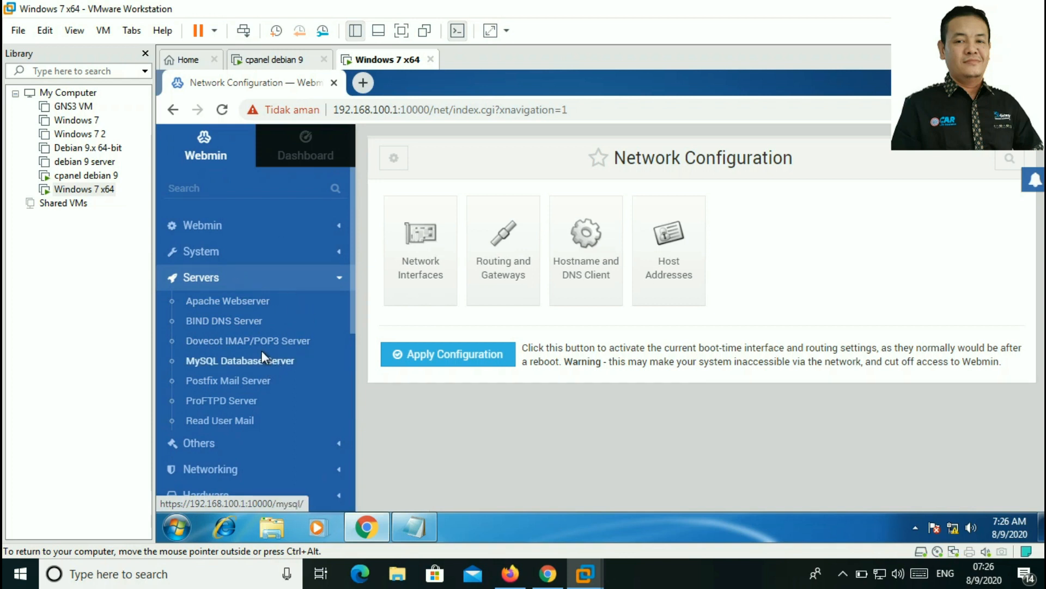
{"action": "left_click", "coordinate": [246, 331]}
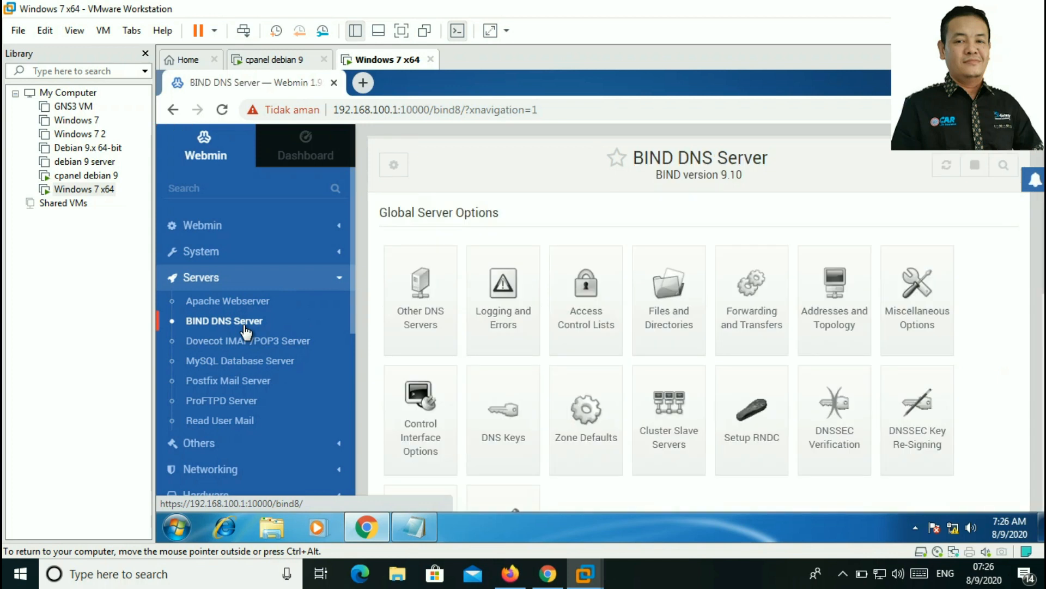
{"action": "scroll", "coordinate": [501, 310], "scroll_direction": "down", "scroll_amount": 3}
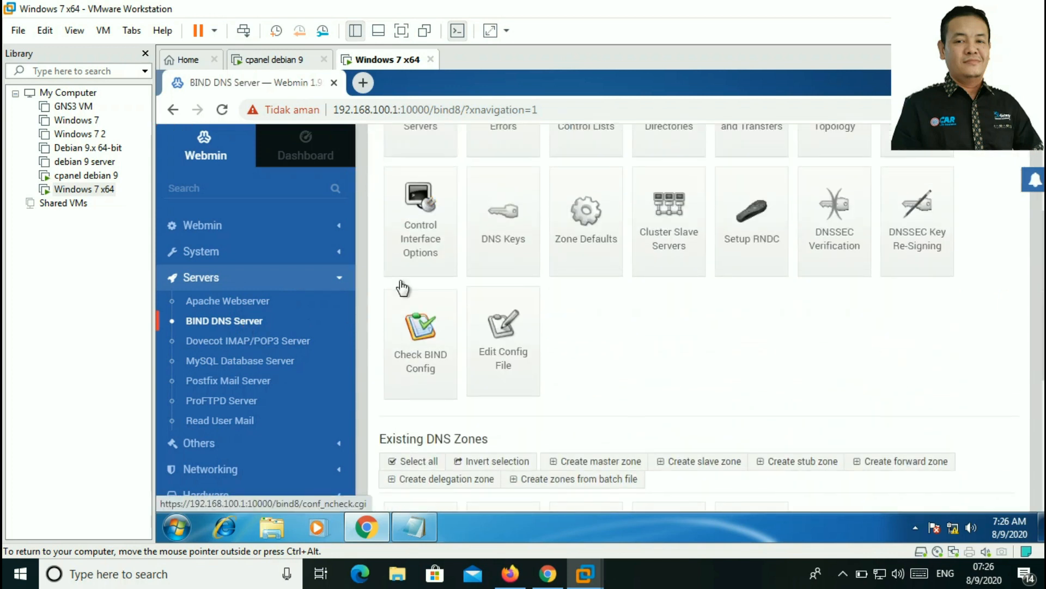
{"action": "scroll", "coordinate": [400, 280], "scroll_direction": "up", "scroll_amount": 3}
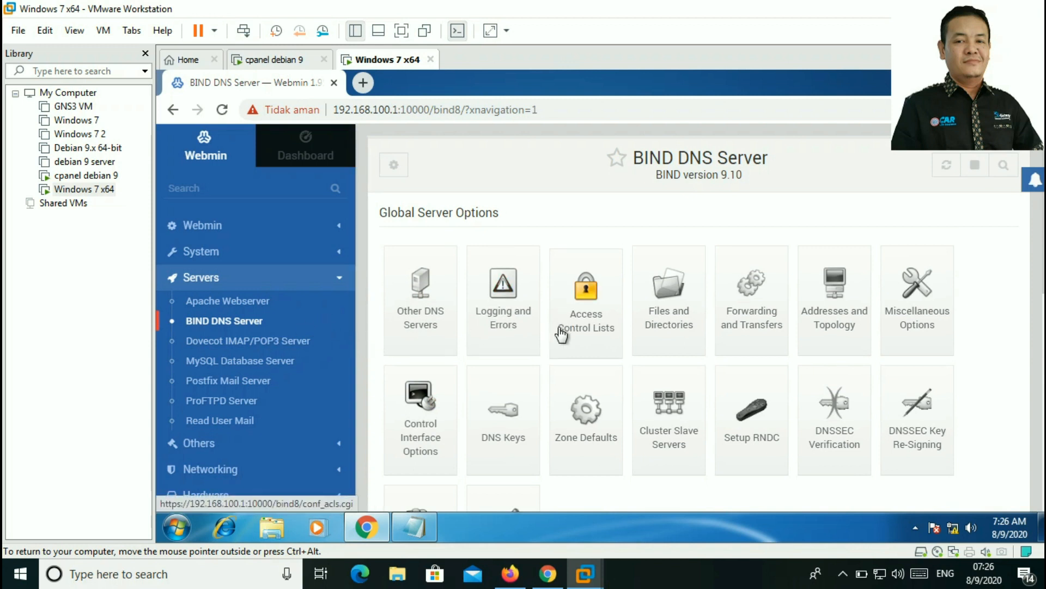
{"action": "scroll", "coordinate": [562, 334], "scroll_direction": "down", "scroll_amount": 5}
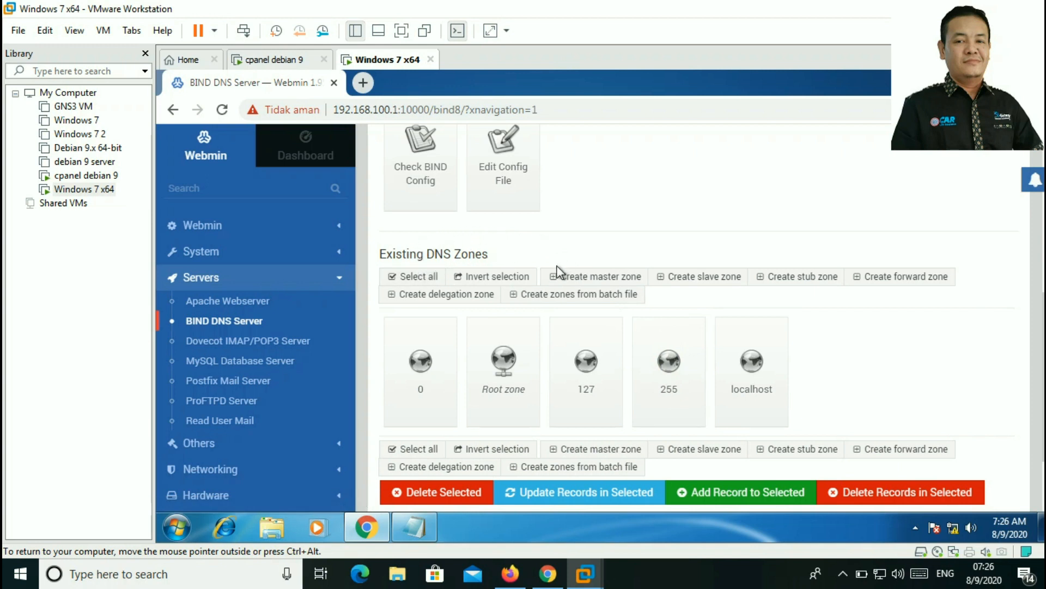
{"action": "left_click", "coordinate": [588, 277]}
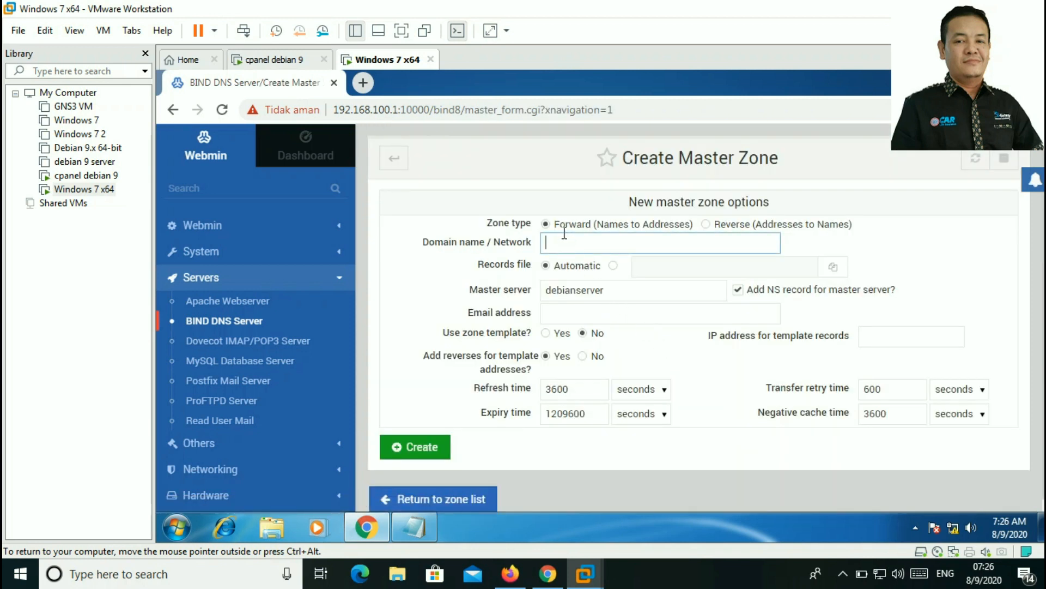
Step: Create forward master zone smkrr.com with master server ns.smkrr.com and the admin e-mail address
{"action": "left_click", "coordinate": [562, 241]}
{"action": "type", "text": "smkrr.com"}
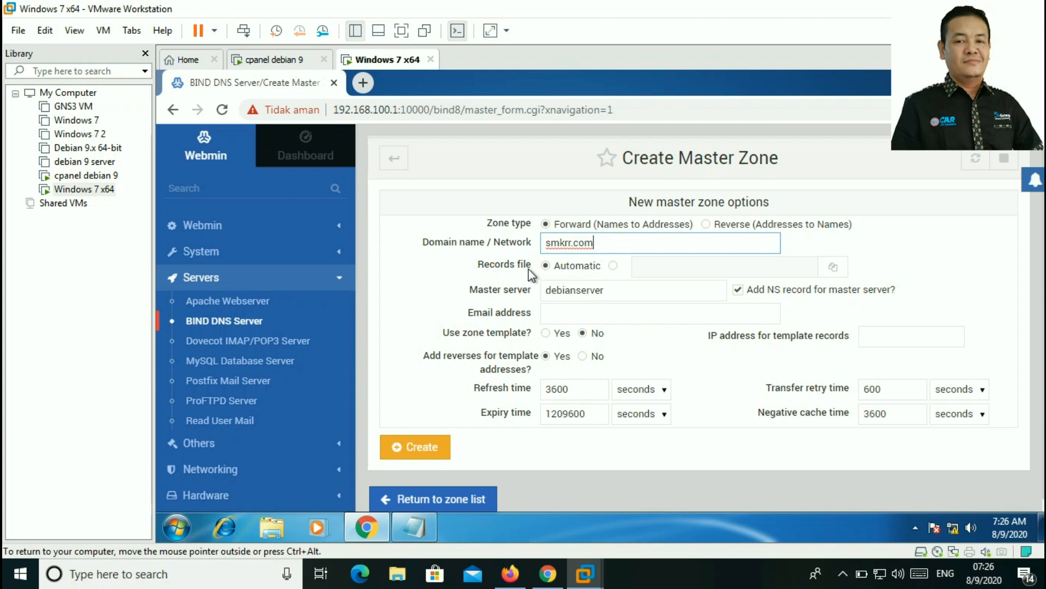
{"action": "left_click", "coordinate": [595, 289]}
{"action": "left_click_drag", "start_coordinate": [612, 293], "coordinate": [537, 305]}
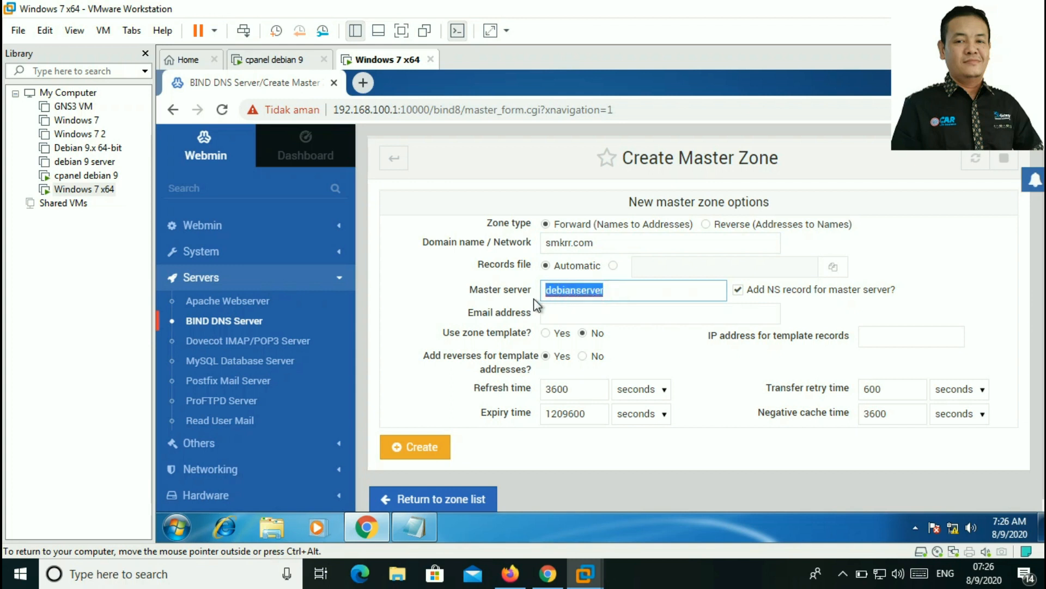
{"action": "type", "text": "ns"}
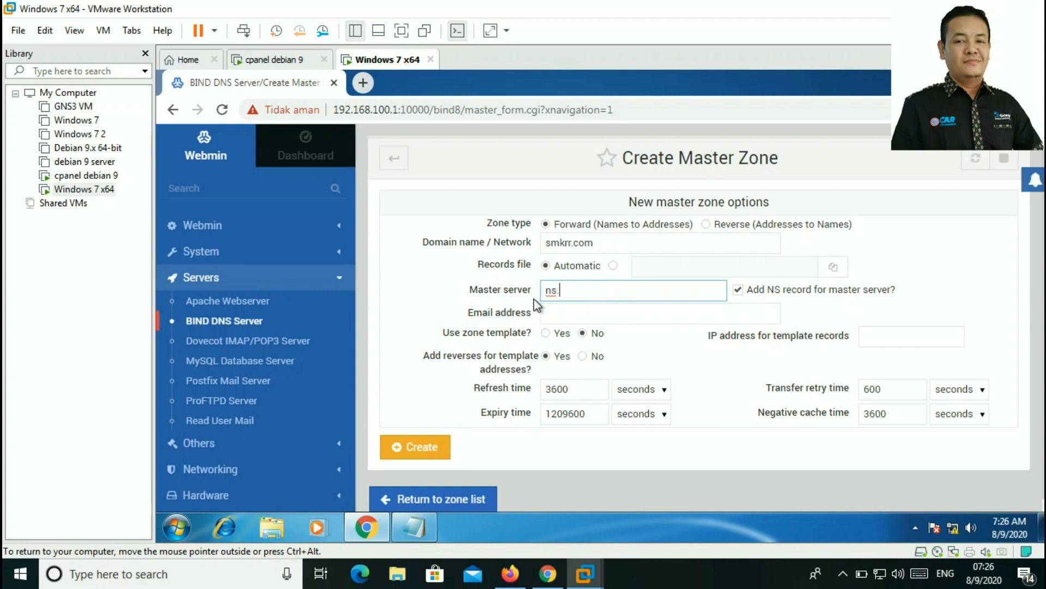
{"action": "type", "text": ".smkrr.com"}
{"action": "left_click", "coordinate": [656, 314]}
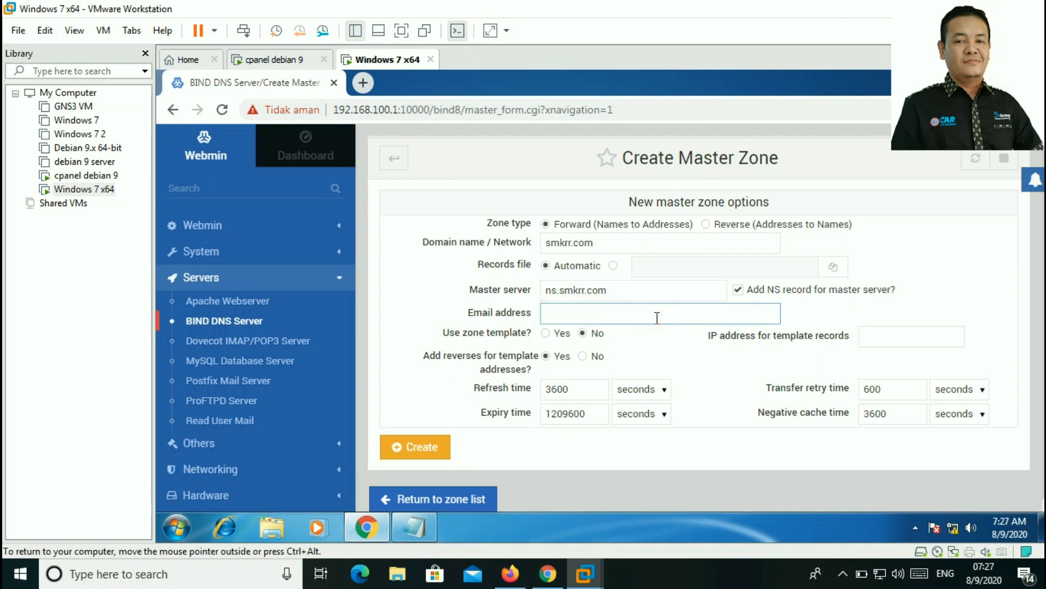
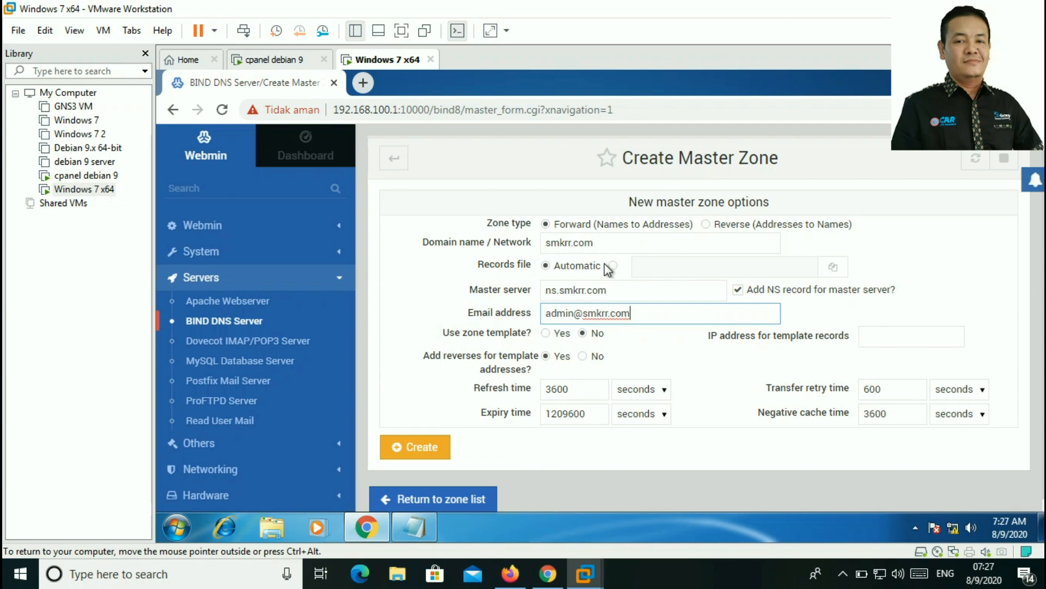
{"action": "left_click", "coordinate": [600, 246]}
{"action": "left_click", "coordinate": [605, 288]}
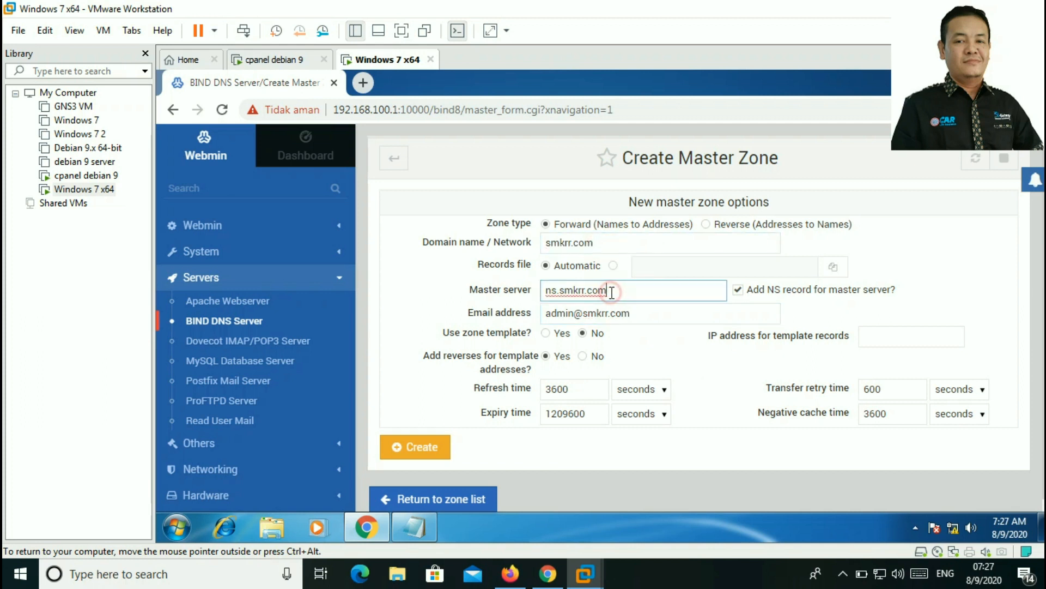
{"action": "left_click", "coordinate": [643, 315]}
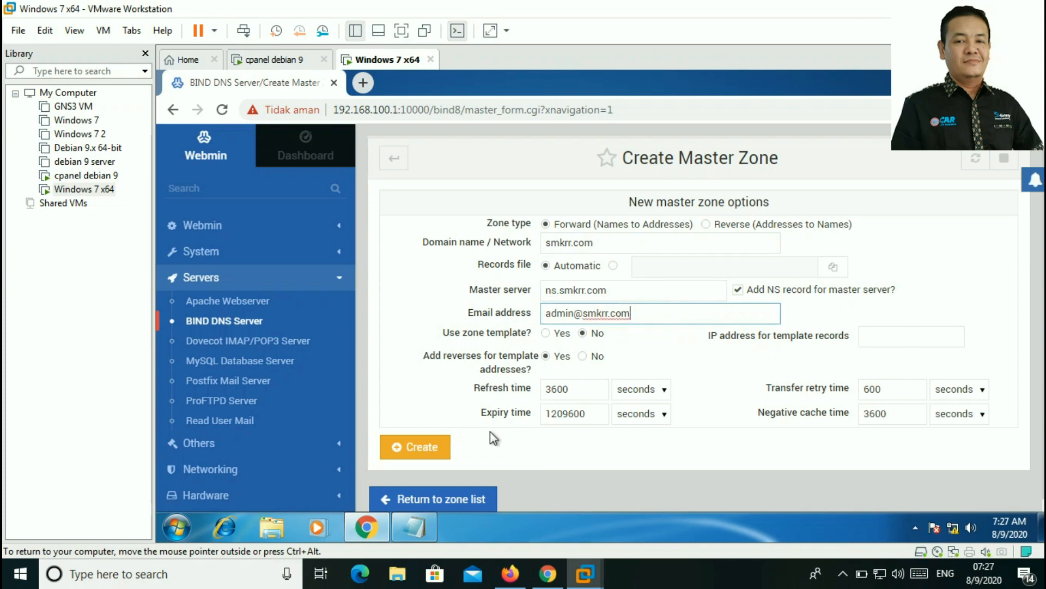
{"action": "left_click", "coordinate": [431, 447]}
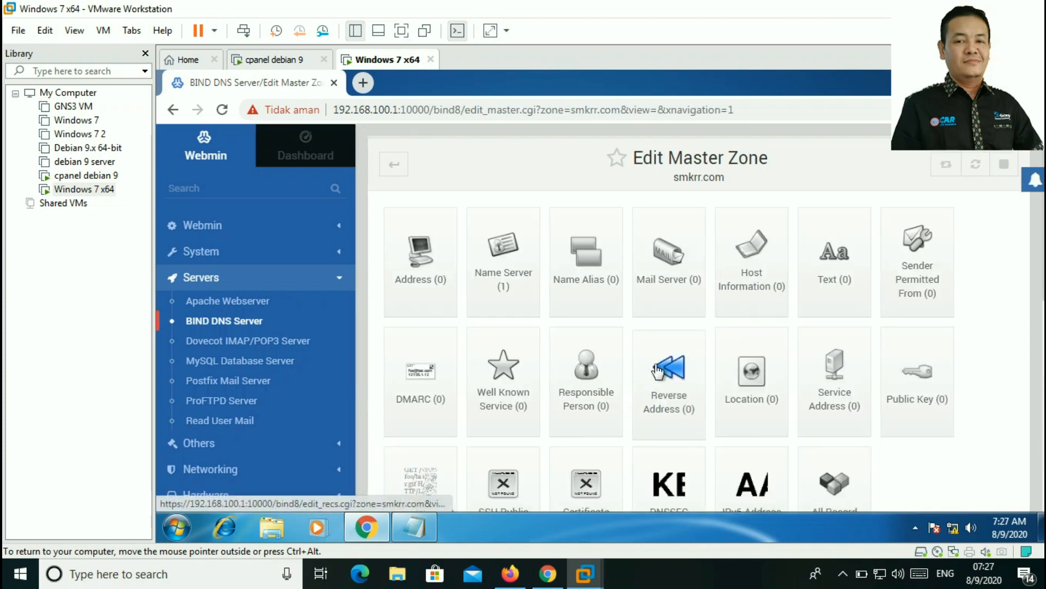
{"action": "scroll", "coordinate": [643, 358], "scroll_direction": "down", "scroll_amount": 4}
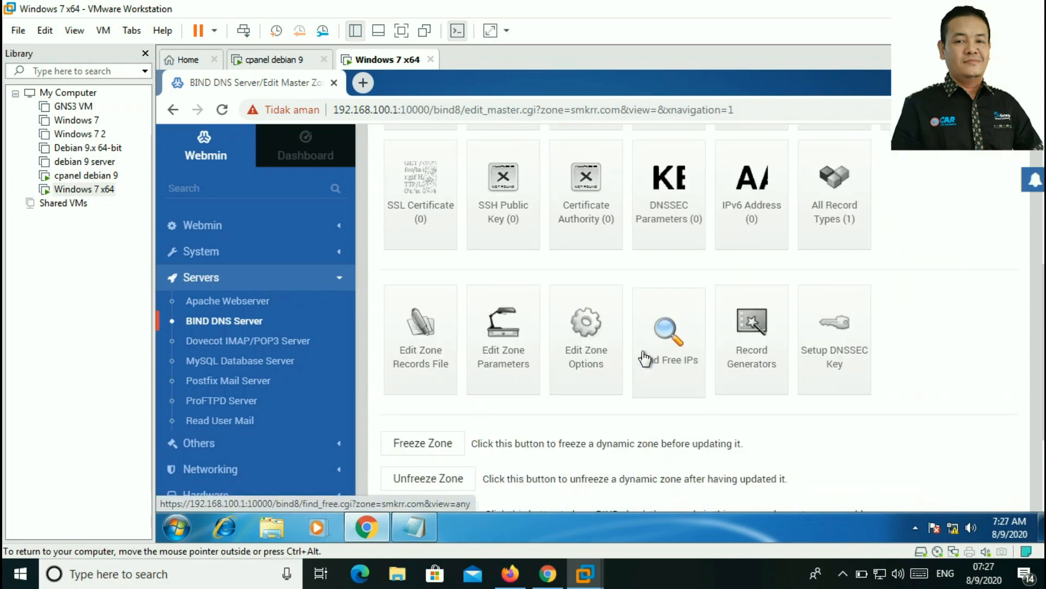
{"action": "scroll", "coordinate": [642, 352], "scroll_direction": "down", "scroll_amount": 4}
{"action": "scroll", "coordinate": [642, 352], "scroll_direction": "up", "scroll_amount": 8}
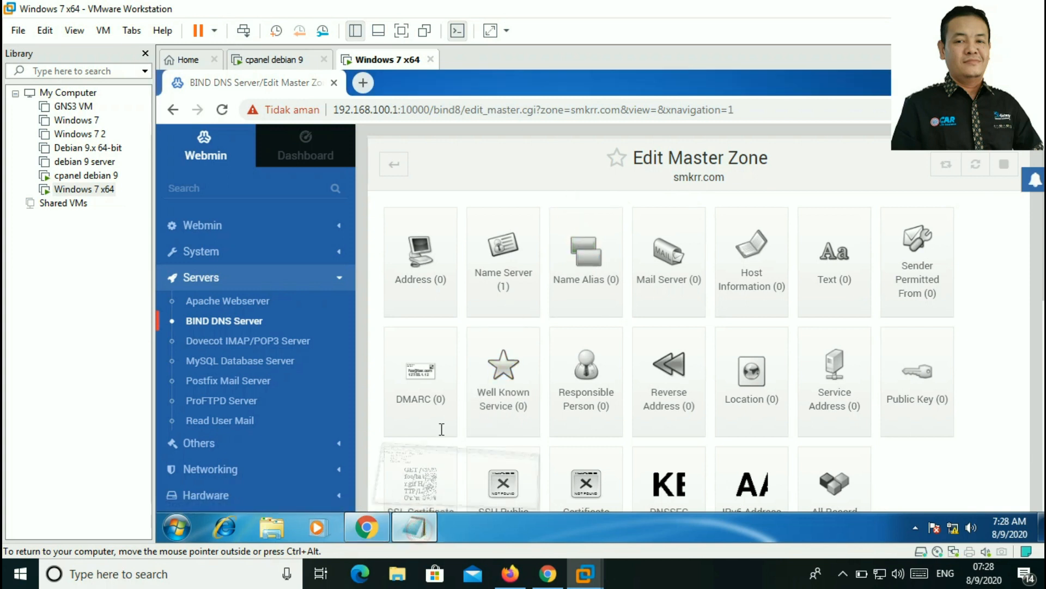
Step: In the domain notes, add a smkrr.com services line listing web, ftp and email
{"action": "left_click", "coordinate": [425, 530]}
{"action": "key", "text": "Return"}
{"action": "key", "text": "Return"}
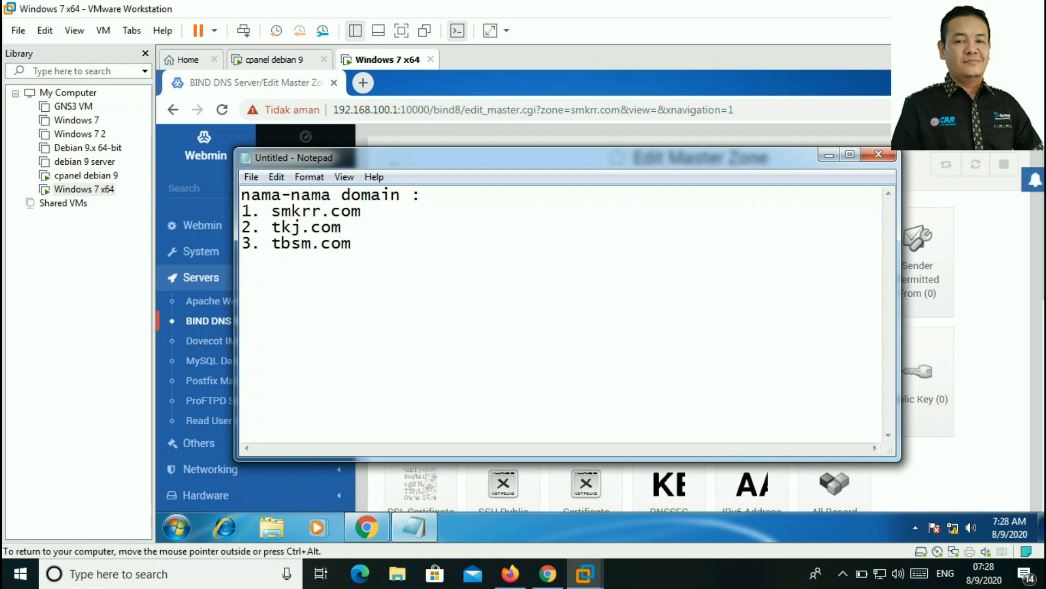
{"action": "type", "text": "smkrr.com"}
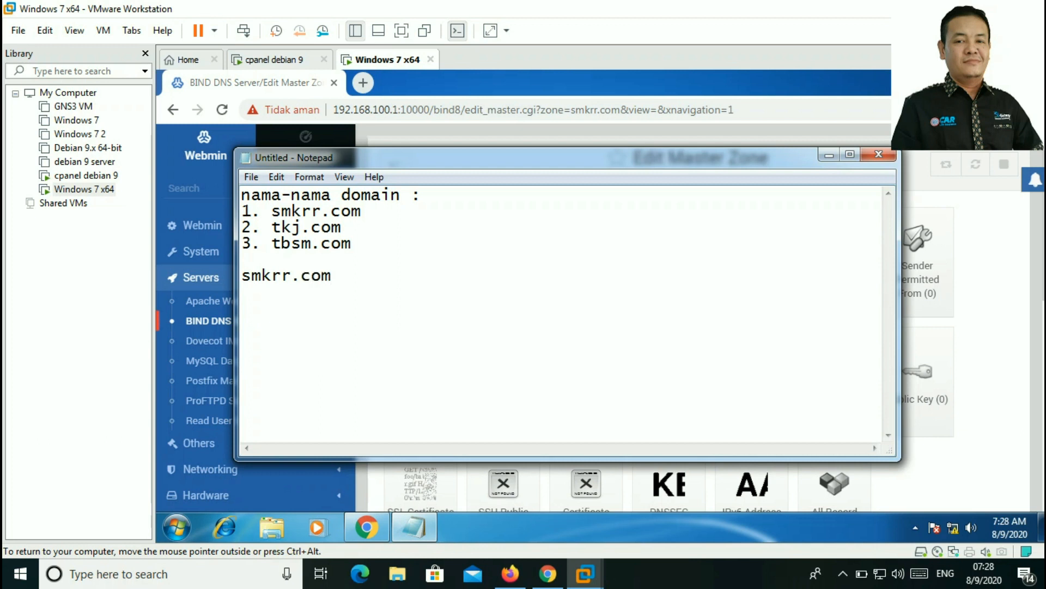
{"action": "type", "text": " --> "}
{"action": "type", "text": "1aya"}
{"action": "type", "text": "m"}
{"action": "key", "text": "BackSpace"}
{"action": "type", "text": "nan : web, ftp, email"}
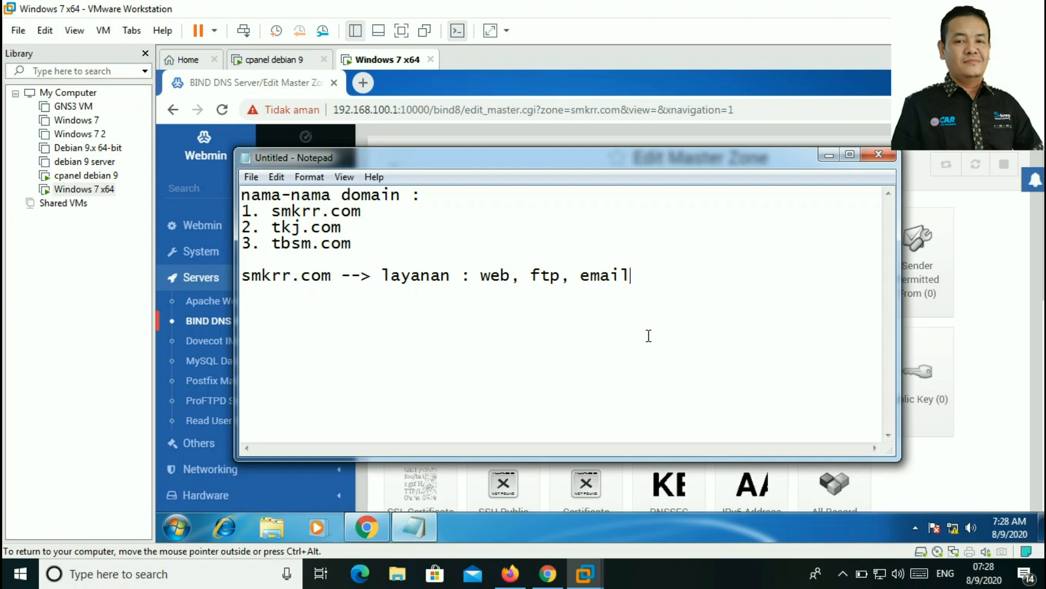
{"action": "key", "text": "Return"}
{"action": "type", "text": "-web = www."}
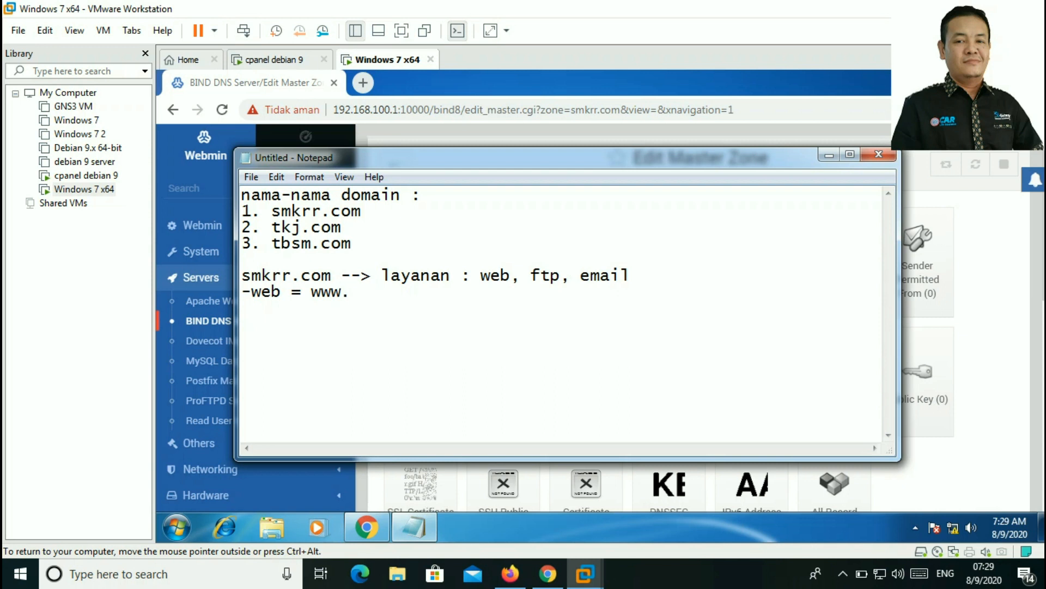
{"action": "type", "text": "smkrr.com"}
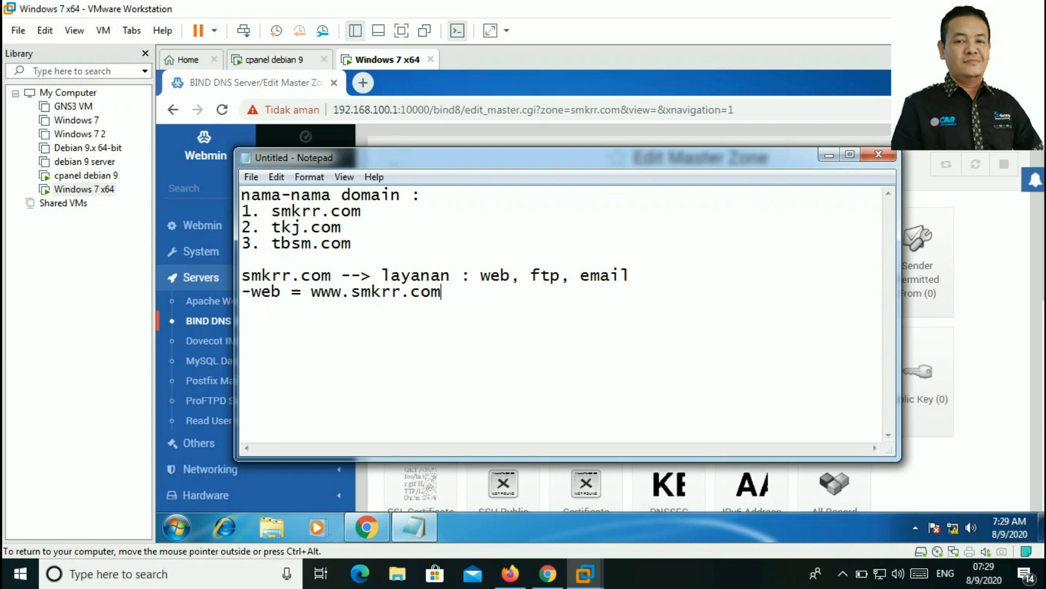
{"action": "key", "text": "Return"}
{"action": "type", "text": "-ftp = fil"}
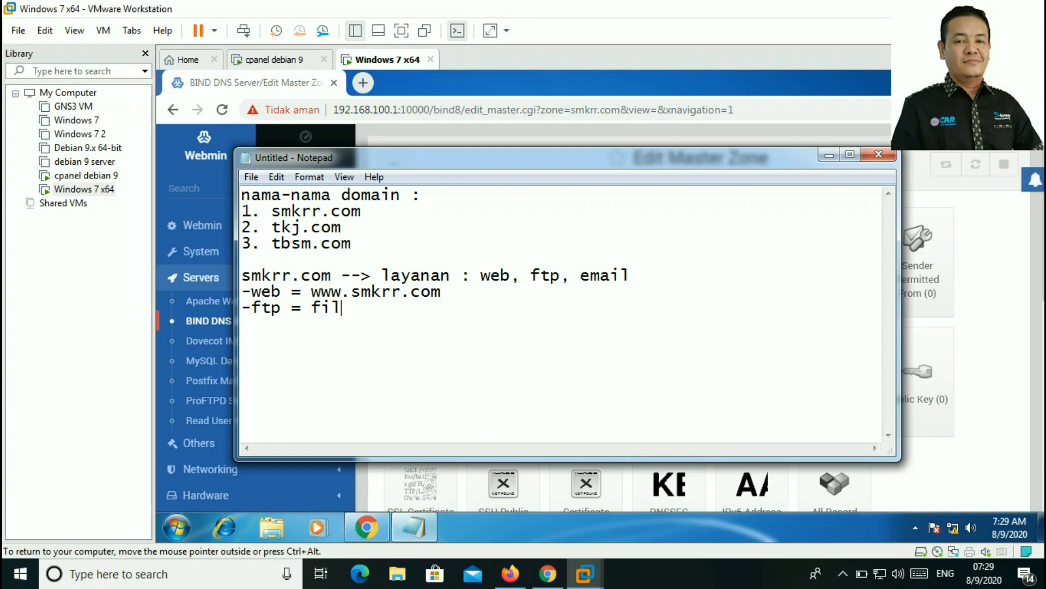
{"action": "type", "text": "es.sm"}
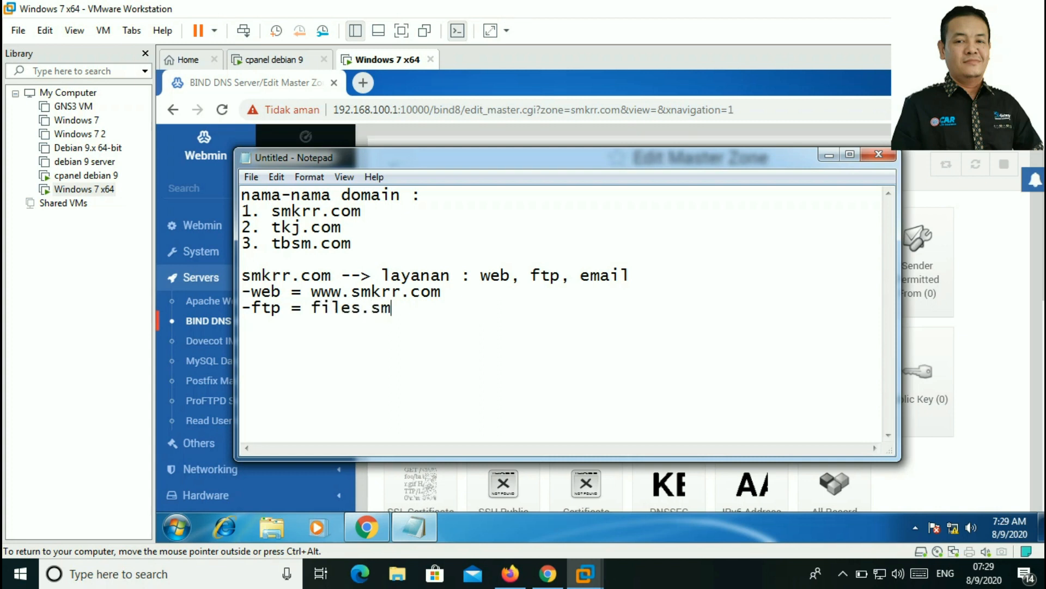
{"action": "type", "text": "krr.com"}
{"action": "key", "text": "Return"}
{"action": "type", "text": "-email = "}
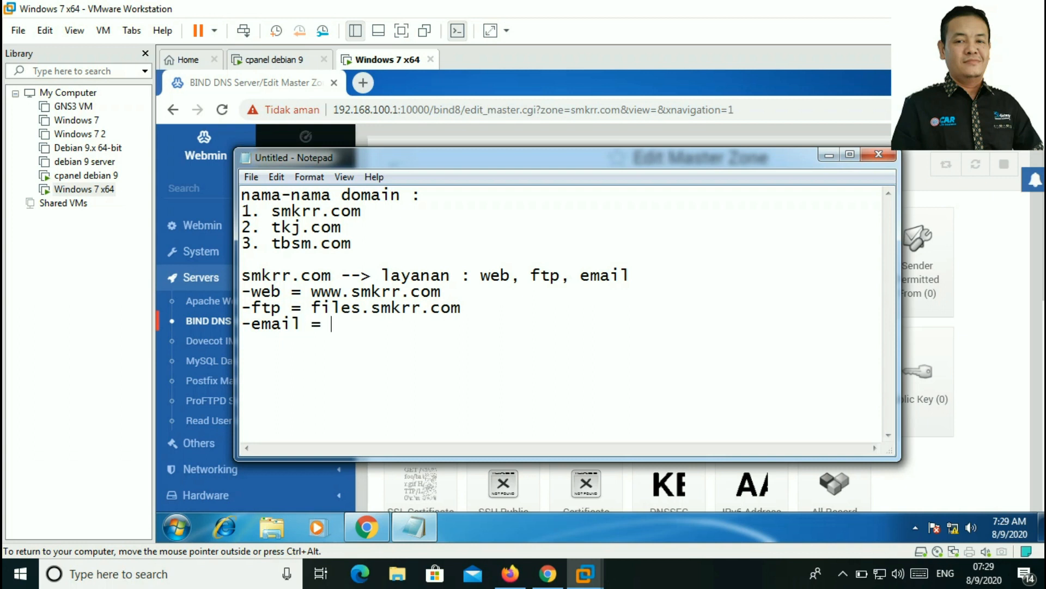
{"action": "type", "text": "webmail"}
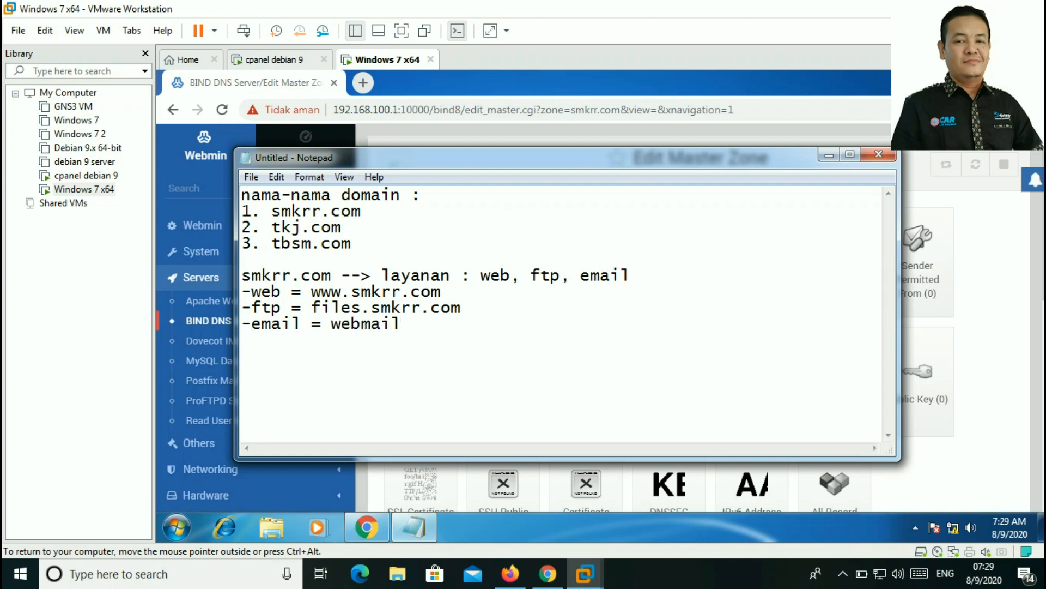
{"action": "type", "text": ".smkrr.com"}
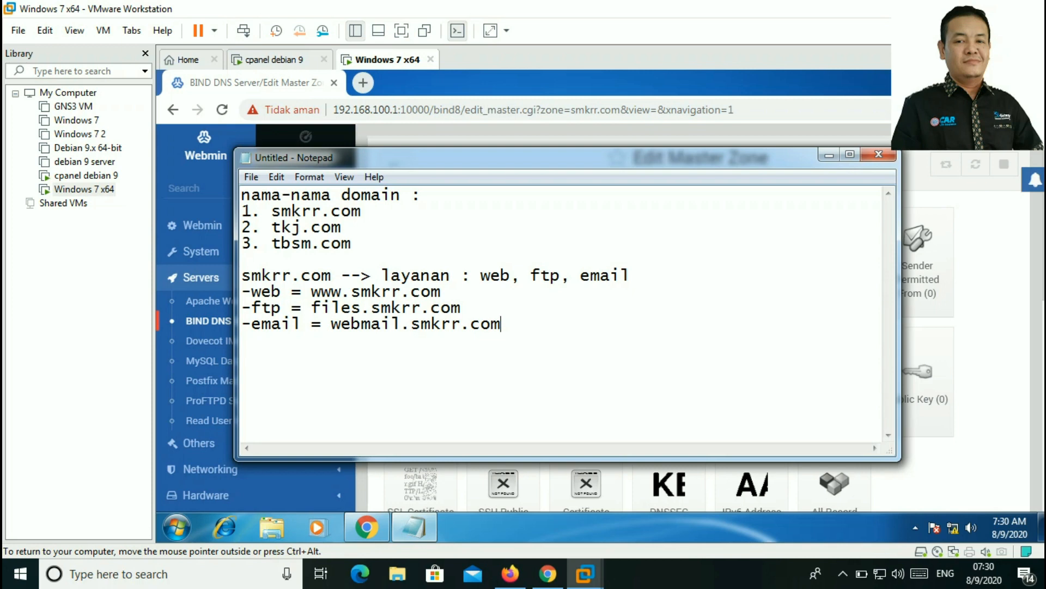
Step: Add address record www in smkrr.com pointing to 192.168.100.1
{"action": "left_click", "coordinate": [829, 155]}
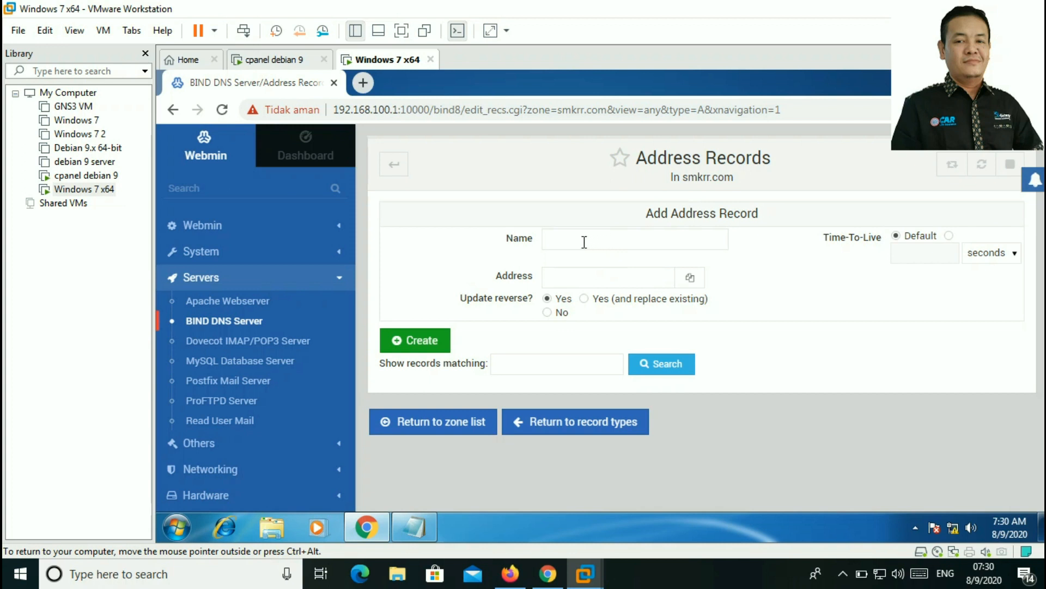
{"action": "left_click", "coordinate": [568, 238]}
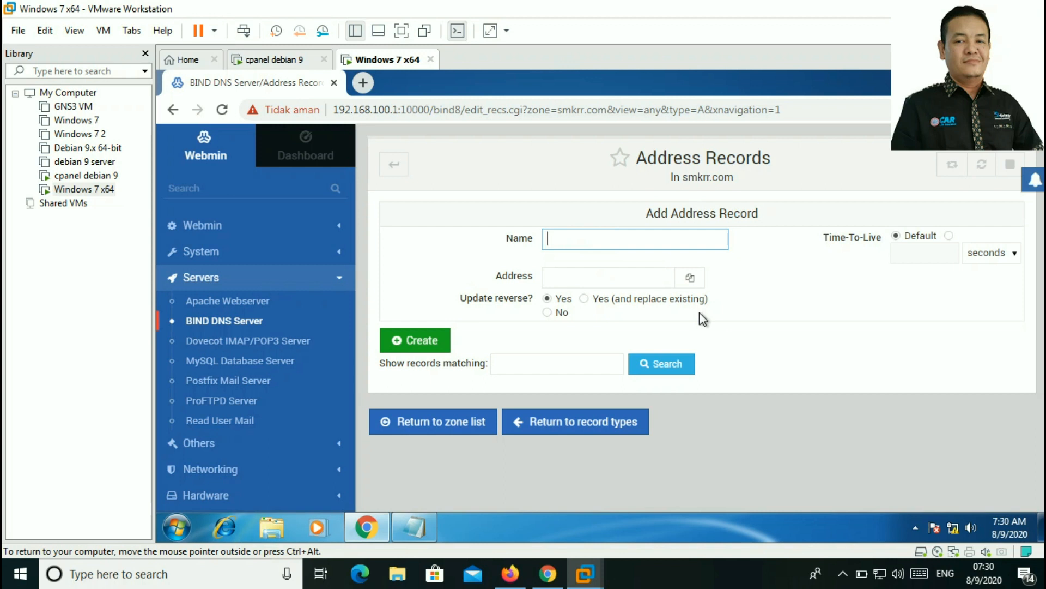
{"action": "type", "text": "www"}
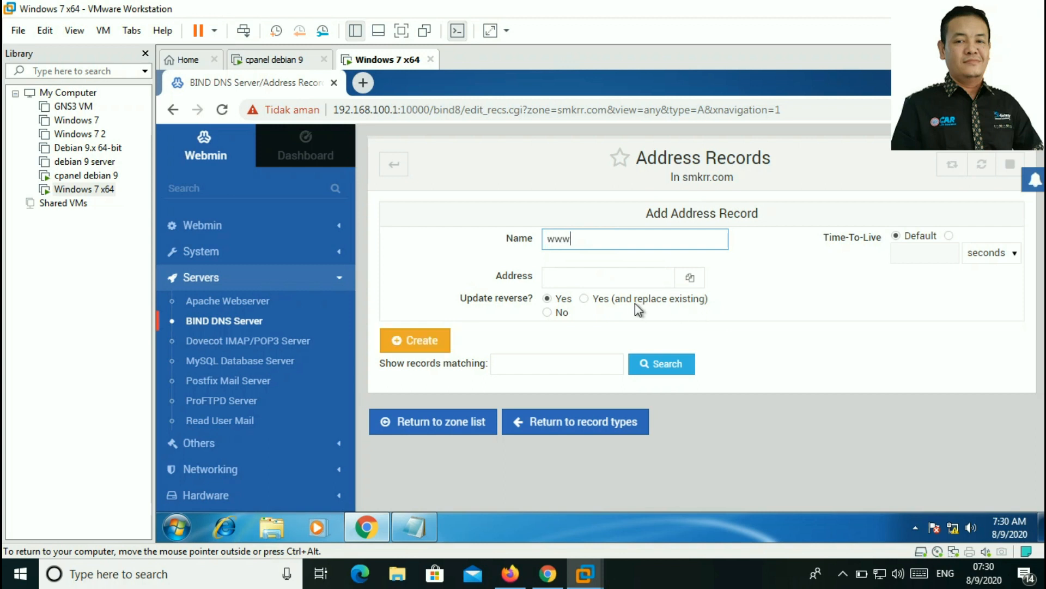
{"action": "left_click", "coordinate": [610, 282]}
{"action": "type", "text": "192.16"}
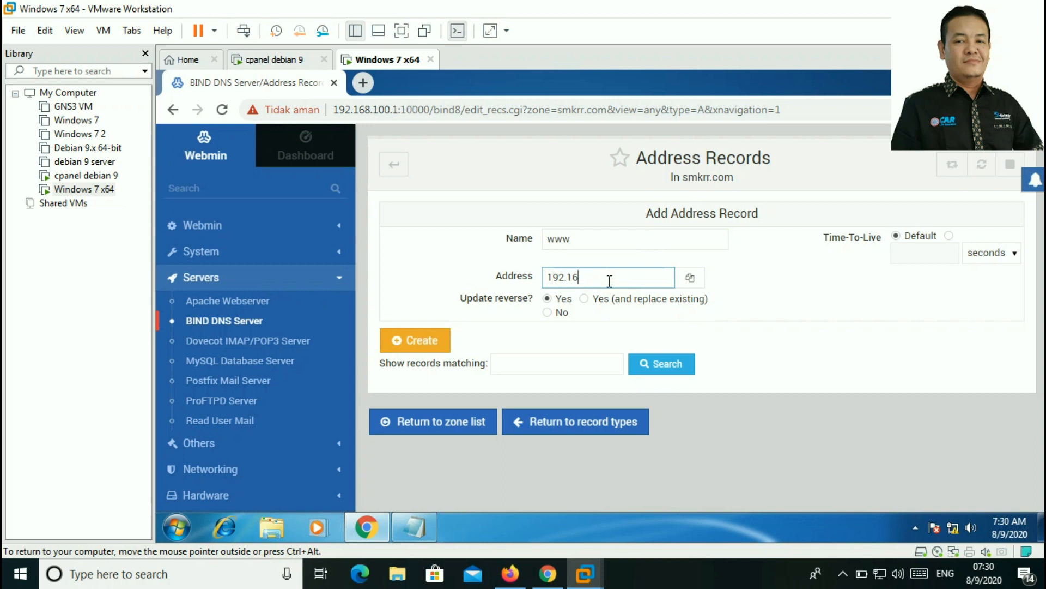
{"action": "type", "text": "98.100.1"}
{"action": "left_click", "coordinate": [432, 342]}
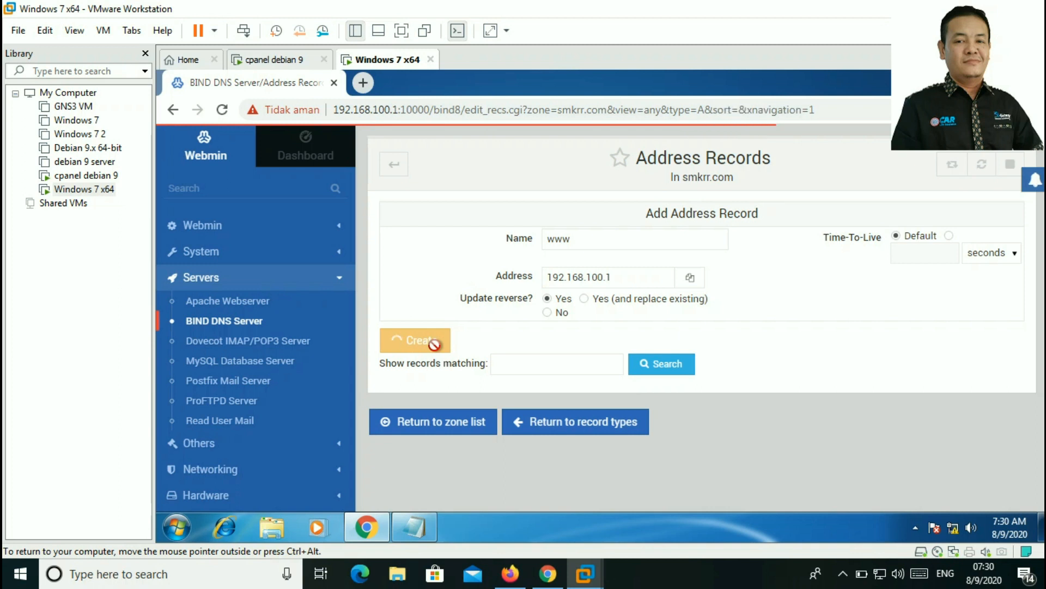
{"action": "scroll", "coordinate": [500, 395], "scroll_direction": "down", "scroll_amount": 1}
{"action": "scroll", "coordinate": [500, 395], "scroll_direction": "up", "scroll_amount": 1}
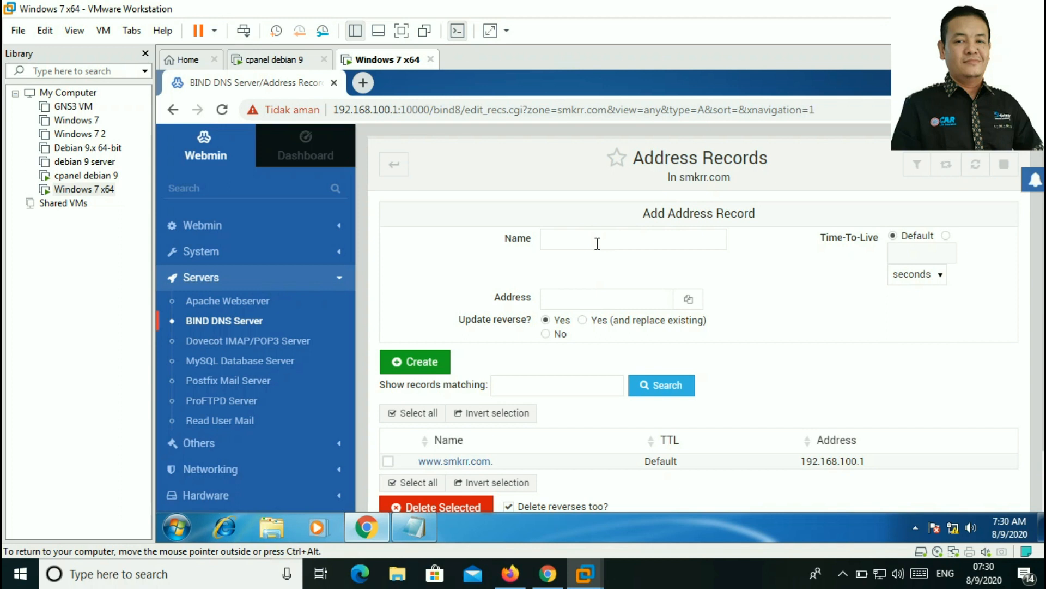
Step: Add address record ns pointing to 192.168.100.1
{"action": "left_click", "coordinate": [595, 243]}
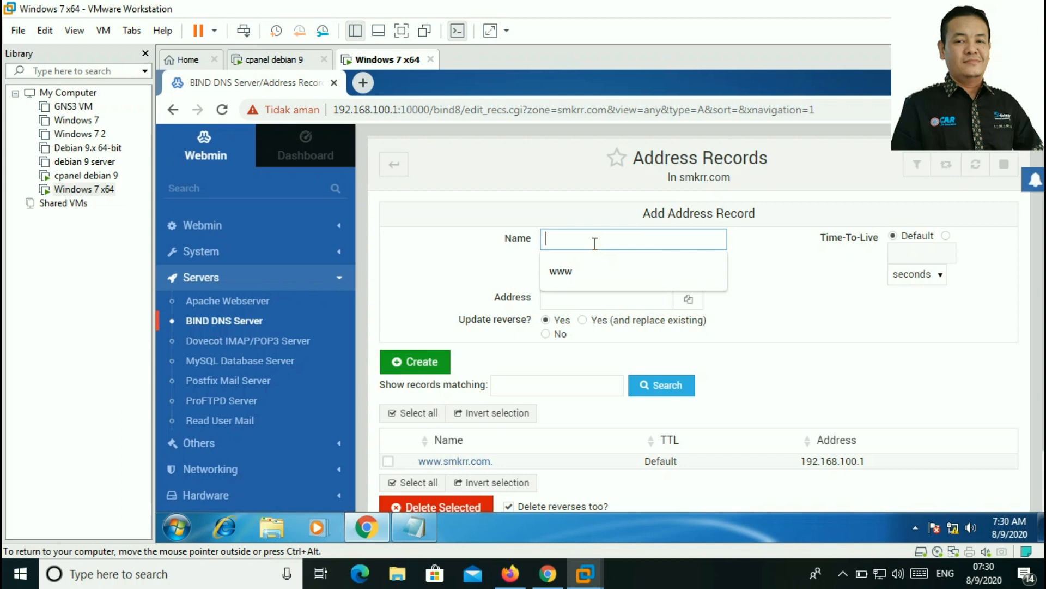
{"action": "type", "text": "ns"}
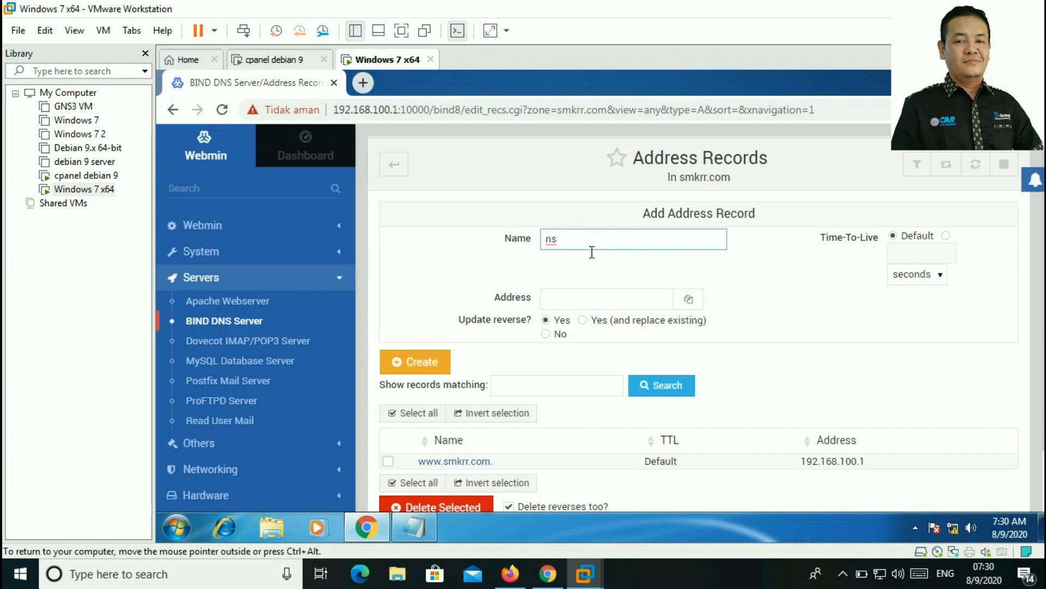
{"action": "left_click", "coordinate": [584, 297]}
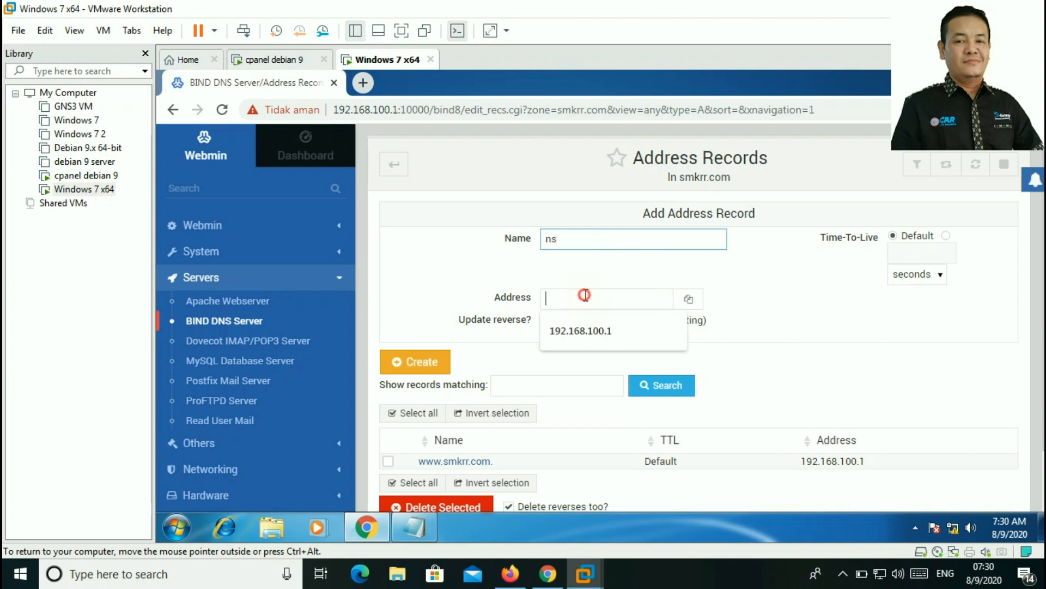
{"action": "left_click", "coordinate": [593, 327]}
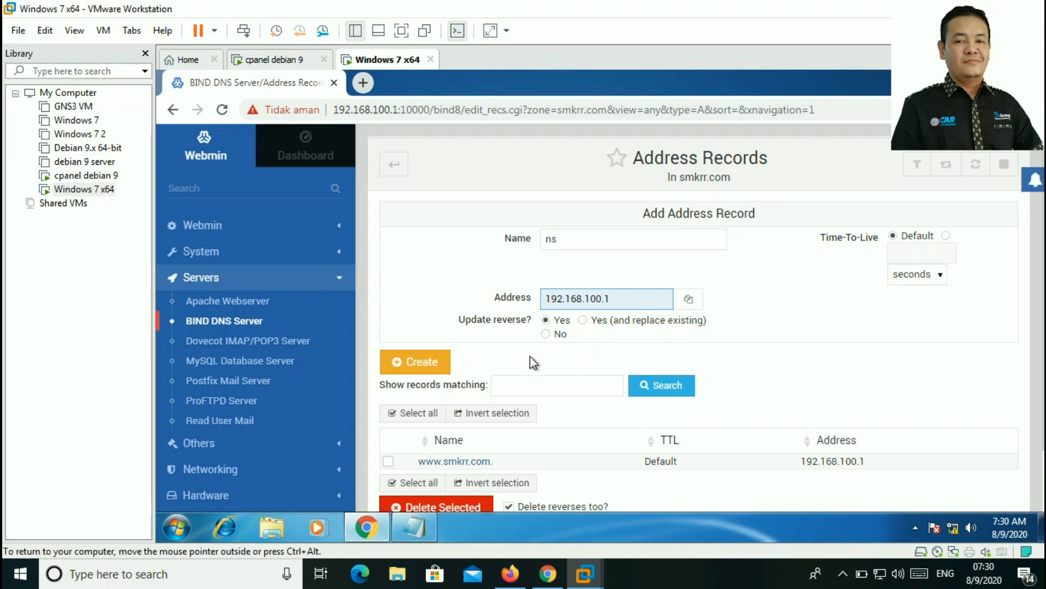
{"action": "left_click", "coordinate": [445, 362]}
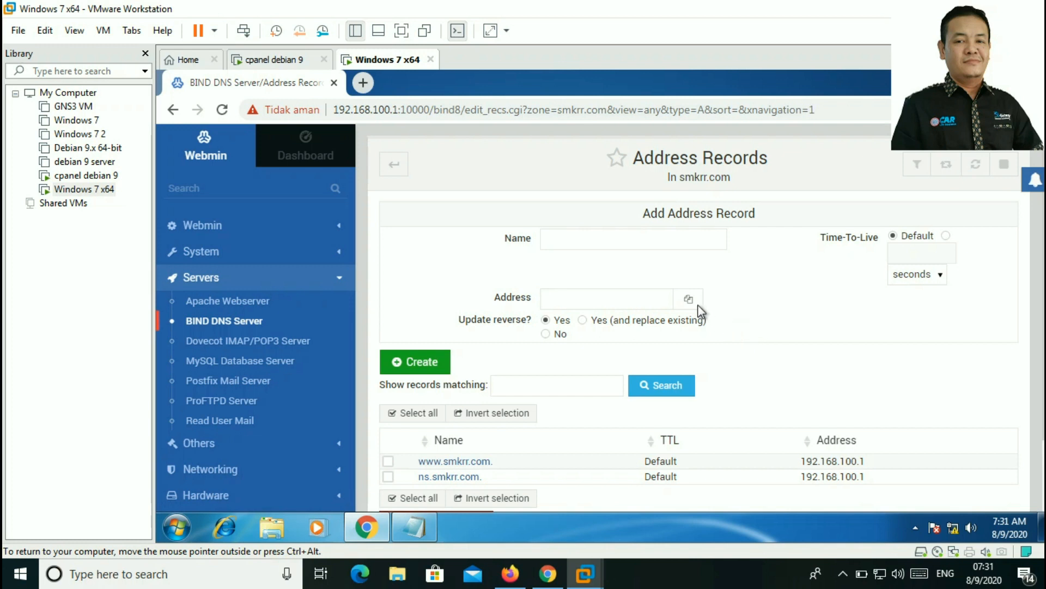
Step: Add address record files pointing to 192.168.100.1
{"action": "left_click", "coordinate": [590, 238]}
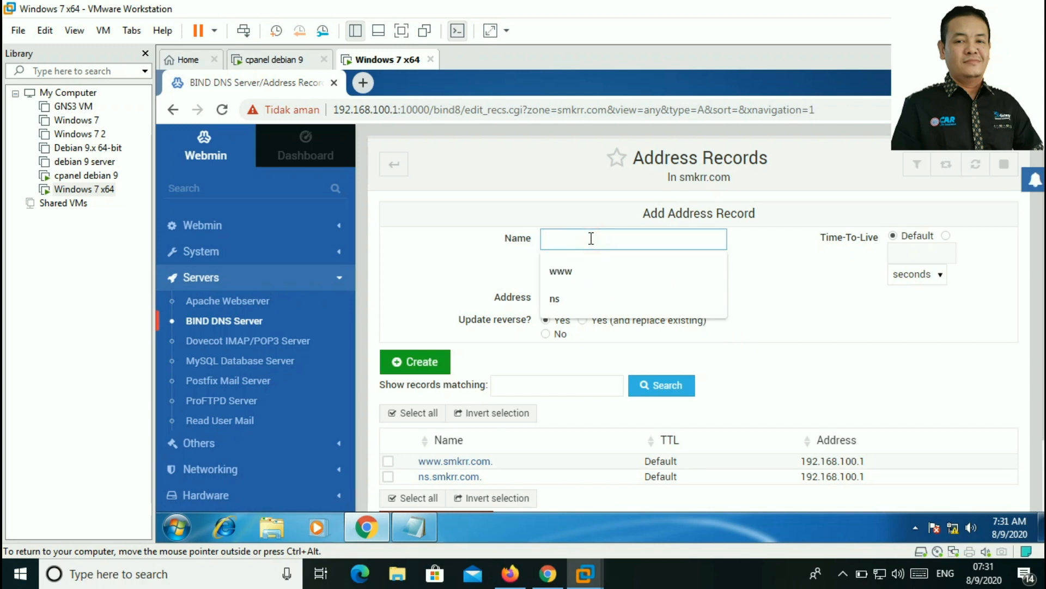
{"action": "type", "text": "files"}
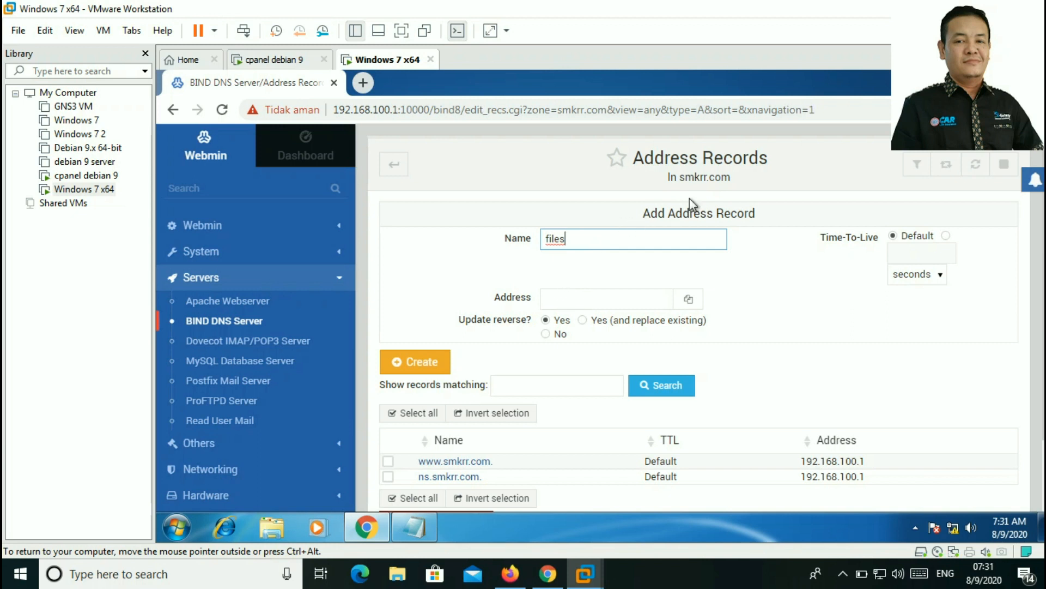
{"action": "left_click", "coordinate": [598, 301]}
{"action": "left_click", "coordinate": [606, 331]}
{"action": "left_click", "coordinate": [420, 362]}
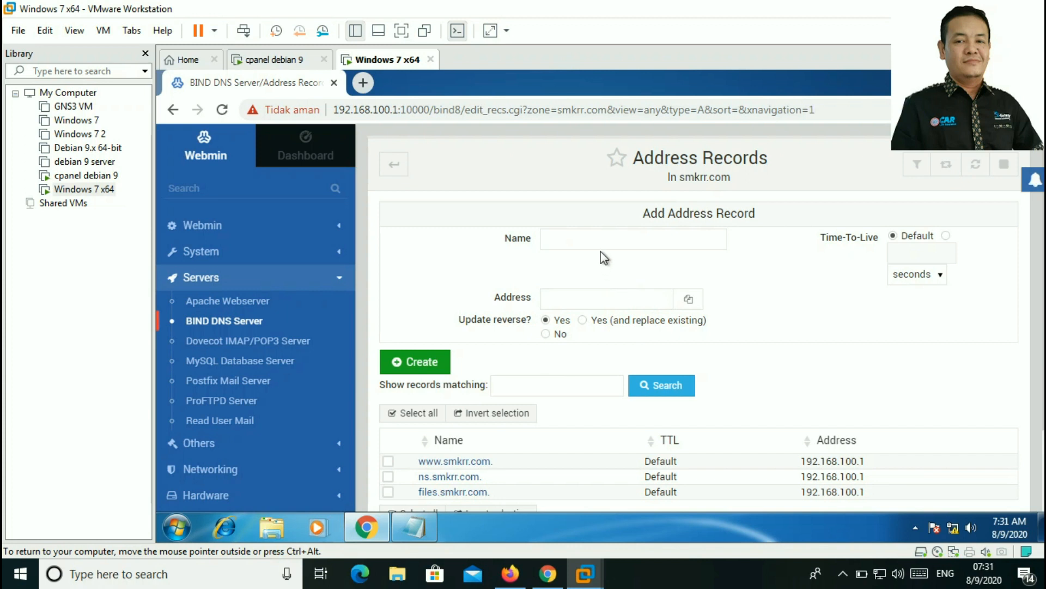
Step: Add address record webmail pointing to 192.168.100.1
{"action": "left_click", "coordinate": [578, 233]}
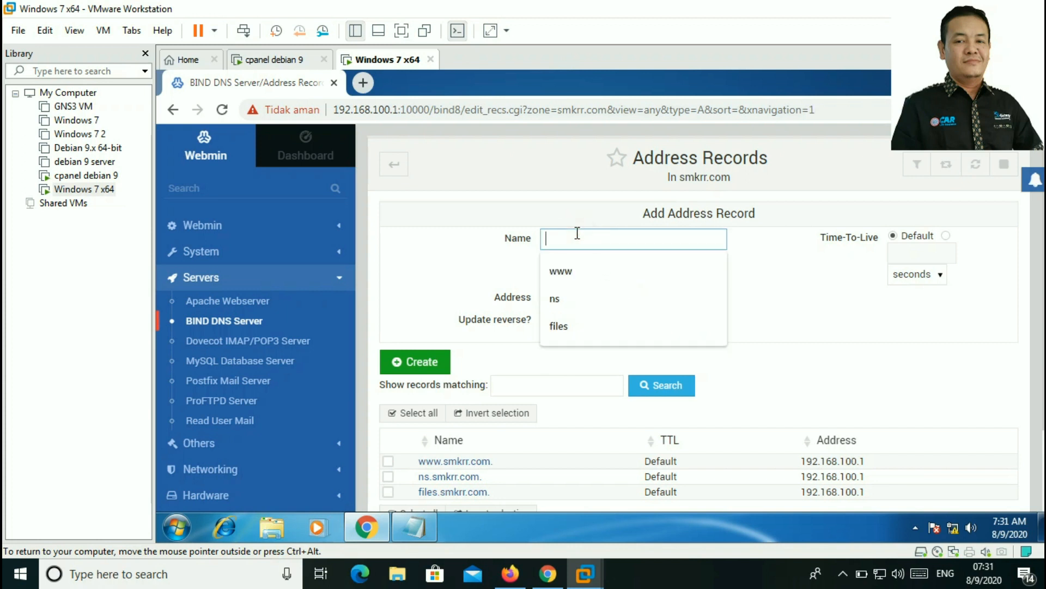
{"action": "type", "text": "webmail"}
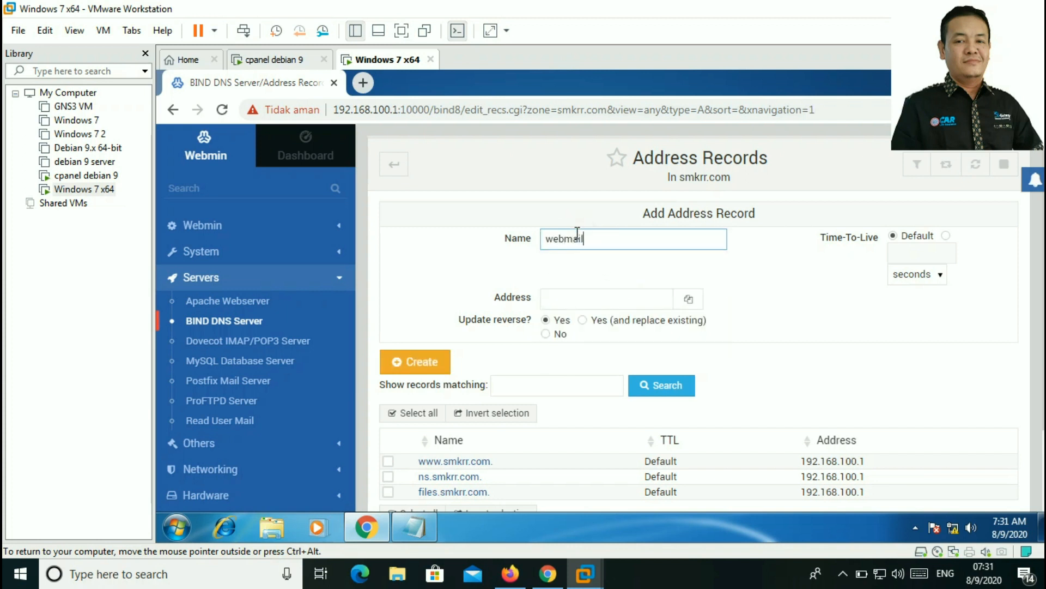
{"action": "left_click", "coordinate": [573, 299]}
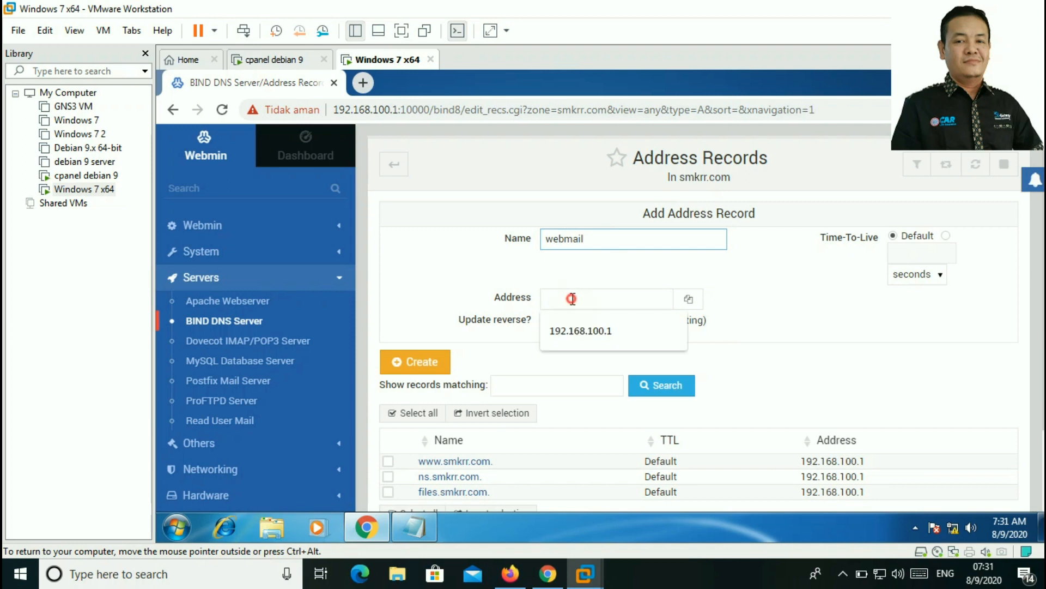
{"action": "left_click", "coordinate": [610, 333]}
{"action": "left_click", "coordinate": [428, 363]}
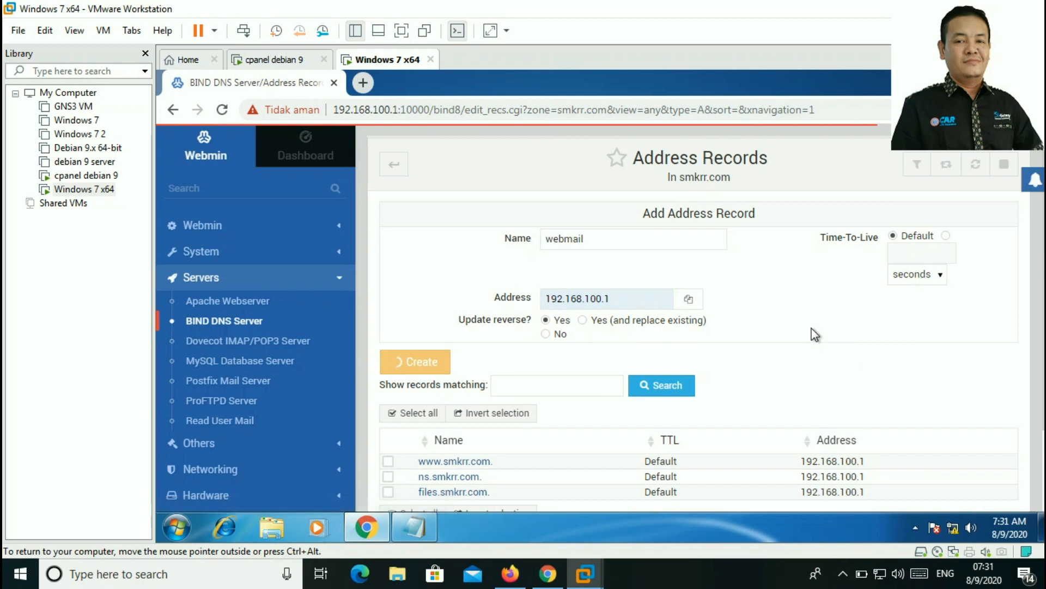
{"action": "scroll", "coordinate": [810, 333], "scroll_direction": "down", "scroll_amount": 2}
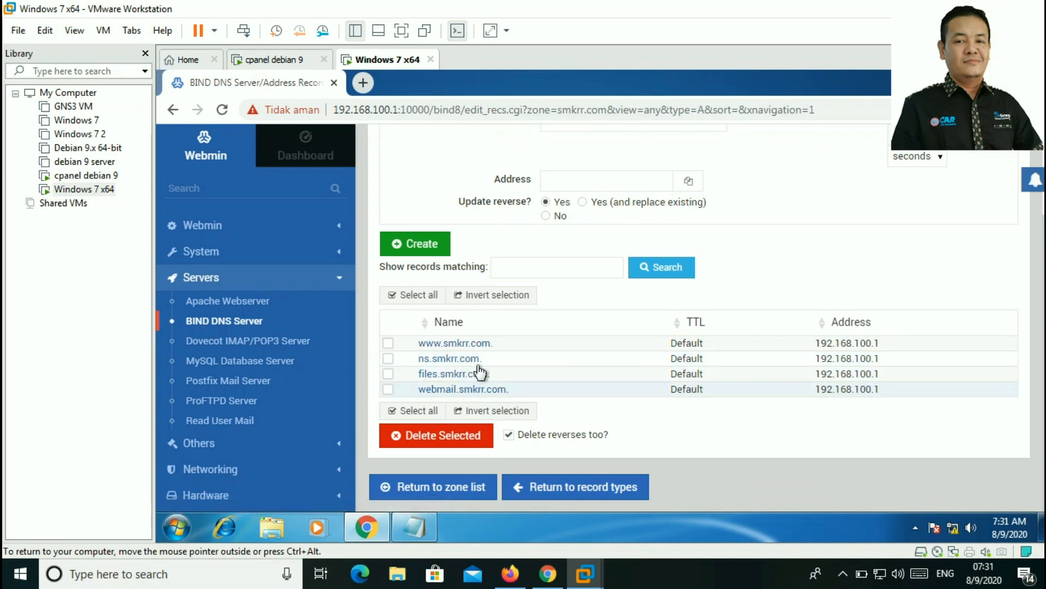
{"action": "scroll", "coordinate": [554, 322], "scroll_direction": "up", "scroll_amount": 2}
{"action": "scroll", "coordinate": [572, 295], "scroll_direction": "down", "scroll_amount": 2}
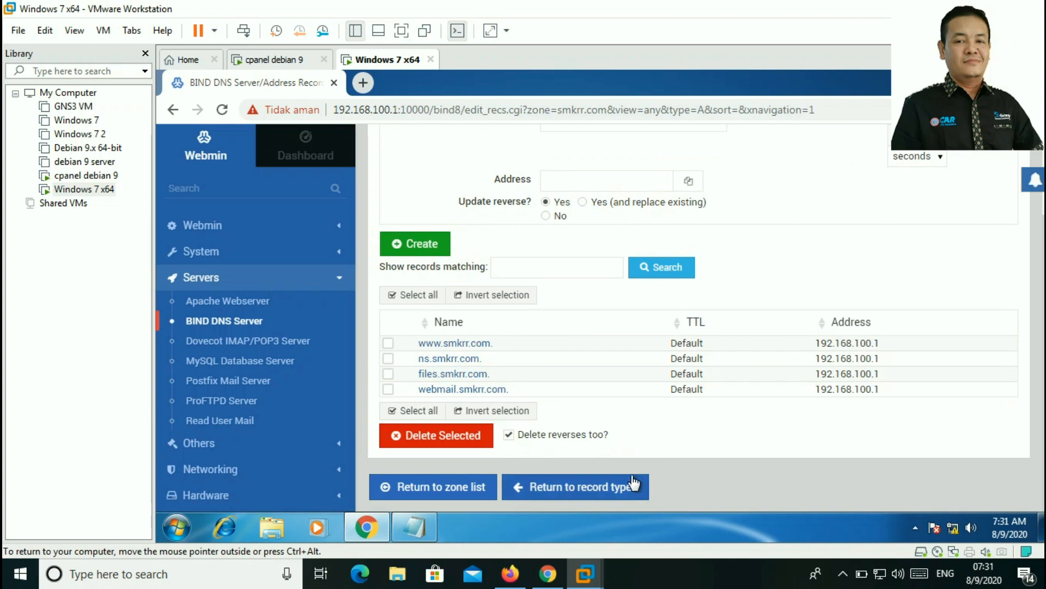
Step: Add a smkrr.com mail server record for mx.smkrr.com with priority 10
{"action": "left_click", "coordinate": [589, 488]}
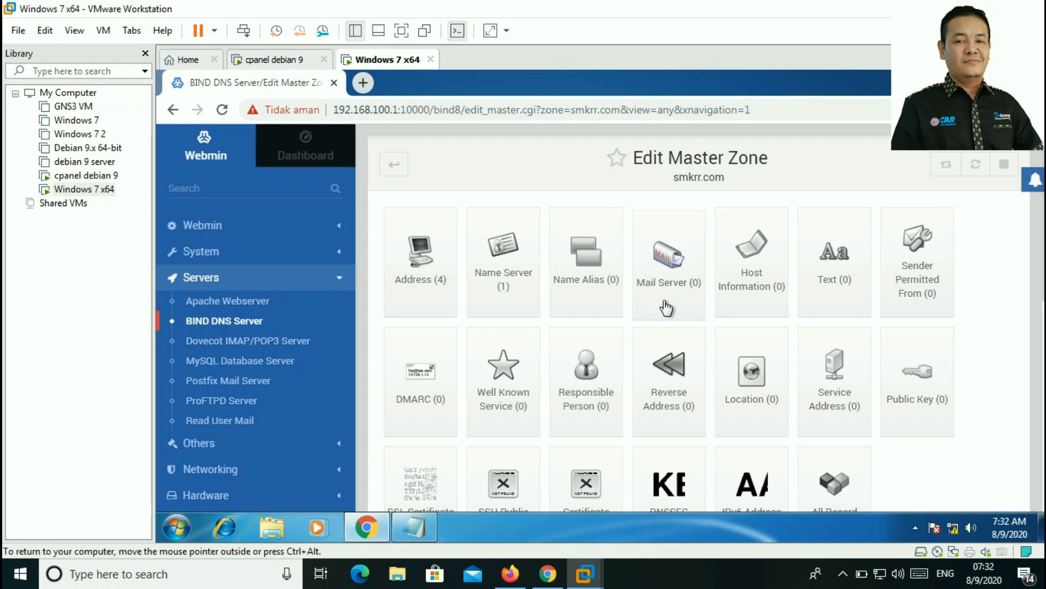
{"action": "left_click", "coordinate": [675, 267]}
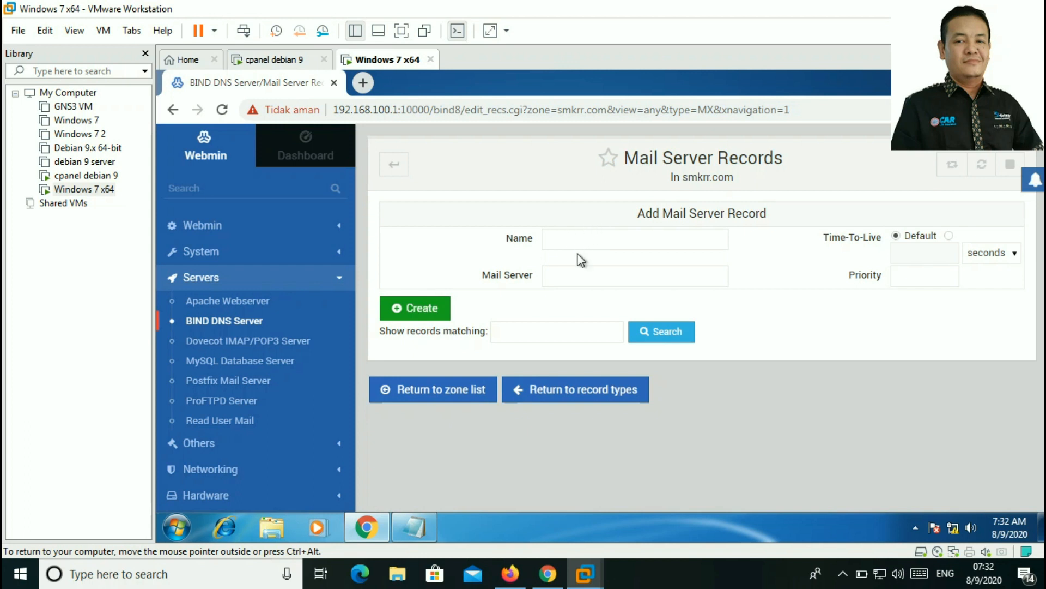
{"action": "left_click", "coordinate": [564, 280]}
{"action": "type", "text": "mx"}
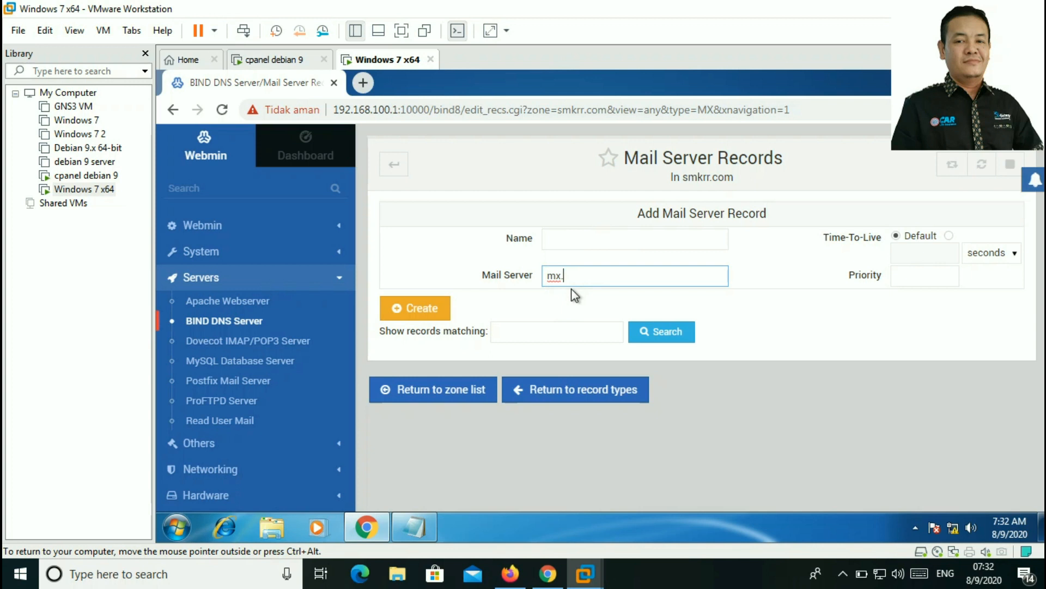
{"action": "type", "text": ".smkrr.com"}
{"action": "left_click", "coordinate": [914, 278]}
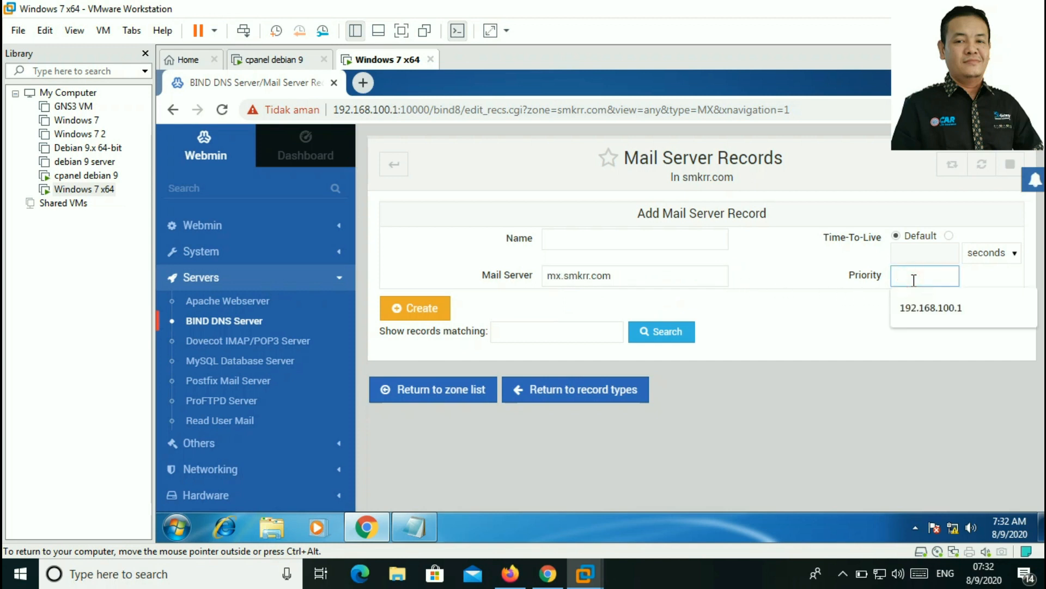
{"action": "type", "text": "10"}
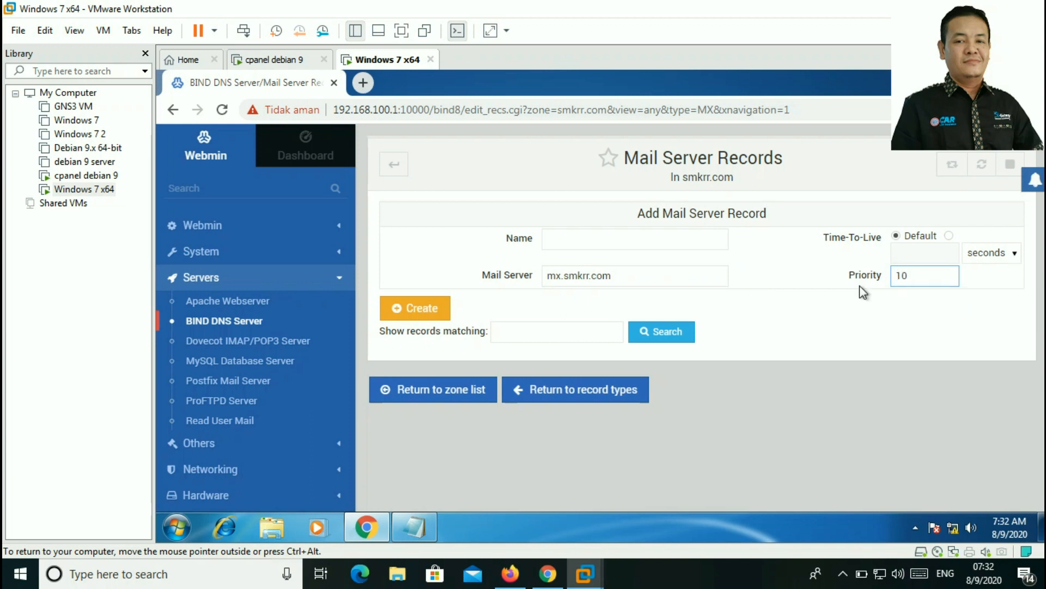
{"action": "left_click", "coordinate": [438, 311]}
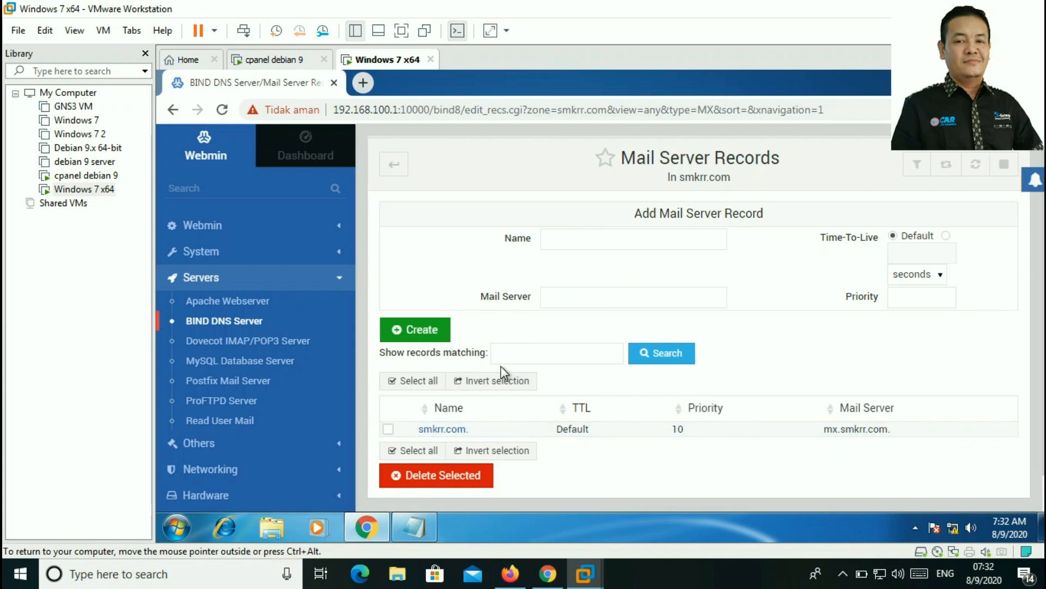
{"action": "scroll", "coordinate": [507, 366], "scroll_direction": "down", "scroll_amount": 1}
{"action": "scroll", "coordinate": [572, 311], "scroll_direction": "up", "scroll_amount": 1}
{"action": "scroll", "coordinate": [586, 303], "scroll_direction": "down", "scroll_amount": 1}
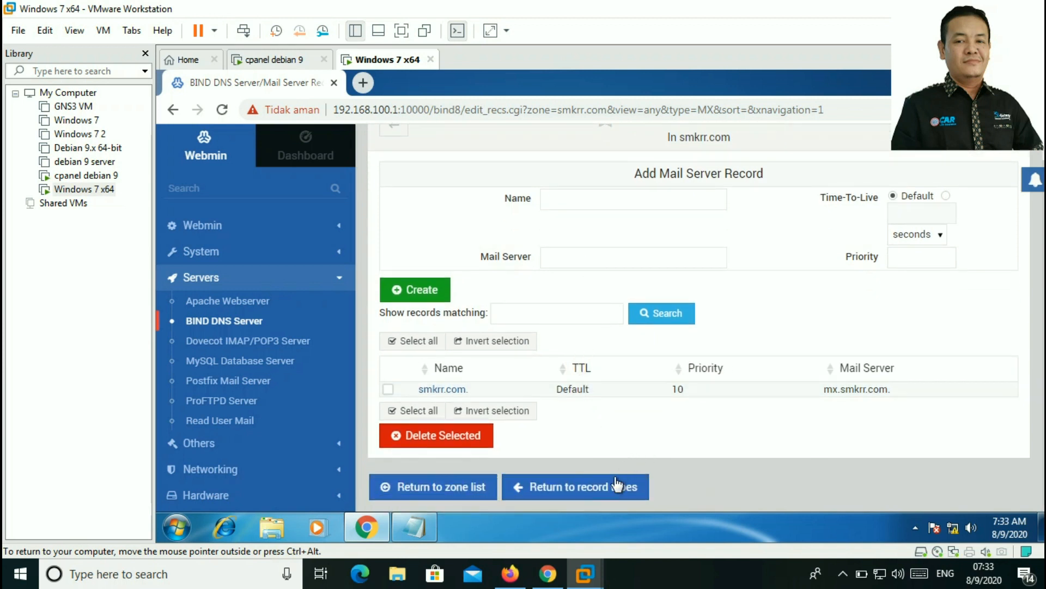
Step: Return to smkrr.com's record types and check counts: 4 address, 1 name server, 1 mail server
{"action": "left_click", "coordinate": [585, 492]}
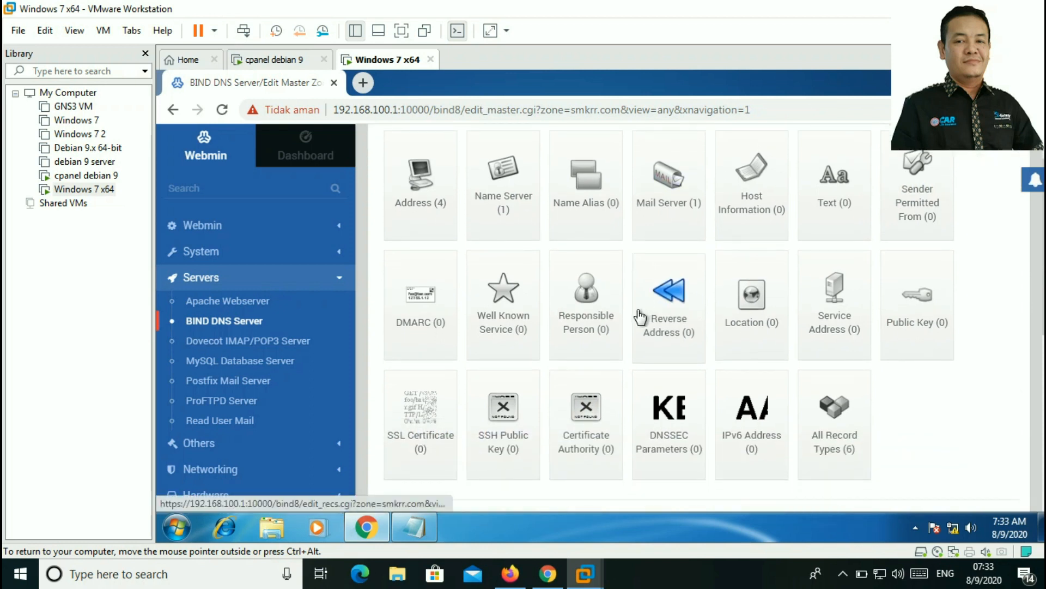
{"action": "scroll", "coordinate": [637, 309], "scroll_direction": "up", "scroll_amount": 2}
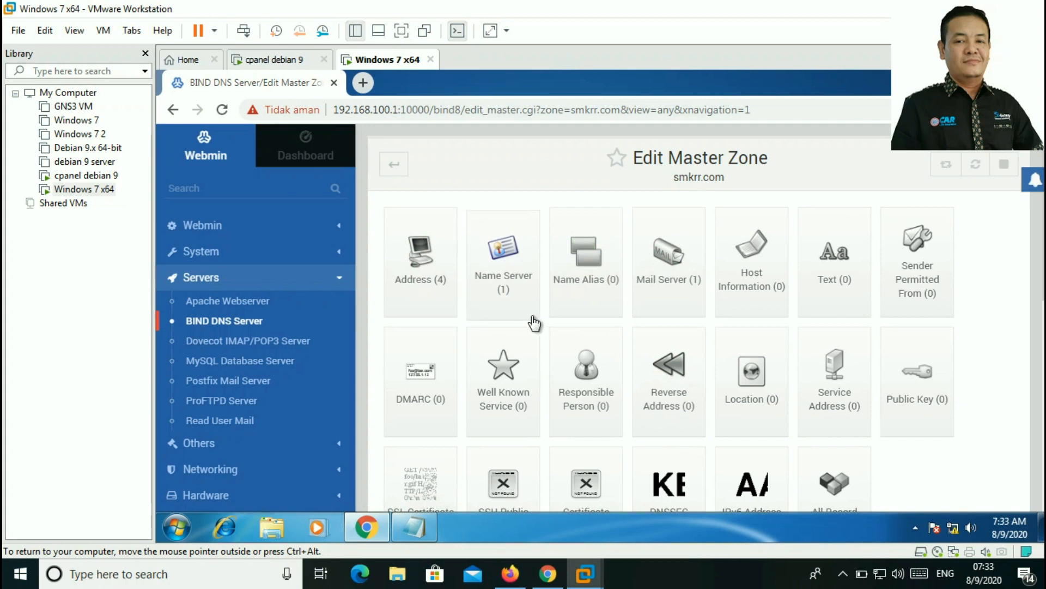
{"action": "scroll", "coordinate": [537, 325], "scroll_direction": "down", "scroll_amount": 2}
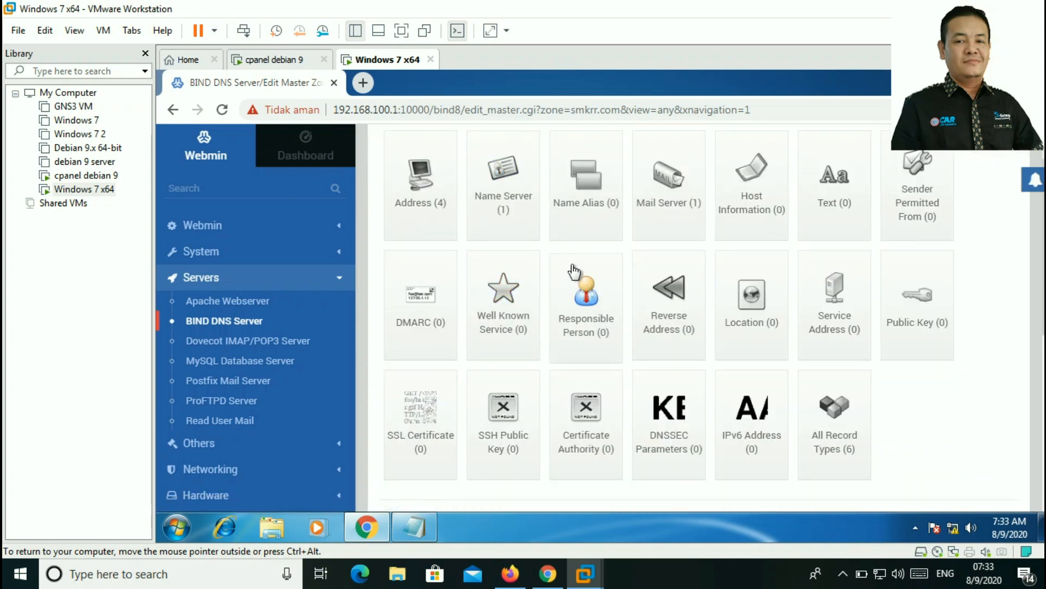
{"action": "scroll", "coordinate": [577, 272], "scroll_direction": "up", "scroll_amount": 2}
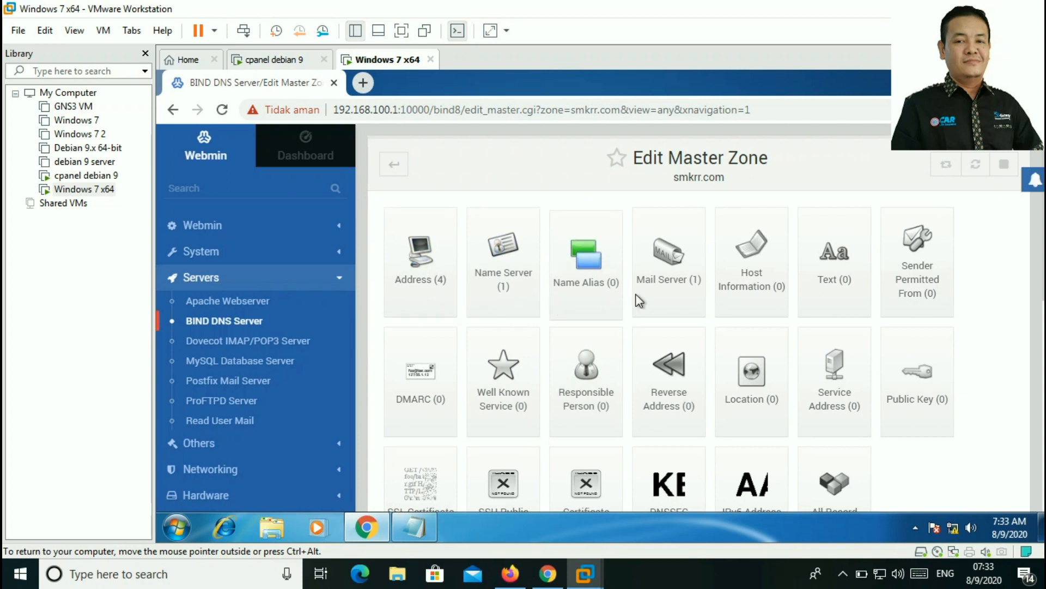
{"action": "scroll", "coordinate": [705, 289], "scroll_direction": "down", "scroll_amount": 3}
{"action": "scroll", "coordinate": [703, 288], "scroll_direction": "down", "scroll_amount": 5}
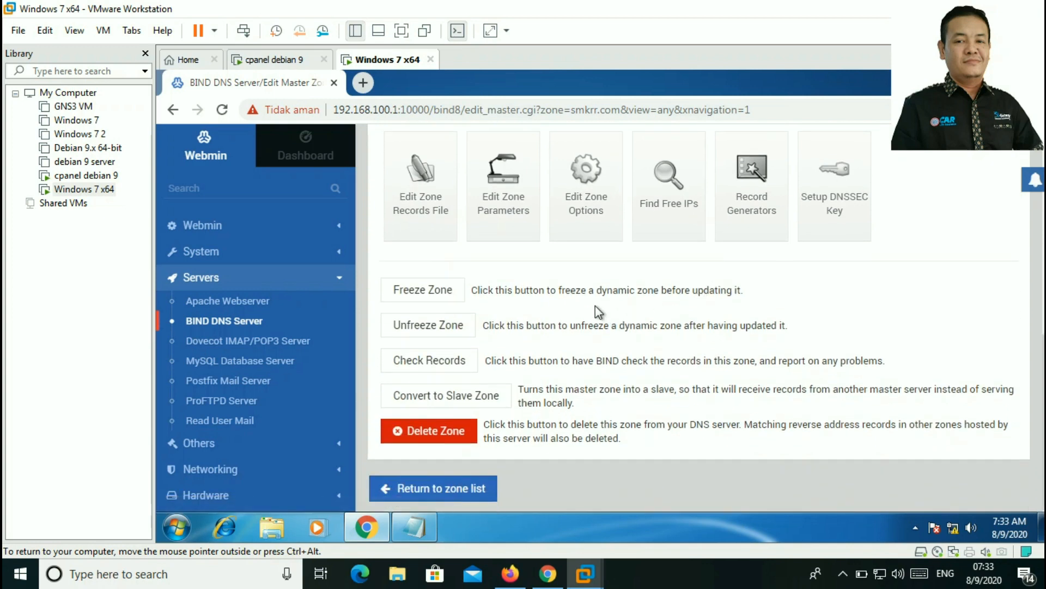
{"action": "scroll", "coordinate": [595, 305], "scroll_direction": "up", "scroll_amount": 2}
{"action": "scroll", "coordinate": [597, 310], "scroll_direction": "up", "scroll_amount": 3}
{"action": "scroll", "coordinate": [597, 311], "scroll_direction": "up", "scroll_amount": 2}
{"action": "scroll", "coordinate": [596, 310], "scroll_direction": "down", "scroll_amount": 5}
{"action": "scroll", "coordinate": [568, 313], "scroll_direction": "up", "scroll_amount": 1}
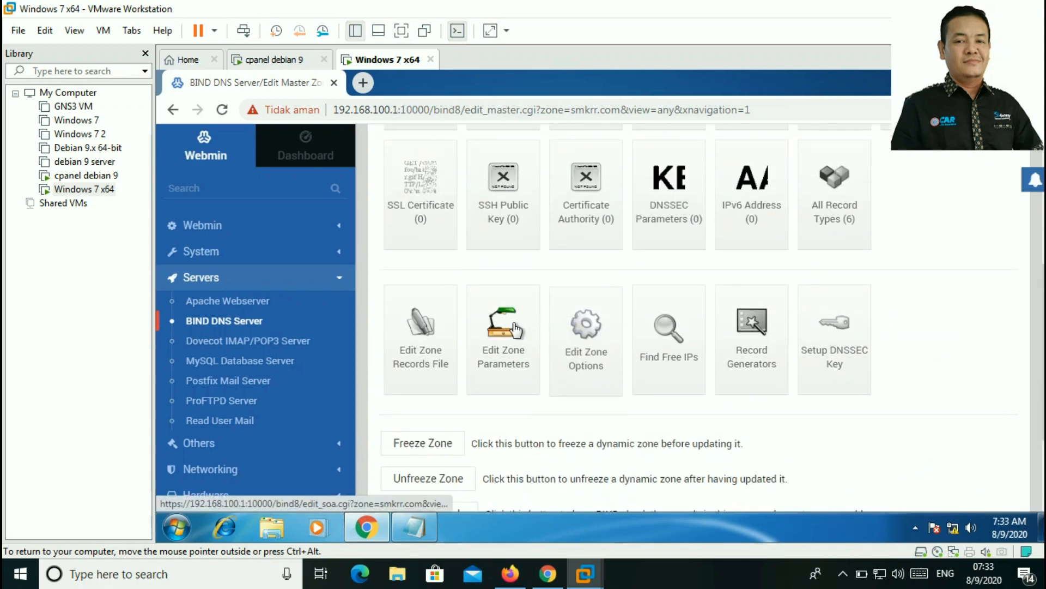
{"action": "left_click", "coordinate": [433, 348]}
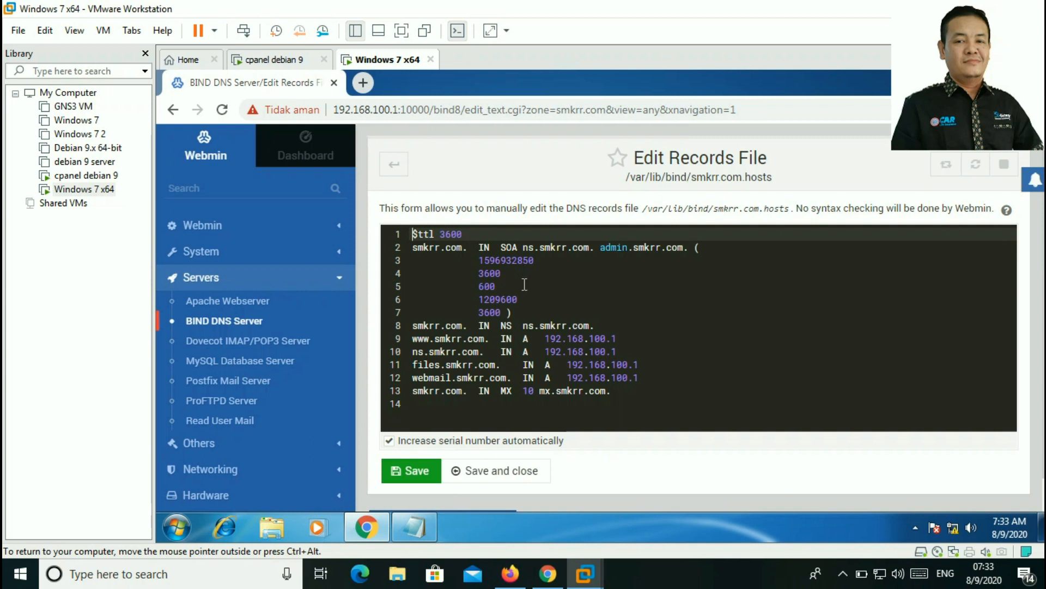
{"action": "scroll", "coordinate": [522, 289], "scroll_direction": "down", "scroll_amount": 1}
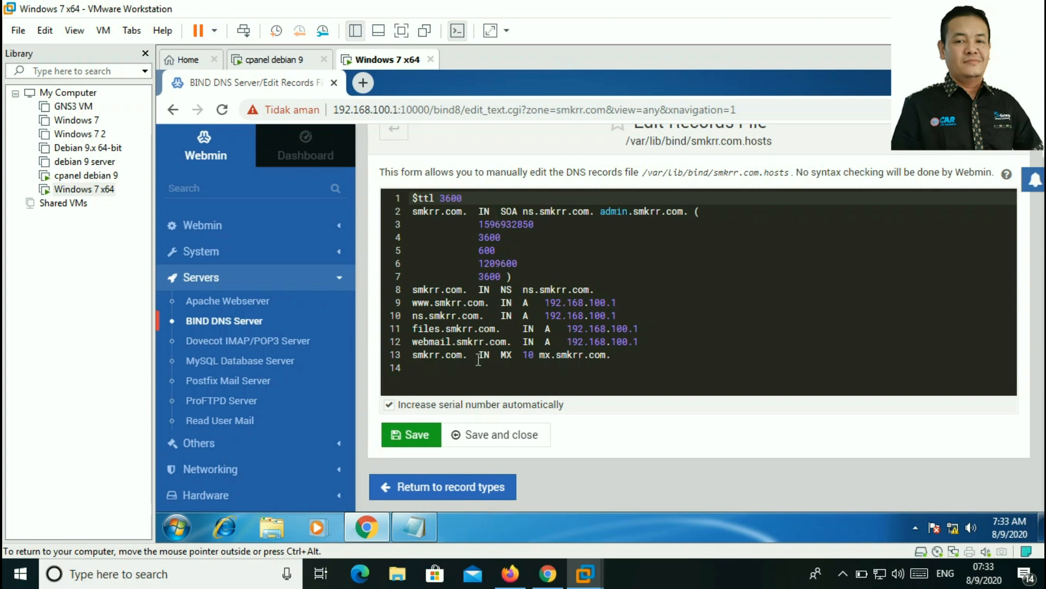
{"action": "left_click", "coordinate": [487, 493]}
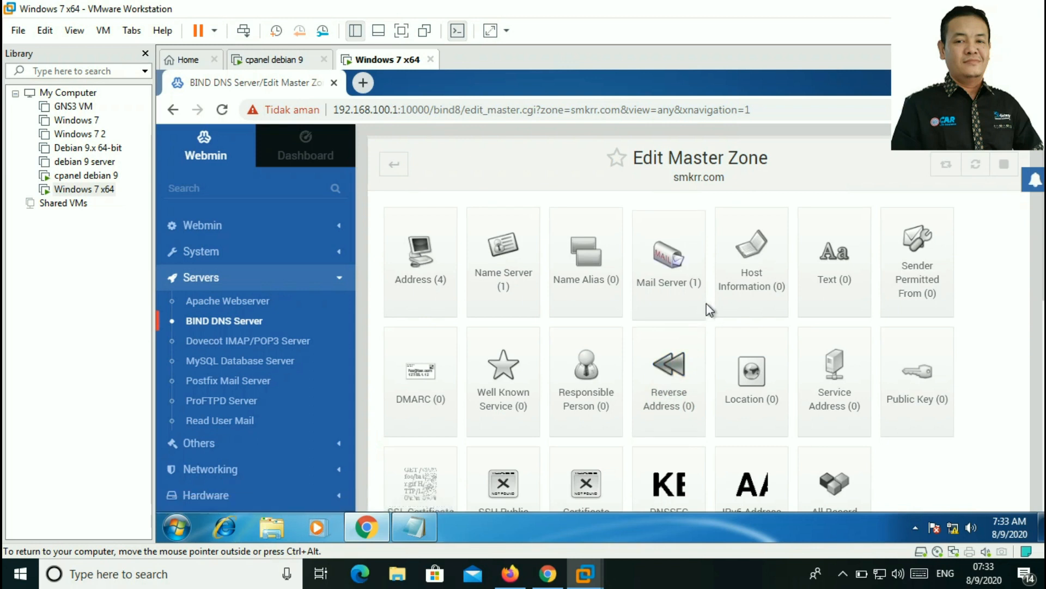
{"action": "scroll", "coordinate": [706, 303], "scroll_direction": "down", "scroll_amount": 5}
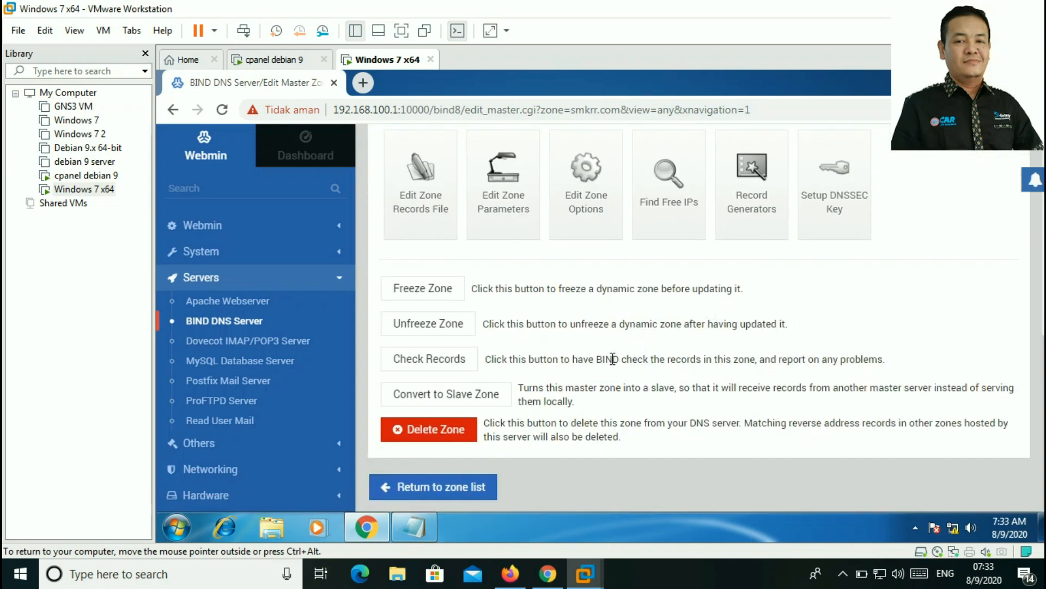
Step: Go back to the zone list and scroll to Existing DNS Zones showing smkrr.com
{"action": "left_click", "coordinate": [456, 492]}
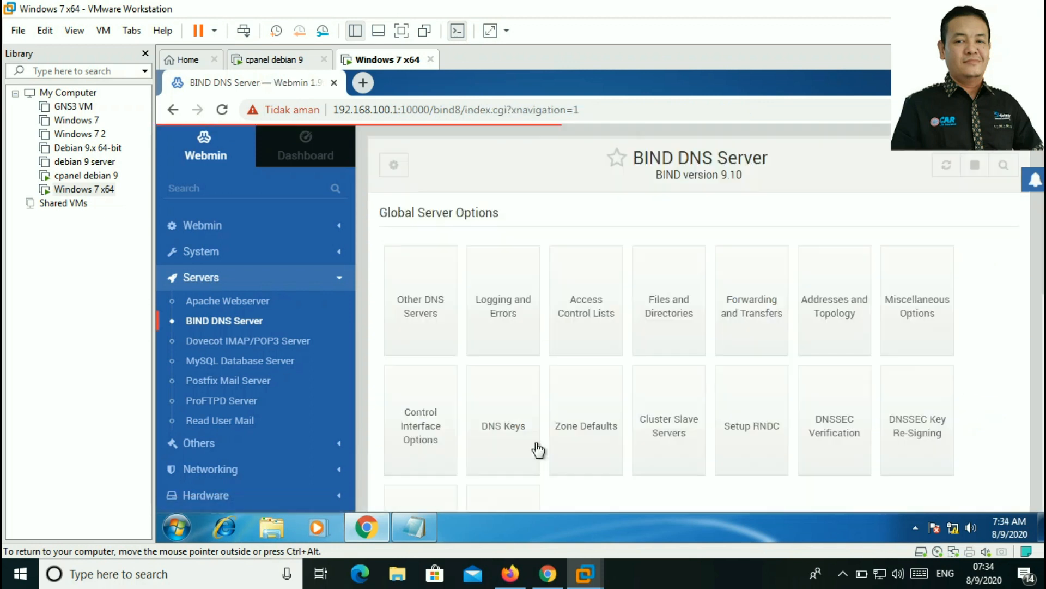
{"action": "scroll", "coordinate": [594, 430], "scroll_direction": "down", "scroll_amount": 5}
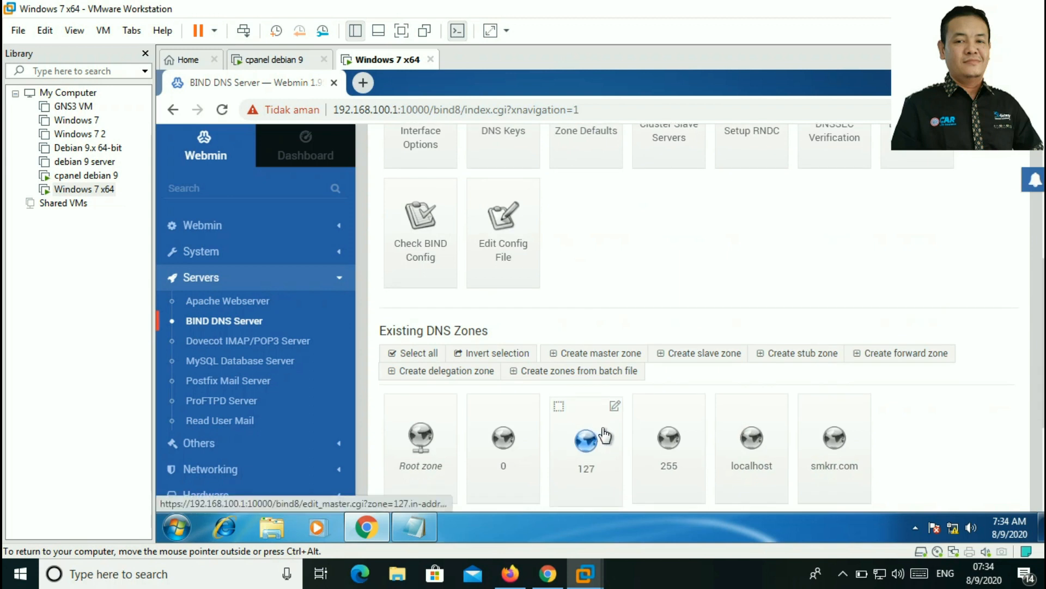
{"action": "scroll", "coordinate": [604, 435], "scroll_direction": "down", "scroll_amount": 2}
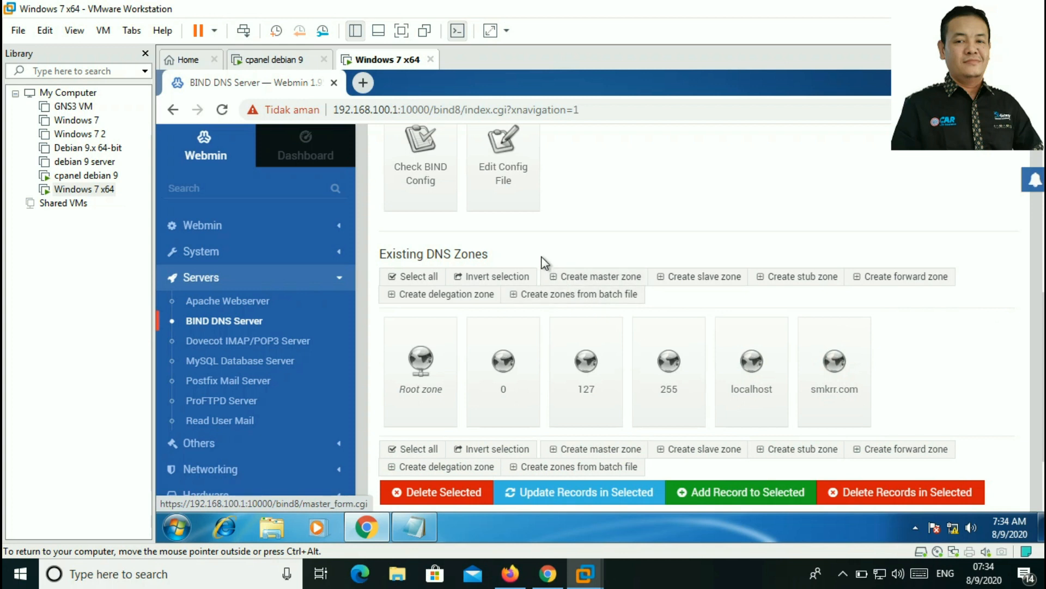
Step: Create reverse master zone 192.168.100 with master server ns.smkrr.com and the suggested admin e-mail
{"action": "left_click", "coordinate": [597, 279]}
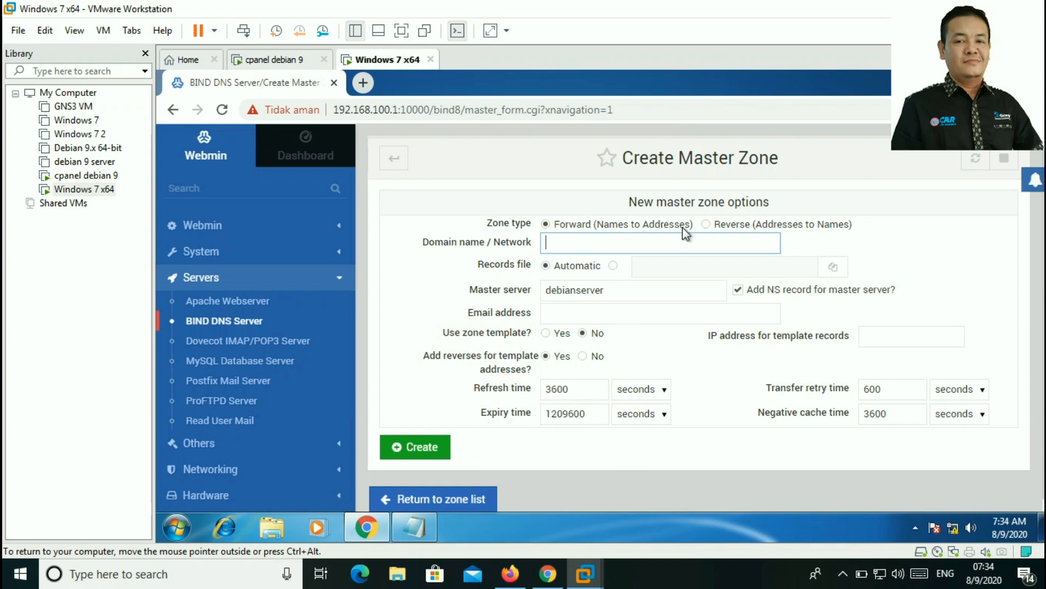
{"action": "left_click", "coordinate": [705, 229]}
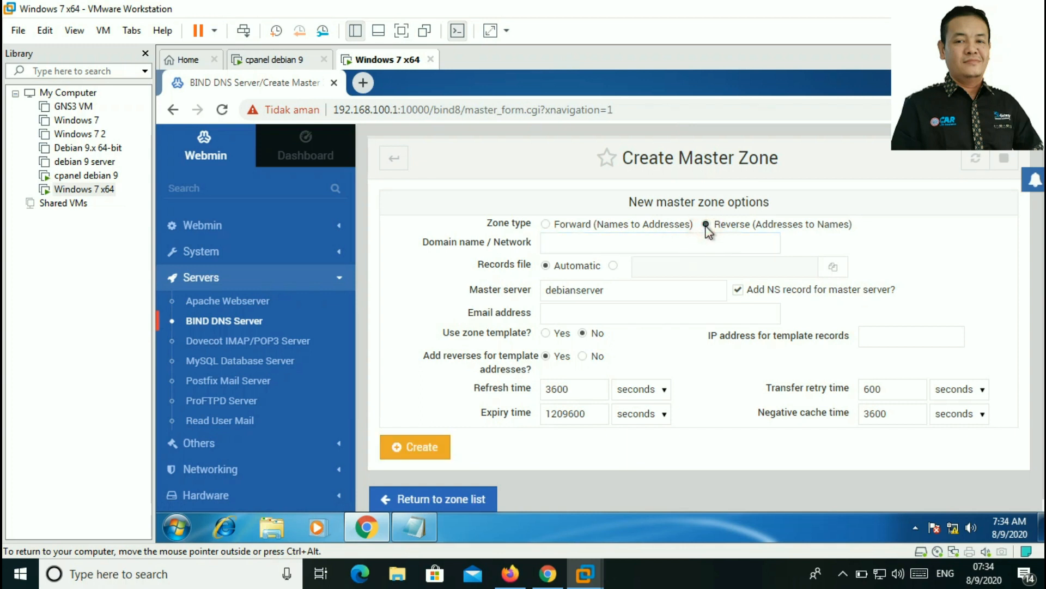
{"action": "left_click", "coordinate": [593, 243]}
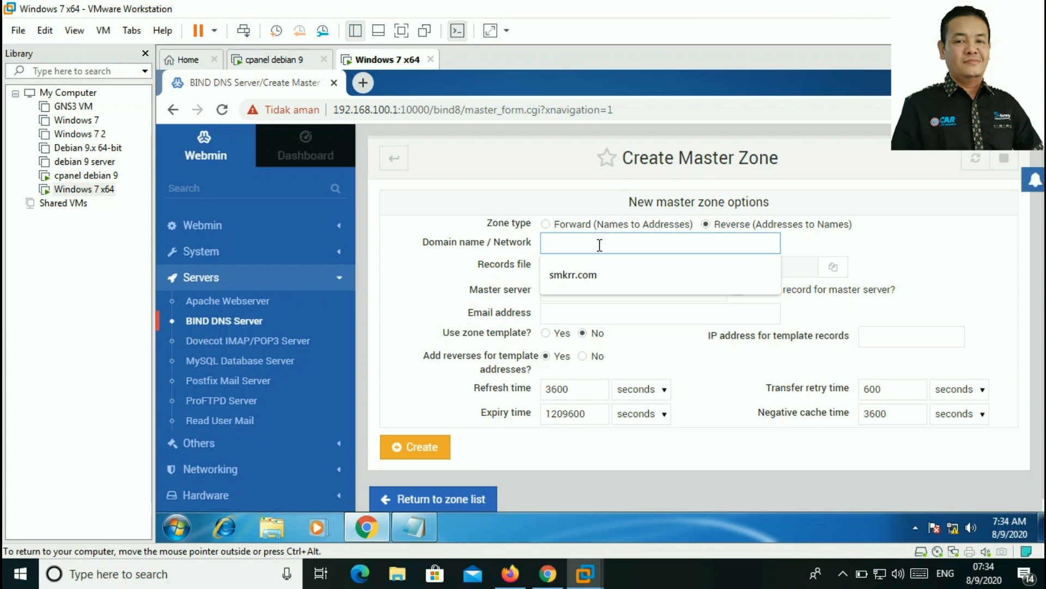
{"action": "type", "text": "192.168"}
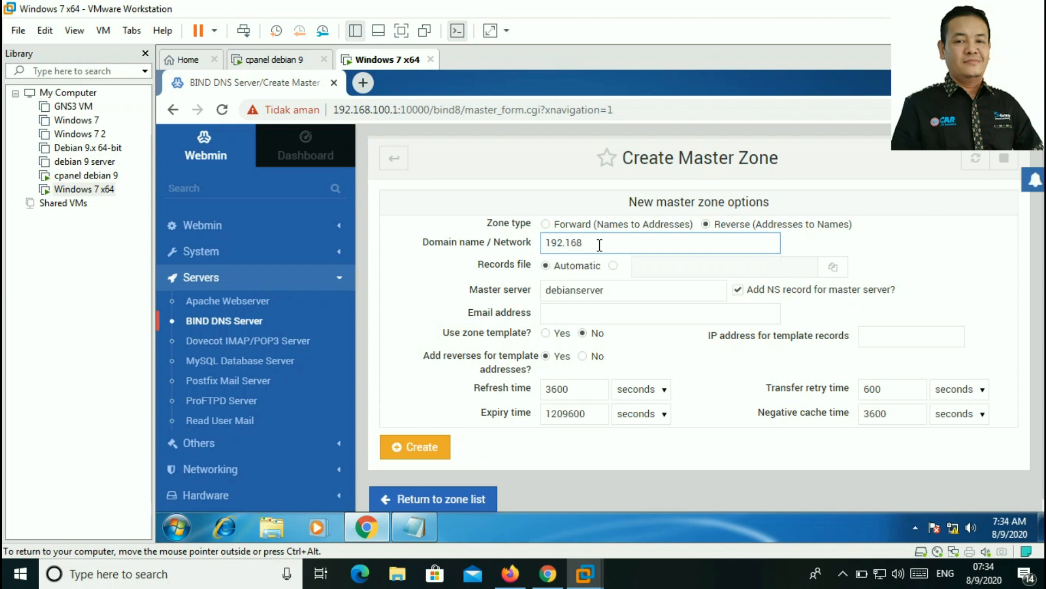
{"action": "type", "text": ".100"}
{"action": "left_click", "coordinate": [608, 287]}
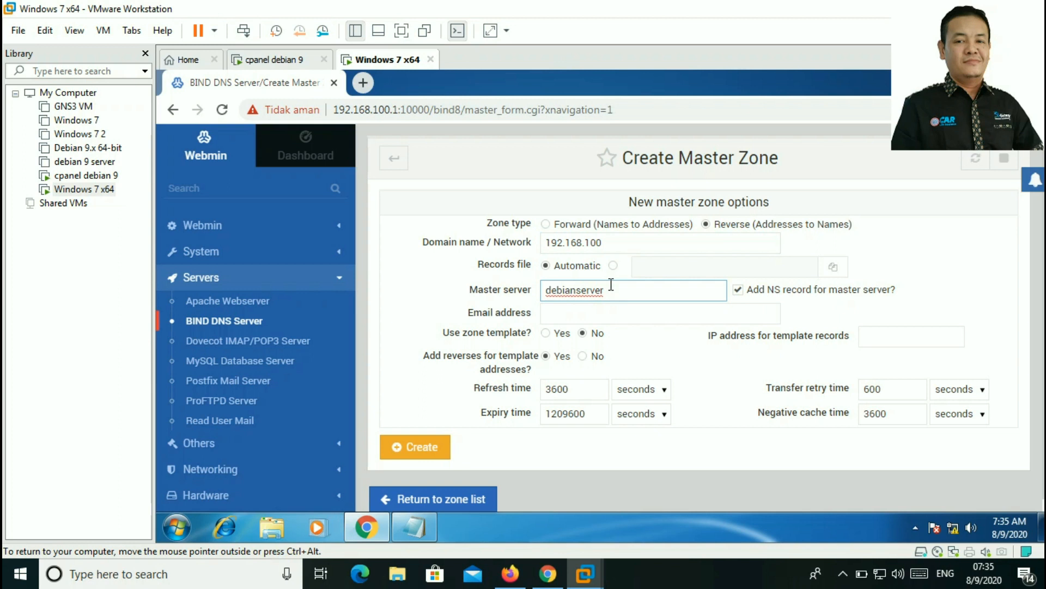
{"action": "left_click_drag", "start_coordinate": [610, 287], "coordinate": [515, 317]}
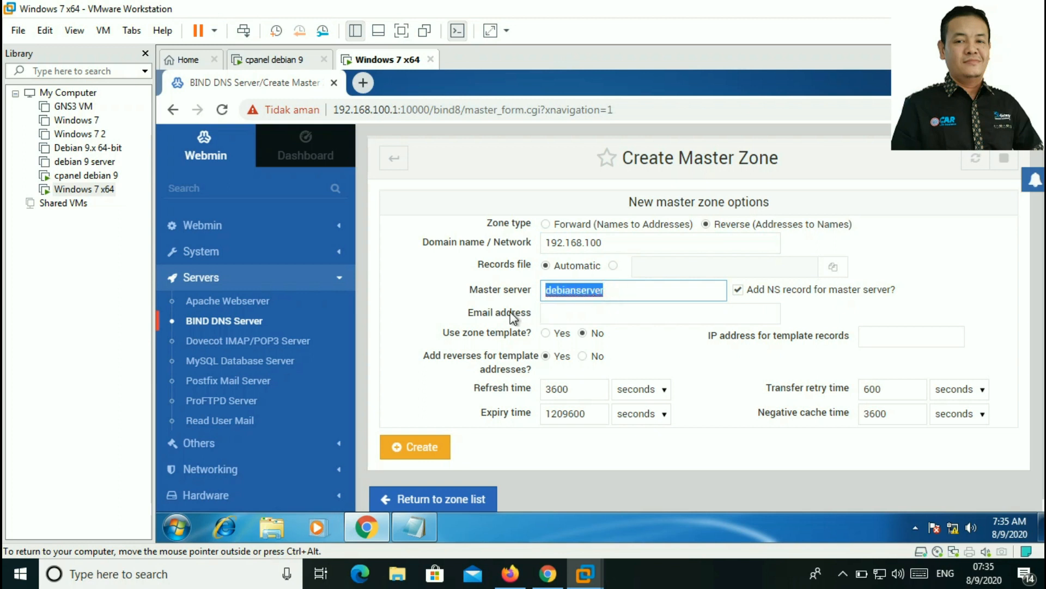
{"action": "type", "text": "ns.smkrr.com"}
{"action": "left_click", "coordinate": [590, 322]}
{"action": "left_click", "coordinate": [575, 314]}
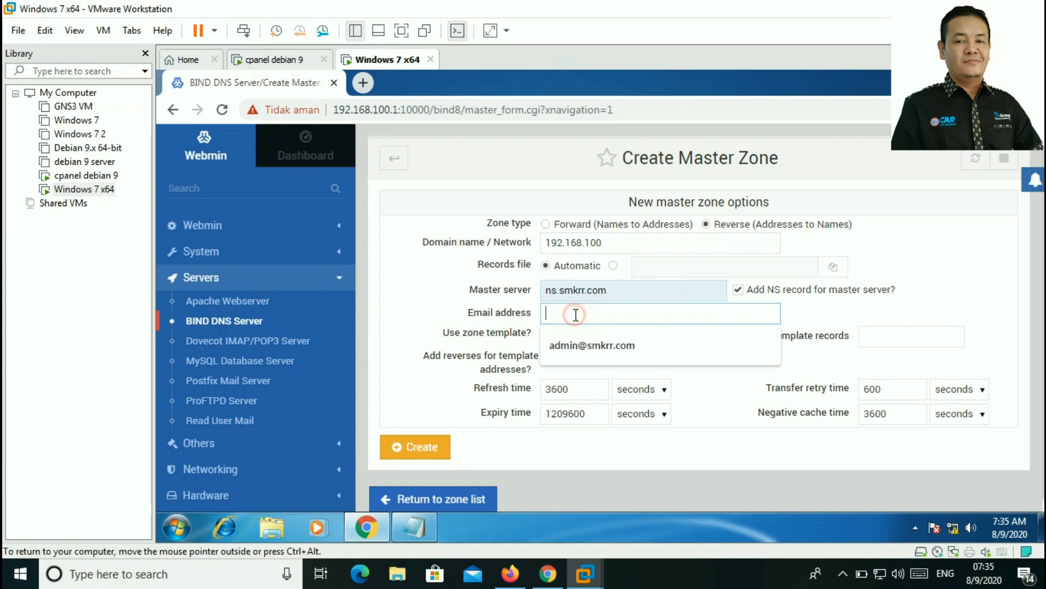
{"action": "left_click", "coordinate": [567, 347]}
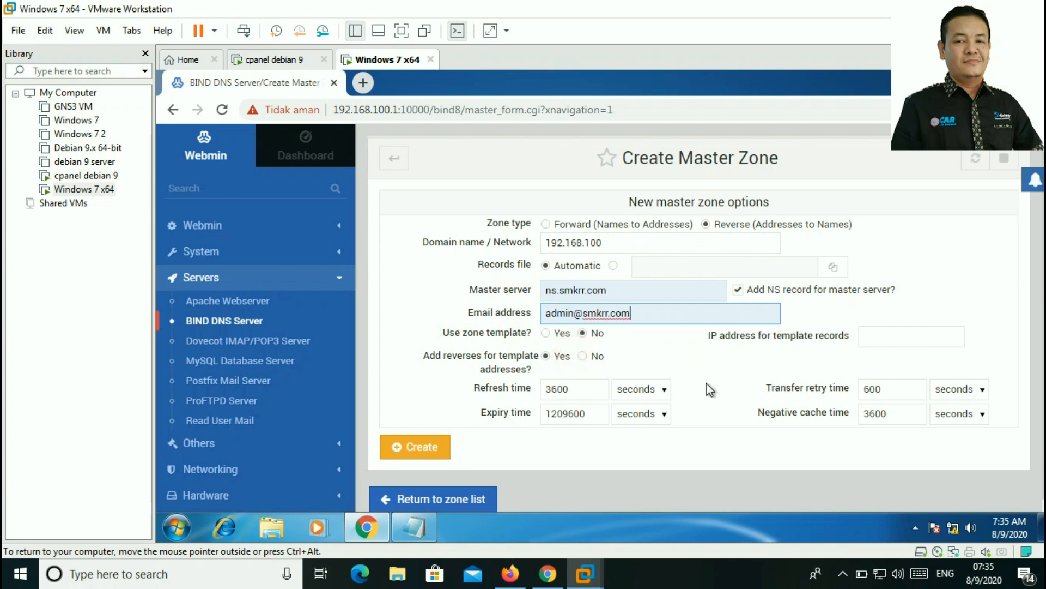
{"action": "left_click", "coordinate": [426, 451]}
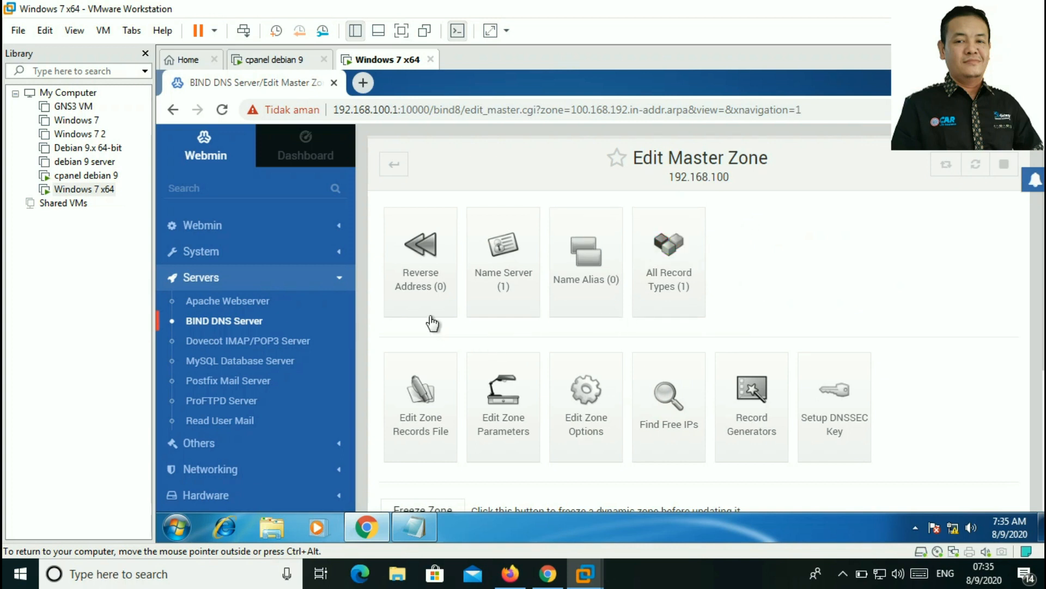
Step: Add a reverse address record mapping 192.168.100.1 to ns.smkrr.com
{"action": "left_click", "coordinate": [421, 253]}
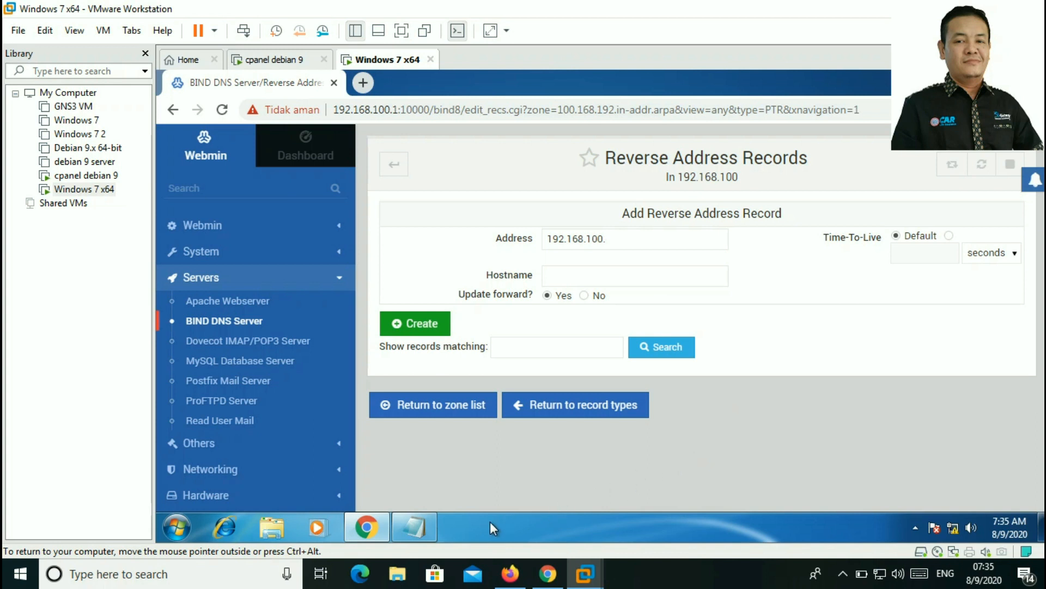
{"action": "left_click", "coordinate": [415, 526]}
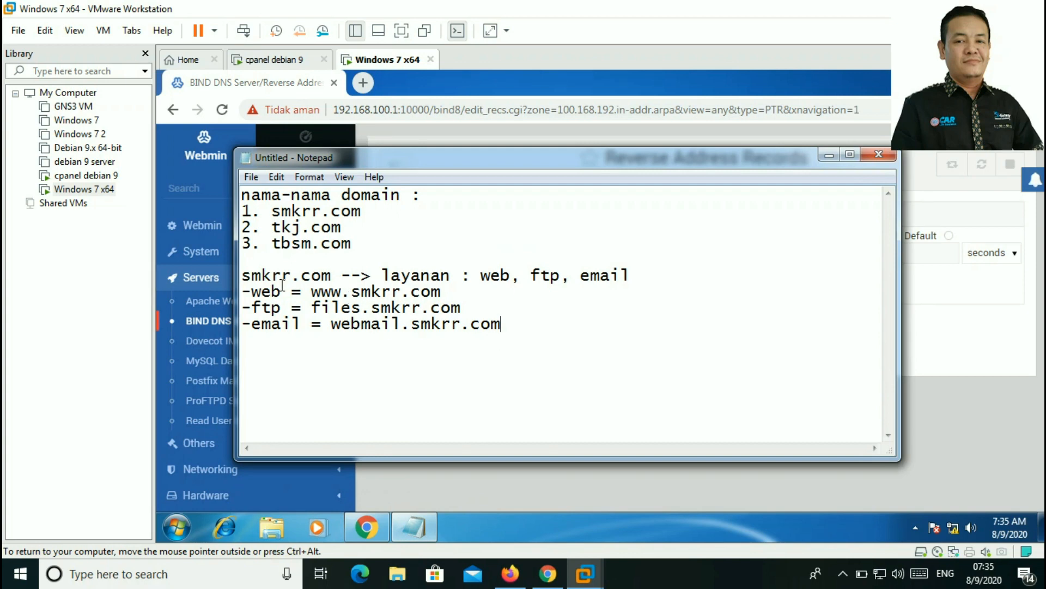
{"action": "left_click", "coordinate": [829, 157]}
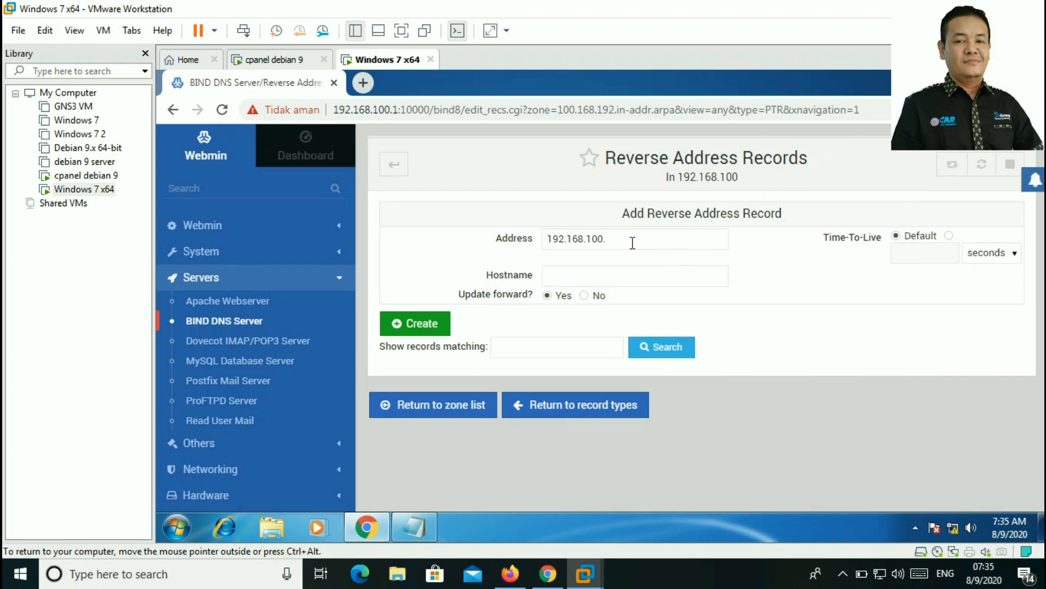
{"action": "left_click", "coordinate": [633, 243]}
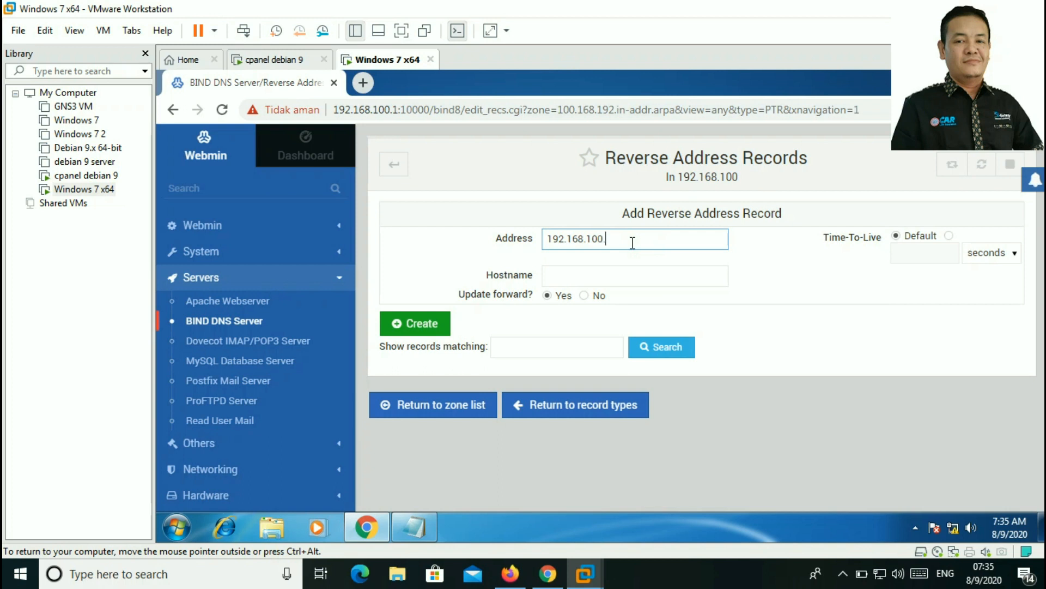
{"action": "type", "text": "1"}
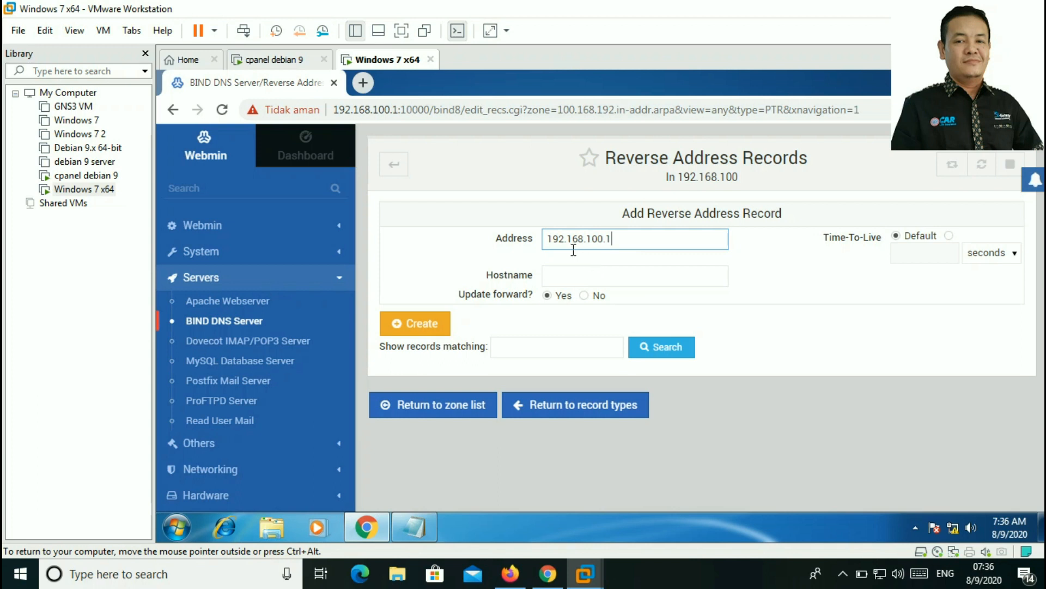
{"action": "left_click", "coordinate": [573, 271]}
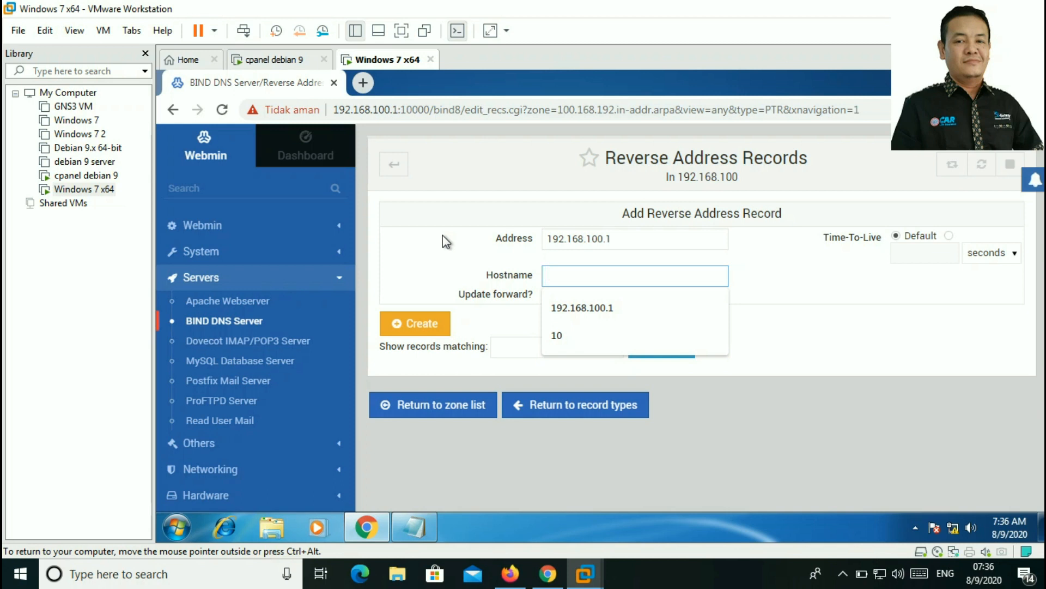
{"action": "type", "text": "ns"}
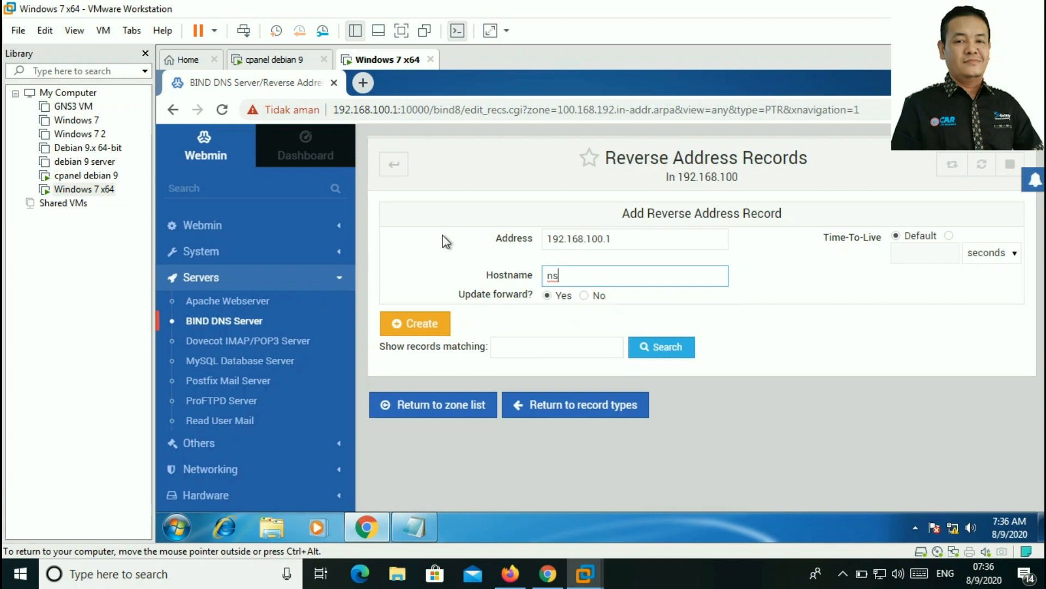
{"action": "type", "text": "."}
{"action": "type", "text": "smkn"}
{"action": "type", "text": ".com"}
{"action": "type", "text": "."}
{"action": "left_click", "coordinate": [436, 323]}
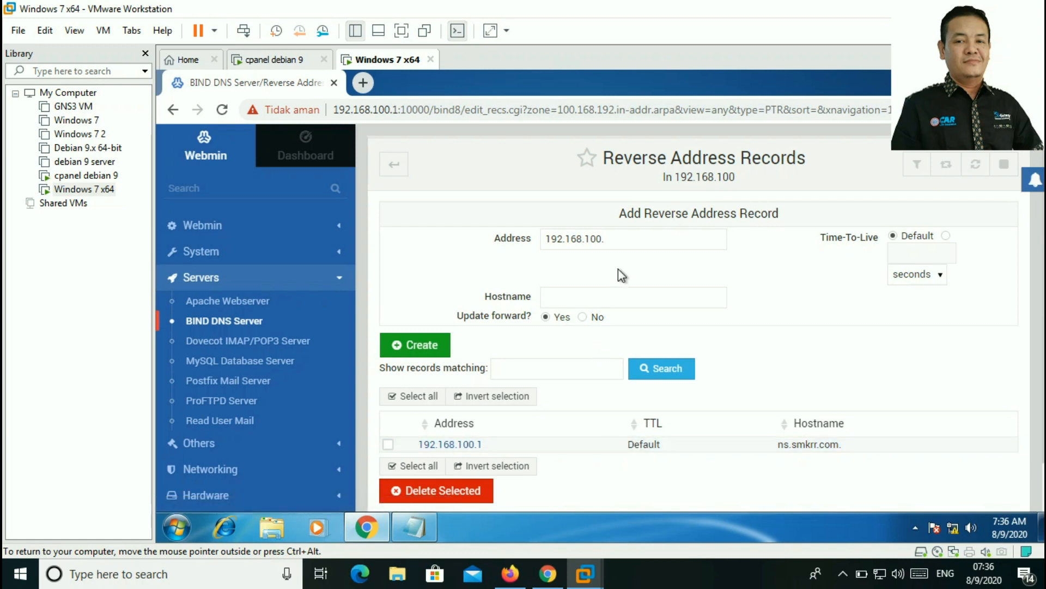
{"action": "left_click", "coordinate": [628, 244]}
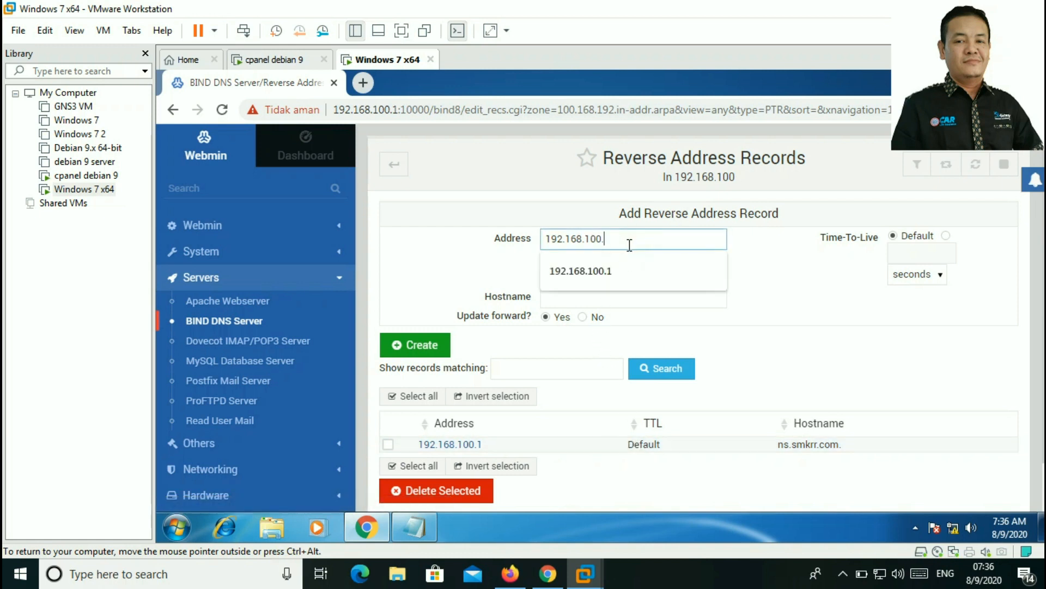
{"action": "type", "text": "1"}
{"action": "left_click", "coordinate": [591, 298]}
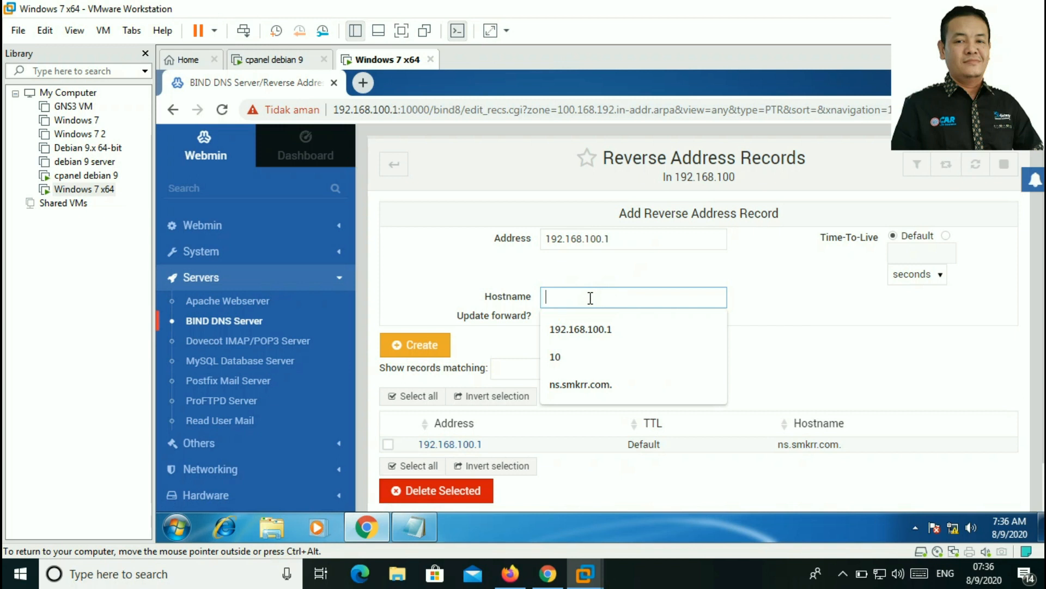
{"action": "type", "text": "www"}
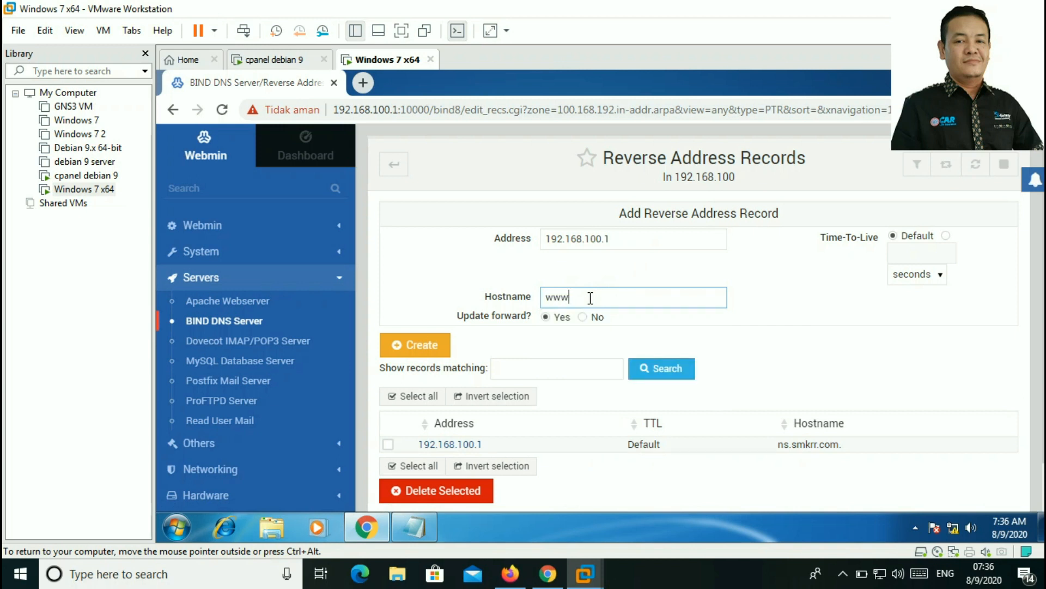
{"action": "type", "text": ".smkrr.com."}
{"action": "key", "text": "Return"}
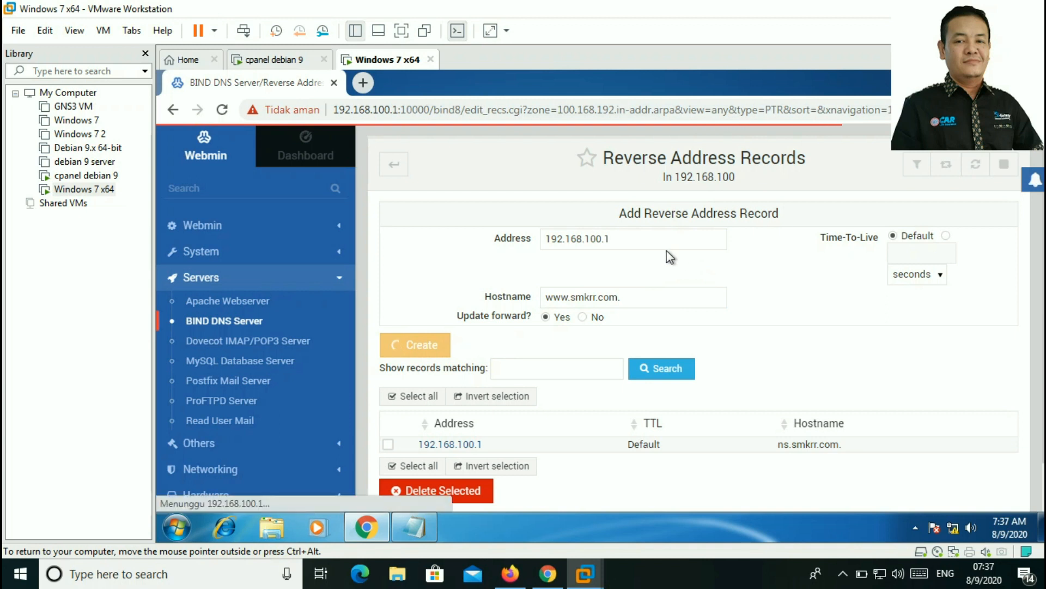
Step: Add a reverse record mapping 192.168.100.1 to files.smkrr.com
{"action": "left_click", "coordinate": [644, 241]}
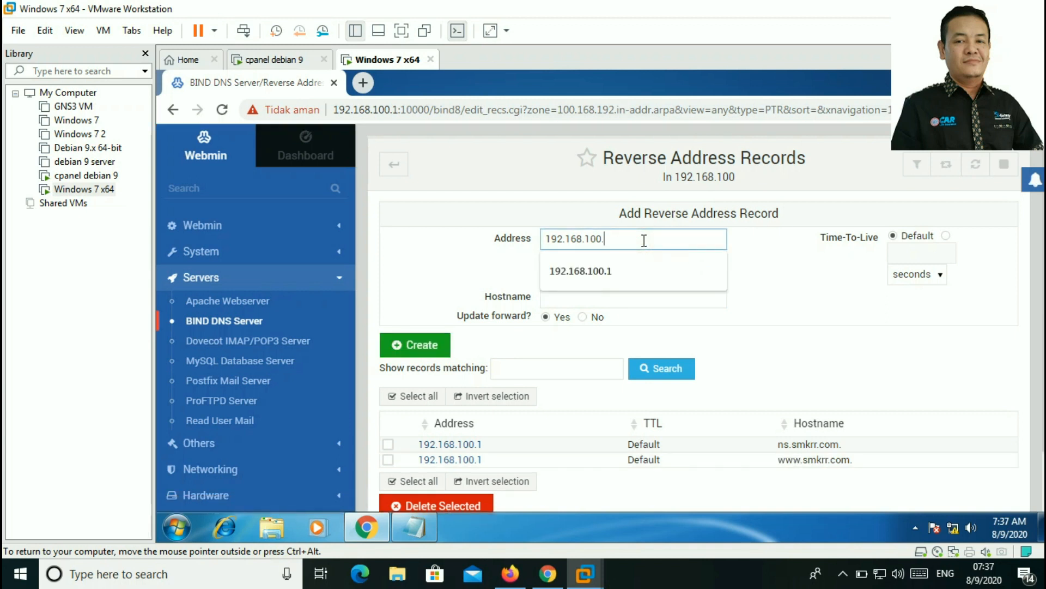
{"action": "type", "text": "1"}
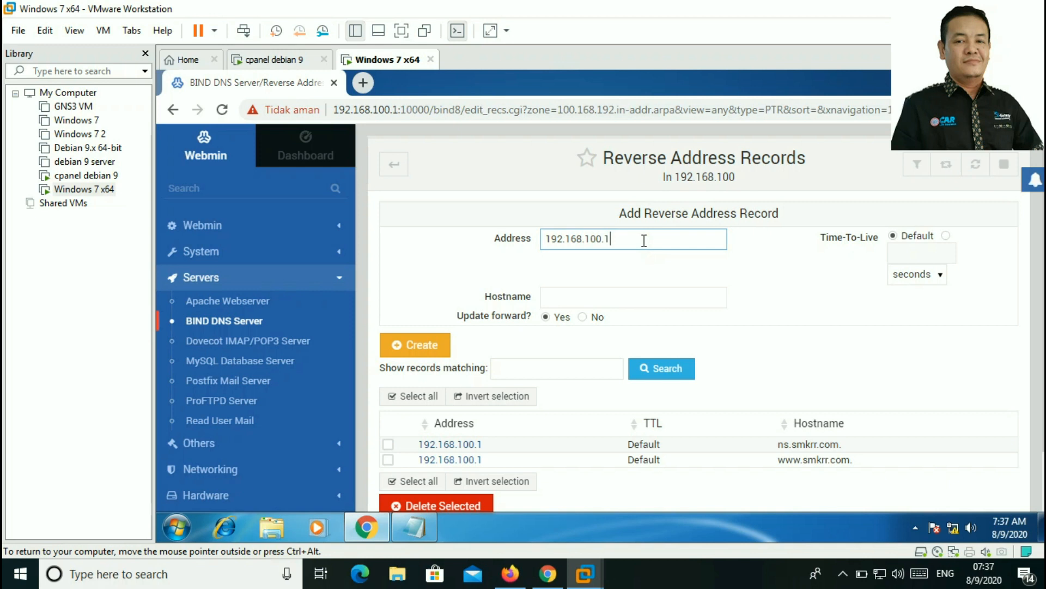
{"action": "left_click", "coordinate": [592, 298]}
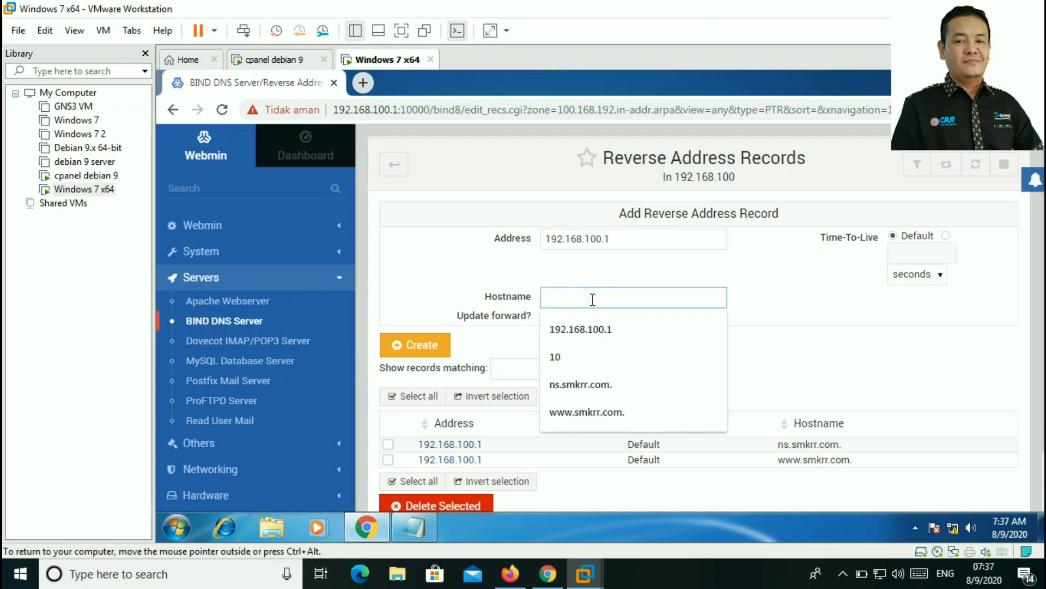
{"action": "type", "text": "we"}
{"action": "key", "text": "BackSpace"}
{"action": "key", "text": "BackSpace"}
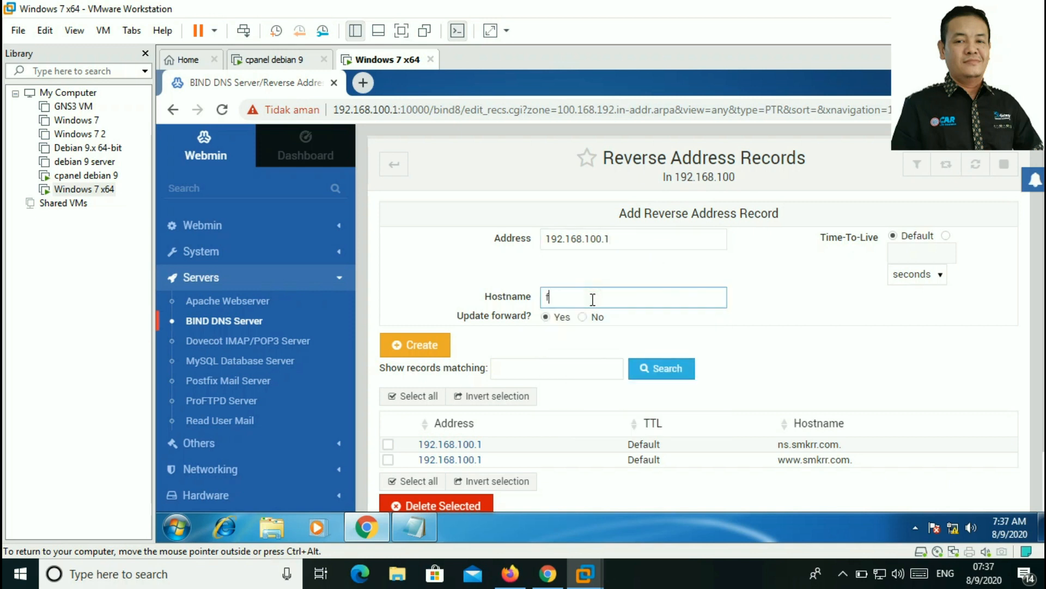
{"action": "type", "text": "files.smkrr.com."}
{"action": "left_click", "coordinate": [420, 345]}
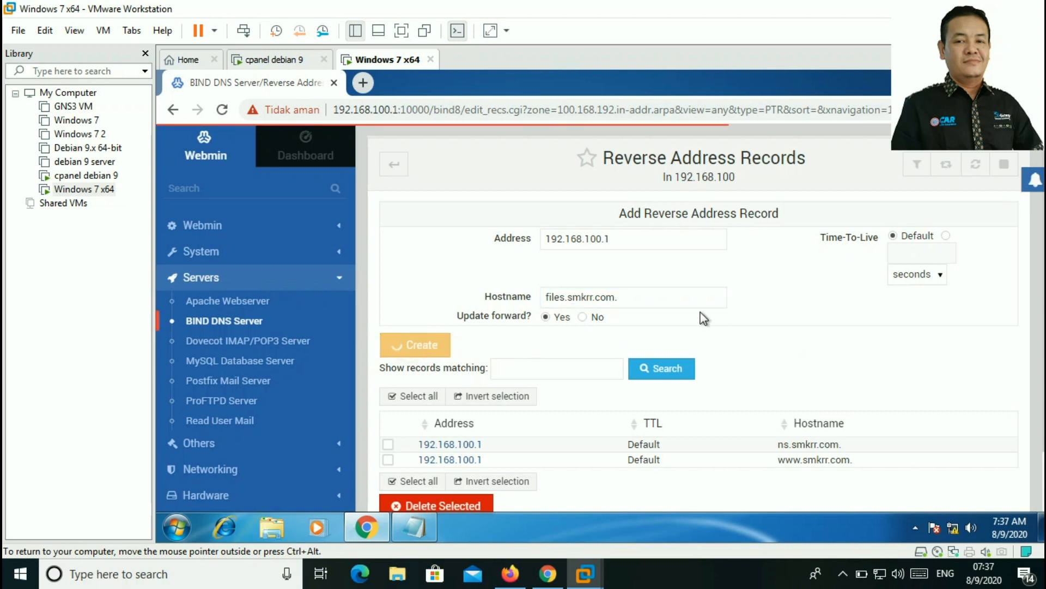
Step: Add a reverse record mapping 192.168.100.1 to webmail.smkrr.com
{"action": "left_click", "coordinate": [625, 242]}
{"action": "type", "text": "1"}
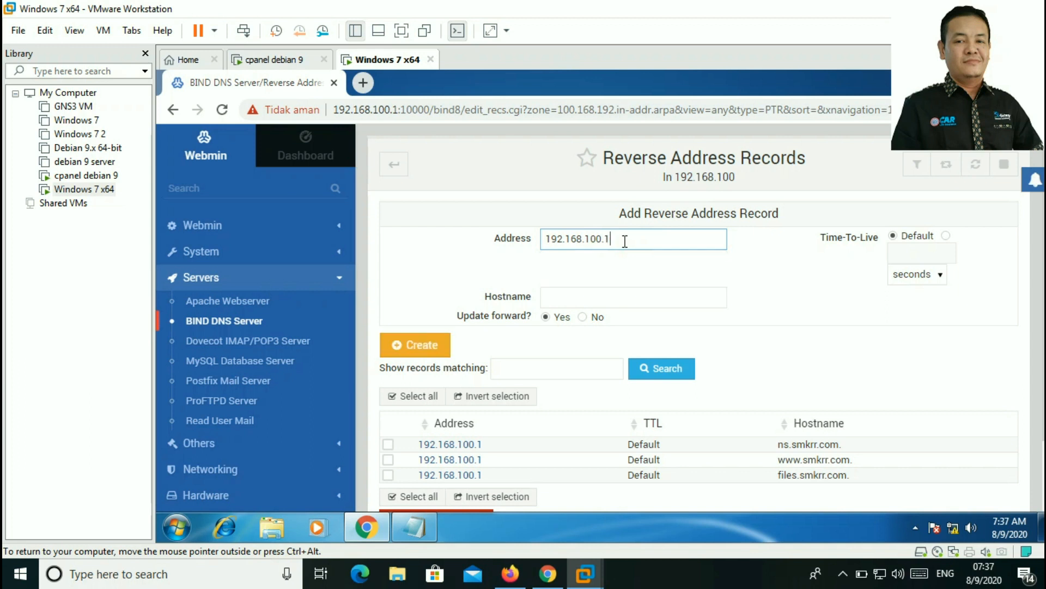
{"action": "left_click", "coordinate": [595, 296]}
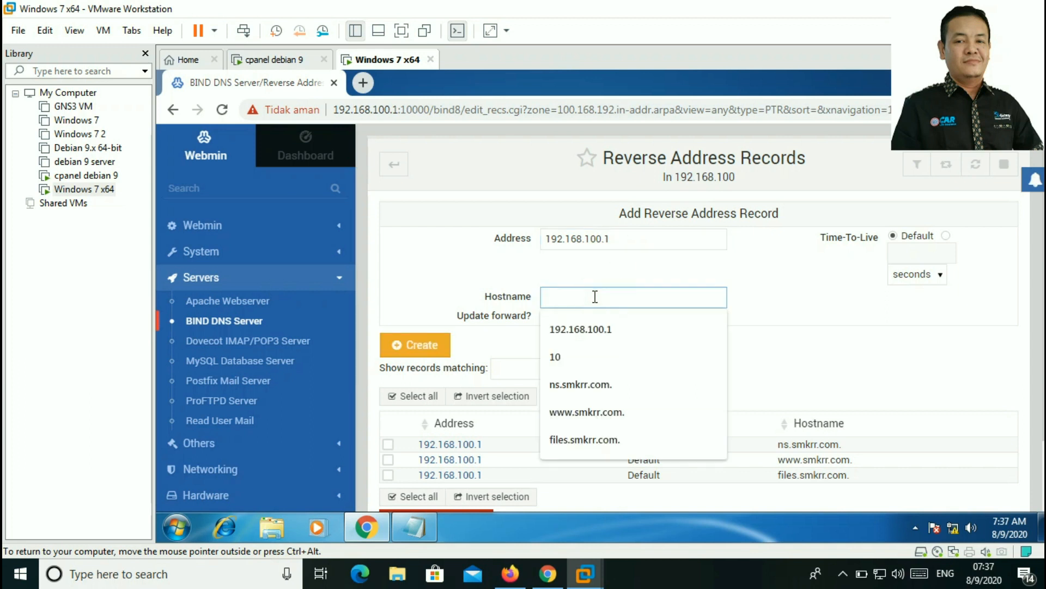
{"action": "type", "text": "webmail.sm"}
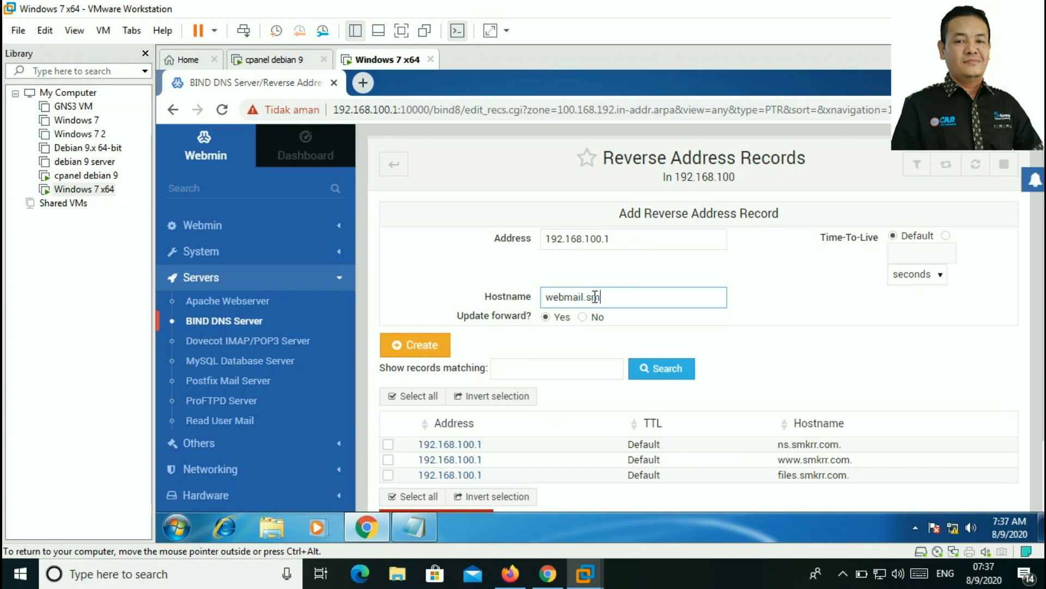
{"action": "type", "text": "krr.com."}
{"action": "left_click", "coordinate": [442, 349]}
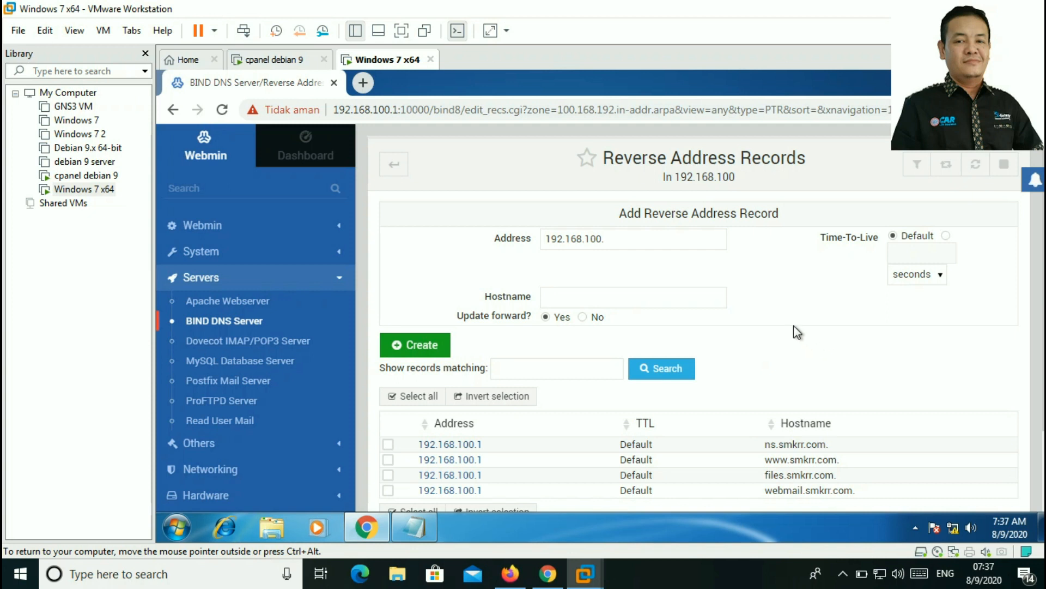
Step: Return to the 192.168.100 zone's record types, now showing 4 reverse address records
{"action": "scroll", "coordinate": [730, 300], "scroll_direction": "down", "scroll_amount": 1}
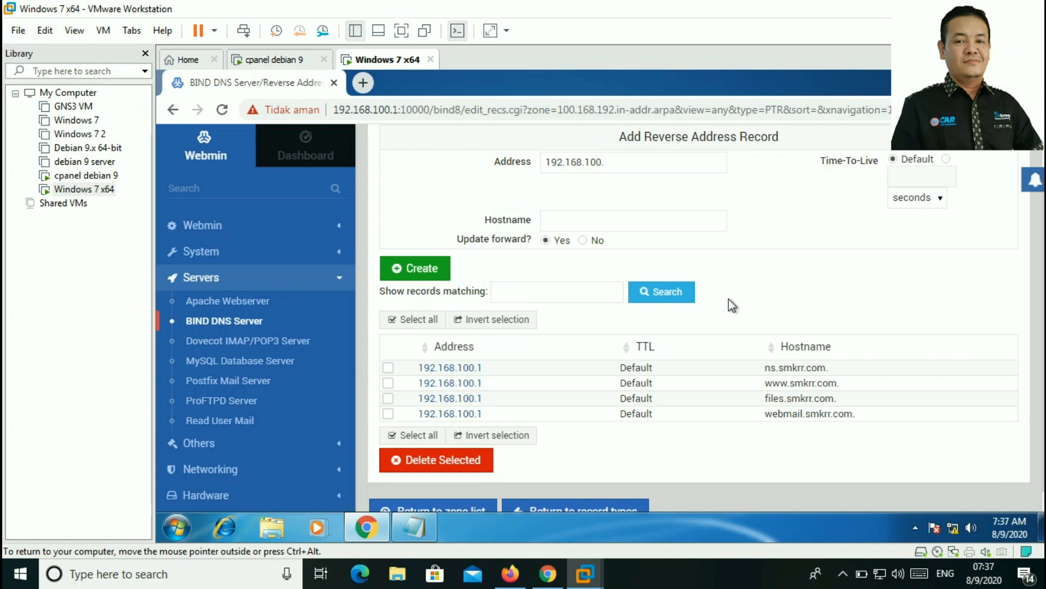
{"action": "scroll", "coordinate": [826, 344], "scroll_direction": "down", "scroll_amount": 1}
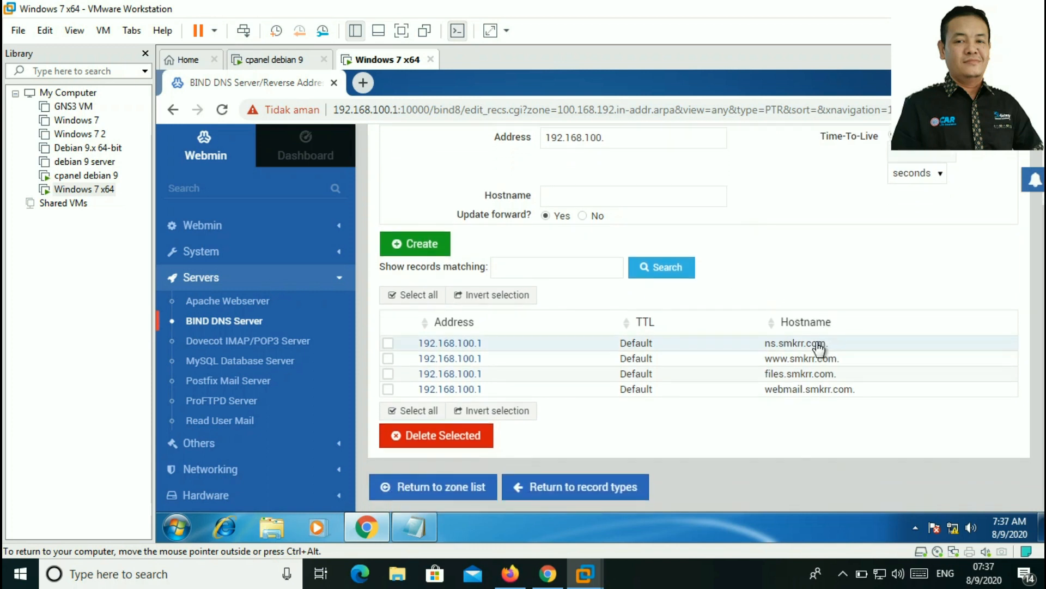
{"action": "left_click", "coordinate": [576, 491]}
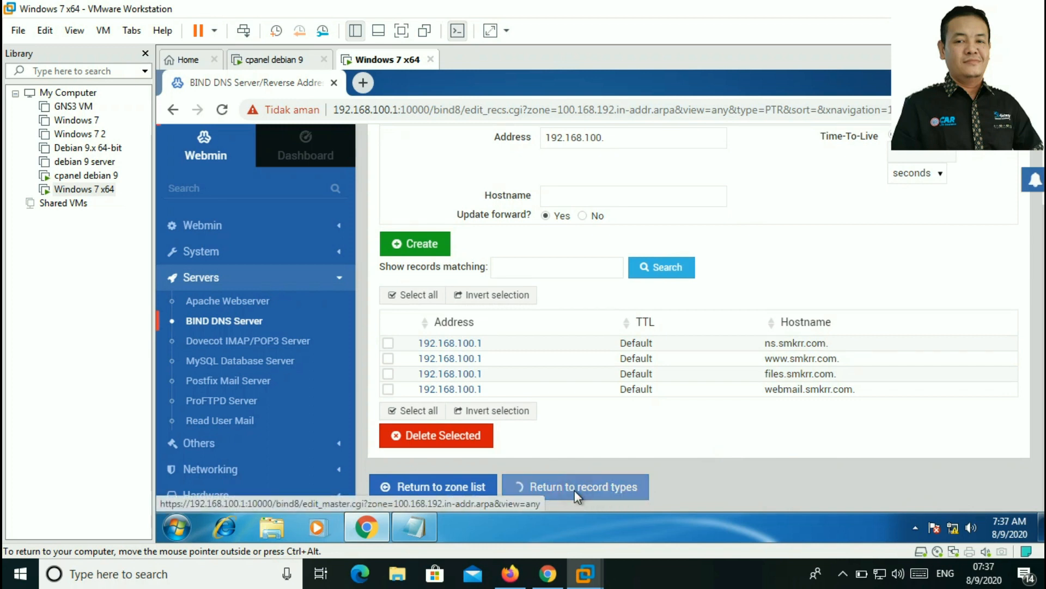
{"action": "scroll", "coordinate": [770, 306], "scroll_direction": "down", "scroll_amount": 3}
{"action": "scroll", "coordinate": [627, 302], "scroll_direction": "up", "scroll_amount": 1}
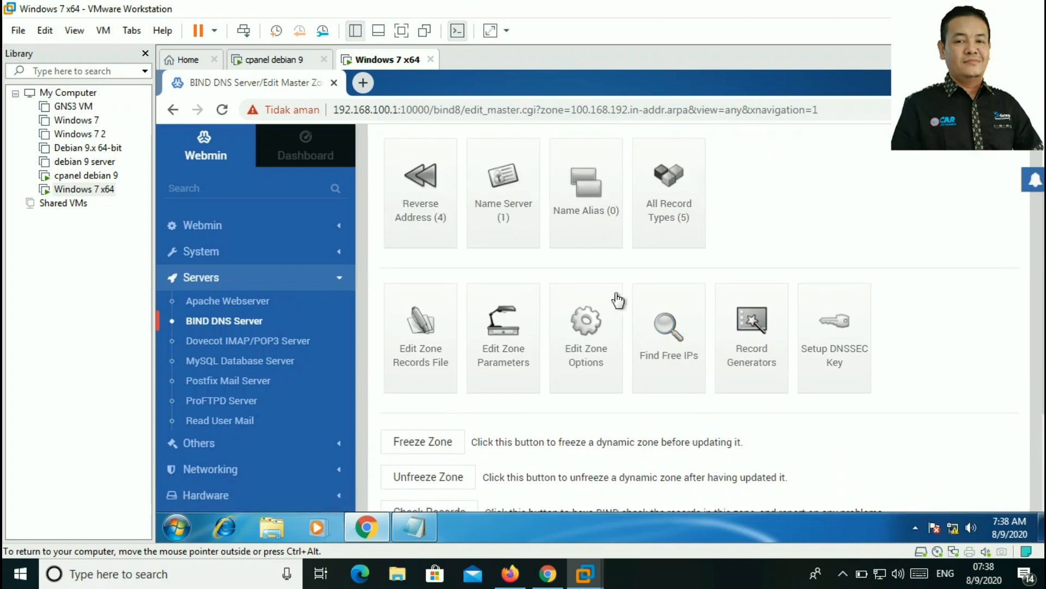
{"action": "scroll", "coordinate": [589, 286], "scroll_direction": "up", "scroll_amount": 1}
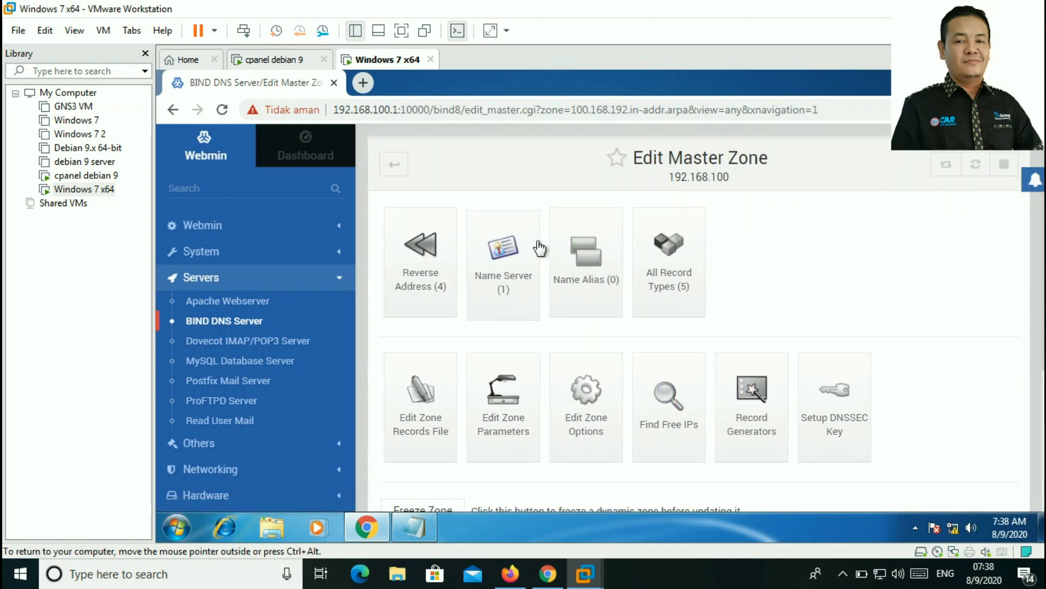
{"action": "scroll", "coordinate": [540, 252], "scroll_direction": "down", "scroll_amount": 3}
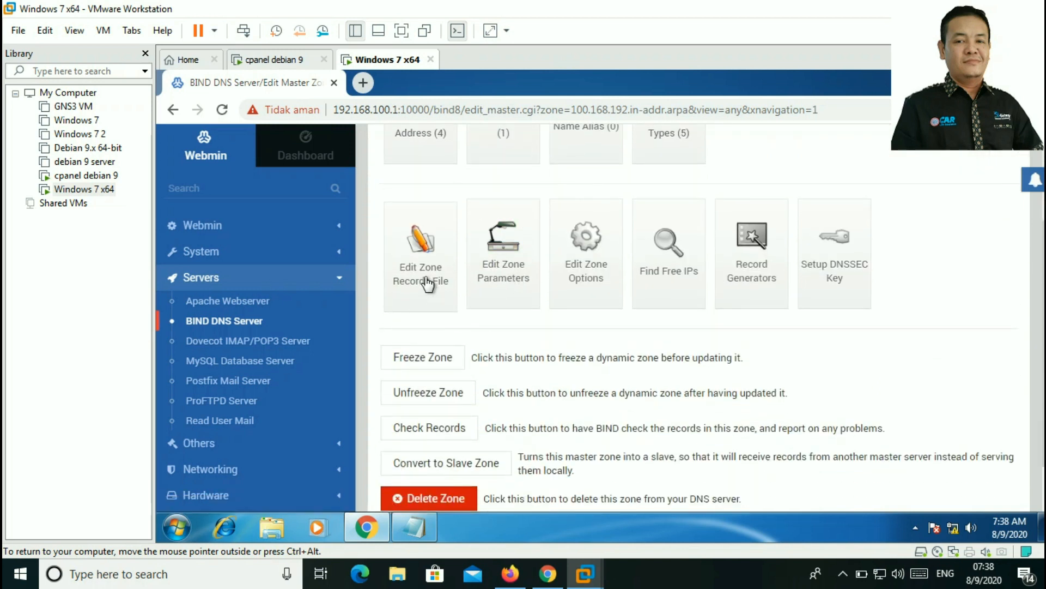
{"action": "left_click", "coordinate": [421, 256]}
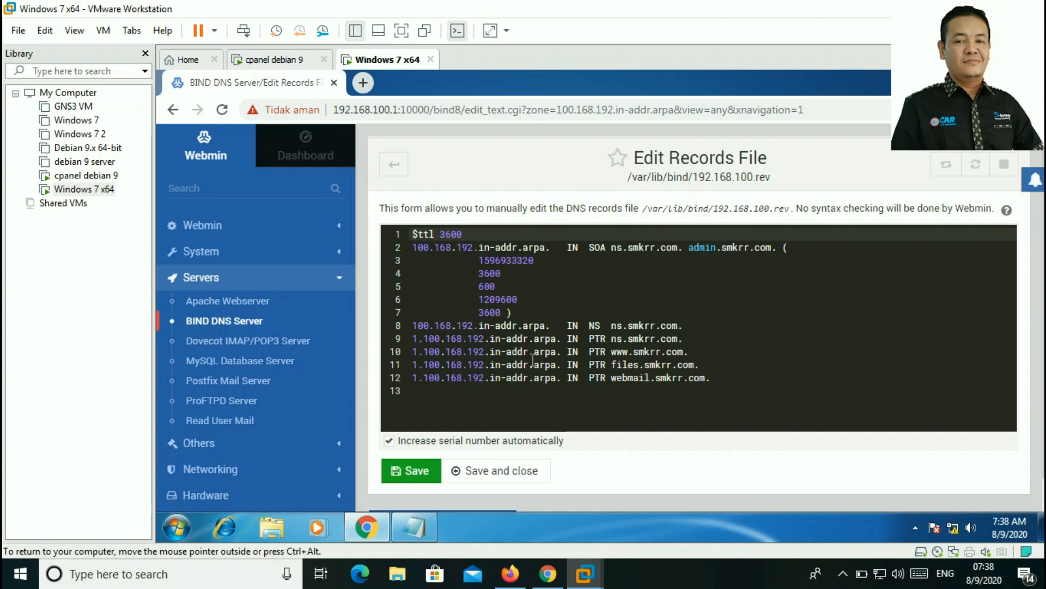
{"action": "scroll", "coordinate": [516, 431], "scroll_direction": "down", "scroll_amount": 1}
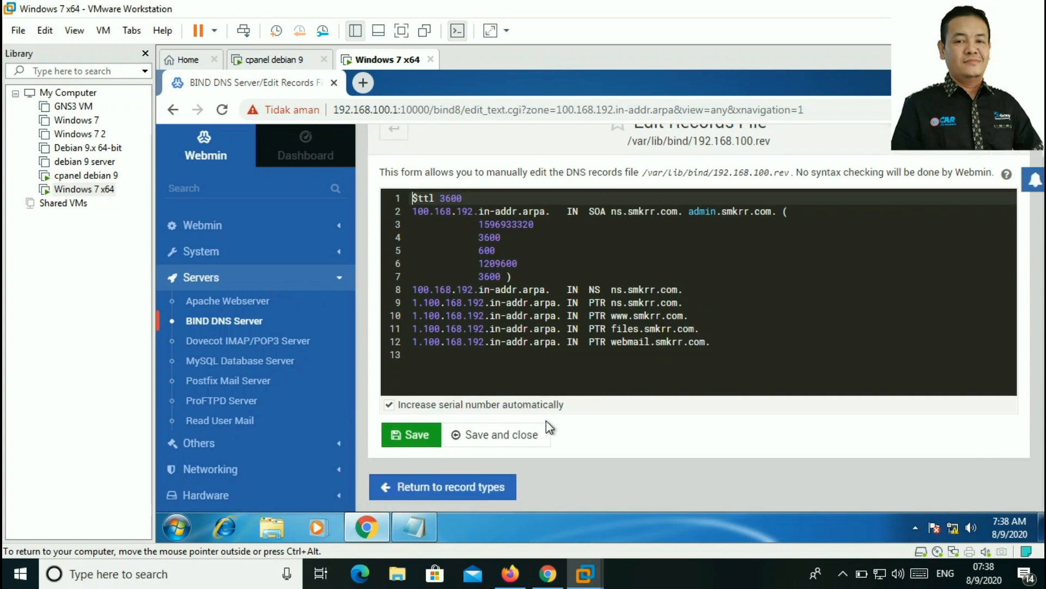
{"action": "left_click", "coordinate": [436, 490]}
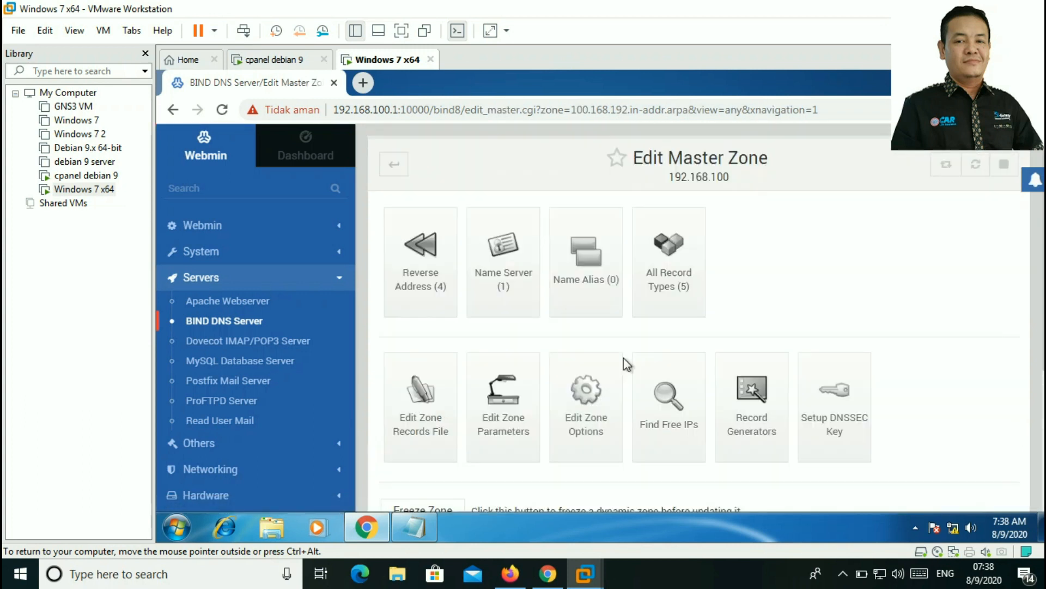
{"action": "scroll", "coordinate": [556, 343], "scroll_direction": "down", "scroll_amount": 4}
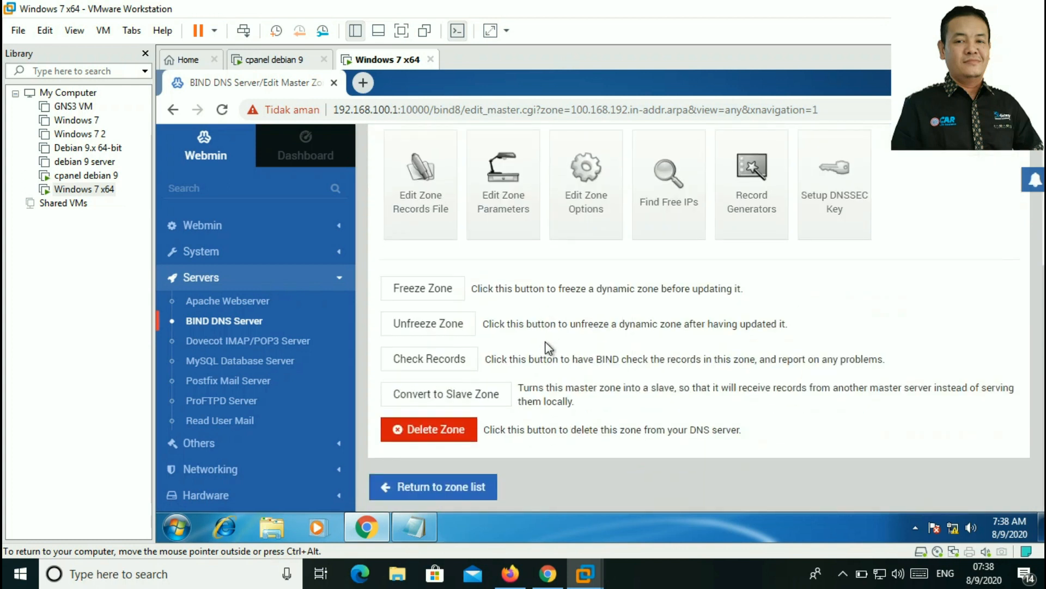
Step: Go back to the BIND DNS Server main page listing the zones and Global Server Options
{"action": "left_click", "coordinate": [433, 493]}
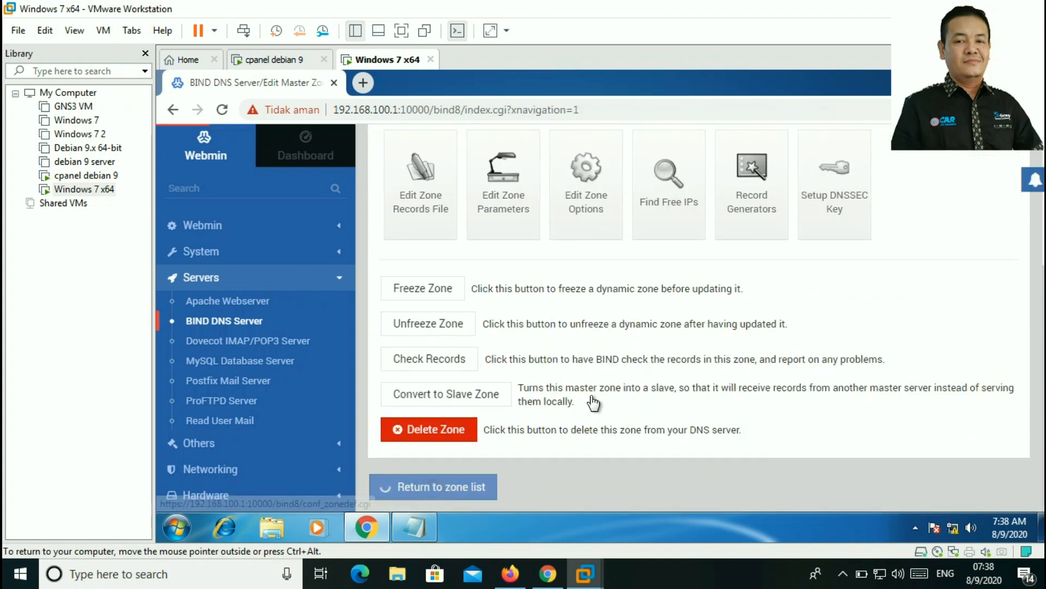
{"action": "scroll", "coordinate": [580, 360], "scroll_direction": "down", "scroll_amount": 7}
{"action": "scroll", "coordinate": [582, 378], "scroll_direction": "down", "scroll_amount": 2}
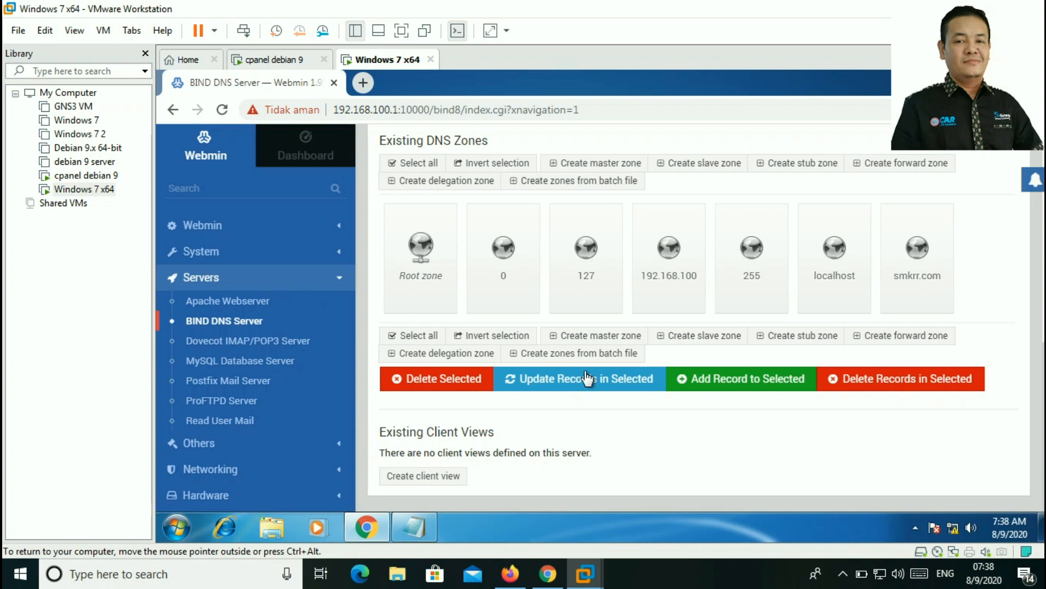
{"action": "scroll", "coordinate": [587, 377], "scroll_direction": "up", "scroll_amount": 5}
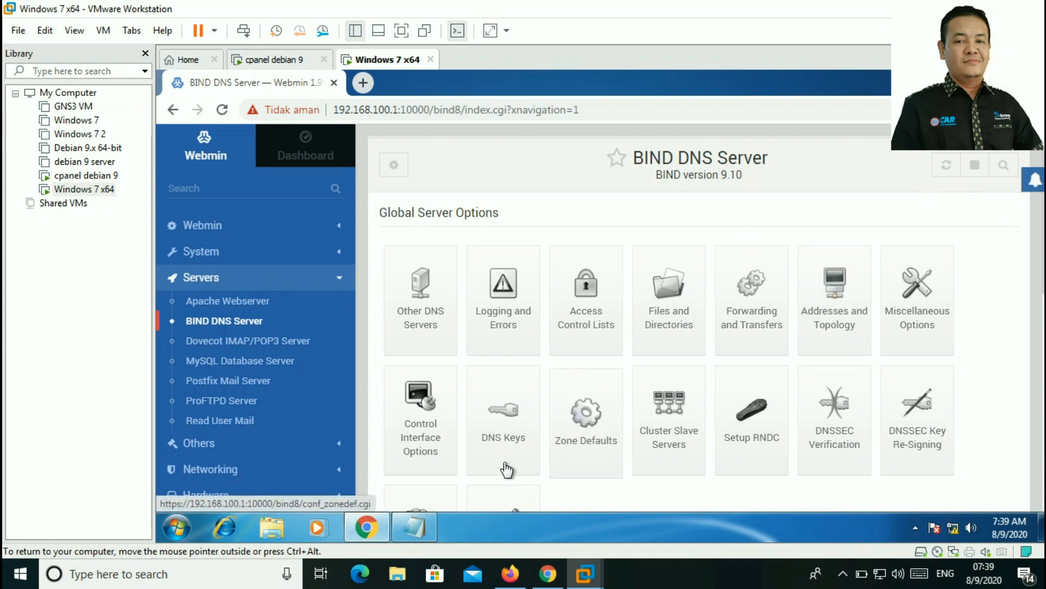
Step: Review the Notepad domain list, then stop and start the BIND DNS server
{"action": "left_click", "coordinate": [415, 527]}
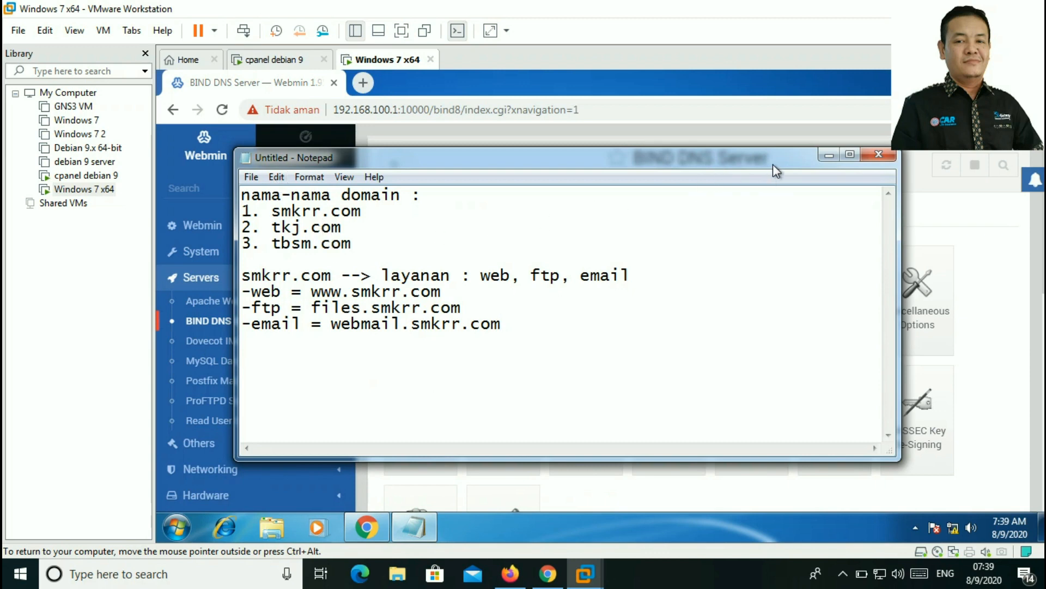
{"action": "left_click", "coordinate": [817, 158]}
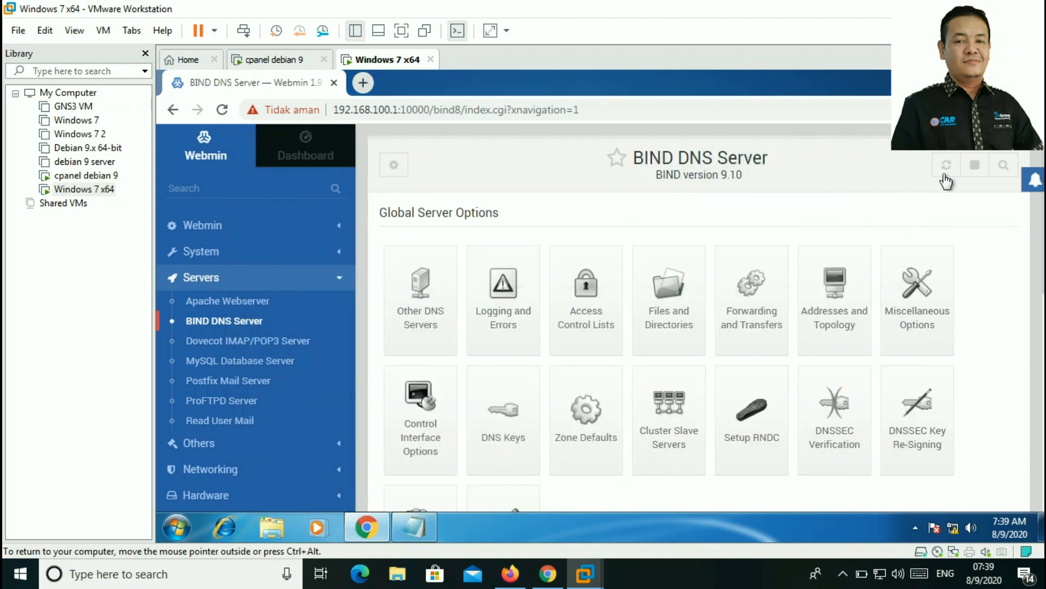
{"action": "left_click", "coordinate": [976, 166]}
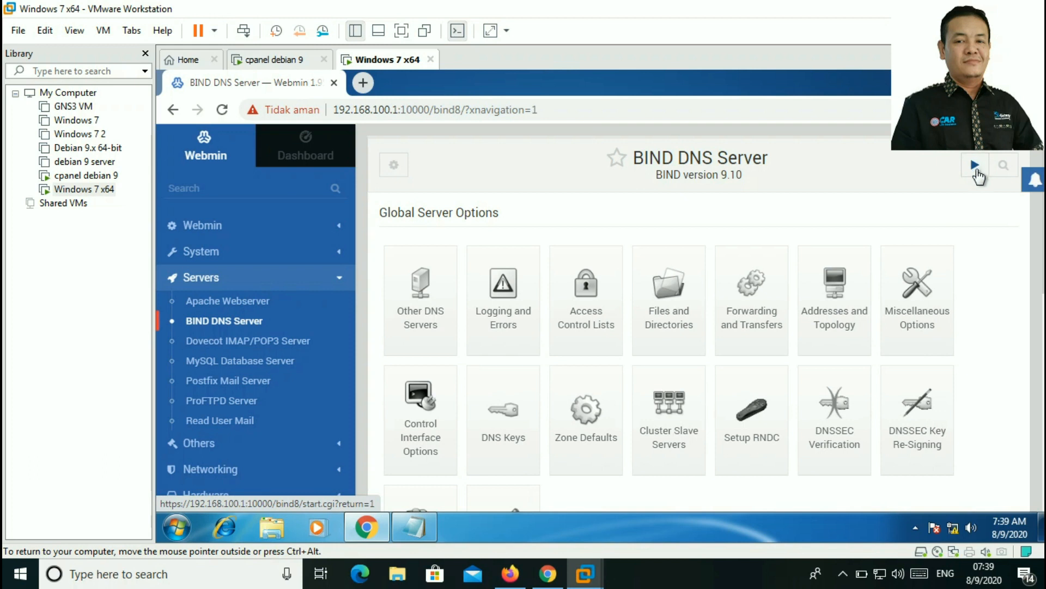
{"action": "left_click", "coordinate": [810, 262]}
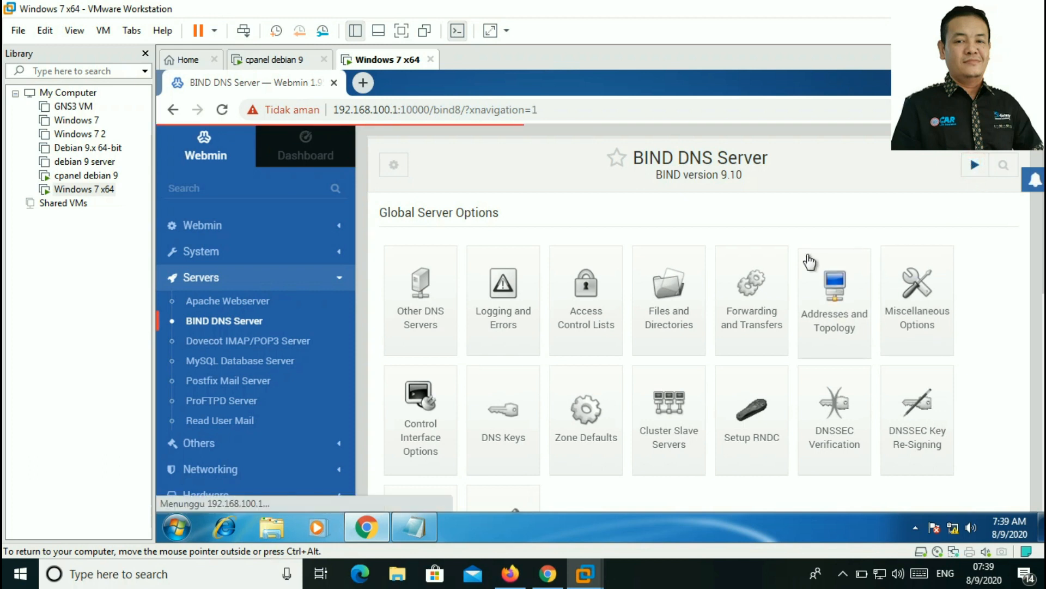
{"action": "scroll", "coordinate": [321, 273], "scroll_direction": "down", "scroll_amount": 4}
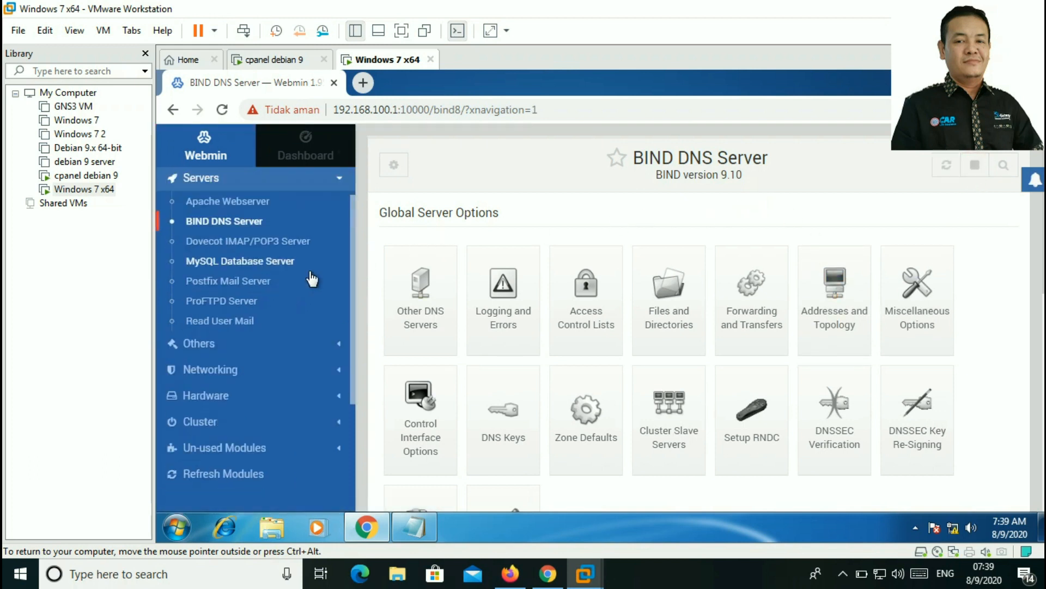
{"action": "scroll", "coordinate": [344, 255], "scroll_direction": "up", "scroll_amount": 3}
{"action": "scroll", "coordinate": [344, 255], "scroll_direction": "up", "scroll_amount": 2}
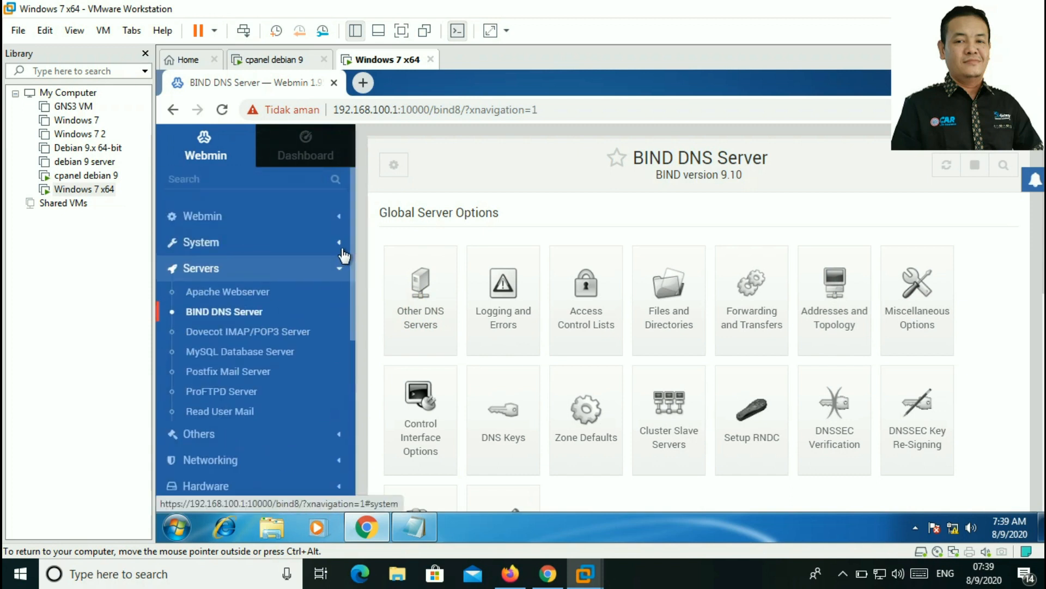
{"action": "scroll", "coordinate": [343, 255], "scroll_direction": "down", "scroll_amount": 4}
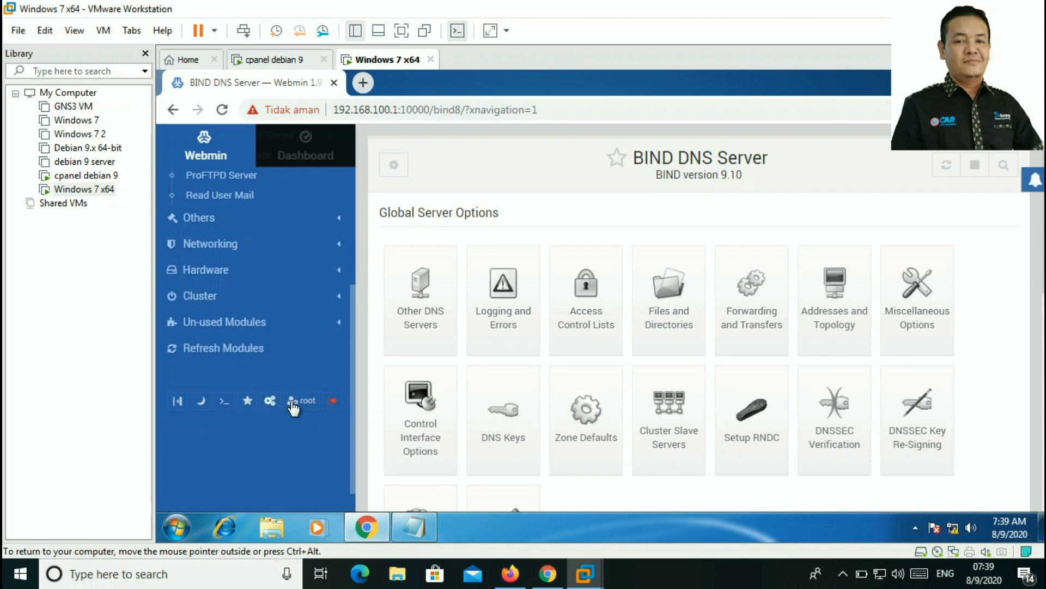
Step: Run /etc/init.d/bind9 restart in the Webmin root terminal, then close the terminal
{"action": "left_click", "coordinate": [223, 401]}
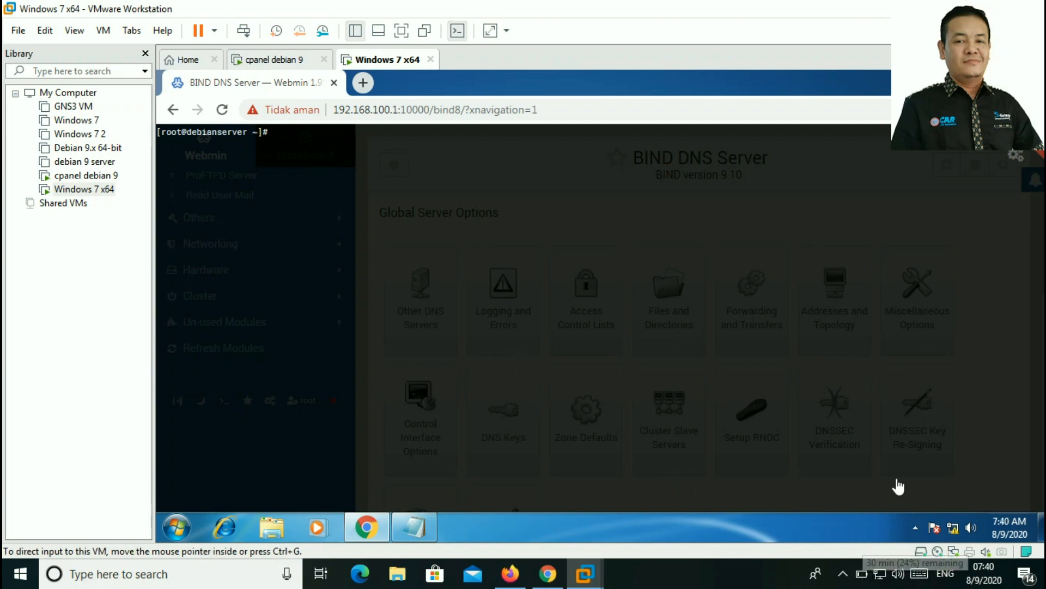
{"action": "left_click", "coordinate": [843, 575]}
{"action": "left_click", "coordinate": [843, 576]}
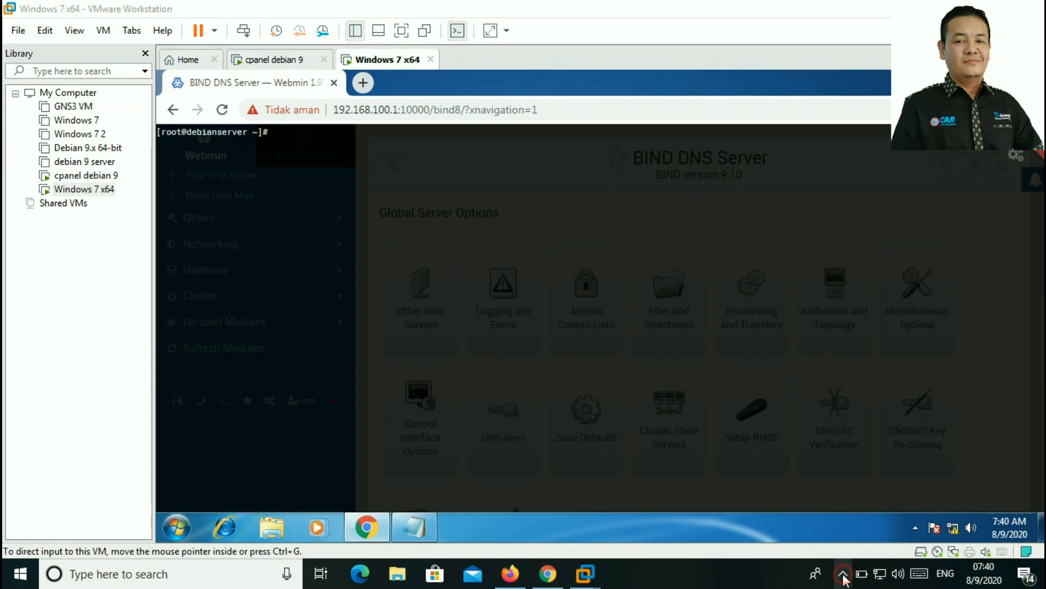
{"action": "left_click", "coordinate": [397, 202]}
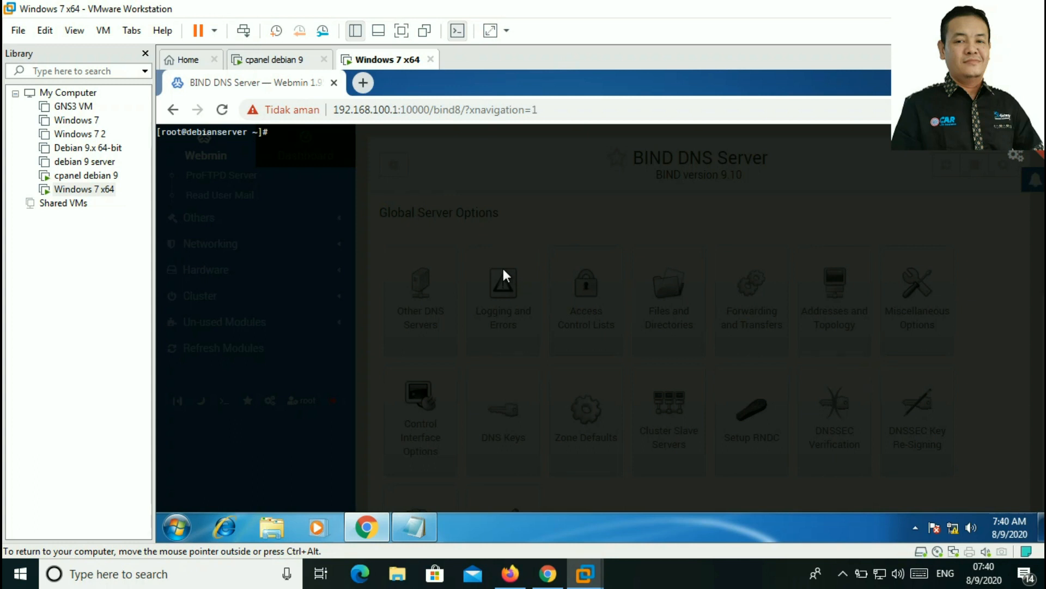
{"action": "type", "text": "/etc"}
{"action": "key", "text": "ctrl+plus"}
{"action": "key", "text": "ctrl+plus"}
{"action": "key", "text": "ctrl+plus"}
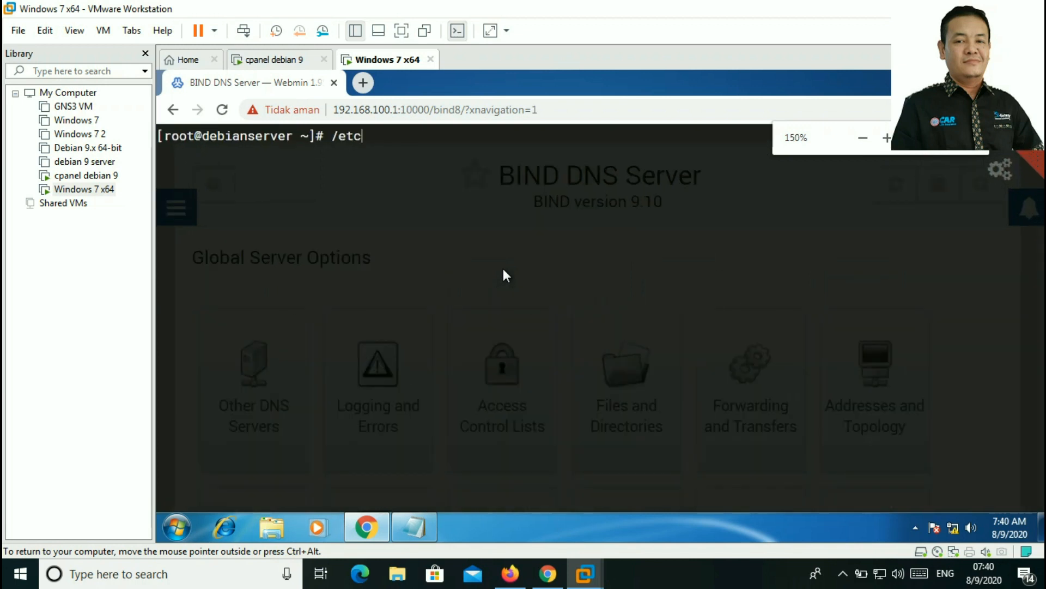
{"action": "type", "text": "/"}
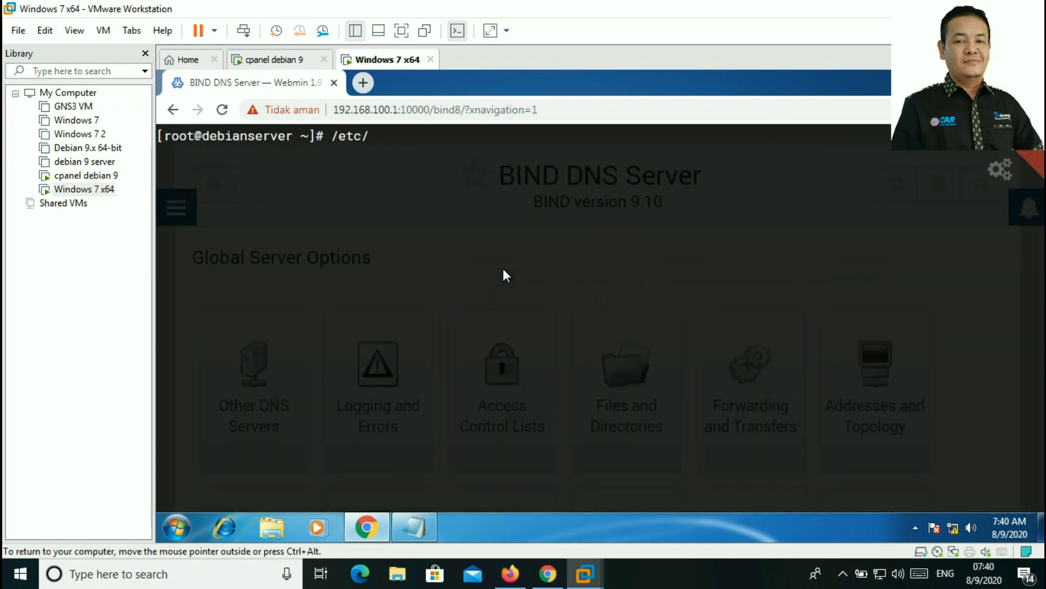
{"action": "type", "text": "init.d/bind9 "}
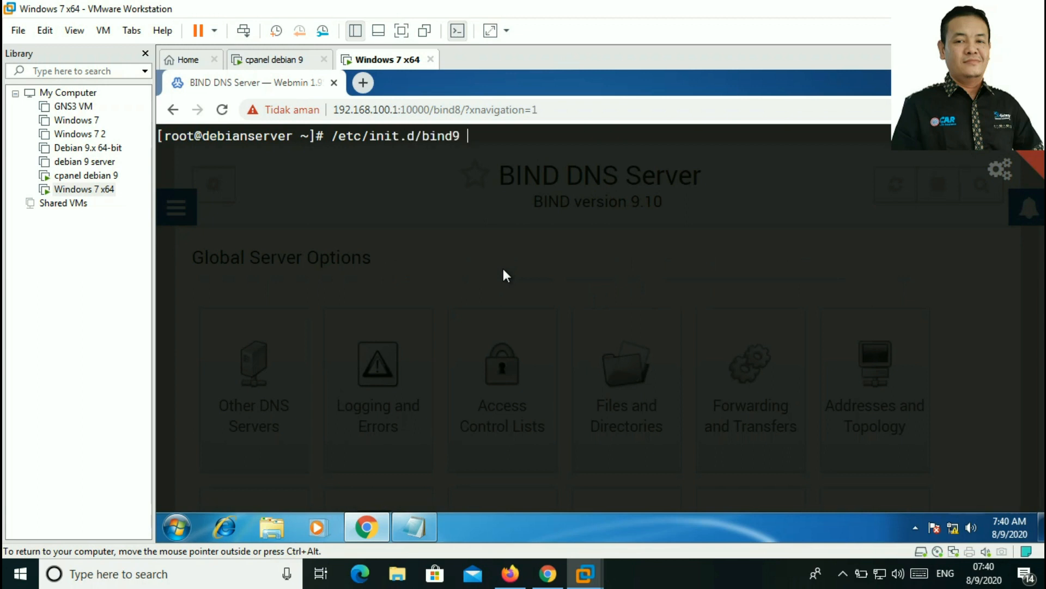
{"action": "type", "text": "restart"}
{"action": "key", "text": "Return"}
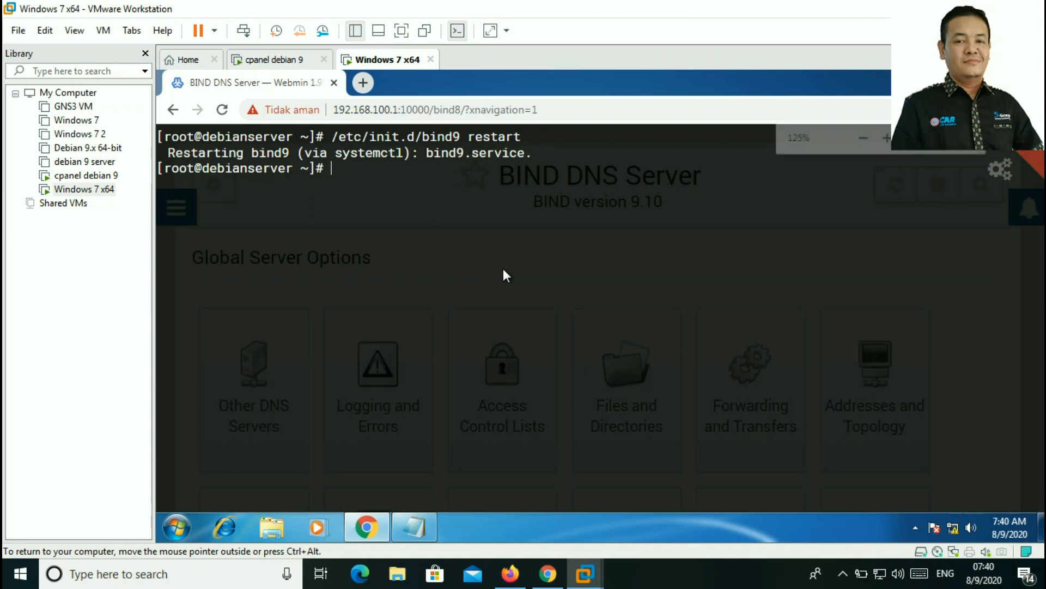
{"action": "key", "text": "ctrl+minus"}
{"action": "key", "text": "ctrl+minus"}
{"action": "key", "text": "ctrl+minus"}
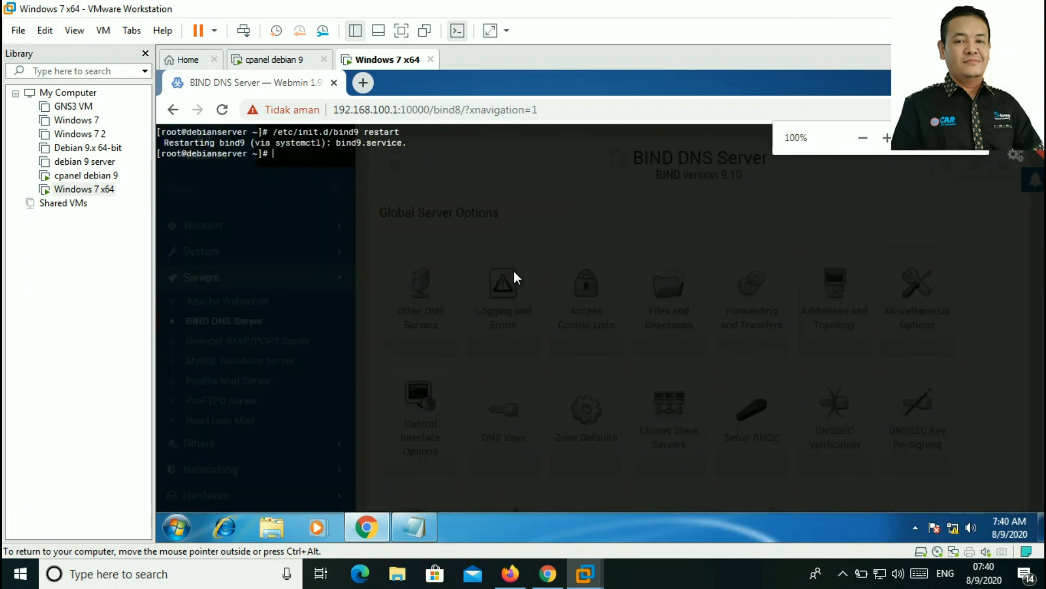
{"action": "left_click", "coordinate": [1033, 136]}
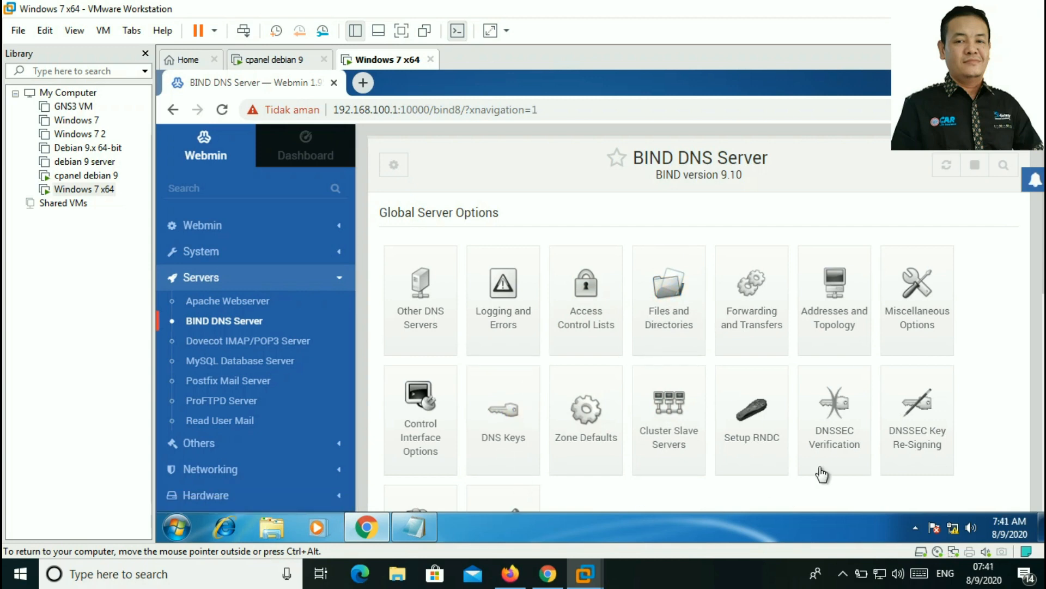
Step: Open the Local Area Connection properties through the Network and Sharing Center
{"action": "left_click", "coordinate": [974, 77]}
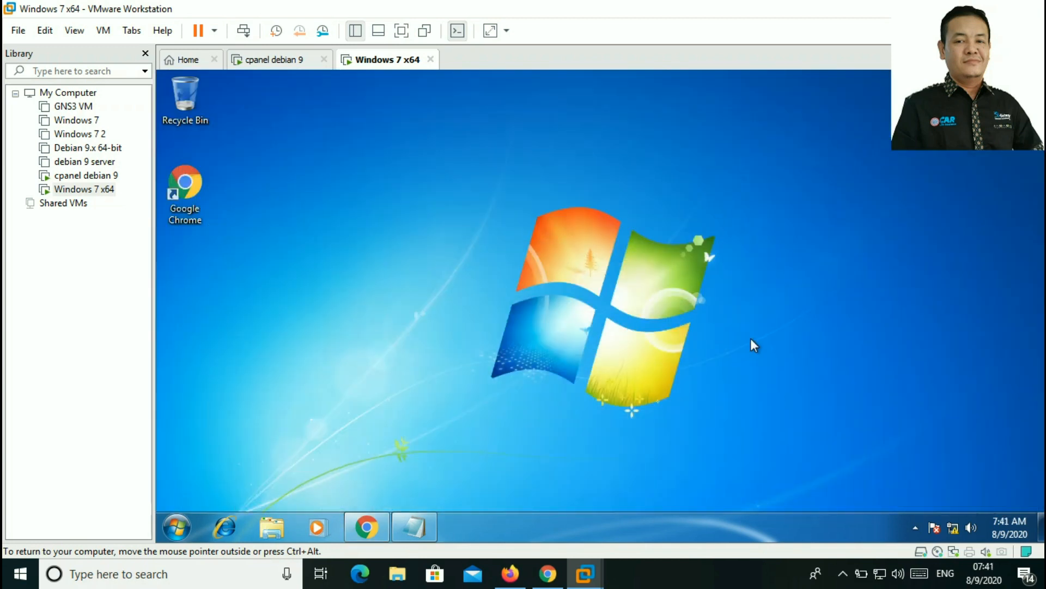
{"action": "right_click", "coordinate": [953, 529]}
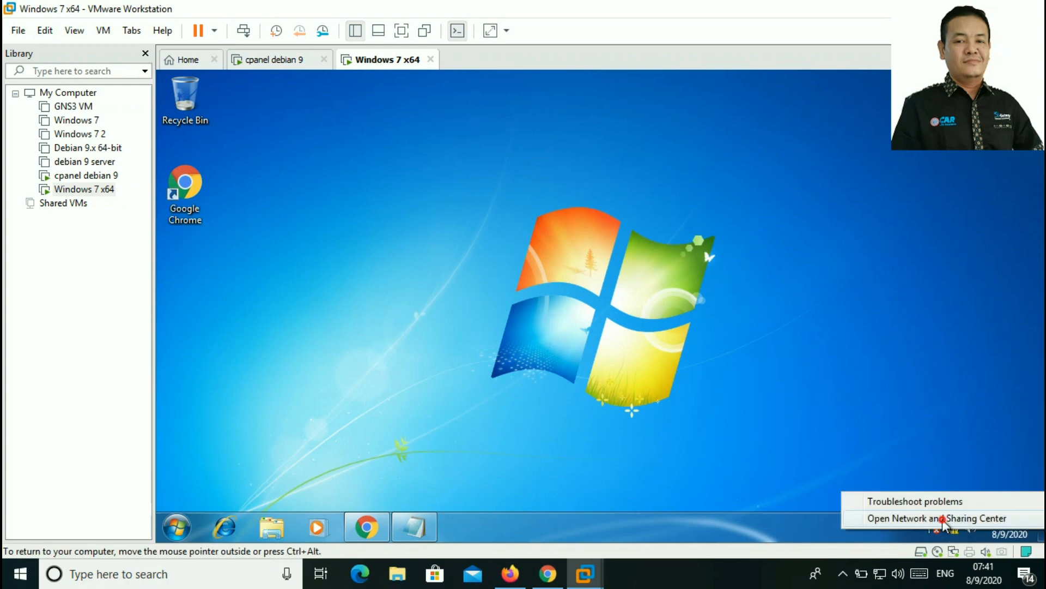
{"action": "left_click", "coordinate": [944, 519]}
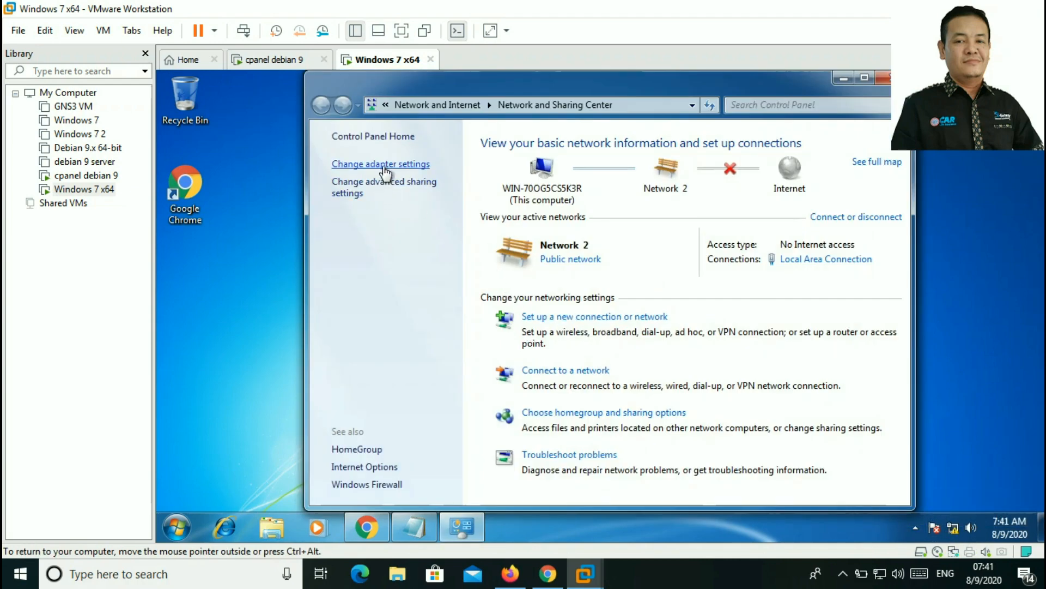
{"action": "left_click", "coordinate": [383, 166]}
{"action": "left_click", "coordinate": [561, 163]}
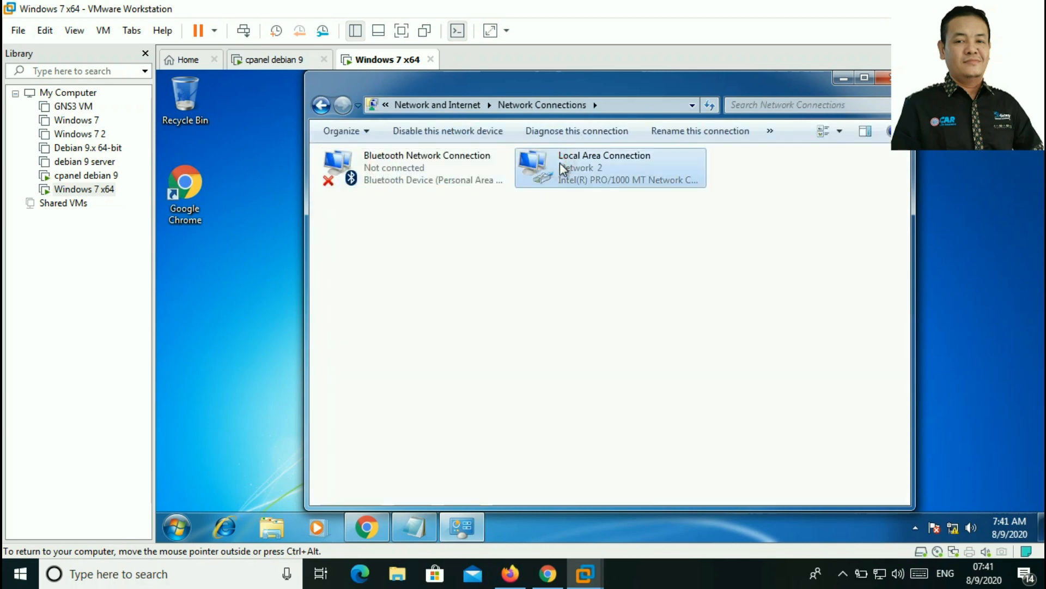
{"action": "right_click", "coordinate": [561, 166]}
{"action": "left_click", "coordinate": [607, 308]}
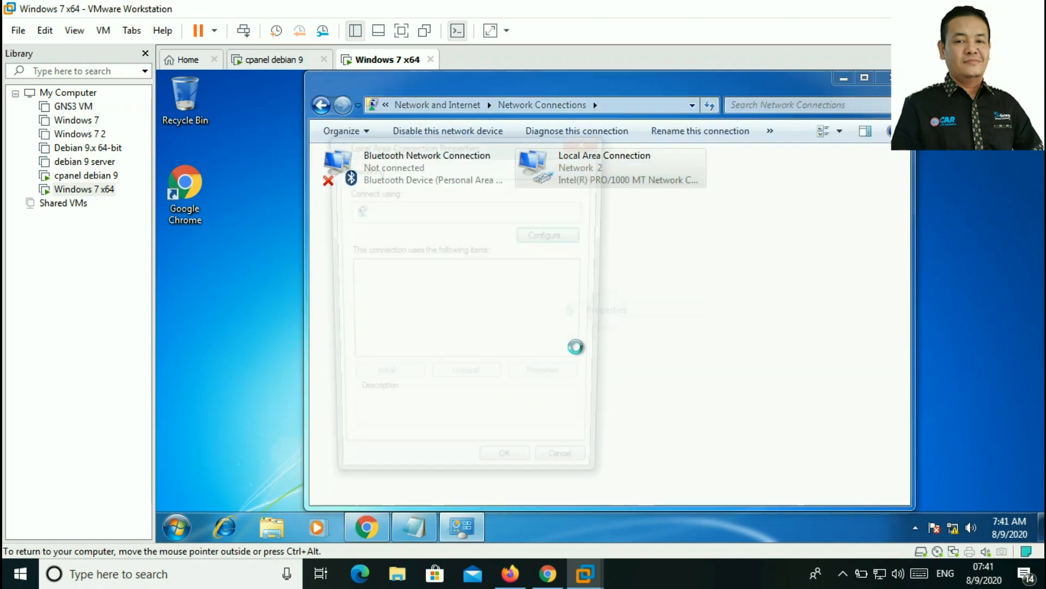
Step: Confirm the IPv4 preferred DNS is 192.168.100.1, then cancel and close all network windows
{"action": "left_click", "coordinate": [514, 320]}
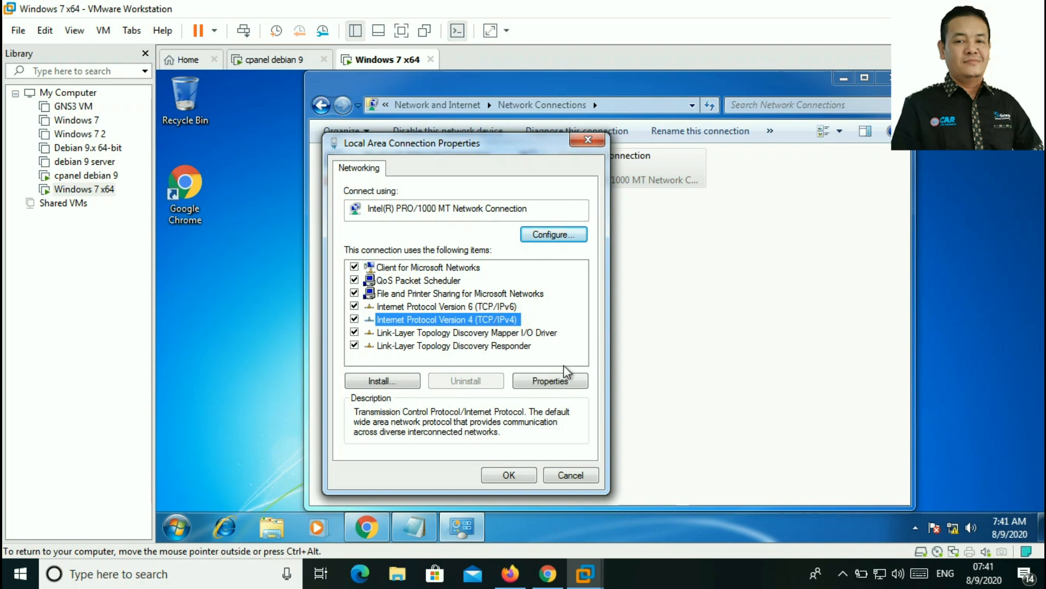
{"action": "left_click", "coordinate": [568, 388]}
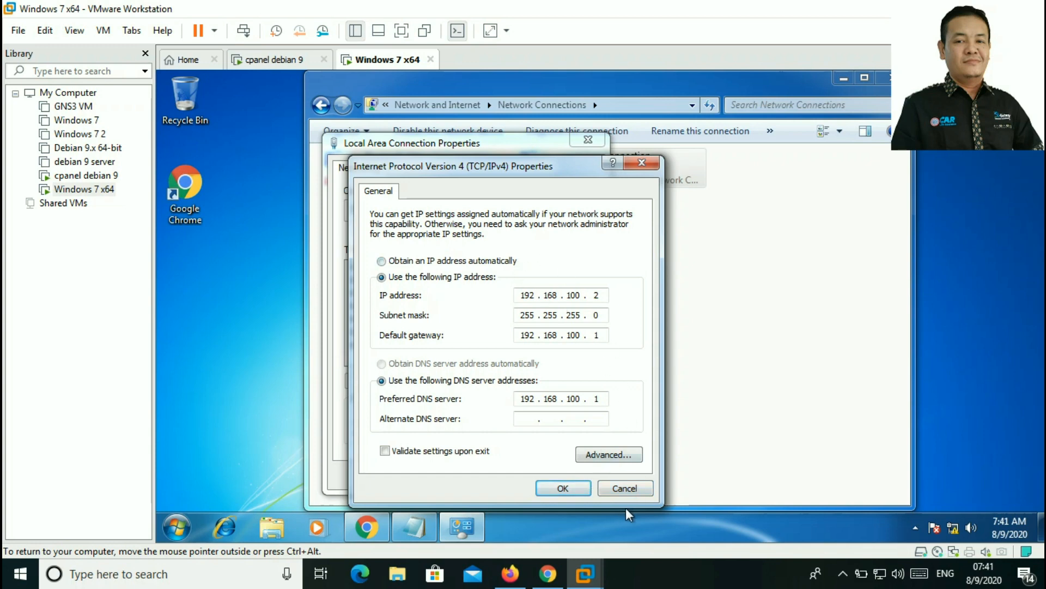
{"action": "left_click", "coordinate": [625, 488]}
{"action": "left_click", "coordinate": [579, 475]}
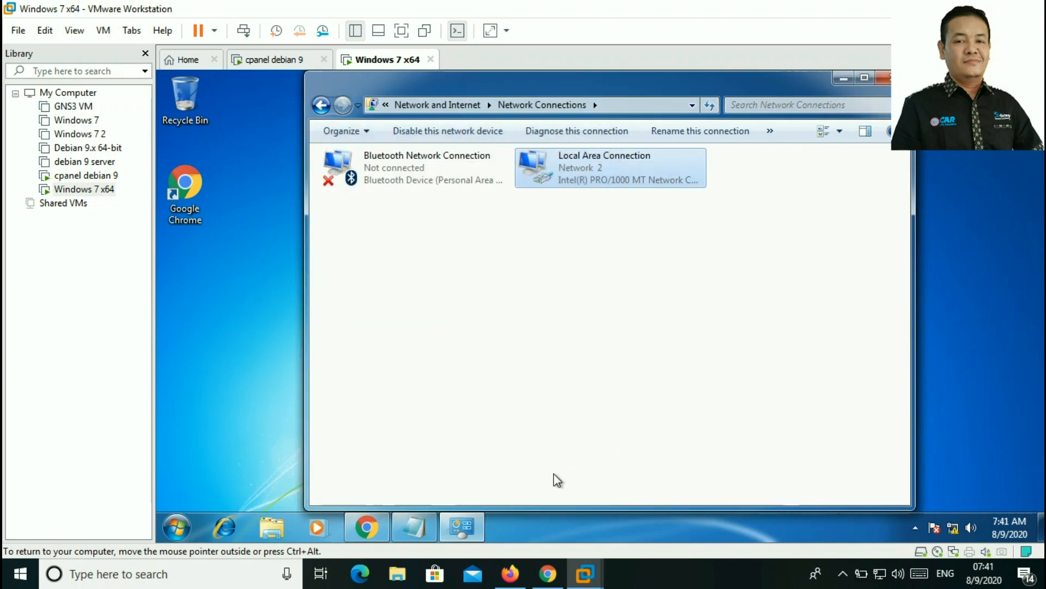
{"action": "left_click", "coordinate": [884, 77]}
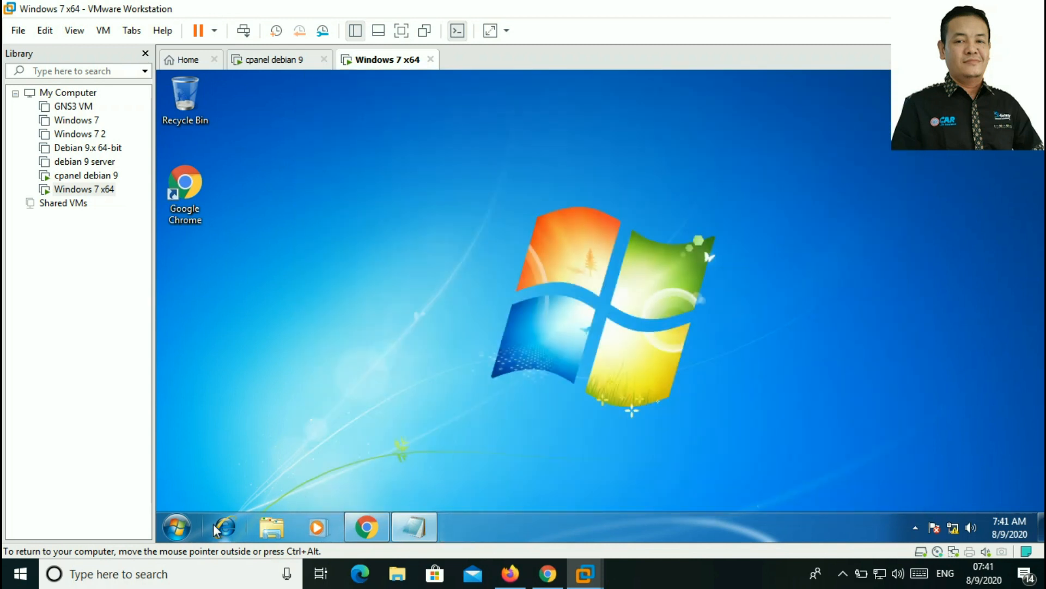
Step: Launch cmd and run nslookup smkrr.com twice, getting answers from 192.168.100.1
{"action": "left_click", "coordinate": [179, 527]}
{"action": "type", "text": "c"}
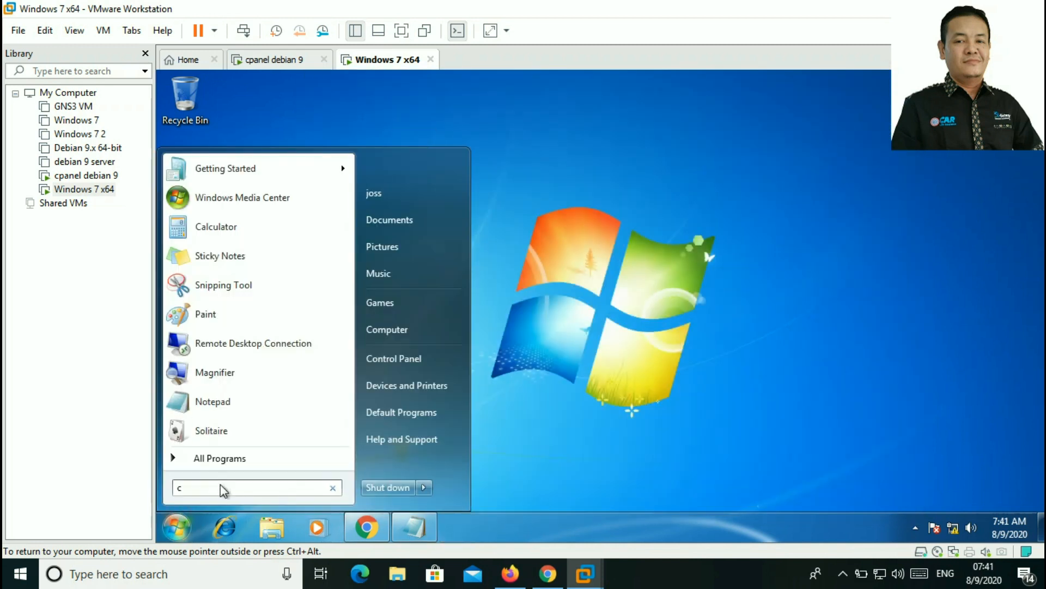
{"action": "type", "text": "md"}
{"action": "key", "text": "Return"}
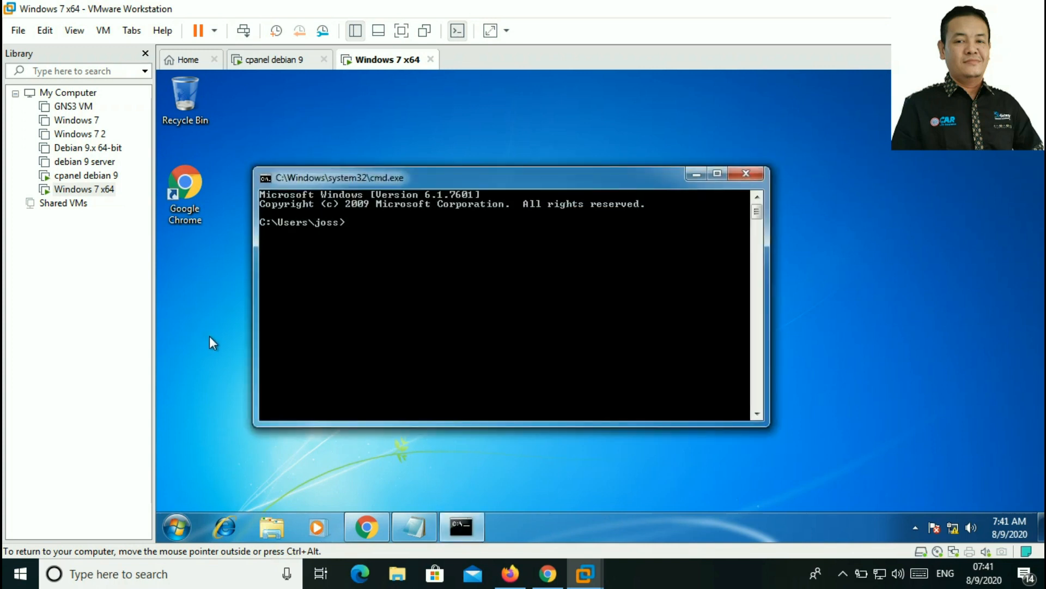
{"action": "type", "text": "nslookup smkrr.com"}
{"action": "key", "text": "Return"}
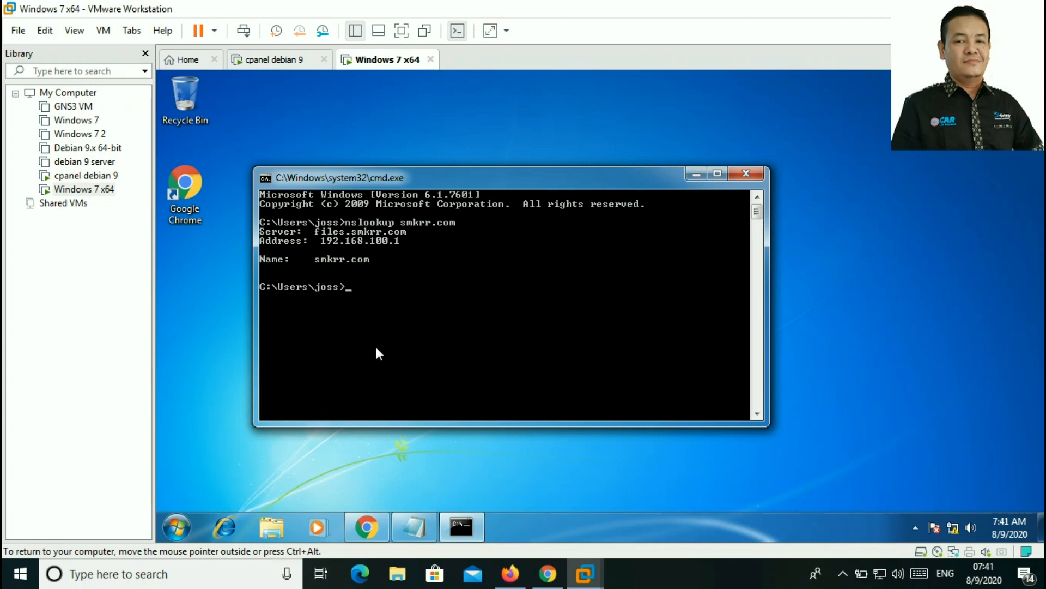
{"action": "key", "text": "Up"}
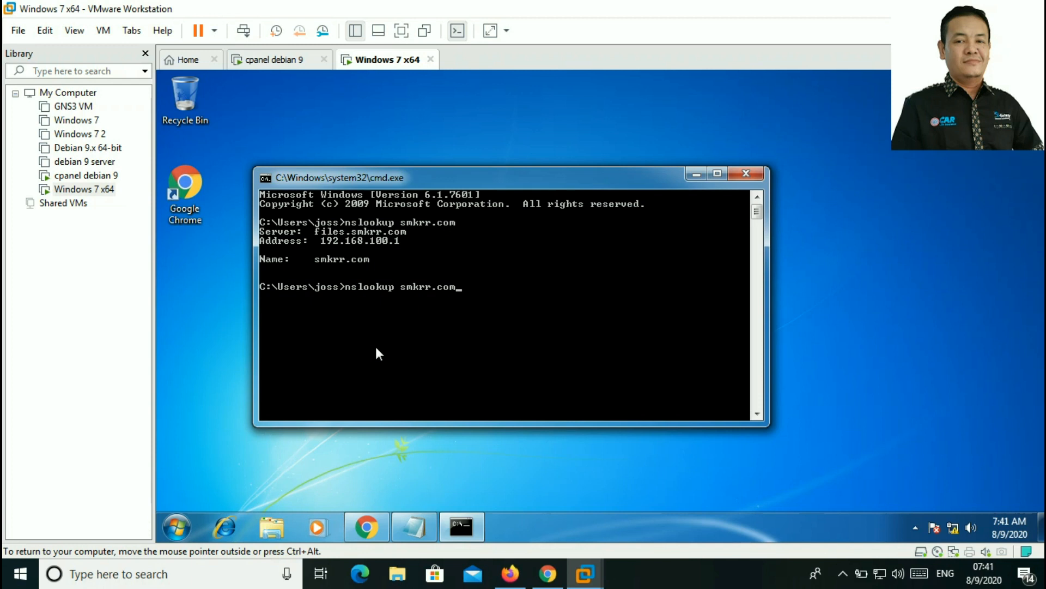
{"action": "key", "text": "Return"}
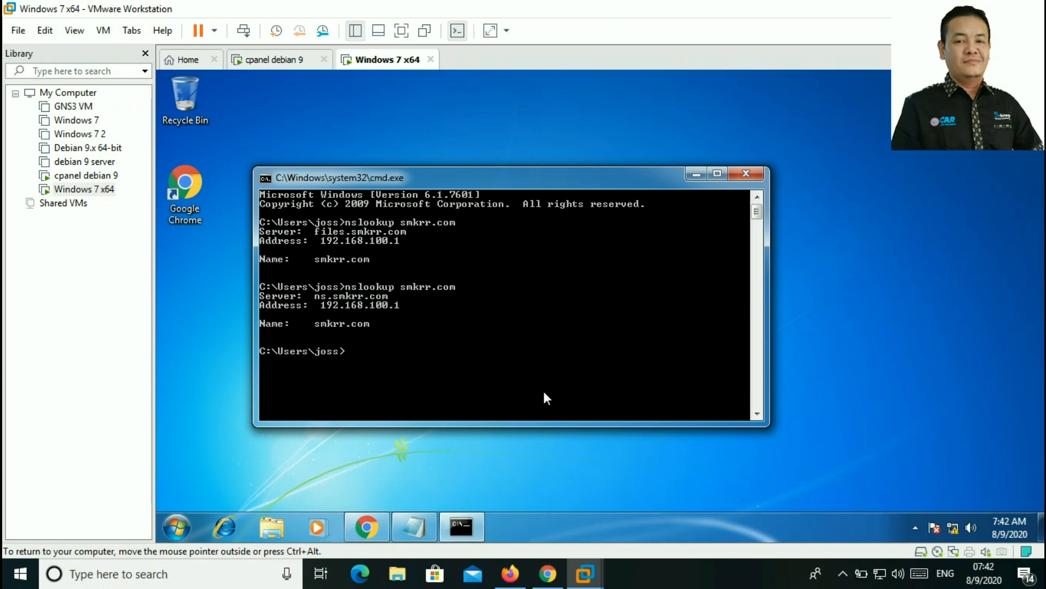
{"action": "type", "text": "ping www.smkrr.com"}
{"action": "key", "text": "Return"}
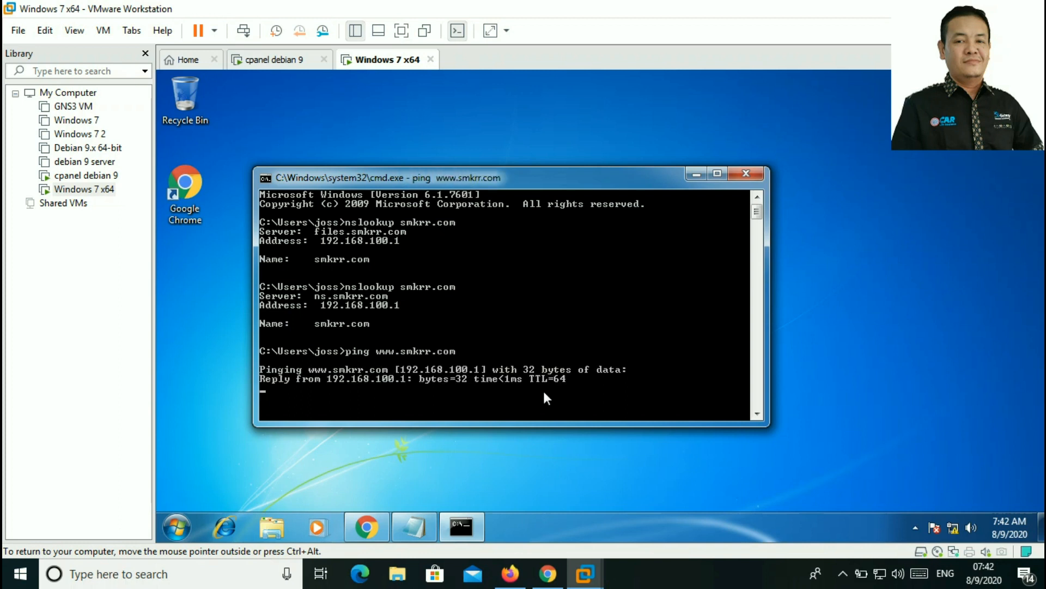
{"action": "left_click_drag", "start_coordinate": [656, 179], "coordinate": [681, 131]}
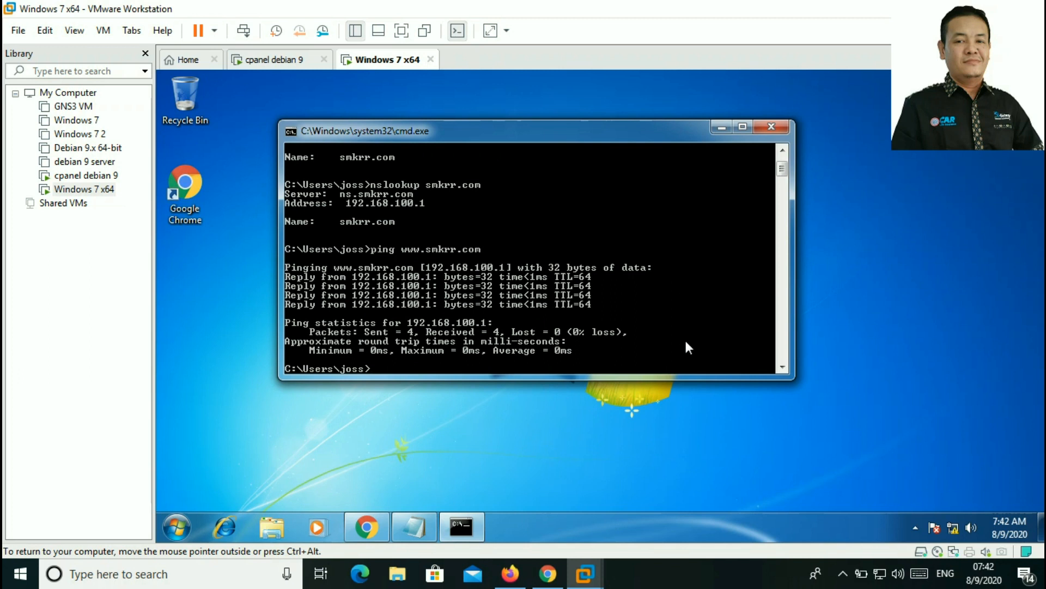
{"action": "key", "text": "Up"}
{"action": "key", "text": "Left"}
{"action": "key", "text": "Left"}
{"action": "key", "text": "Left"}
{"action": "key", "text": "Left"}
{"action": "key", "text": "Left"}
{"action": "key", "text": "Left"}
{"action": "key", "text": "Left"}
{"action": "key", "text": "Left"}
{"action": "key", "text": "Left"}
{"action": "key", "text": "Left"}
{"action": "key", "text": "Left"}
{"action": "key", "text": "Left"}
{"action": "key", "text": "Left"}
{"action": "key", "text": "Delete"}
{"action": "key", "text": "Delete"}
{"action": "key", "text": "Delete"}
{"action": "type", "text": "files"}
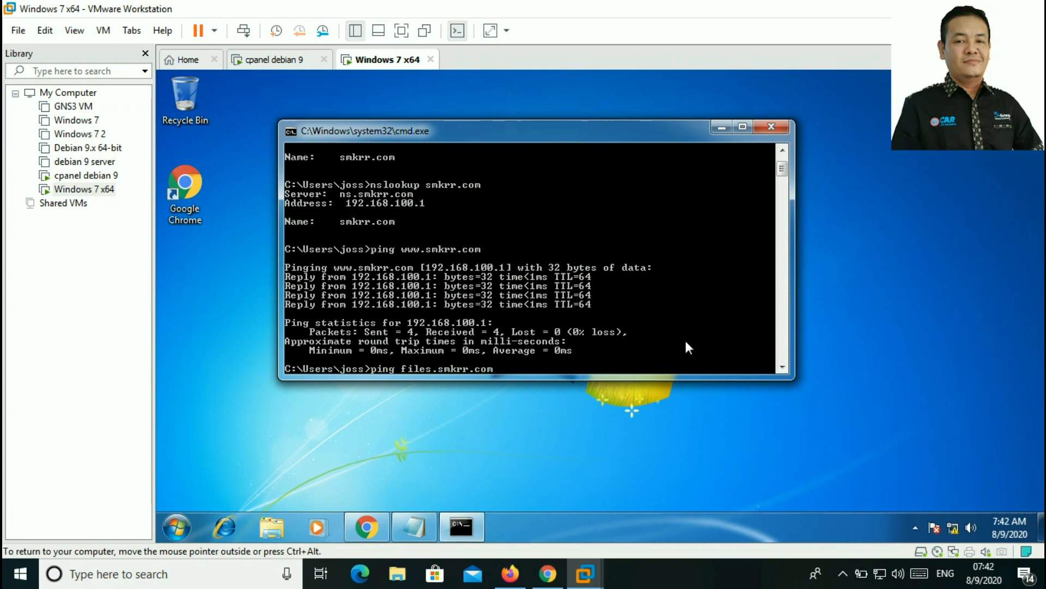
{"action": "key", "text": "Return"}
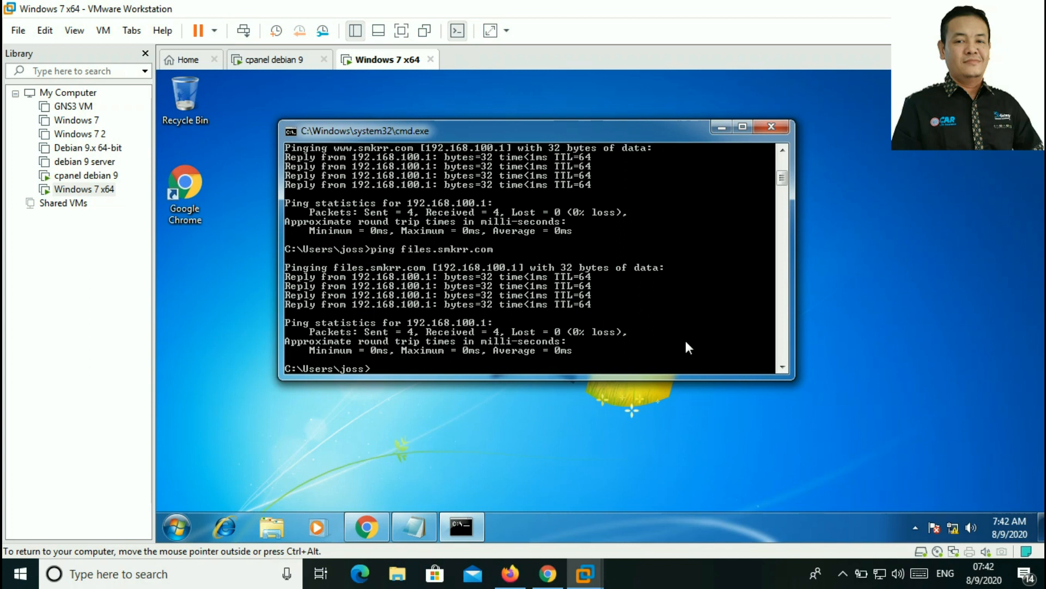
Step: Ping webmail.smkrr.com, getting 4 replies from 192.168.100.1 with 0% loss
{"action": "key", "text": "Up"}
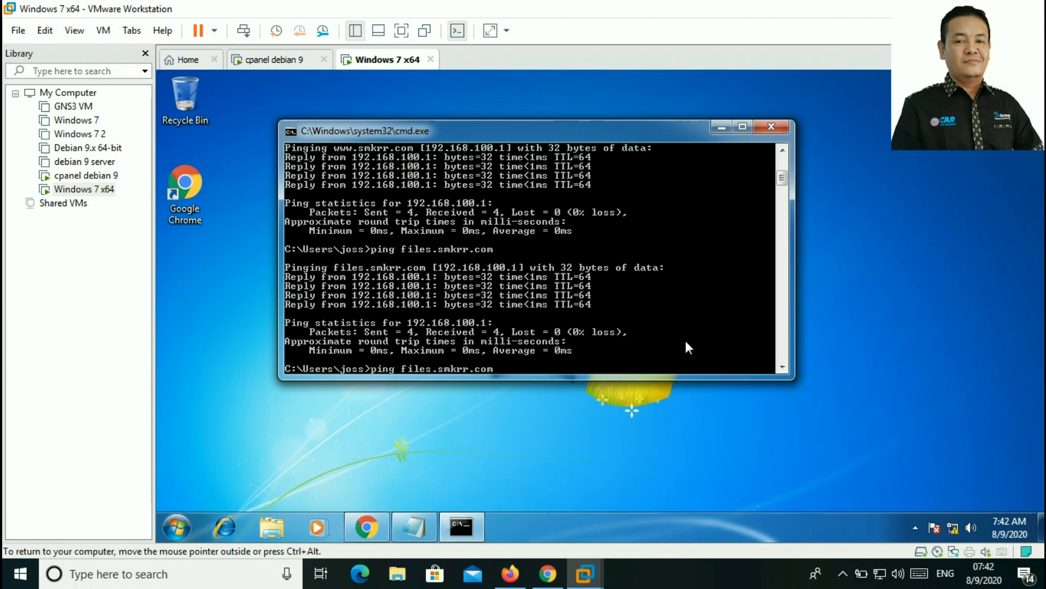
{"action": "key", "text": "Left"}
{"action": "key", "text": "Right"}
{"action": "key", "text": "Delete"}
{"action": "key", "text": "Delete"}
{"action": "key", "text": "Delete"}
{"action": "key", "text": "Delete"}
{"action": "key", "text": "Delete"}
{"action": "key", "text": "Delete"}
{"action": "type", "text": "webmai."}
{"action": "key", "text": "Left"}
{"action": "type", "text": "l"}
{"action": "key", "text": "Return"}
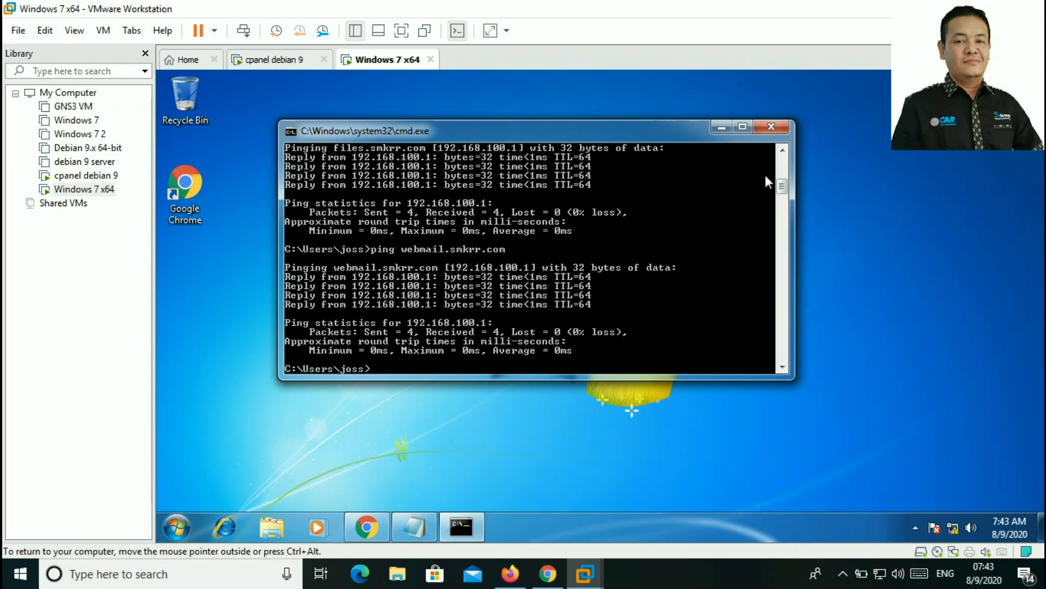
Step: Close the command prompt and bring back Chrome's Webmin page and the Notepad notes
{"action": "left_click", "coordinate": [786, 131]}
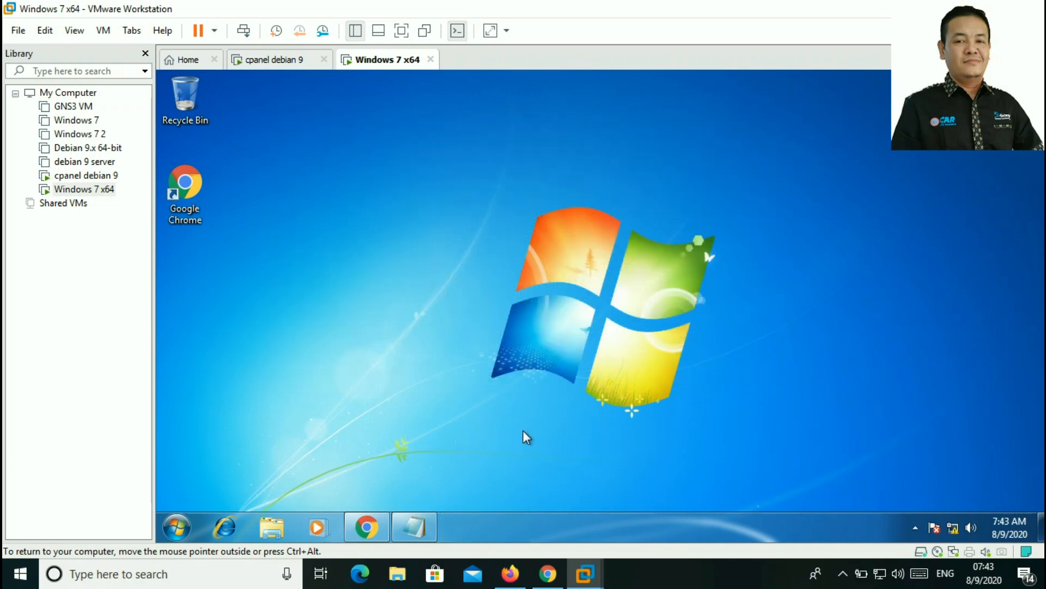
{"action": "left_click", "coordinate": [367, 527]}
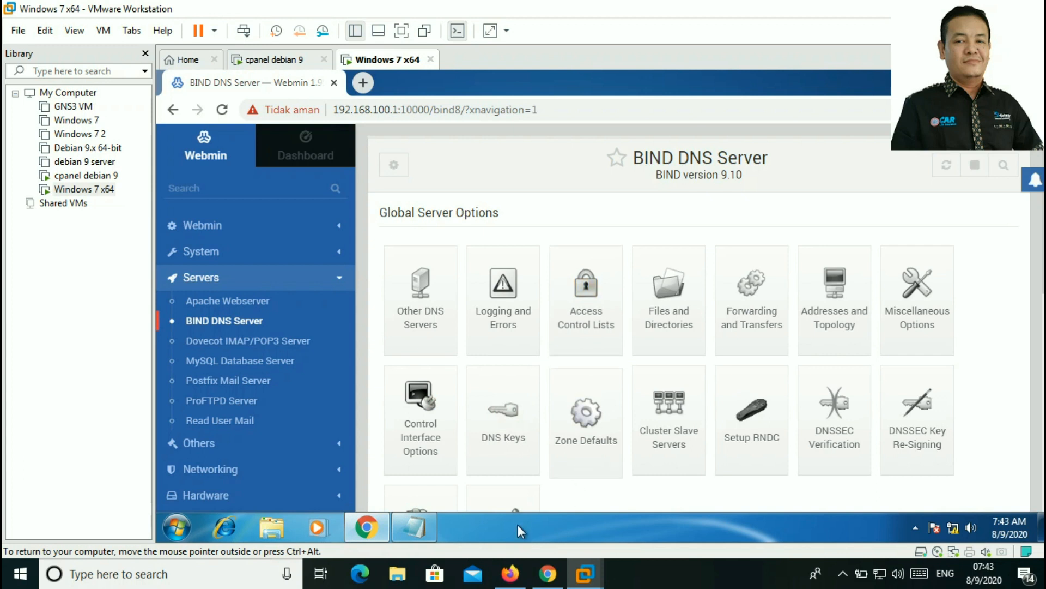
{"action": "left_click", "coordinate": [425, 532]}
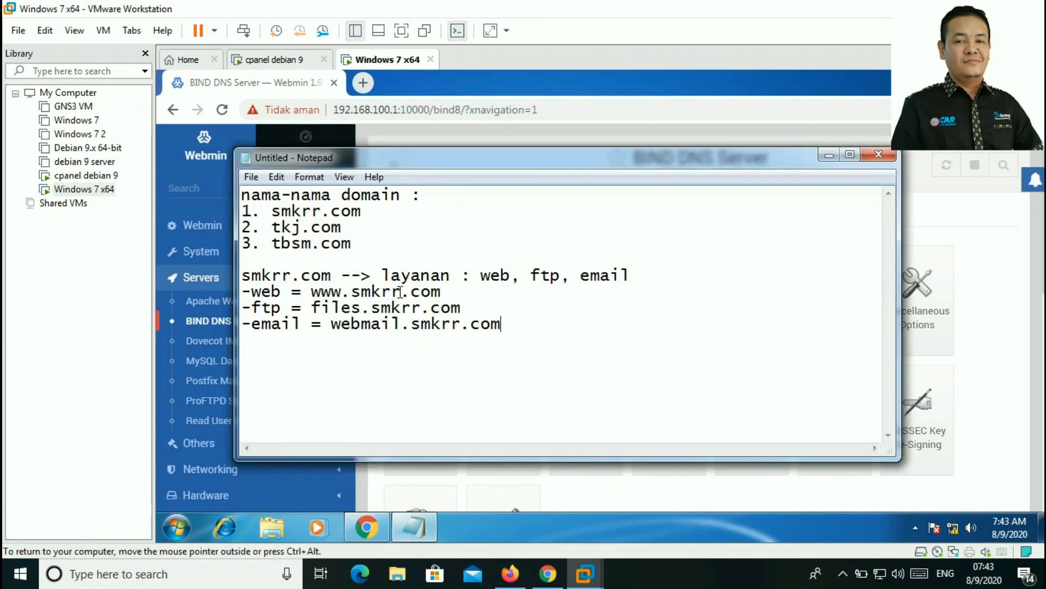
Step: Review the tkj.com, tbsm.com and smkrr.com entries in the notes, then minimize Notepad
{"action": "left_click_drag", "start_coordinate": [264, 226], "coordinate": [361, 250]}
{"action": "left_click", "coordinate": [361, 249]}
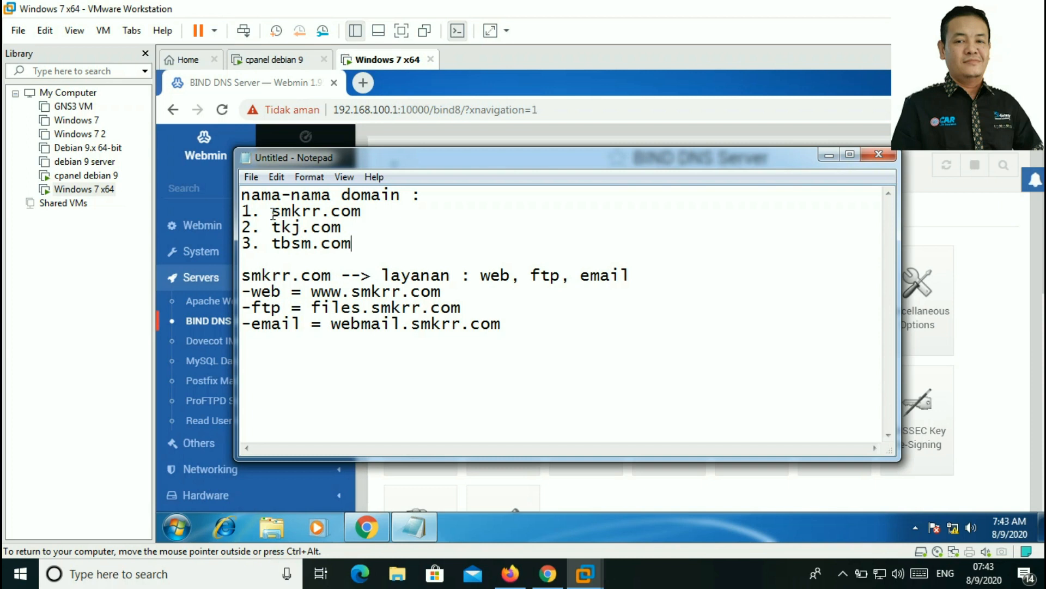
{"action": "left_click_drag", "start_coordinate": [272, 213], "coordinate": [367, 218]}
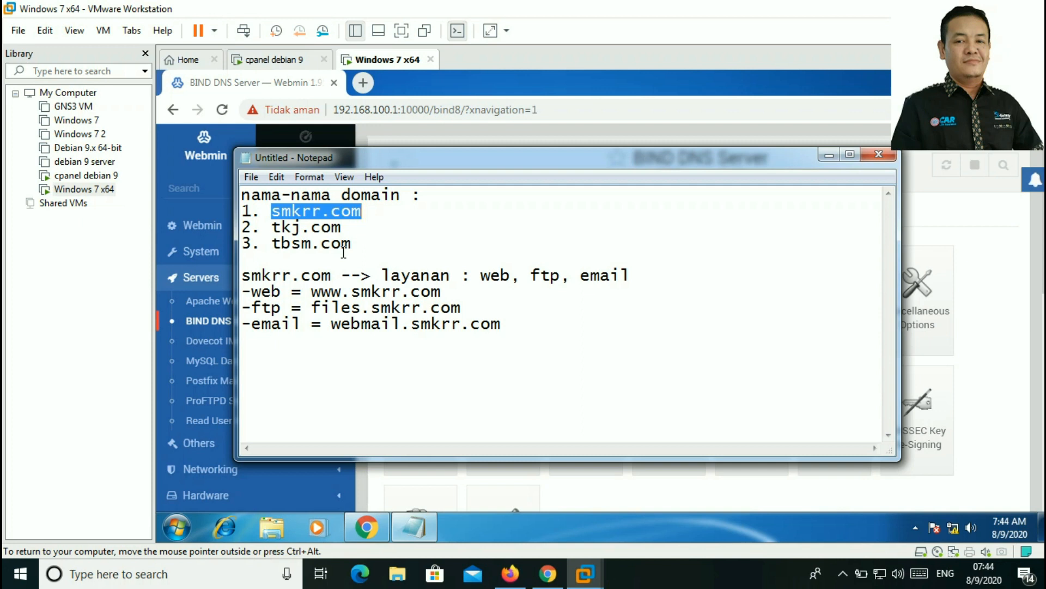
{"action": "left_click", "coordinate": [323, 227]}
{"action": "left_click", "coordinate": [828, 158]}
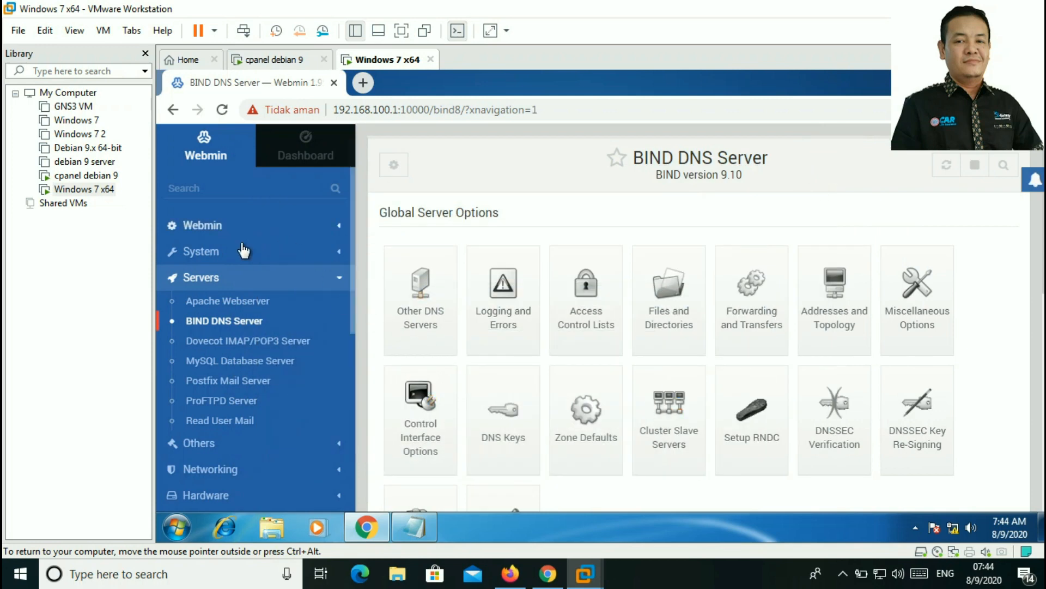
Step: Reload the BIND DNS Server page and scroll down to the zone options
{"action": "scroll", "coordinate": [234, 299], "scroll_direction": "down", "scroll_amount": 6}
{"action": "scroll", "coordinate": [605, 321], "scroll_direction": "down", "scroll_amount": 3}
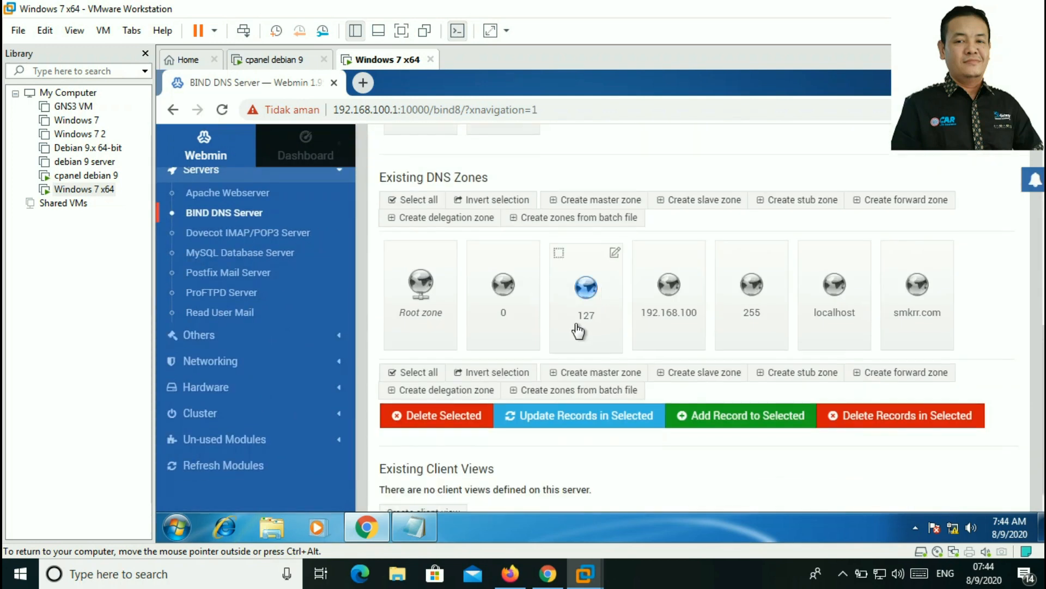
{"action": "scroll", "coordinate": [509, 311], "scroll_direction": "up", "scroll_amount": 2}
{"action": "left_click", "coordinate": [218, 216]}
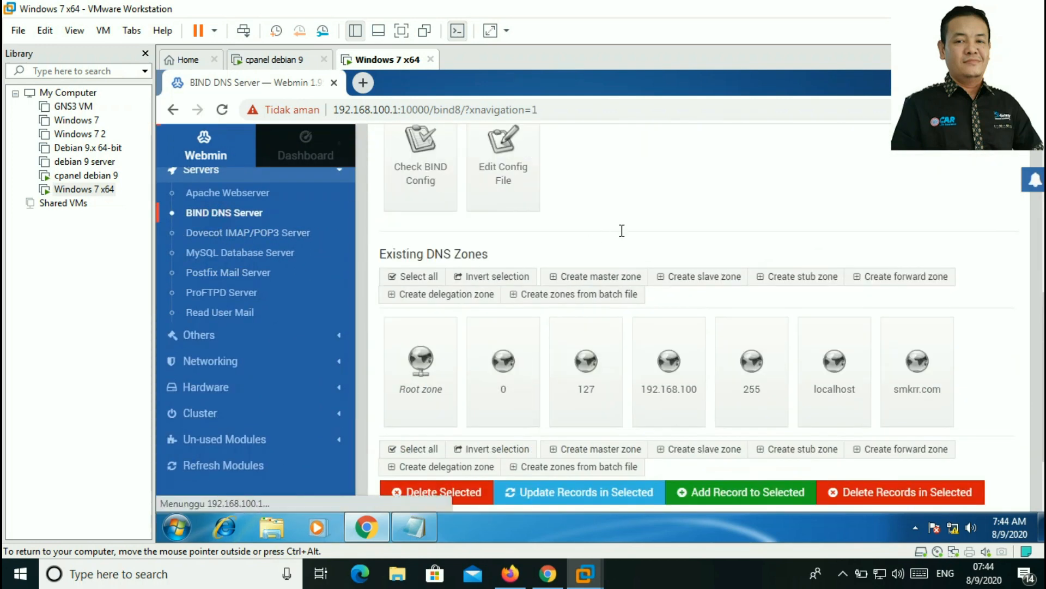
{"action": "scroll", "coordinate": [622, 240], "scroll_direction": "down", "scroll_amount": 3}
{"action": "scroll", "coordinate": [621, 256], "scroll_direction": "down", "scroll_amount": 3}
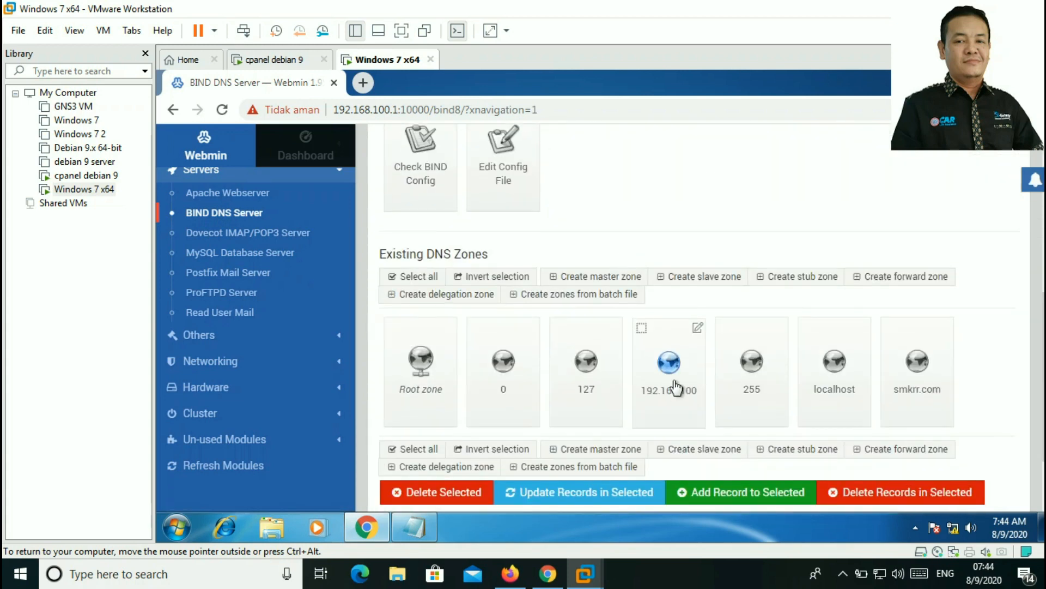
Step: Create master zone tkj.com with master server ns.tkj.com and the admin e-mail address
{"action": "left_click", "coordinate": [622, 275]}
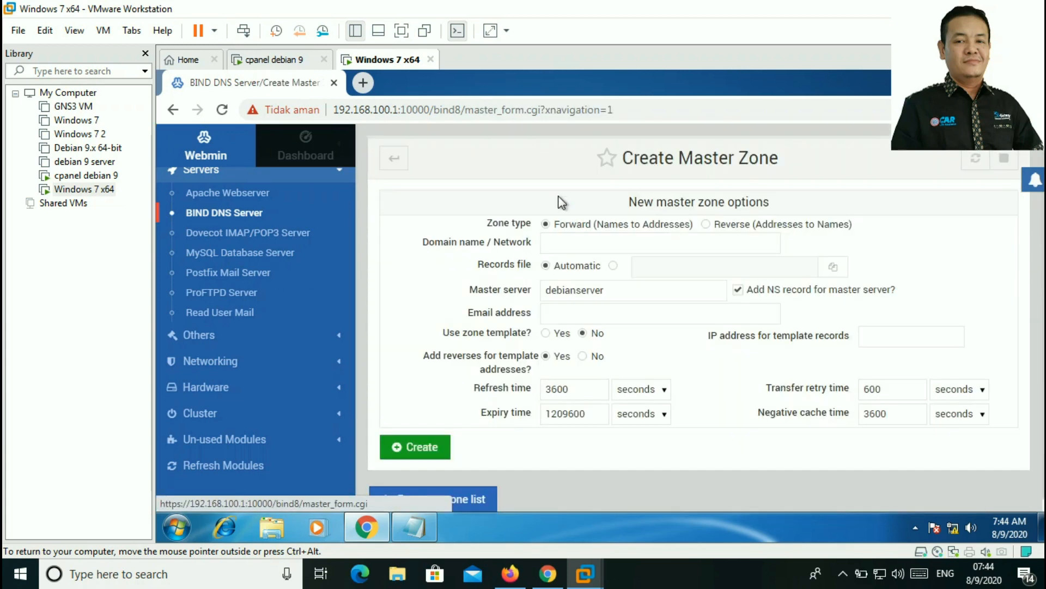
{"action": "left_click", "coordinate": [600, 249]}
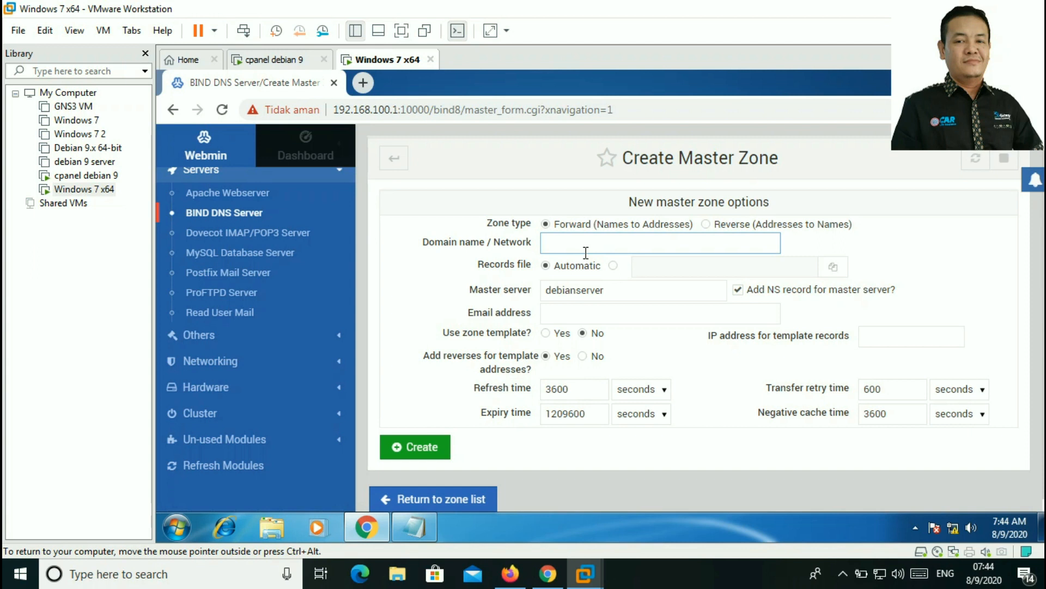
{"action": "type", "text": "tkj.com"}
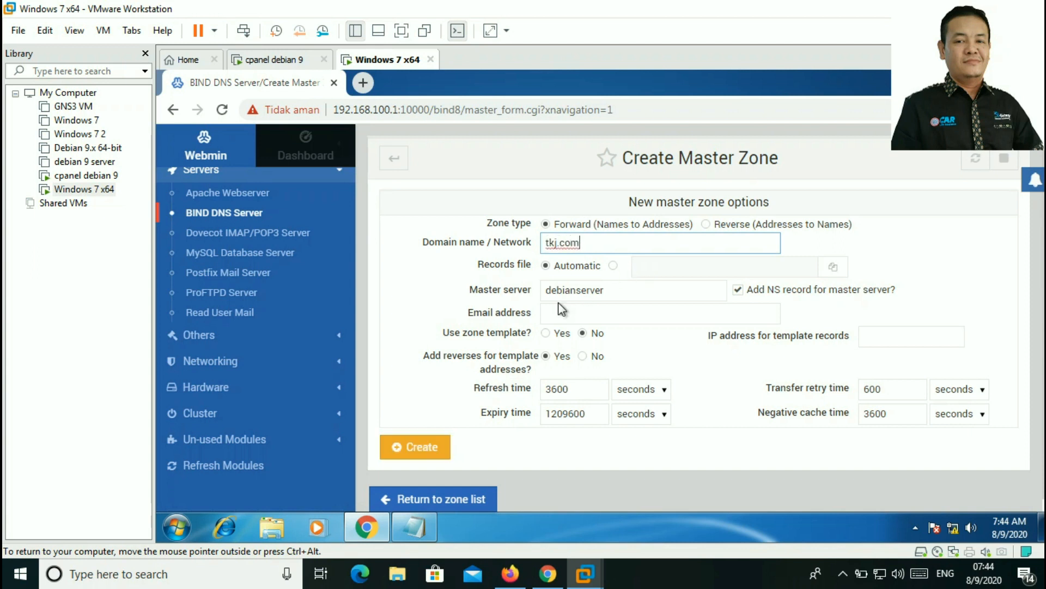
{"action": "left_click", "coordinate": [563, 291]}
{"action": "key", "text": "ctrl+a"}
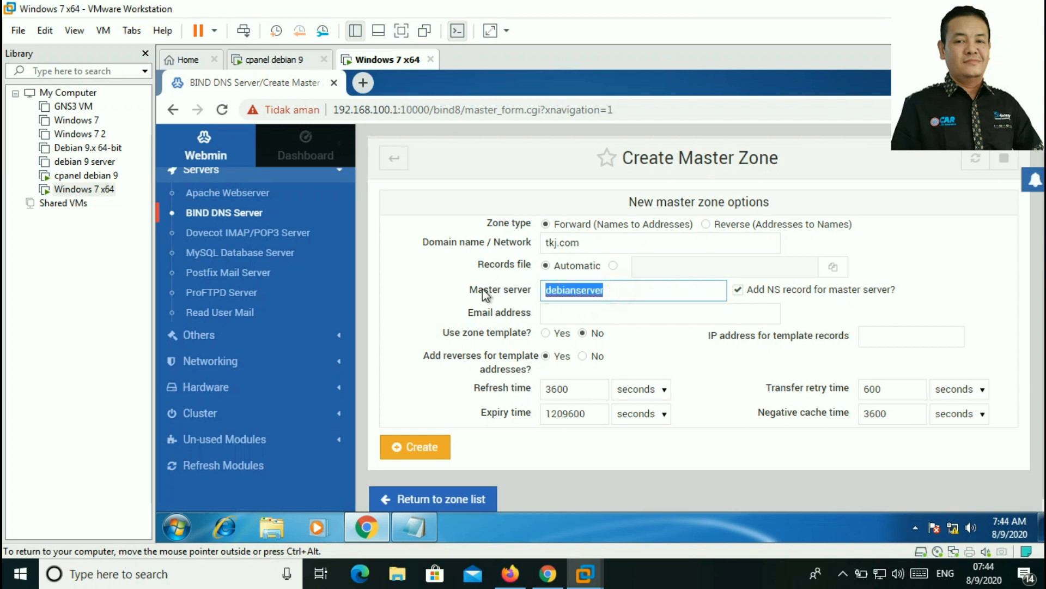
{"action": "type", "text": "ns."}
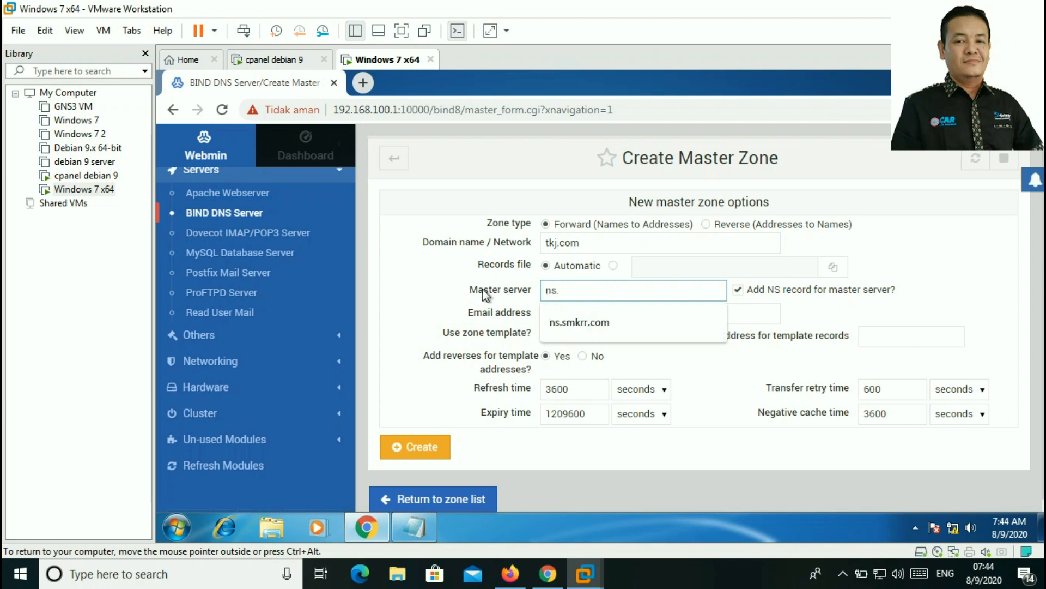
{"action": "type", "text": "tkj.com"}
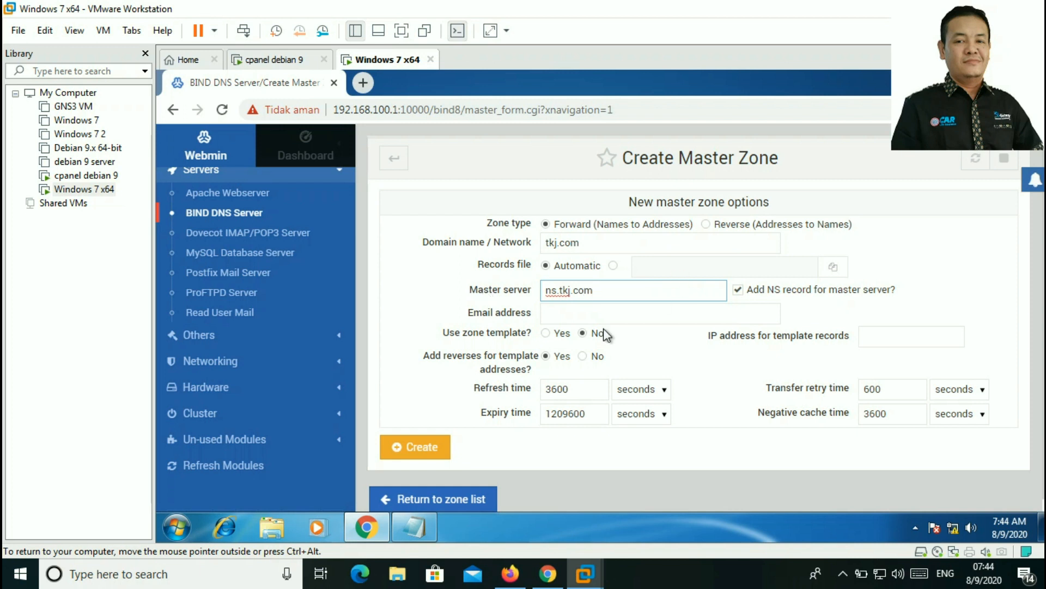
{"action": "left_click", "coordinate": [613, 314]}
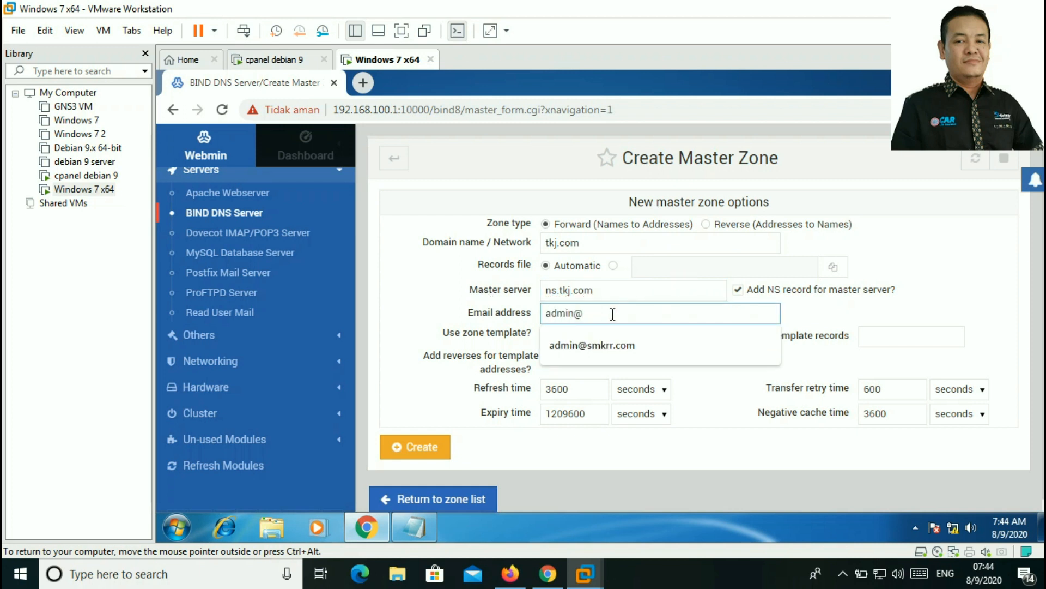
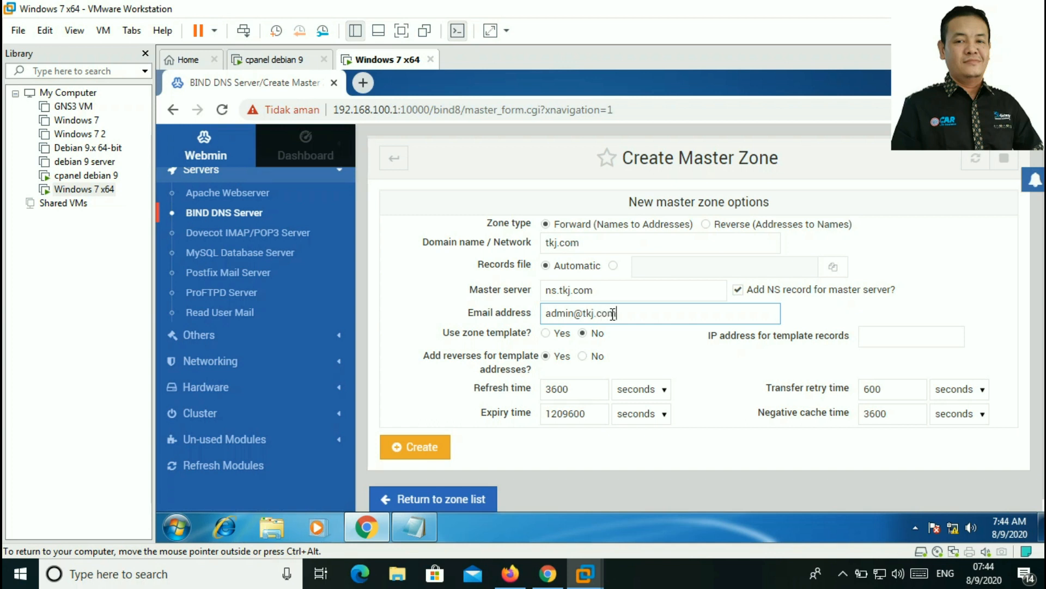
{"action": "left_click", "coordinate": [408, 451]}
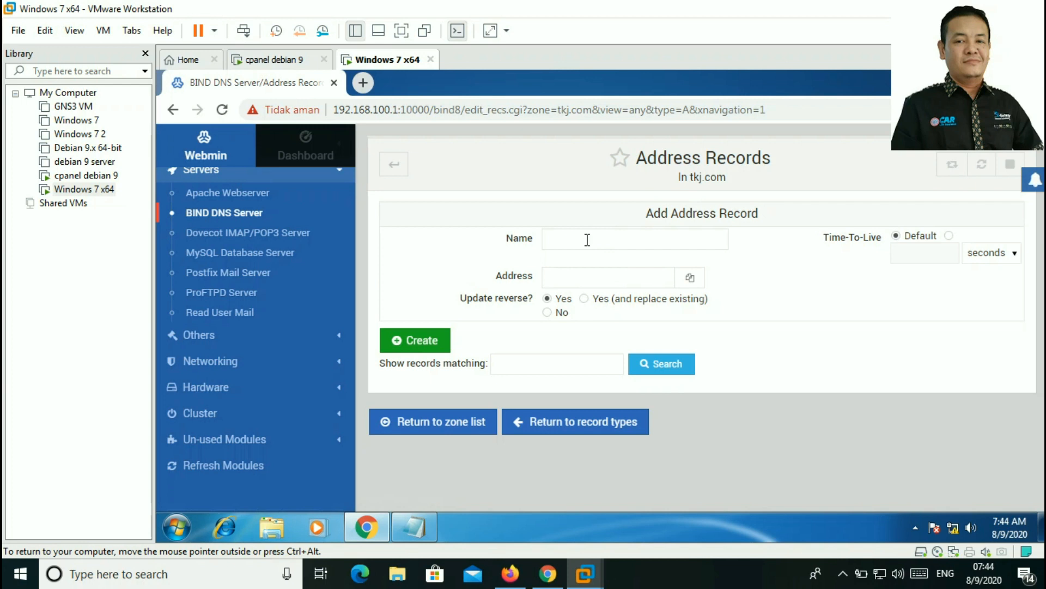
Step: Add A records ns and www, both at 192.168.100.10
{"action": "left_click", "coordinate": [587, 240]}
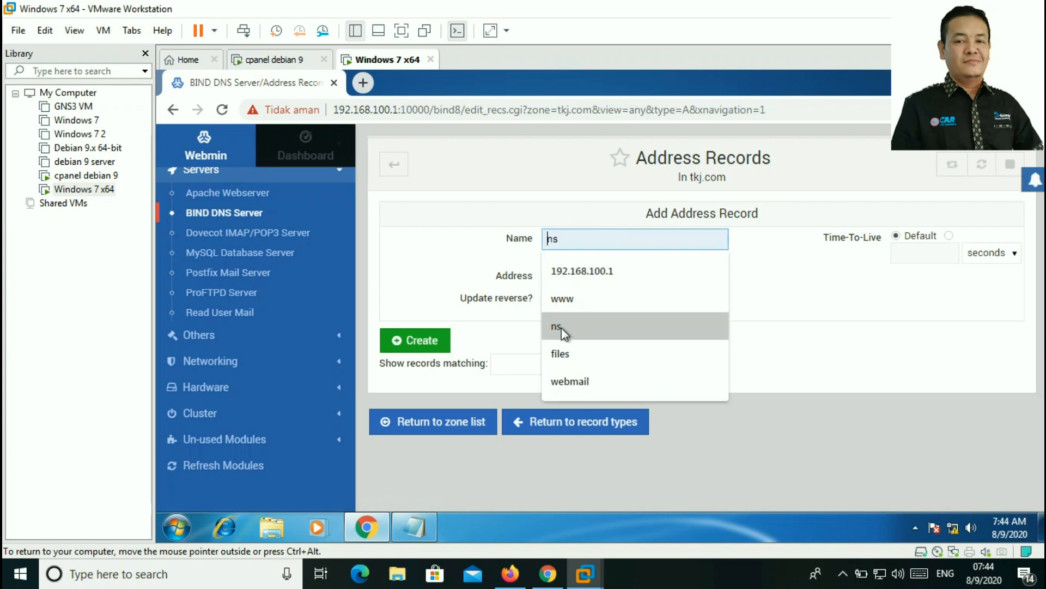
{"action": "left_click", "coordinate": [561, 327]}
{"action": "left_click", "coordinate": [600, 272]}
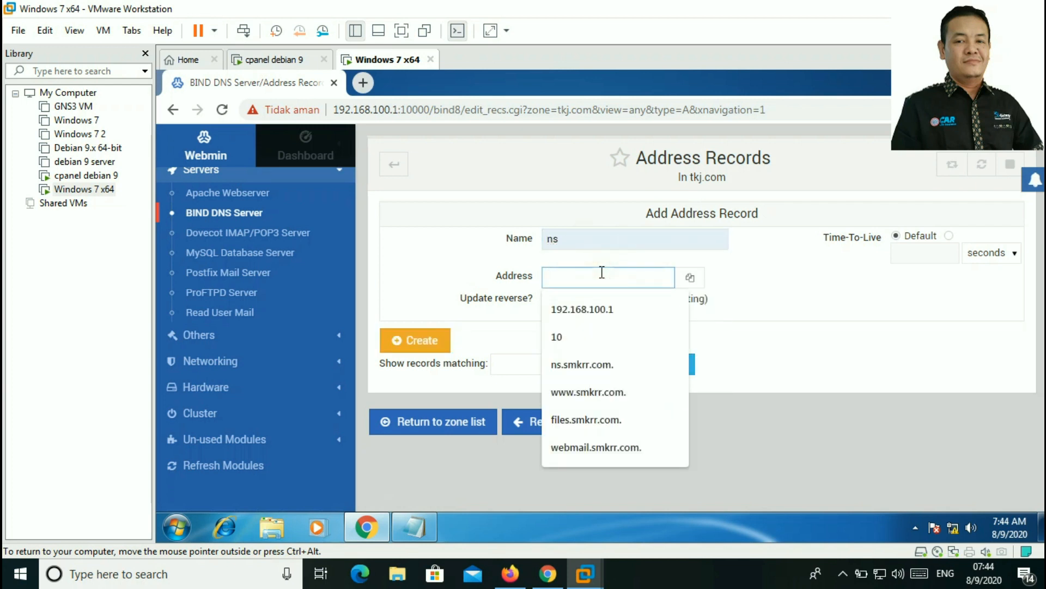
{"action": "left_click", "coordinate": [607, 313]}
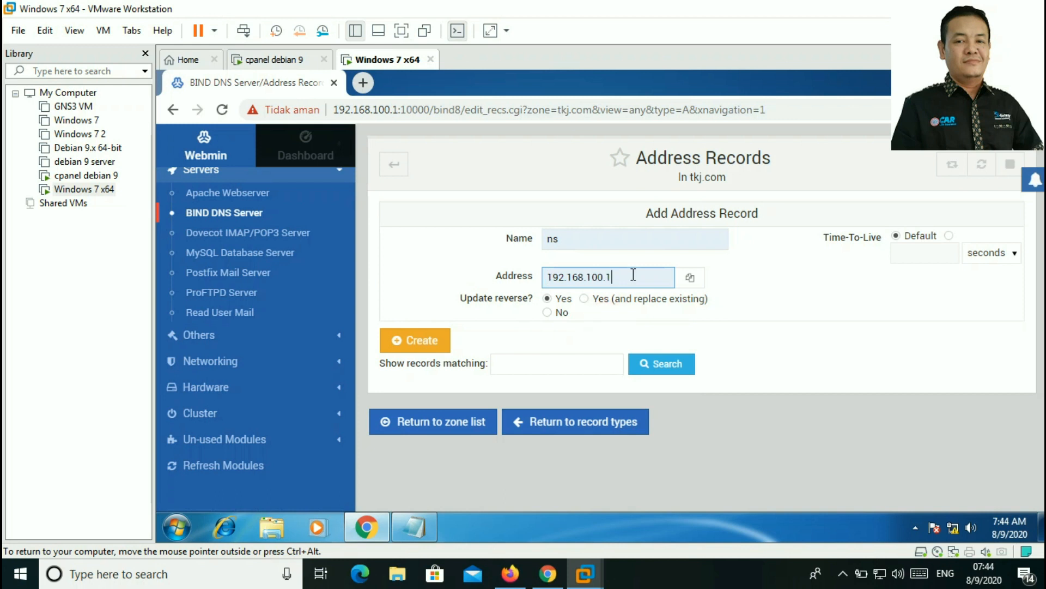
{"action": "type", "text": "0"}
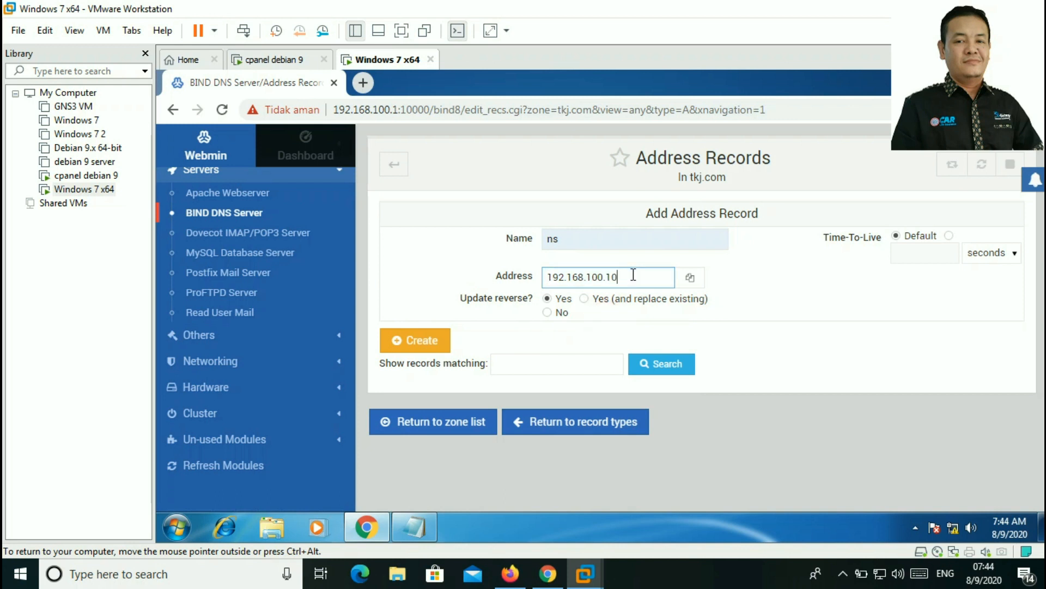
{"action": "left_click", "coordinate": [439, 342]}
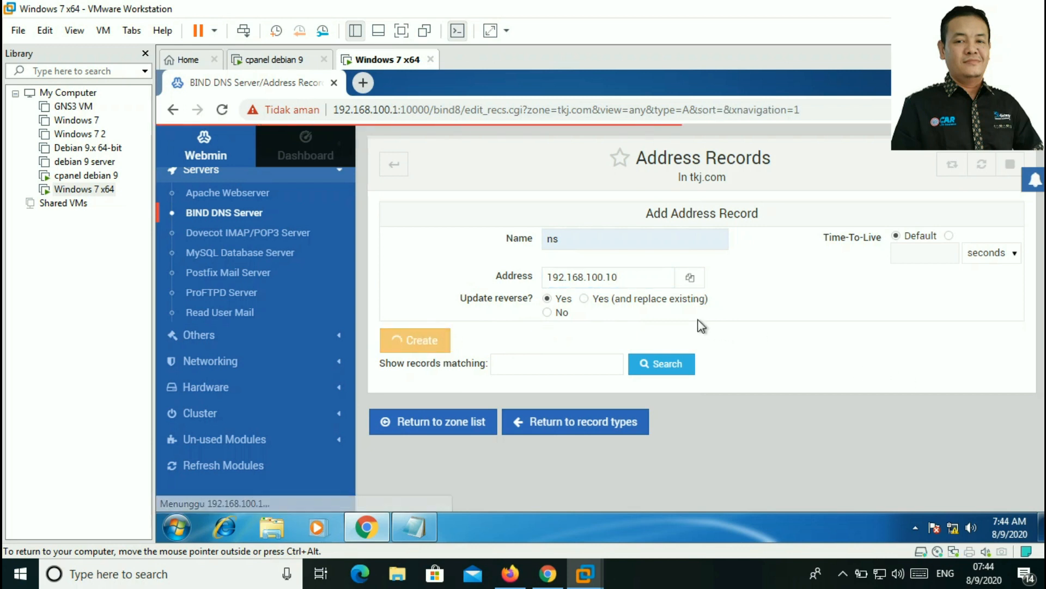
{"action": "left_click", "coordinate": [594, 242]}
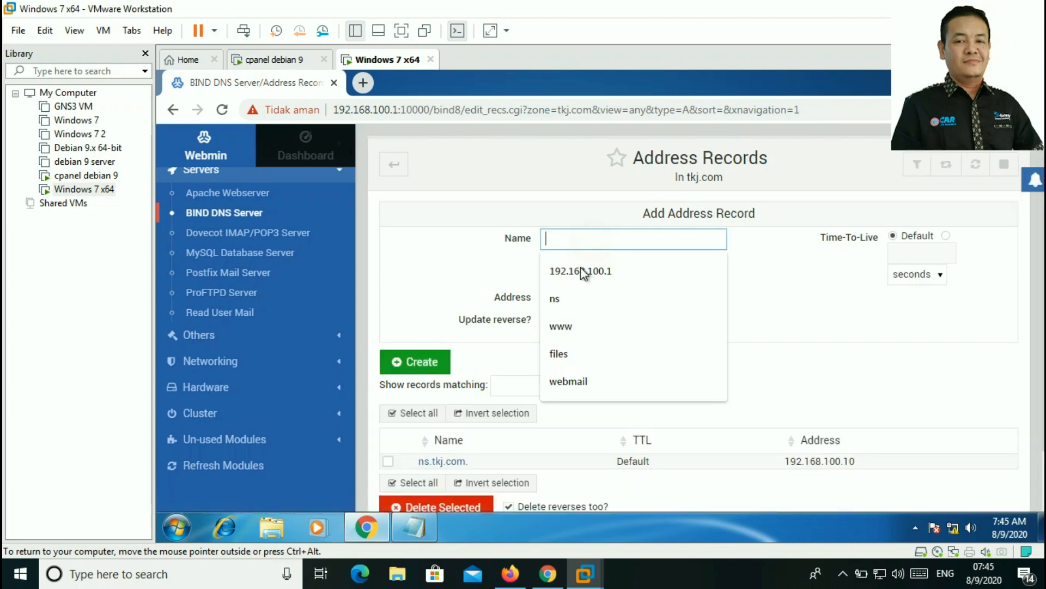
{"action": "left_click", "coordinate": [568, 319]}
{"action": "left_click", "coordinate": [596, 294]}
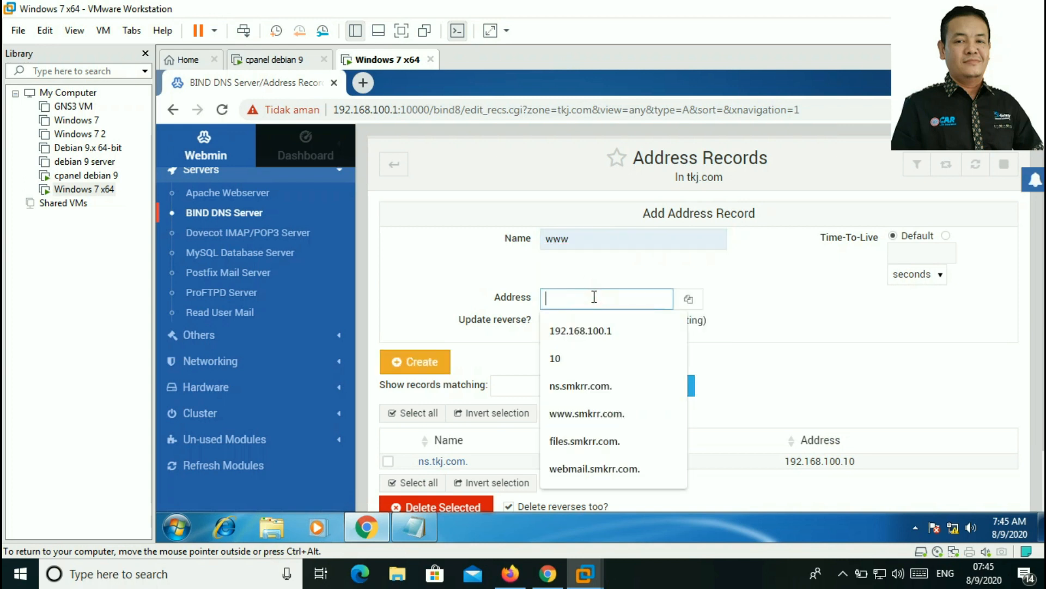
{"action": "left_click", "coordinate": [593, 330]}
{"action": "type", "text": "00.10"}
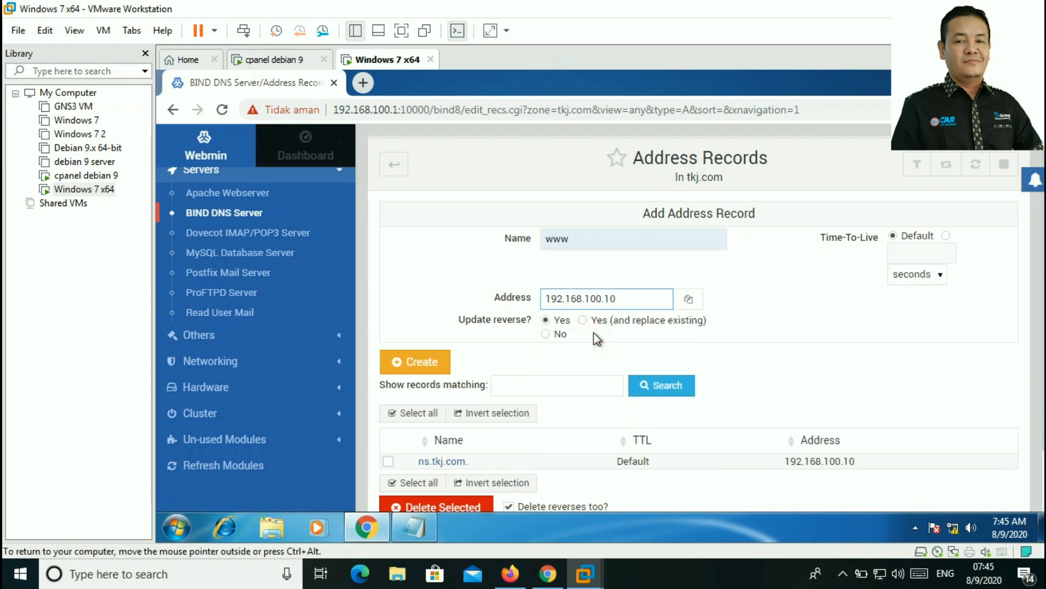
{"action": "left_click", "coordinate": [432, 361]}
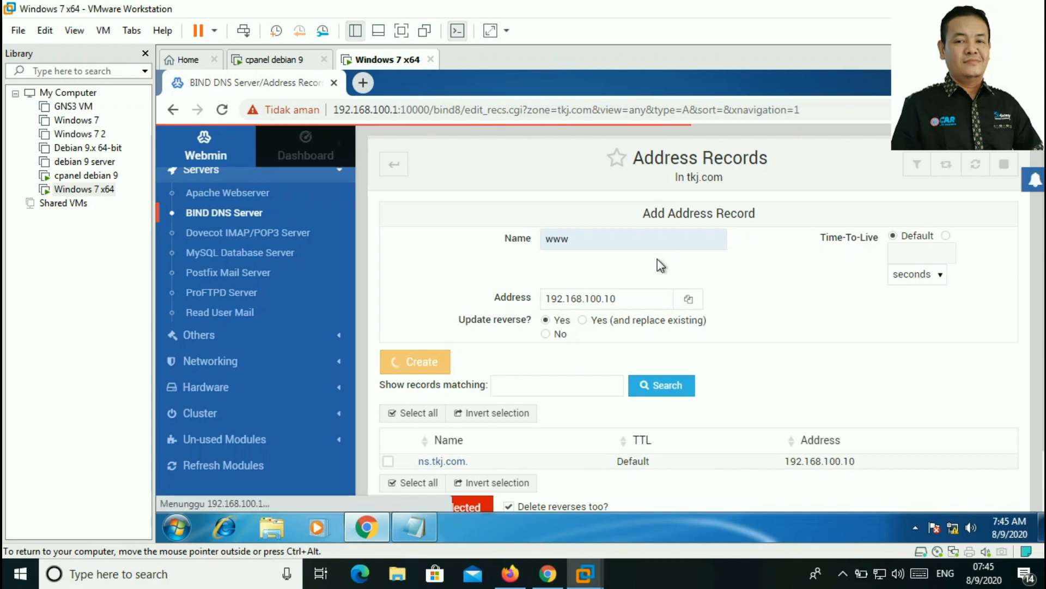
Step: Add A records files and webmail at 192.168.100.10, then go back to record types
{"action": "left_click", "coordinate": [593, 238]}
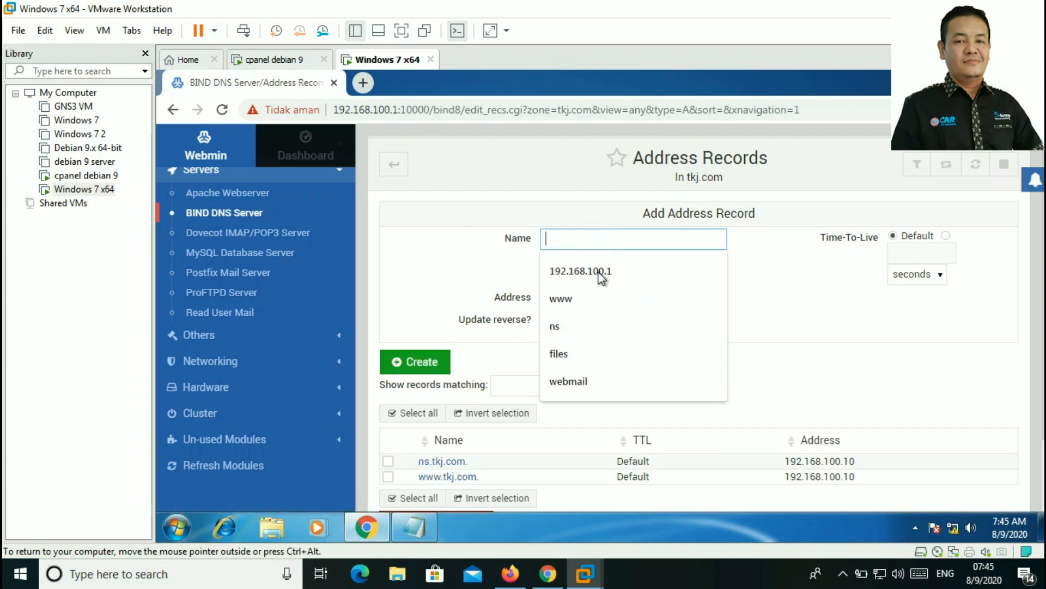
{"action": "left_click", "coordinate": [582, 354]}
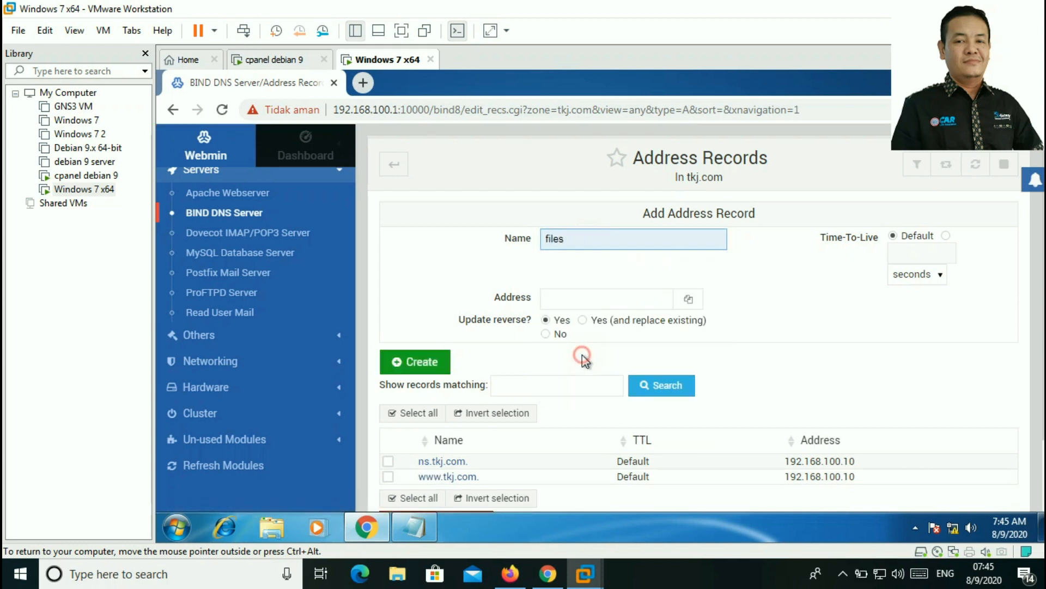
{"action": "left_click", "coordinate": [577, 294]}
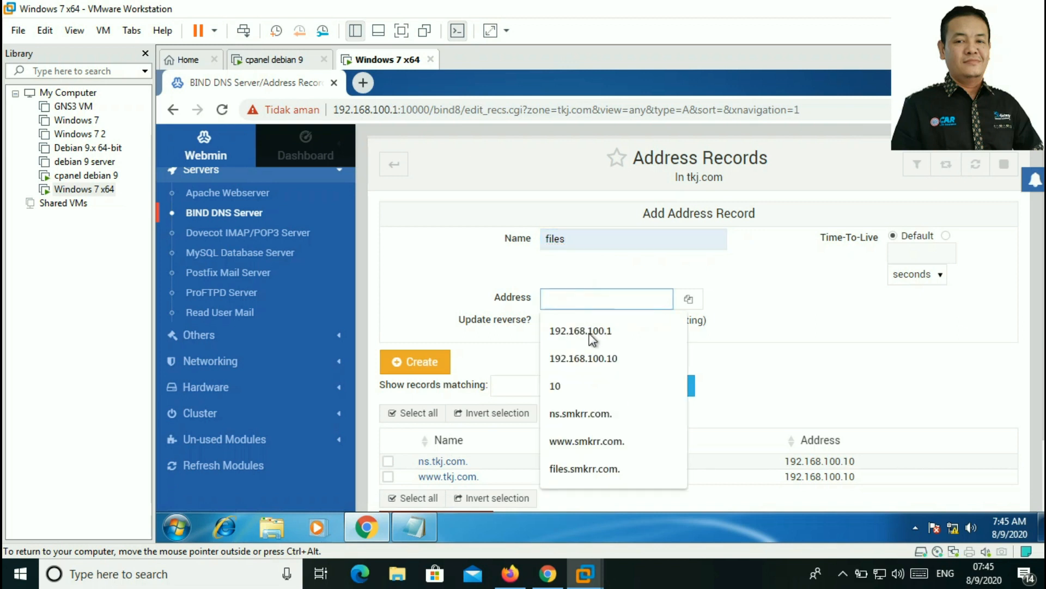
{"action": "left_click", "coordinate": [604, 359]}
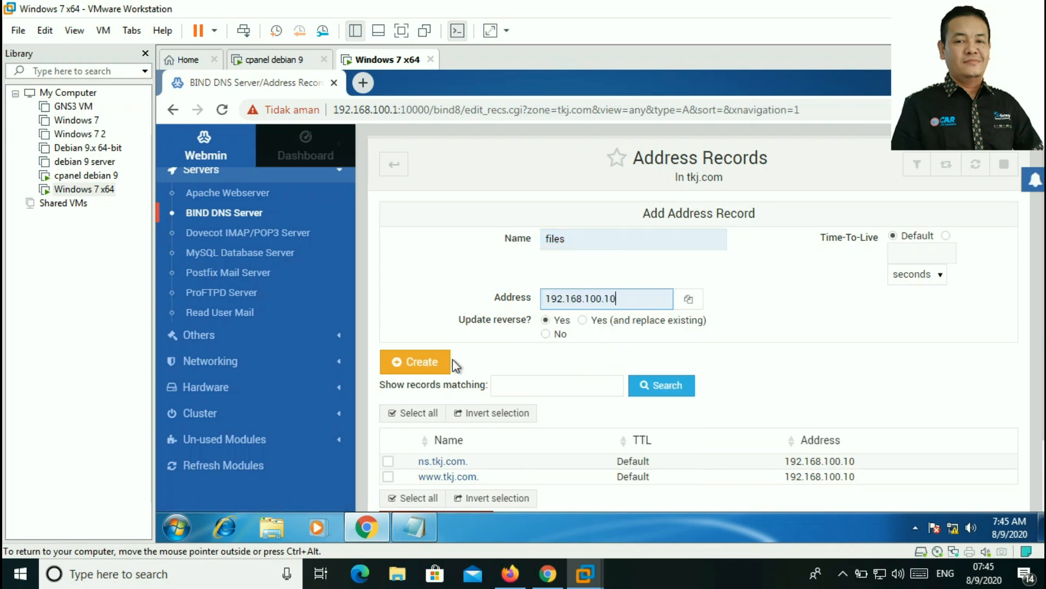
{"action": "left_click", "coordinate": [439, 365]}
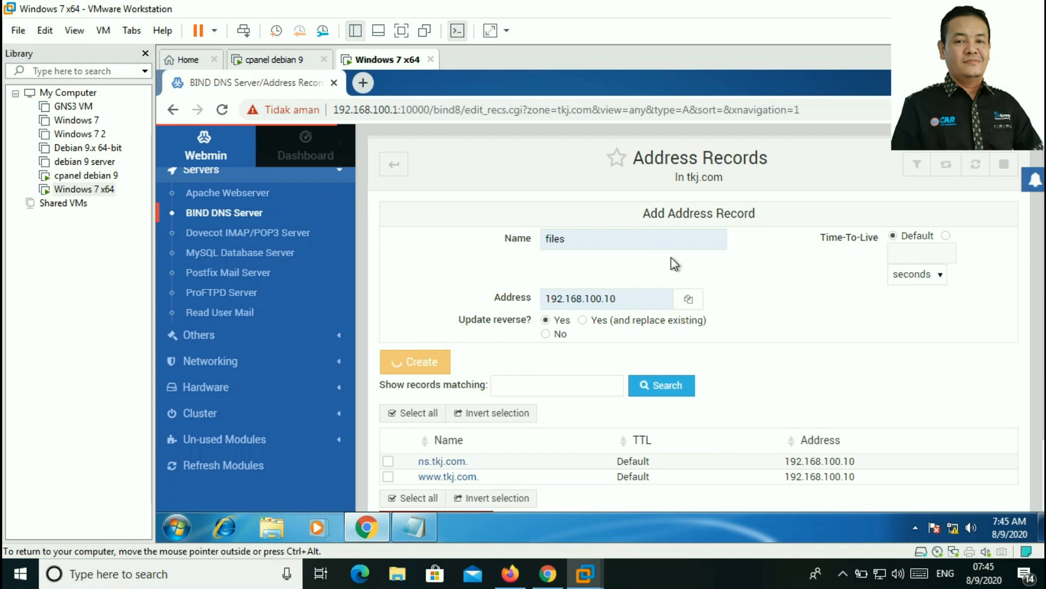
{"action": "left_click", "coordinate": [620, 241]}
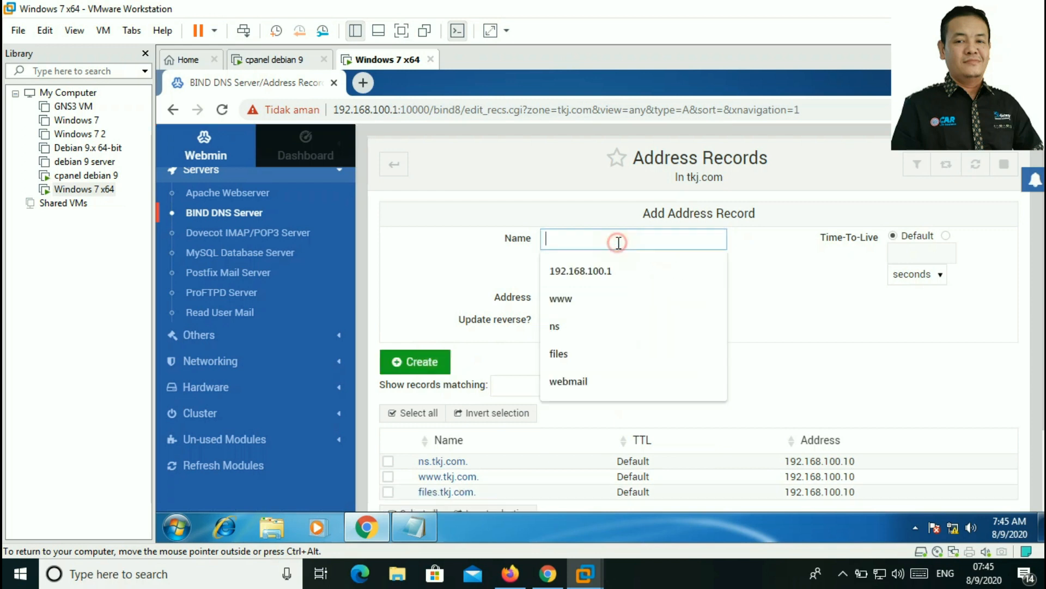
{"action": "left_click", "coordinate": [578, 382]}
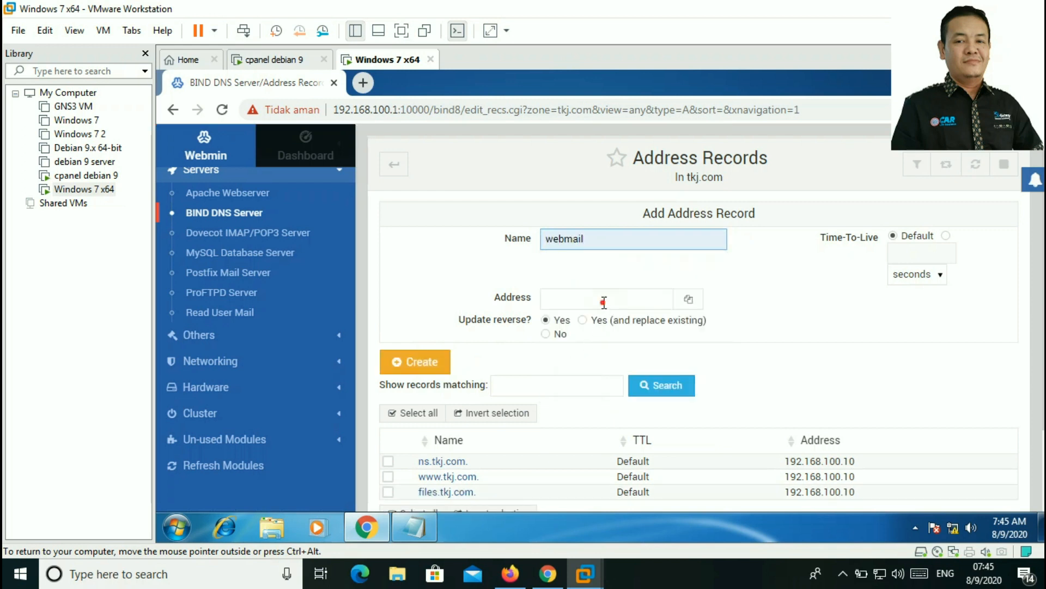
{"action": "left_click", "coordinate": [603, 302]}
{"action": "left_click", "coordinate": [583, 358]}
{"action": "left_click", "coordinate": [430, 363]}
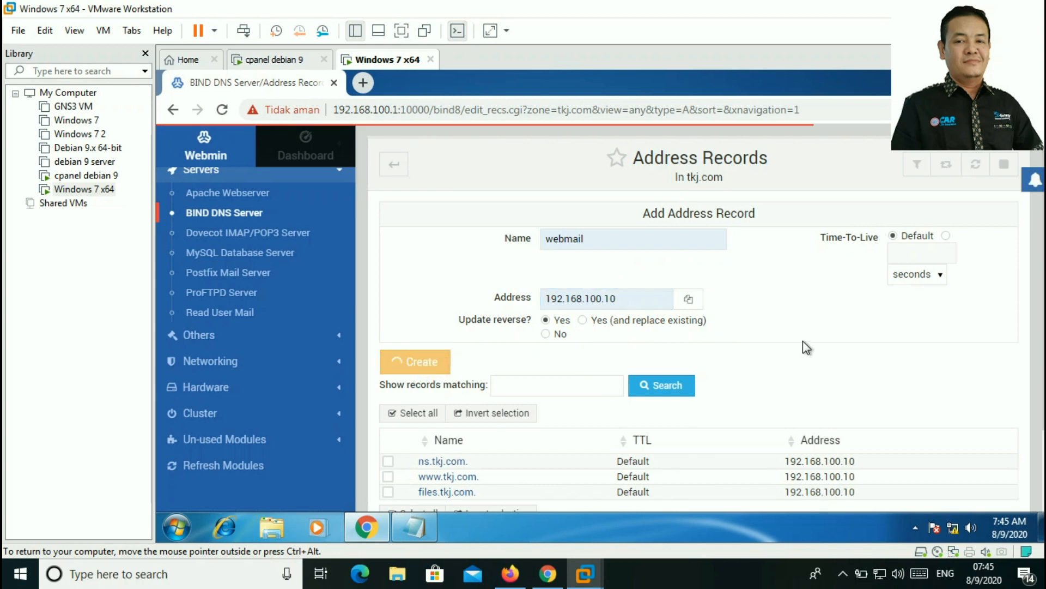
{"action": "scroll", "coordinate": [816, 319], "scroll_direction": "down", "scroll_amount": 2}
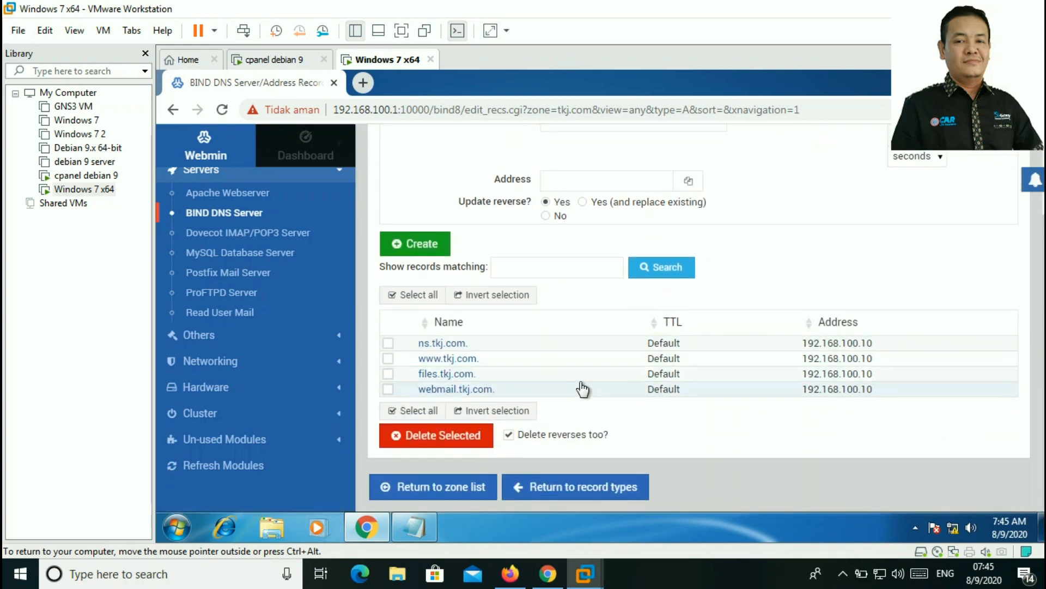
{"action": "left_click", "coordinate": [575, 491]}
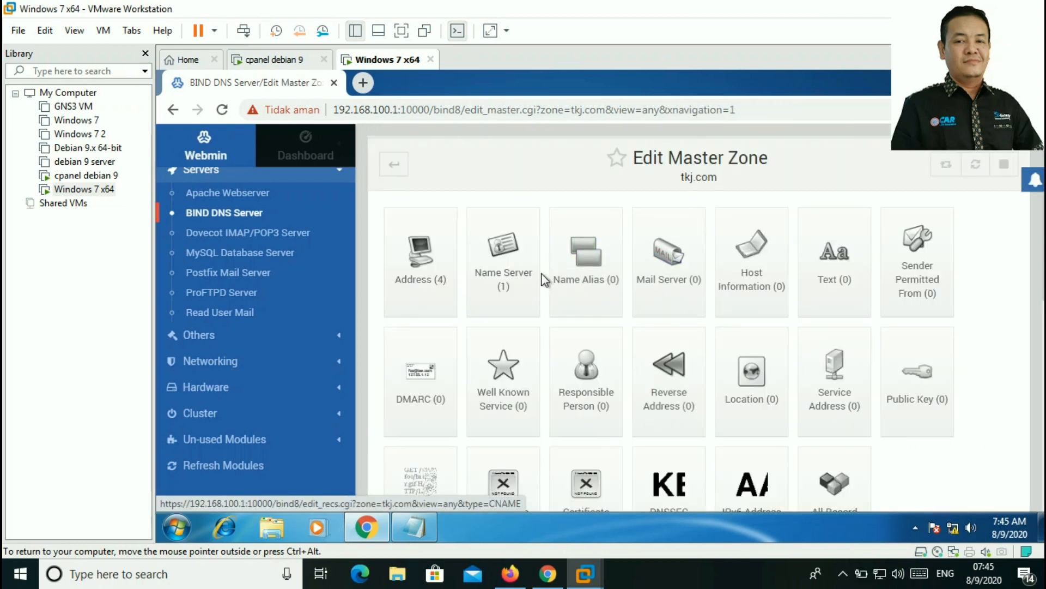
Step: Add an MX record for tkj.com pointing to mx.tkj.com with priority 10
{"action": "left_click", "coordinate": [681, 270]}
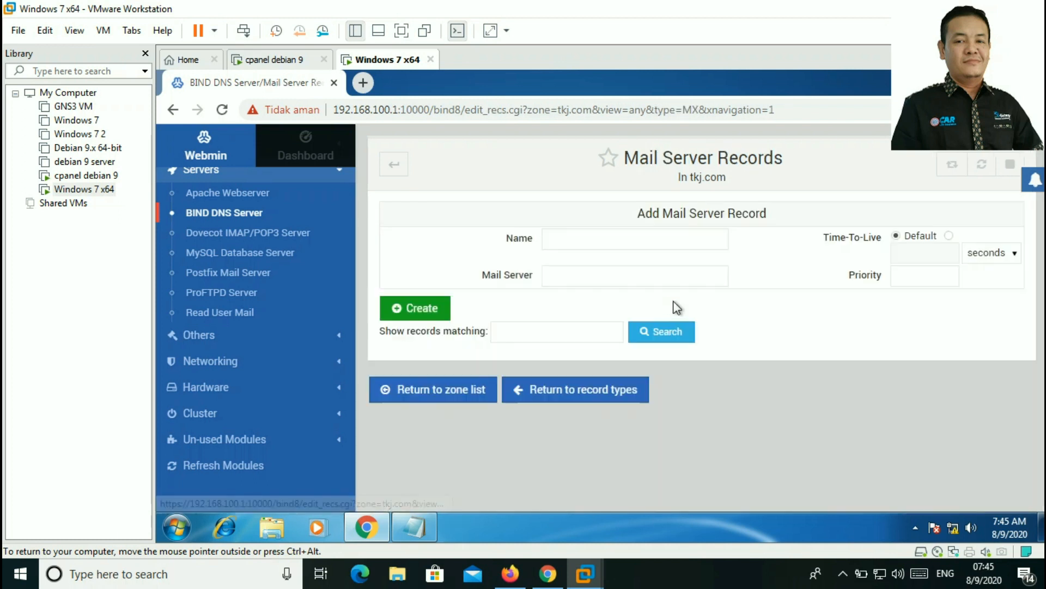
{"action": "left_click", "coordinate": [575, 275]}
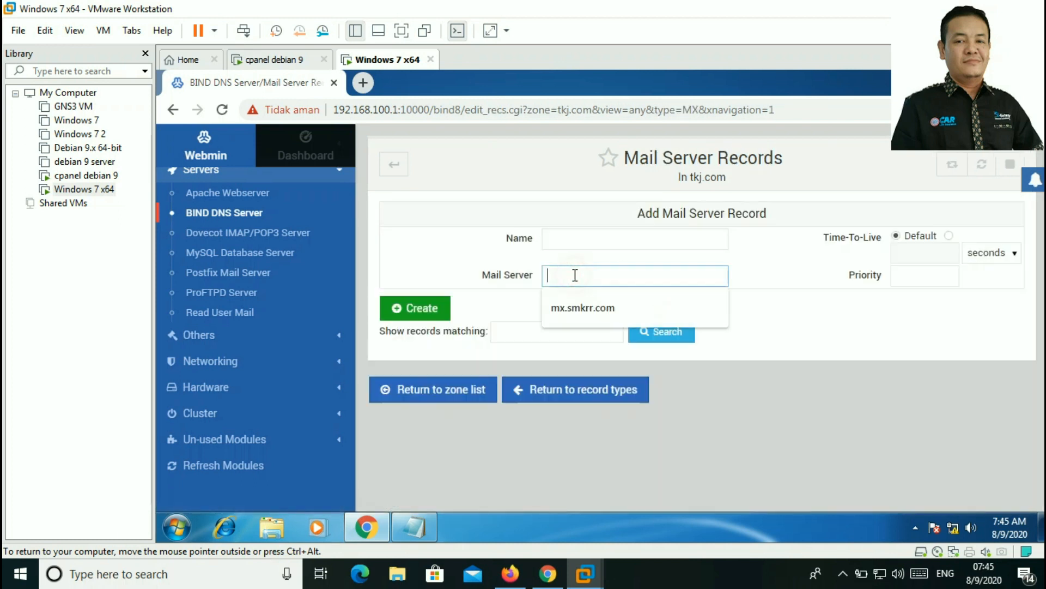
{"action": "left_click", "coordinate": [576, 314]}
{"action": "key", "text": "BackSpace"}
{"action": "key", "text": "BackSpace"}
{"action": "key", "text": "BackSpace"}
{"action": "key", "text": "BackSpace"}
{"action": "key", "text": "BackSpace"}
{"action": "key", "text": "BackSpace"}
{"action": "key", "text": "BackSpace"}
{"action": "key", "text": "BackSpace"}
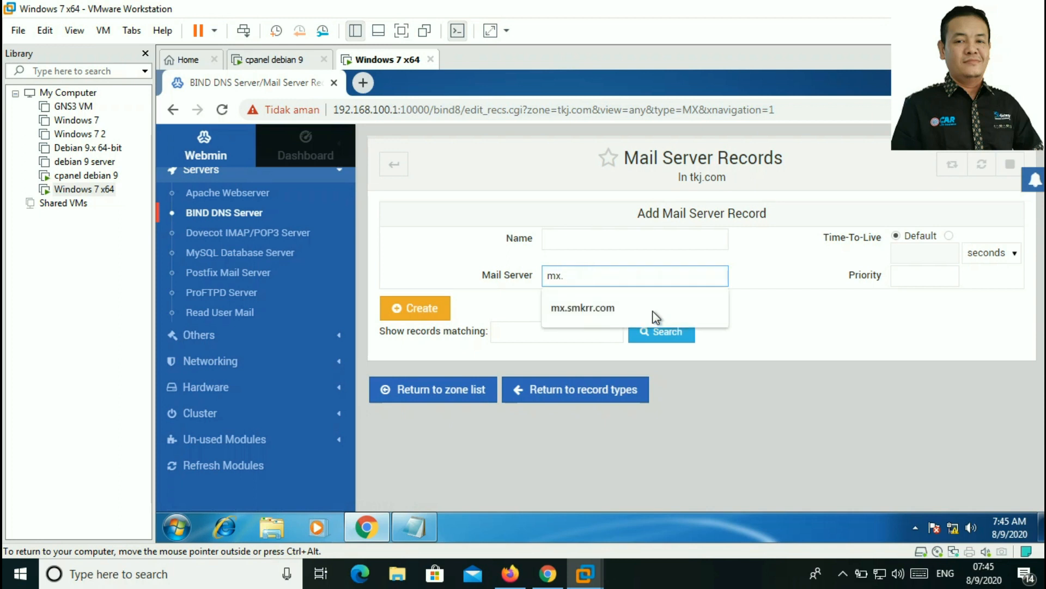
{"action": "type", "text": "tkj.com"}
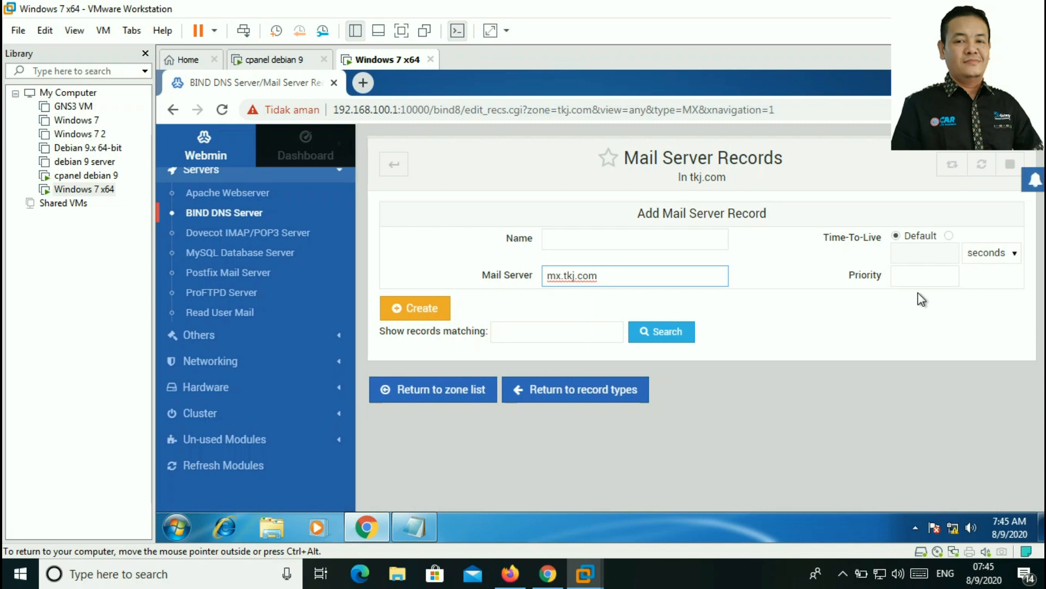
{"action": "left_click", "coordinate": [909, 278]}
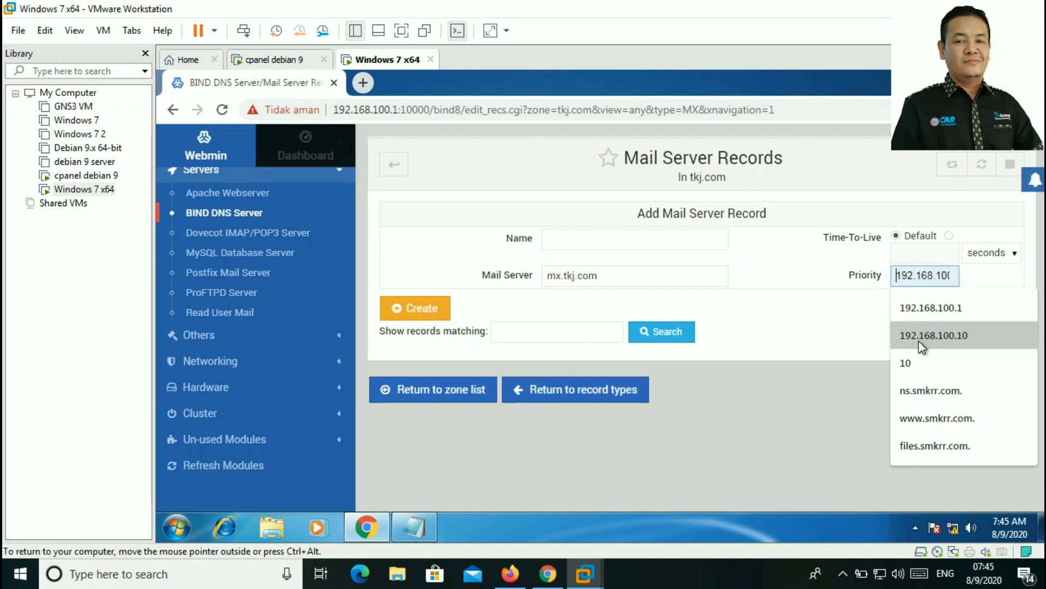
{"action": "left_click", "coordinate": [915, 364]}
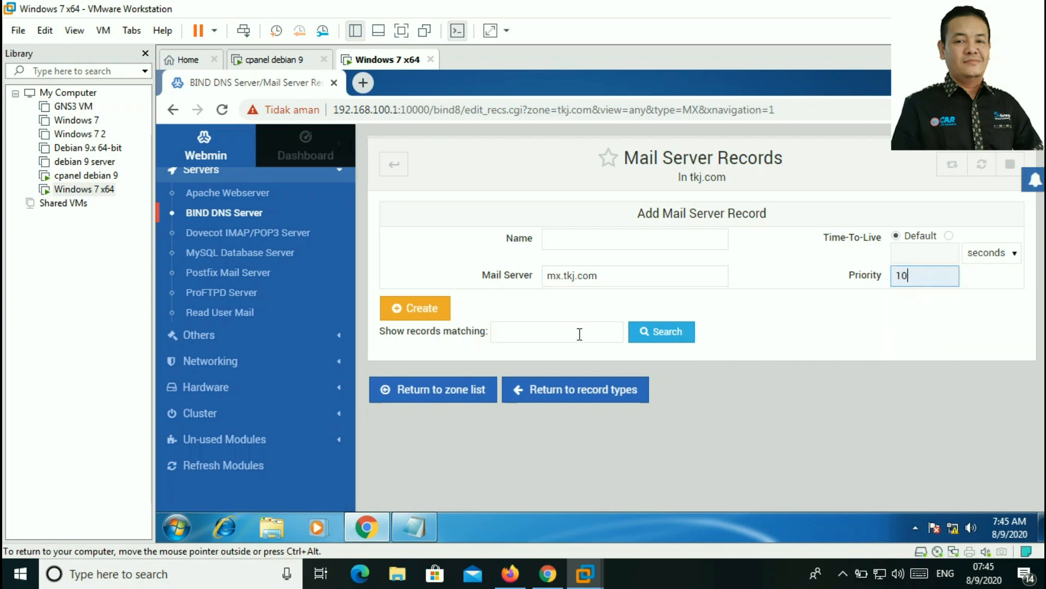
{"action": "left_click", "coordinate": [431, 310]}
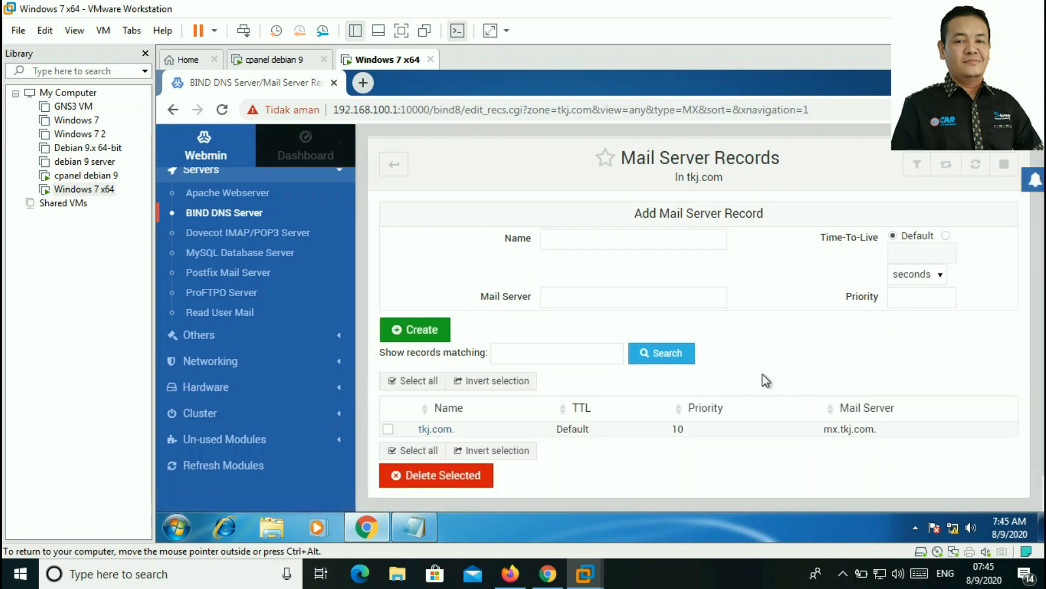
{"action": "scroll", "coordinate": [545, 421], "scroll_direction": "down", "scroll_amount": 2}
Step: Inspect the tkj.com zone records file, then go back to the DNS zone list
{"action": "left_click", "coordinate": [594, 486]}
{"action": "scroll", "coordinate": [565, 279], "scroll_direction": "down", "scroll_amount": 6}
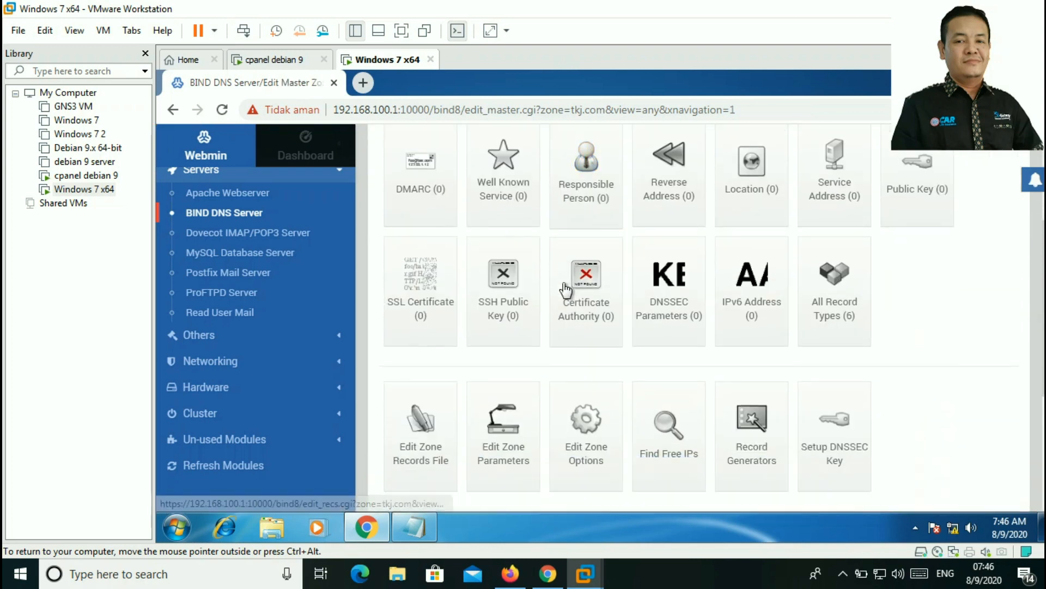
{"action": "scroll", "coordinate": [561, 305], "scroll_direction": "up", "scroll_amount": 8}
{"action": "scroll", "coordinate": [561, 309], "scroll_direction": "down", "scroll_amount": 8}
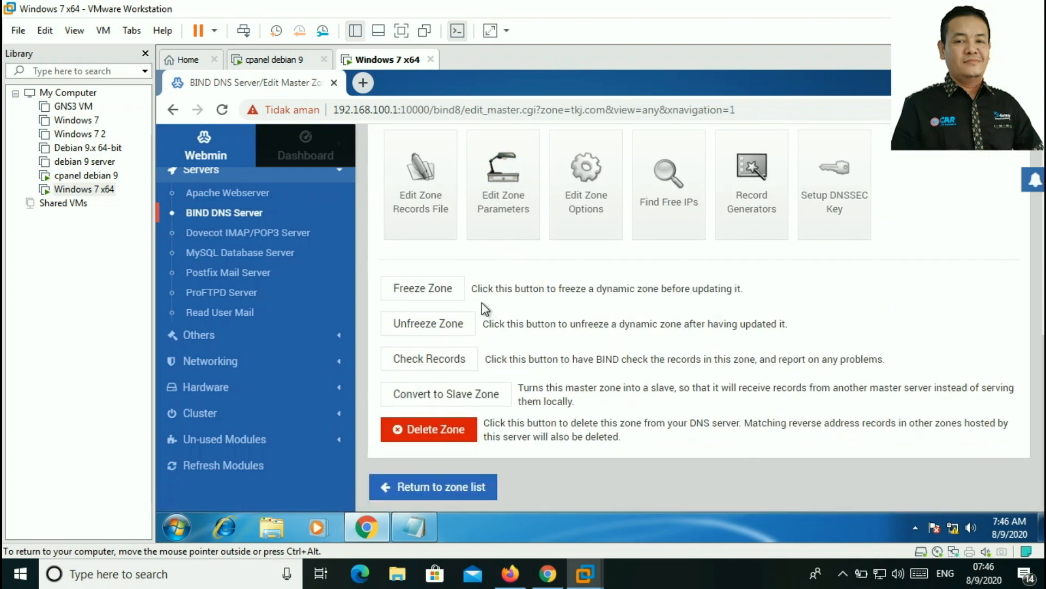
{"action": "left_click", "coordinate": [417, 172]}
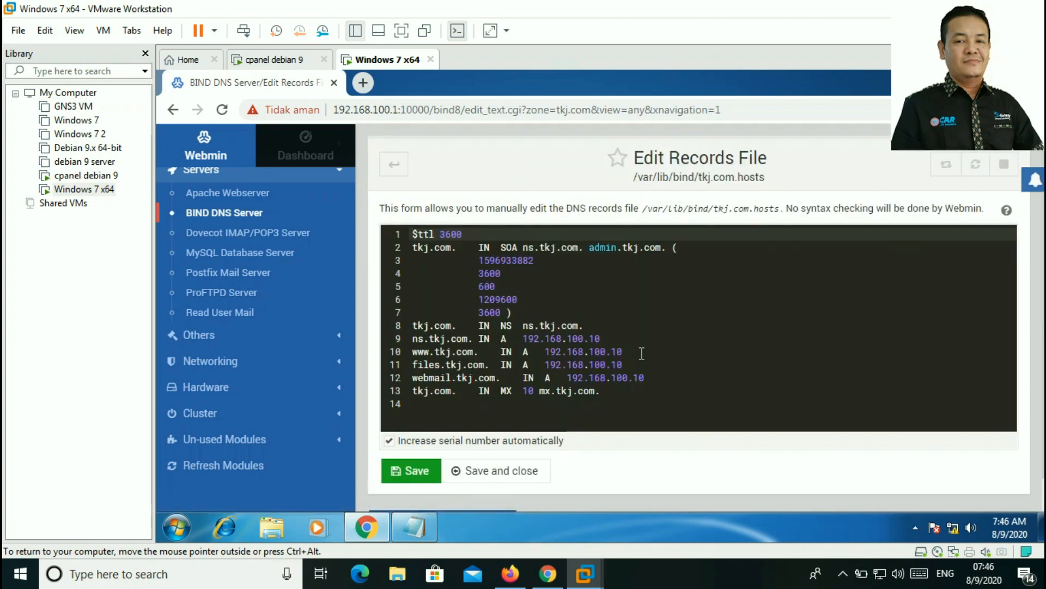
{"action": "scroll", "coordinate": [554, 430], "scroll_direction": "down", "scroll_amount": 1}
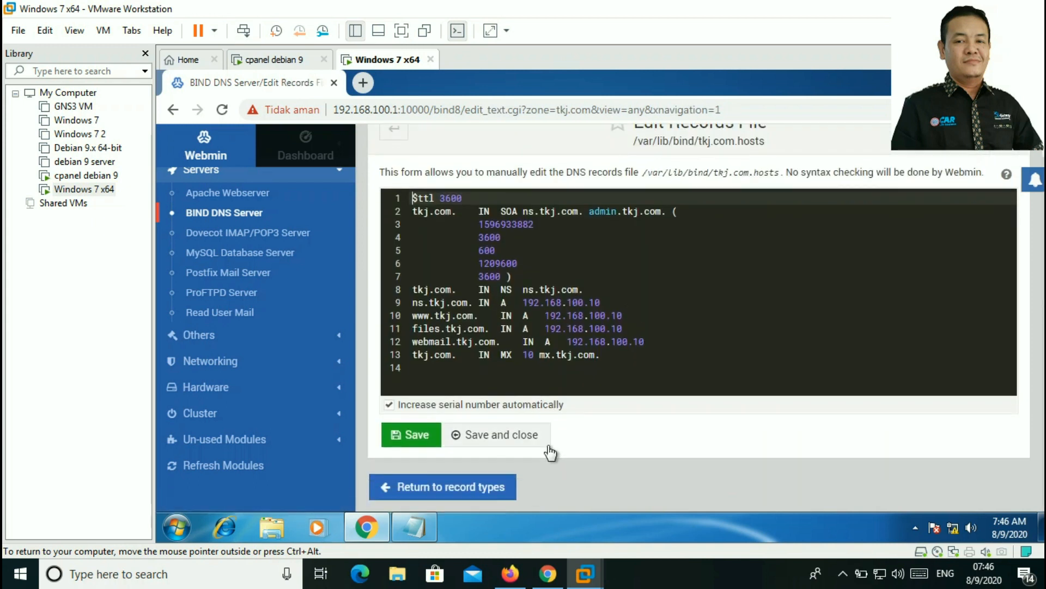
{"action": "left_click", "coordinate": [474, 489]}
{"action": "scroll", "coordinate": [605, 406], "scroll_direction": "down", "scroll_amount": 10}
{"action": "left_click", "coordinate": [459, 497]}
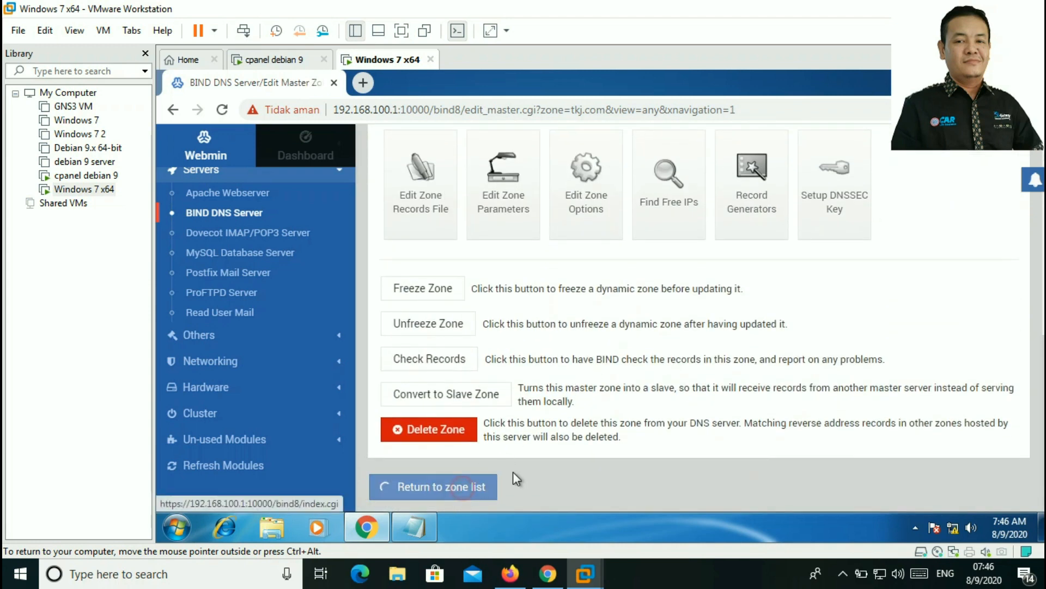
{"action": "scroll", "coordinate": [664, 357], "scroll_direction": "down", "scroll_amount": 5}
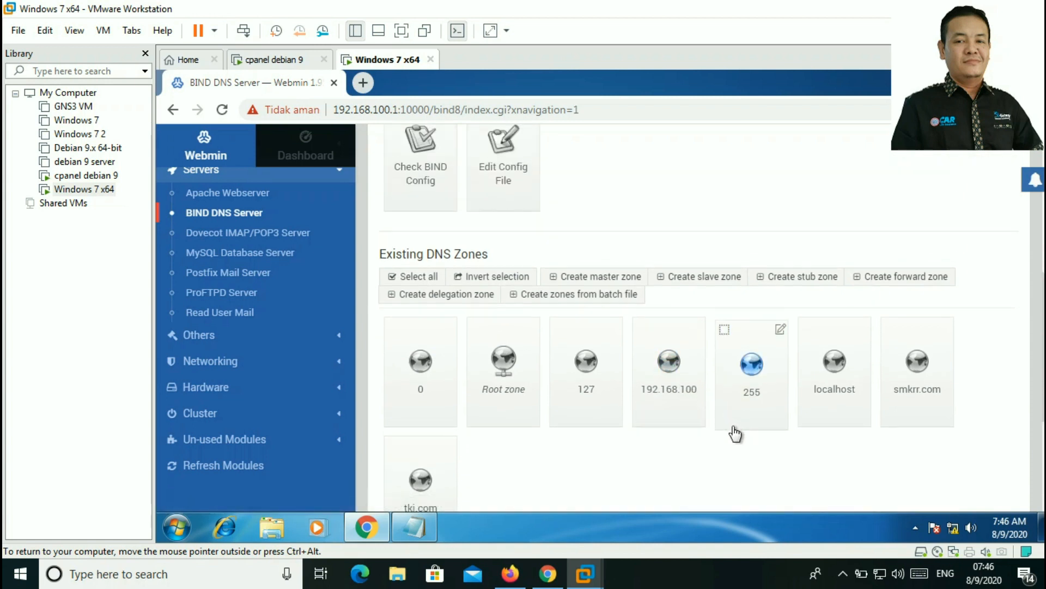
Step: Try to create reverse master zone 192.168.100 with master server ns.tkj.com and the admin e-mail
{"action": "scroll", "coordinate": [621, 444], "scroll_direction": "down", "scroll_amount": 4}
{"action": "scroll", "coordinate": [651, 369], "scroll_direction": "up", "scroll_amount": 5}
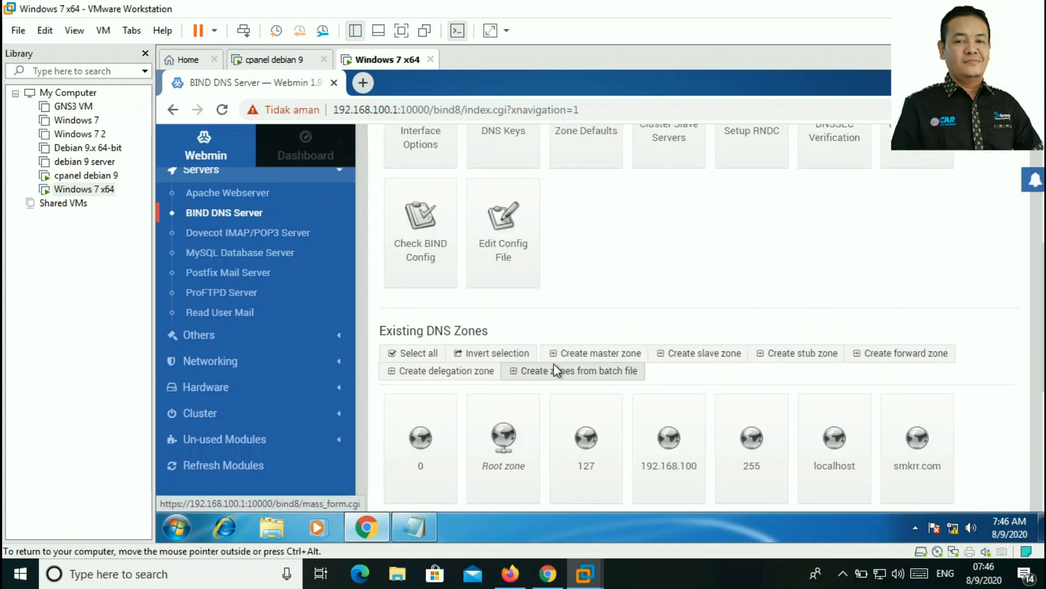
{"action": "left_click", "coordinate": [596, 353]}
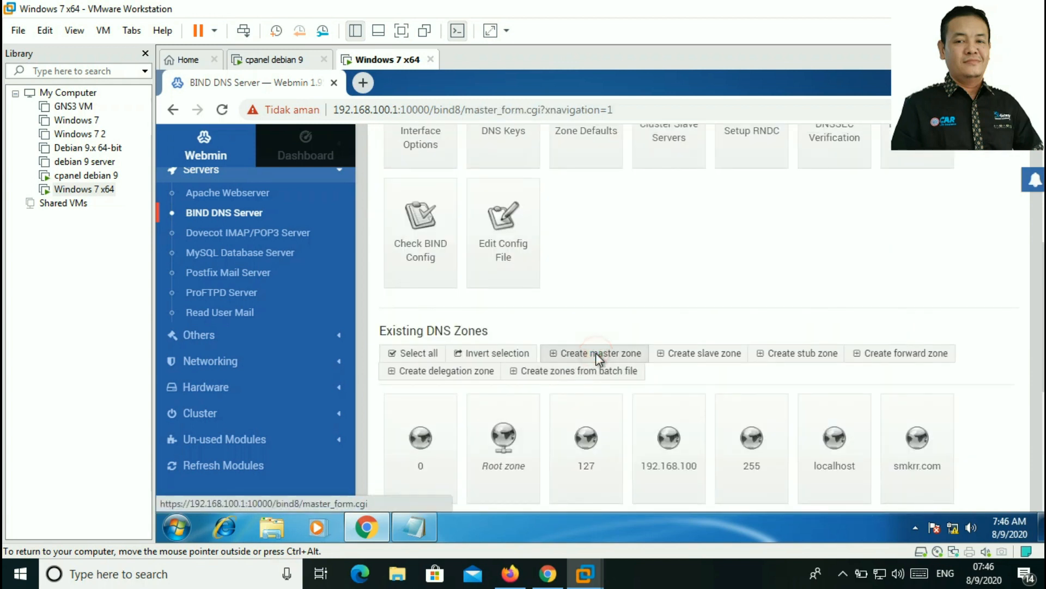
{"action": "left_click", "coordinate": [706, 224]}
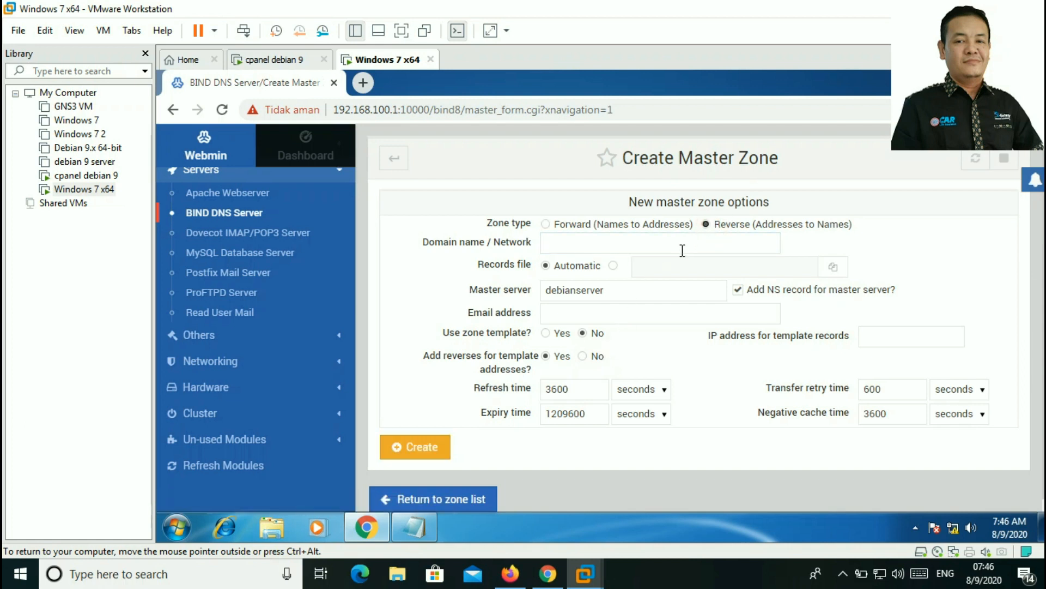
{"action": "left_click", "coordinate": [680, 249]}
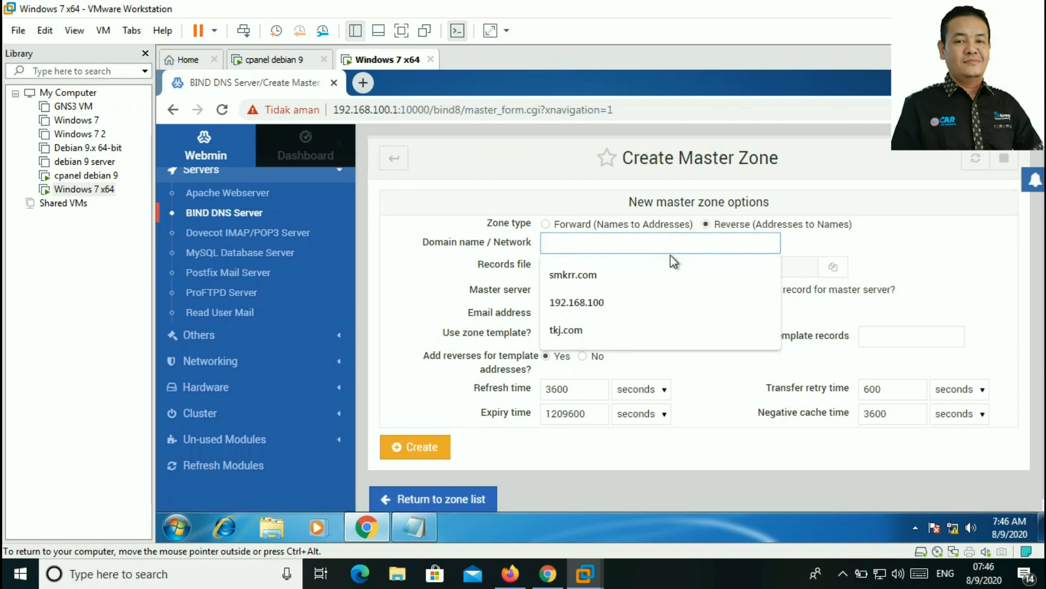
{"action": "left_click", "coordinate": [620, 302]}
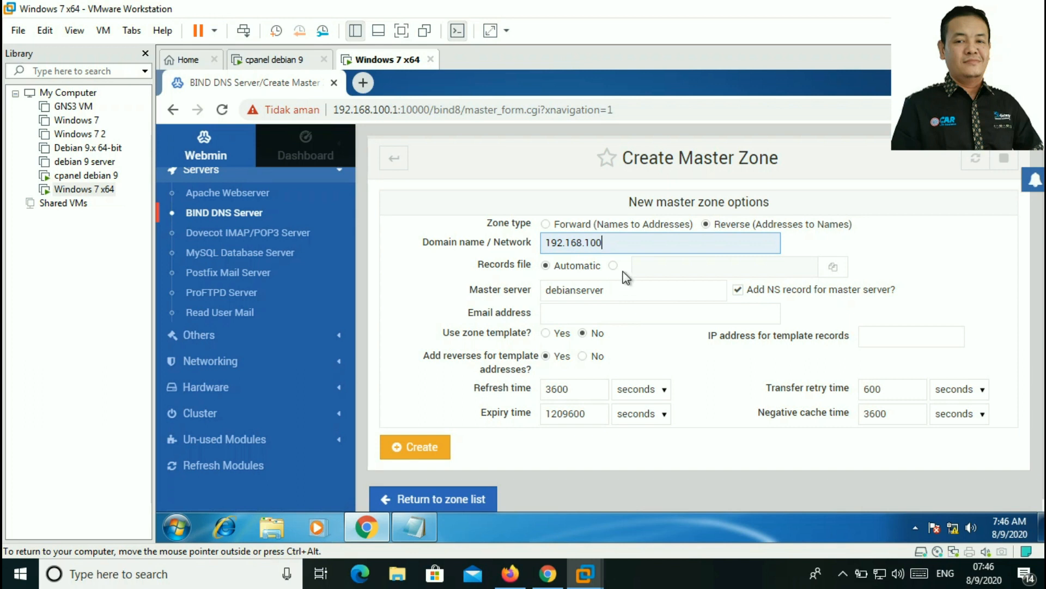
{"action": "left_click_drag", "start_coordinate": [622, 297], "coordinate": [487, 305]}
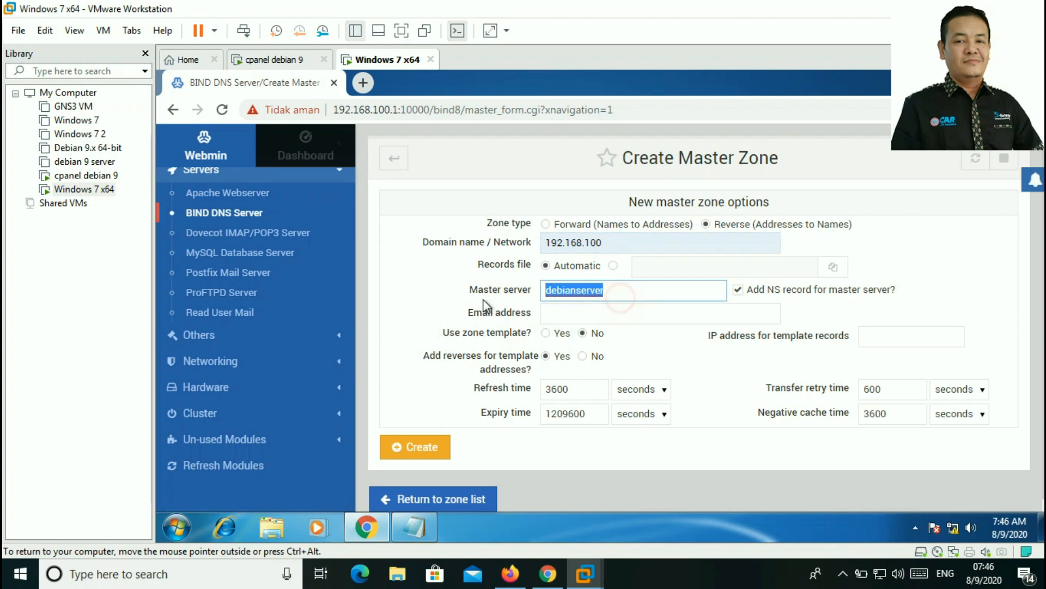
{"action": "type", "text": "ns.tkj.com"}
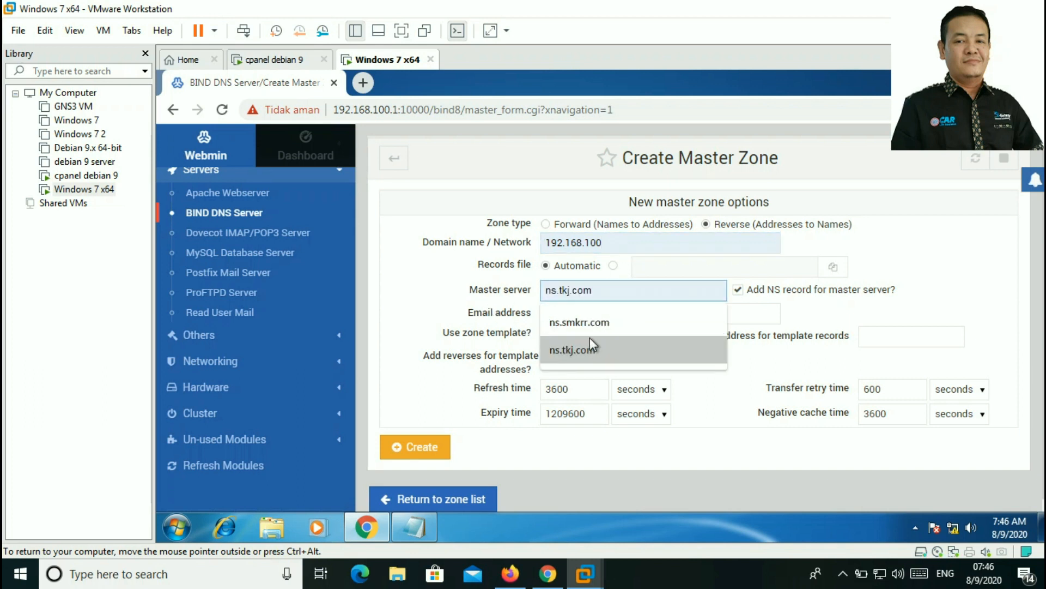
{"action": "left_click", "coordinate": [585, 352]}
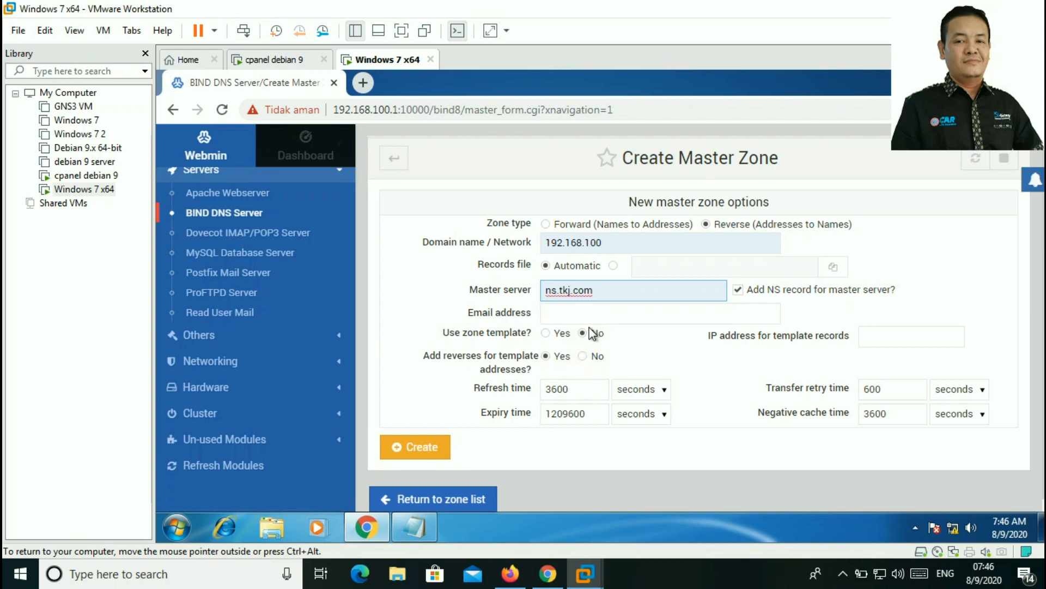
{"action": "left_click", "coordinate": [579, 314]}
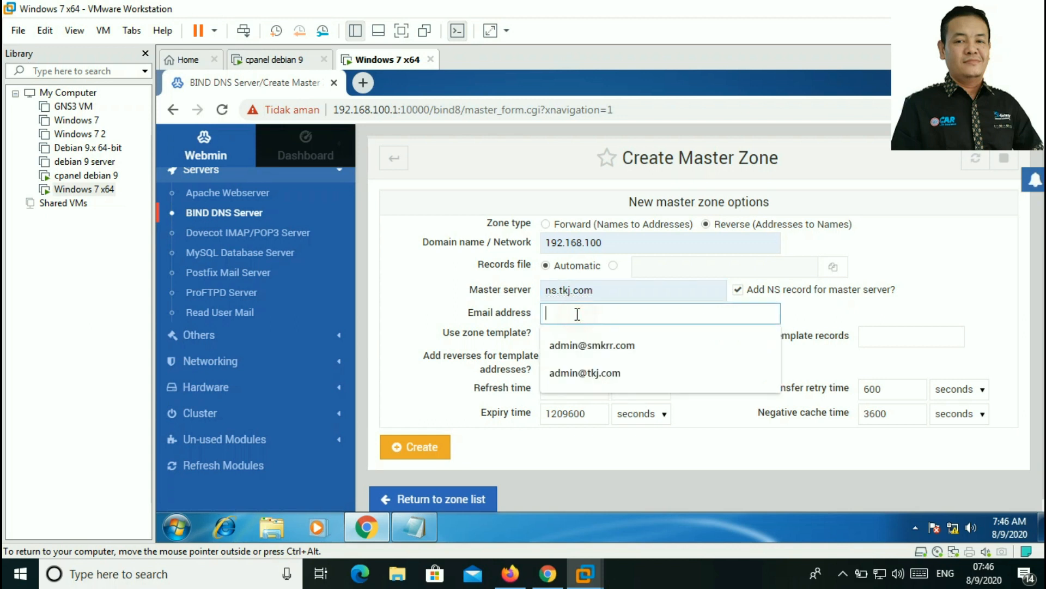
{"action": "left_click", "coordinate": [578, 367]}
{"action": "left_click", "coordinate": [423, 447]}
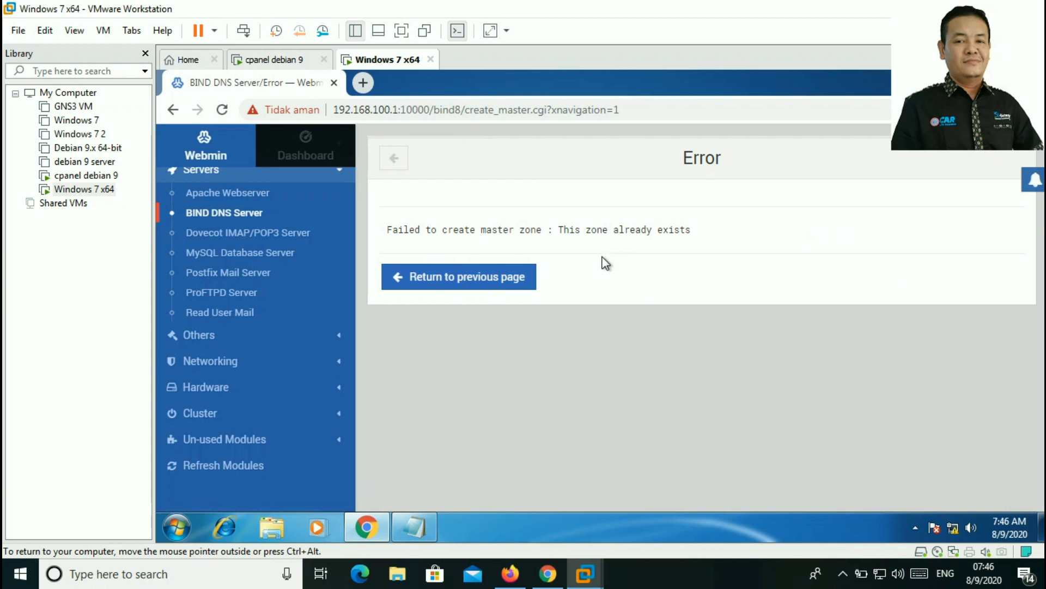
Step: Go back to the filled reverse-zone form and inspect the 192.168.100 network value
{"action": "left_click", "coordinate": [492, 283]}
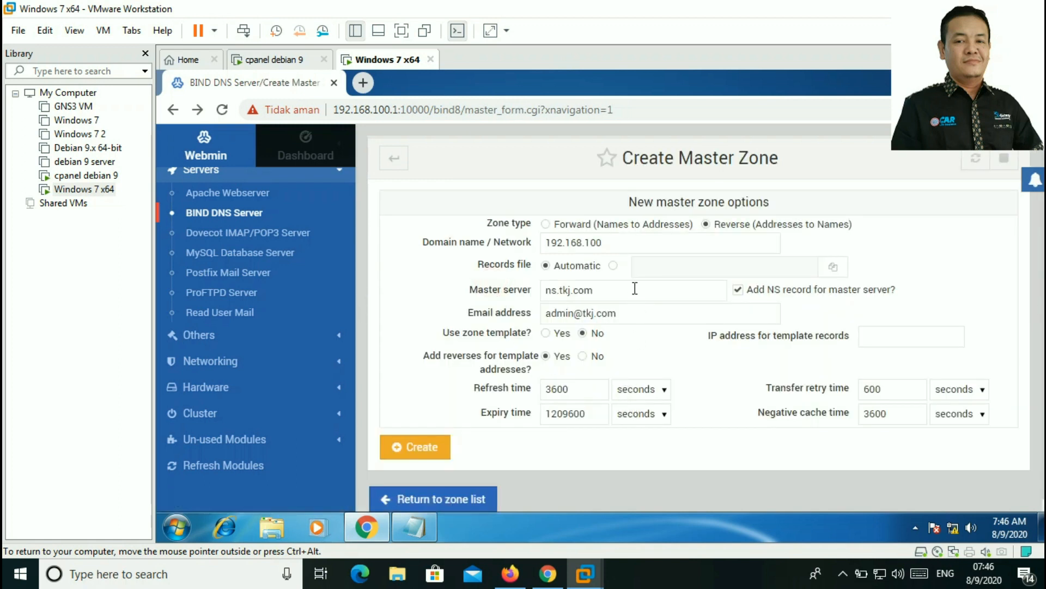
{"action": "left_click", "coordinate": [618, 244]}
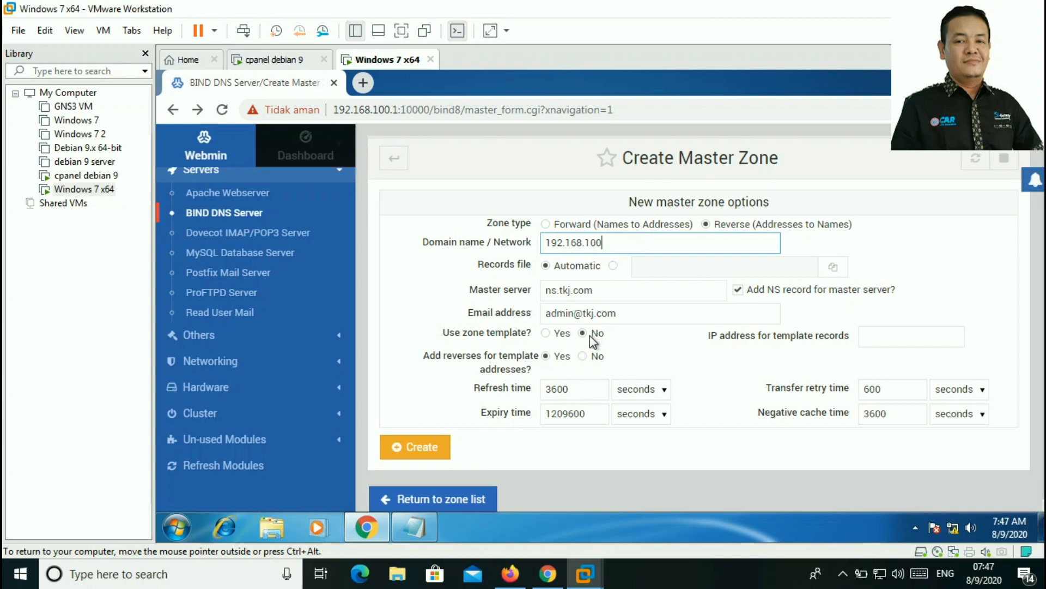
{"action": "left_click", "coordinate": [609, 243]}
{"action": "left_click", "coordinate": [606, 242]}
{"action": "scroll", "coordinate": [606, 244], "scroll_direction": "down", "scroll_amount": 1}
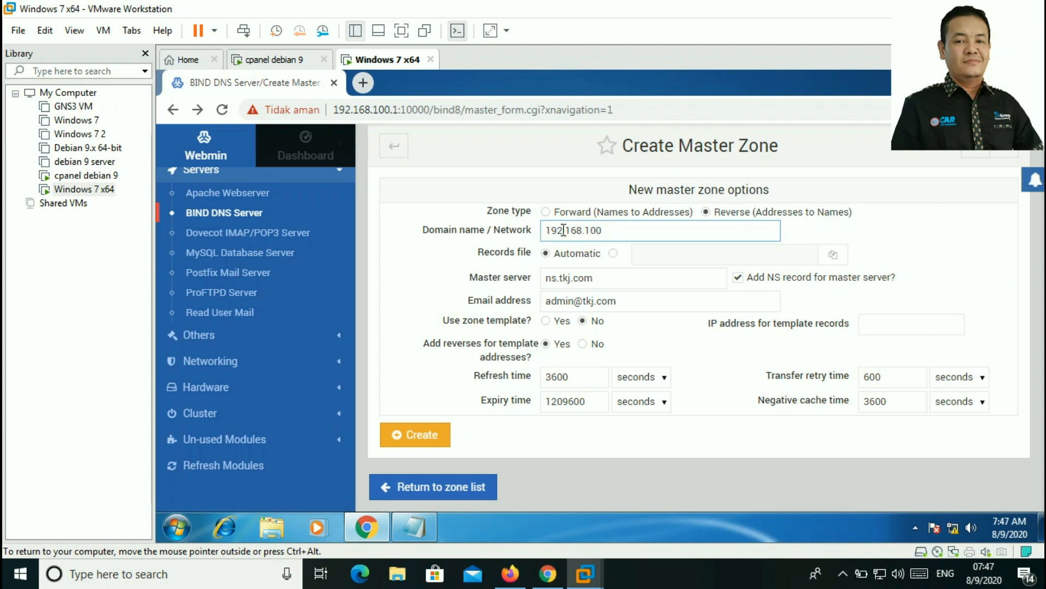
{"action": "left_click", "coordinate": [615, 230]}
Step: Confirm the 192.168.100 zone already exists in the zone list, then open Network Configuration
{"action": "left_click", "coordinate": [473, 491]}
{"action": "scroll", "coordinate": [533, 400], "scroll_direction": "down", "scroll_amount": 4}
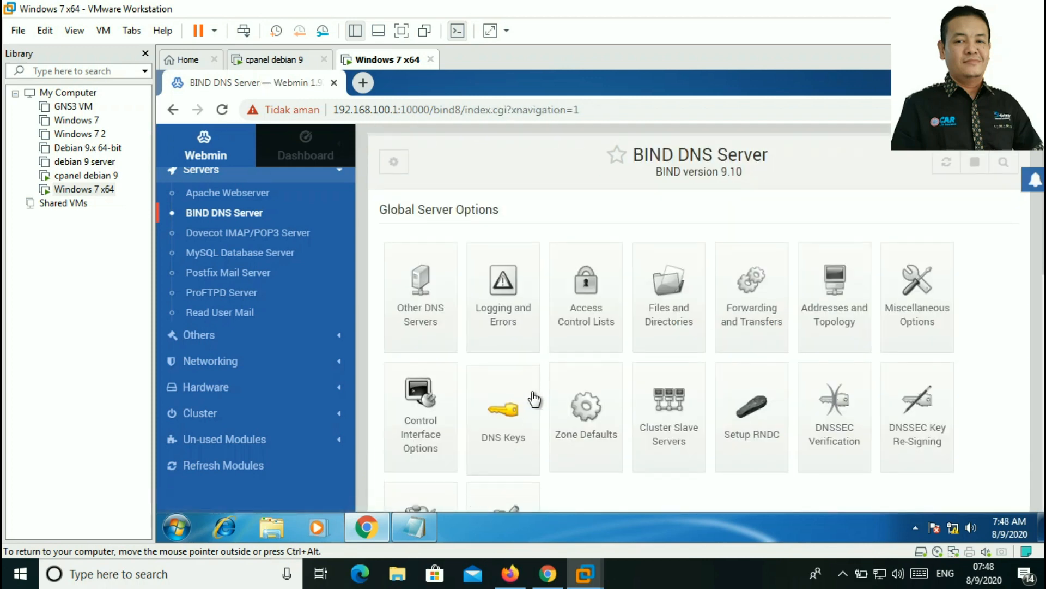
{"action": "scroll", "coordinate": [533, 400], "scroll_direction": "up", "scroll_amount": 4}
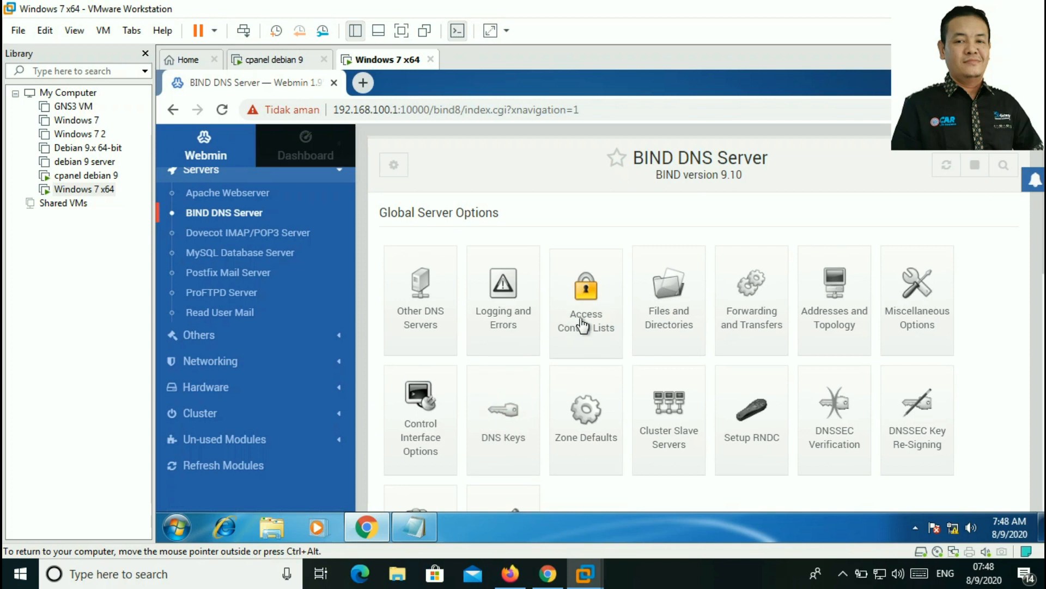
{"action": "scroll", "coordinate": [504, 348], "scroll_direction": "down", "scroll_amount": 1}
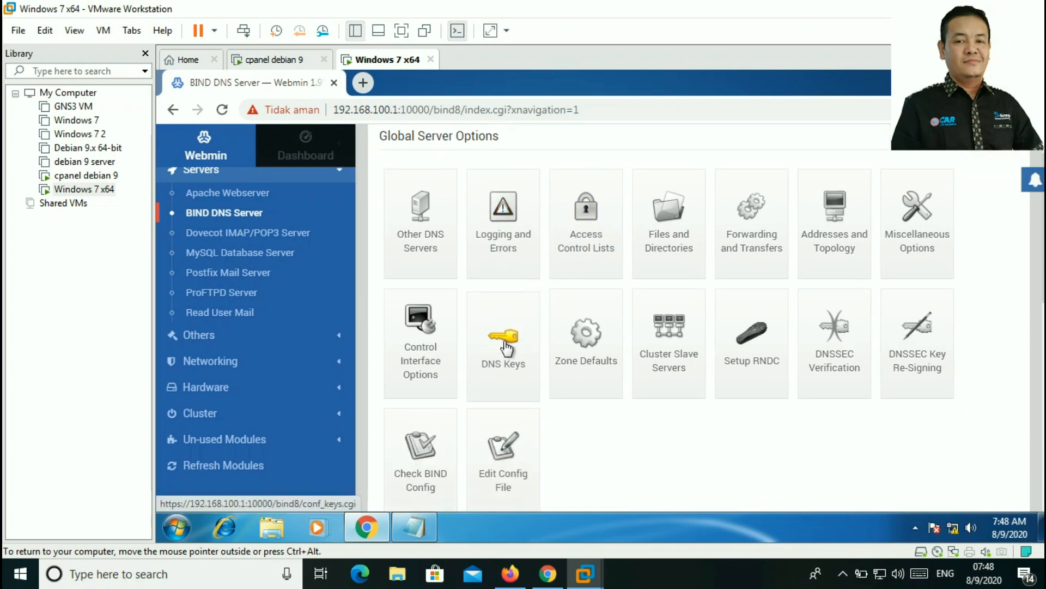
{"action": "scroll", "coordinate": [506, 348], "scroll_direction": "down", "scroll_amount": 2}
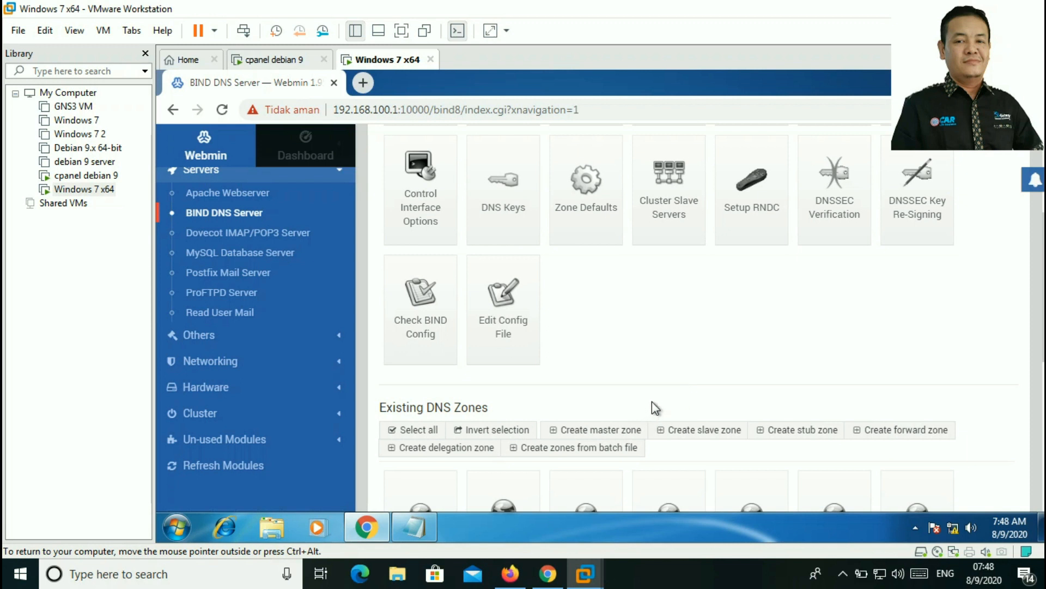
{"action": "scroll", "coordinate": [652, 402], "scroll_direction": "down", "scroll_amount": 3}
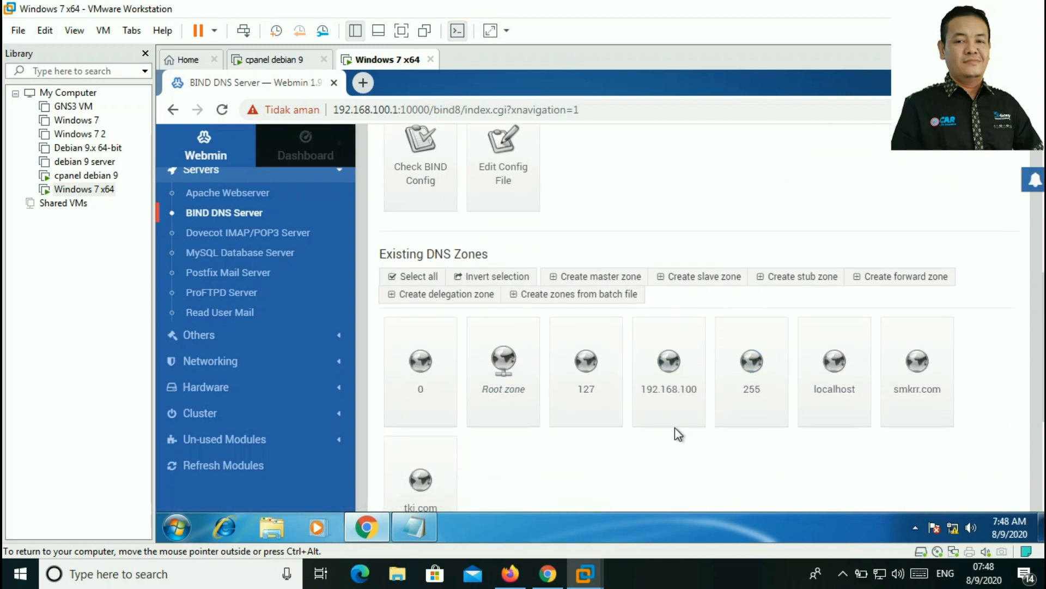
{"action": "scroll", "coordinate": [670, 393], "scroll_direction": "down", "scroll_amount": 3}
{"action": "scroll", "coordinate": [383, 375], "scroll_direction": "up", "scroll_amount": 7}
{"action": "scroll", "coordinate": [384, 375], "scroll_direction": "up", "scroll_amount": 3}
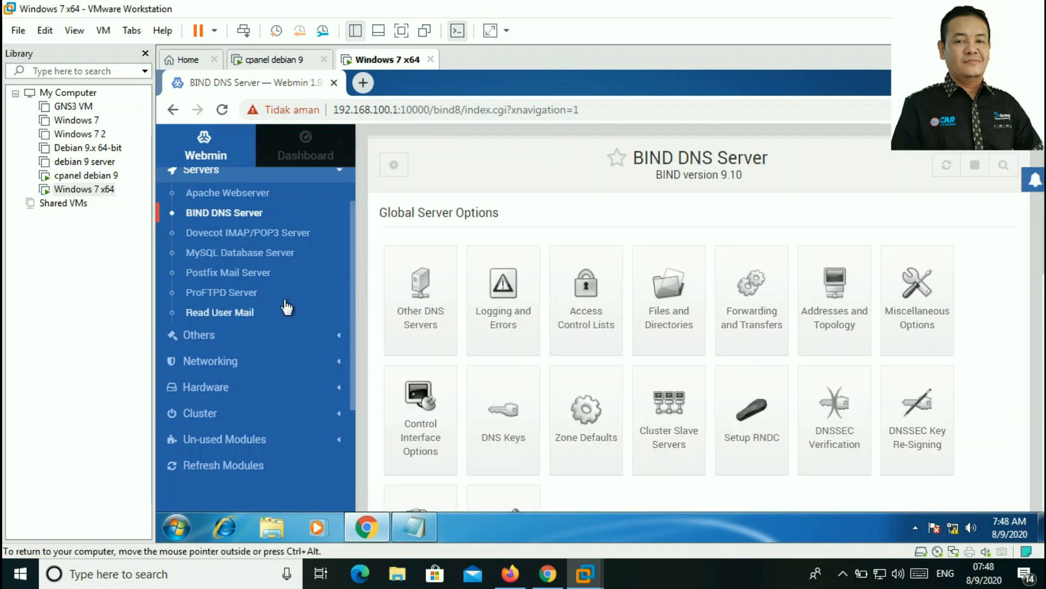
{"action": "scroll", "coordinate": [278, 240], "scroll_direction": "down", "scroll_amount": 2}
{"action": "scroll", "coordinate": [245, 325], "scroll_direction": "up", "scroll_amount": 2}
{"action": "scroll", "coordinate": [245, 322], "scroll_direction": "up", "scroll_amount": 3}
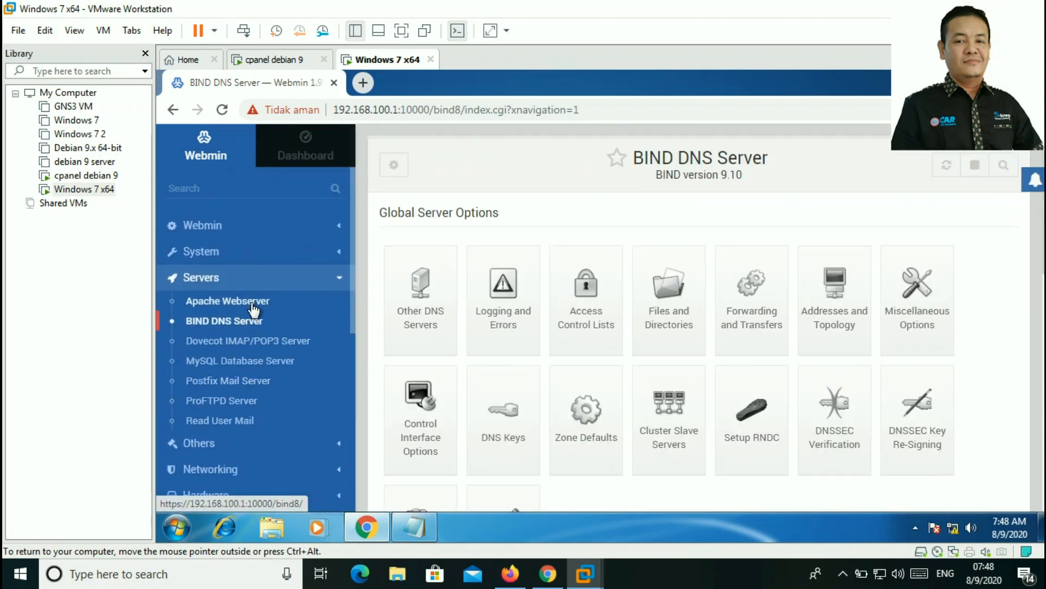
{"action": "scroll", "coordinate": [250, 302], "scroll_direction": "down", "scroll_amount": 3}
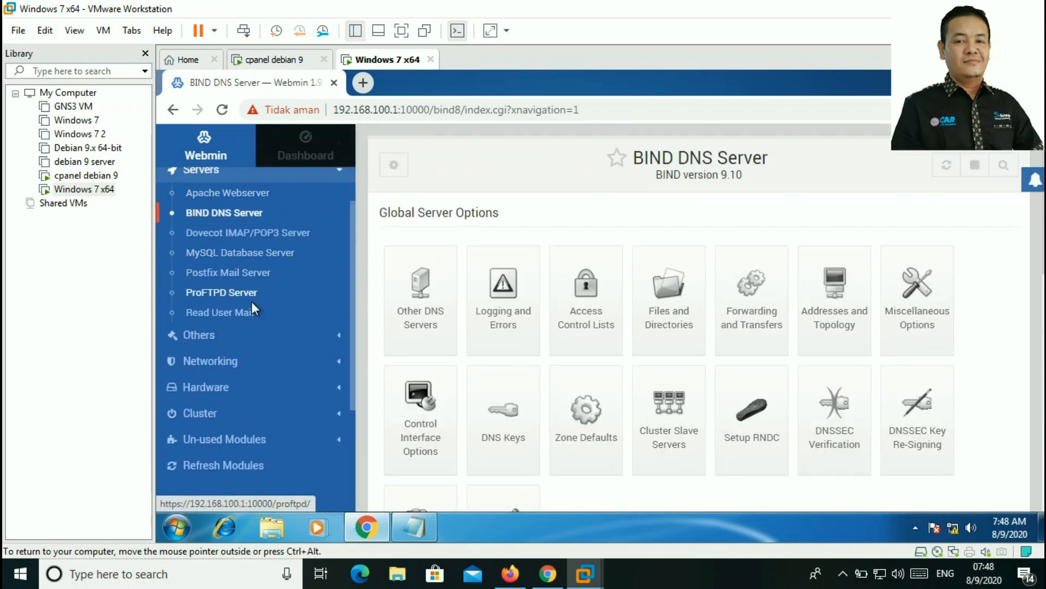
{"action": "left_click", "coordinate": [240, 362]}
{"action": "left_click", "coordinate": [279, 305]}
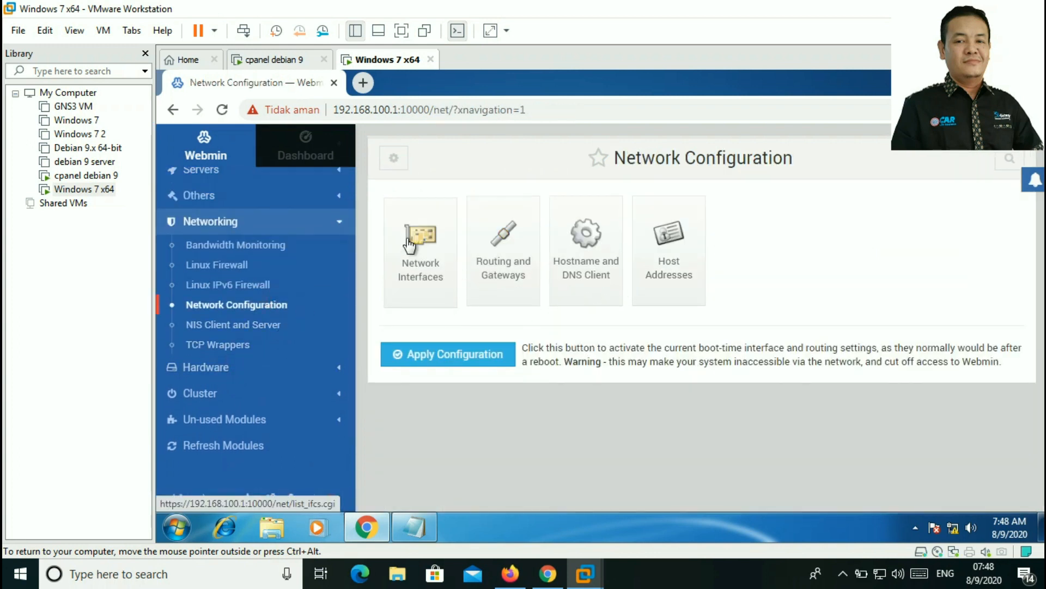
Step: Open the boot-time settings of virtual interface ens33:0 at 192.168.100.10
{"action": "left_click", "coordinate": [425, 256]}
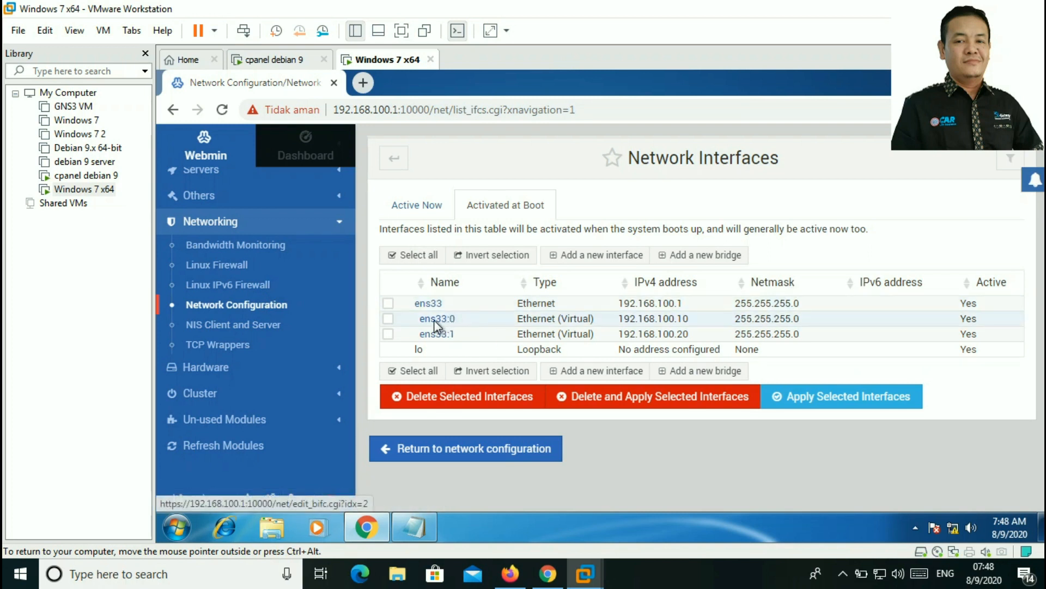
{"action": "left_click", "coordinate": [389, 318]}
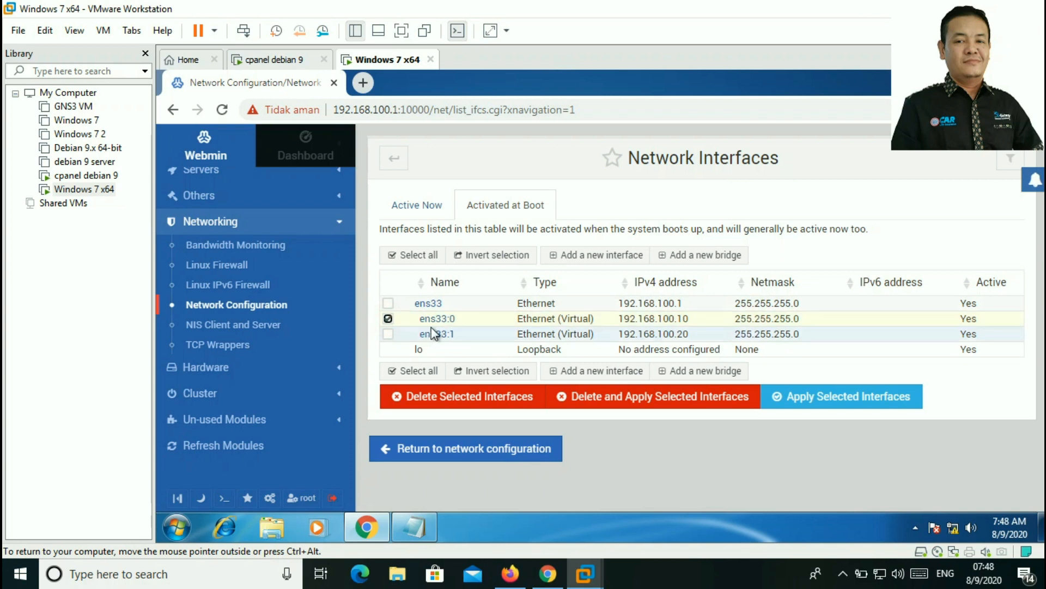
{"action": "left_click", "coordinate": [446, 318]}
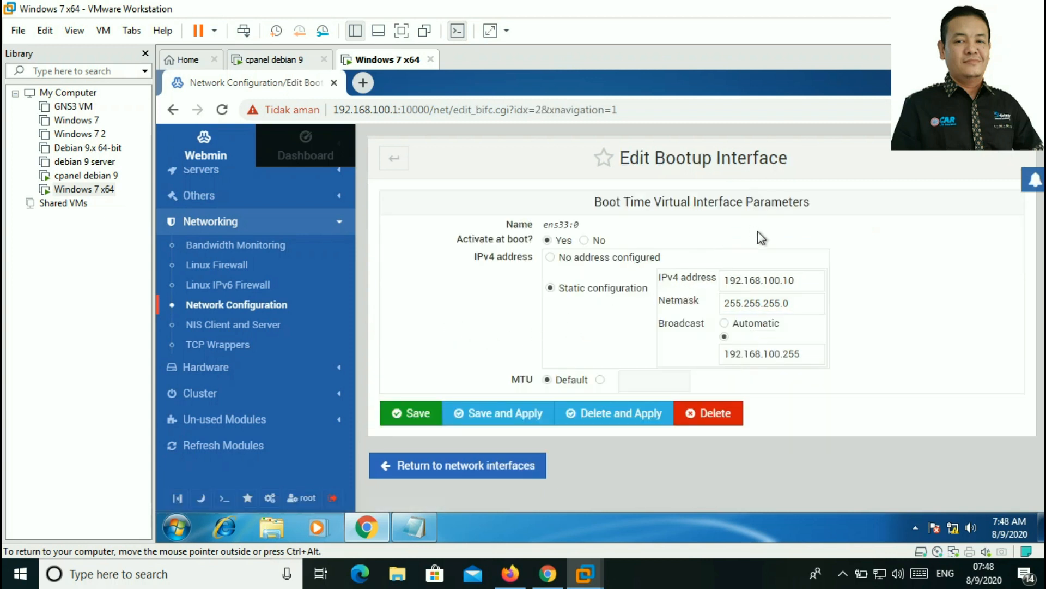
Step: Change ens33:0 to IPv4 192.168.110.1 with broadcast 192.168.110.255, then save and apply
{"action": "left_click", "coordinate": [770, 276]}
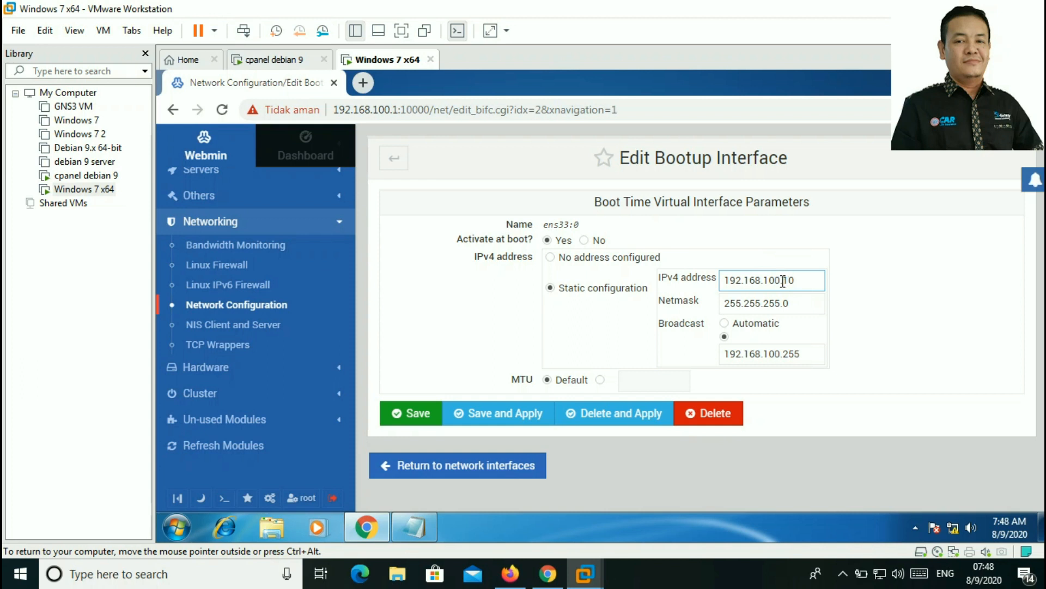
{"action": "left_click_drag", "start_coordinate": [804, 281], "coordinate": [766, 275]}
{"action": "type", "text": "110.1"}
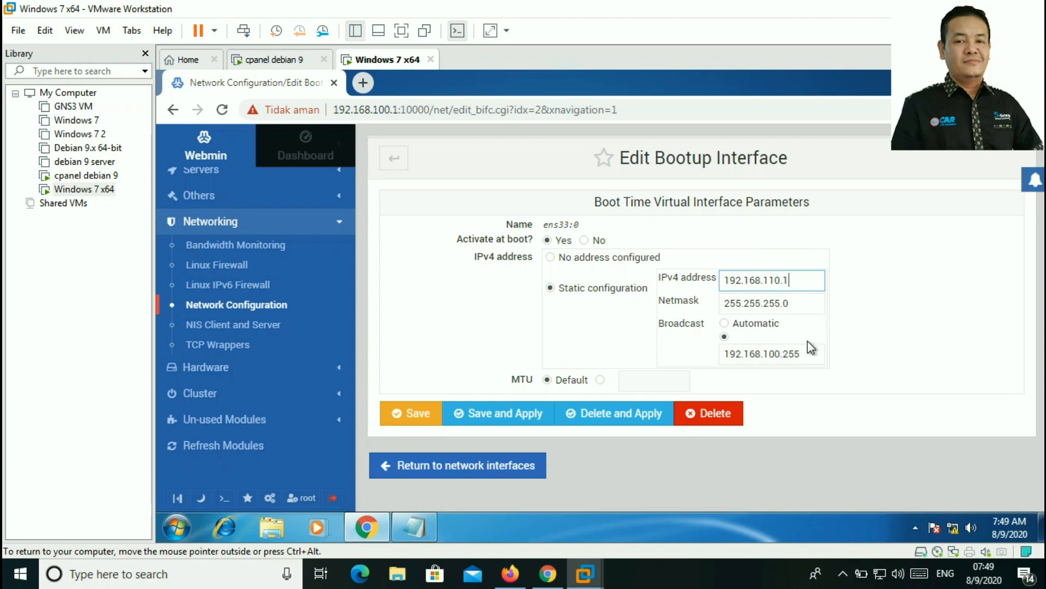
{"action": "left_click", "coordinate": [774, 355]}
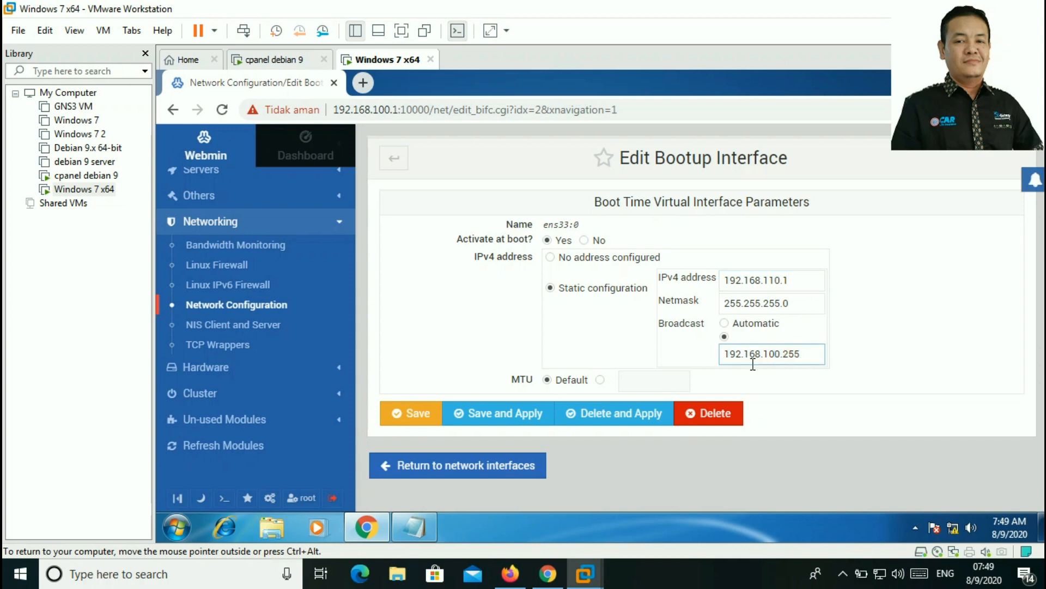
{"action": "left_click_drag", "start_coordinate": [781, 353], "coordinate": [763, 354]}
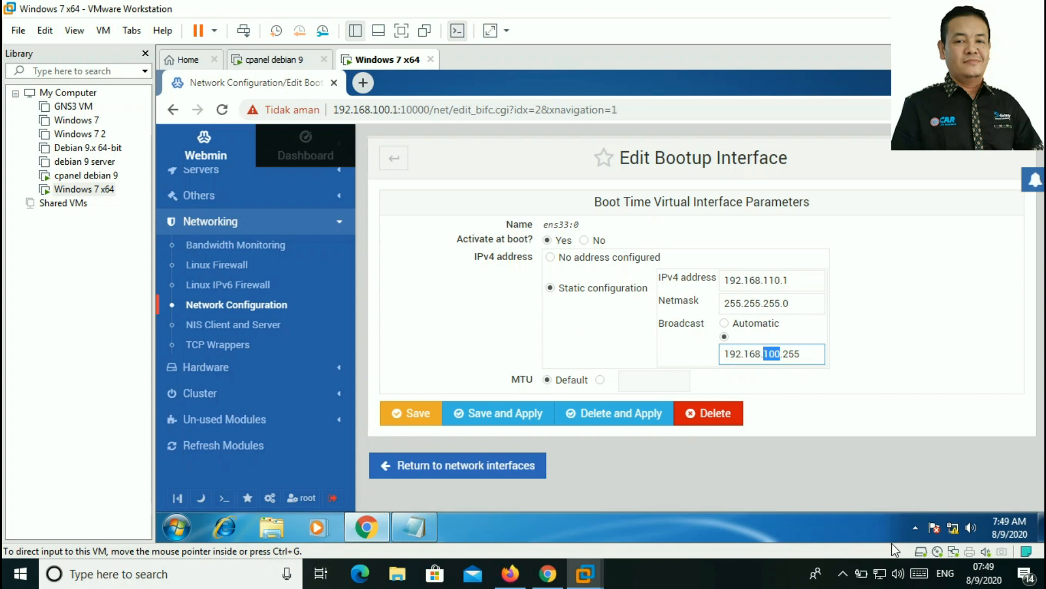
{"action": "left_click", "coordinate": [780, 351]}
{"action": "key", "text": "BackSpace"}
{"action": "key", "text": "BackSpace"}
{"action": "key", "text": "BackSpace"}
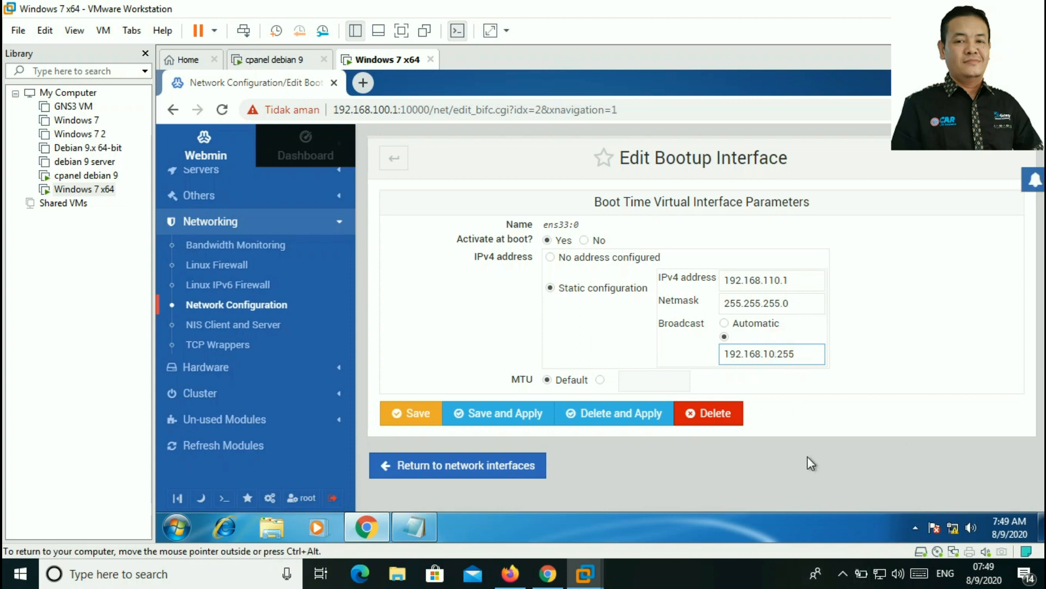
{"action": "type", "text": "110"}
{"action": "left_click", "coordinate": [479, 417]}
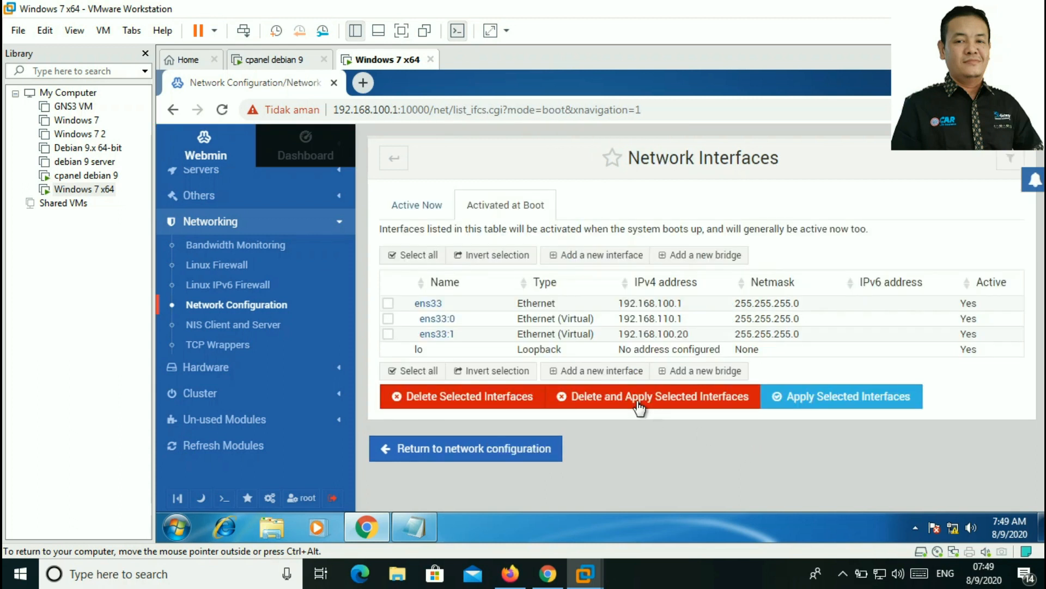
Step: Open ens33:1's boot-time settings and change its IPv4 address to 192.168.120.1
{"action": "left_click", "coordinate": [388, 333]}
{"action": "left_click", "coordinate": [442, 335]}
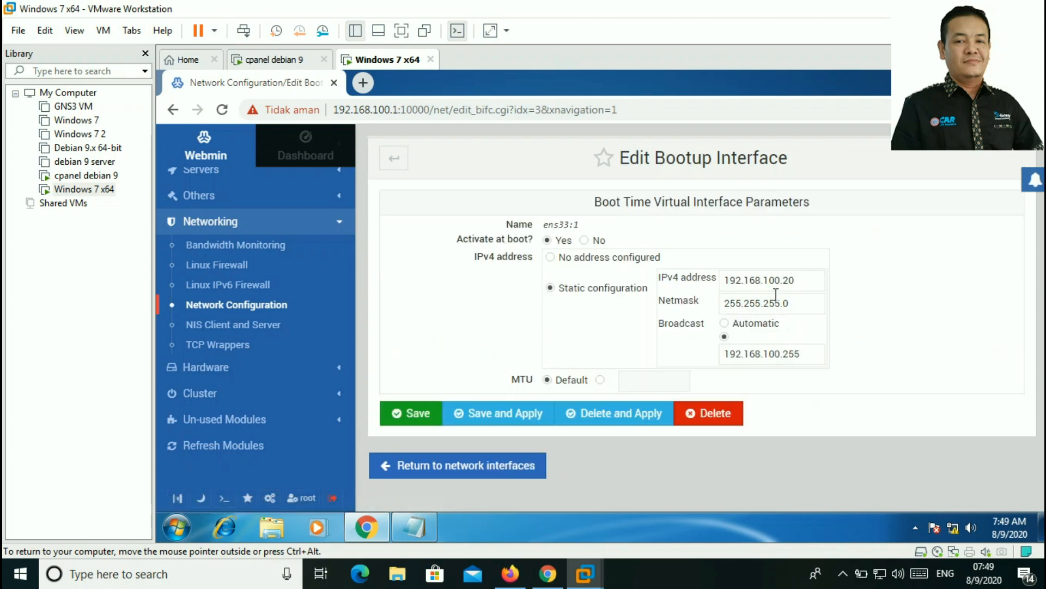
{"action": "left_click", "coordinate": [774, 284]}
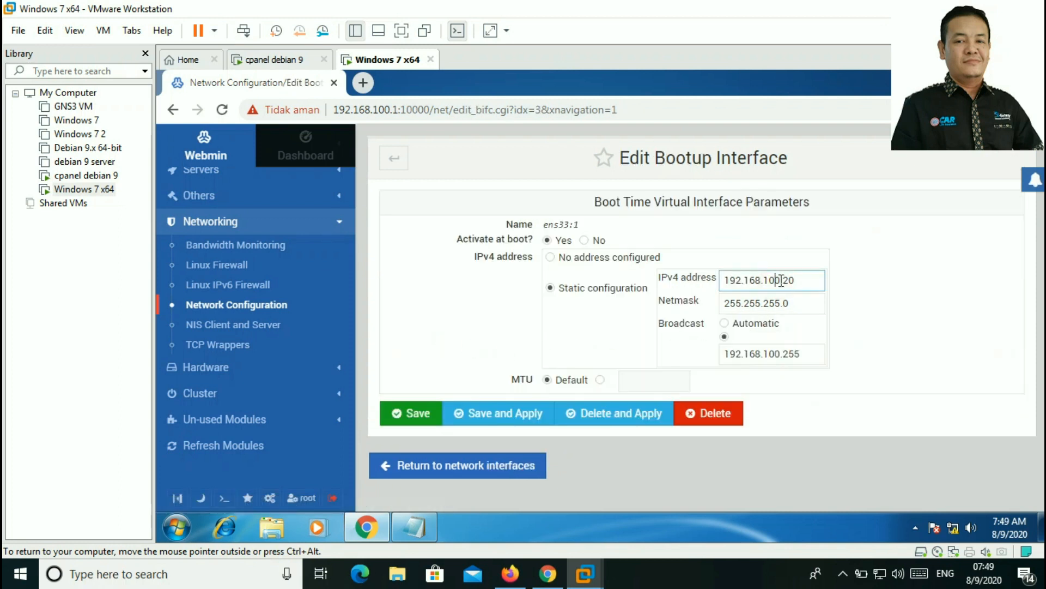
{"action": "key", "text": "BackSpace"}
{"action": "key", "text": "BackSpace"}
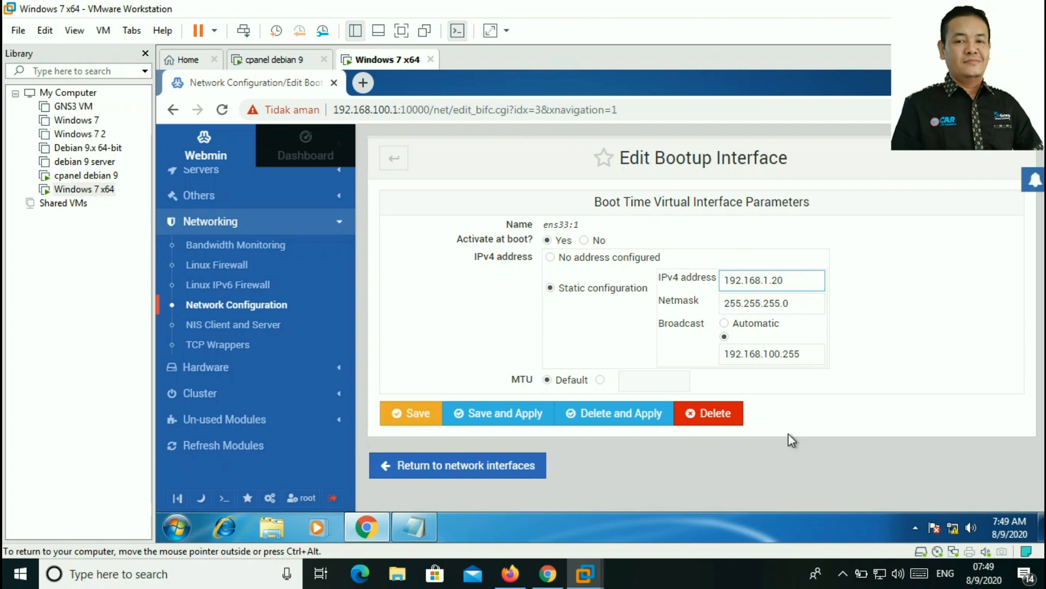
{"action": "type", "text": "20"}
{"action": "key", "text": "End"}
{"action": "key", "text": "BackSpace"}
{"action": "key", "text": "BackSpace"}
{"action": "type", "text": "1"}
Step: Set the ens33:1 broadcast to 192.168.120.255, then save and apply
{"action": "left_click", "coordinate": [768, 355]}
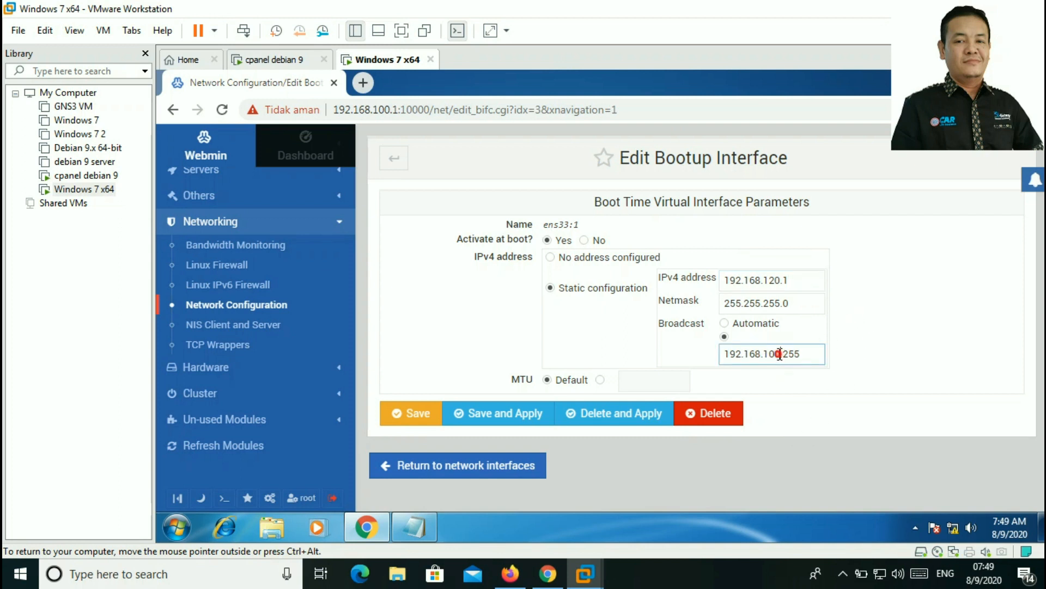
{"action": "key", "text": "BackSpace"}
{"action": "key", "text": "BackSpace"}
{"action": "type", "text": "20"}
{"action": "left_click", "coordinate": [815, 355]}
{"action": "left_click", "coordinate": [511, 417]}
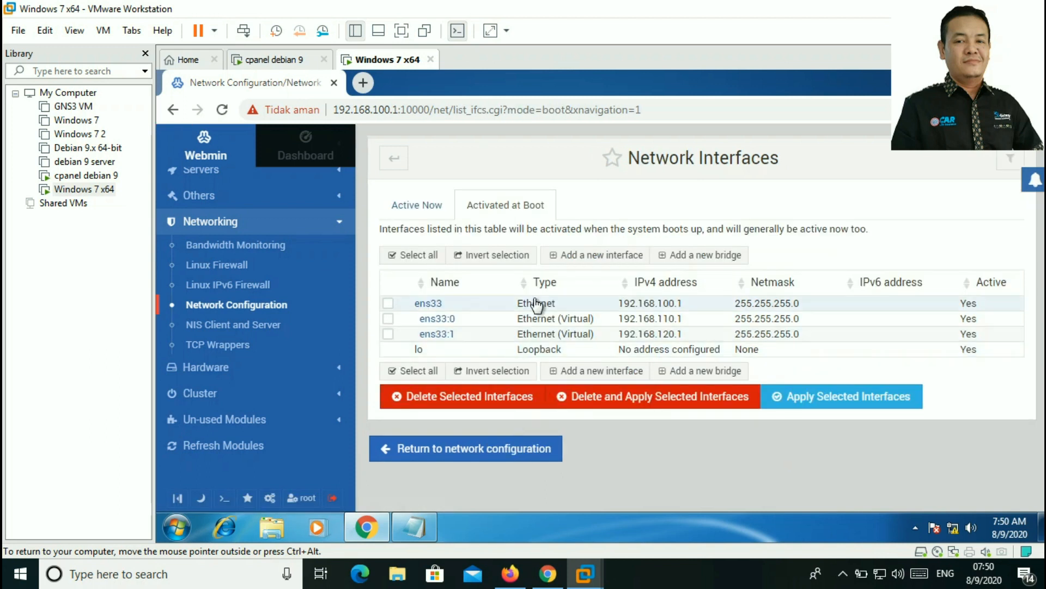
Step: Leave network configuration and open the BIND DNS Server module under Servers
{"action": "left_click", "coordinate": [498, 457]}
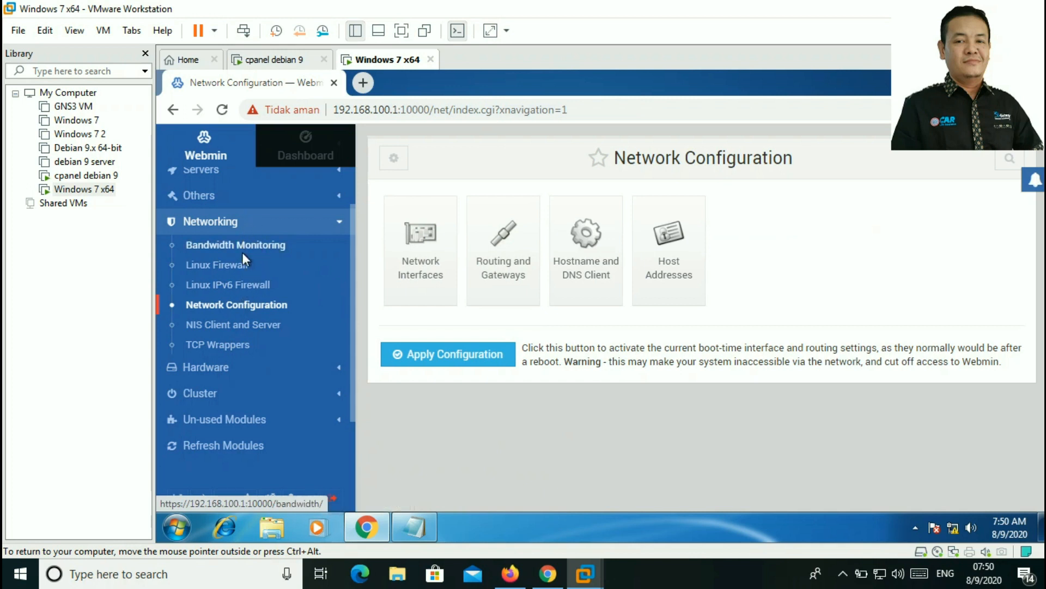
{"action": "scroll", "coordinate": [255, 236], "scroll_direction": "up", "scroll_amount": 2}
{"action": "left_click", "coordinate": [215, 281]}
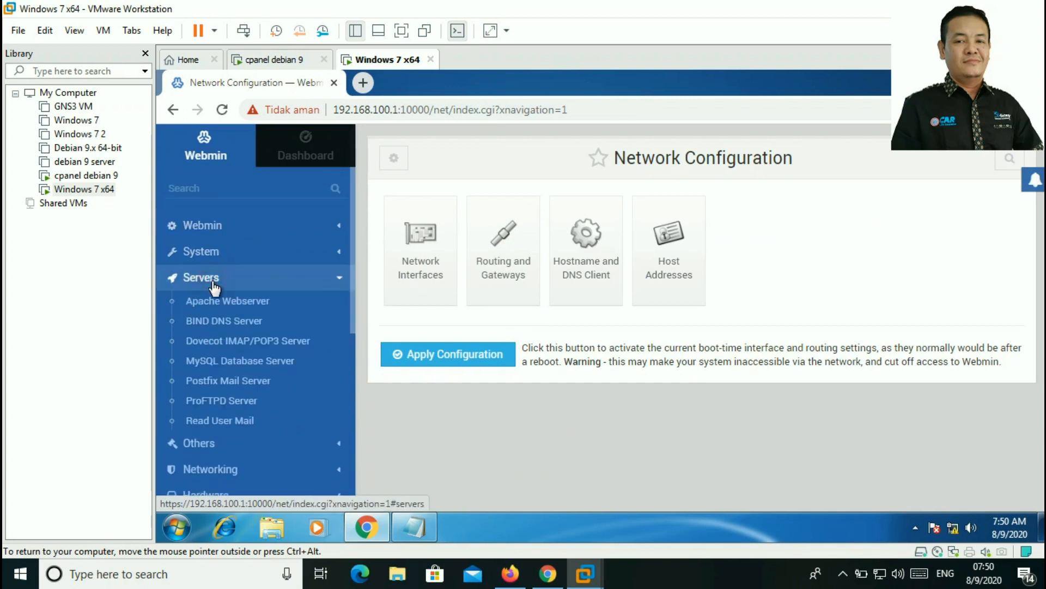
{"action": "left_click", "coordinate": [228, 322]}
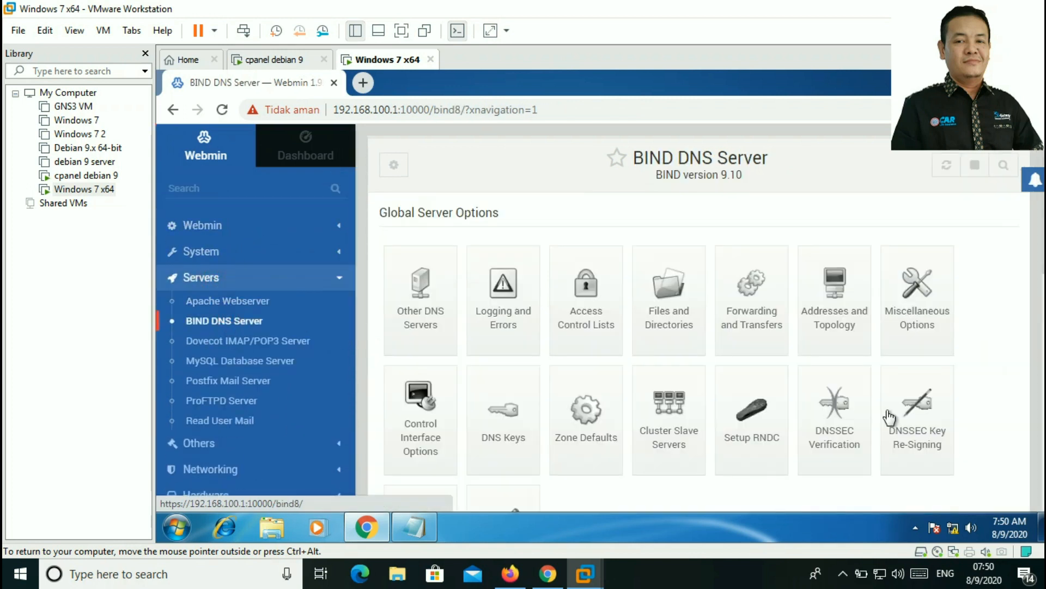
Step: Open the tkj.com master zone for editing
{"action": "scroll", "coordinate": [949, 395], "scroll_direction": "down", "scroll_amount": 3}
{"action": "scroll", "coordinate": [858, 381], "scroll_direction": "down", "scroll_amount": 5}
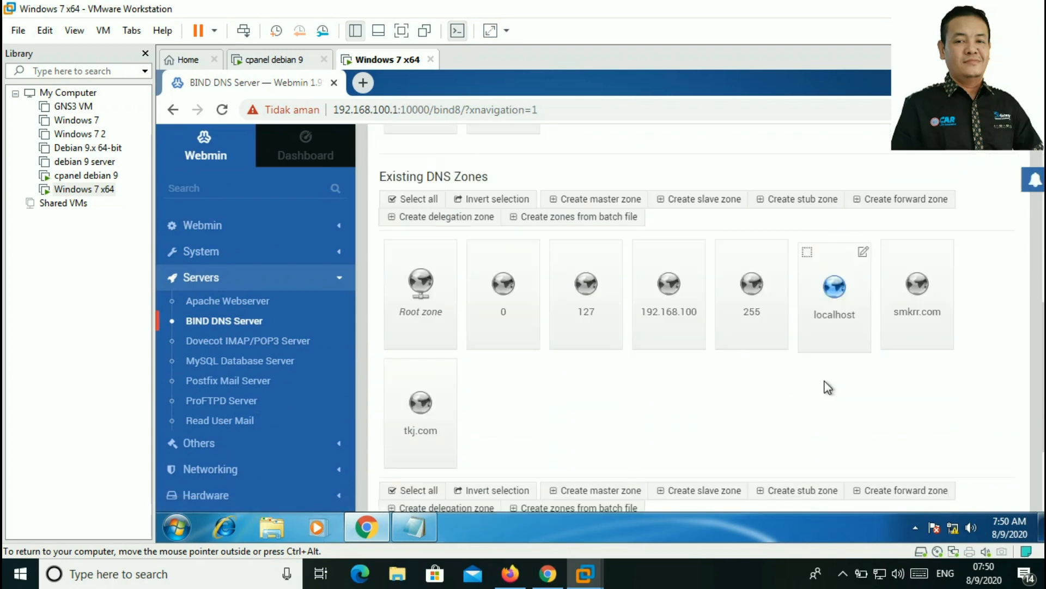
{"action": "scroll", "coordinate": [713, 345], "scroll_direction": "up", "scroll_amount": 2}
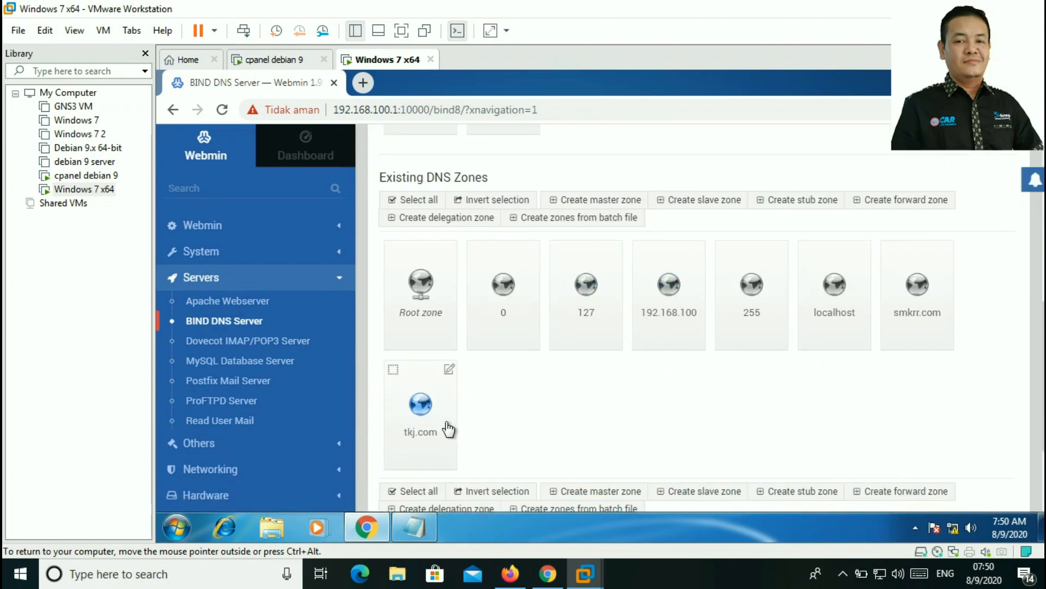
{"action": "left_click", "coordinate": [394, 374]}
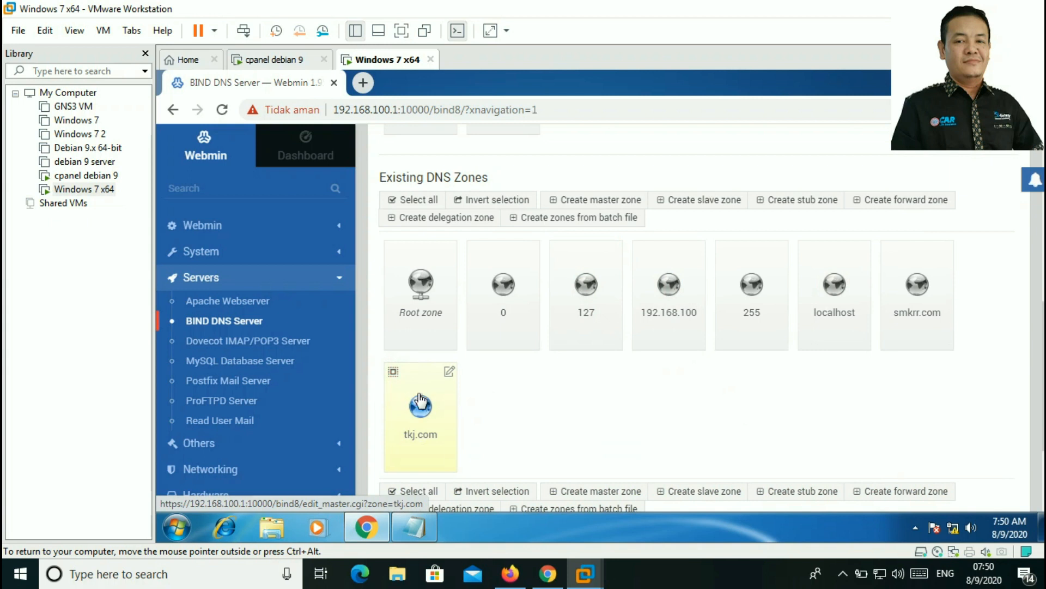
{"action": "left_click", "coordinate": [449, 372]}
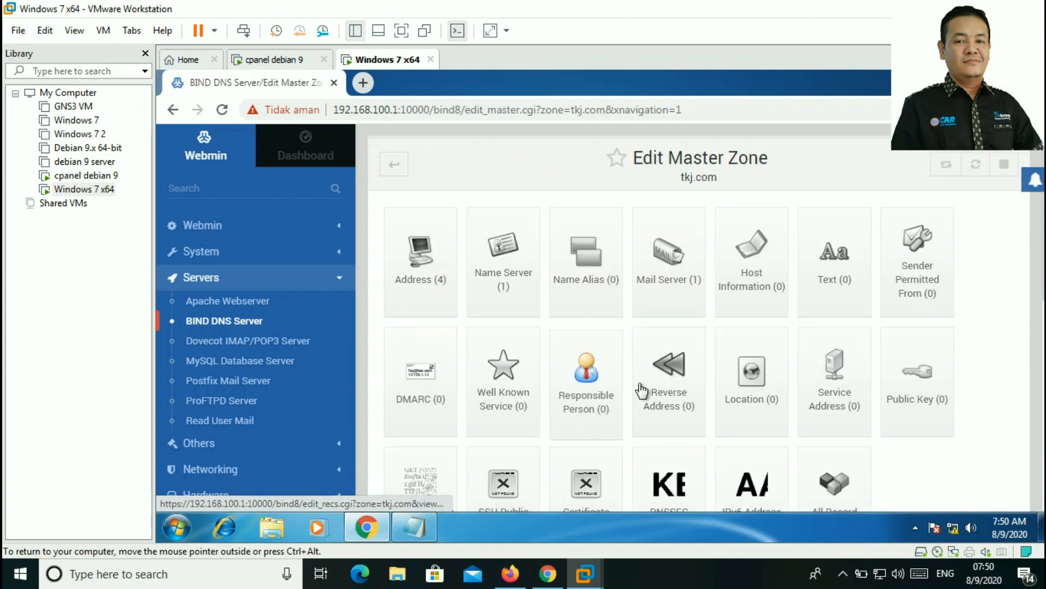
Step: List tkj.com's four address records and open ns.tkj.com. (192.168.100.10) for editing
{"action": "scroll", "coordinate": [697, 325], "scroll_direction": "down", "scroll_amount": 3}
{"action": "scroll", "coordinate": [698, 326], "scroll_direction": "down", "scroll_amount": 5}
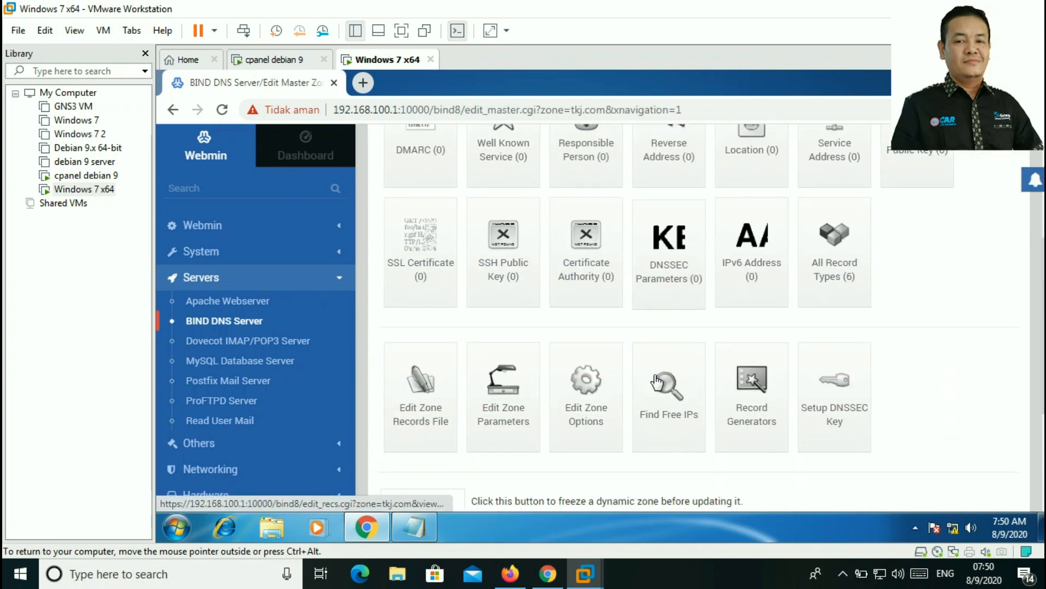
{"action": "scroll", "coordinate": [638, 407], "scroll_direction": "up", "scroll_amount": 7}
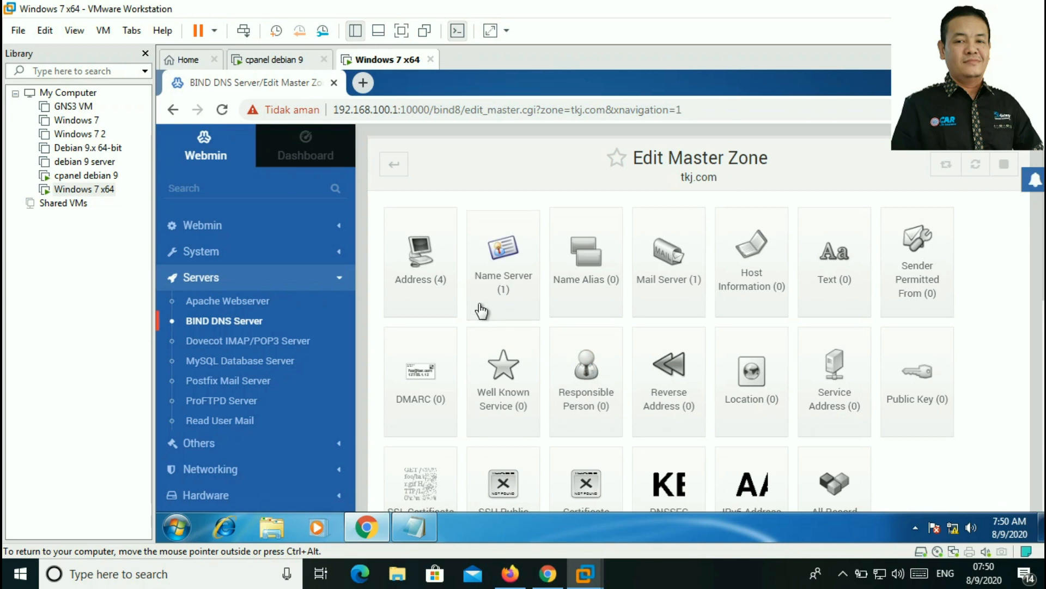
{"action": "left_click", "coordinate": [430, 266]}
{"action": "scroll", "coordinate": [479, 288], "scroll_direction": "down", "scroll_amount": 2}
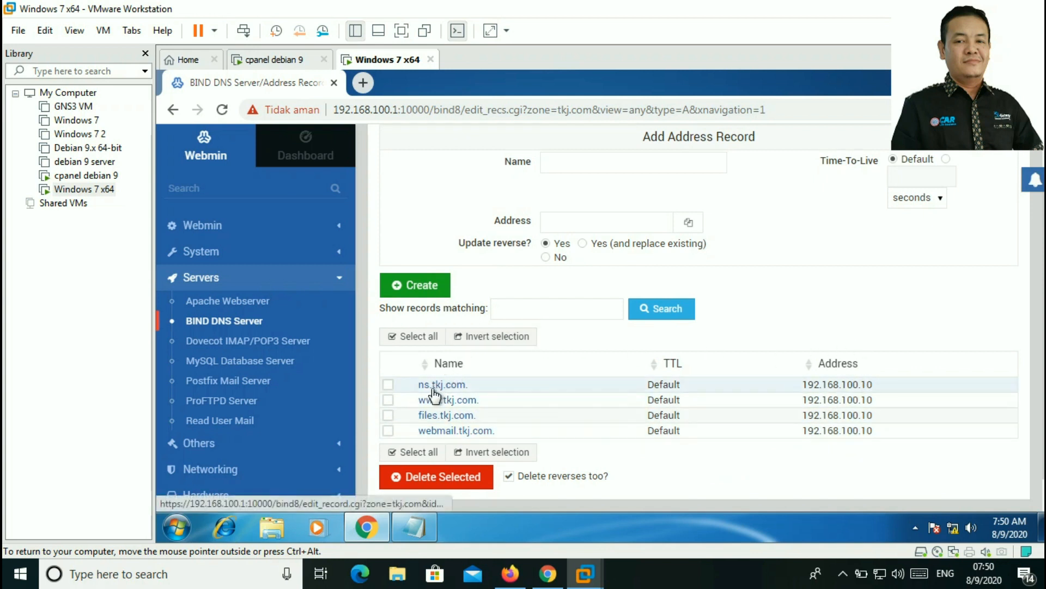
{"action": "left_click", "coordinate": [389, 386]}
{"action": "scroll", "coordinate": [474, 388], "scroll_direction": "up", "scroll_amount": 2}
{"action": "scroll", "coordinate": [491, 388], "scroll_direction": "down", "scroll_amount": 2}
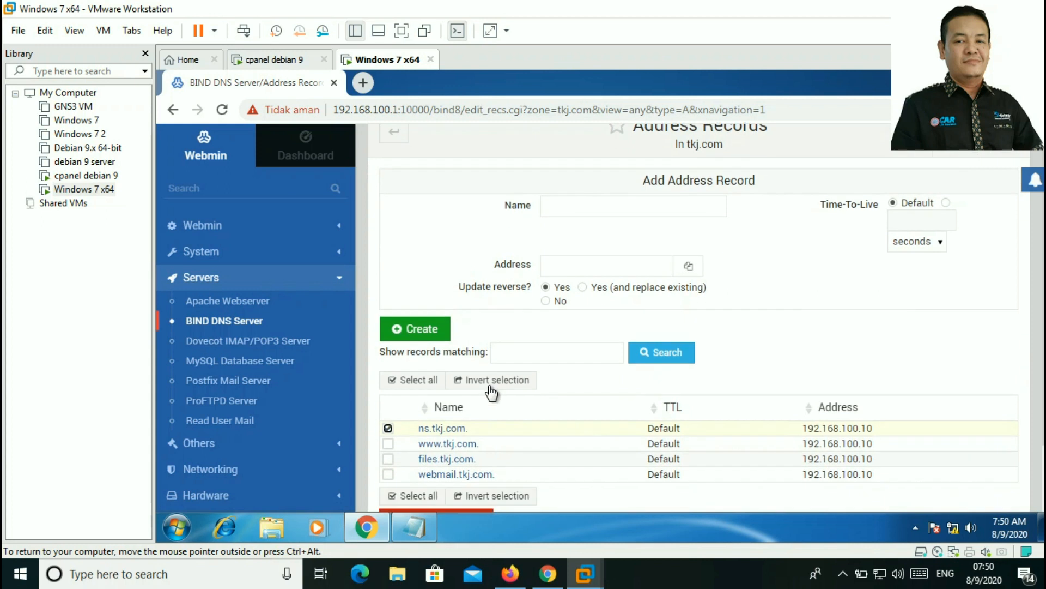
{"action": "left_click", "coordinate": [458, 385]}
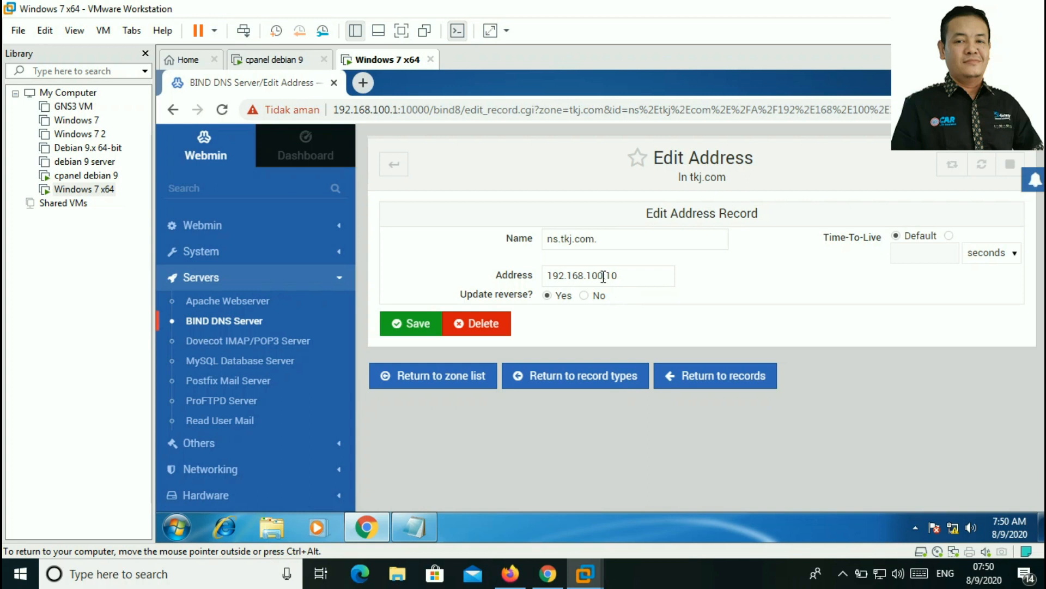
Step: Change the ns.tkj.com address to 192.168.110.1, save, and return from the /var/cache/bind/ write error
{"action": "left_click_drag", "start_coordinate": [602, 276], "coordinate": [598, 276]}
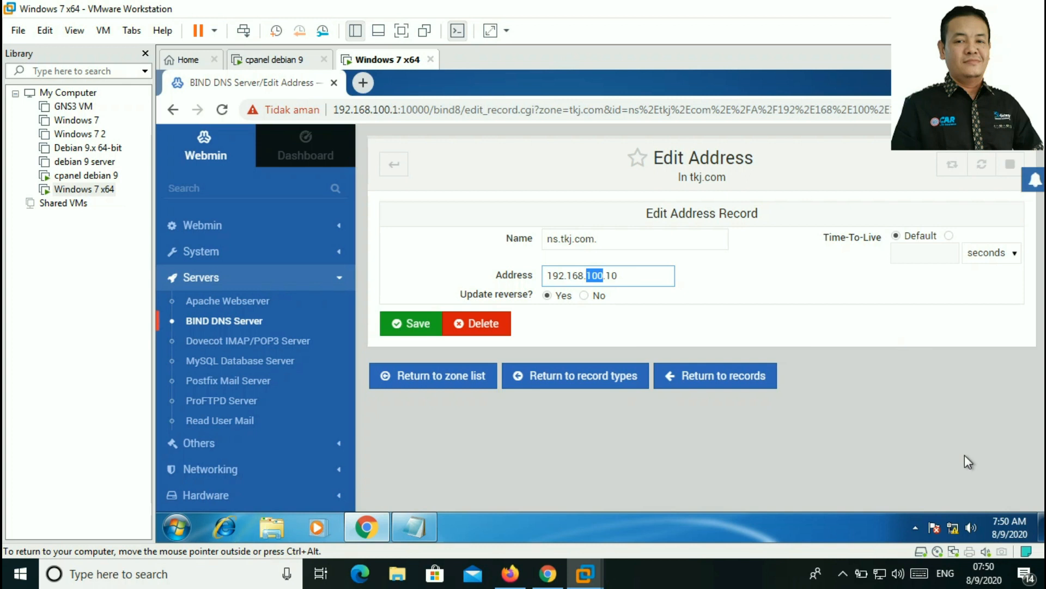
{"action": "type", "text": "1"}
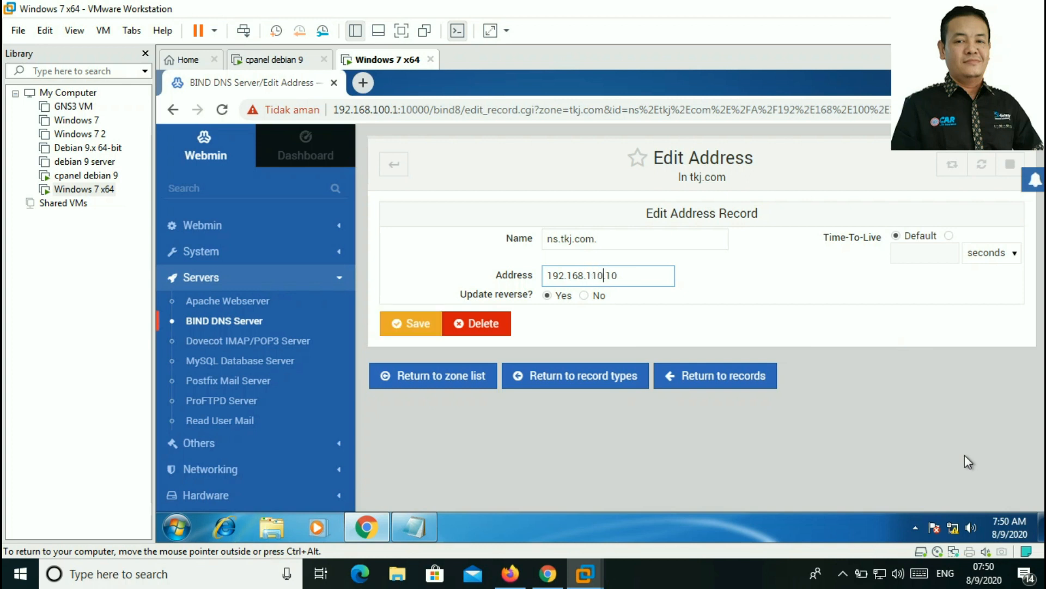
{"action": "key", "text": "BackSpace"}
{"action": "left_click", "coordinate": [416, 322]}
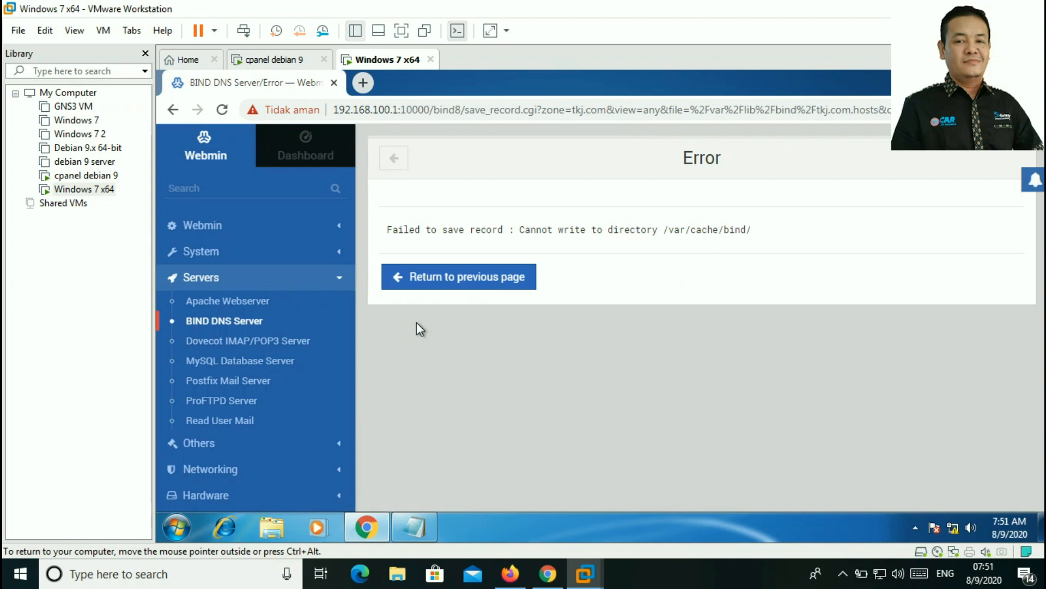
{"action": "left_click", "coordinate": [515, 283]}
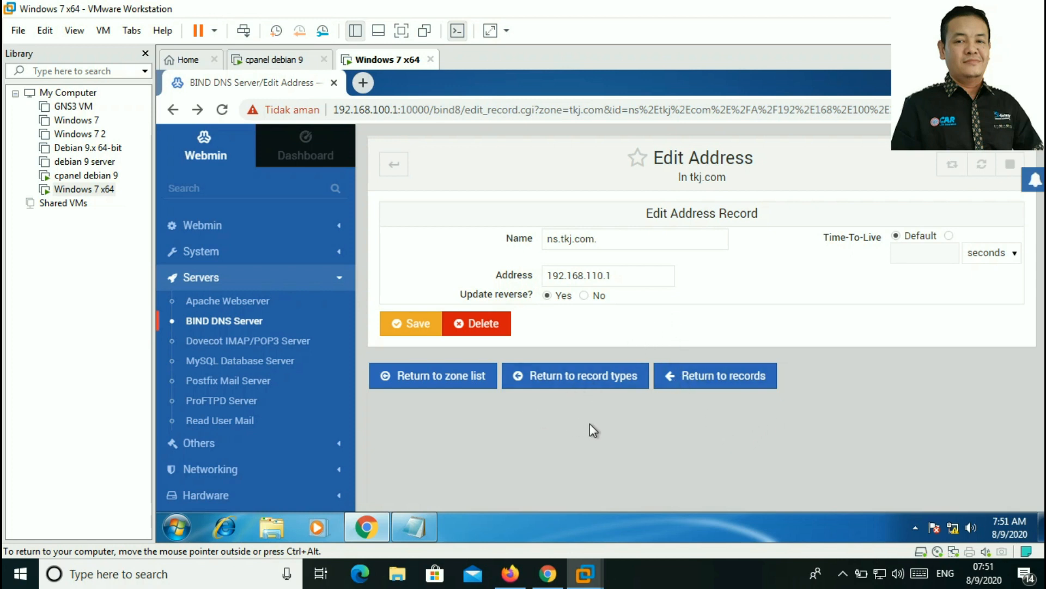
Step: Go back through the address records and record types to the BIND DNS zone list
{"action": "left_click", "coordinate": [709, 385]}
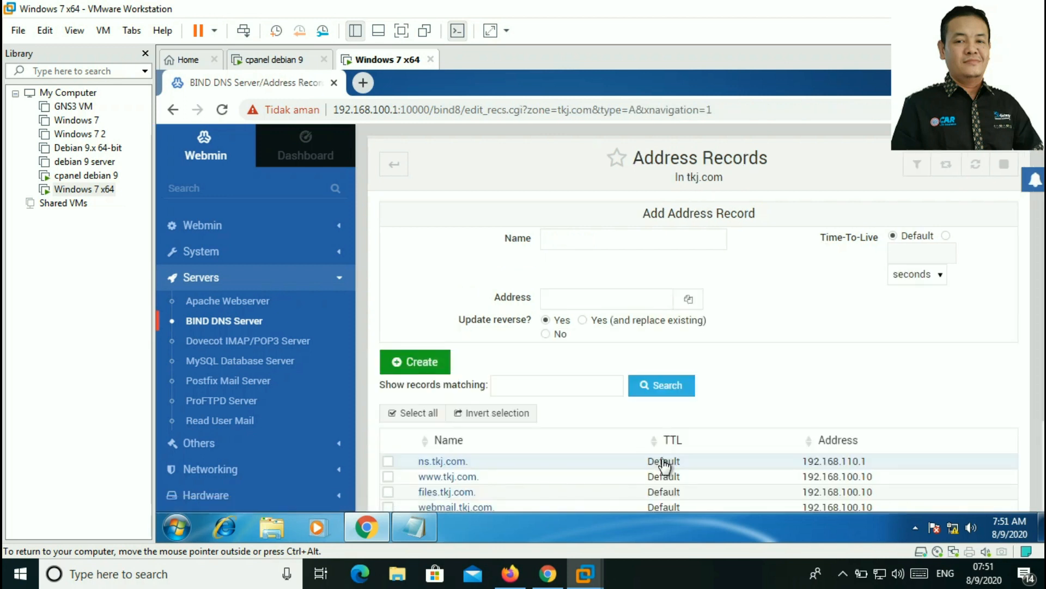
{"action": "scroll", "coordinate": [653, 368], "scroll_direction": "down", "scroll_amount": 2}
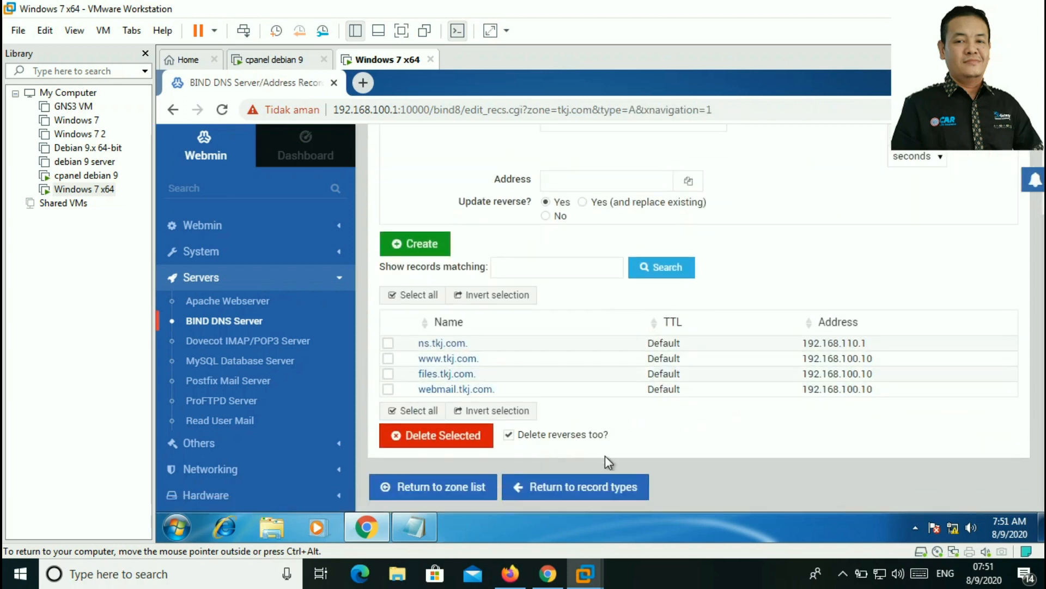
{"action": "left_click", "coordinate": [592, 485]}
{"action": "scroll", "coordinate": [652, 347], "scroll_direction": "down", "scroll_amount": 3}
{"action": "scroll", "coordinate": [652, 347], "scroll_direction": "down", "scroll_amount": 3}
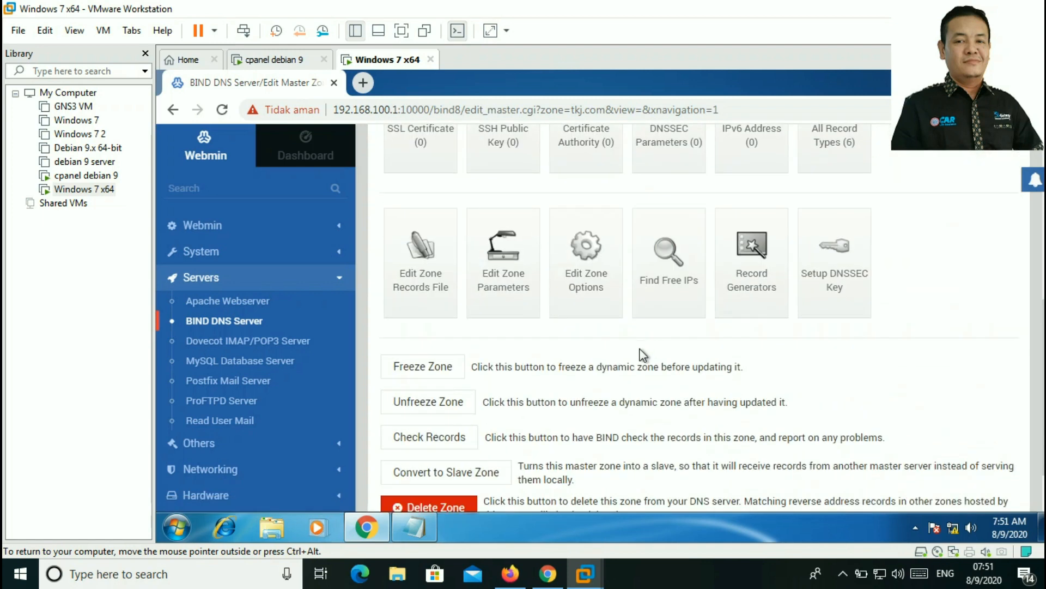
{"action": "scroll", "coordinate": [641, 355], "scroll_direction": "up", "scroll_amount": 5}
{"action": "scroll", "coordinate": [641, 354], "scroll_direction": "down", "scroll_amount": 7}
{"action": "scroll", "coordinate": [641, 351], "scroll_direction": "up", "scroll_amount": 5}
{"action": "scroll", "coordinate": [641, 352], "scroll_direction": "down", "scroll_amount": 5}
{"action": "left_click", "coordinate": [480, 486]}
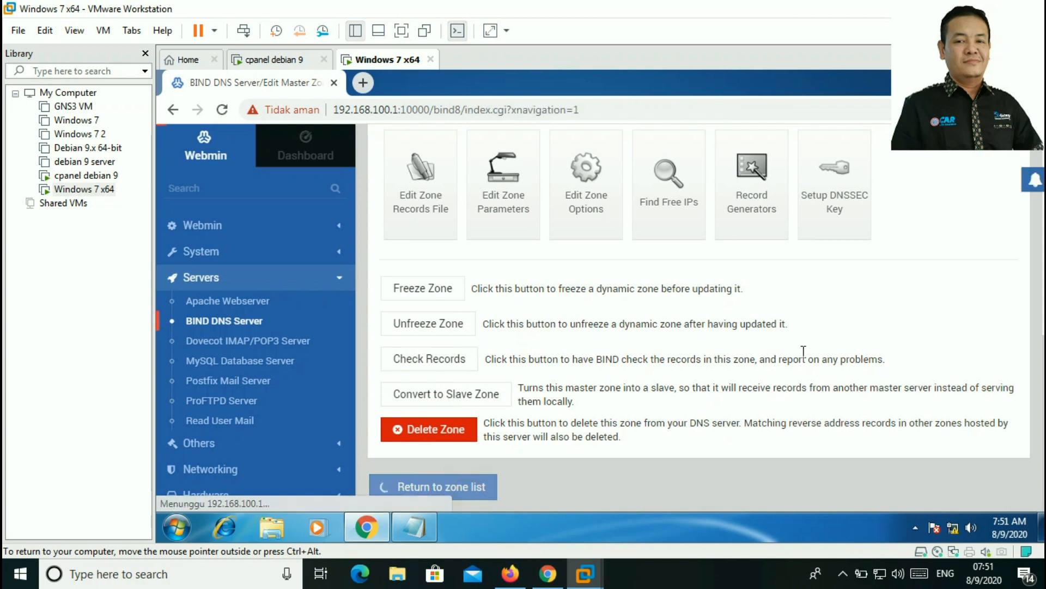
{"action": "scroll", "coordinate": [779, 361], "scroll_direction": "down", "scroll_amount": 4}
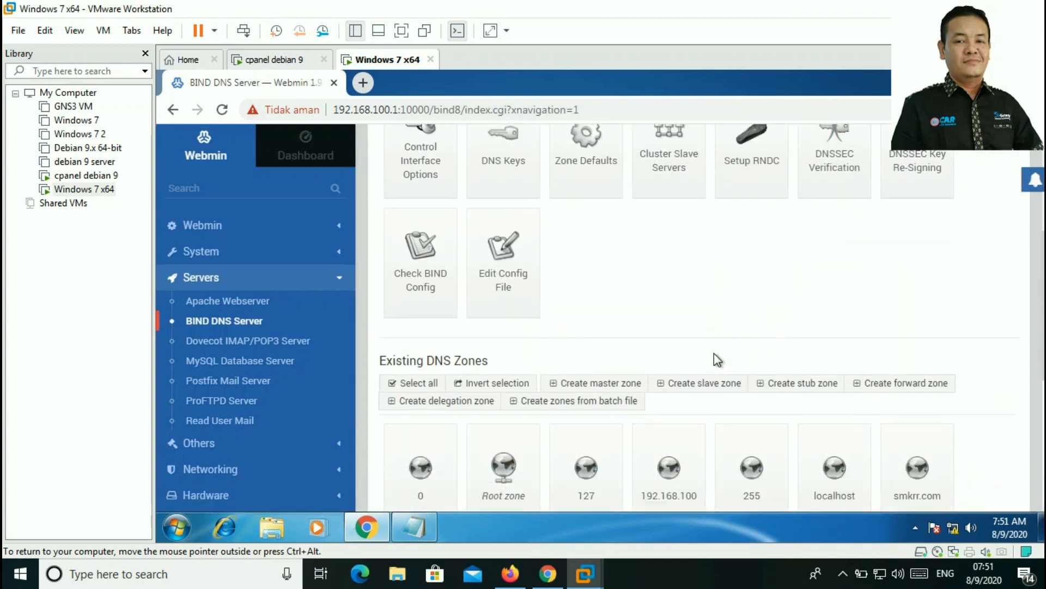
{"action": "scroll", "coordinate": [714, 359], "scroll_direction": "down", "scroll_amount": 2}
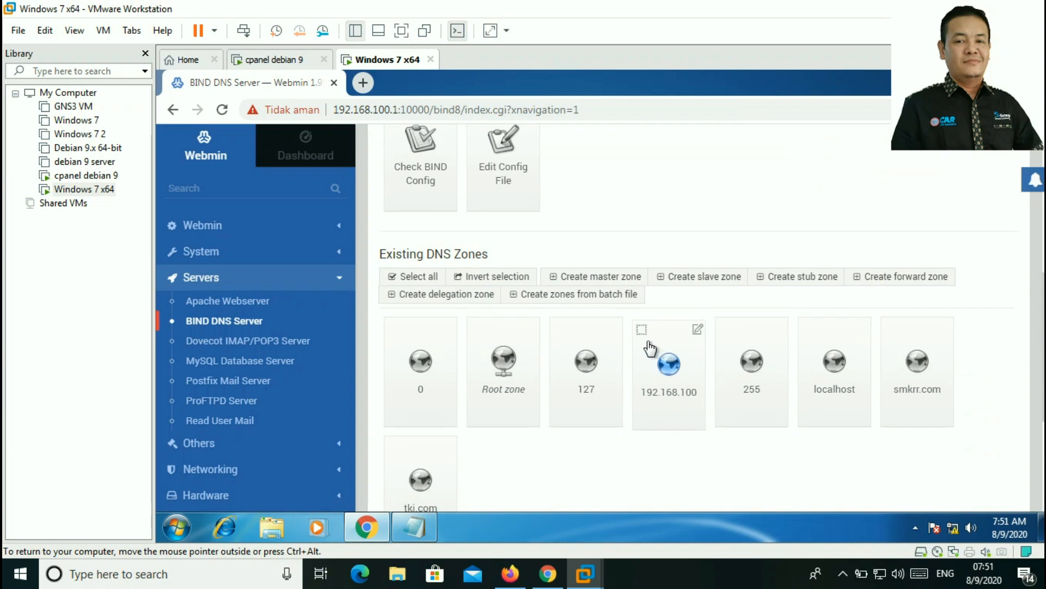
{"action": "scroll", "coordinate": [479, 398], "scroll_direction": "down", "scroll_amount": 2}
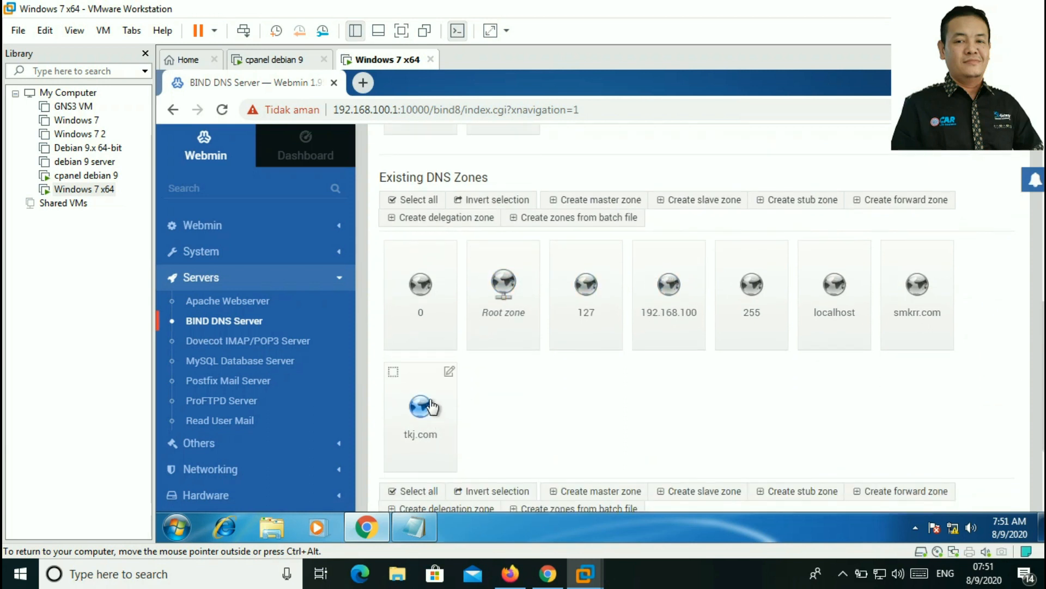
Step: Tick tkj.com and inspect the bulk record deletion form's record types
{"action": "left_click", "coordinate": [394, 372]}
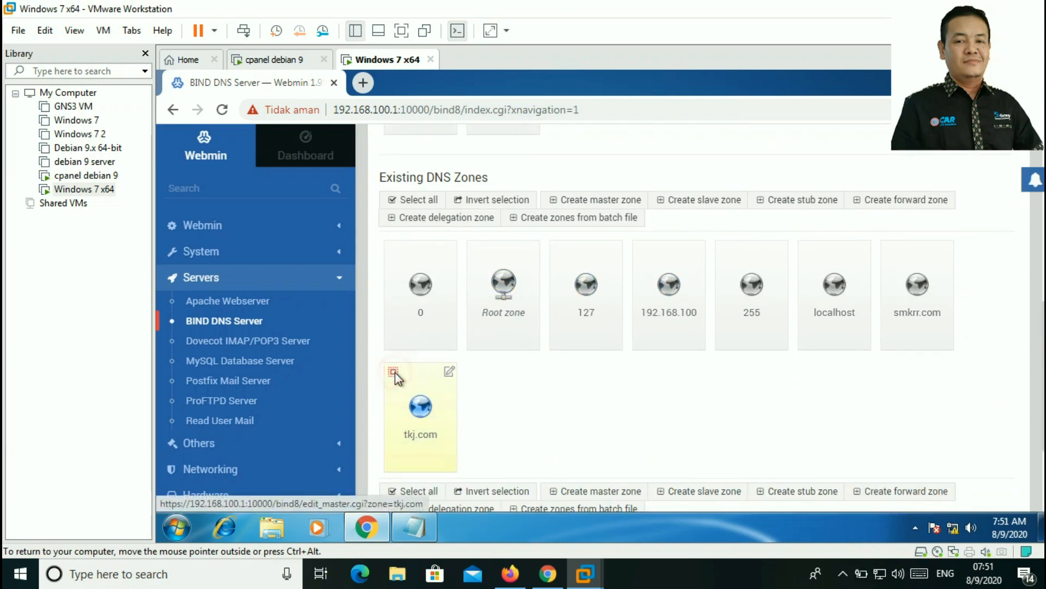
{"action": "scroll", "coordinate": [451, 392], "scroll_direction": "down", "scroll_amount": 2}
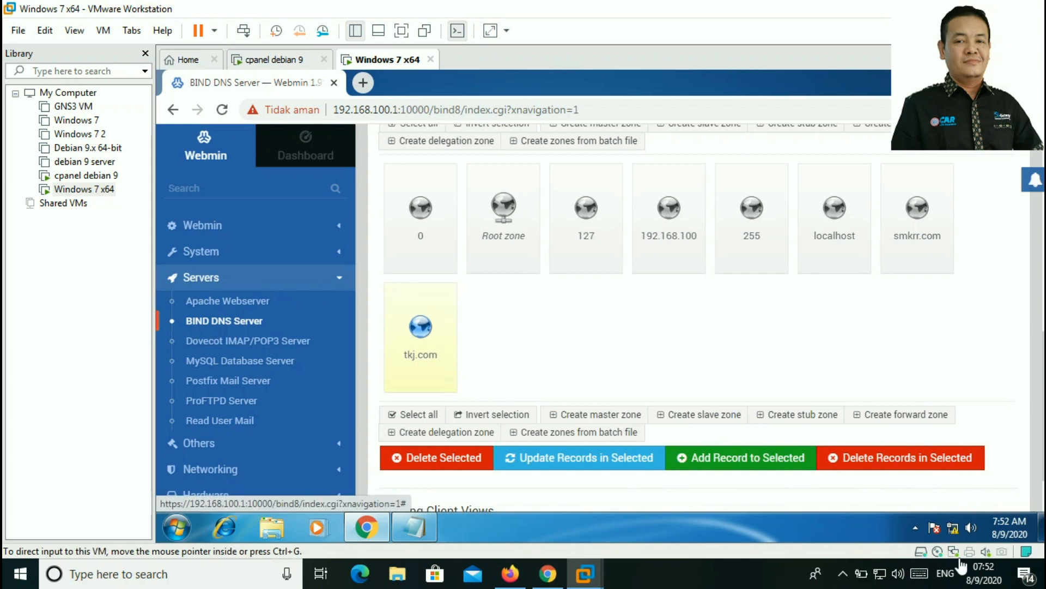
{"action": "left_click", "coordinate": [935, 463]}
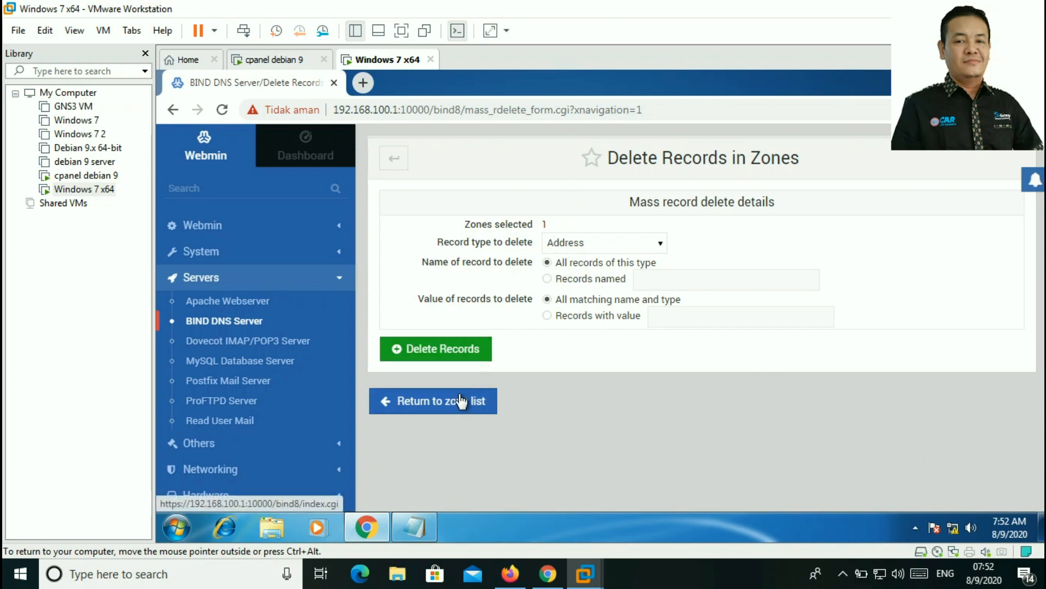
{"action": "left_click", "coordinate": [661, 248]}
{"action": "left_click", "coordinate": [661, 249]}
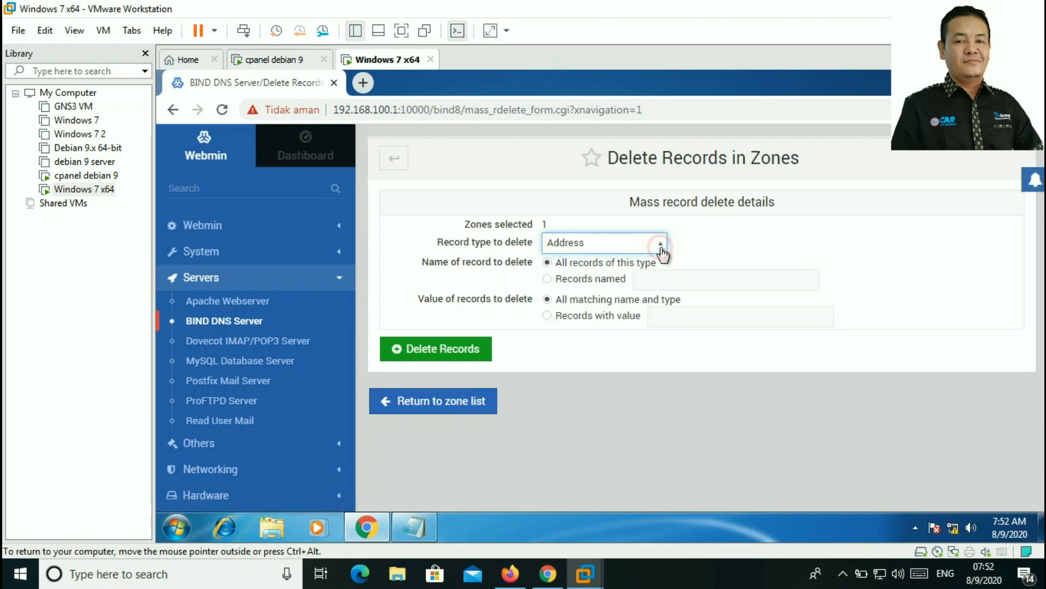
Step: Return to the DNS zone list and tick the tkj.com zone
{"action": "left_click", "coordinate": [424, 403]}
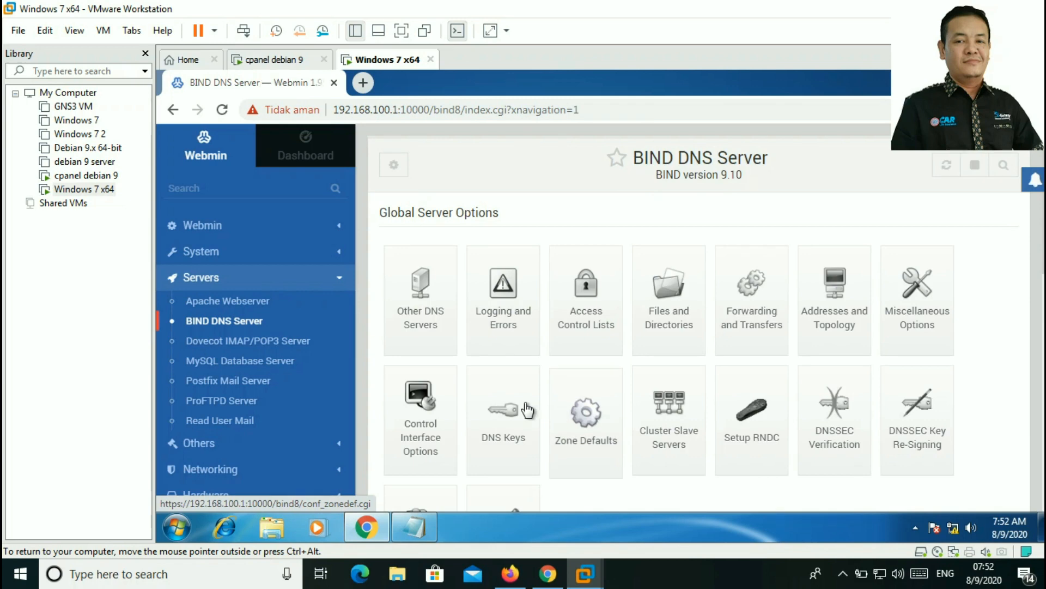
{"action": "scroll", "coordinate": [460, 403], "scroll_direction": "down", "scroll_amount": 5}
{"action": "scroll", "coordinate": [449, 401], "scroll_direction": "down", "scroll_amount": 3}
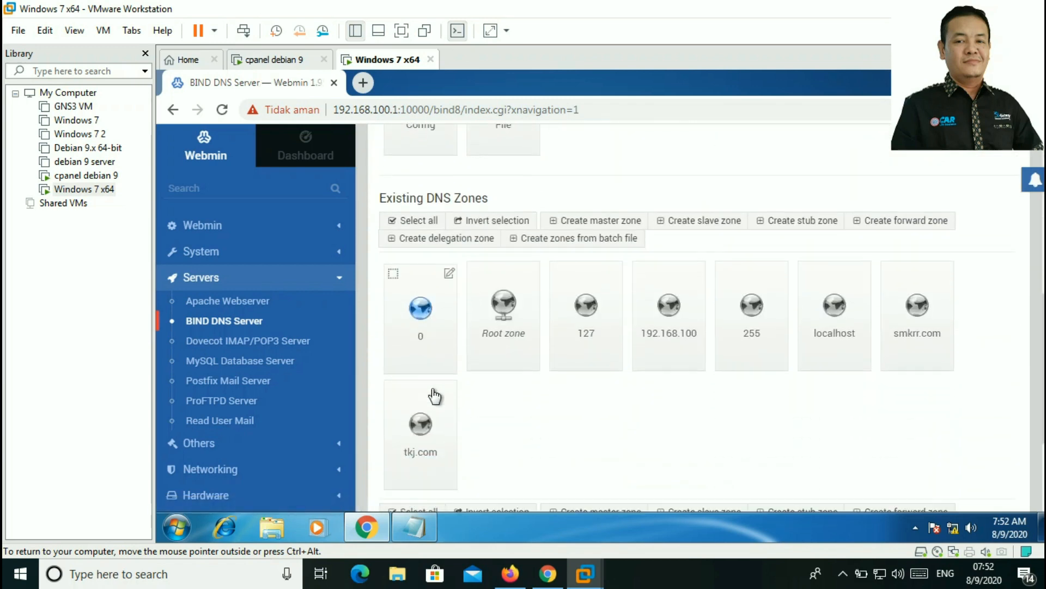
{"action": "left_click", "coordinate": [392, 297]}
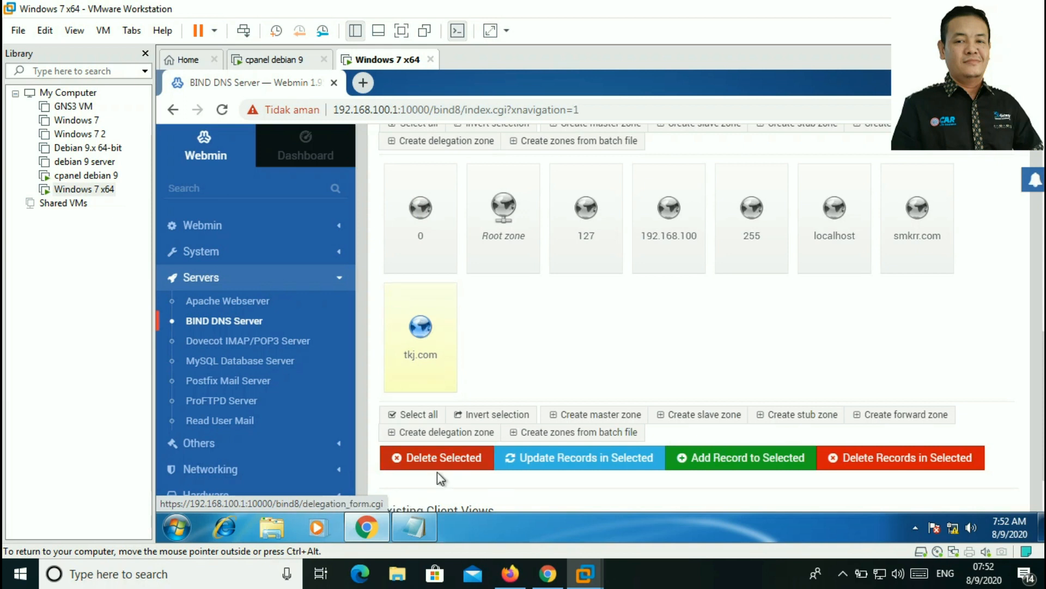
Step: Delete the ticked tkj.com zone, confirm with Delete Now, and return to the zone list
{"action": "left_click", "coordinate": [450, 465]}
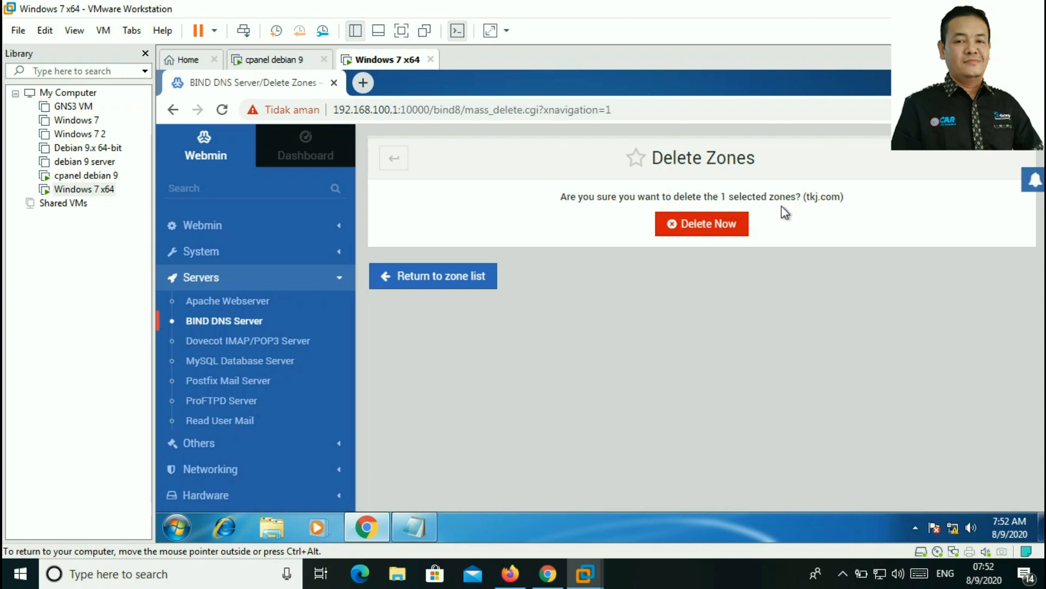
{"action": "left_click", "coordinate": [736, 230]}
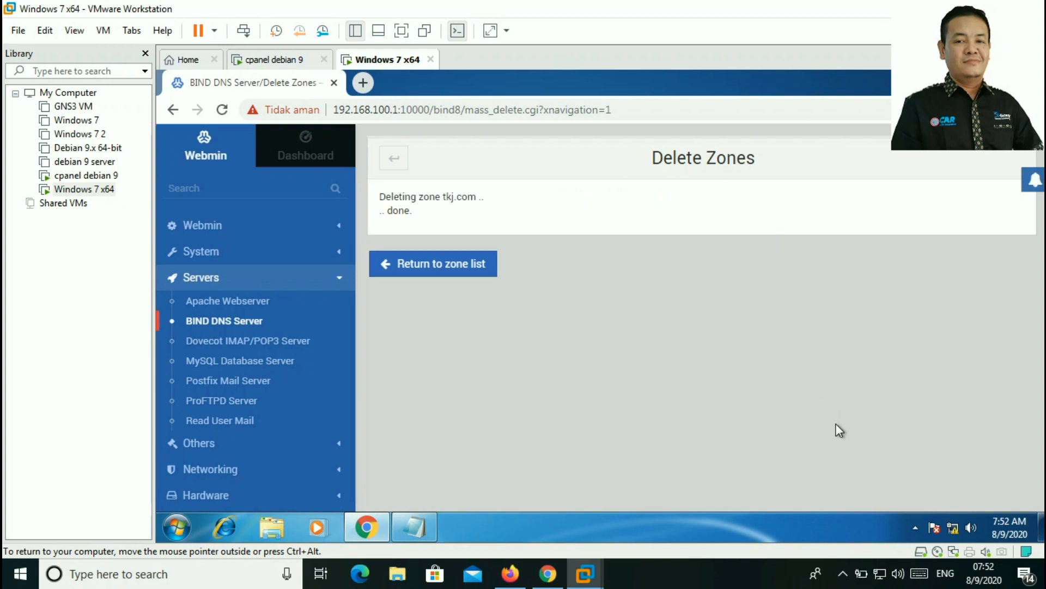
{"action": "left_click", "coordinate": [481, 277]}
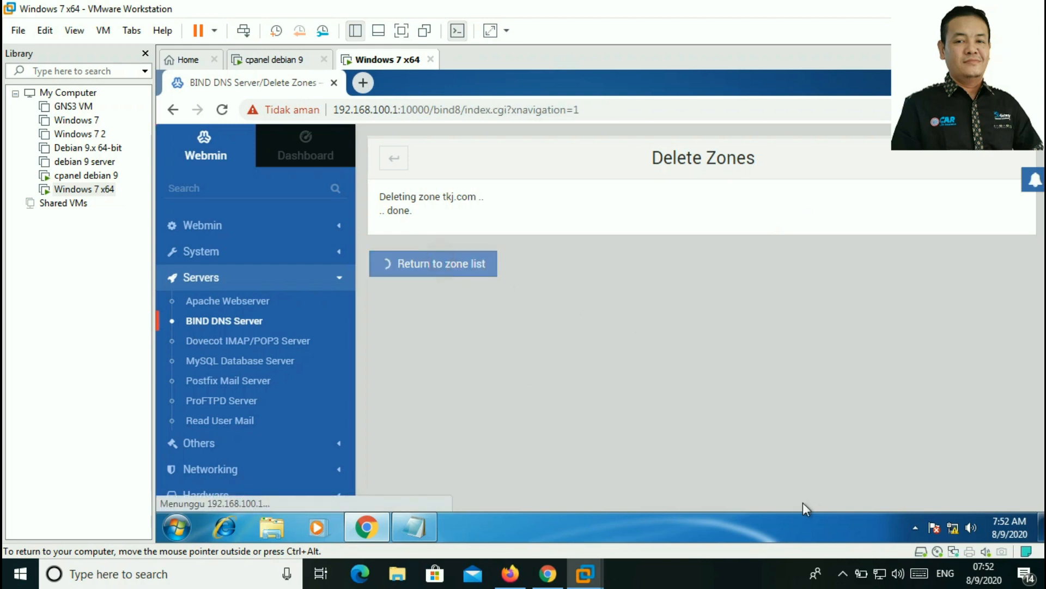
{"action": "scroll", "coordinate": [637, 393], "scroll_direction": "down", "scroll_amount": 10}
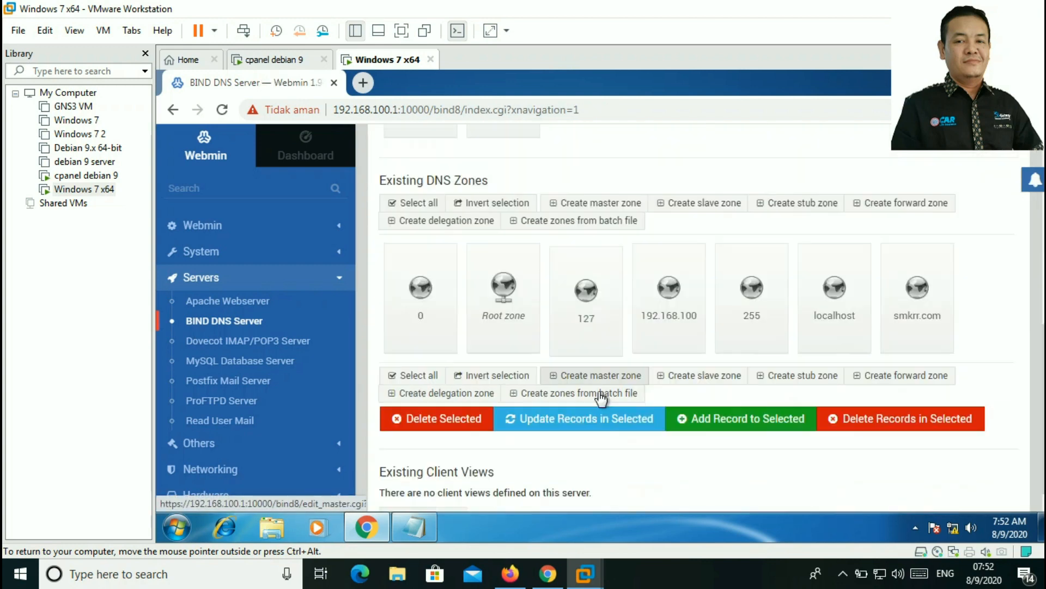
Step: Restart the BIND DNS service from the module's restart icon
{"action": "scroll", "coordinate": [601, 400], "scroll_direction": "up", "scroll_amount": 10}
{"action": "scroll", "coordinate": [601, 399], "scroll_direction": "down", "scroll_amount": 8}
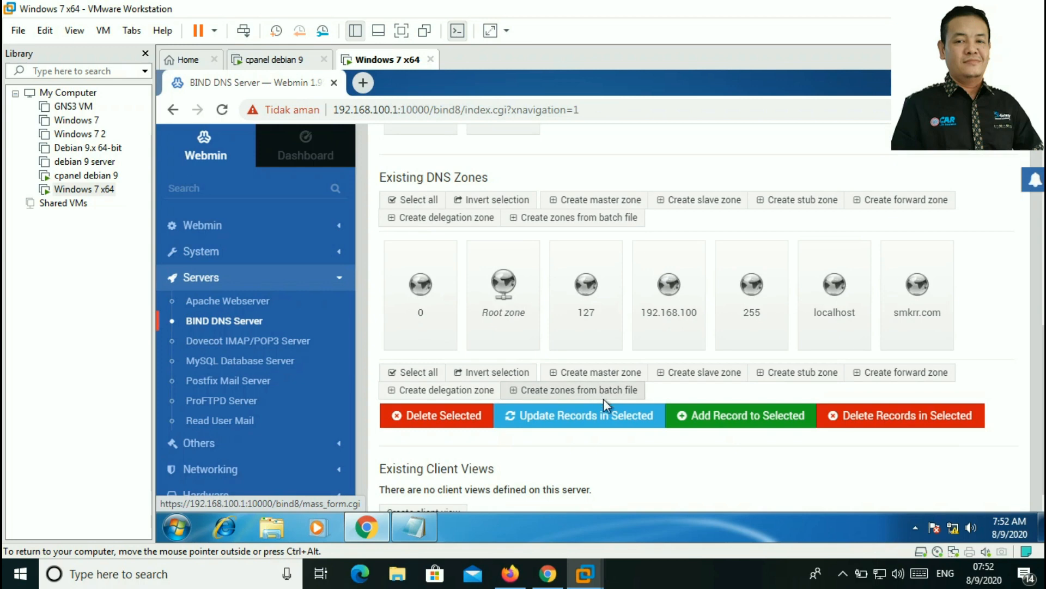
{"action": "scroll", "coordinate": [658, 375], "scroll_direction": "down", "scroll_amount": 1}
{"action": "scroll", "coordinate": [658, 380], "scroll_direction": "up", "scroll_amount": 4}
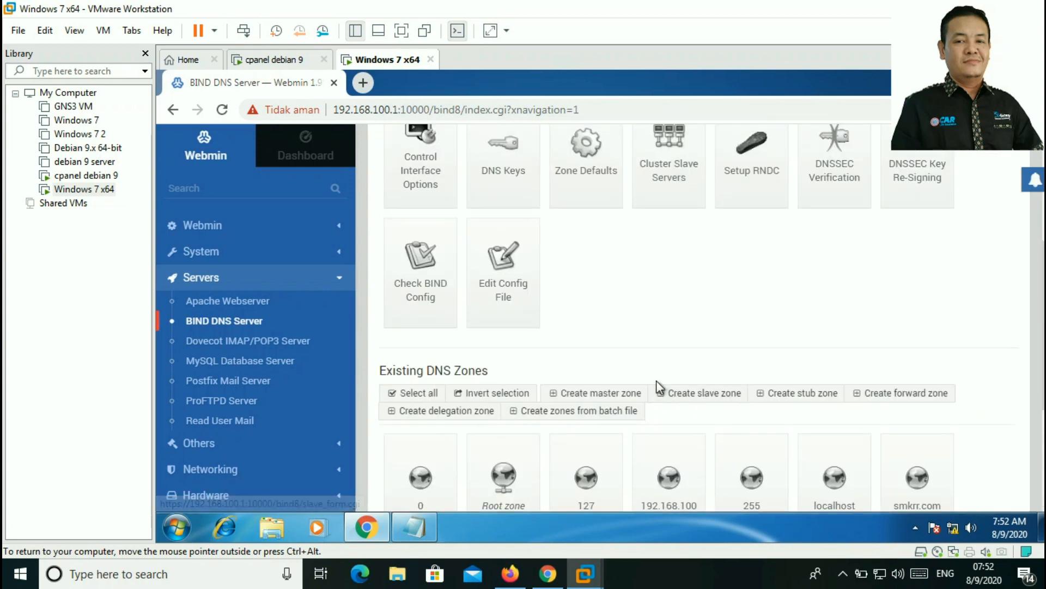
{"action": "scroll", "coordinate": [657, 381], "scroll_direction": "down", "scroll_amount": 4}
{"action": "scroll", "coordinate": [660, 388], "scroll_direction": "up", "scroll_amount": 8}
{"action": "scroll", "coordinate": [665, 385], "scroll_direction": "down", "scroll_amount": 7}
{"action": "scroll", "coordinate": [690, 392], "scroll_direction": "up", "scroll_amount": 8}
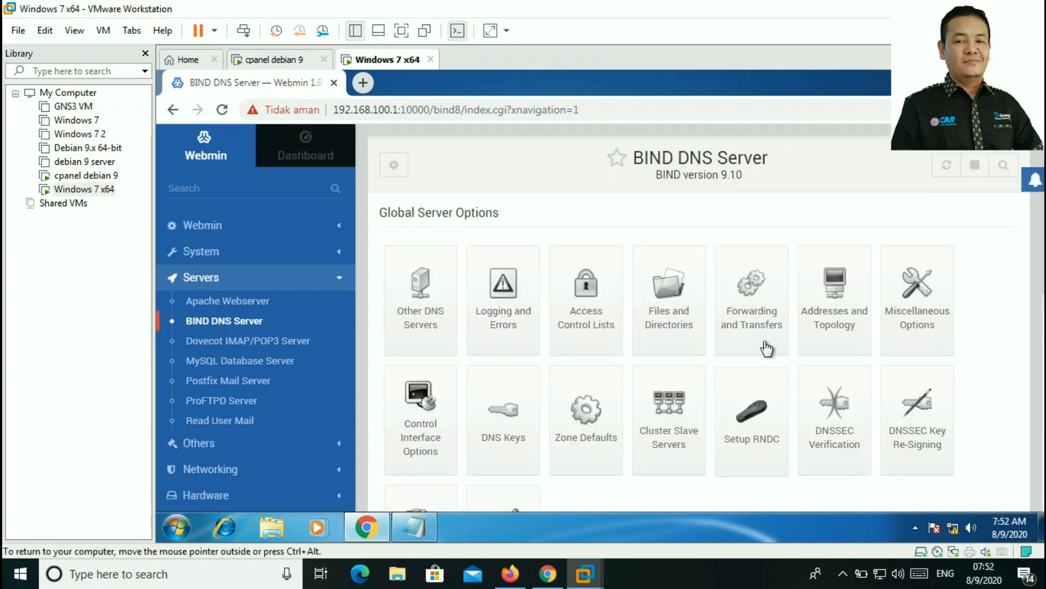
{"action": "left_click", "coordinate": [944, 173]}
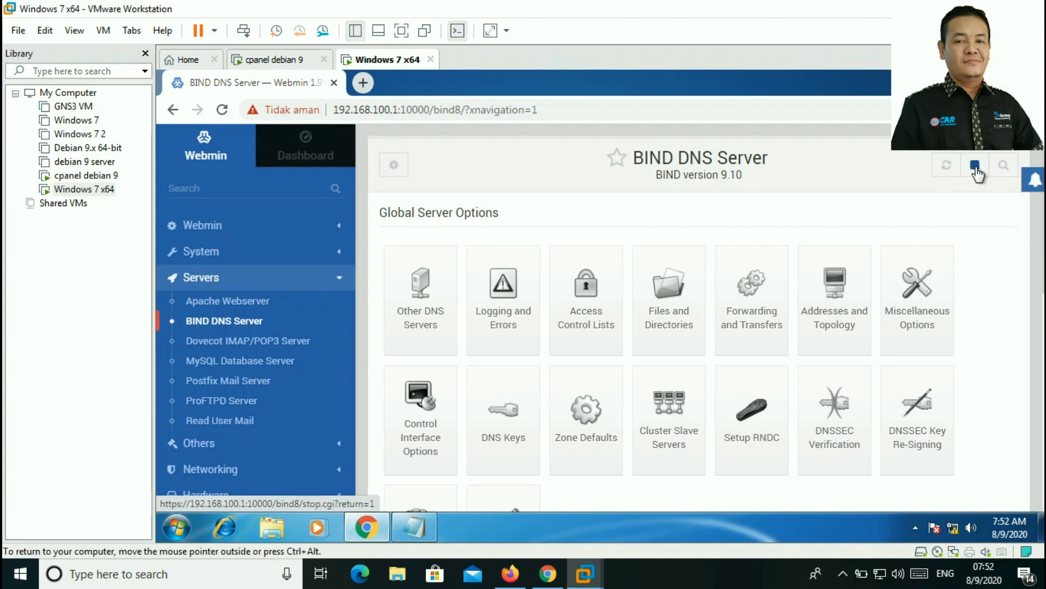
Step: Rerun /etc/init.d/bind9 restart in the Webmin terminal, then close it
{"action": "scroll", "coordinate": [294, 404], "scroll_direction": "down", "scroll_amount": 4}
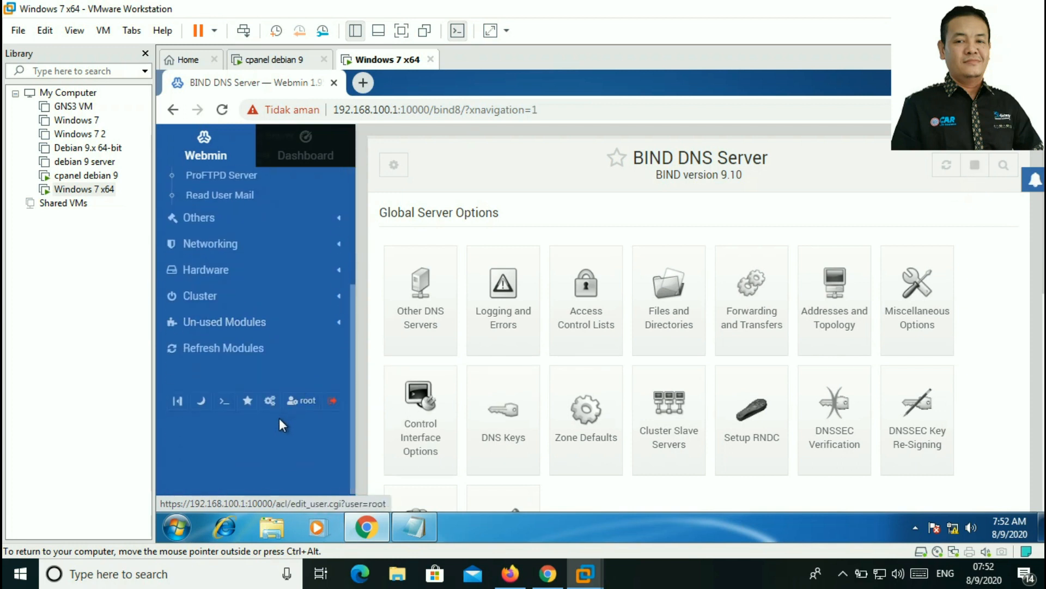
{"action": "left_click", "coordinate": [220, 404]}
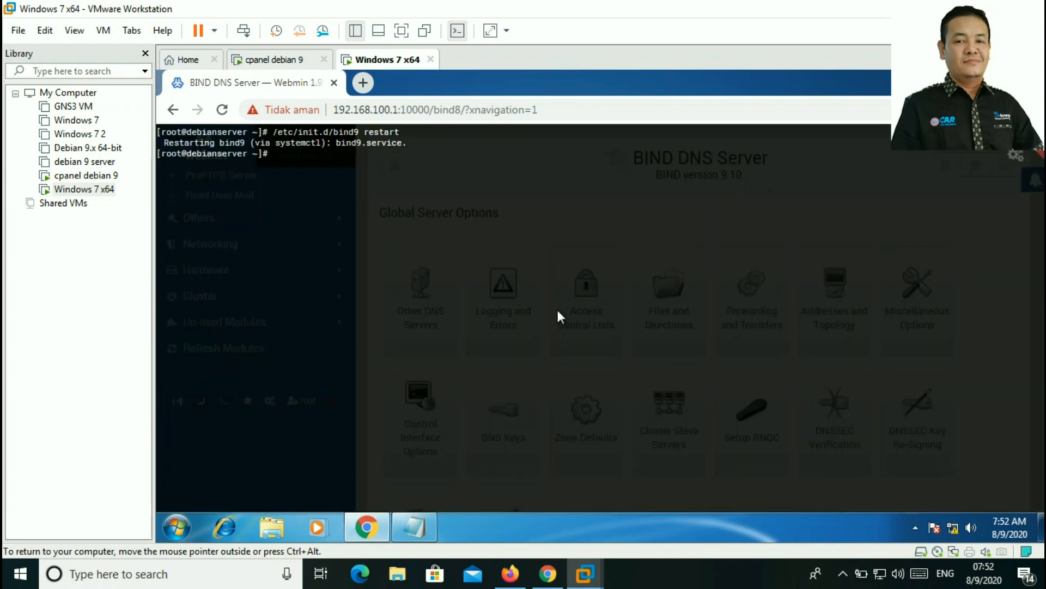
{"action": "key", "text": "Up"}
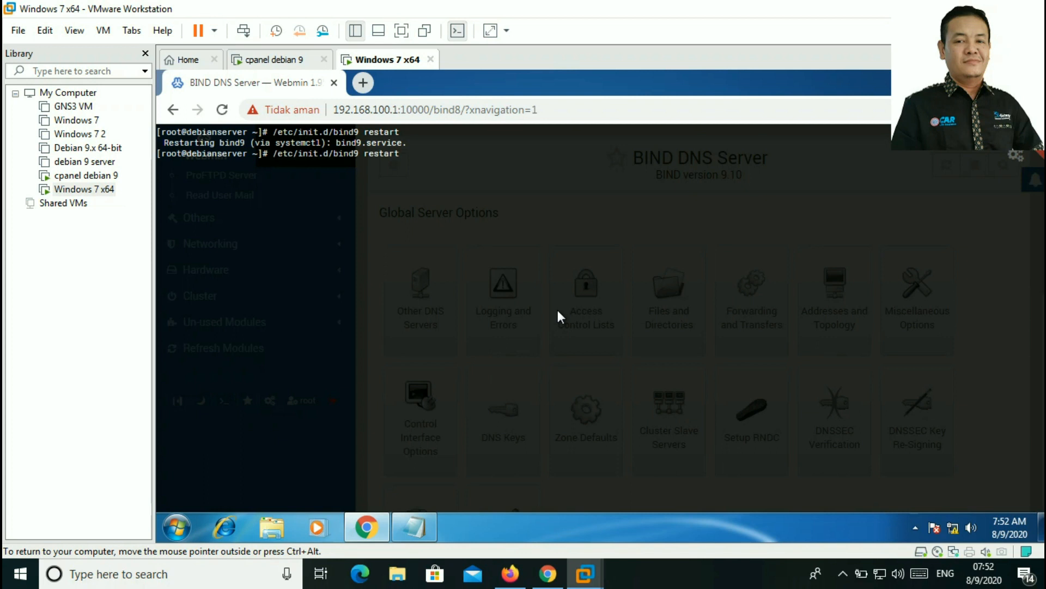
{"action": "key", "text": "Return"}
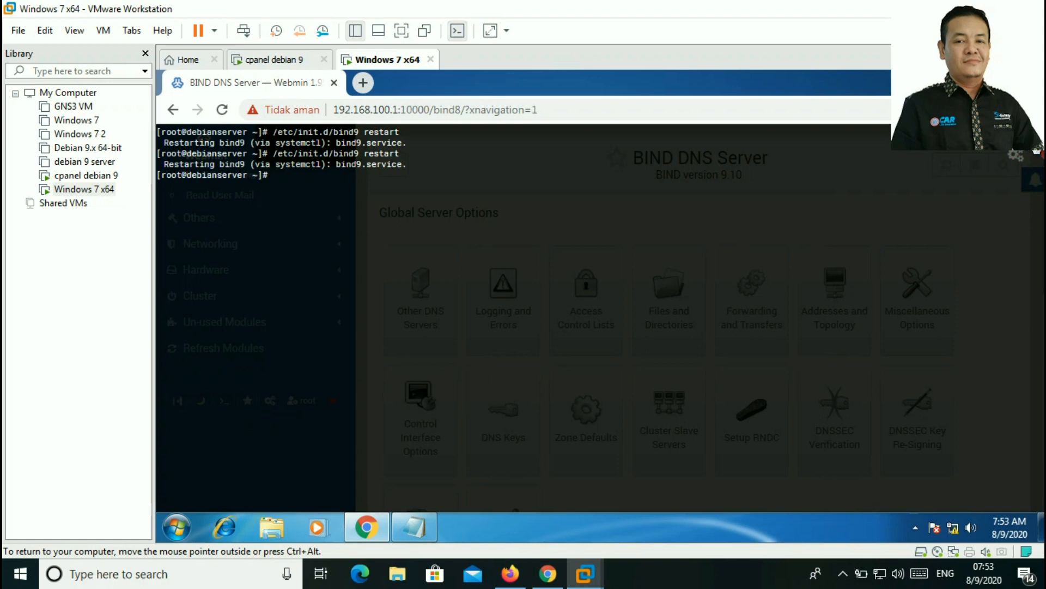
{"action": "left_click", "coordinate": [1033, 153]}
Step: Start a new master zone with domain name tkj.com
{"action": "scroll", "coordinate": [622, 318], "scroll_direction": "down", "scroll_amount": 6}
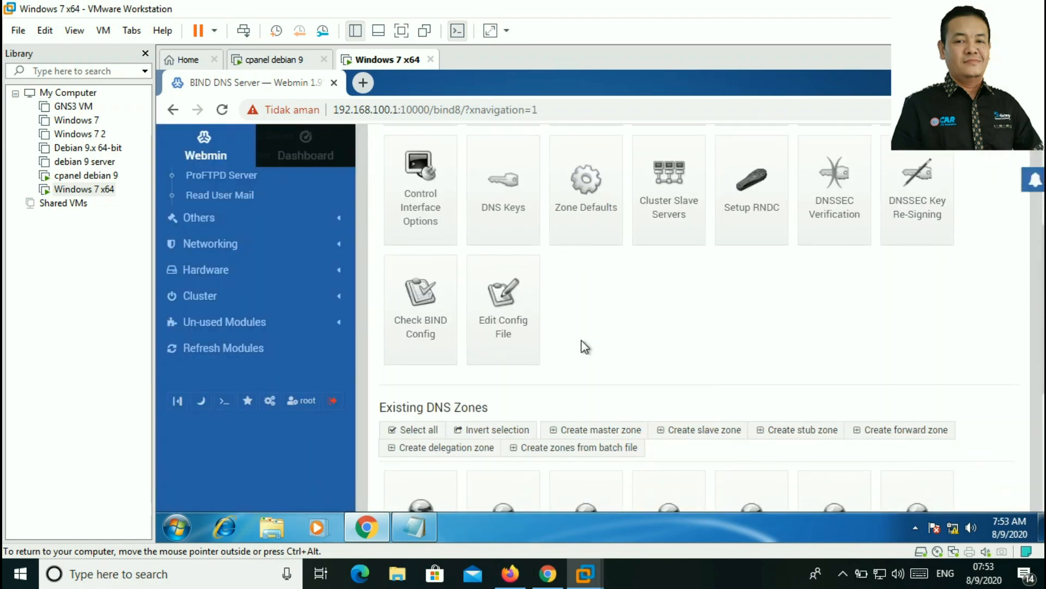
{"action": "scroll", "coordinate": [646, 299], "scroll_direction": "down", "scroll_amount": 1}
{"action": "scroll", "coordinate": [642, 305], "scroll_direction": "up", "scroll_amount": 2}
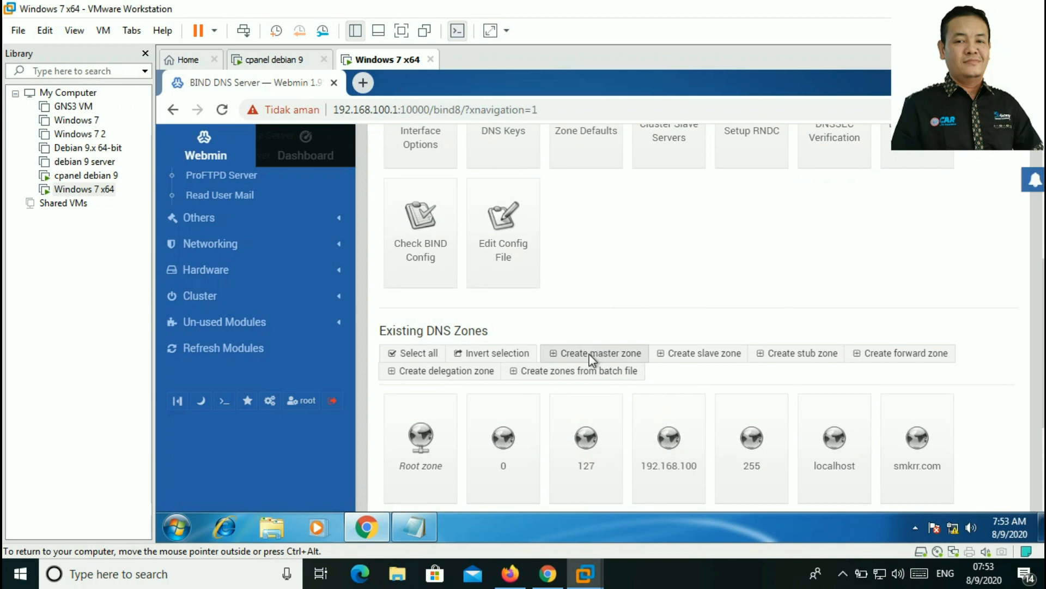
{"action": "left_click", "coordinate": [573, 353]}
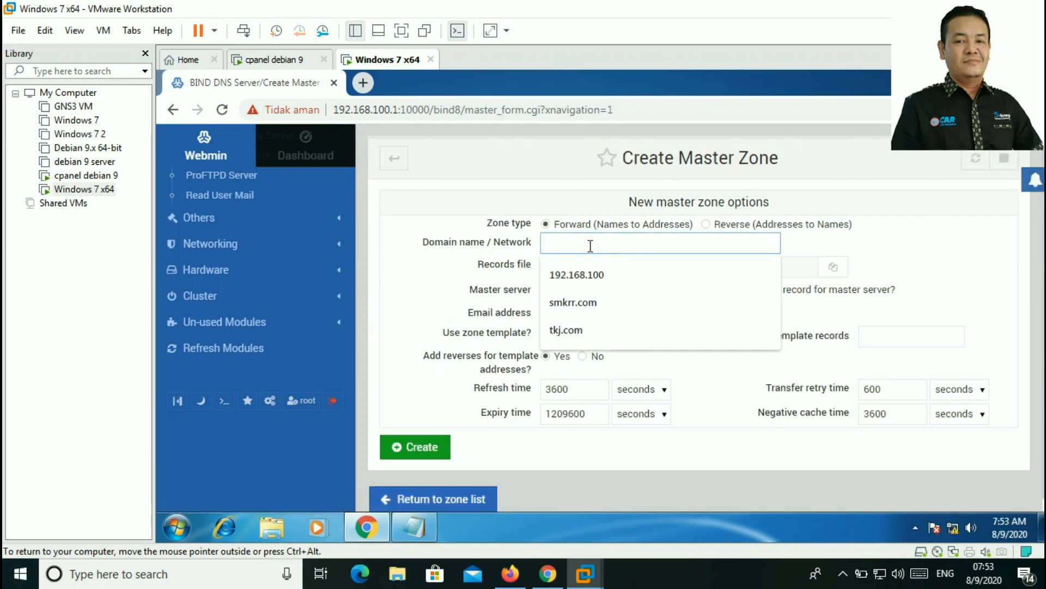
{"action": "left_click", "coordinate": [575, 330]}
Step: Set master server ns.tkj.com, fill in the administrator's e-mail, and create the zone
{"action": "left_click_drag", "start_coordinate": [605, 289], "coordinate": [464, 289]}
{"action": "type", "text": "ns.tkj.com"}
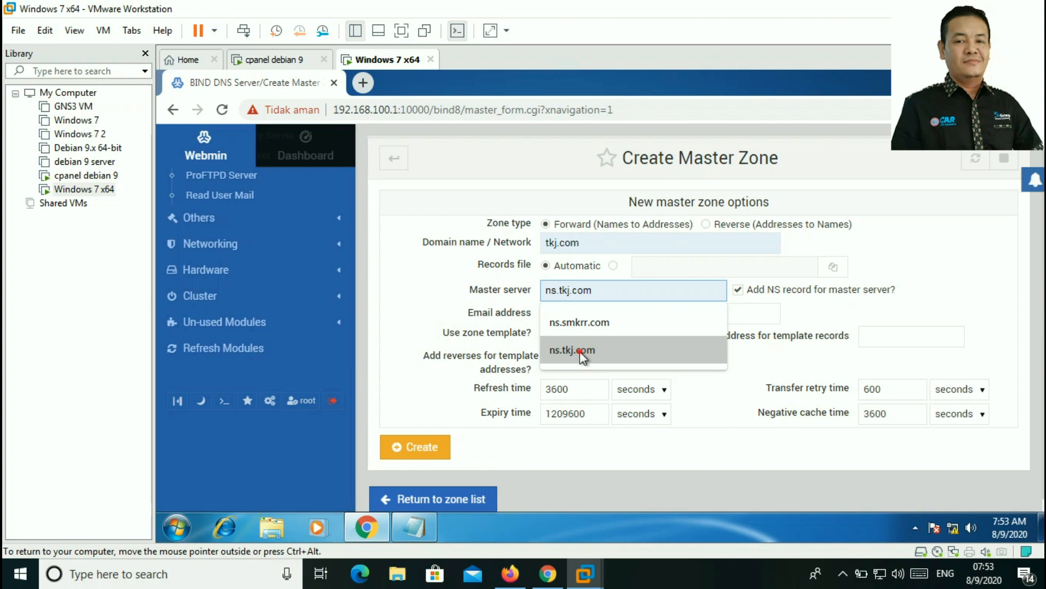
{"action": "left_click", "coordinate": [581, 352]}
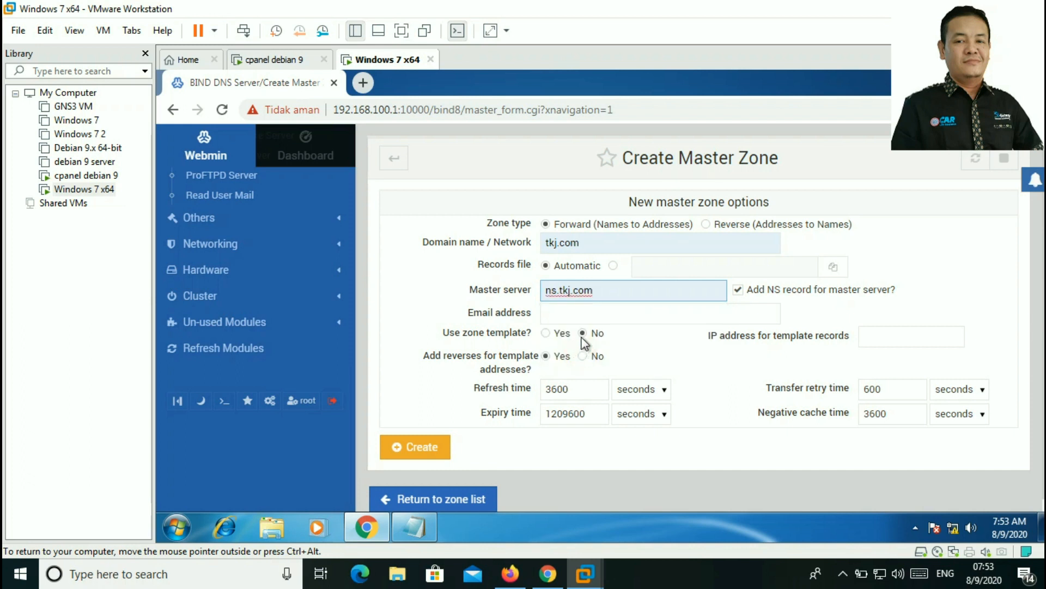
{"action": "left_click", "coordinate": [584, 311]}
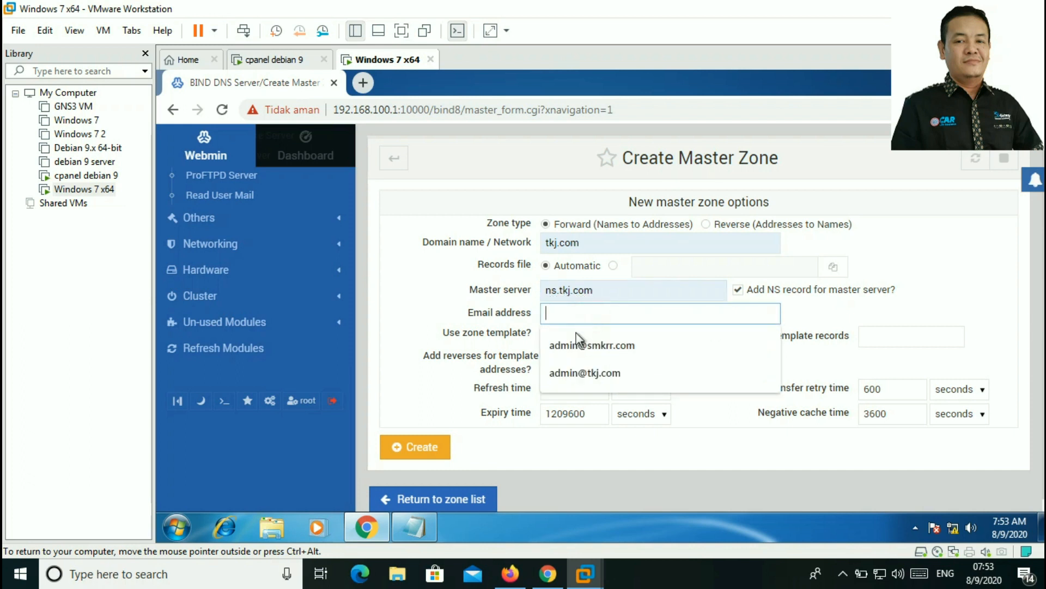
{"action": "left_click", "coordinate": [576, 372]}
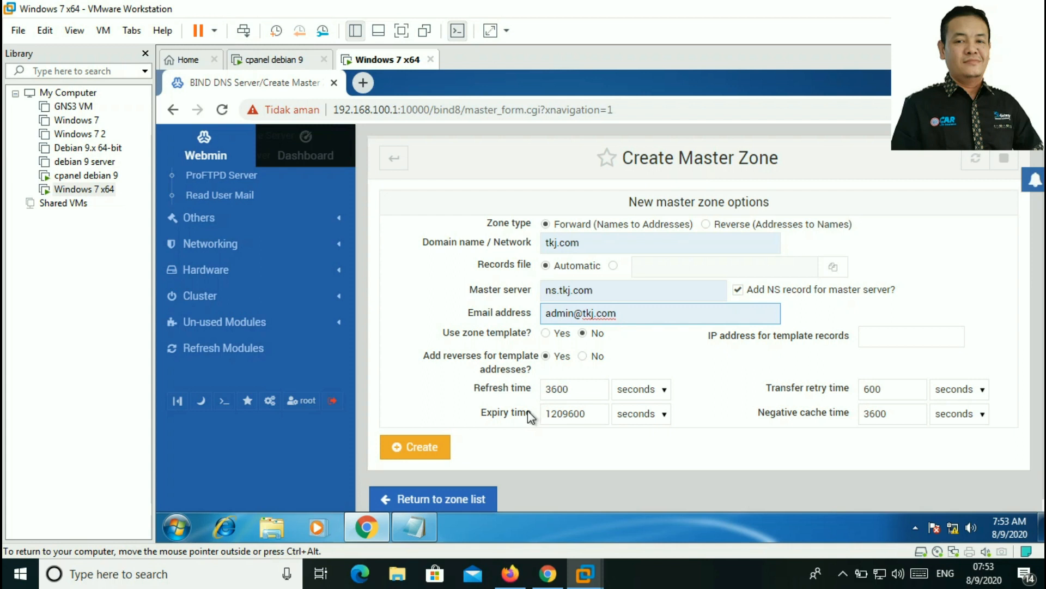
{"action": "left_click", "coordinate": [431, 446]}
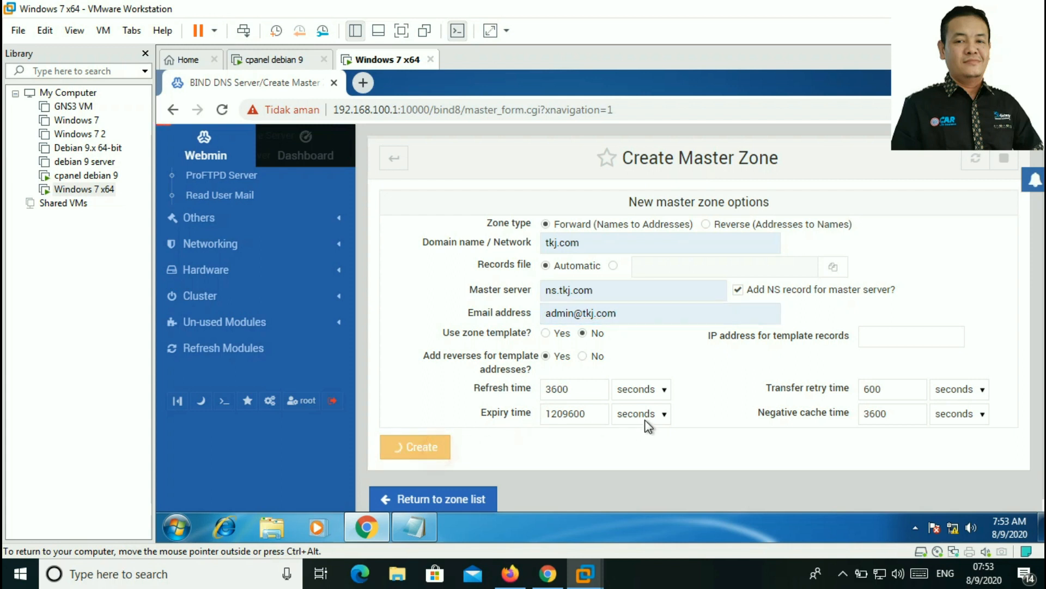
Step: Add an address record ns pointing to 192.168.110.1 in tkj.com
{"action": "left_click", "coordinate": [425, 259]}
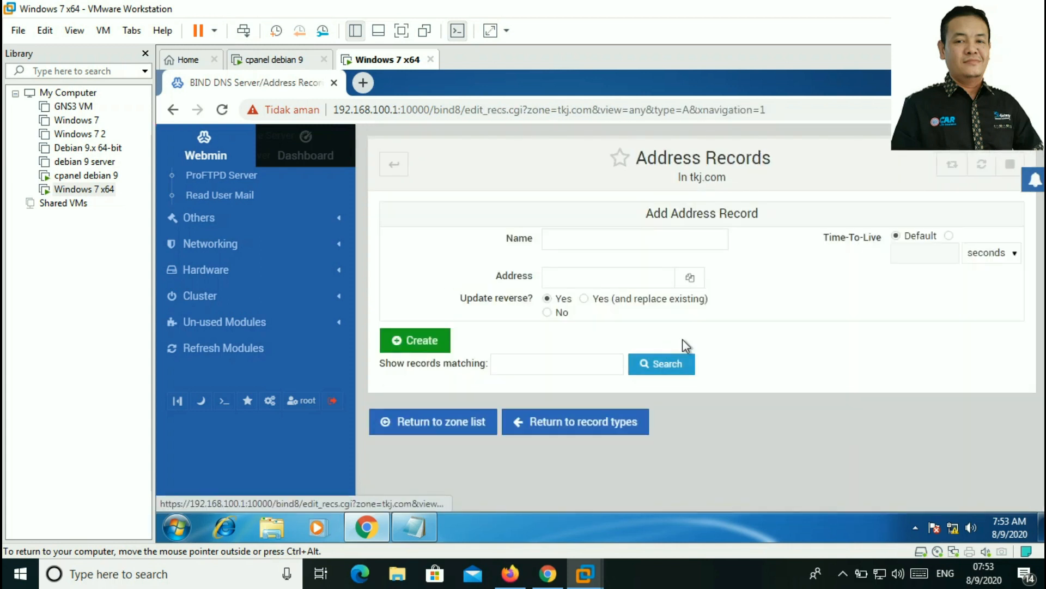
{"action": "left_click", "coordinate": [843, 573]}
{"action": "left_click", "coordinate": [845, 575]}
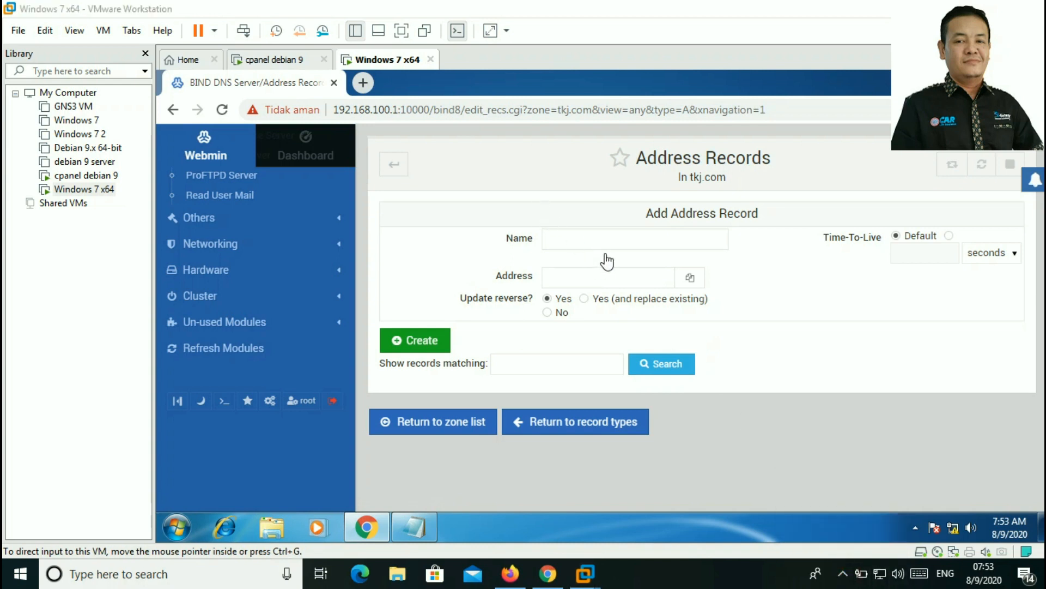
{"action": "left_click", "coordinate": [617, 239]}
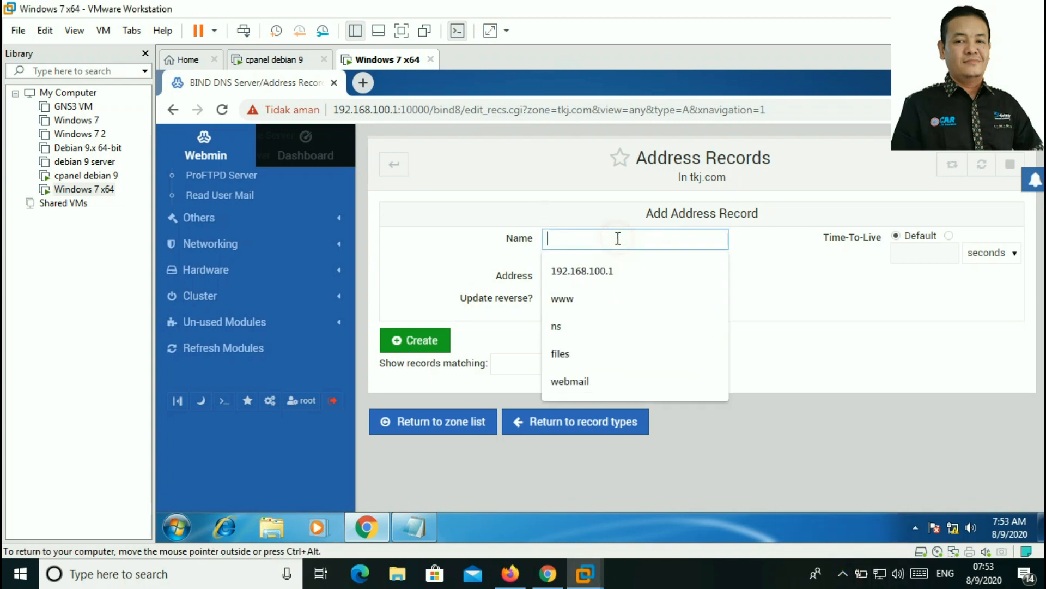
{"action": "left_click", "coordinate": [586, 330]}
{"action": "left_click", "coordinate": [592, 277]}
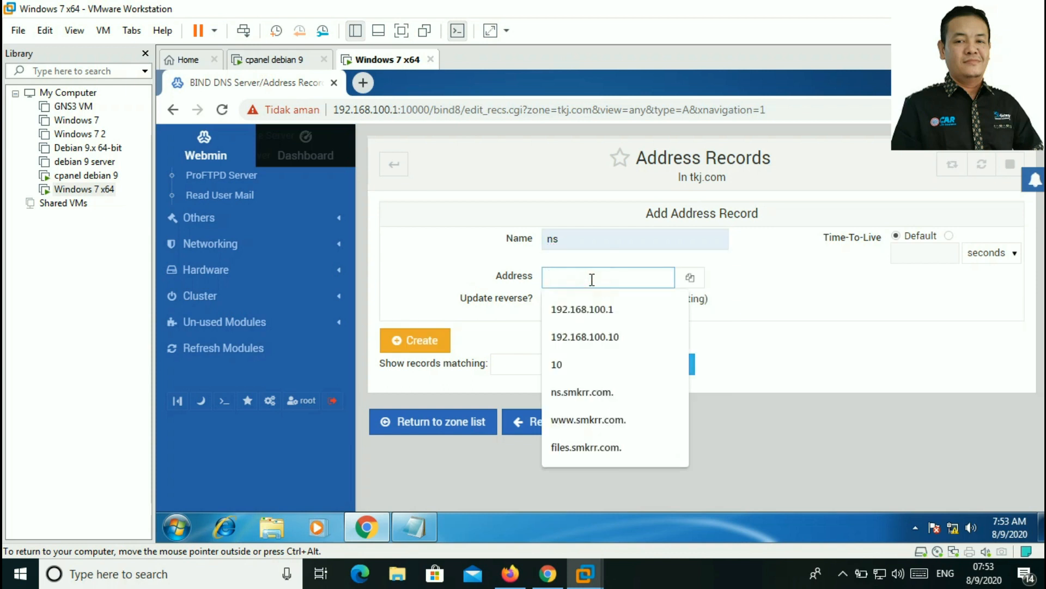
{"action": "type", "text": "192"}
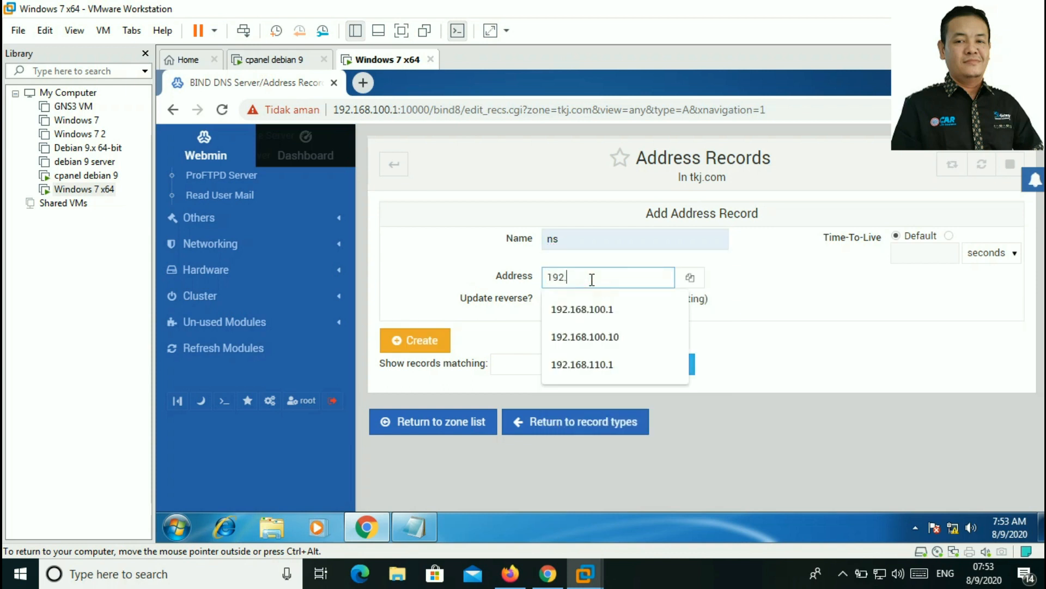
{"action": "type", "text": ".168.110.1"}
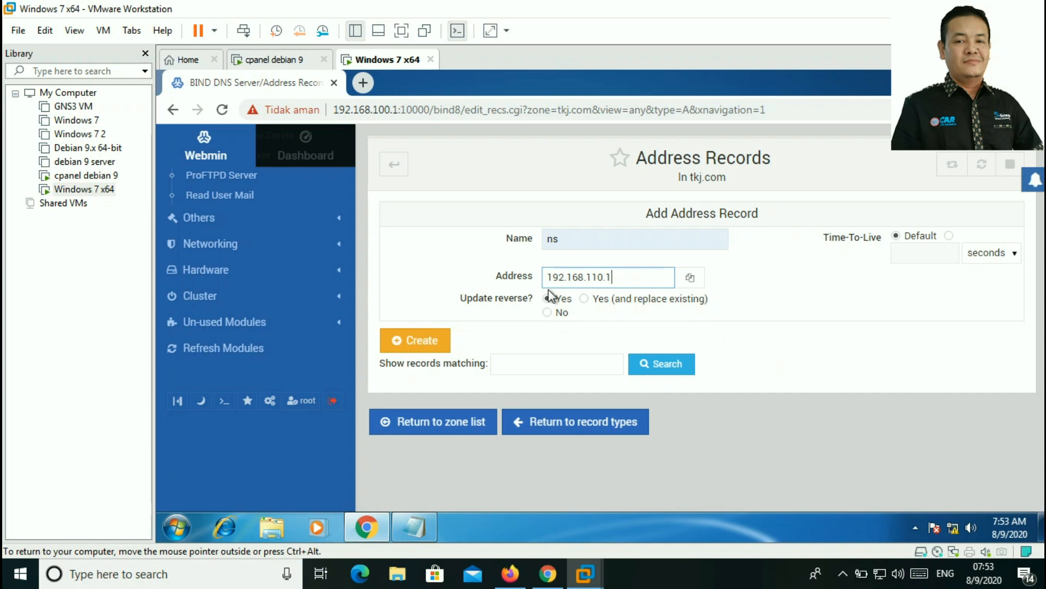
{"action": "left_click", "coordinate": [421, 340]}
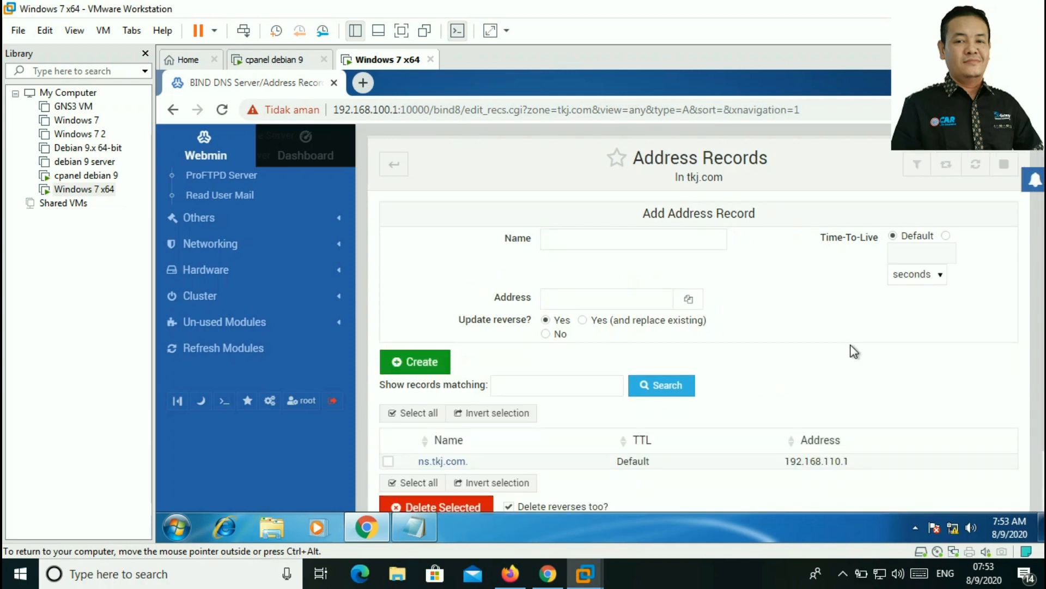
{"action": "scroll", "coordinate": [850, 346], "scroll_direction": "down", "scroll_amount": 3}
{"action": "scroll", "coordinate": [656, 293], "scroll_direction": "up", "scroll_amount": 3}
Step: Add address records www and files, both pointing to 192.168.110.1
{"action": "left_click", "coordinate": [597, 240]}
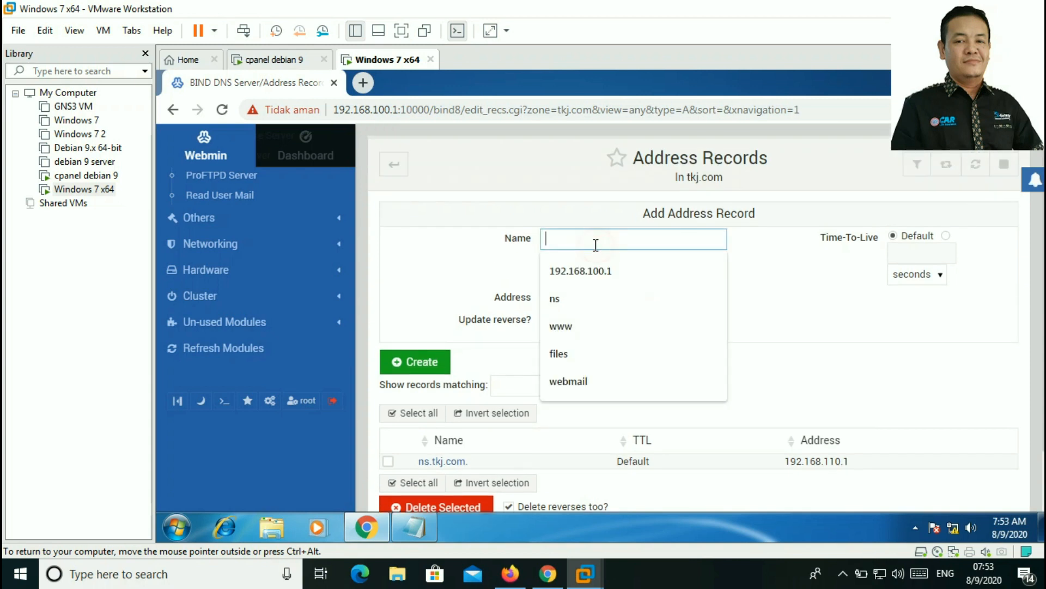
{"action": "left_click", "coordinate": [567, 323]}
{"action": "left_click", "coordinate": [581, 297]}
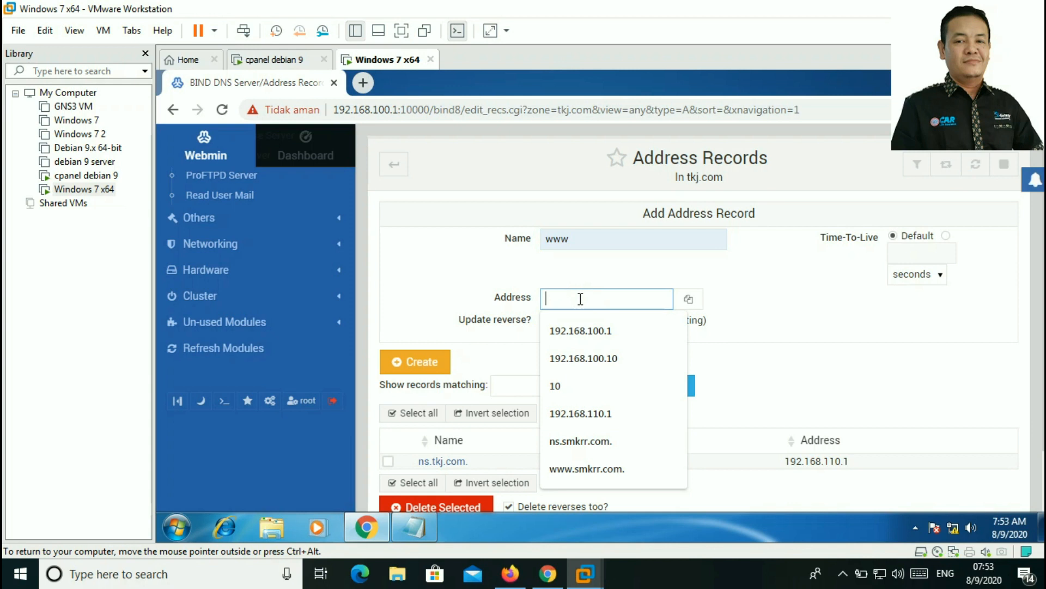
{"action": "left_click", "coordinate": [614, 412]}
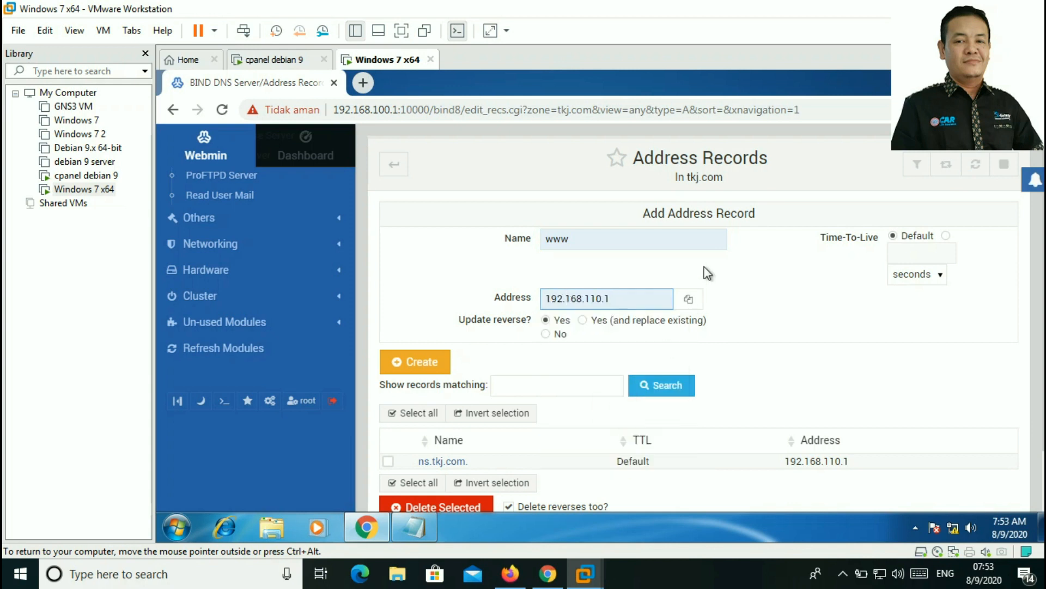
{"action": "scroll", "coordinate": [586, 290], "scroll_direction": "down", "scroll_amount": 2}
{"action": "left_click", "coordinate": [417, 290]}
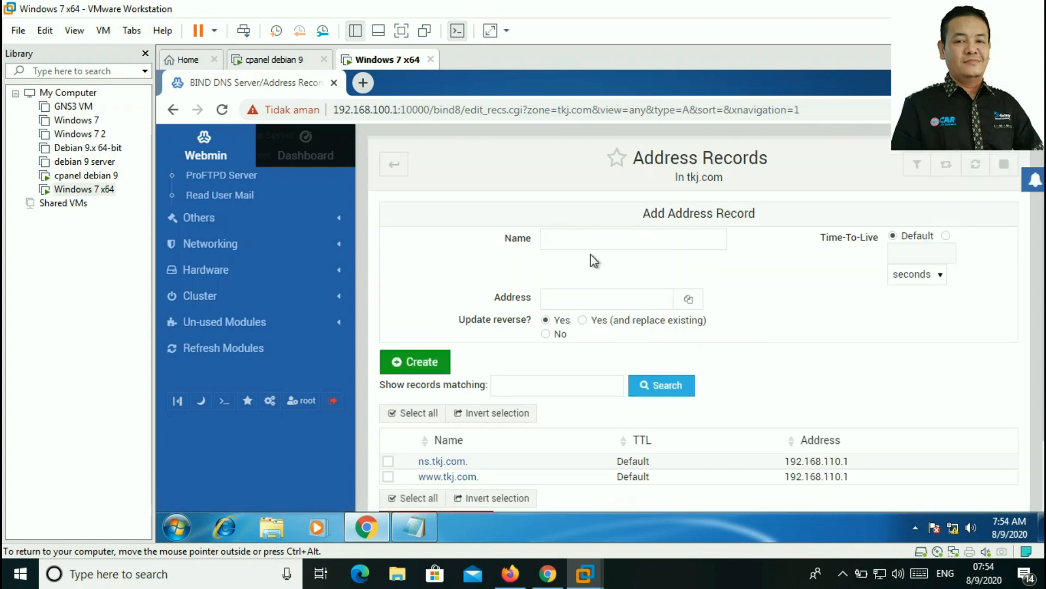
{"action": "left_click", "coordinate": [593, 238]}
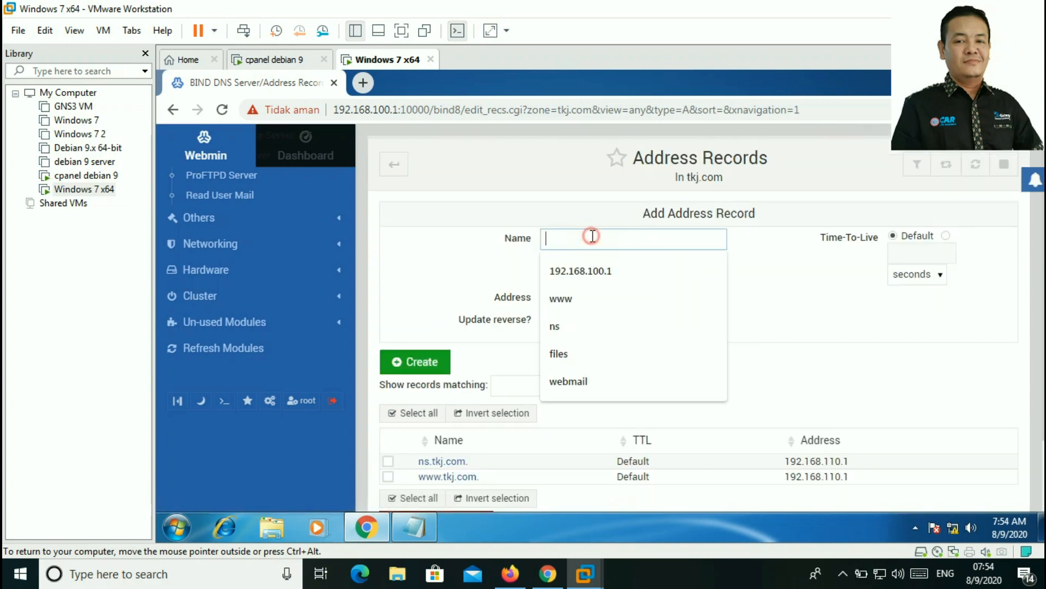
{"action": "left_click", "coordinate": [570, 355]}
{"action": "left_click", "coordinate": [585, 304]}
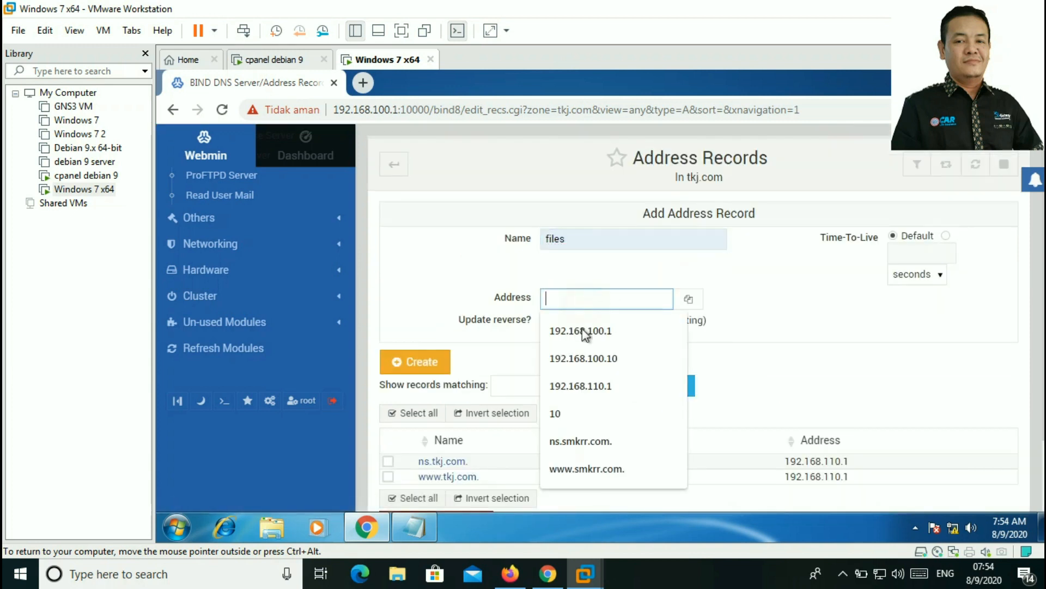
{"action": "left_click", "coordinate": [606, 381]}
{"action": "scroll", "coordinate": [646, 295], "scroll_direction": "down", "scroll_amount": 1}
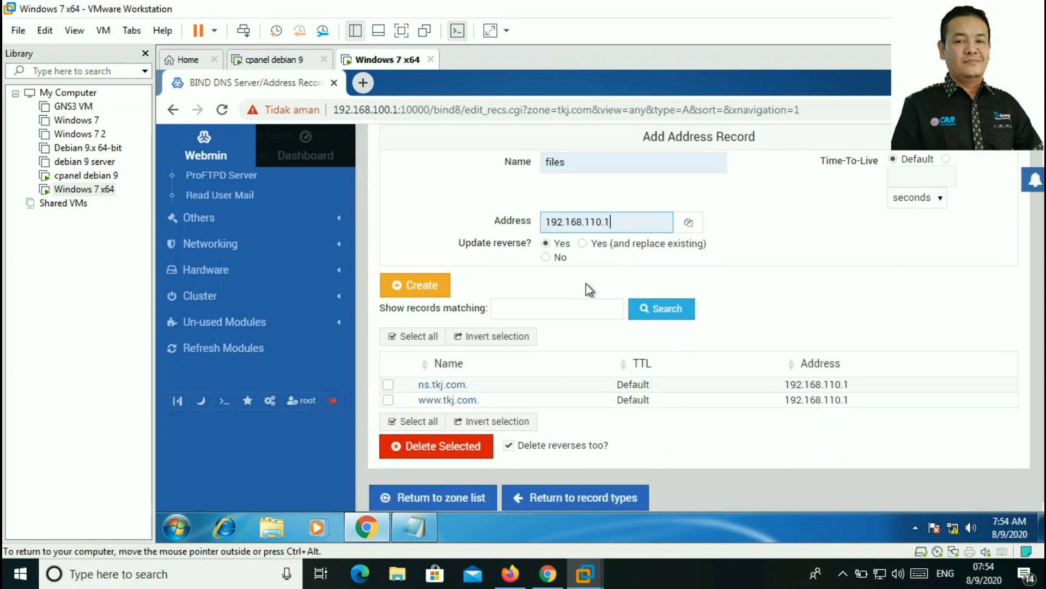
{"action": "left_click", "coordinate": [417, 285]}
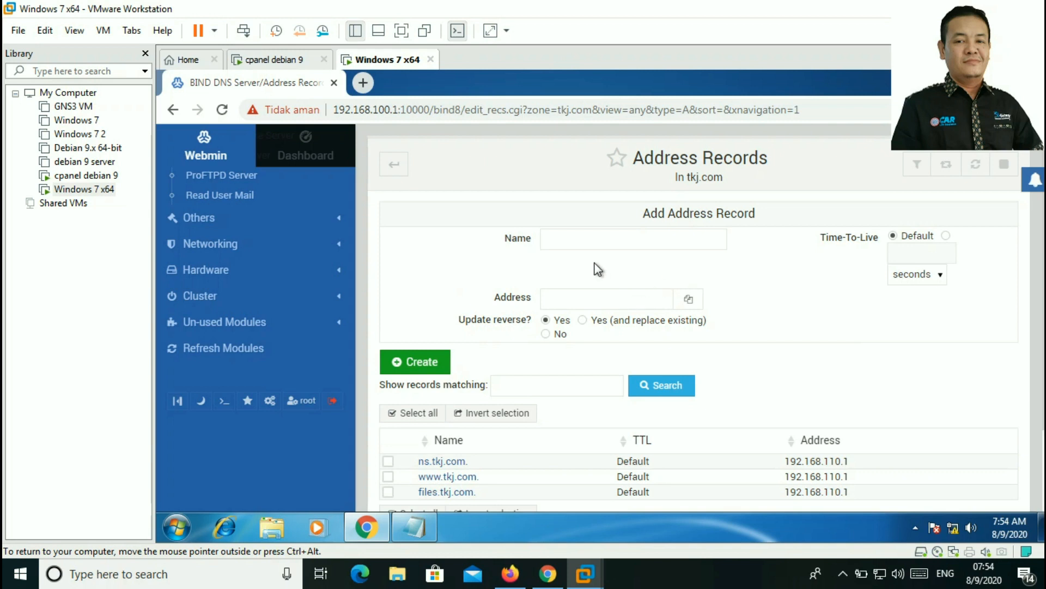
Step: Add the webmail address record pointing to 192.168.110.1
{"action": "left_click", "coordinate": [592, 238]}
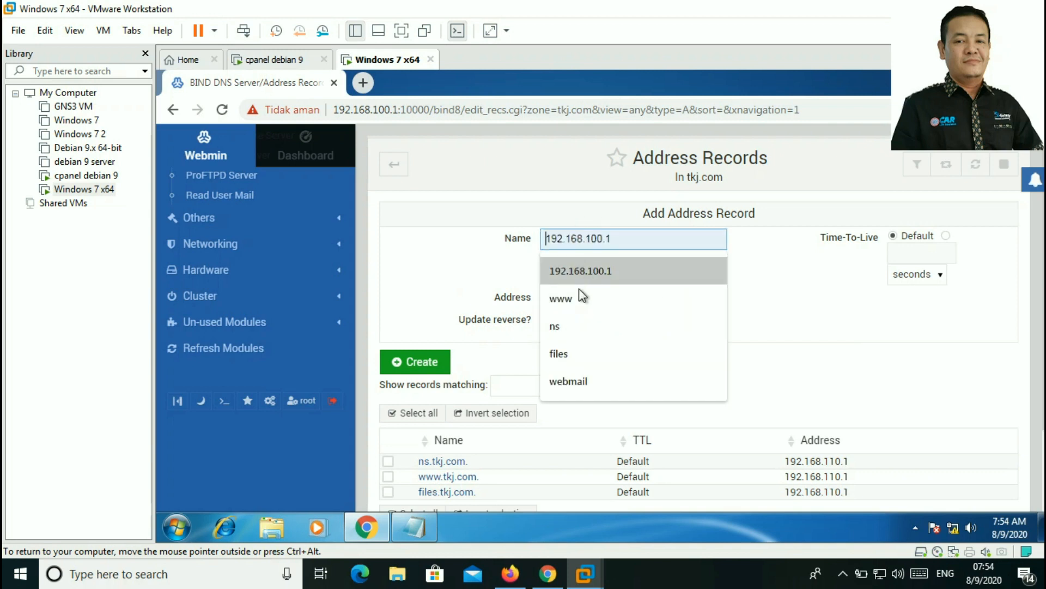
{"action": "left_click", "coordinate": [567, 381]}
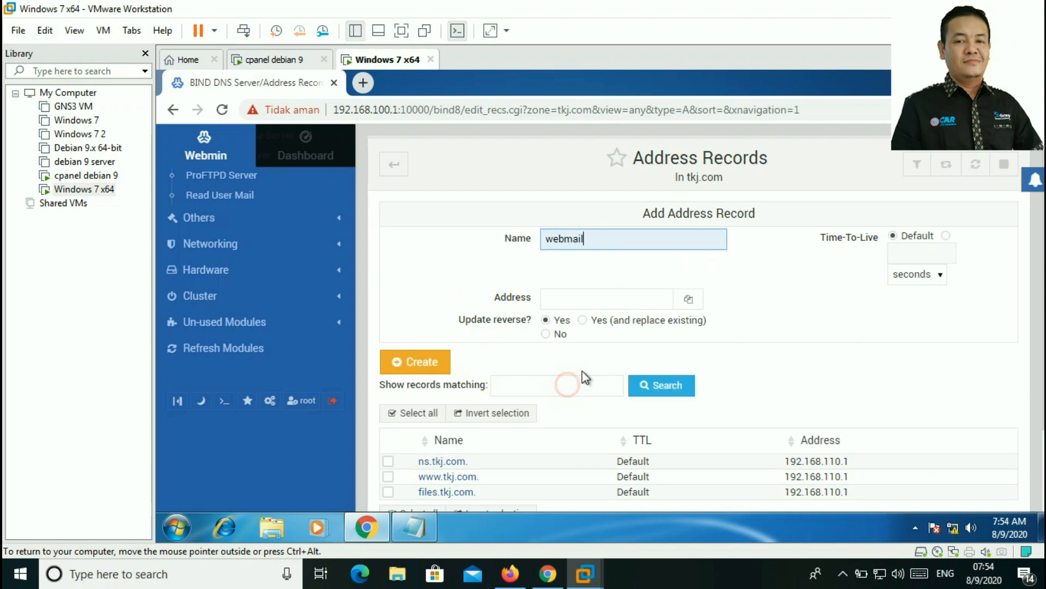
{"action": "left_click", "coordinate": [592, 299]}
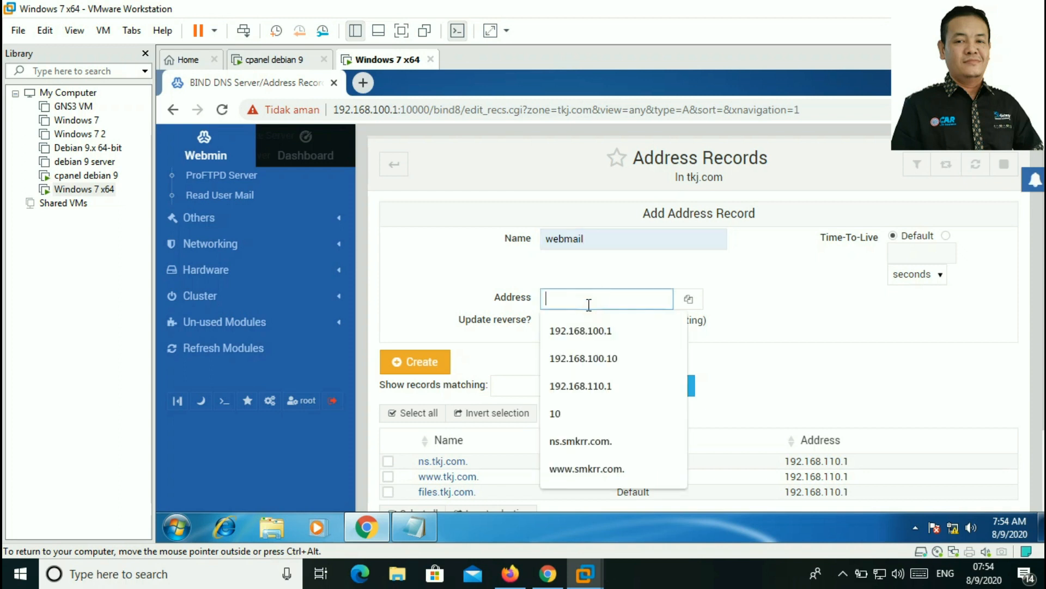
{"action": "left_click", "coordinate": [600, 386]}
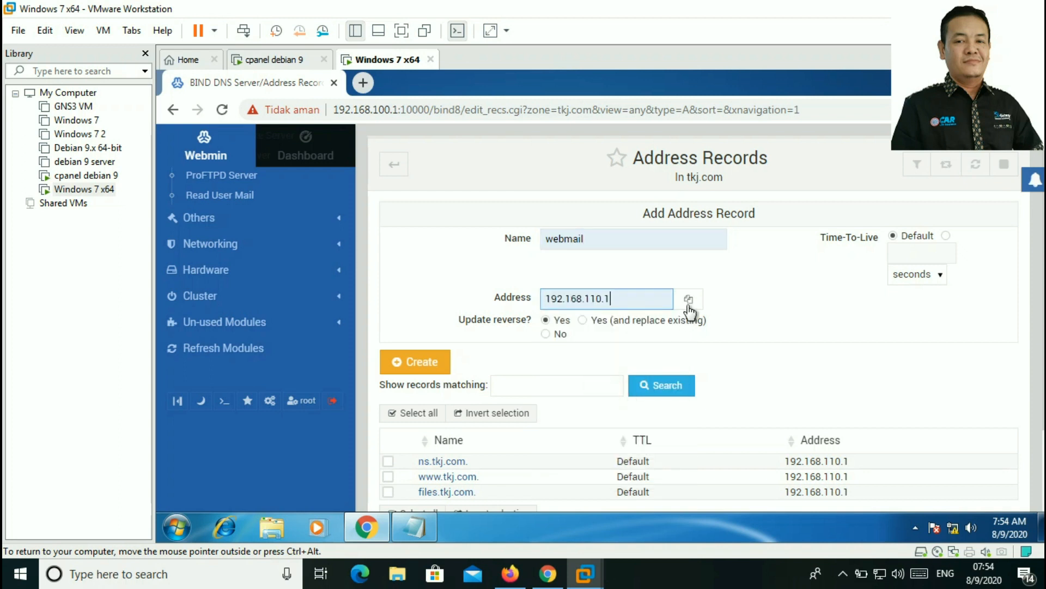
{"action": "scroll", "coordinate": [708, 270], "scroll_direction": "down", "scroll_amount": 1}
{"action": "scroll", "coordinate": [704, 274], "scroll_direction": "down", "scroll_amount": 1}
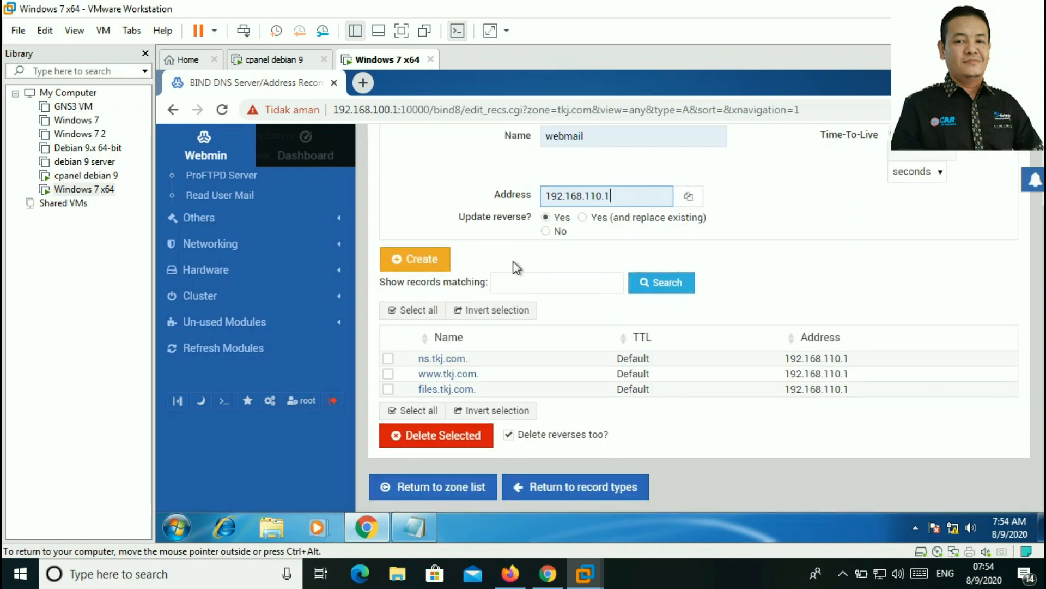
{"action": "left_click", "coordinate": [420, 262]}
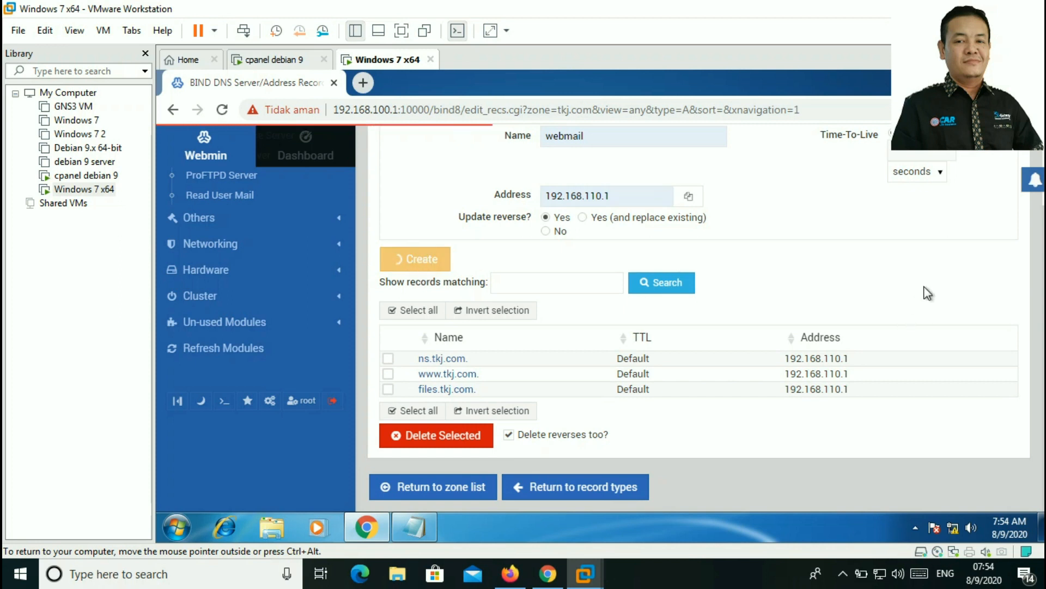
{"action": "scroll", "coordinate": [888, 301], "scroll_direction": "down", "scroll_amount": 2}
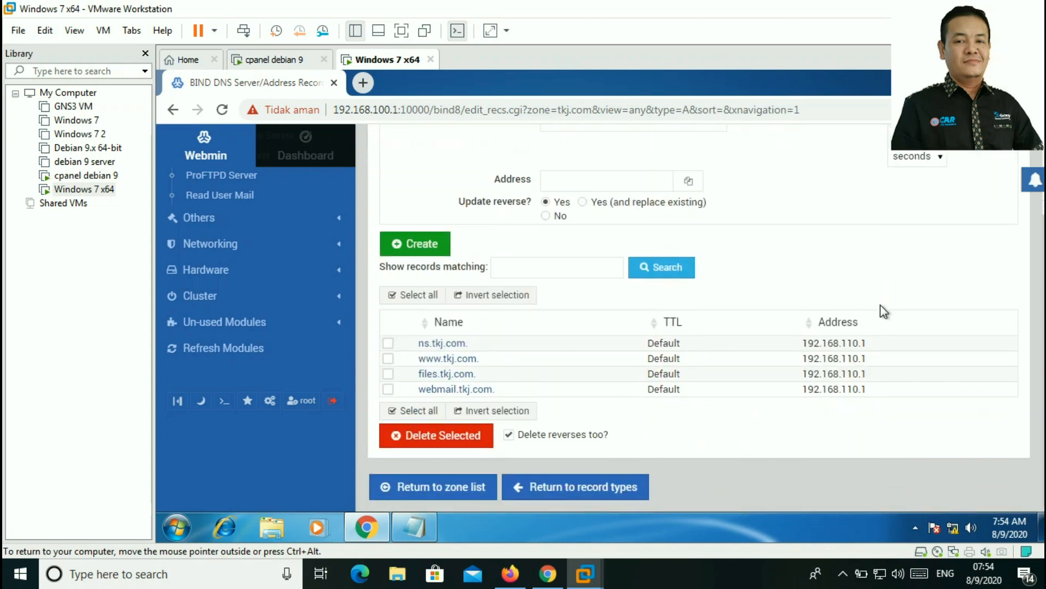
Step: Create a Mail Server record for tkj.com: mx.tkj.com with priority 10
{"action": "left_click", "coordinate": [614, 497]}
{"action": "scroll", "coordinate": [673, 357], "scroll_direction": "down", "scroll_amount": 5}
{"action": "scroll", "coordinate": [673, 361], "scroll_direction": "up", "scroll_amount": 5}
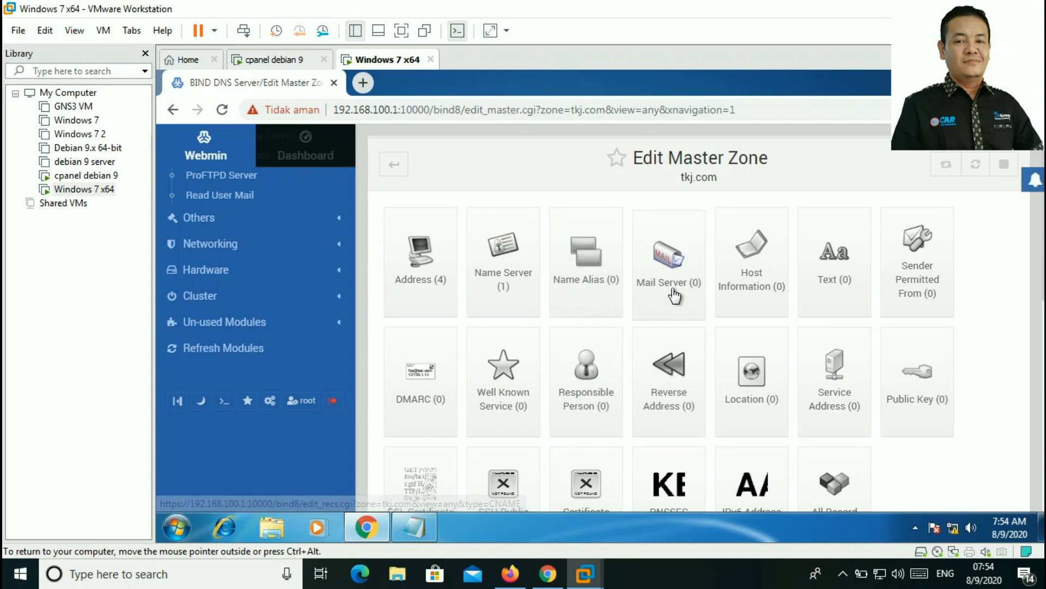
{"action": "left_click", "coordinate": [677, 268]}
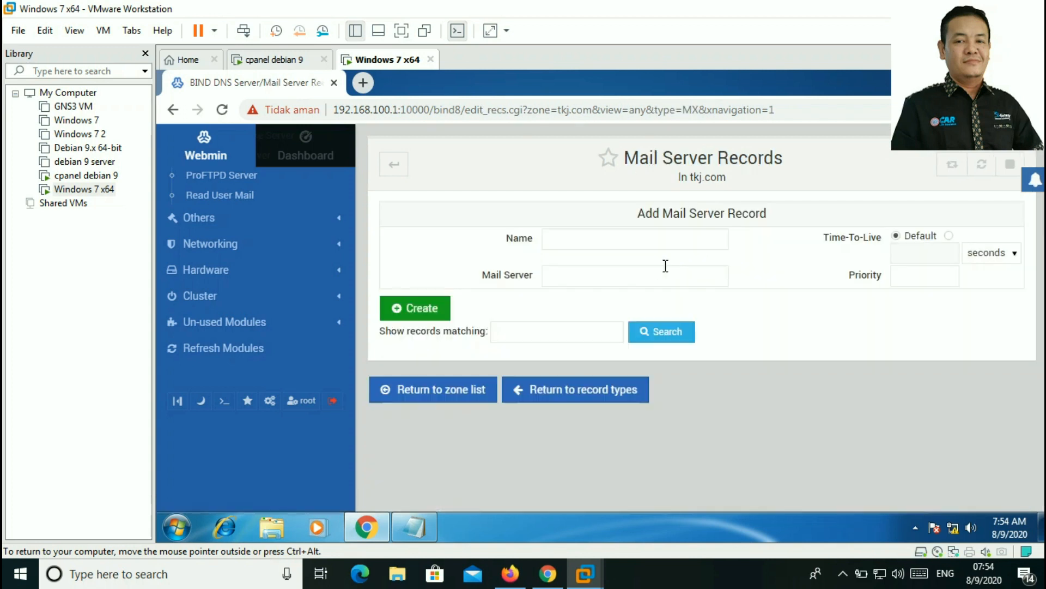
{"action": "left_click", "coordinate": [590, 274]}
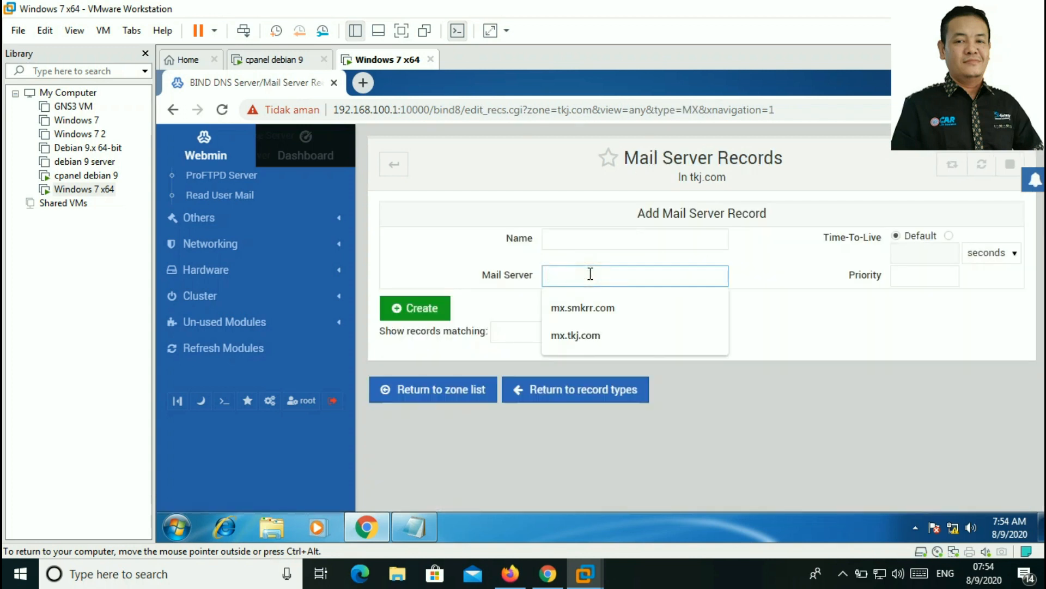
{"action": "left_click", "coordinate": [581, 334]}
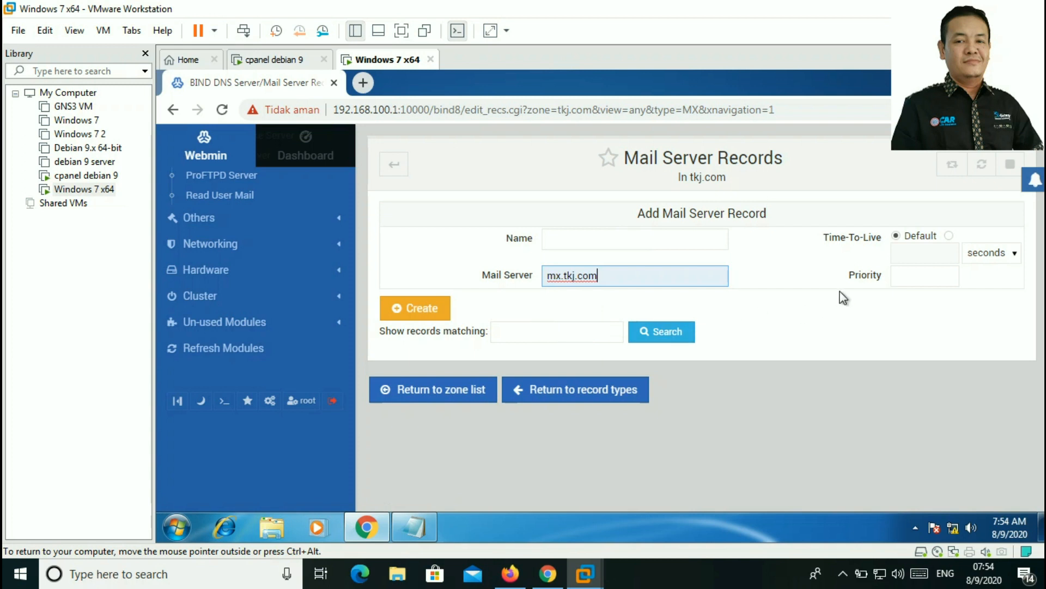
{"action": "left_click", "coordinate": [925, 278]}
{"action": "left_click", "coordinate": [900, 390]}
{"action": "left_click", "coordinate": [394, 311]}
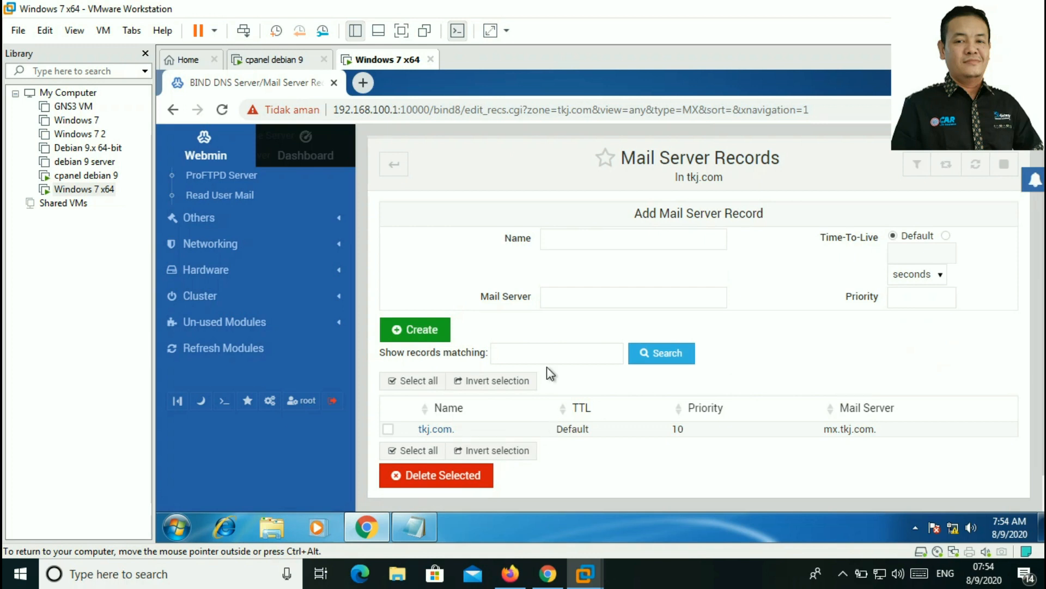
{"action": "scroll", "coordinate": [550, 374], "scroll_direction": "down", "scroll_amount": 1}
Step: Go back through the record types to the DNS zone list
{"action": "left_click", "coordinate": [590, 488]}
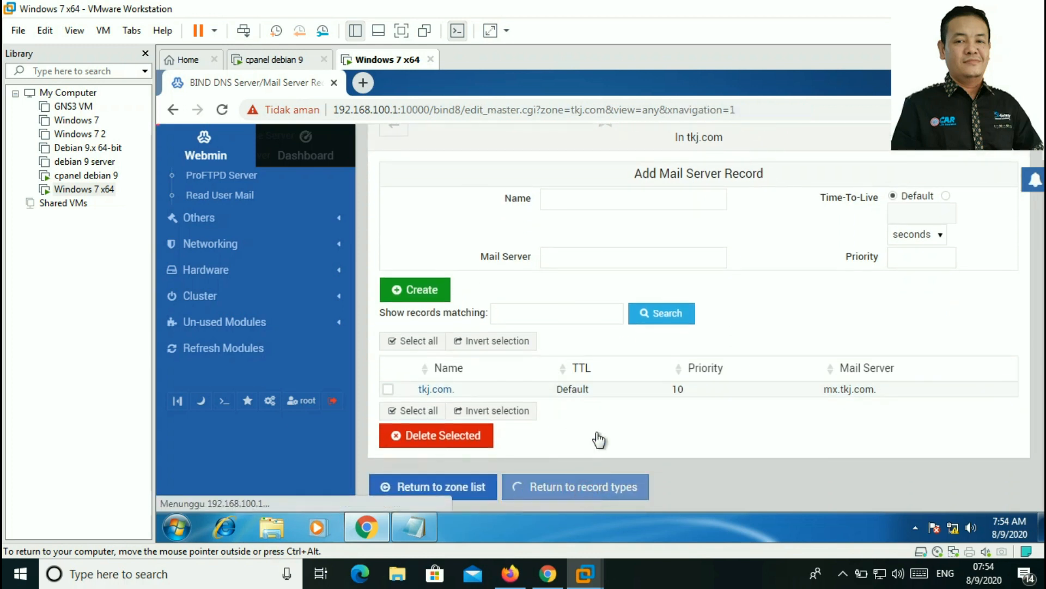
{"action": "scroll", "coordinate": [592, 264], "scroll_direction": "down", "scroll_amount": 7}
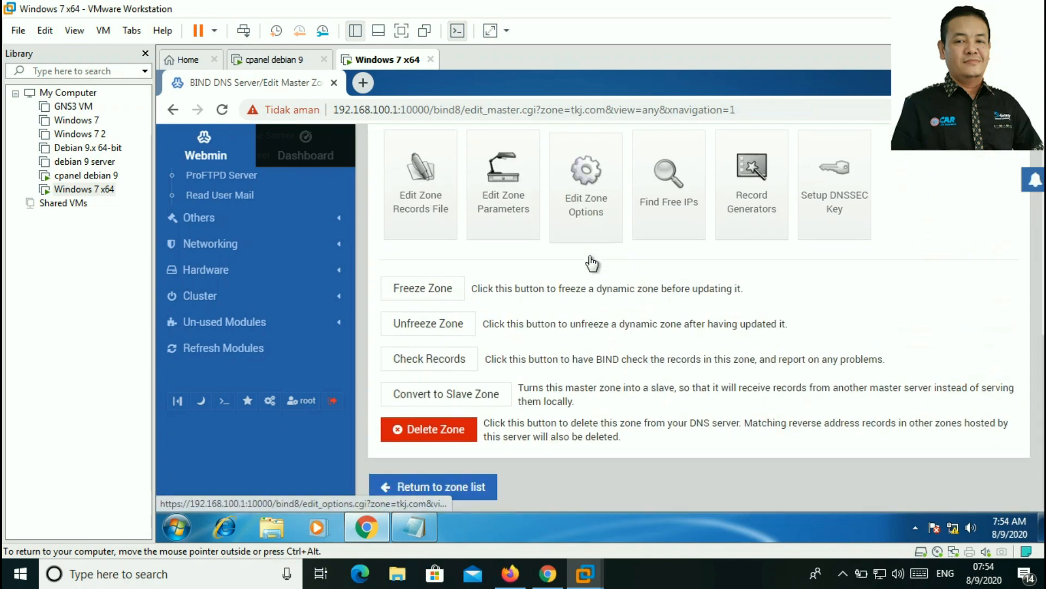
{"action": "left_click", "coordinate": [461, 494]}
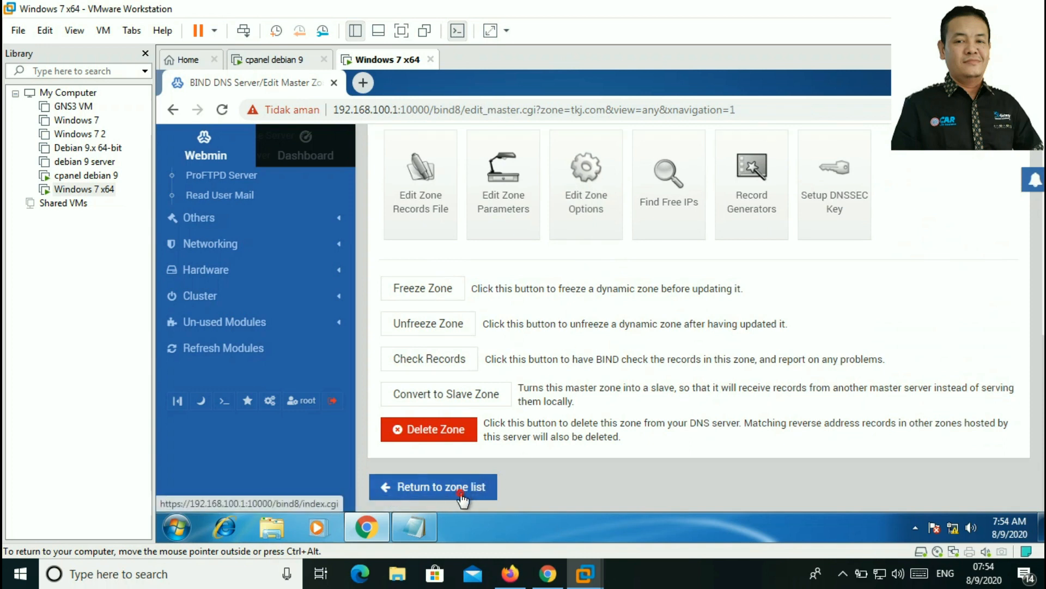
{"action": "scroll", "coordinate": [654, 308], "scroll_direction": "down", "scroll_amount": 7}
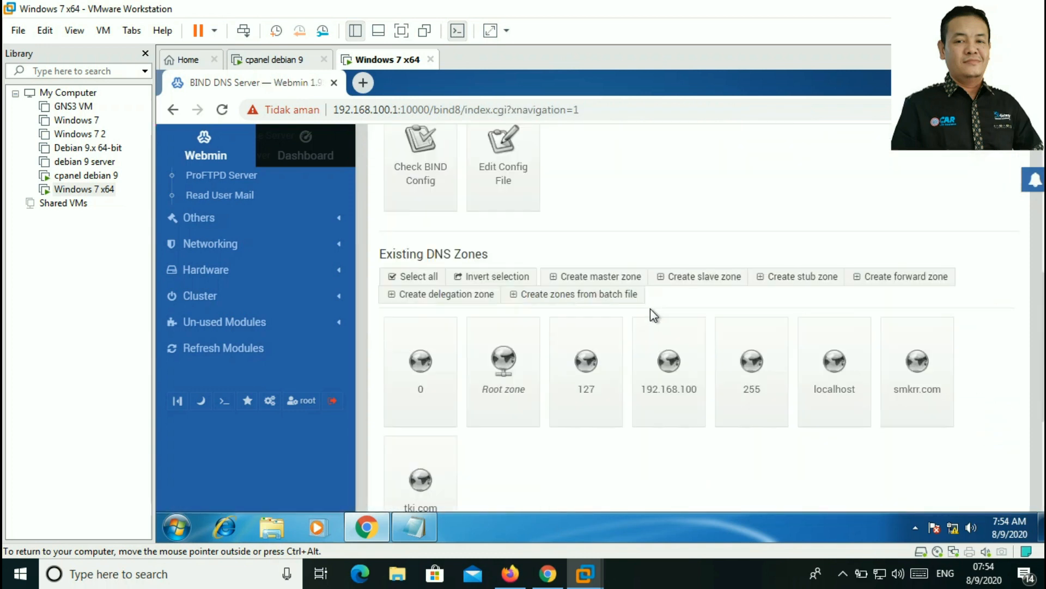
Step: Create reverse master zone 192.168.110 with master server ns.tkj.com and the saved admin e-mail
{"action": "left_click", "coordinate": [618, 277]}
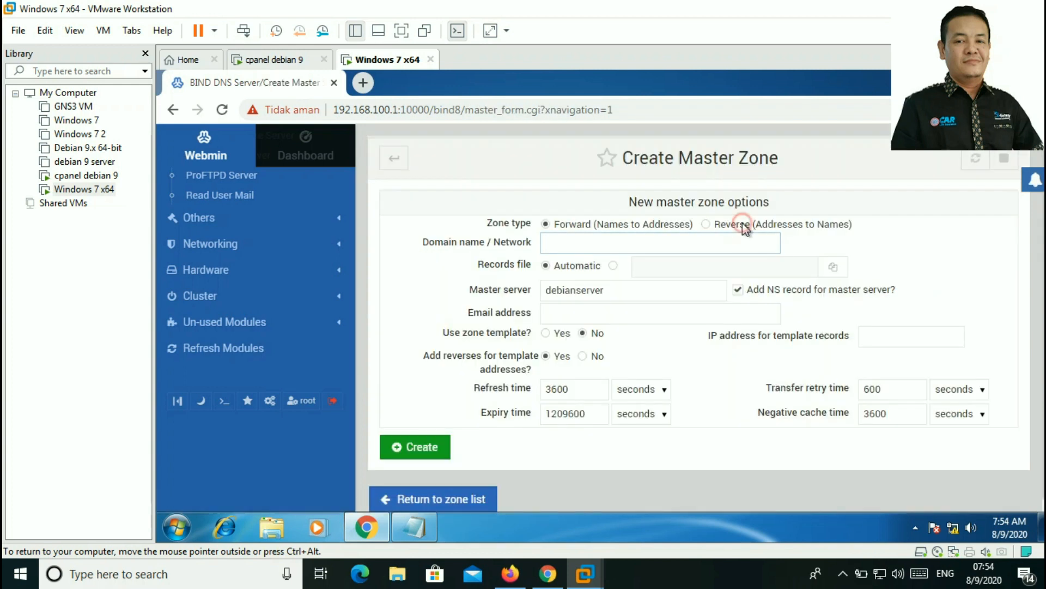
{"action": "left_click", "coordinate": [742, 223]}
{"action": "left_click", "coordinate": [699, 242]}
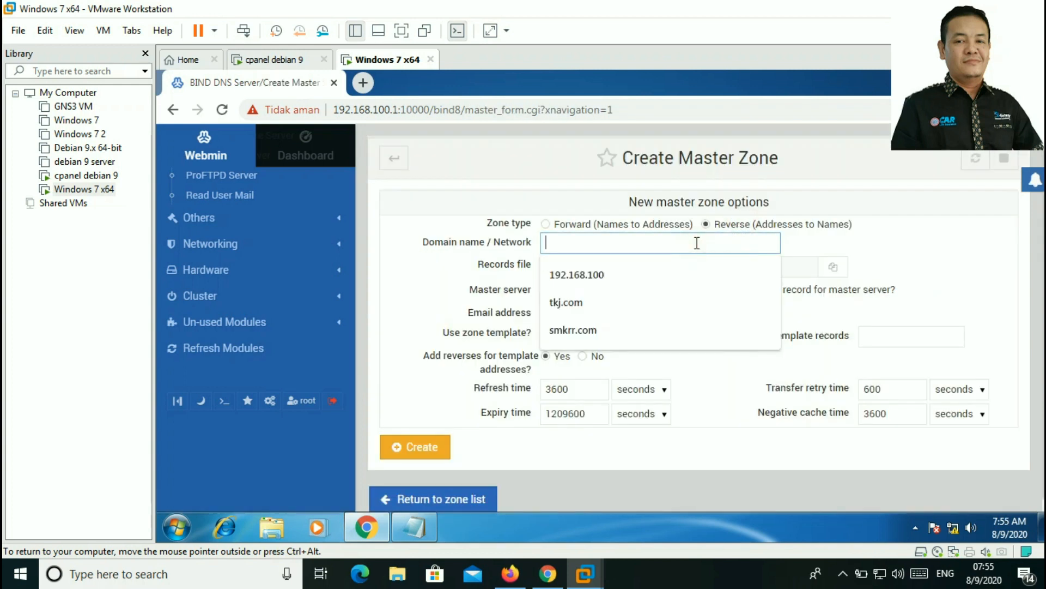
{"action": "type", "text": "192"}
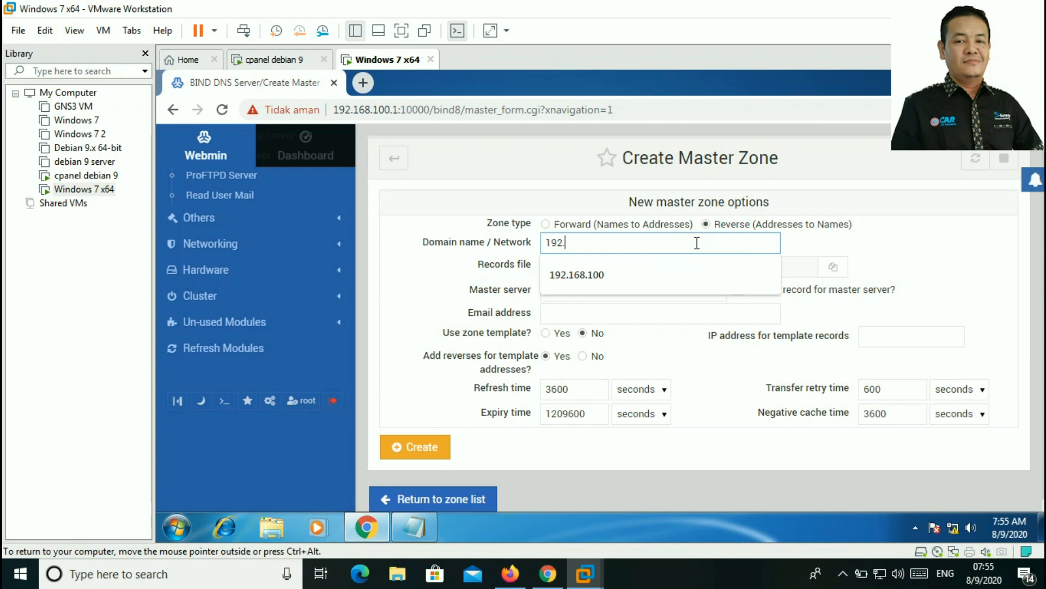
{"action": "type", "text": ".168.110"}
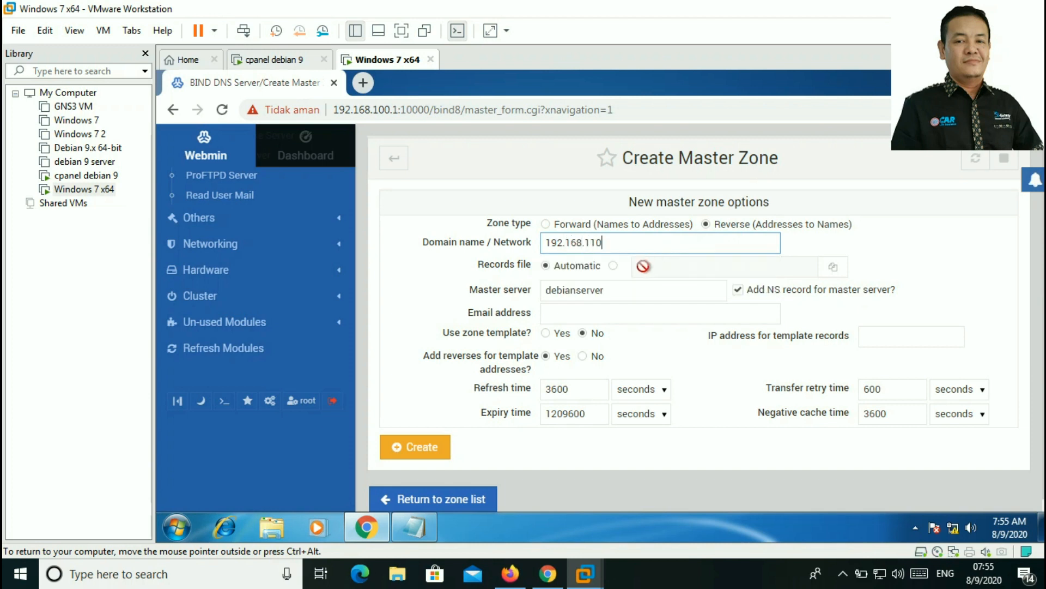
{"action": "double_click", "coordinate": [614, 293]}
{"action": "type", "text": "ns.tkj.com"}
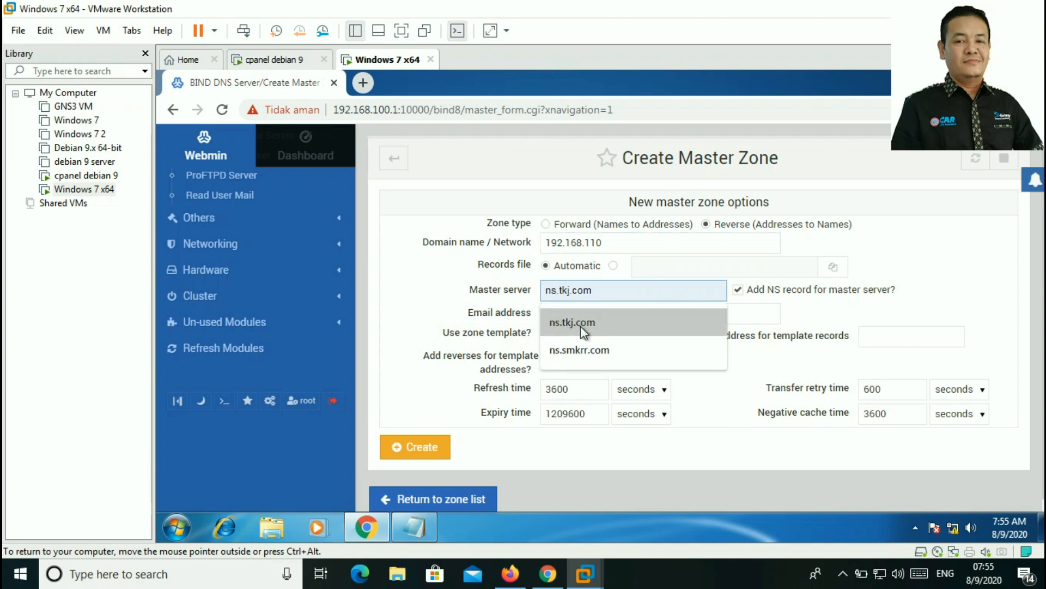
{"action": "left_click", "coordinate": [581, 326]}
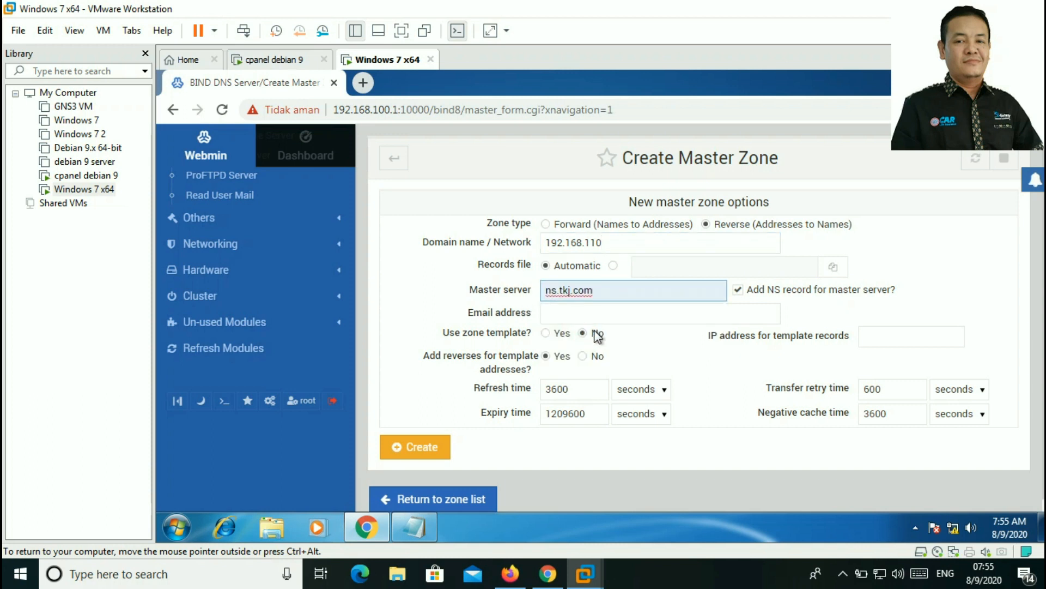
{"action": "left_click", "coordinate": [585, 316]}
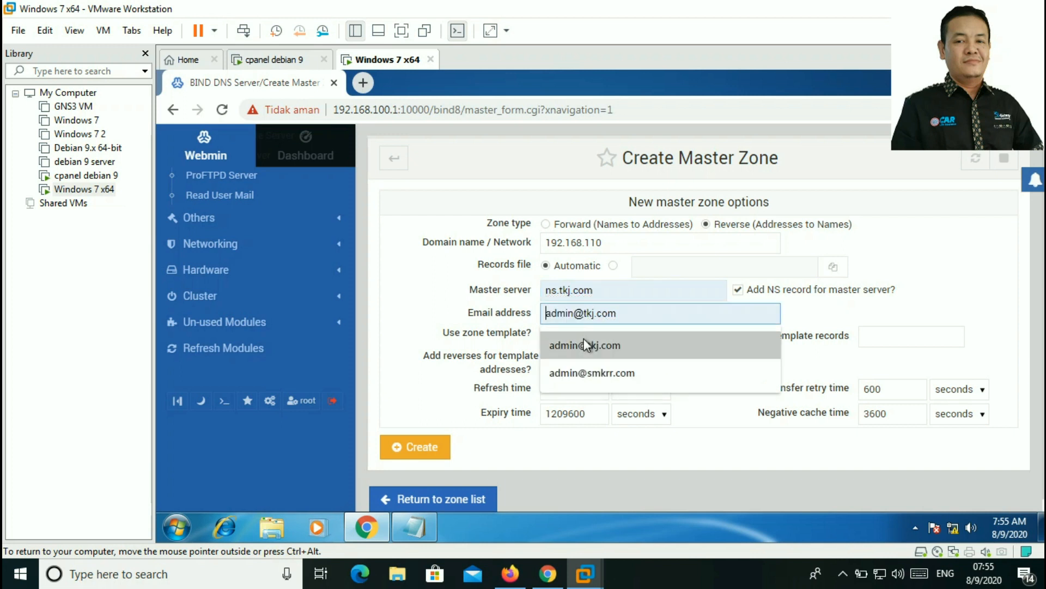
{"action": "left_click", "coordinate": [584, 347]}
{"action": "left_click", "coordinate": [429, 448]}
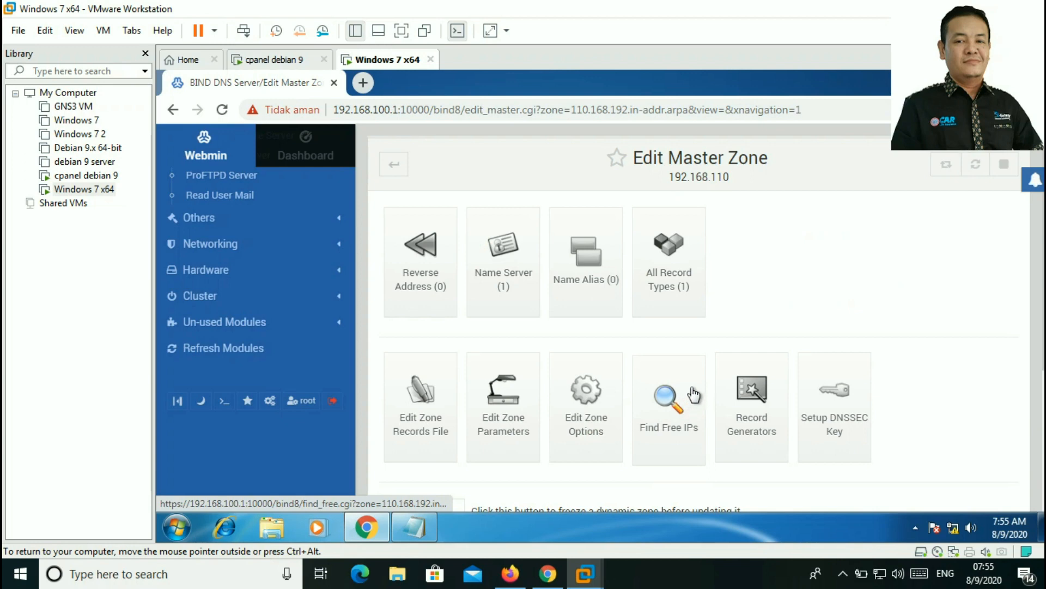
Step: Open the Reverse Address records page for zone 192.168.110
{"action": "scroll", "coordinate": [600, 327], "scroll_direction": "down", "scroll_amount": 5}
{"action": "scroll", "coordinate": [567, 349], "scroll_direction": "up", "scroll_amount": 5}
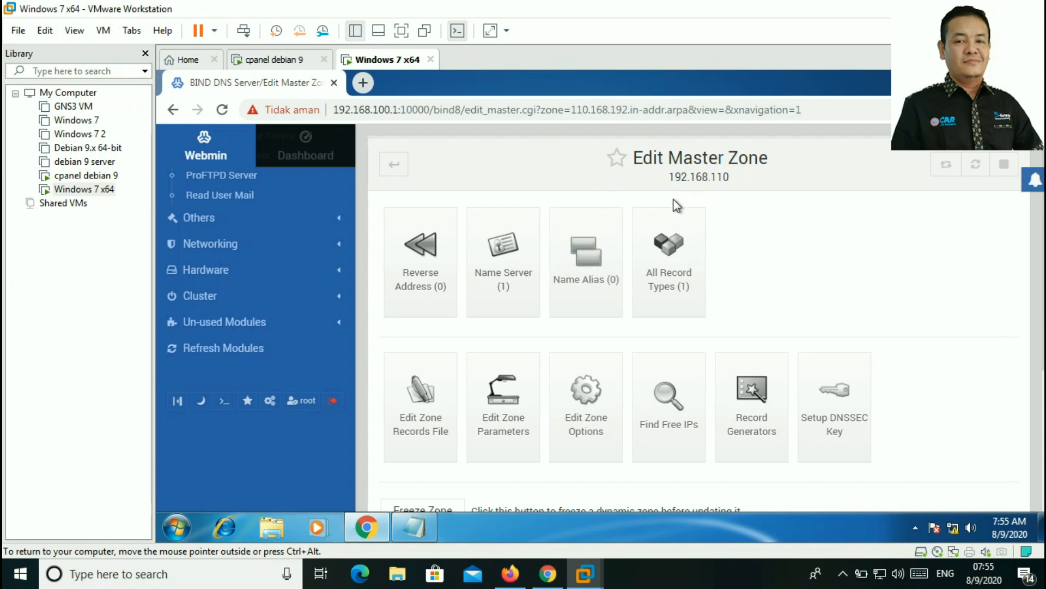
{"action": "left_click", "coordinate": [430, 267]}
Step: Add a reverse record mapping 192.168.110.1 to ns.tkj.com
{"action": "left_click", "coordinate": [621, 246]}
{"action": "type", "text": "192.168.110.1"}
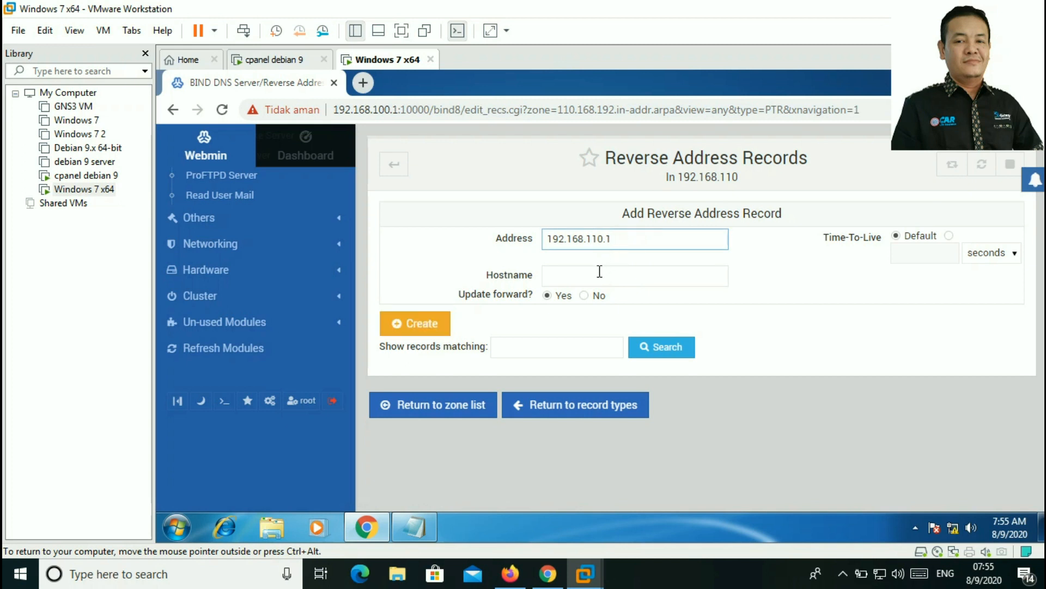
{"action": "left_click", "coordinate": [599, 272]}
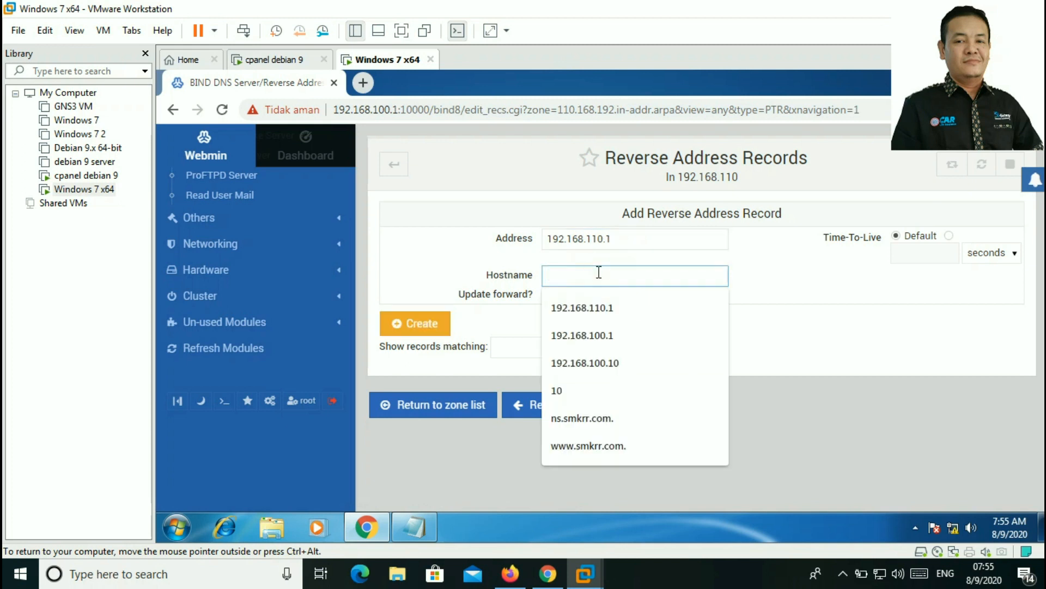
{"action": "type", "text": "ns"}
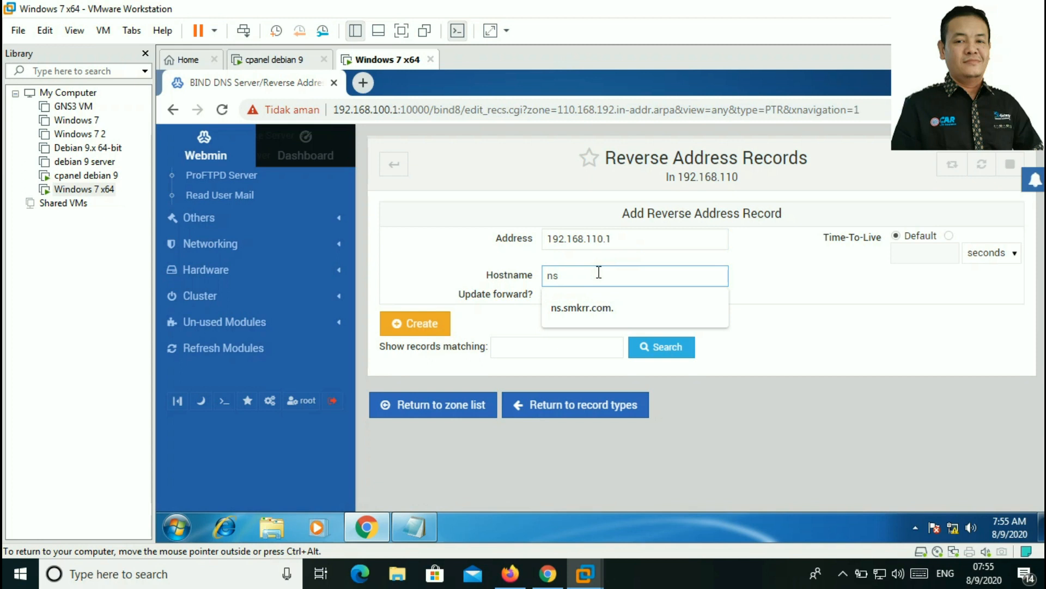
{"action": "type", "text": ".tkj.com."}
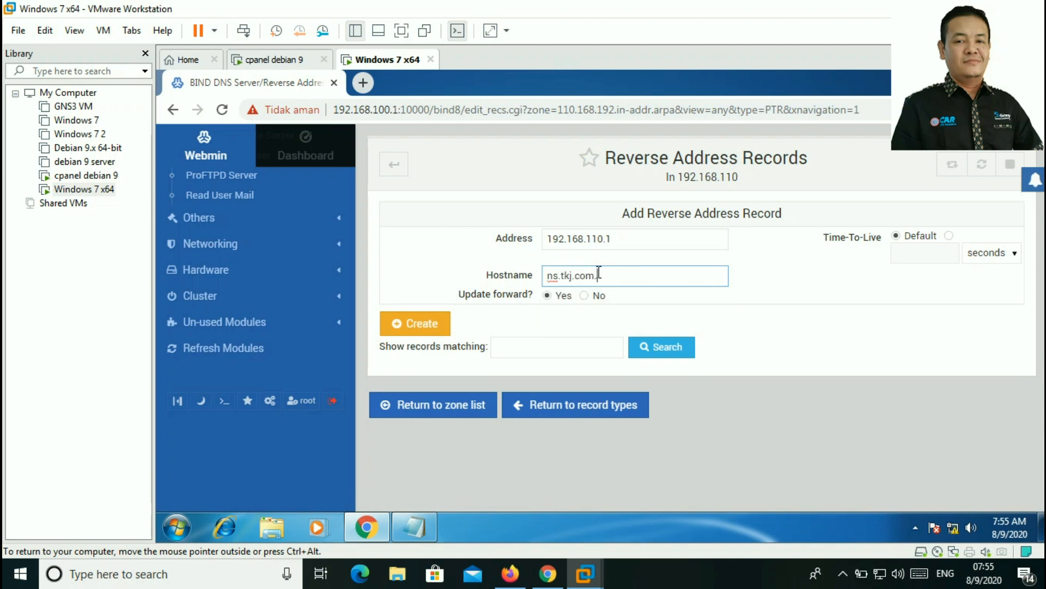
{"action": "left_click", "coordinate": [423, 324]}
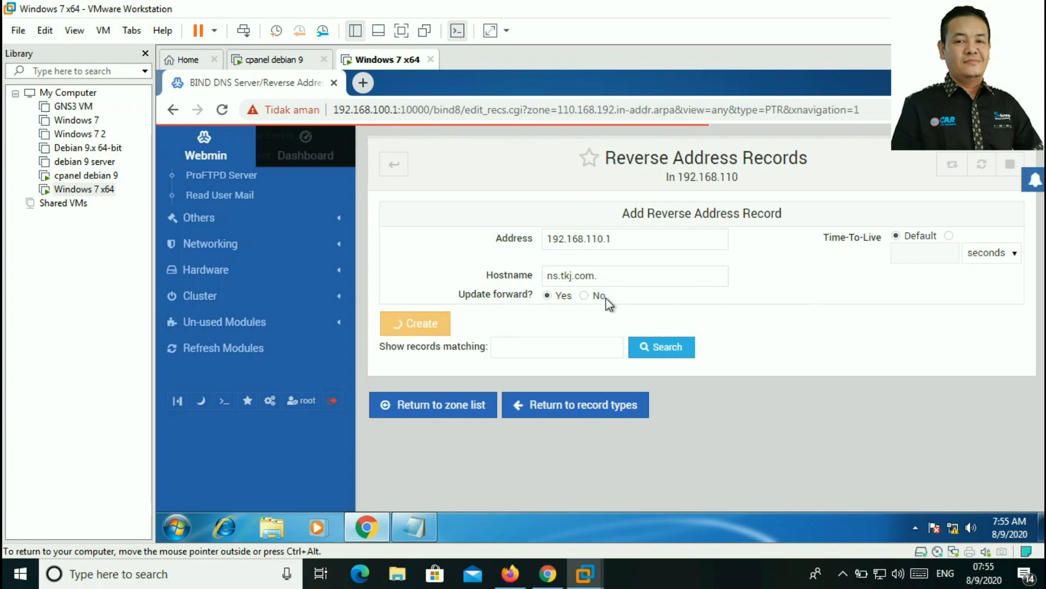
{"action": "left_click", "coordinate": [640, 238]}
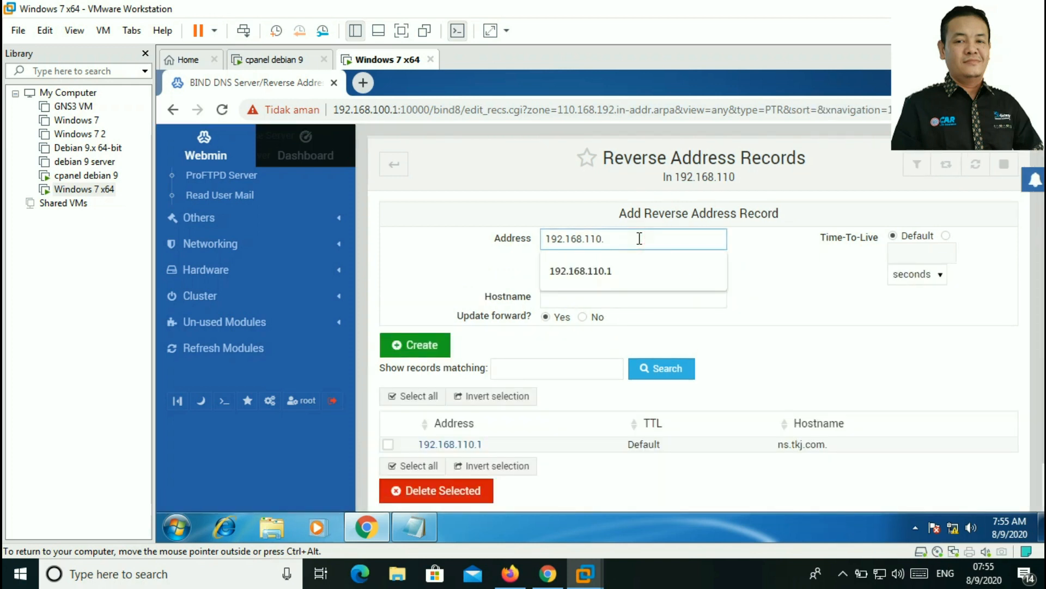
{"action": "type", "text": "192.168.110.1"}
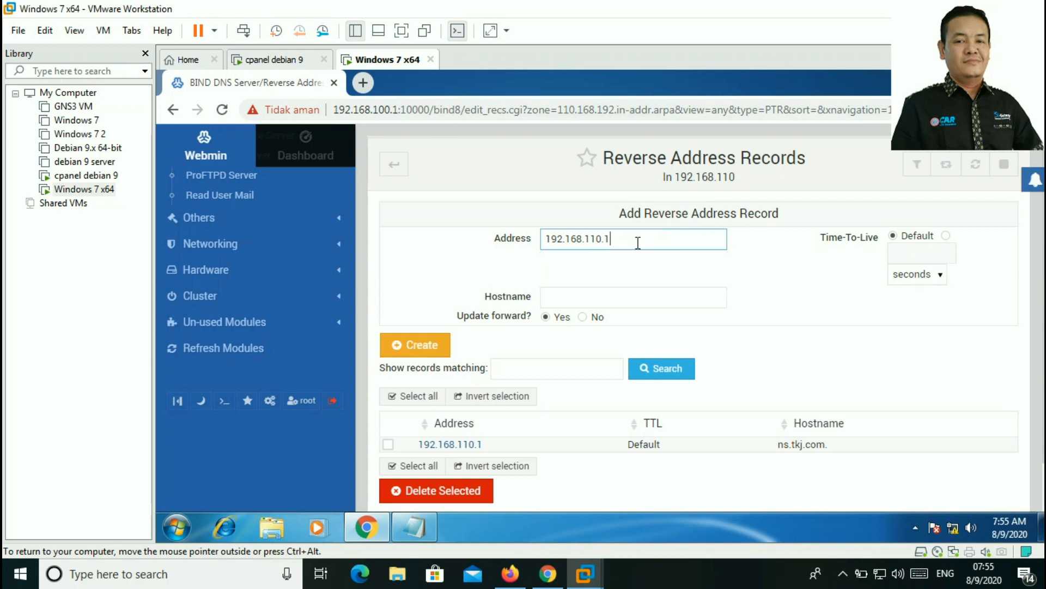
{"action": "left_click", "coordinate": [600, 296]}
{"action": "type", "text": "www"}
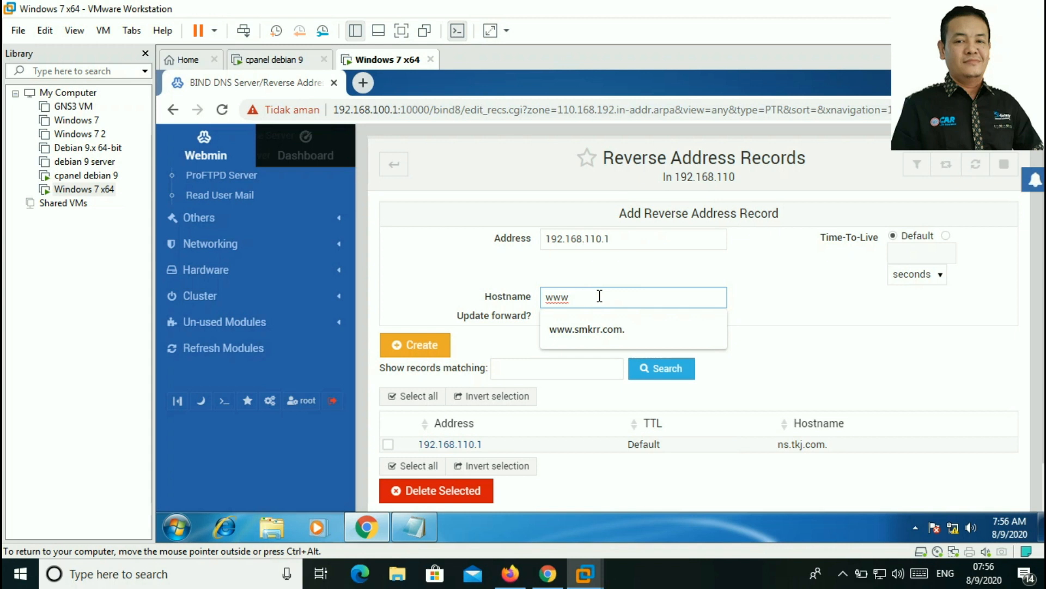
{"action": "type", "text": ".tkj.com."}
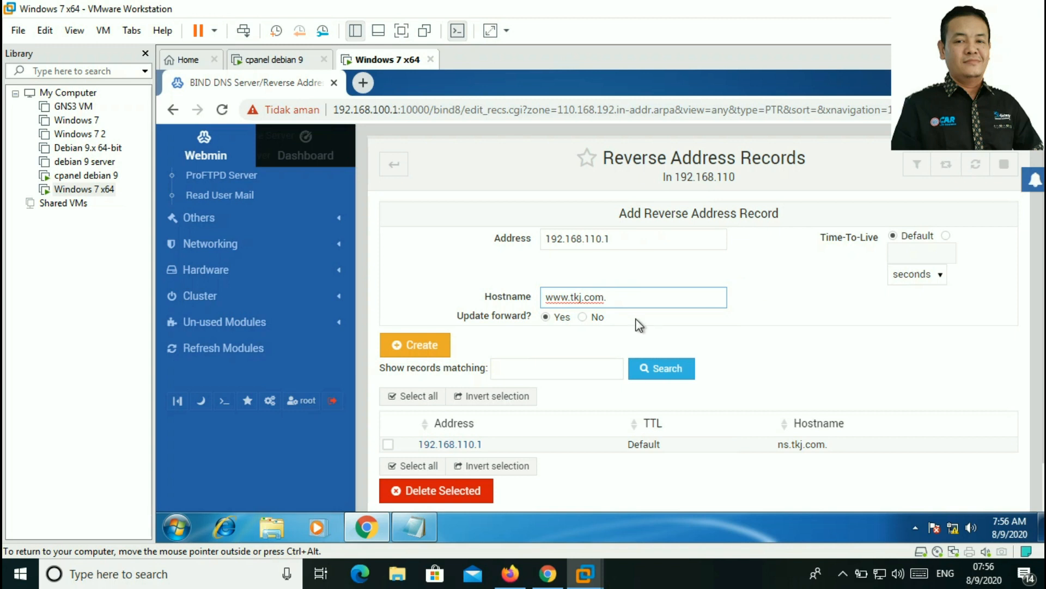
{"action": "left_click", "coordinate": [436, 344]}
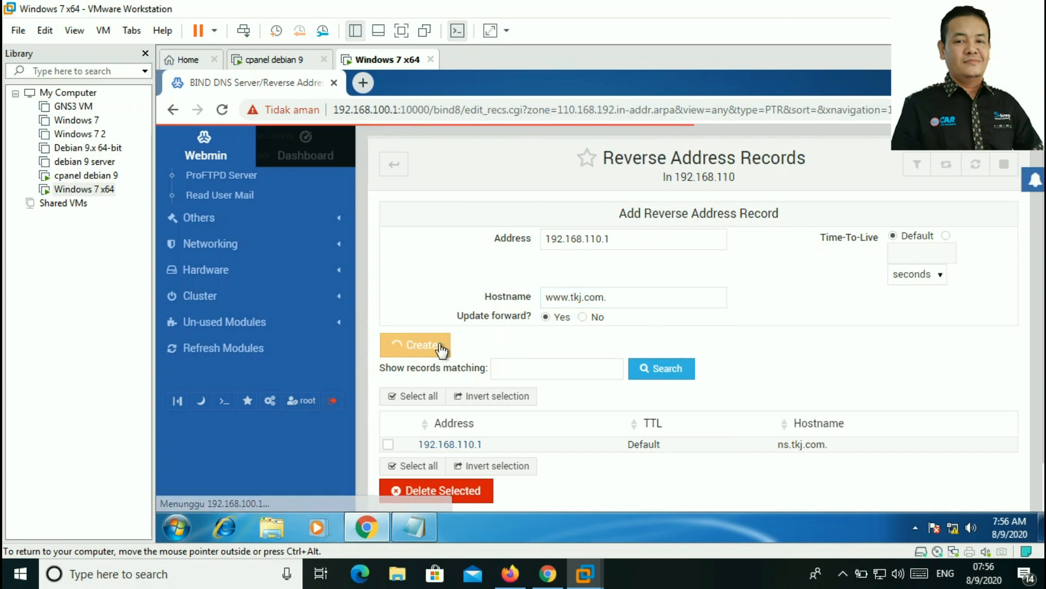
{"action": "left_click", "coordinate": [625, 238]}
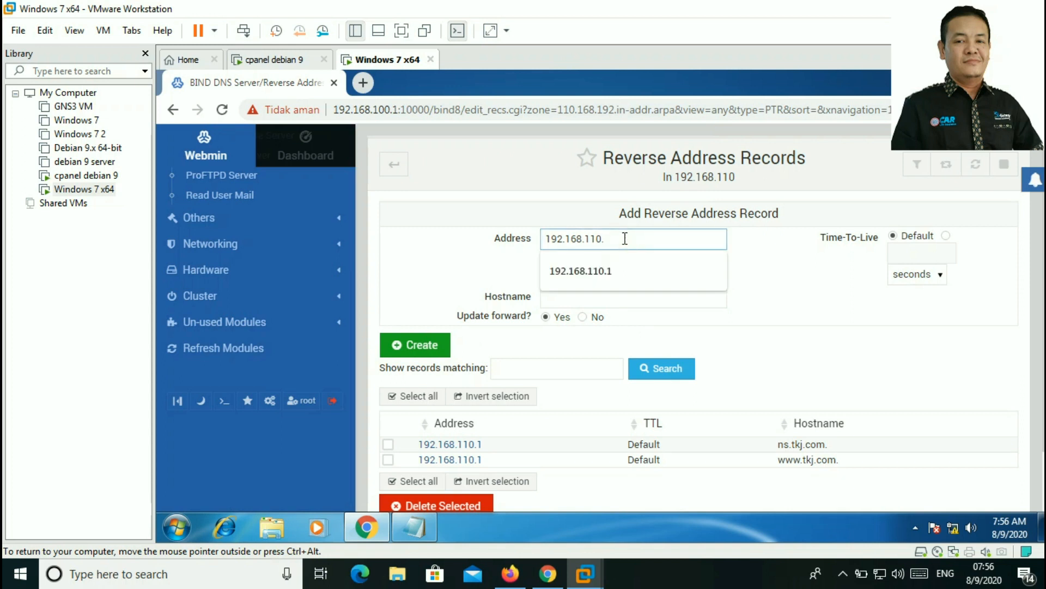
Step: Add a reverse record mapping 192.168.110.1 to files.tkj.com
{"action": "left_click", "coordinate": [609, 276]}
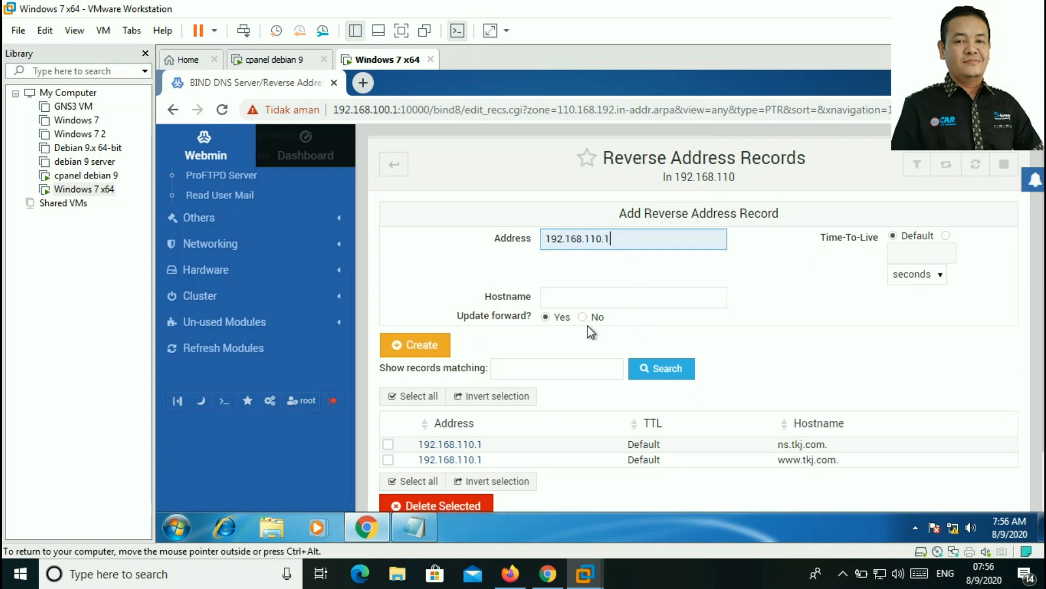
{"action": "left_click", "coordinate": [587, 290]}
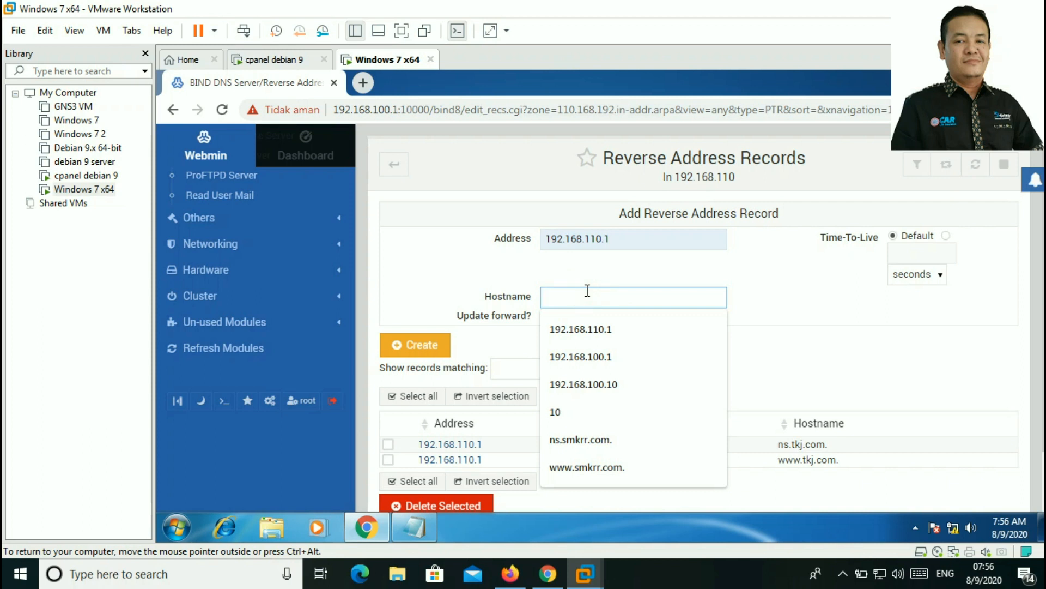
{"action": "type", "text": "files"}
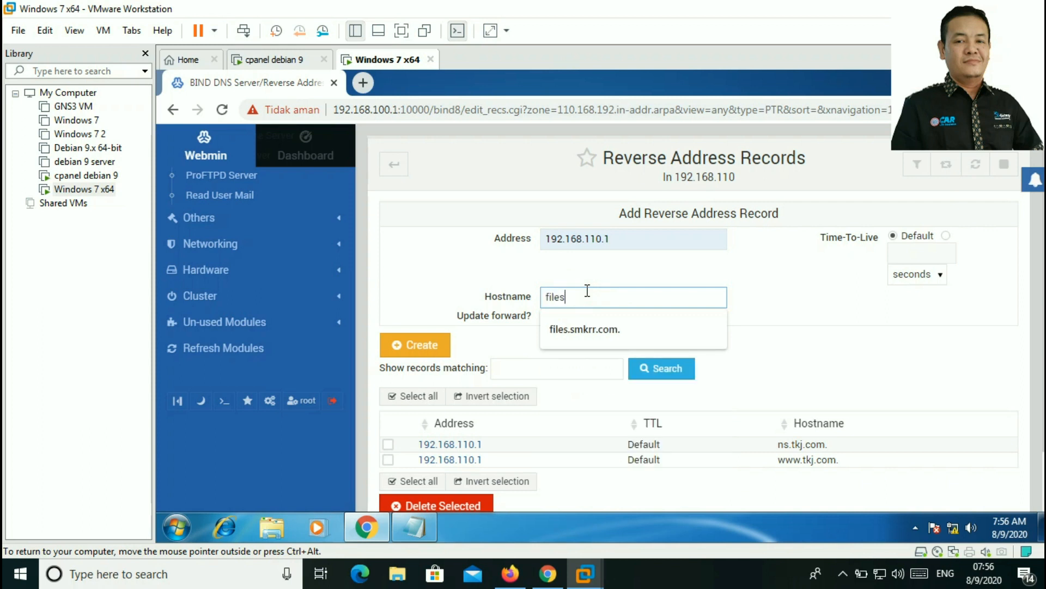
{"action": "type", "text": ".tkj.com."}
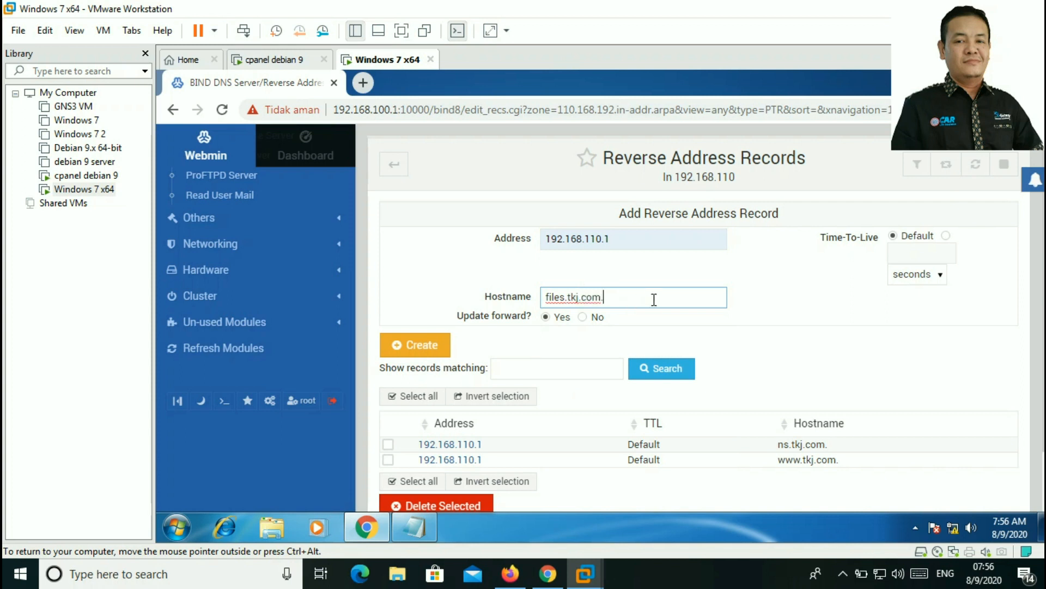
{"action": "left_click", "coordinate": [440, 339]}
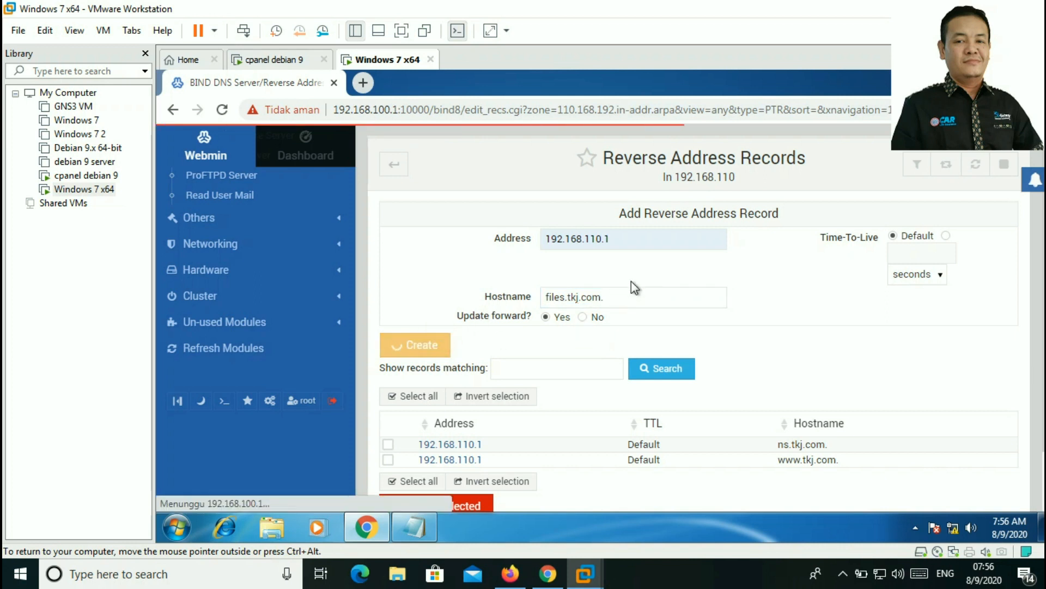
Step: Add a reverse record mapping 192.168.110.1 to webmail.tkj.com
{"action": "left_click", "coordinate": [636, 239]}
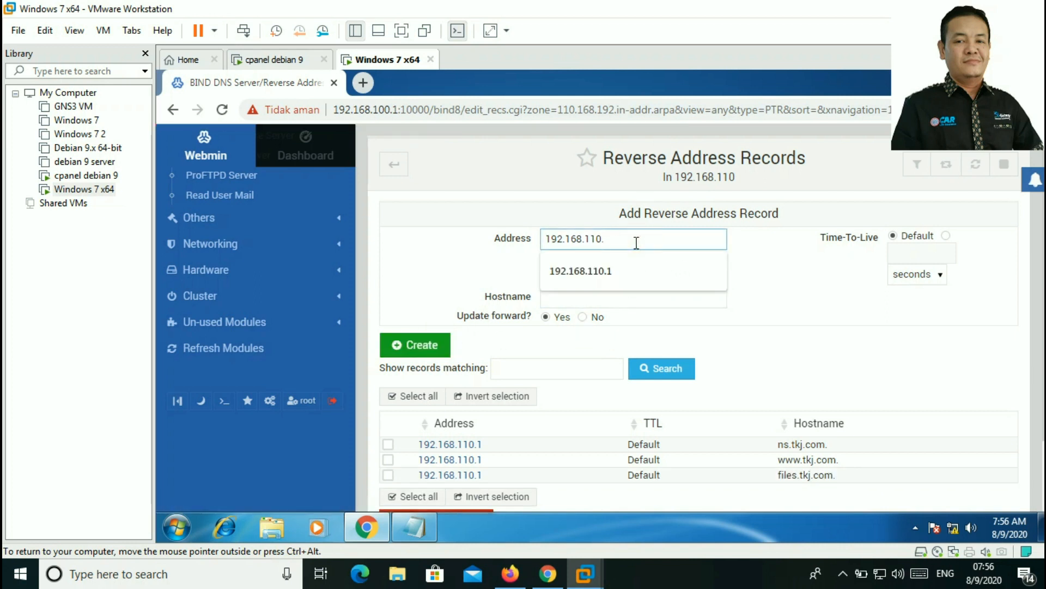
{"action": "left_click", "coordinate": [611, 272]}
{"action": "left_click", "coordinate": [583, 300]}
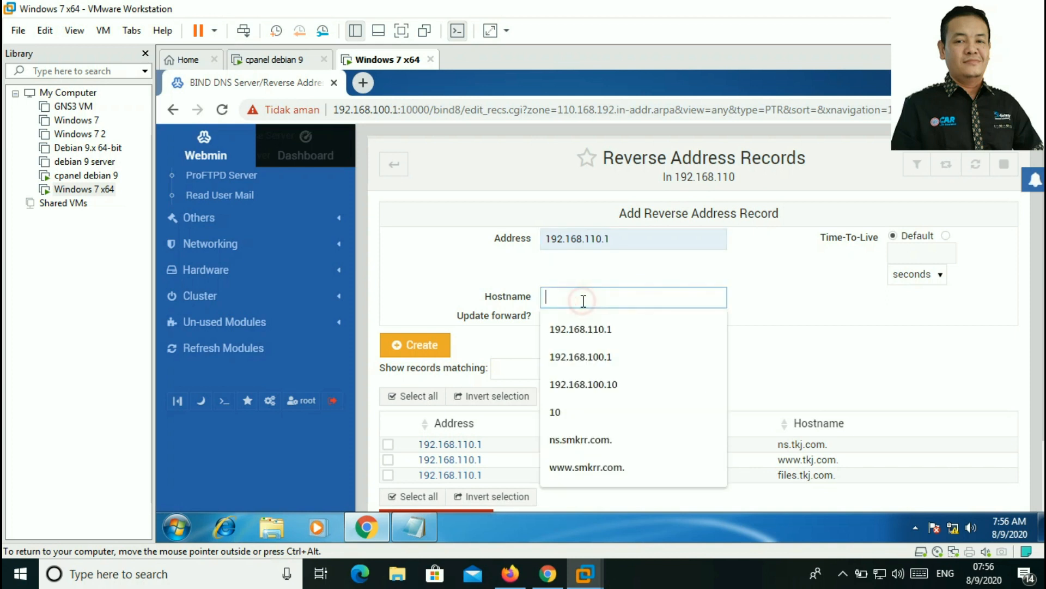
{"action": "type", "text": "webmail"}
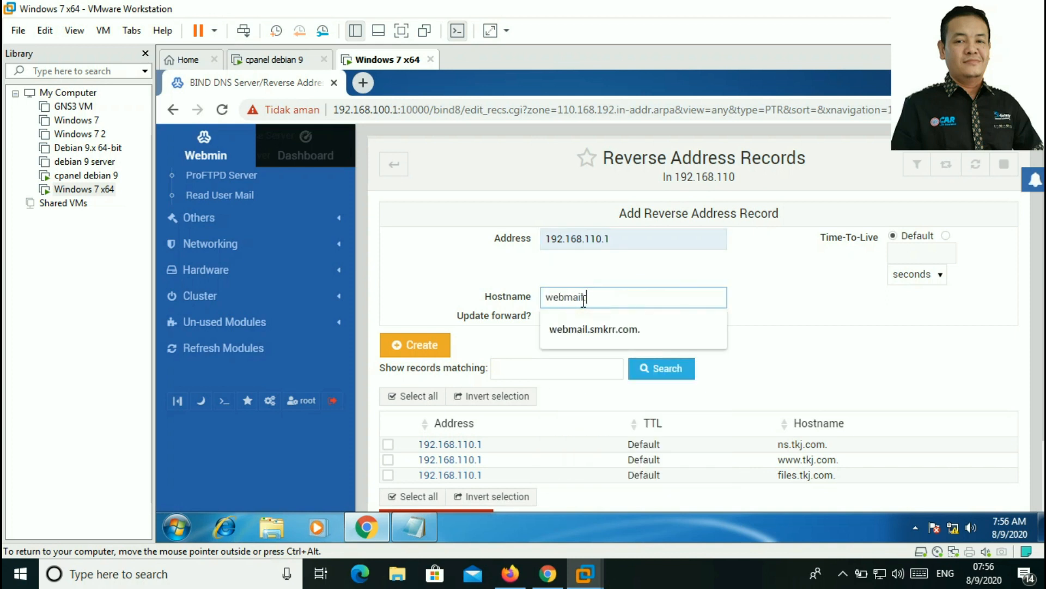
{"action": "type", "text": ".tkj.com."}
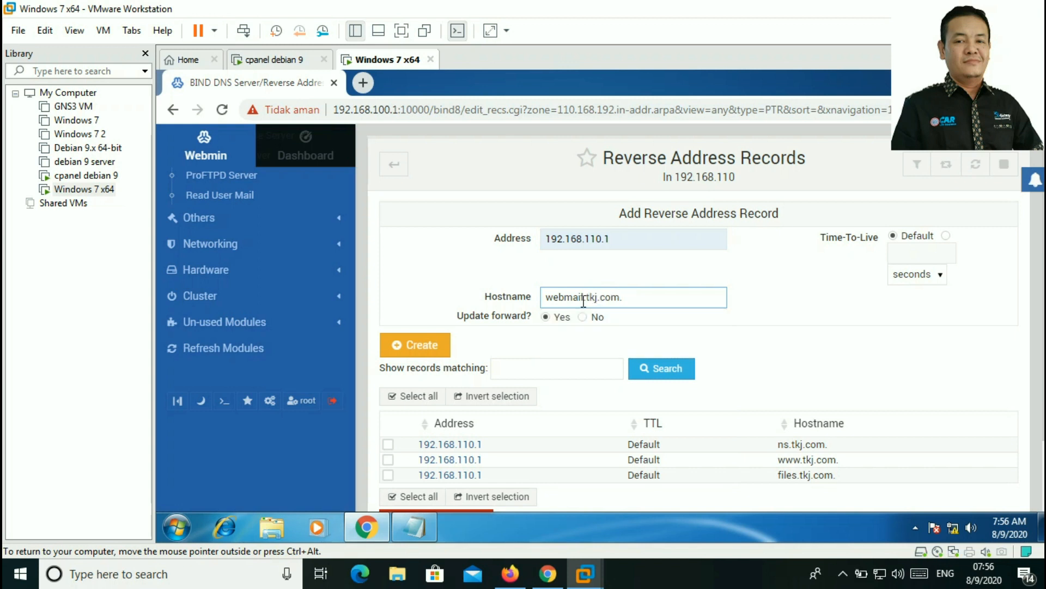
{"action": "left_click", "coordinate": [544, 302]}
{"action": "left_click", "coordinate": [422, 345]}
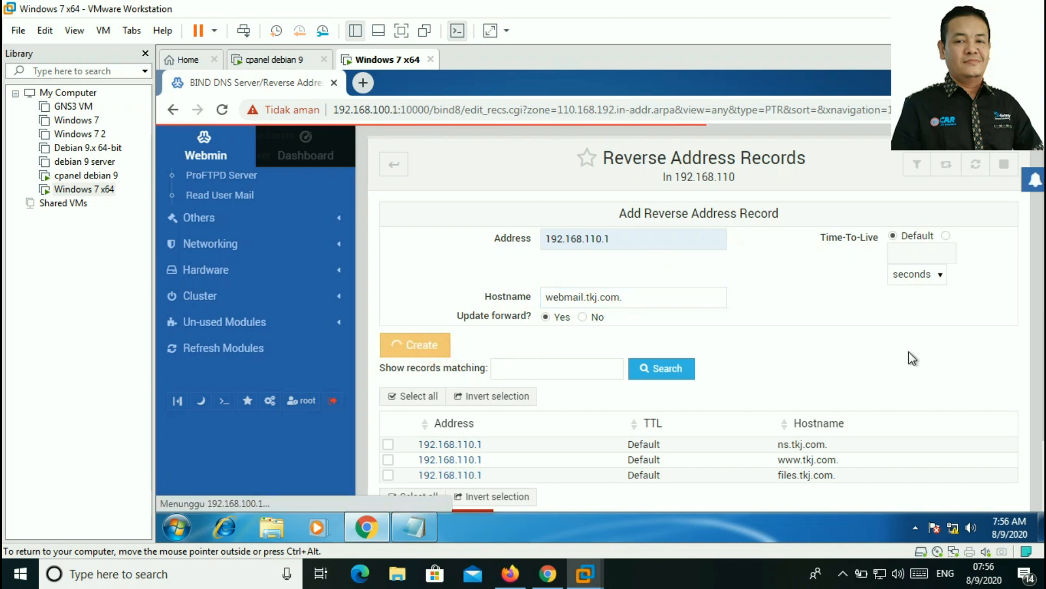
{"action": "scroll", "coordinate": [907, 358], "scroll_direction": "down", "scroll_amount": 2}
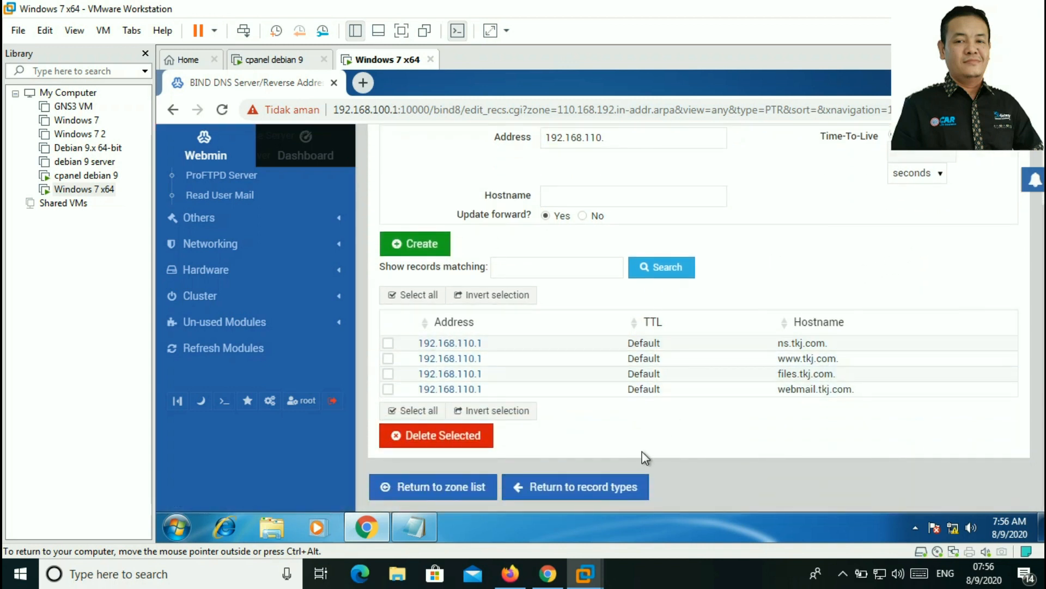
Step: Return from the 192.168.110 records to the BIND DNS Server zone list
{"action": "left_click", "coordinate": [591, 493]}
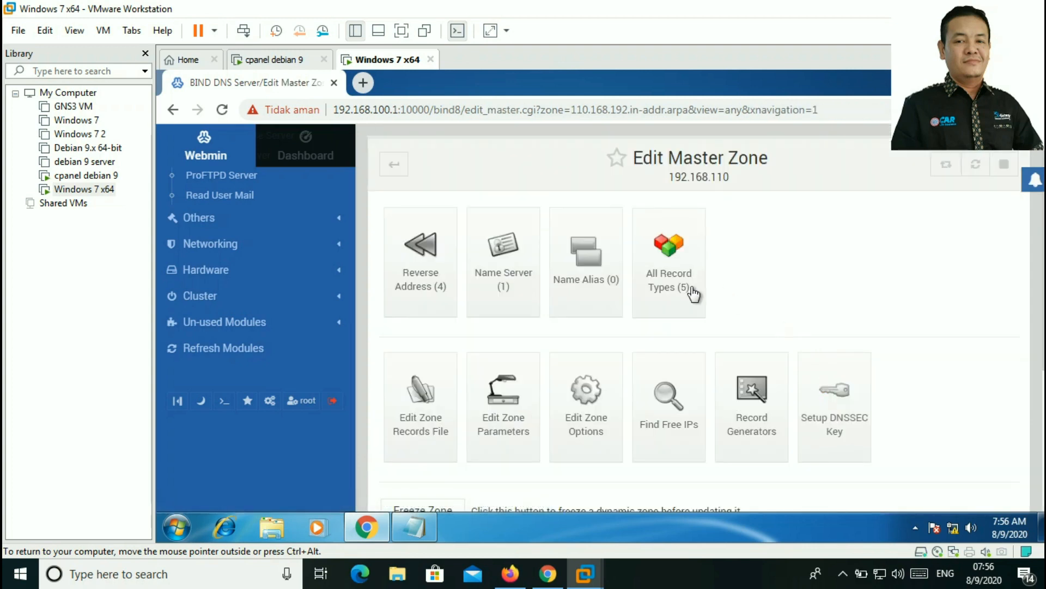
{"action": "scroll", "coordinate": [687, 295], "scroll_direction": "down", "scroll_amount": 4}
{"action": "scroll", "coordinate": [679, 308], "scroll_direction": "up", "scroll_amount": 2}
{"action": "scroll", "coordinate": [654, 319], "scroll_direction": "down", "scroll_amount": 3}
{"action": "left_click", "coordinate": [471, 489]}
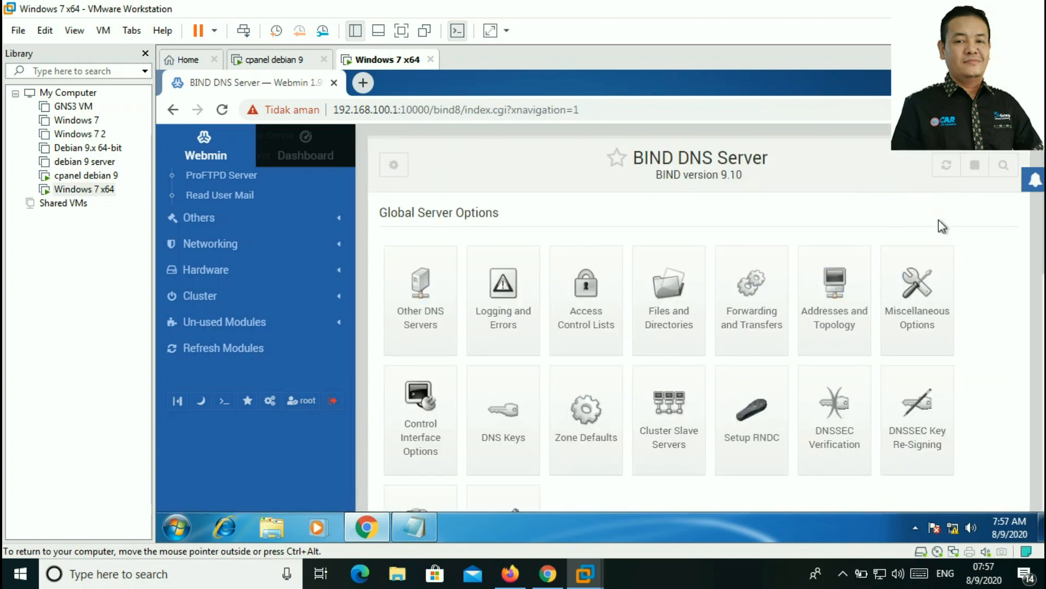
{"action": "scroll", "coordinate": [864, 299], "scroll_direction": "down", "scroll_amount": 8}
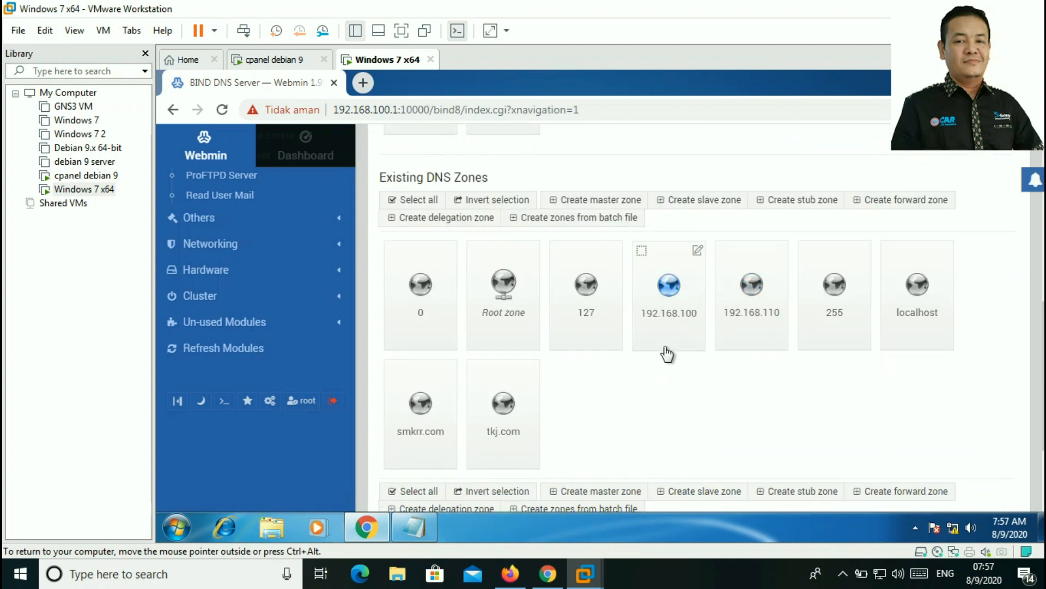
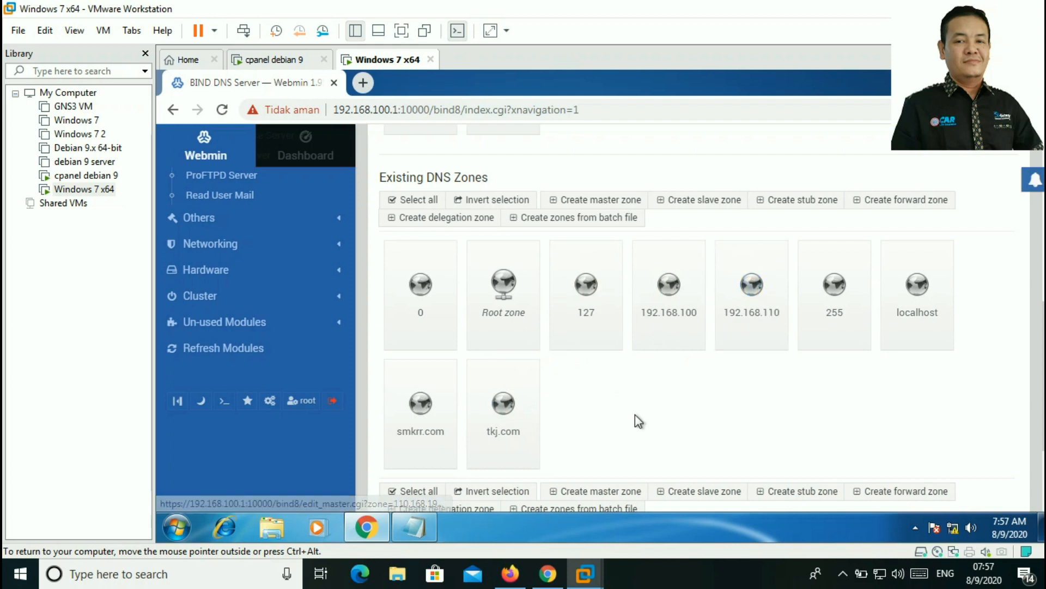
Step: Rerun /etc/init.d/bind9 restart in Webmin's terminal, then minimize Chrome to show the desktop
{"action": "scroll", "coordinate": [635, 414], "scroll_direction": "down", "scroll_amount": 3}
{"action": "scroll", "coordinate": [630, 420], "scroll_direction": "up", "scroll_amount": 8}
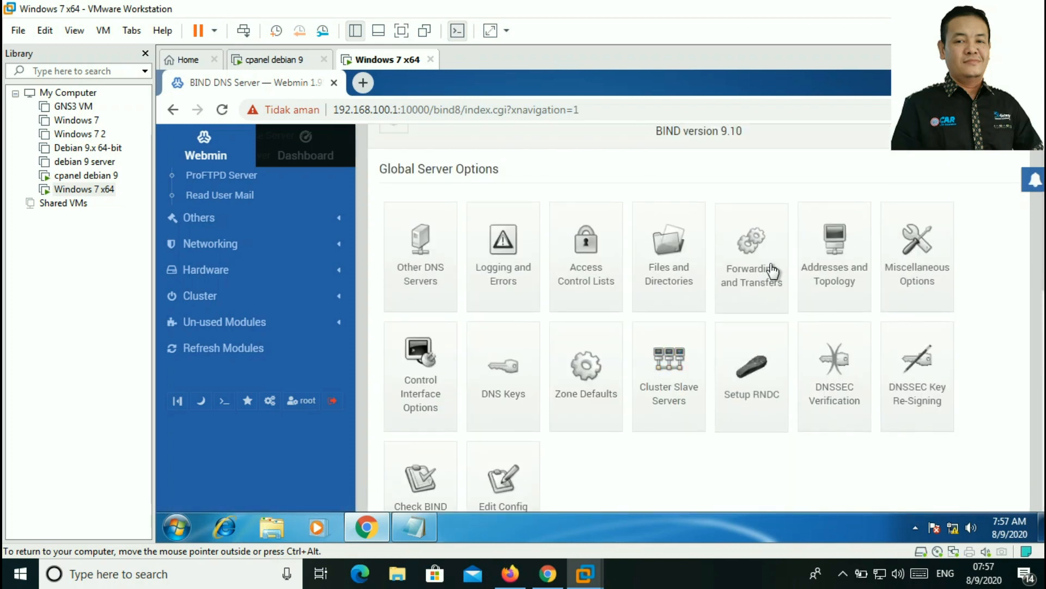
{"action": "scroll", "coordinate": [773, 271], "scroll_direction": "up", "scroll_amount": 1}
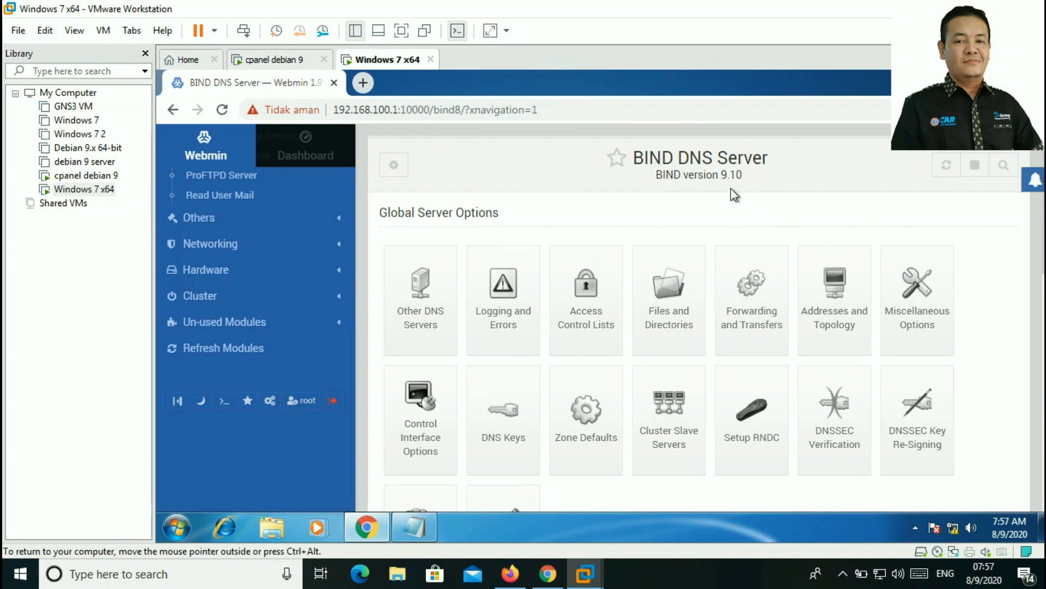
{"action": "left_click", "coordinate": [227, 401]}
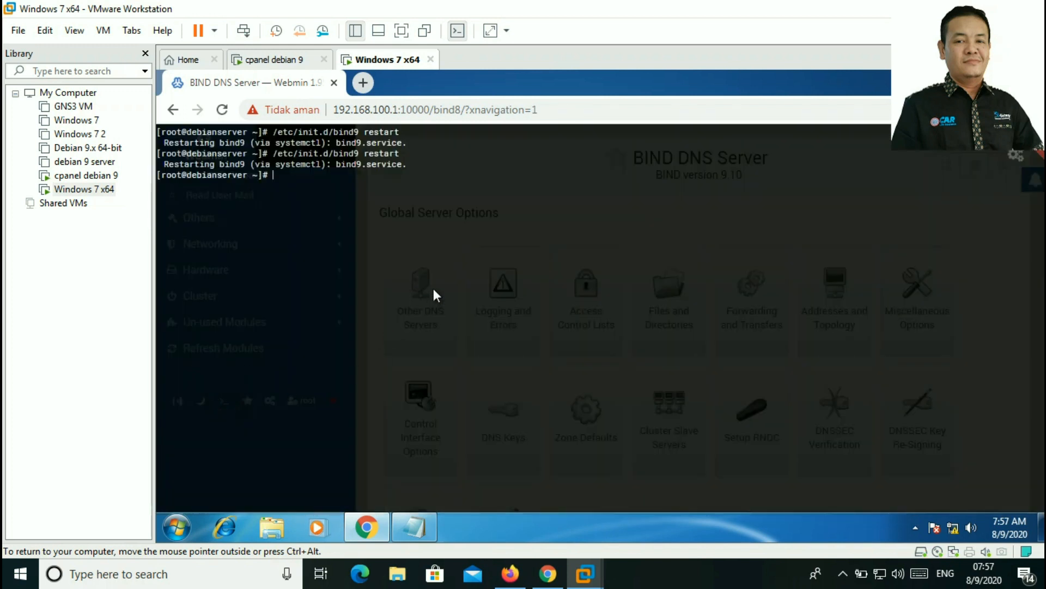
{"action": "key", "text": "Up"}
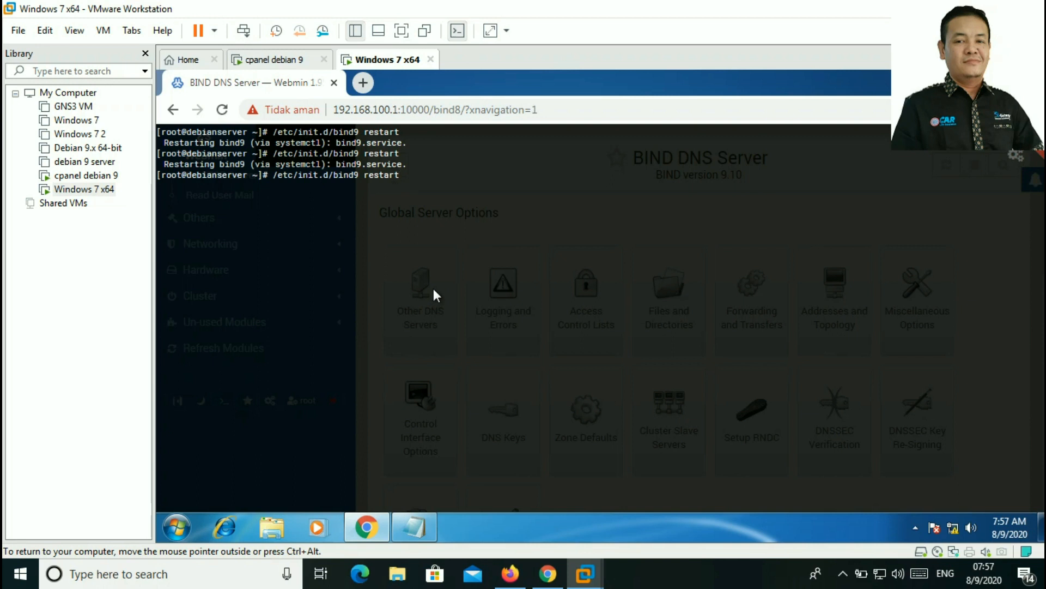
{"action": "key", "text": "Return"}
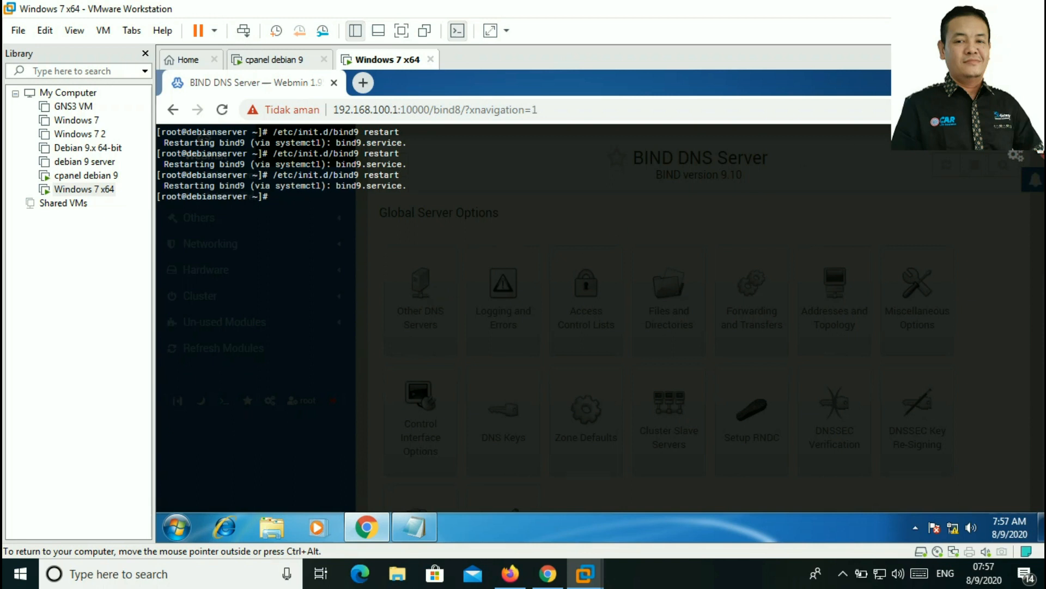
{"action": "left_click", "coordinate": [1040, 153]}
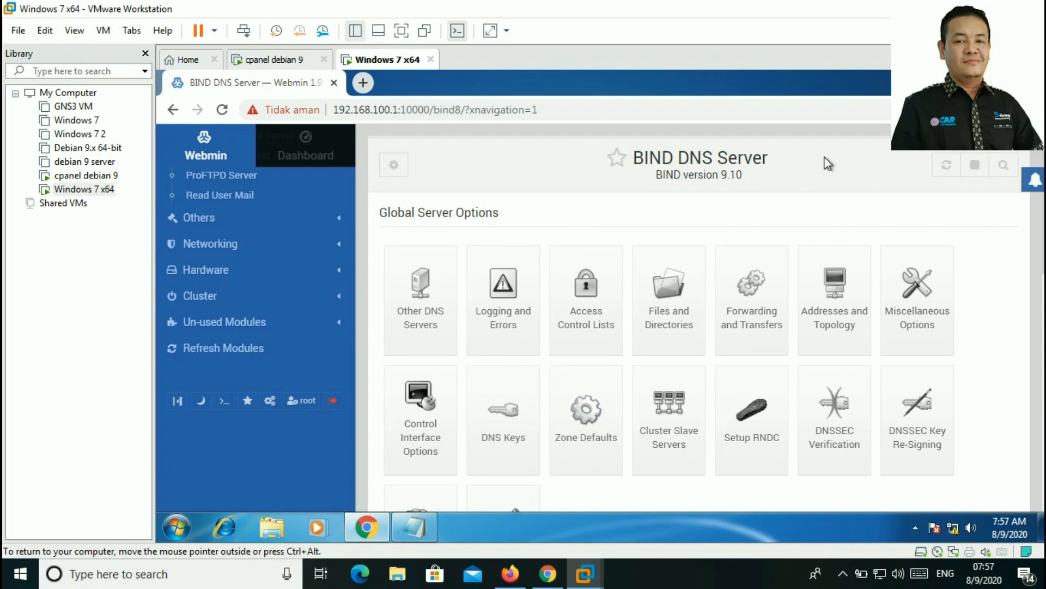
{"action": "left_click", "coordinate": [975, 76]}
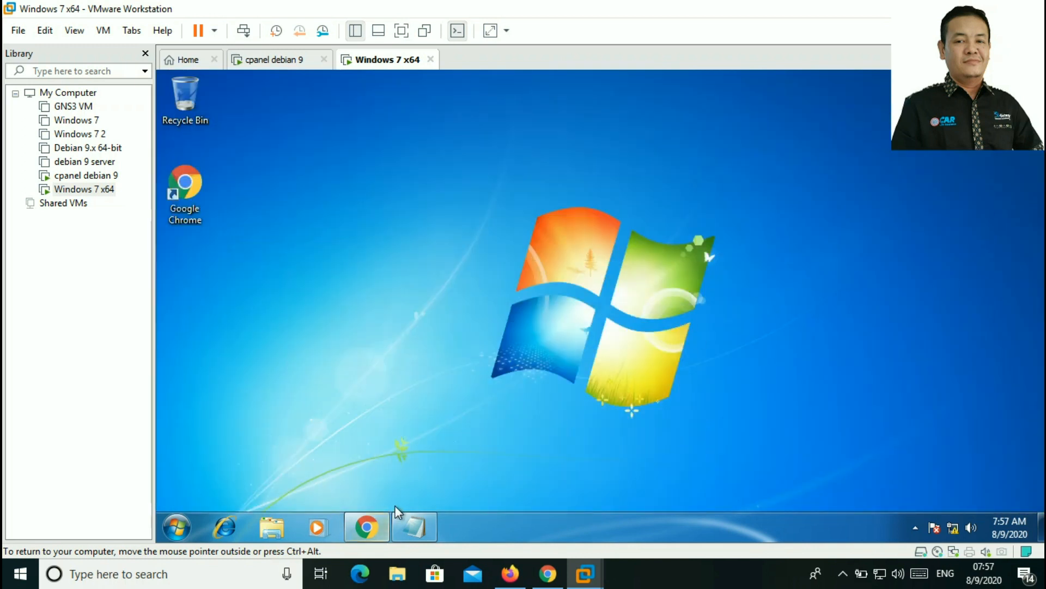
Step: Open the IPv4 properties of the Local Area Connection adapter
{"action": "right_click", "coordinate": [954, 529]}
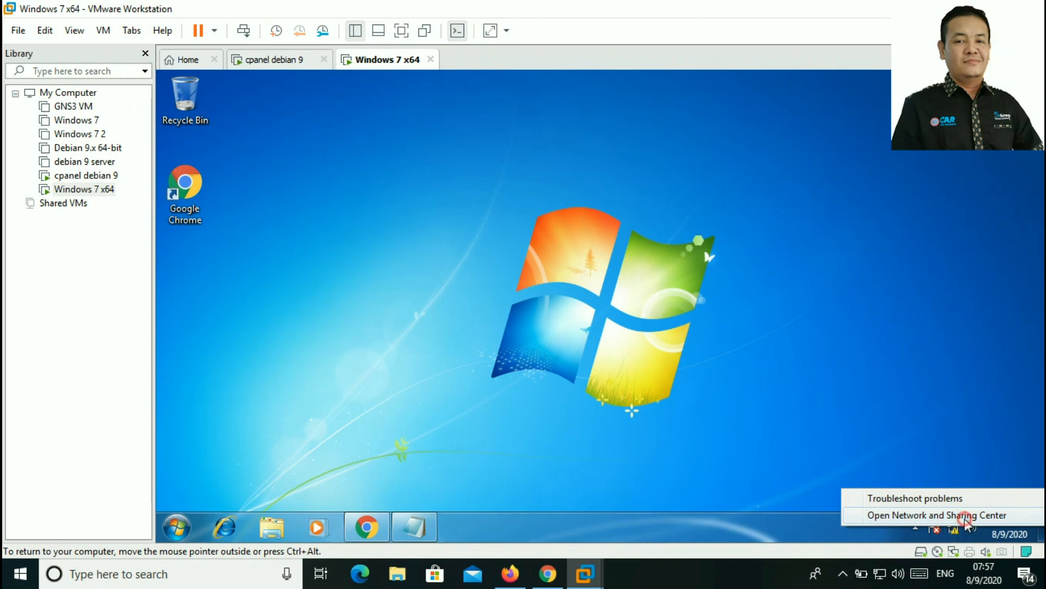
{"action": "left_click", "coordinate": [962, 515]}
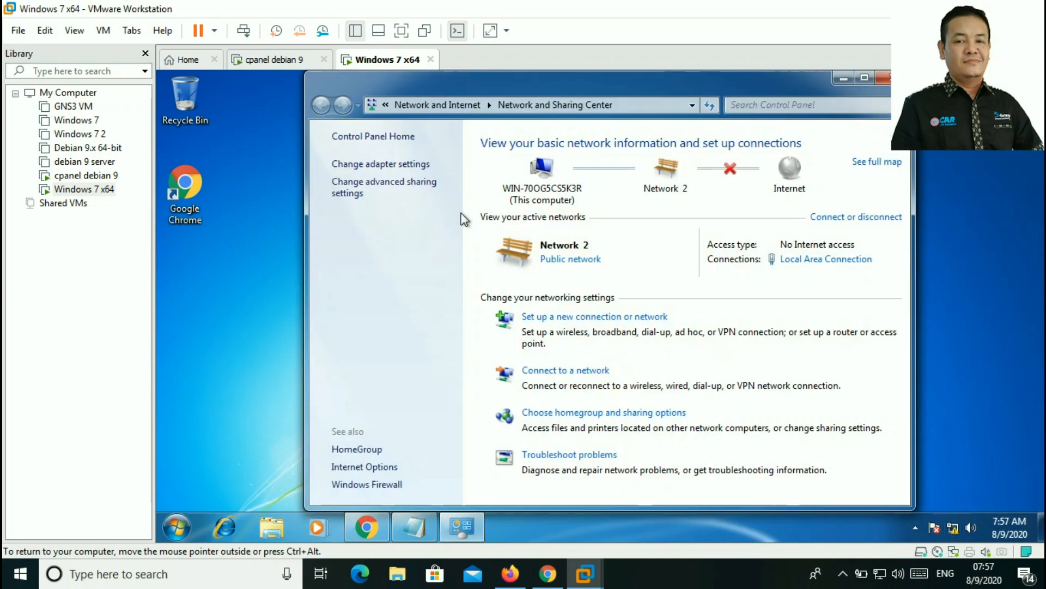
{"action": "left_click", "coordinate": [394, 166]}
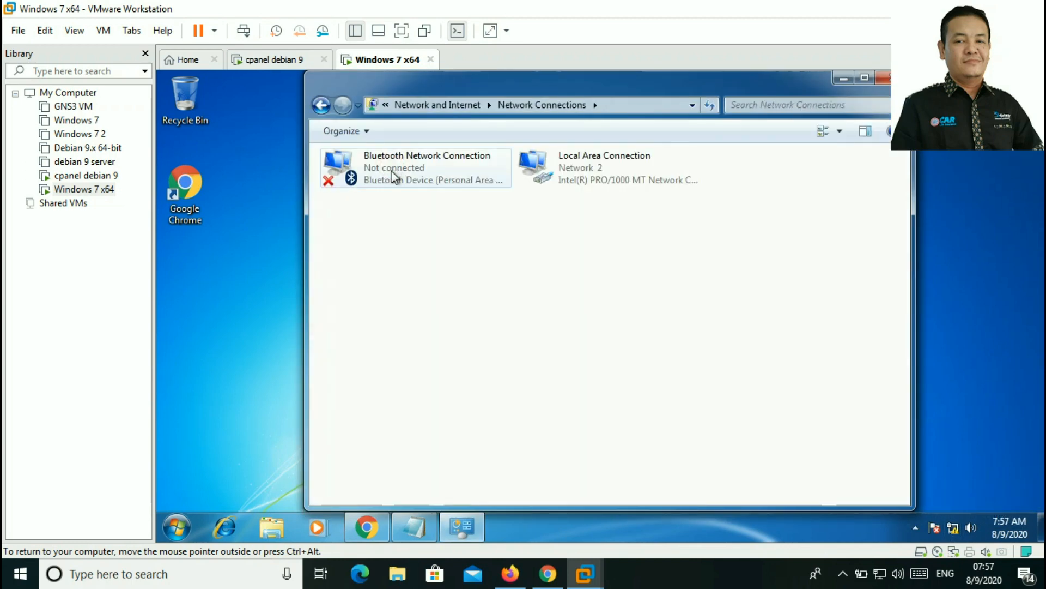
{"action": "left_click", "coordinate": [572, 176]}
{"action": "right_click", "coordinate": [573, 181]}
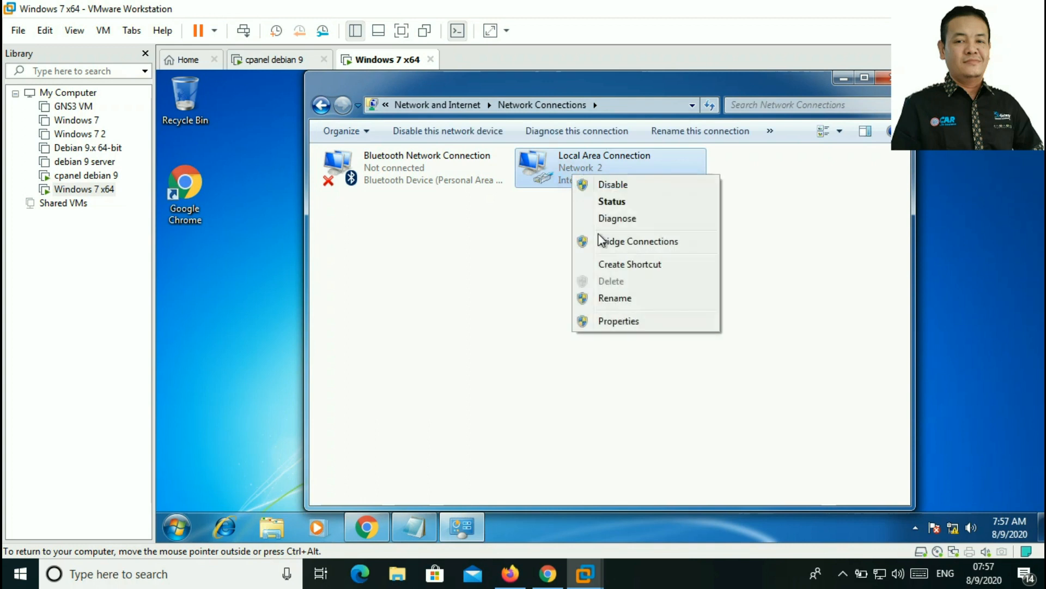
{"action": "left_click", "coordinate": [656, 327]}
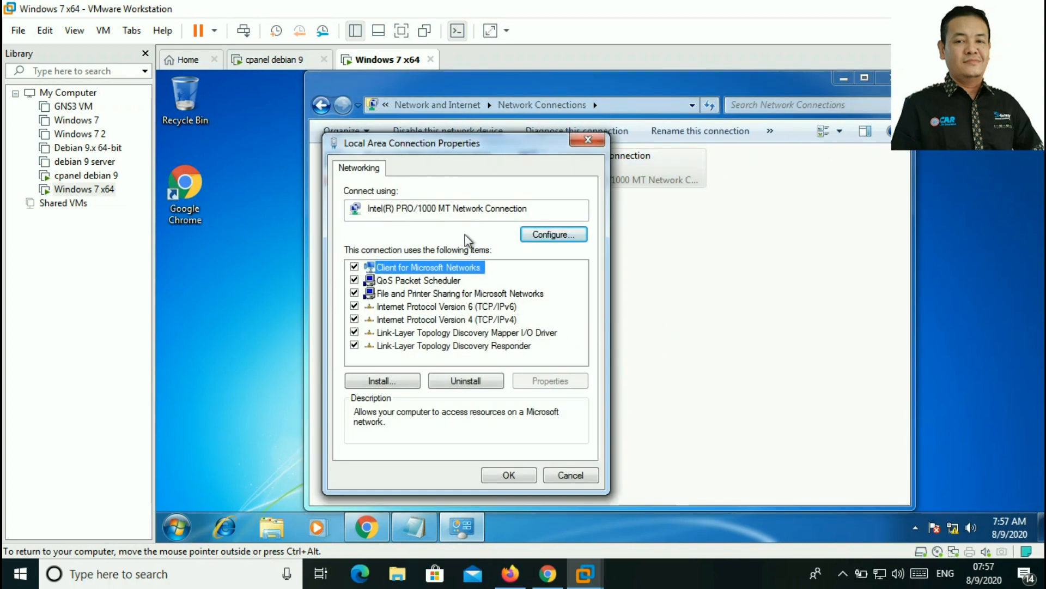
{"action": "left_click", "coordinate": [507, 320]}
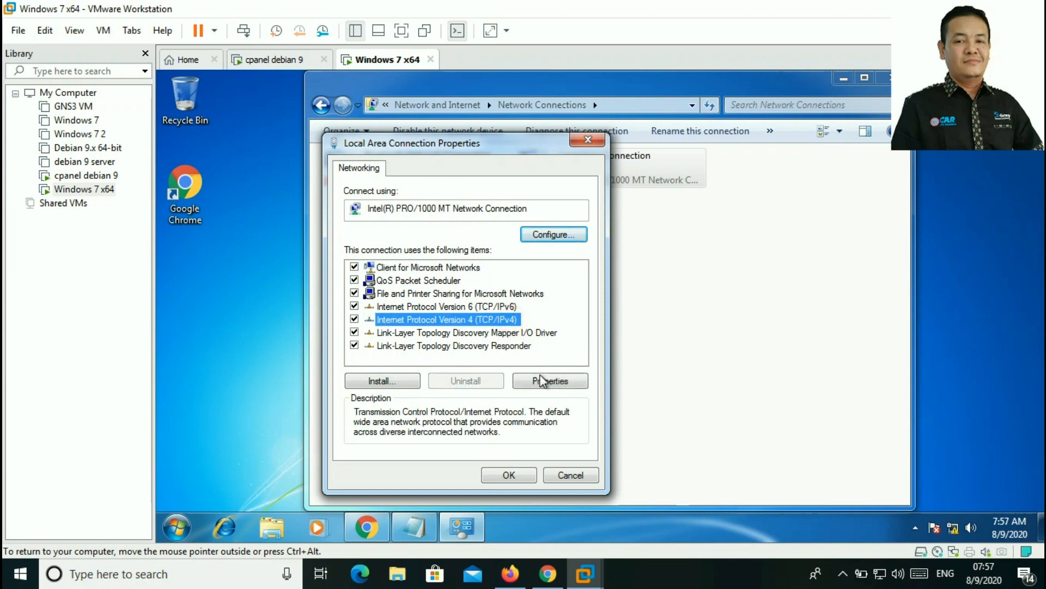
{"action": "left_click", "coordinate": [551, 380]}
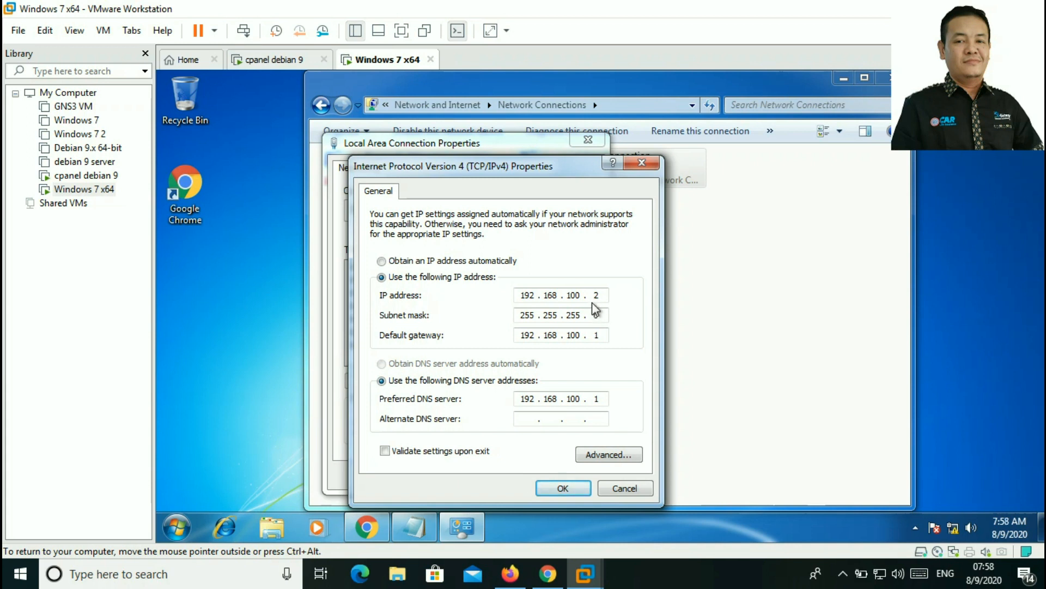
Step: Change IP to 192.168.110.2, gateway and preferred DNS to 192.168.110.1, and apply
{"action": "left_click_drag", "start_coordinate": [581, 294], "coordinate": [568, 293]}
{"action": "type", "text": "110"}
{"action": "left_click_drag", "start_coordinate": [582, 336], "coordinate": [568, 335]}
{"action": "type", "text": "110"}
{"action": "left_click_drag", "start_coordinate": [582, 399], "coordinate": [569, 400]}
{"action": "type", "text": "110"}
{"action": "left_click", "coordinate": [584, 337]}
{"action": "left_click", "coordinate": [579, 397]}
{"action": "left_click", "coordinate": [585, 336]}
{"action": "left_click", "coordinate": [568, 398]}
{"action": "left_click", "coordinate": [566, 487]}
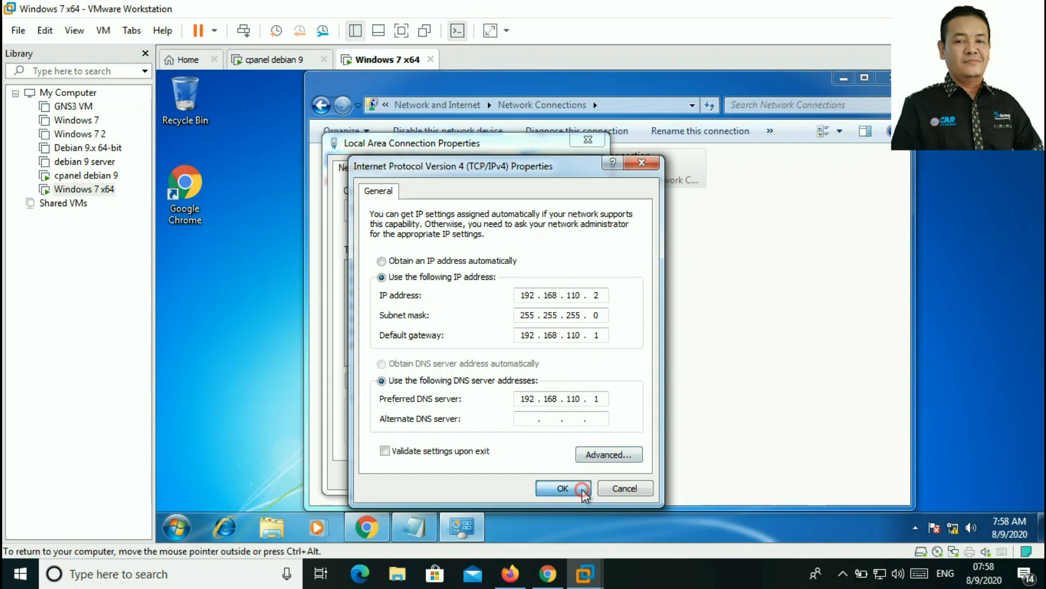
{"action": "left_click", "coordinate": [508, 475]}
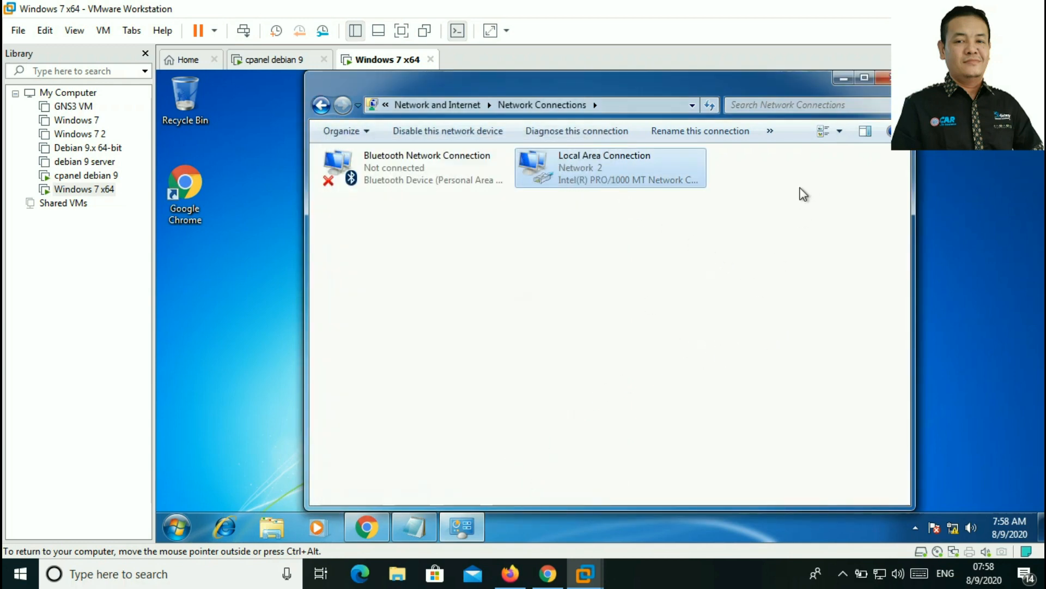
Step: Close the network connections window and launch the Command Prompt with cmd
{"action": "left_click", "coordinate": [887, 78]}
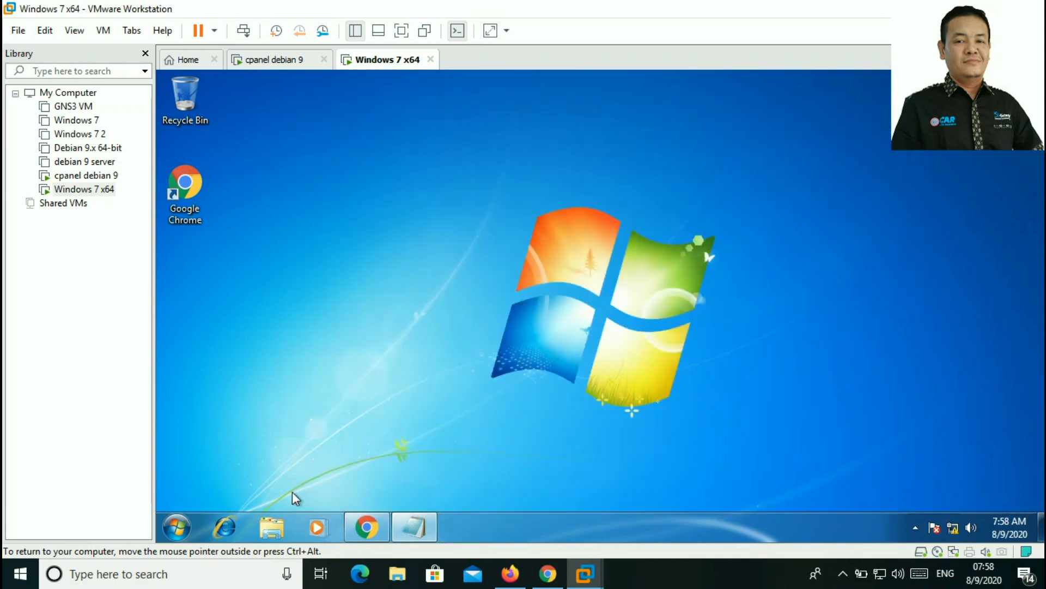
{"action": "left_click", "coordinate": [179, 529]}
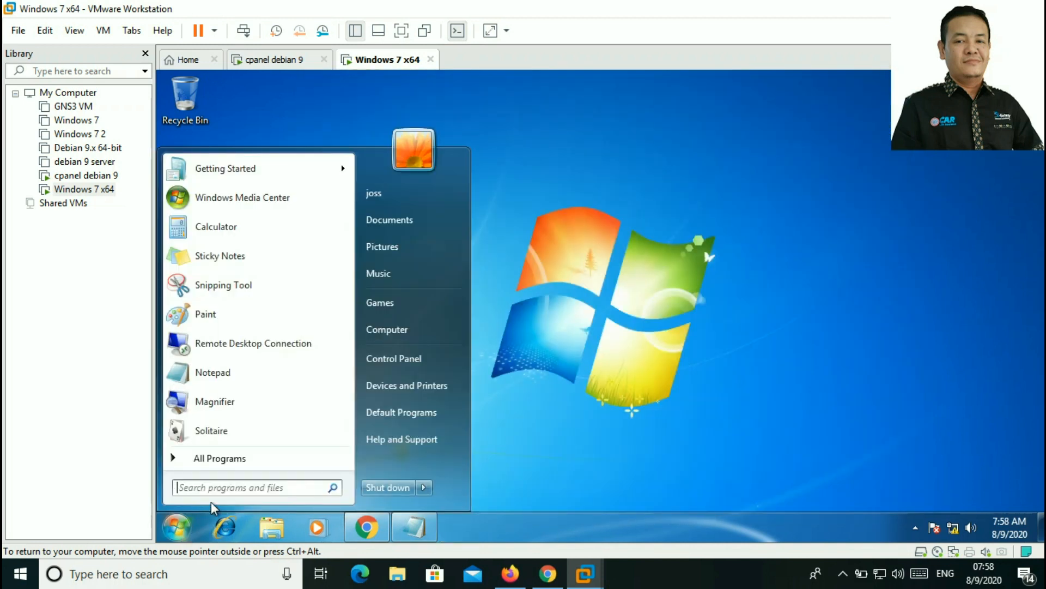
{"action": "type", "text": "cmd"}
{"action": "key", "text": "Return"}
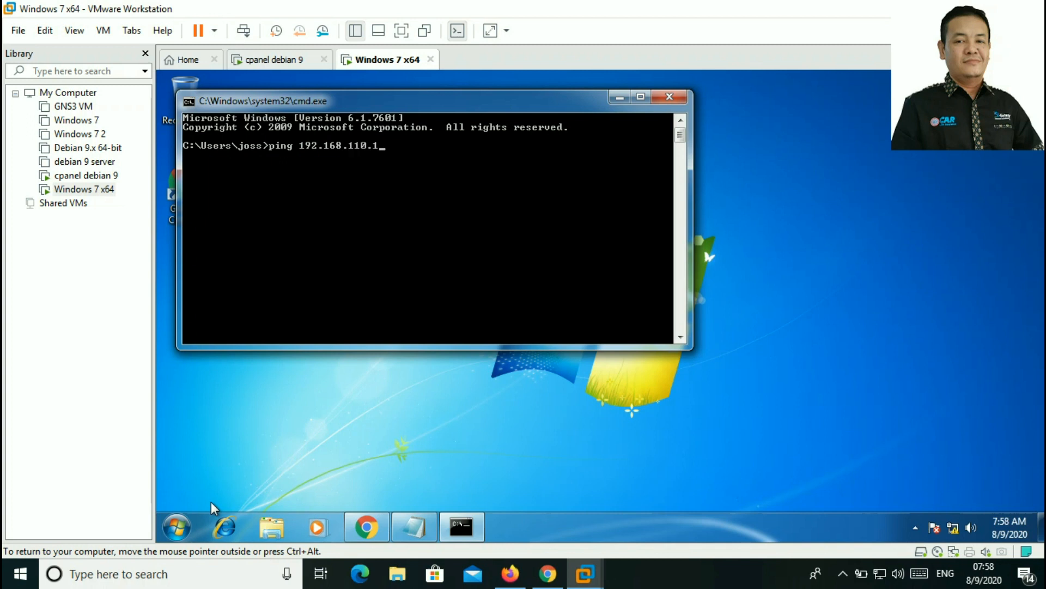
Step: Ping the server 192.168.110.1 and run nslookup tkj.com twice
{"action": "key", "text": "Return"}
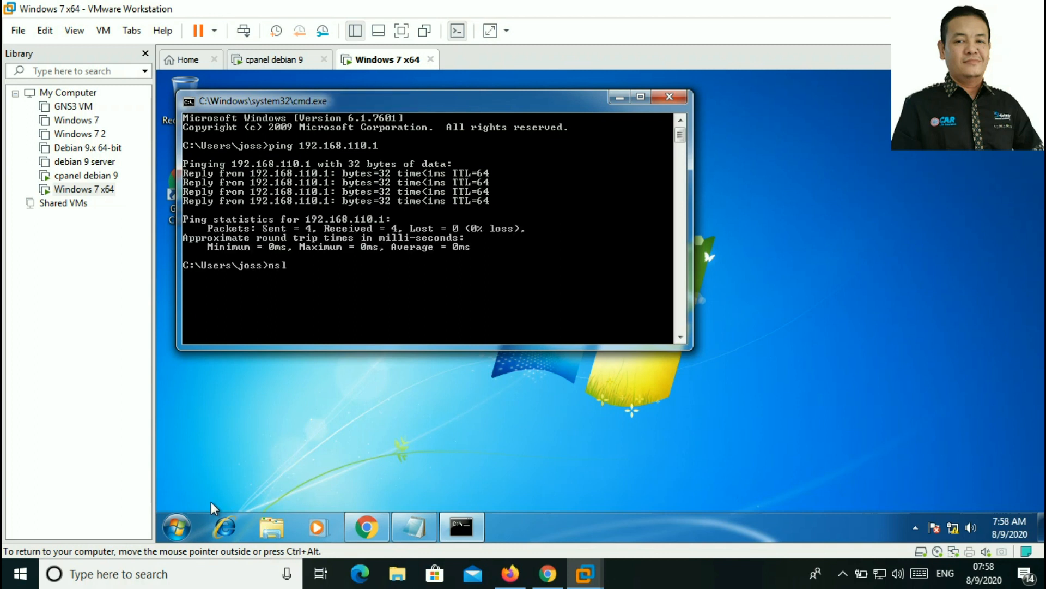
{"action": "type", "text": "kup tkj.com"}
{"action": "key", "text": "Return"}
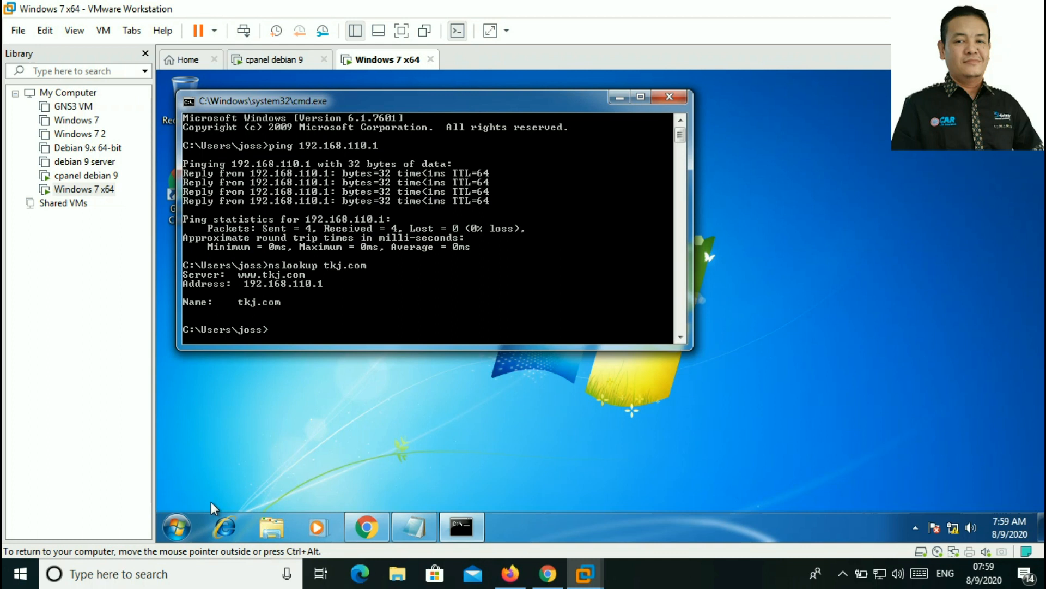
{"action": "key", "text": "Up"}
{"action": "key", "text": "Return"}
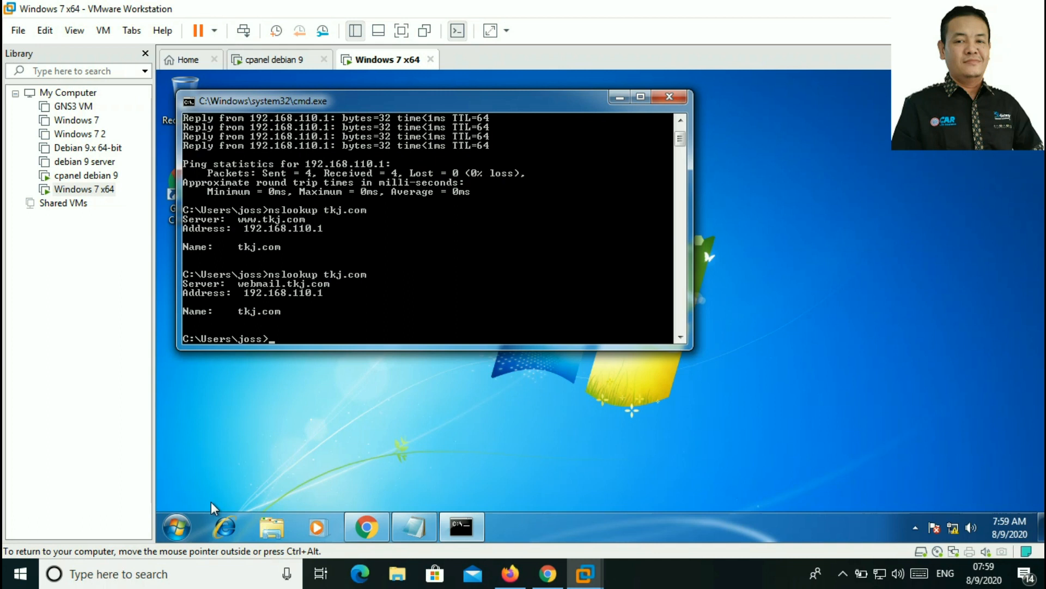
{"action": "key", "text": "ctrl+alt"}
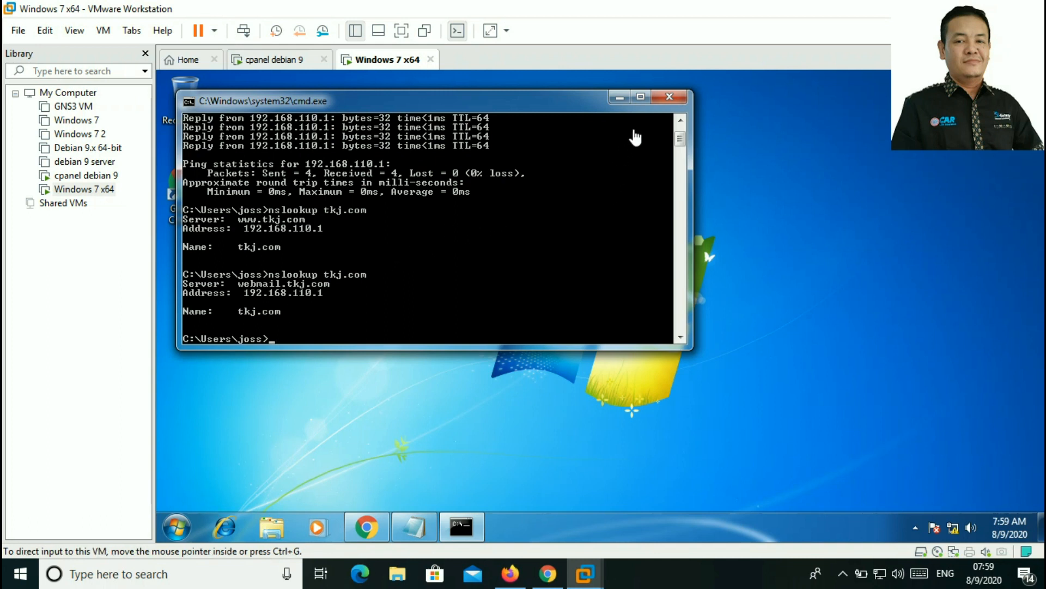
{"action": "left_click", "coordinate": [644, 104]}
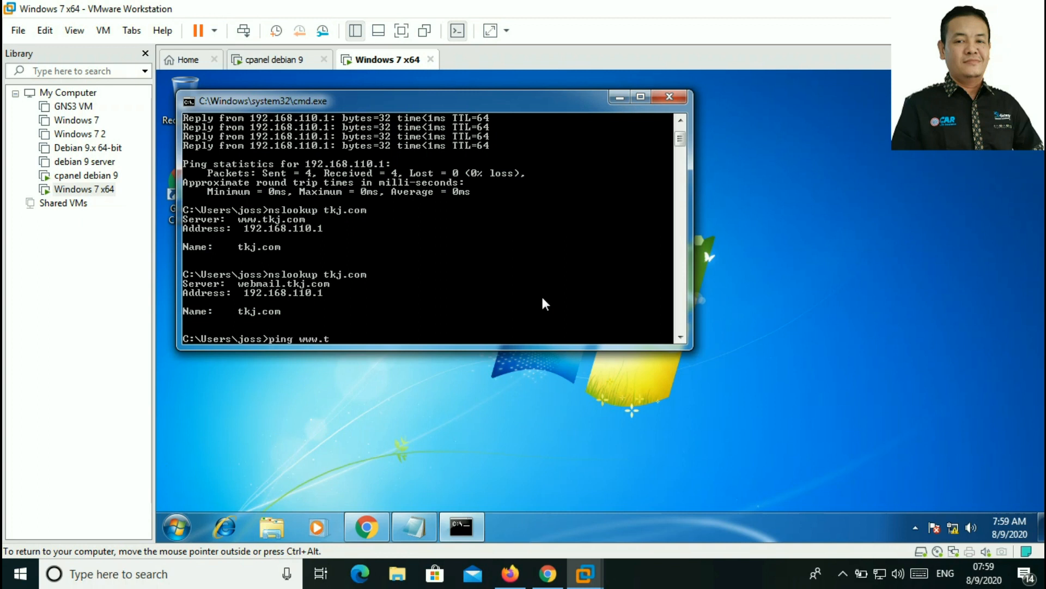
{"action": "type", "text": "ping www.tkj.com"}
{"action": "key", "text": "Return"}
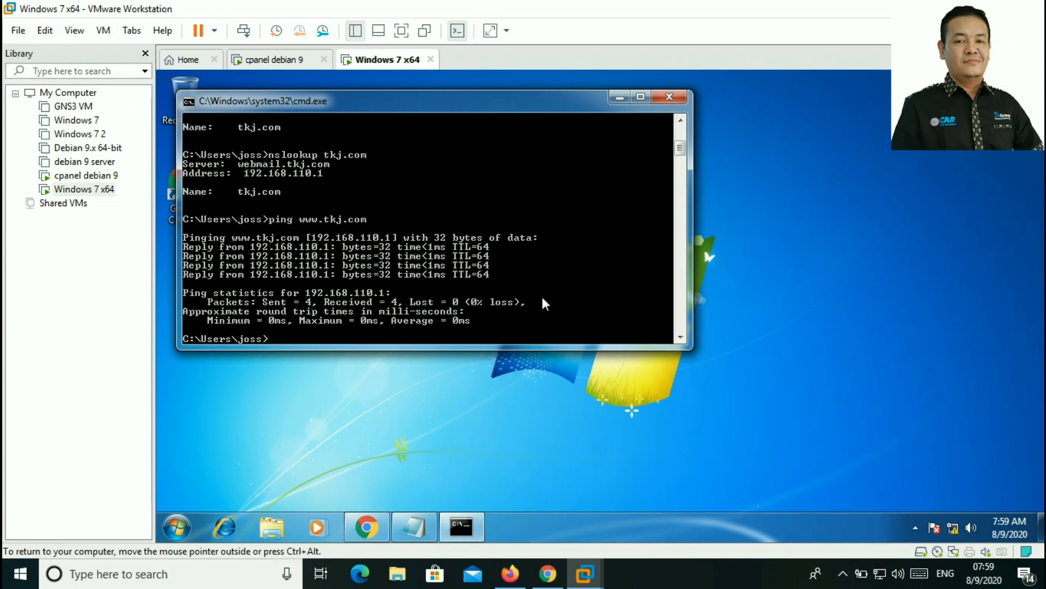
{"action": "key", "text": "Up"}
{"action": "key", "text": "BackSpace"}
{"action": "key", "text": "BackSpace"}
{"action": "key", "text": "BackSpace"}
{"action": "type", "text": "files"}
{"action": "key", "text": "Return"}
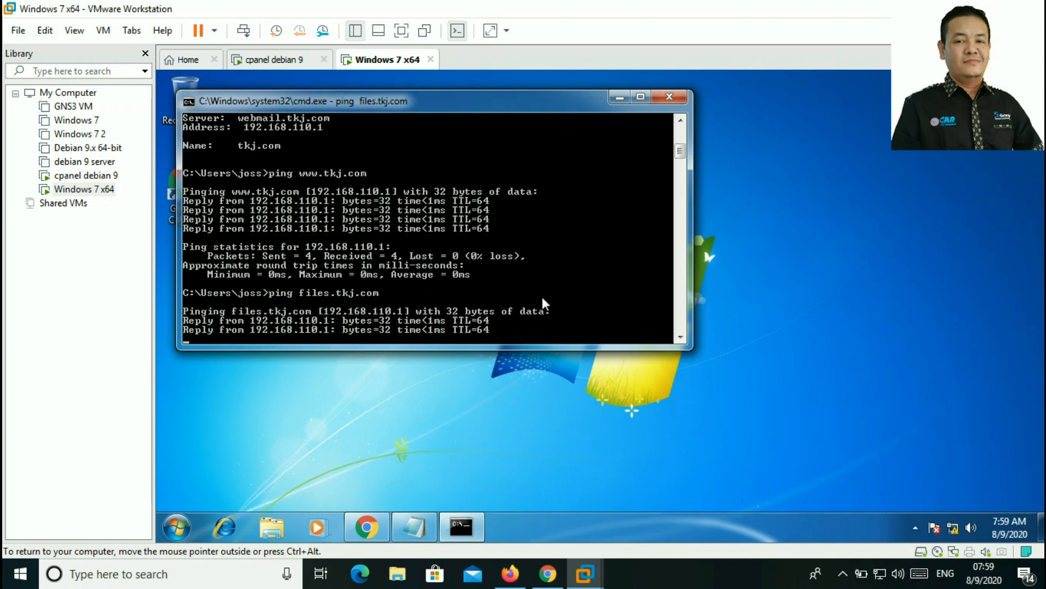
Step: Ping webmail.tkj.com, then close the Command Prompt window
{"action": "key", "text": "Up"}
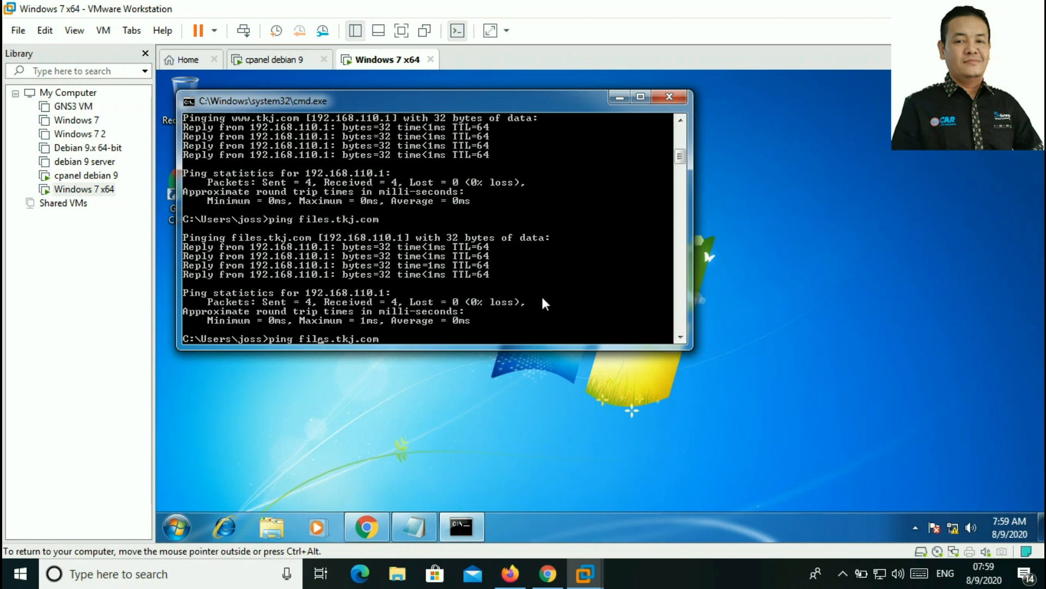
{"action": "key", "text": "ctrl+Left"}
{"action": "key", "text": "Delete"}
{"action": "key", "text": "Delete"}
{"action": "key", "text": "Delete"}
{"action": "key", "text": "Delete"}
{"action": "key", "text": "Delete"}
{"action": "key", "text": "Delete"}
{"action": "type", "text": "webmai"}
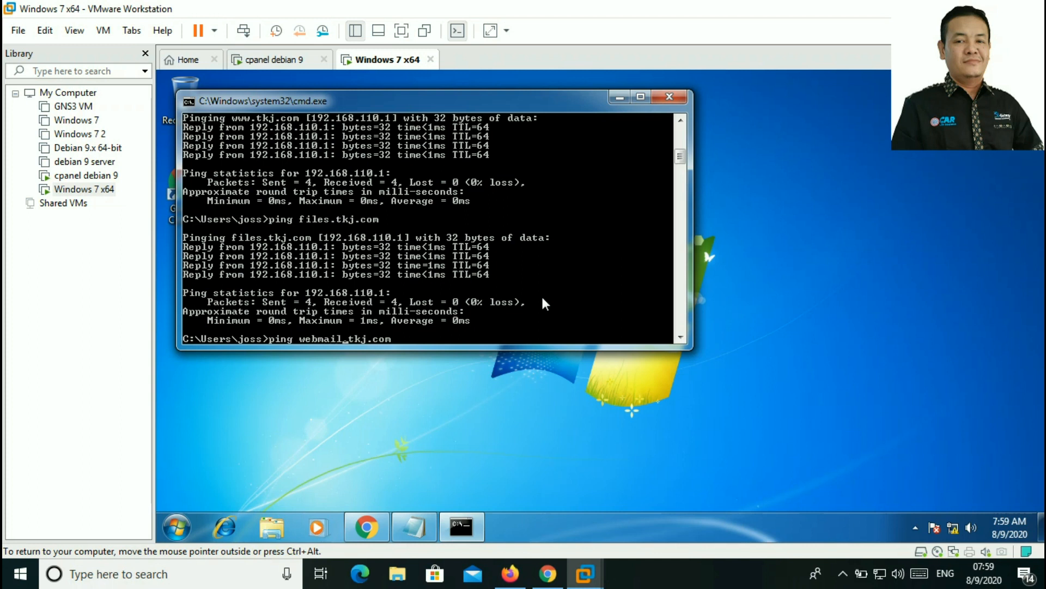
{"action": "key", "text": "Return"}
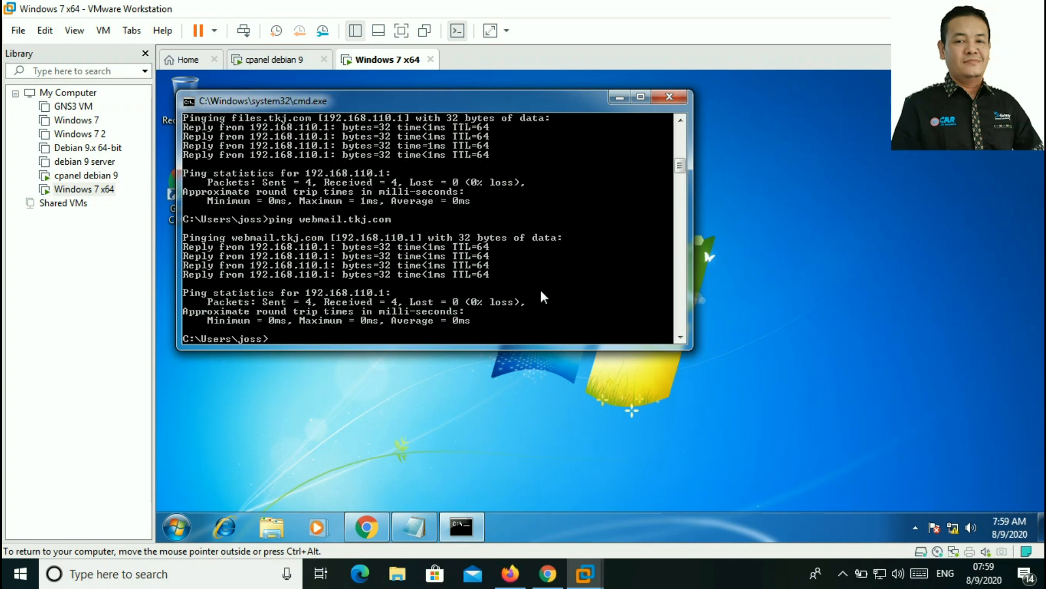
{"action": "left_click", "coordinate": [669, 98]}
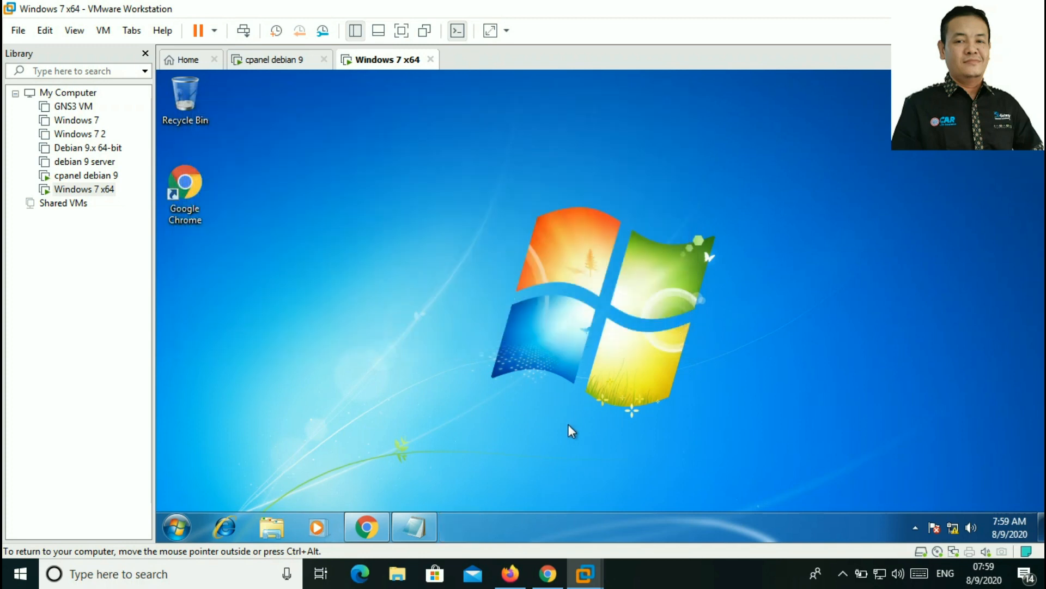
Step: Restore Chrome, review the domain list in Notepad, and return to Webmin's Existing DNS Zones
{"action": "left_click", "coordinate": [374, 530]}
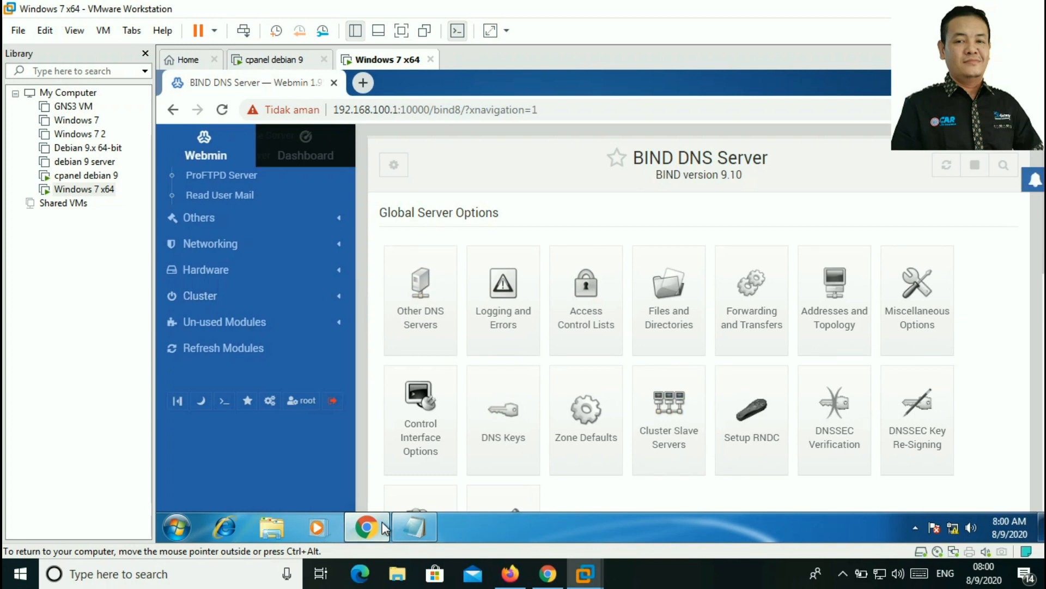
{"action": "left_click", "coordinate": [415, 527]}
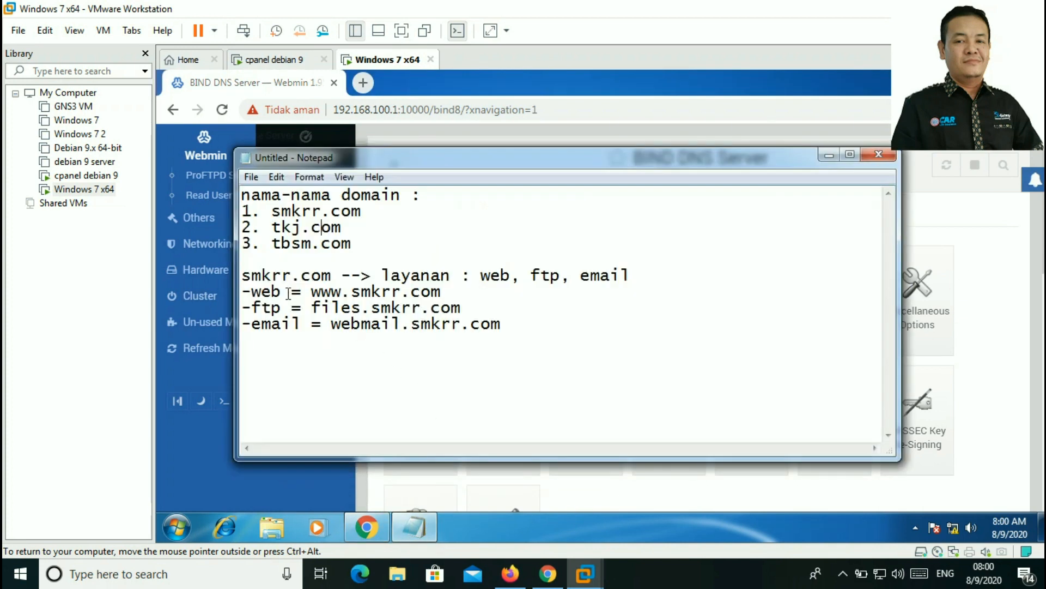
{"action": "left_click", "coordinate": [828, 154]}
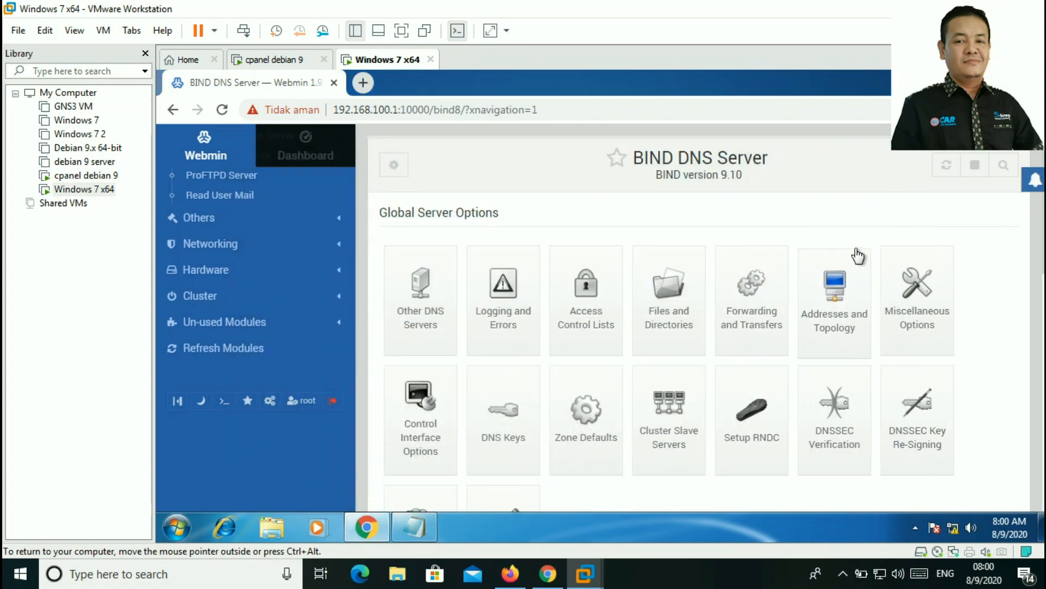
{"action": "scroll", "coordinate": [325, 270], "scroll_direction": "up", "scroll_amount": 4}
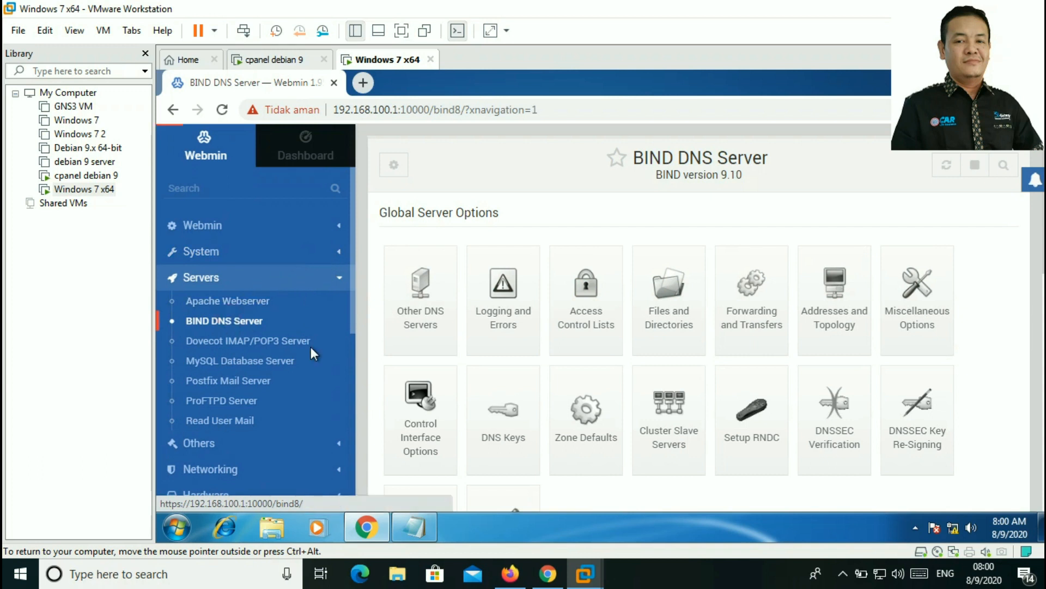
{"action": "scroll", "coordinate": [670, 229], "scroll_direction": "down", "scroll_amount": 8}
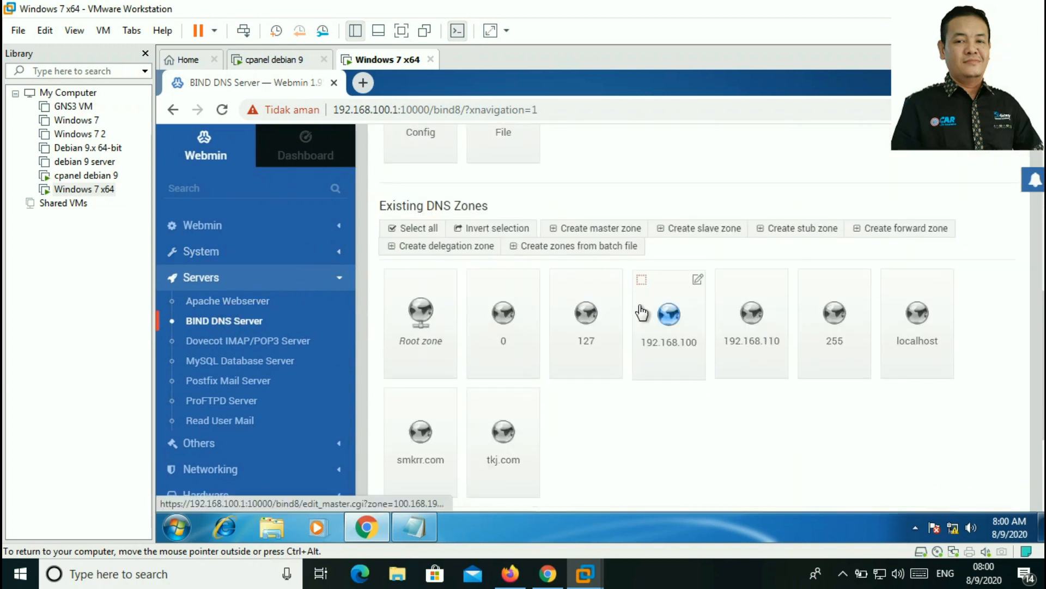
Step: Create master zone tbsm.com with master server ns.tbsm.com and the administrator e-mail
{"action": "left_click", "coordinate": [600, 200]}
{"action": "left_click", "coordinate": [577, 246]}
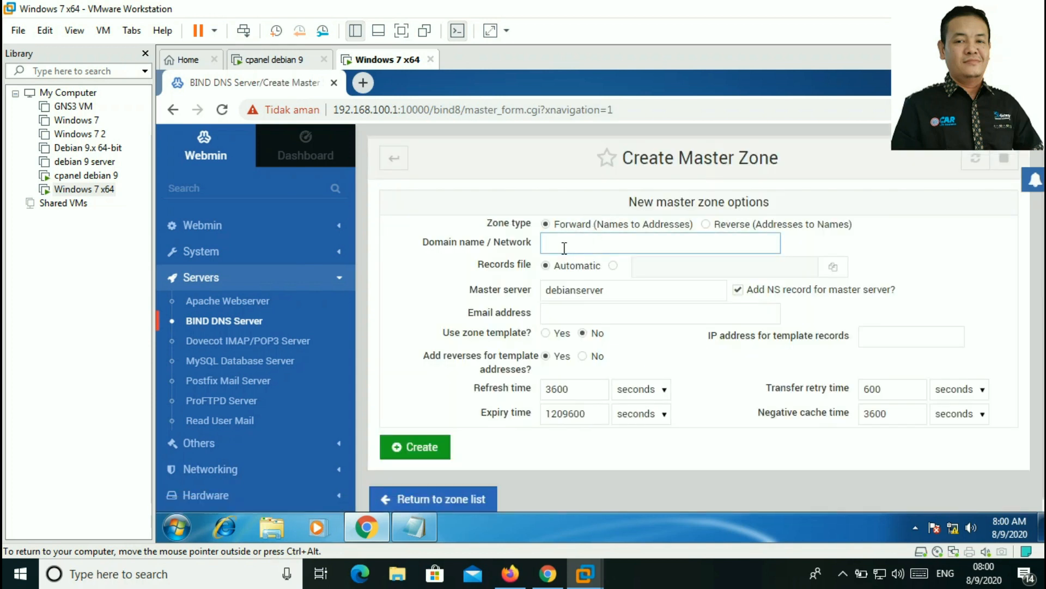
{"action": "type", "text": "tbsm.com"}
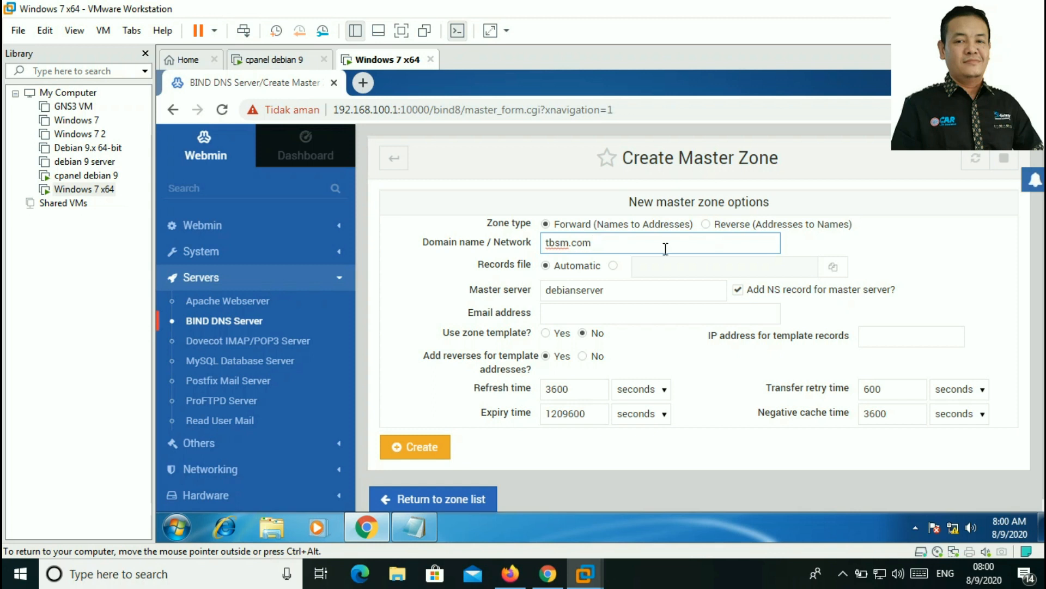
{"action": "double_click", "coordinate": [611, 294]}
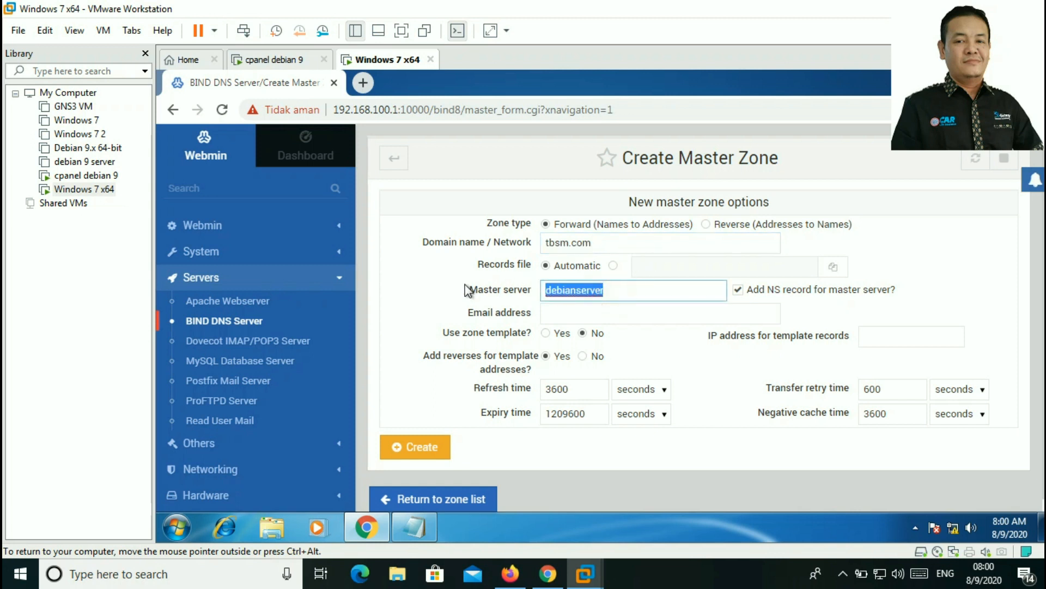
{"action": "type", "text": "ns."}
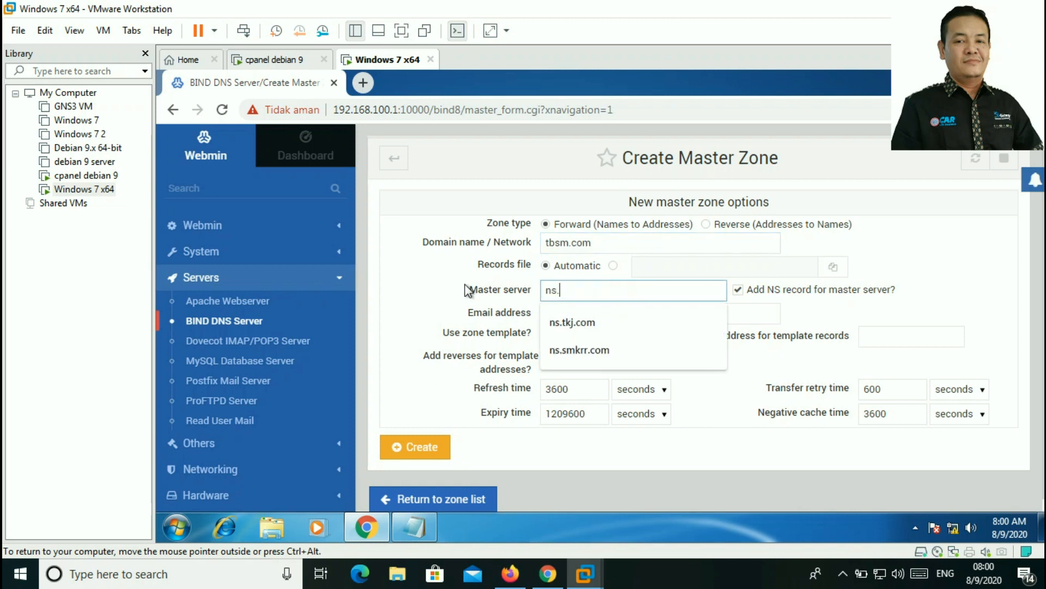
{"action": "type", "text": "tbsm.com"}
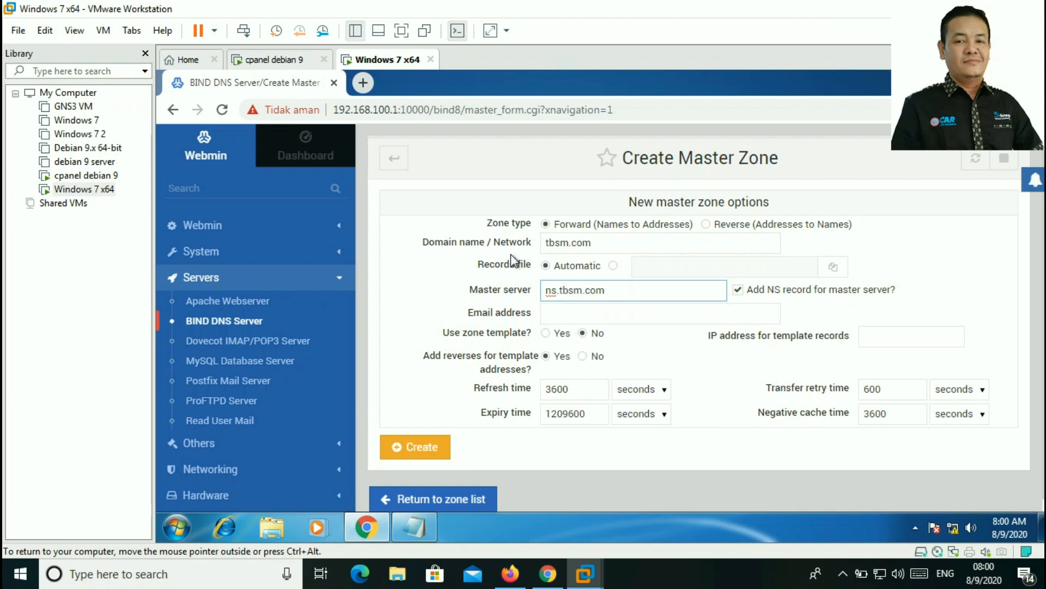
{"action": "left_click", "coordinate": [613, 313]}
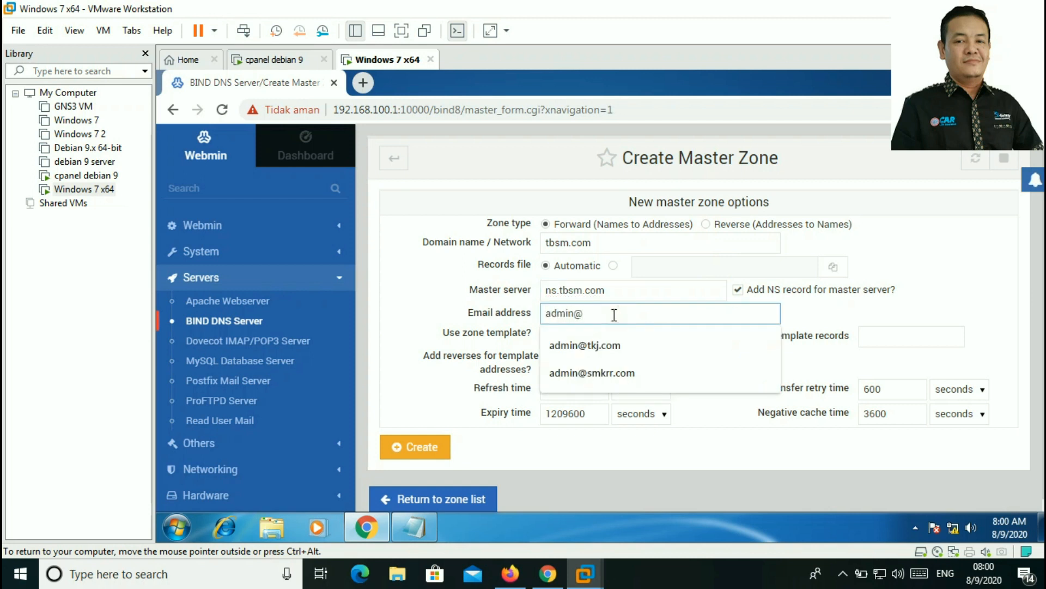
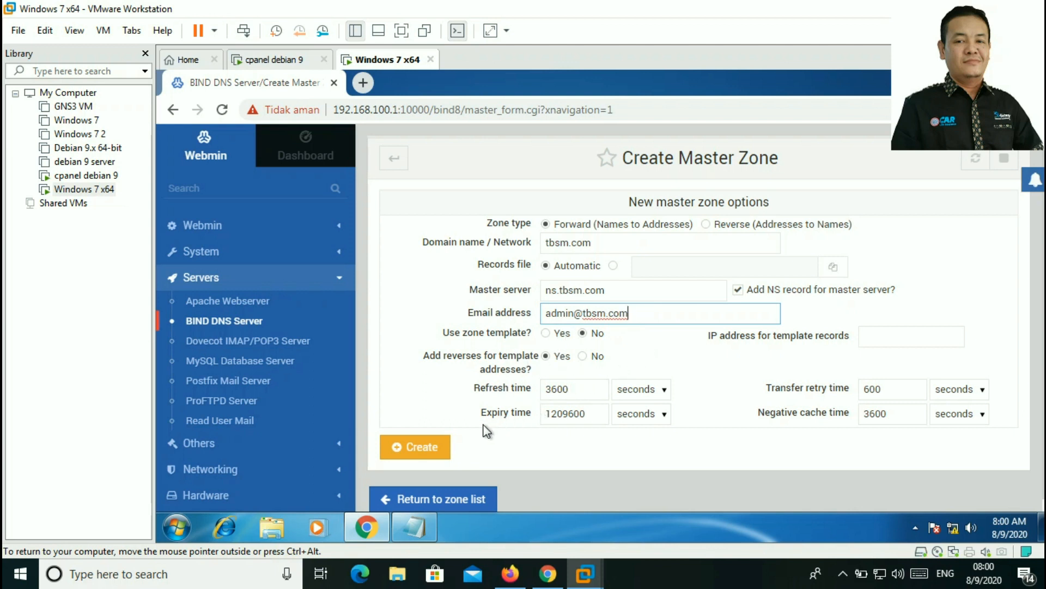
{"action": "left_click", "coordinate": [432, 449]}
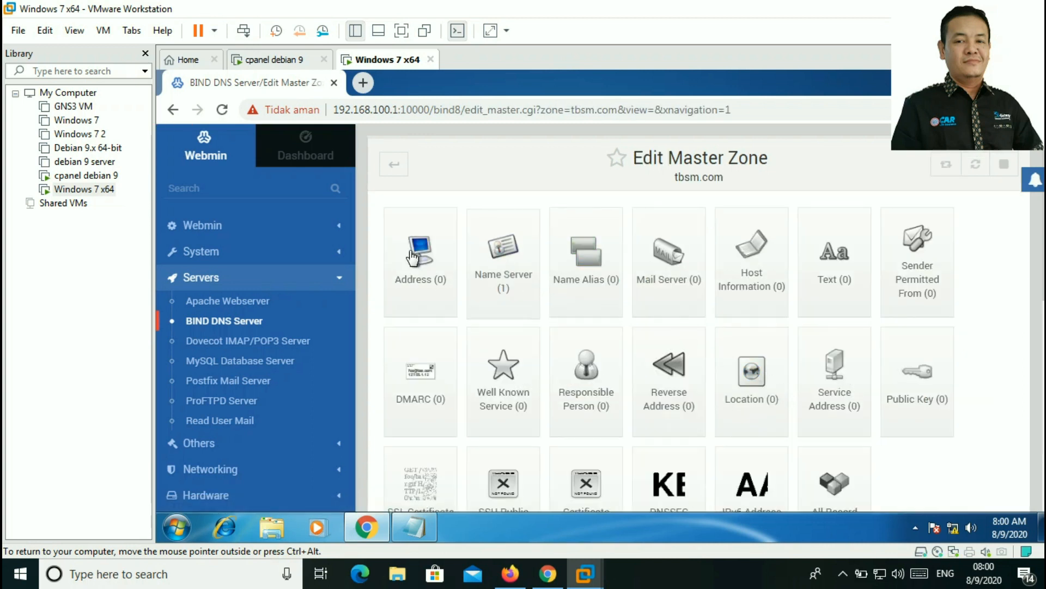
{"action": "left_click", "coordinate": [424, 259]}
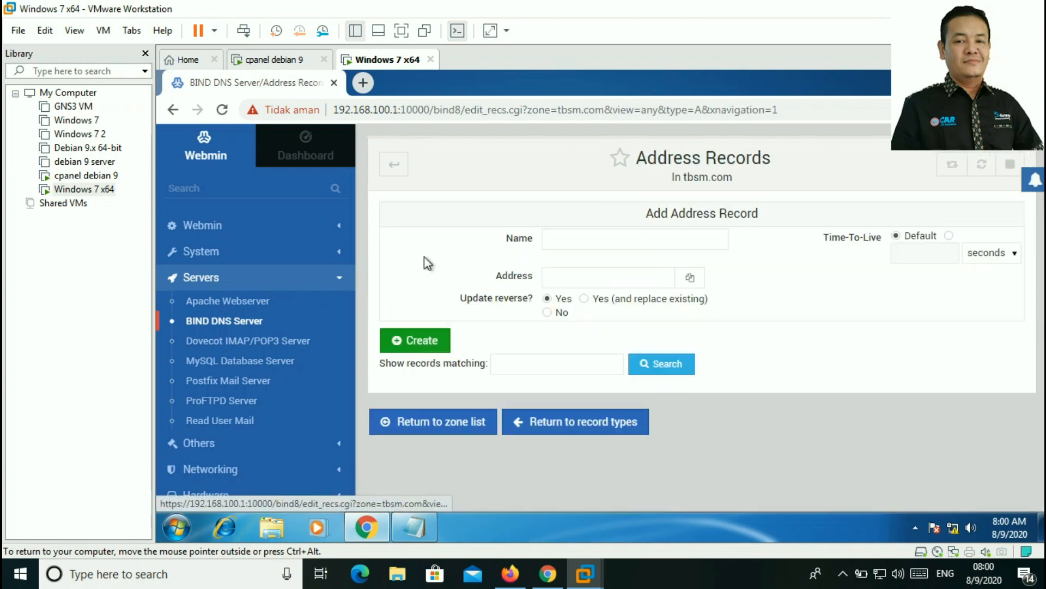
{"action": "left_click", "coordinate": [581, 243]}
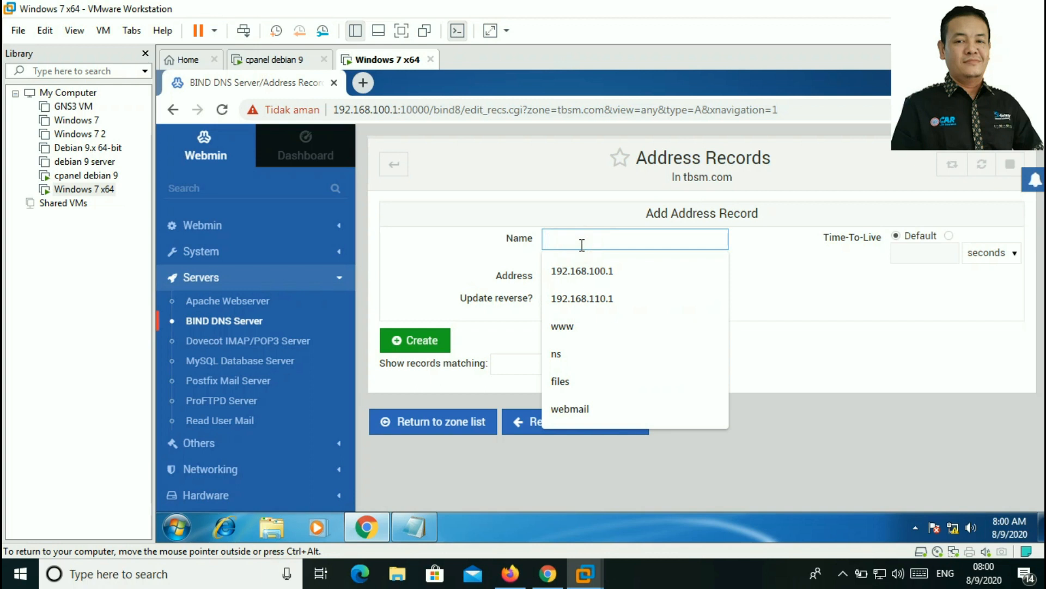
{"action": "type", "text": "ns"}
{"action": "left_click", "coordinate": [560, 277]}
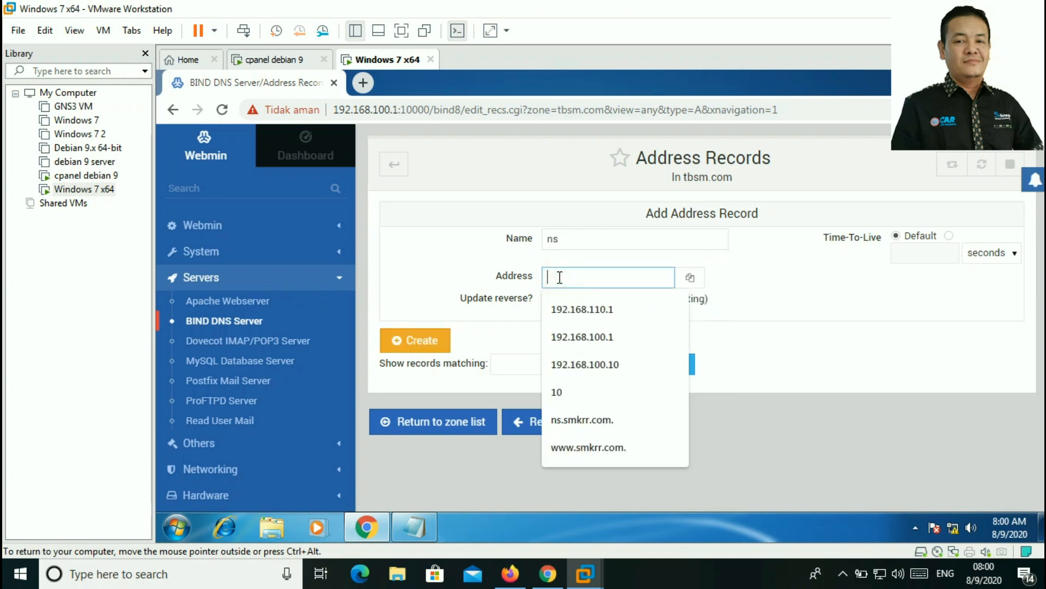
{"action": "type", "text": "19"}
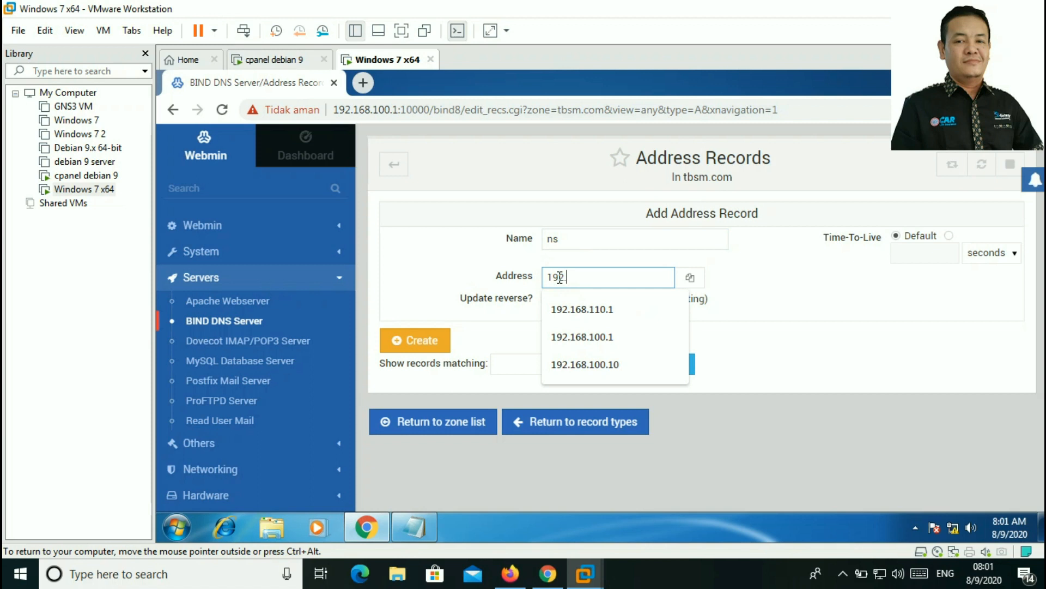
{"action": "type", "text": "2.168.120.1"}
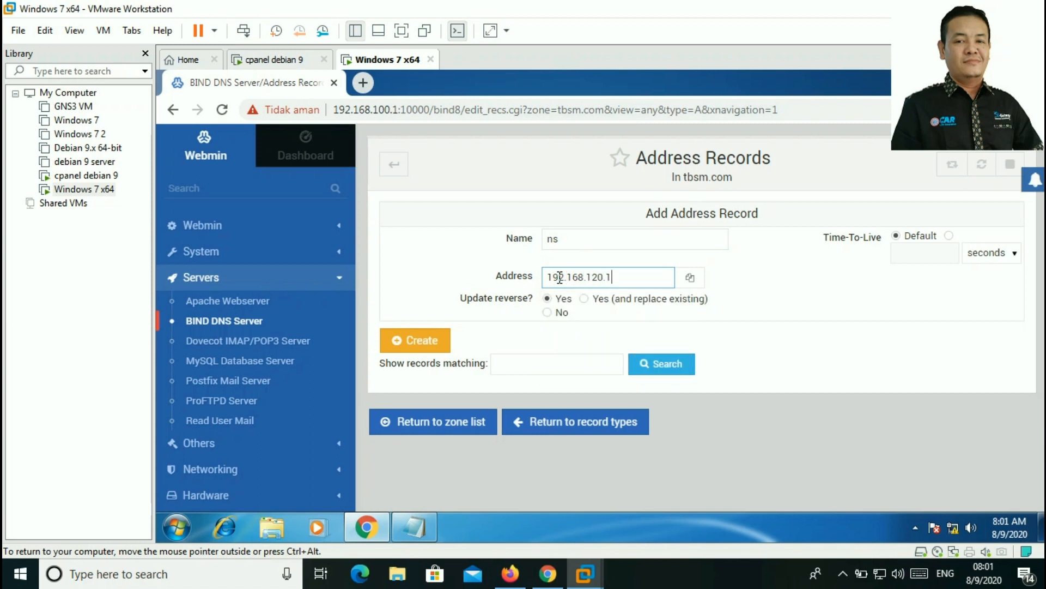
{"action": "left_click", "coordinate": [419, 344]}
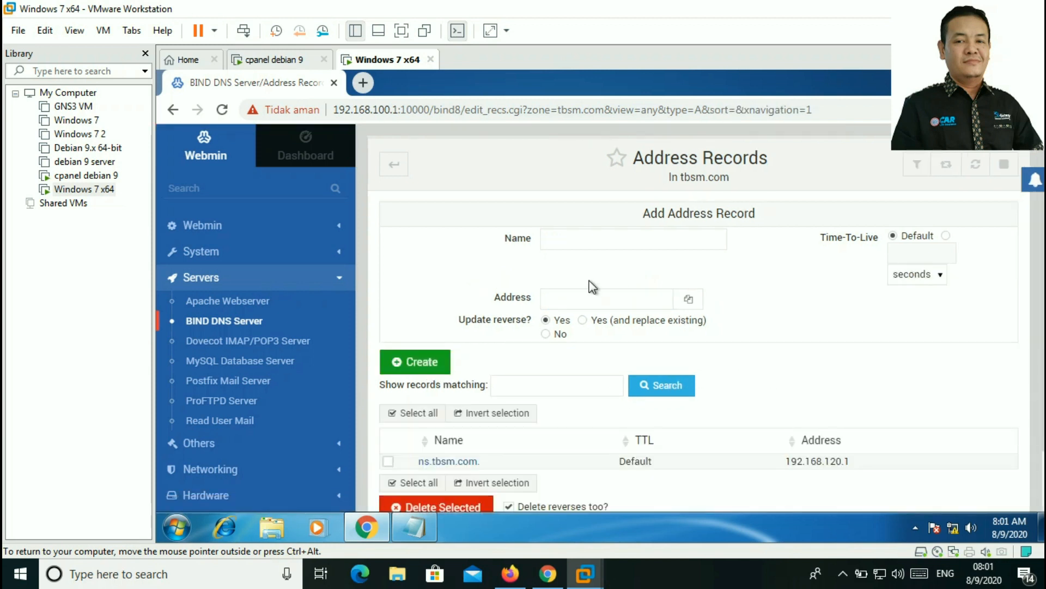
{"action": "left_click", "coordinate": [589, 245]}
{"action": "left_click", "coordinate": [576, 355]}
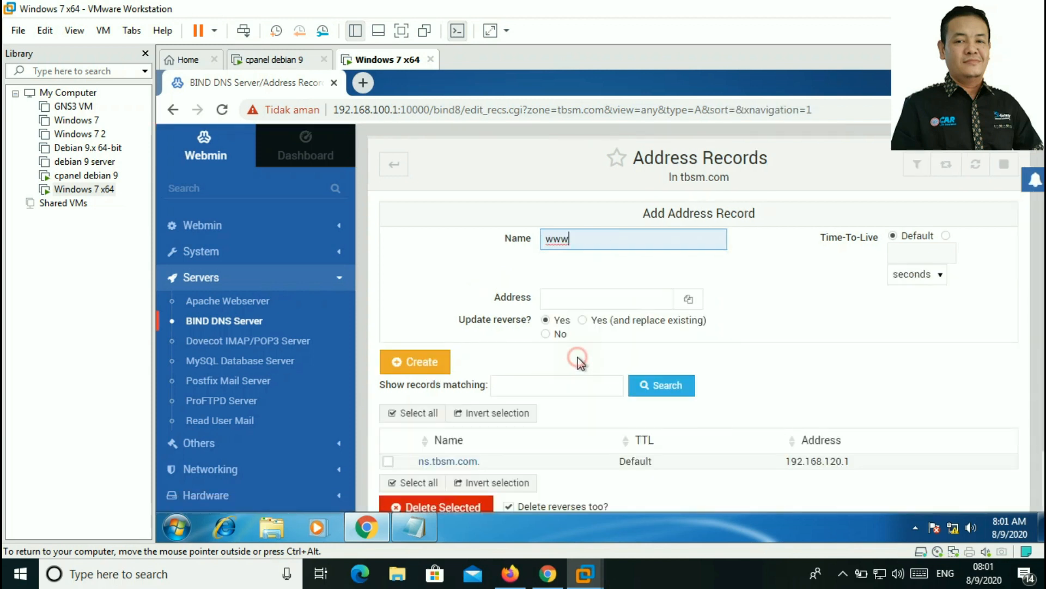
{"action": "left_click", "coordinate": [580, 297]}
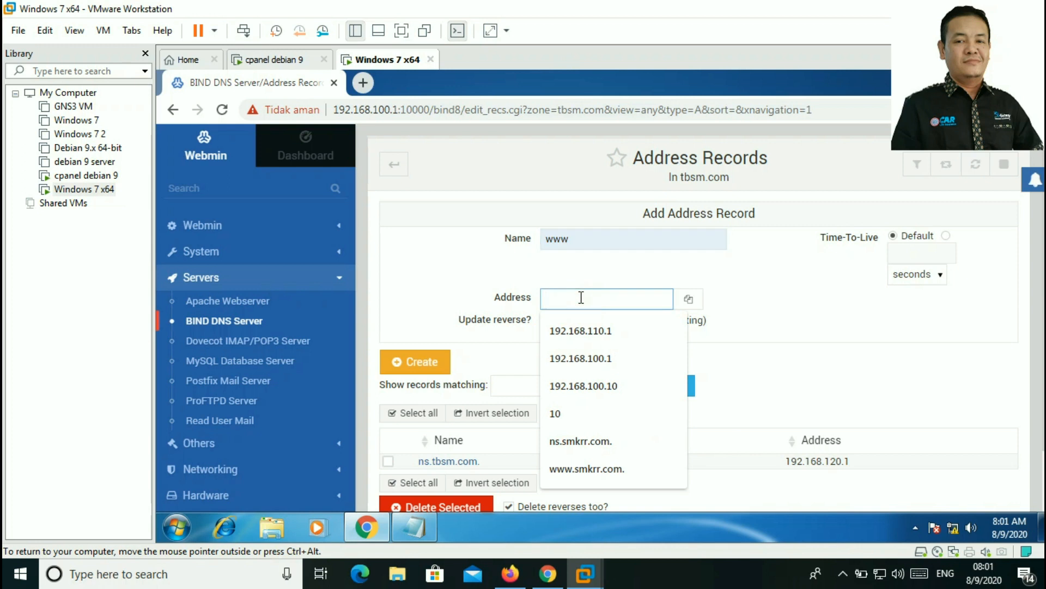
{"action": "type", "text": "192.168.120.1"}
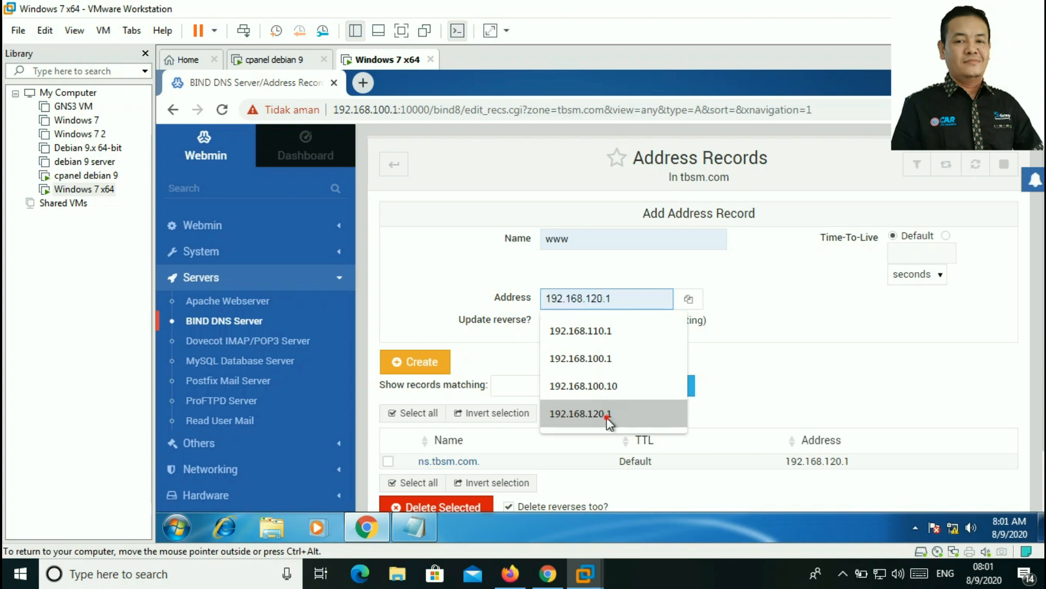
{"action": "left_click", "coordinate": [606, 417]}
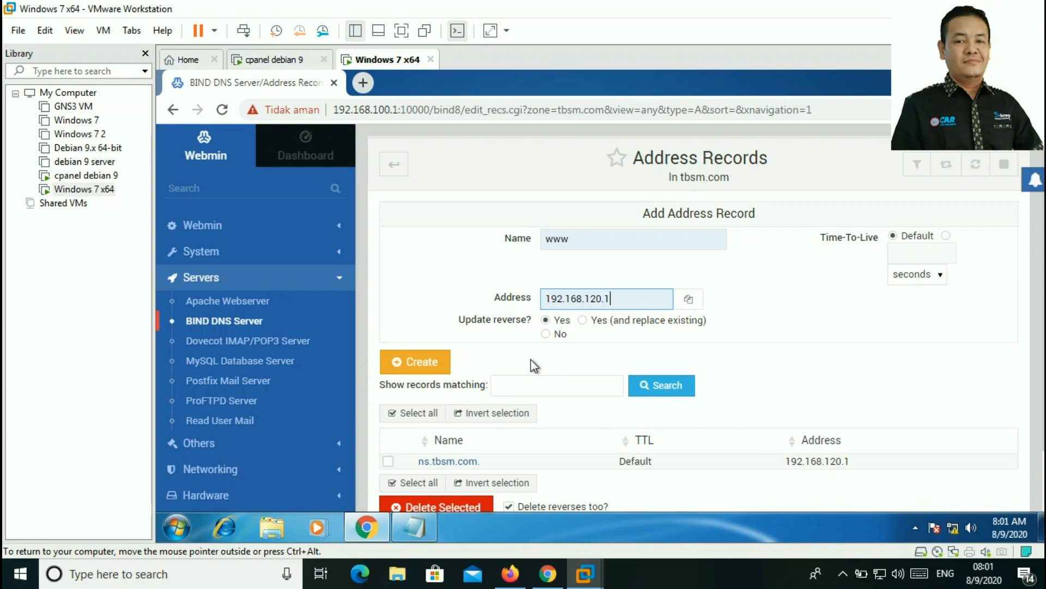
{"action": "left_click", "coordinate": [422, 362]}
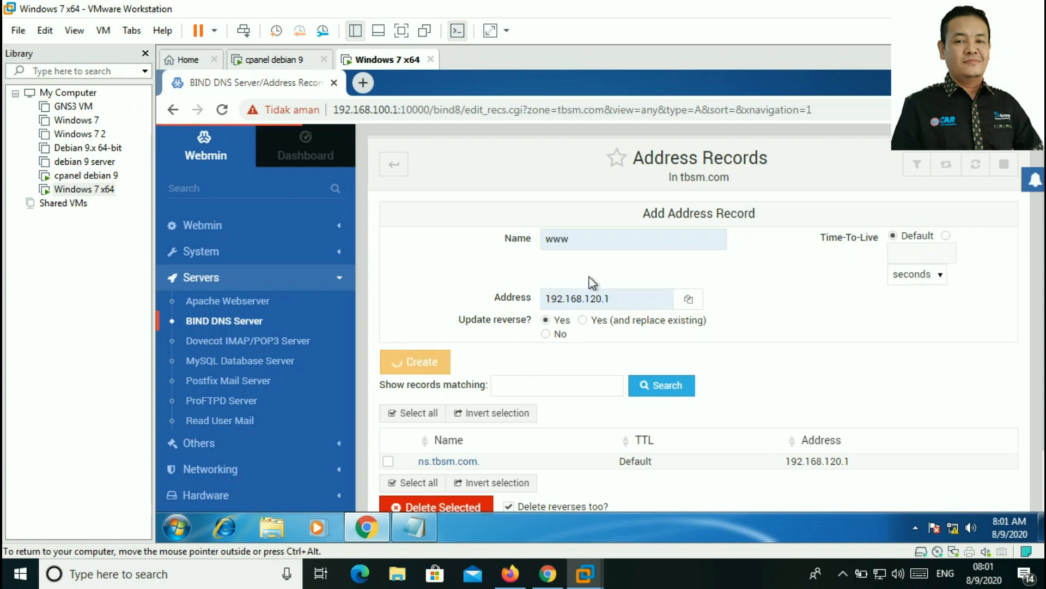
Step: Add address records files and webmail.tbsm.com, both pointing to 192.168.120.1
{"action": "left_click", "coordinate": [585, 239]}
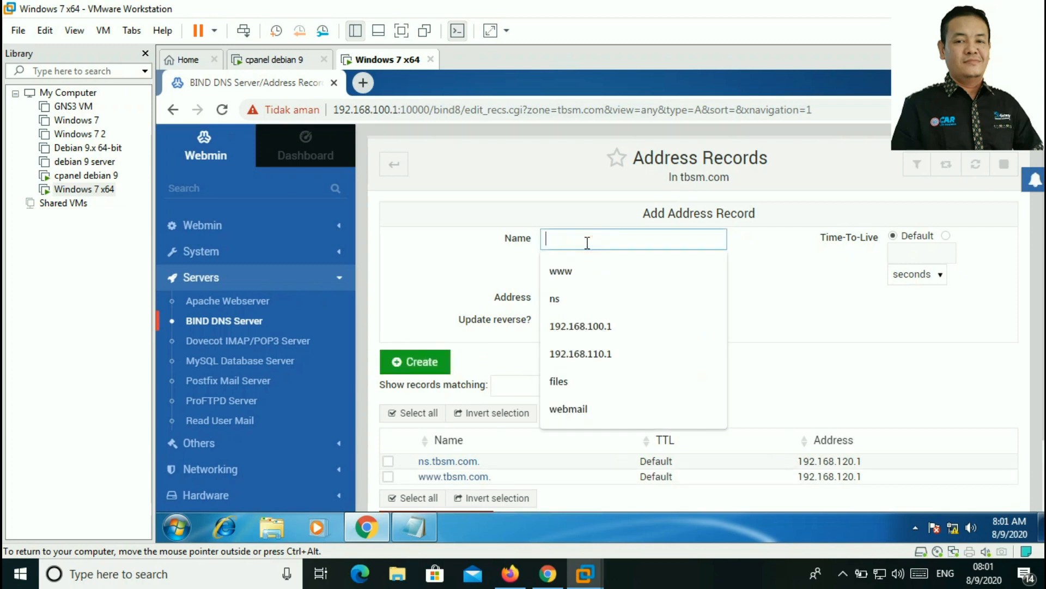
{"action": "left_click", "coordinate": [561, 381]}
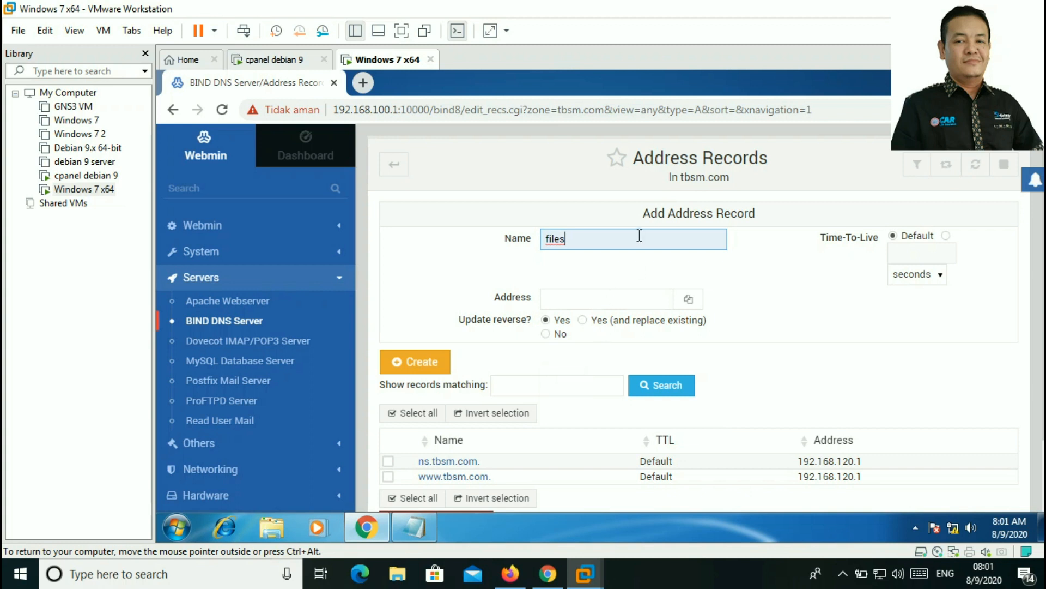
{"action": "left_click", "coordinate": [595, 303]}
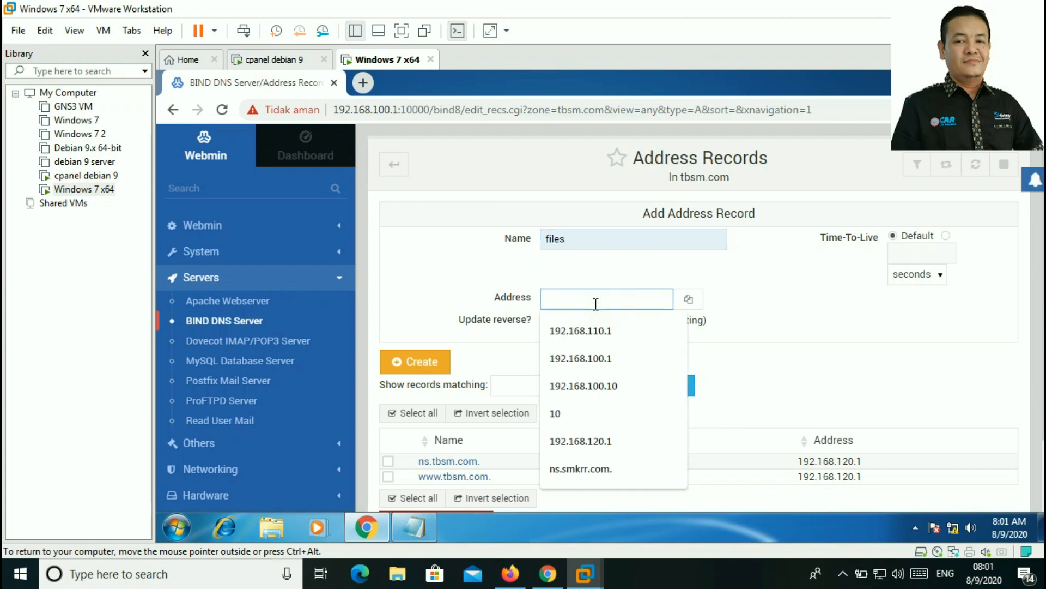
{"action": "left_click", "coordinate": [607, 440]}
{"action": "left_click", "coordinate": [439, 361]}
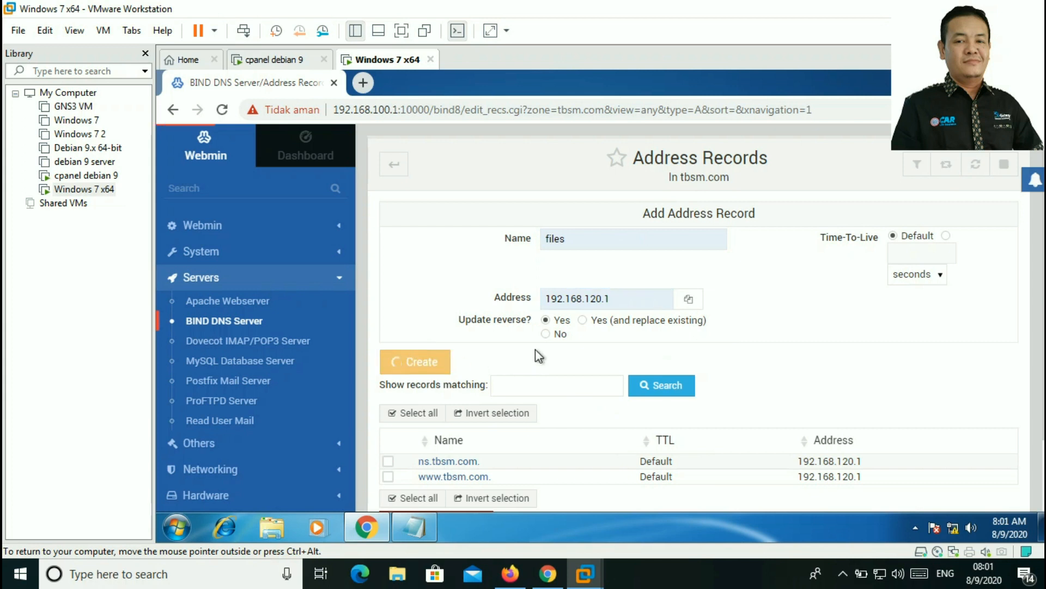
{"action": "left_click", "coordinate": [608, 243]}
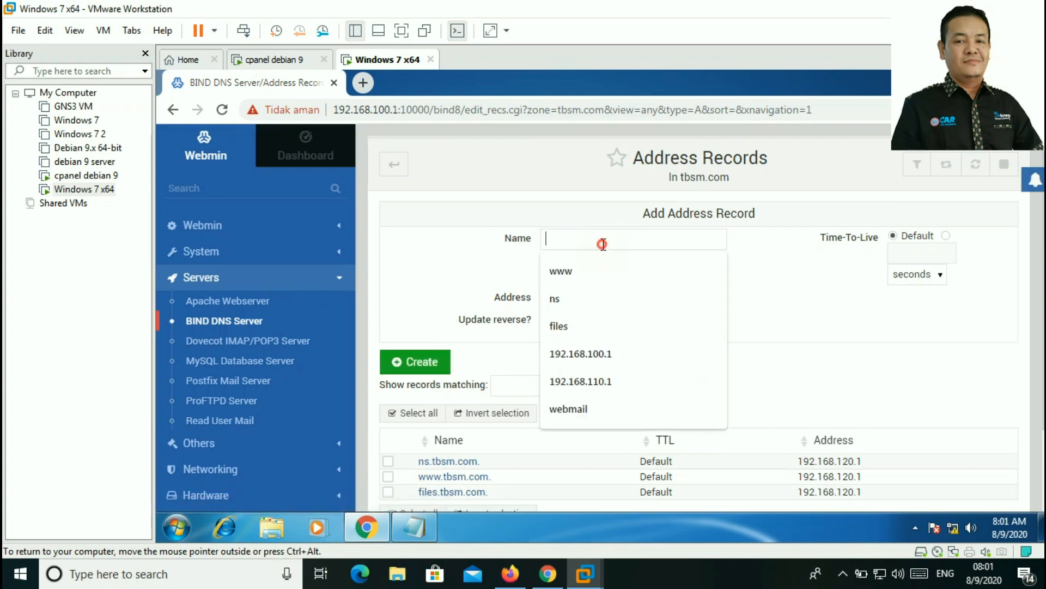
{"action": "left_click", "coordinate": [602, 414]}
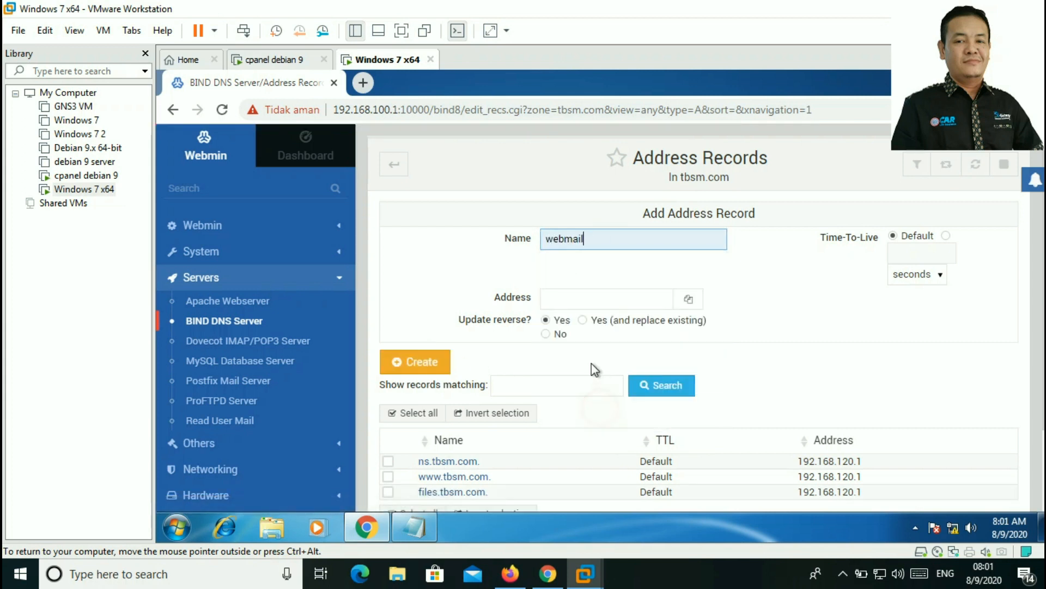
{"action": "left_click", "coordinate": [589, 298]}
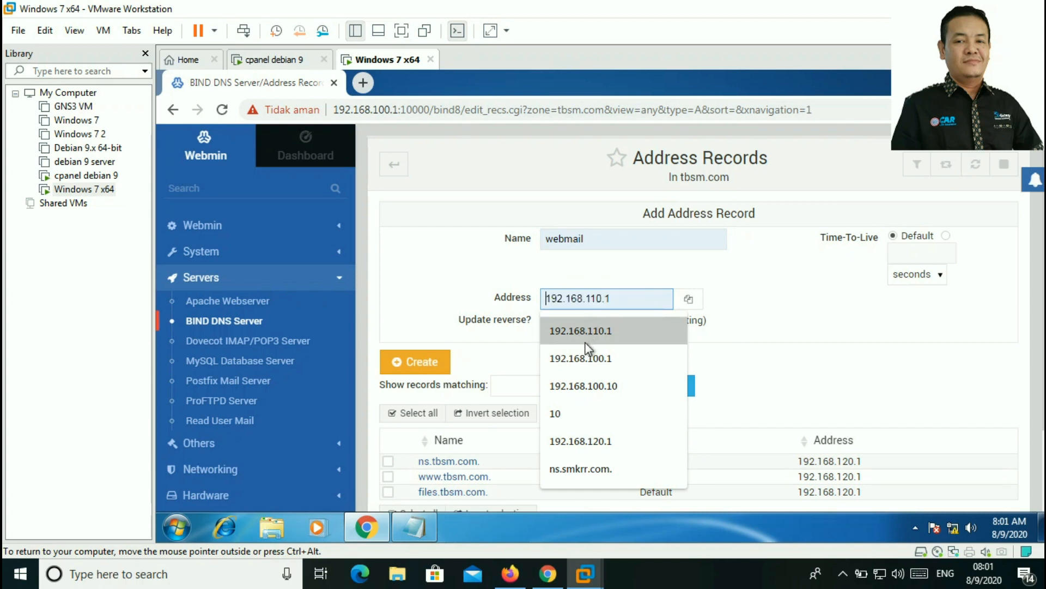
{"action": "left_click", "coordinate": [607, 439]}
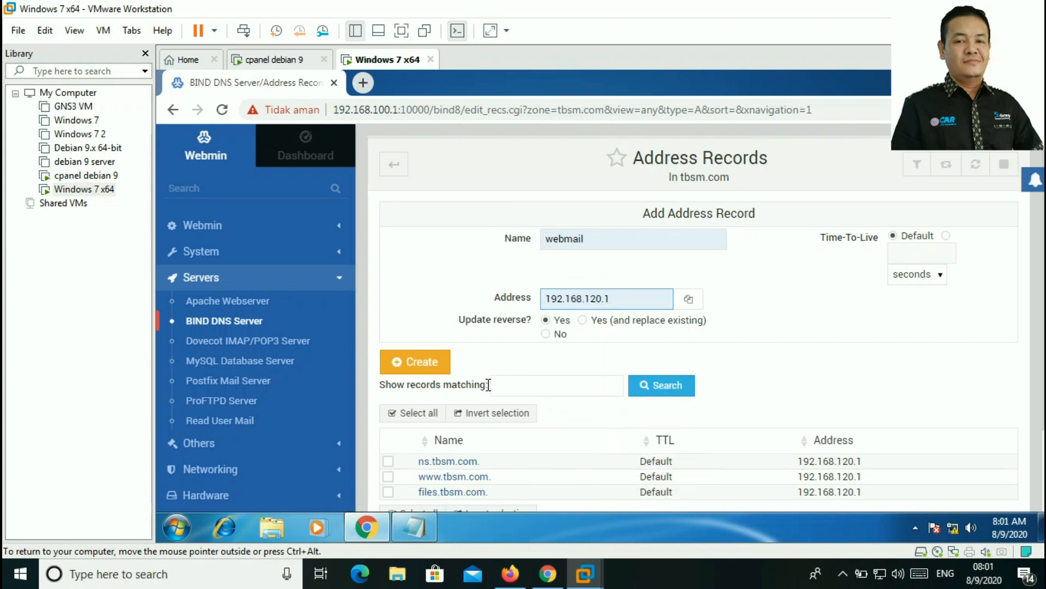
{"action": "left_click", "coordinate": [414, 362]}
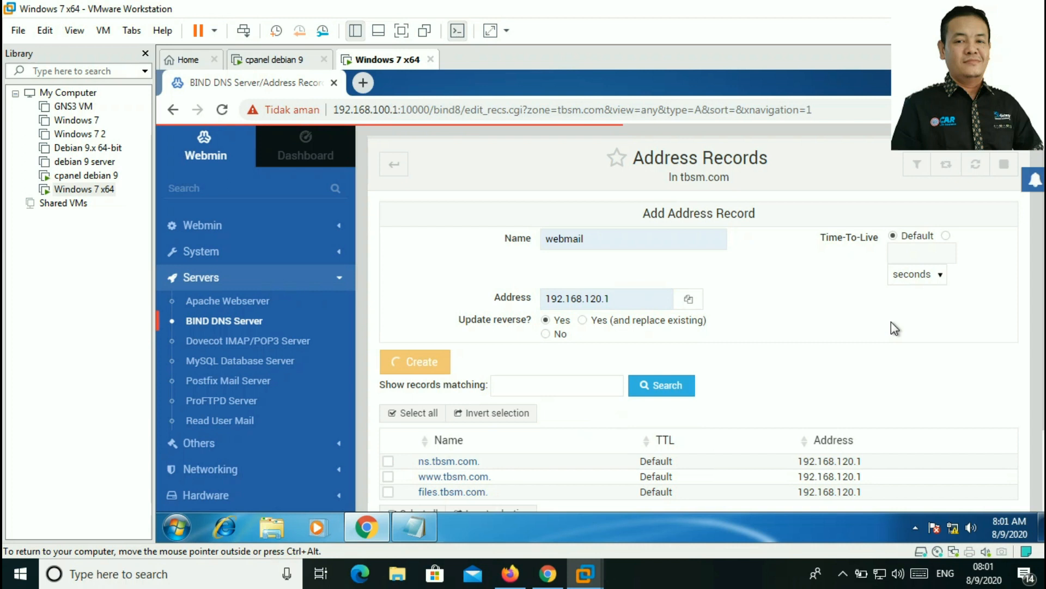
{"action": "scroll", "coordinate": [874, 360], "scroll_direction": "down", "scroll_amount": 2}
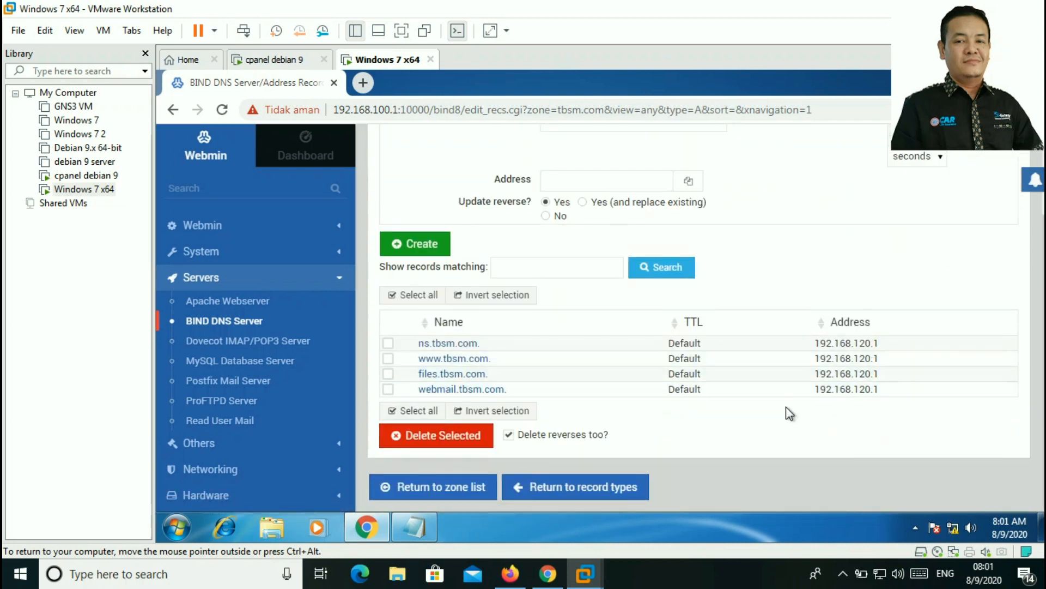
Step: Add a mail server record mx.tbsm.com with priority 10 to the tbsm.com zone
{"action": "left_click", "coordinate": [610, 488]}
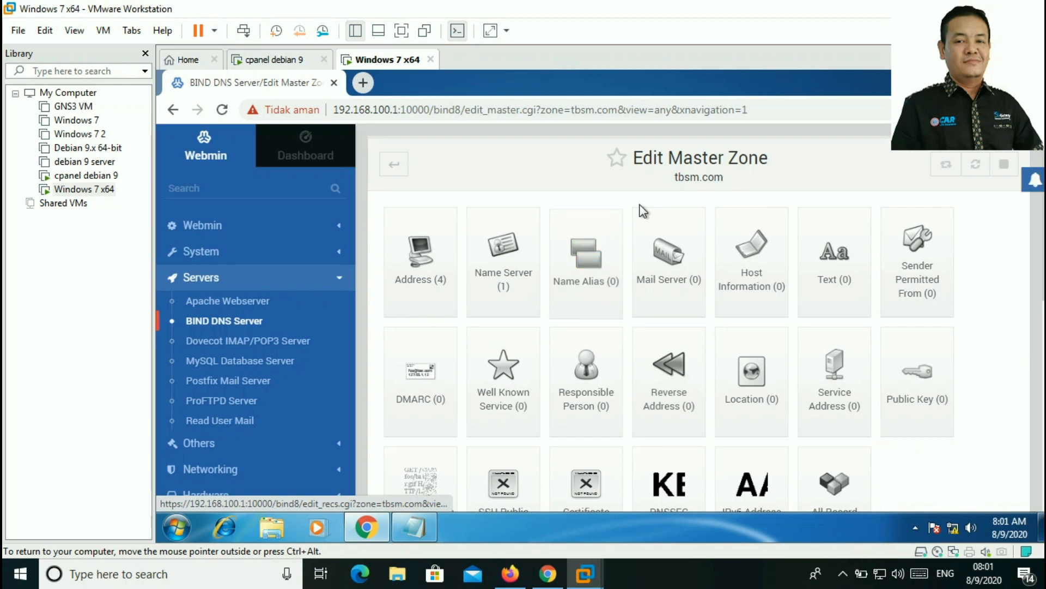
{"action": "left_click", "coordinate": [673, 259]}
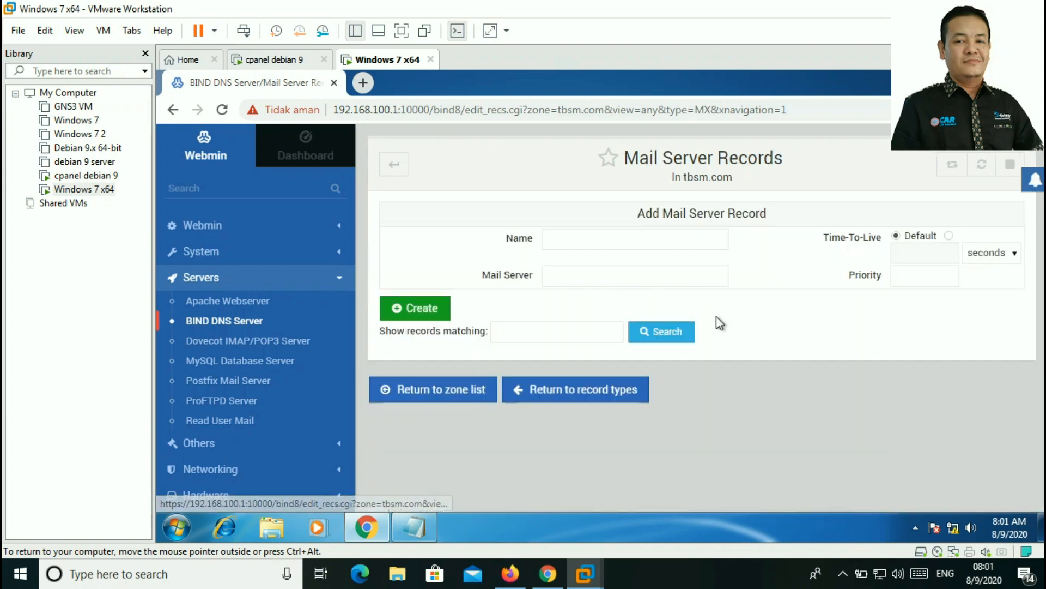
{"action": "left_click", "coordinate": [570, 277]}
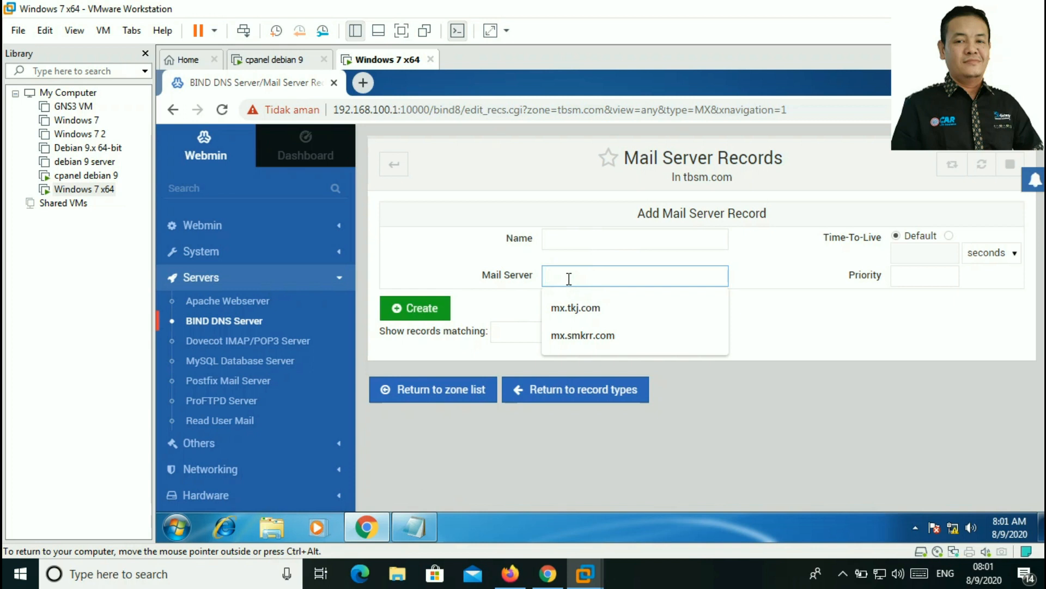
{"action": "type", "text": "mx."}
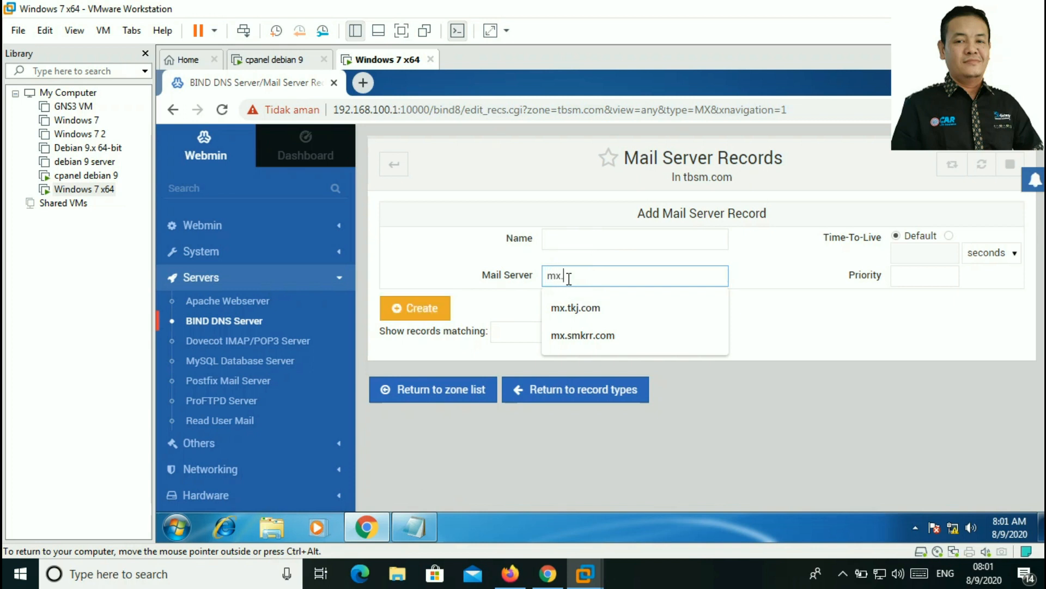
{"action": "type", "text": "tbsm.com"}
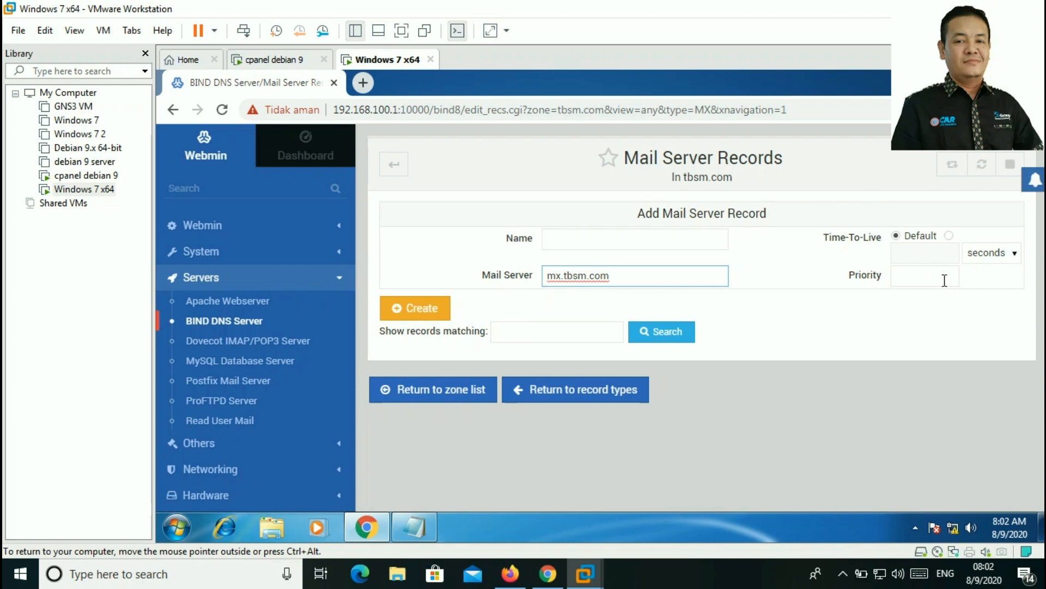
{"action": "left_click", "coordinate": [944, 280]}
{"action": "left_click", "coordinate": [911, 415]}
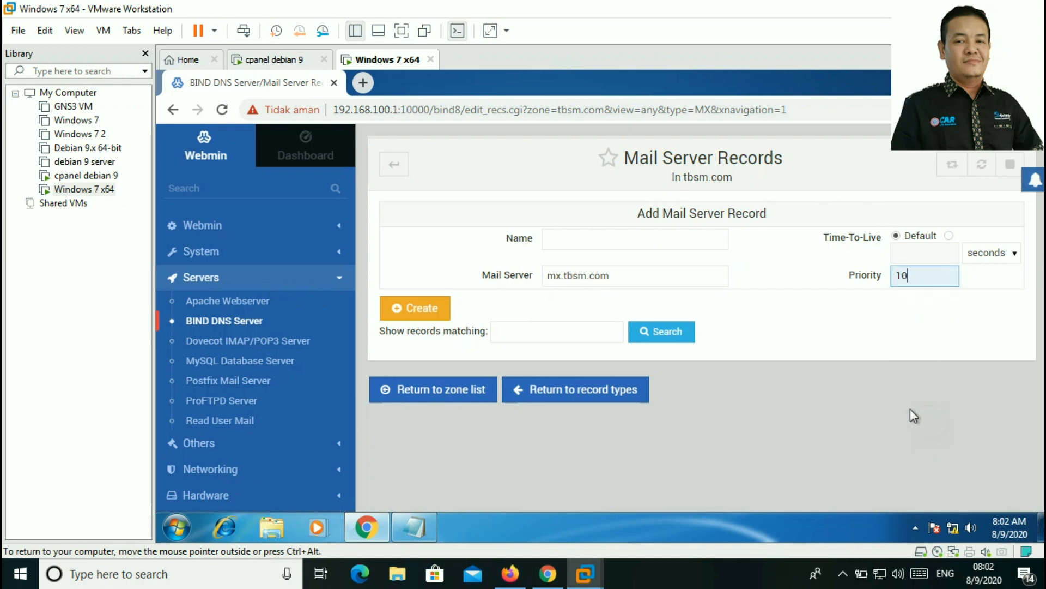
{"action": "left_click", "coordinate": [426, 308]}
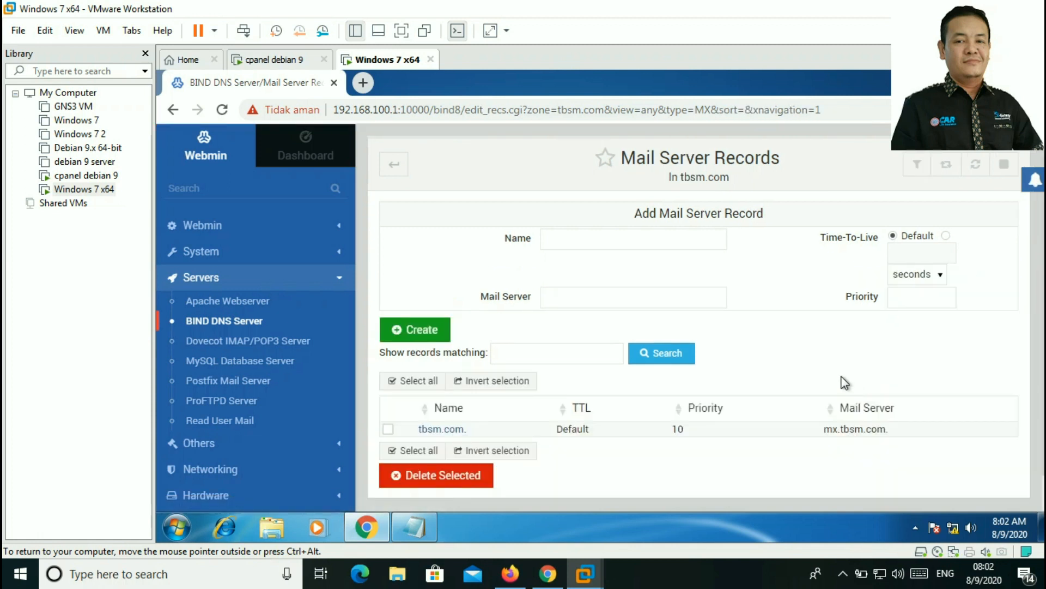
{"action": "scroll", "coordinate": [578, 446], "scroll_direction": "down", "scroll_amount": 1}
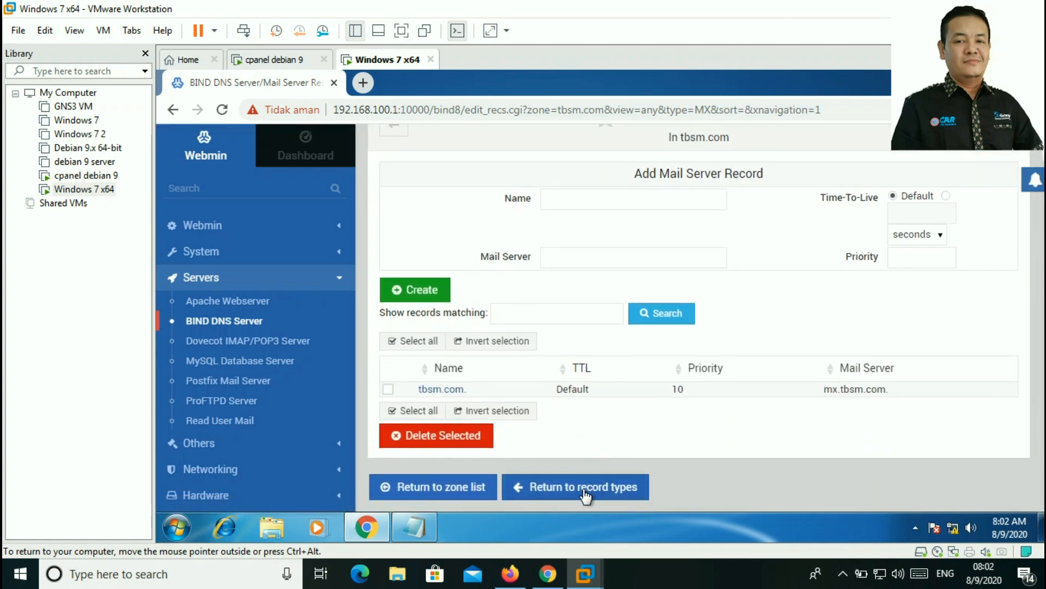
{"action": "left_click", "coordinate": [584, 489]}
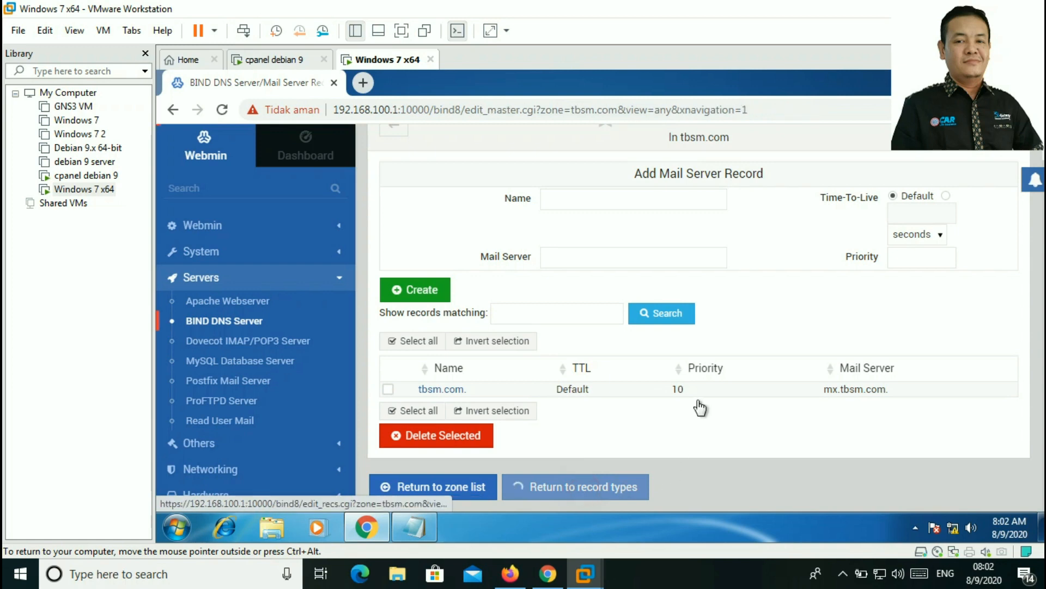
Step: Create reverse master zone 192.168.120 with master server ns.tbsm.com and the tbsm.com contact e-mail
{"action": "scroll", "coordinate": [650, 331], "scroll_direction": "down", "scroll_amount": 7}
{"action": "left_click", "coordinate": [457, 490]}
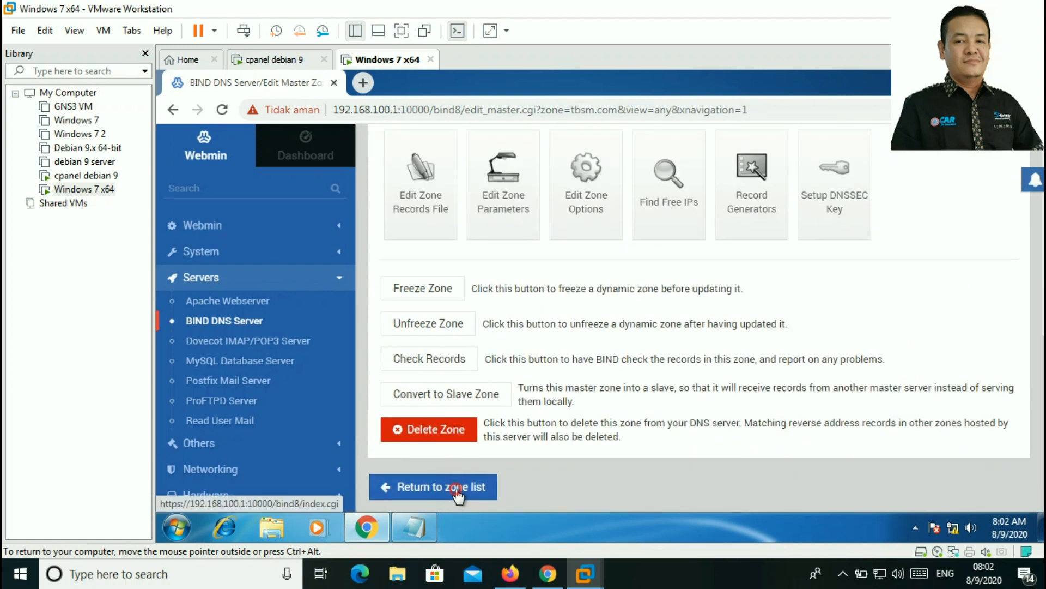
{"action": "scroll", "coordinate": [652, 313], "scroll_direction": "down", "scroll_amount": 5}
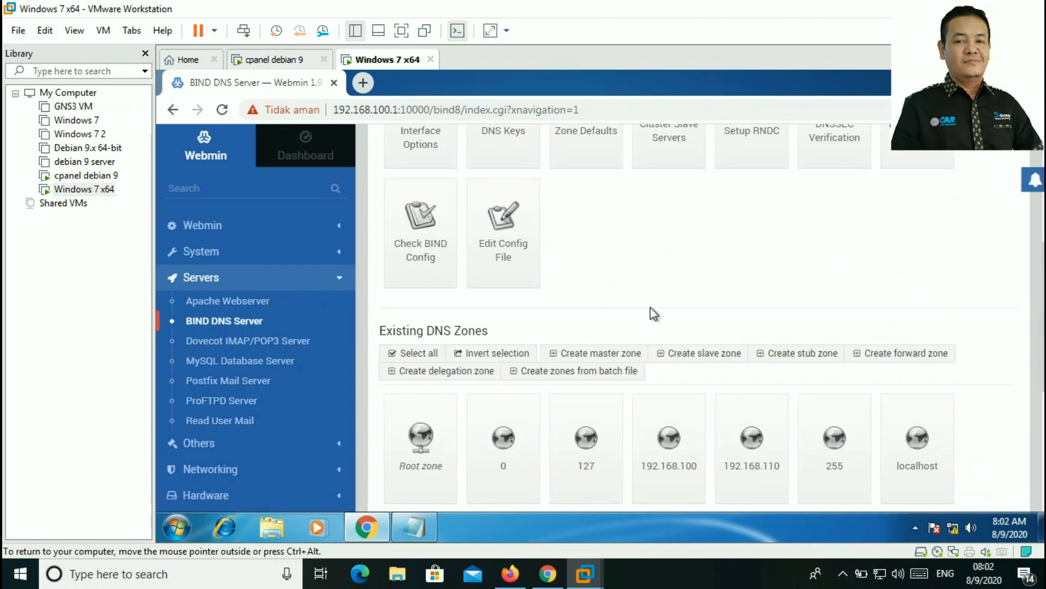
{"action": "left_click", "coordinate": [605, 352]}
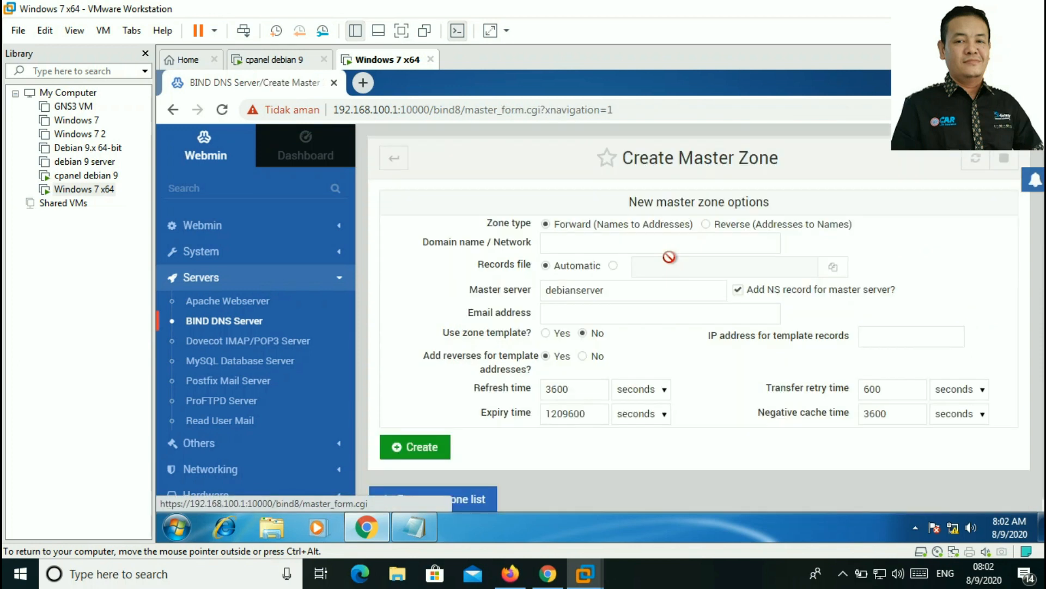
{"action": "left_click", "coordinate": [705, 224]}
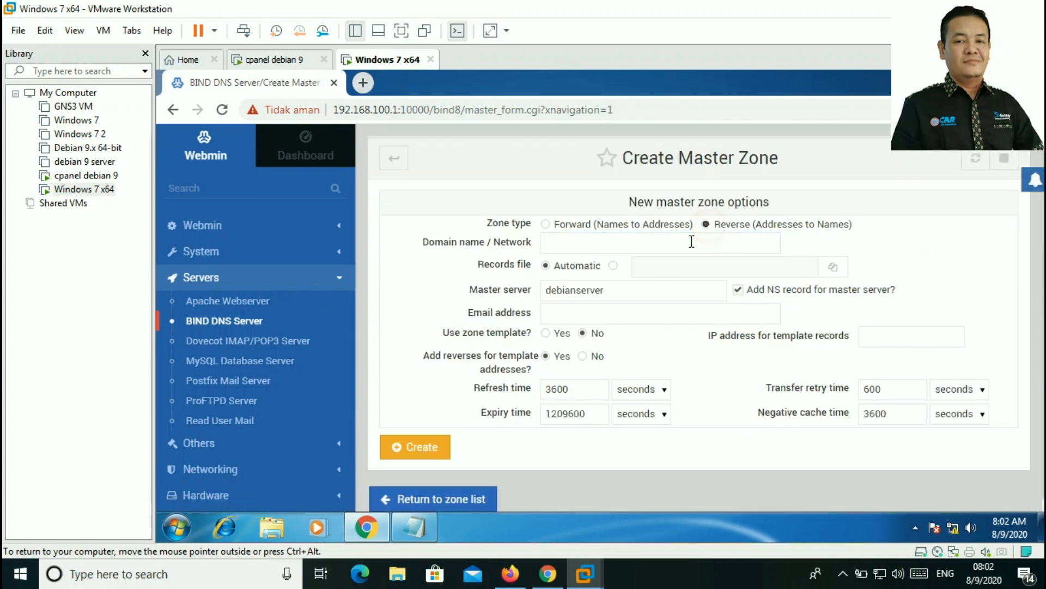
{"action": "left_click", "coordinate": [692, 242]}
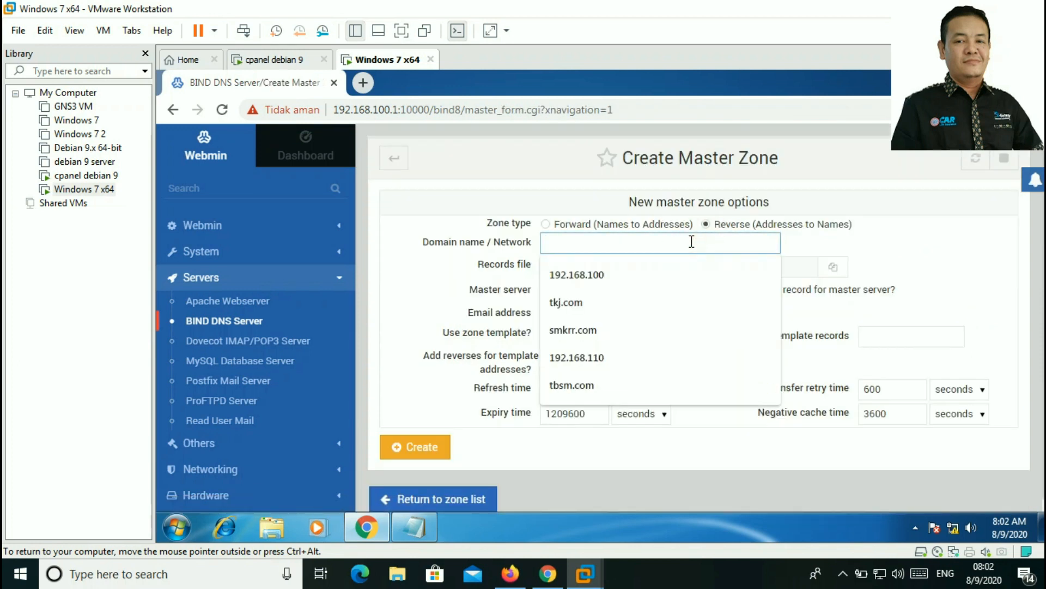
{"action": "type", "text": "192.16"}
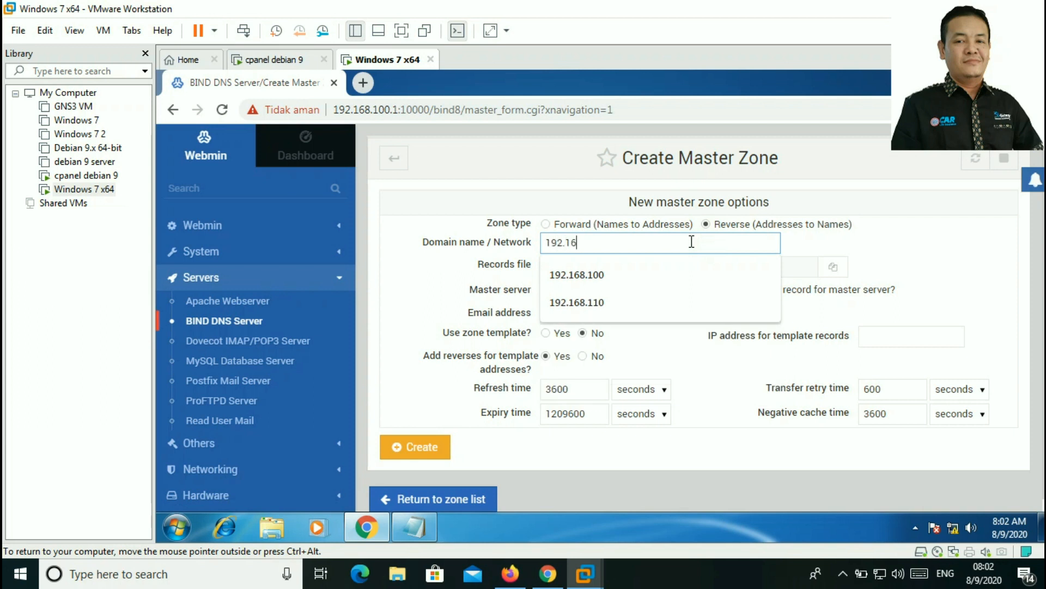
{"action": "type", "text": "8.120"}
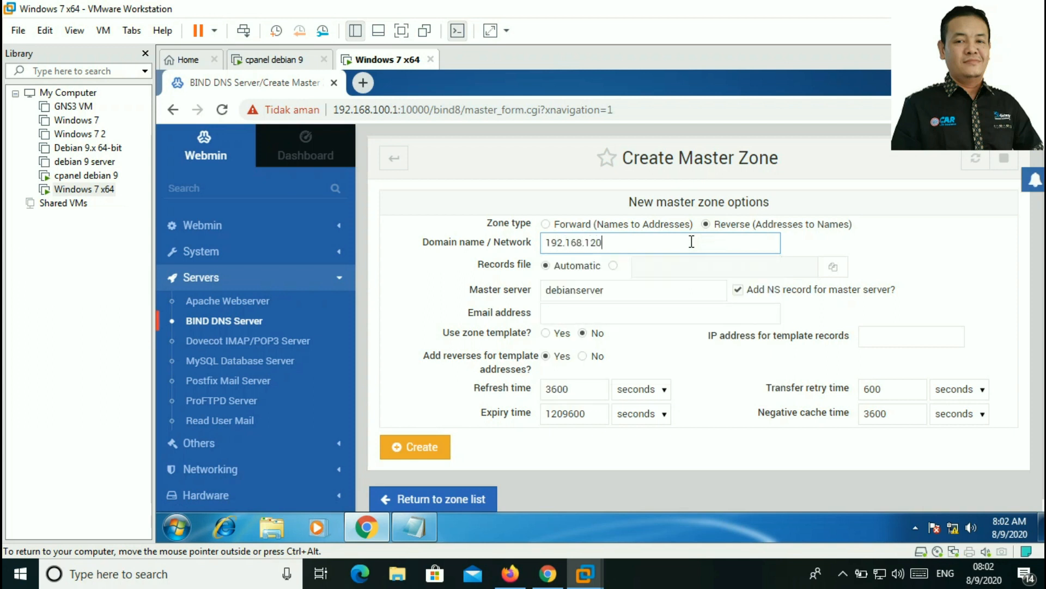
{"action": "left_click_drag", "start_coordinate": [639, 296], "coordinate": [487, 297]}
{"action": "type", "text": "ns"}
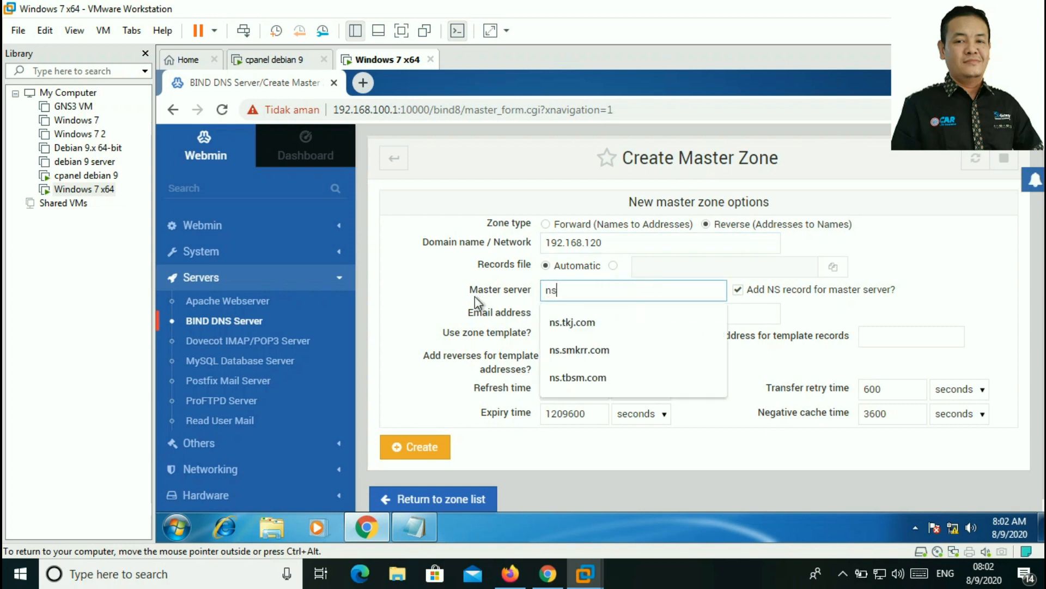
{"action": "left_click", "coordinate": [570, 382]}
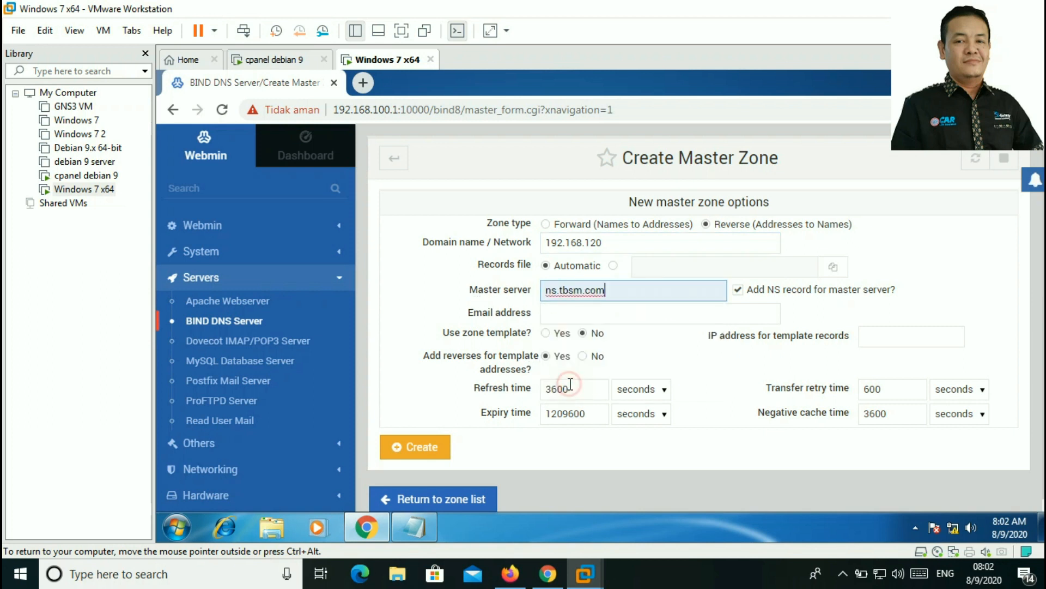
{"action": "left_click", "coordinate": [564, 313]}
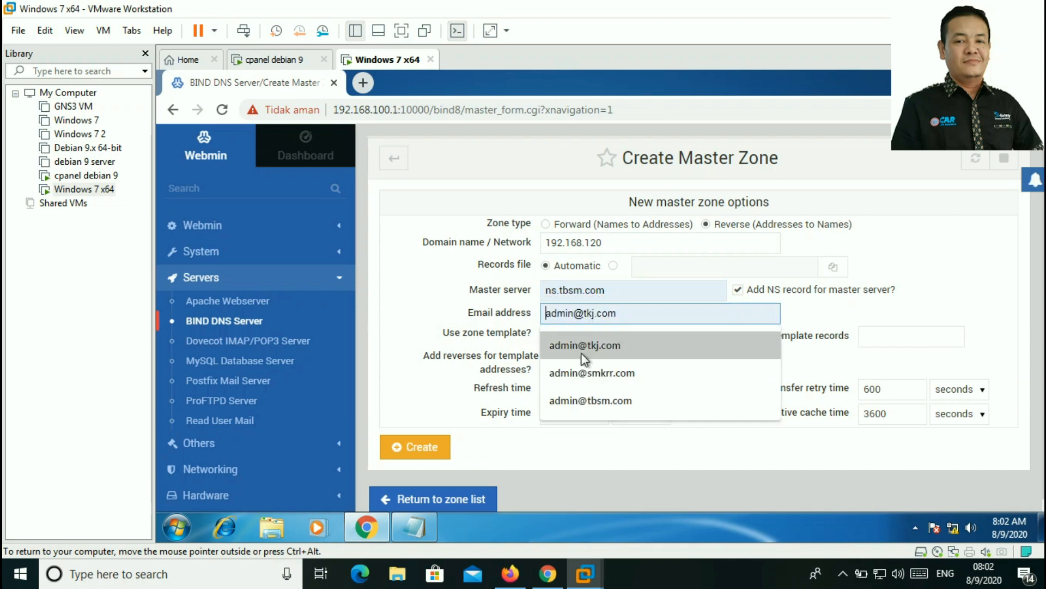
{"action": "left_click", "coordinate": [580, 401]}
{"action": "left_click", "coordinate": [431, 447]}
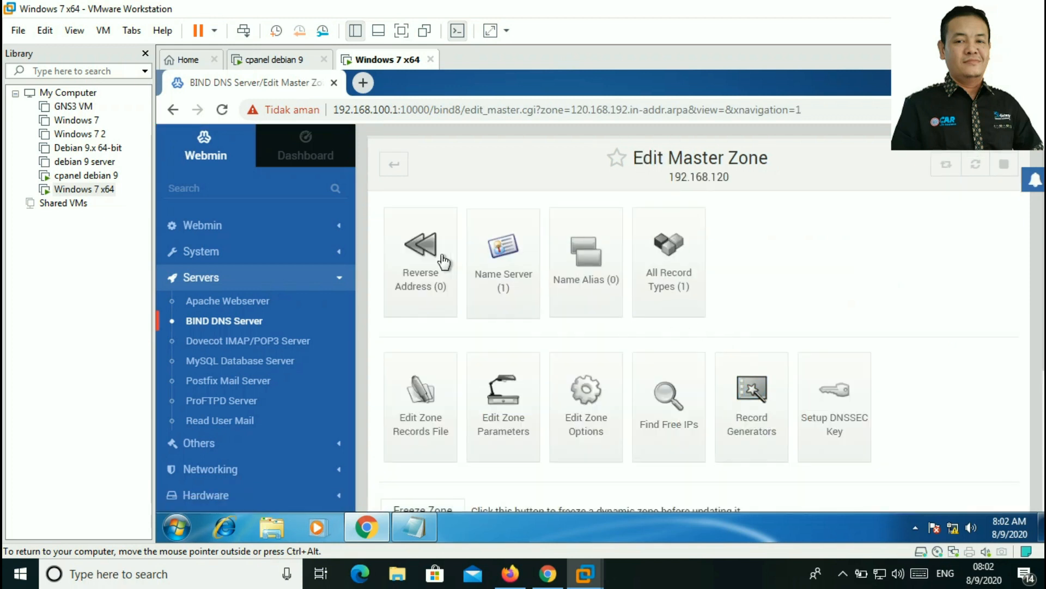
{"action": "left_click", "coordinate": [421, 256]}
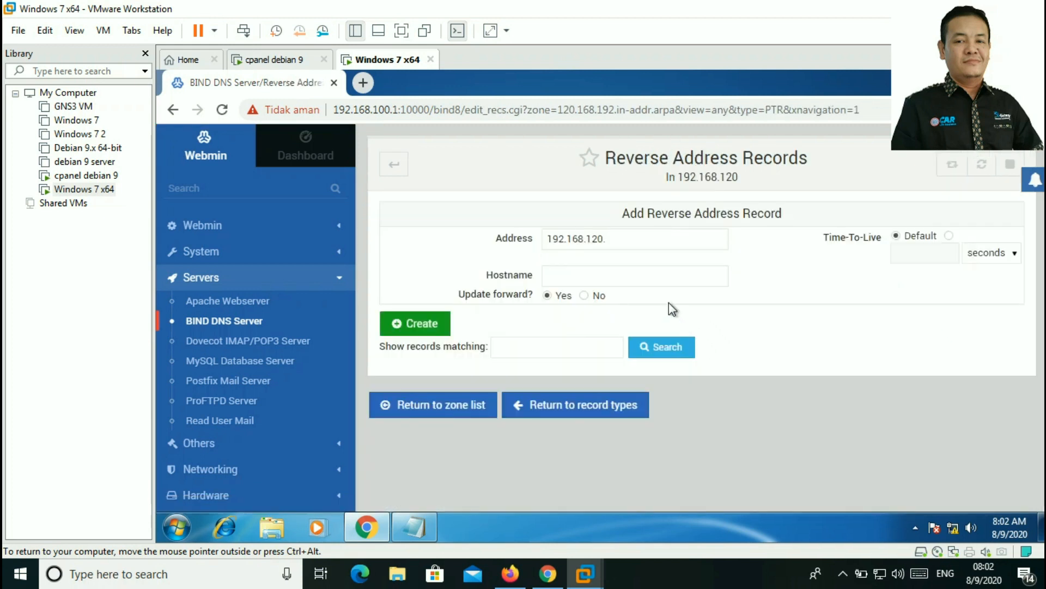
{"action": "left_click", "coordinate": [630, 237]}
{"action": "type", "text": "1"}
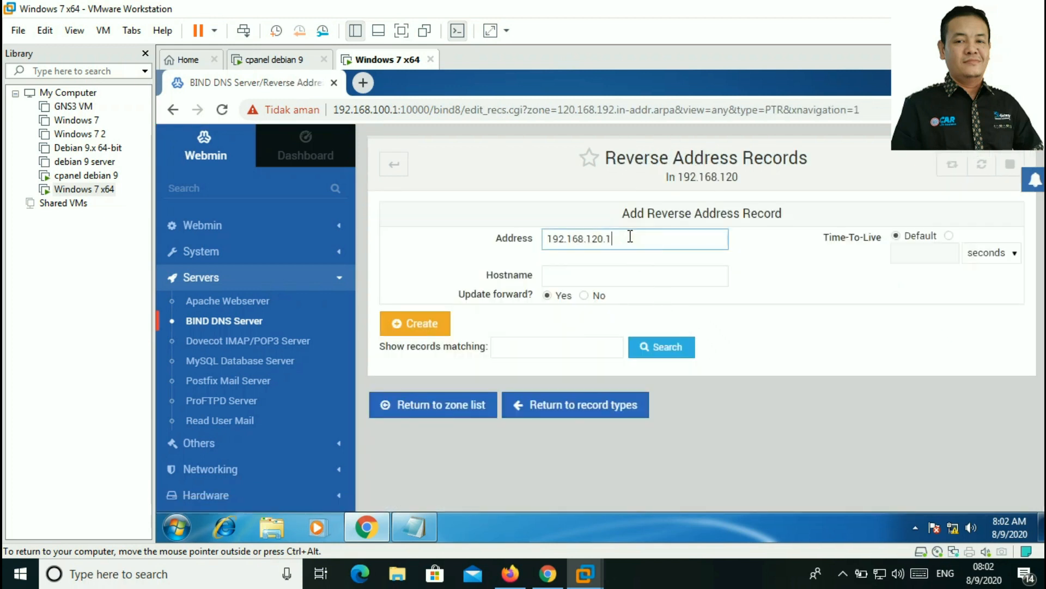
{"action": "left_click", "coordinate": [605, 273]}
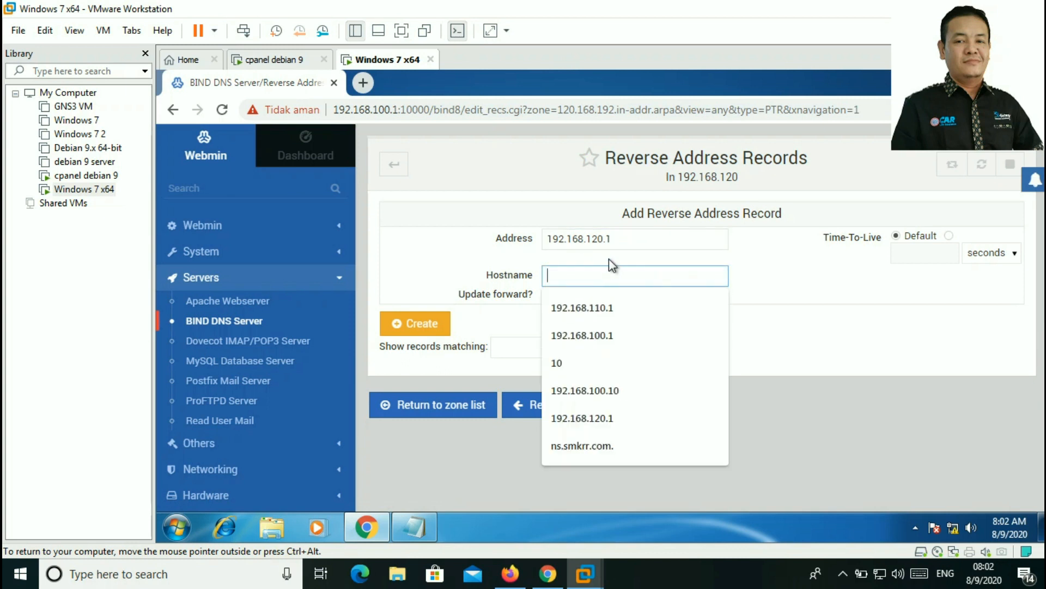
{"action": "type", "text": "ns."}
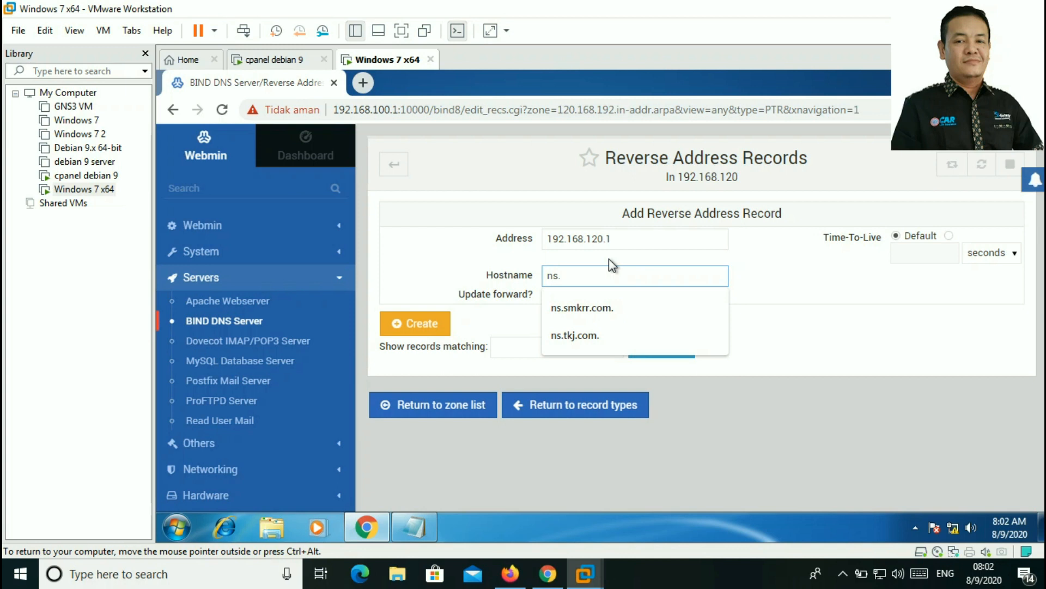
{"action": "type", "text": "tbsm"}
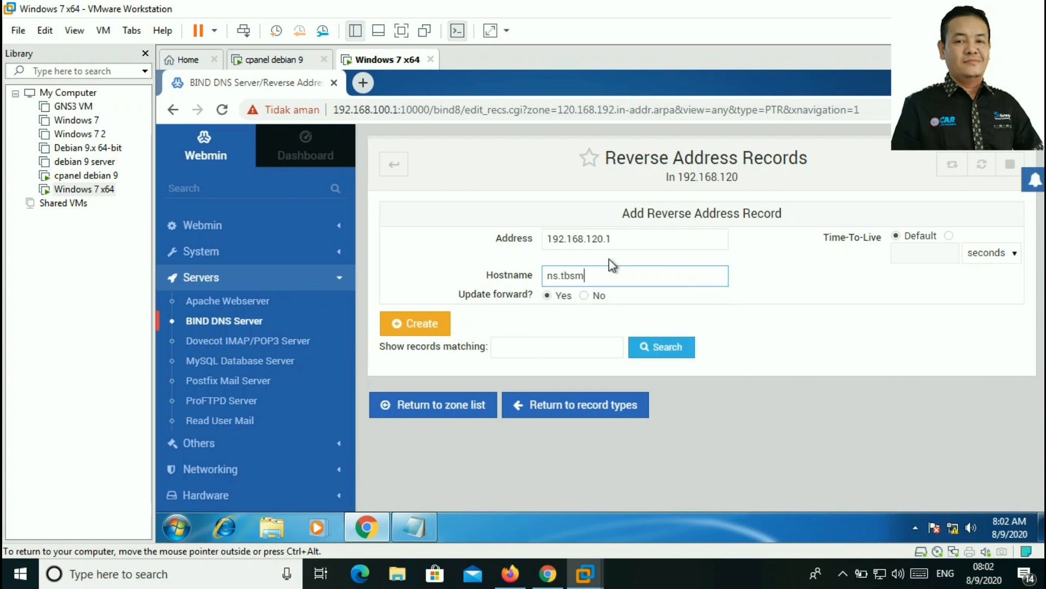
{"action": "type", "text": ".com."}
{"action": "left_click", "coordinate": [420, 327]}
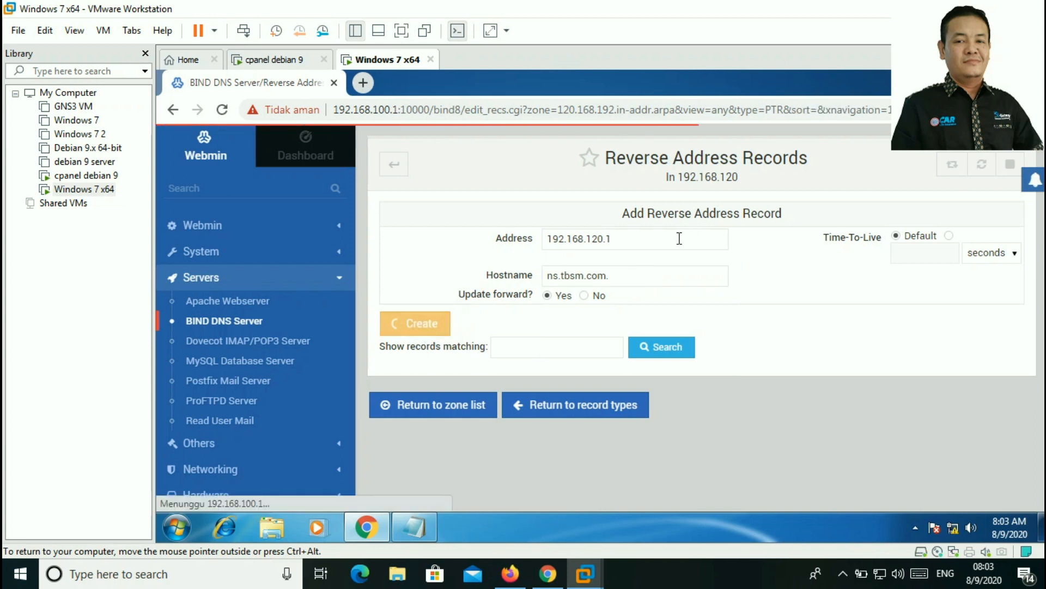
{"action": "left_click", "coordinate": [658, 244]}
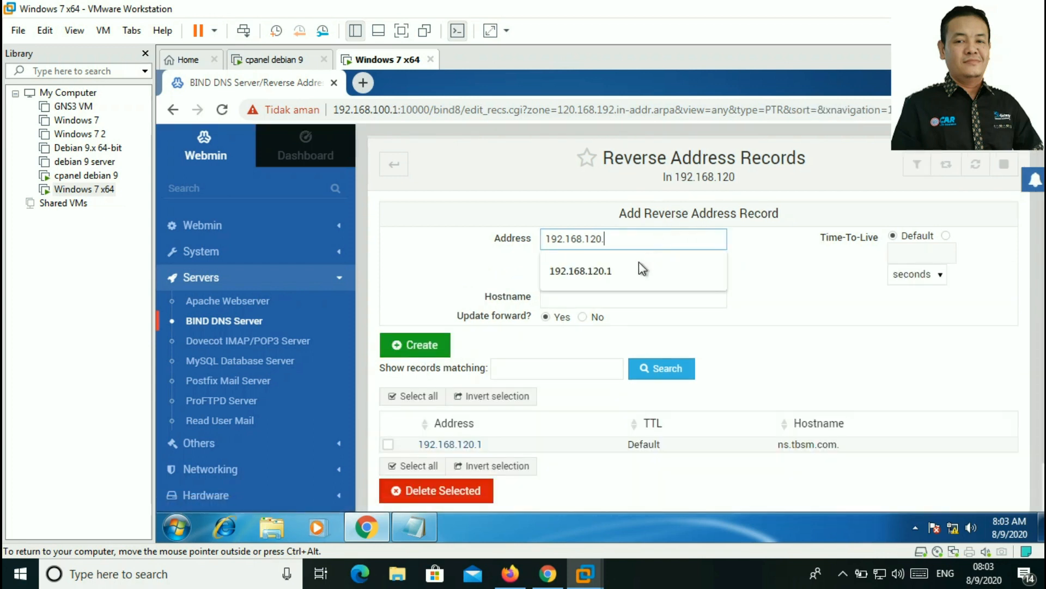
{"action": "left_click", "coordinate": [611, 271]}
{"action": "left_click", "coordinate": [605, 298]}
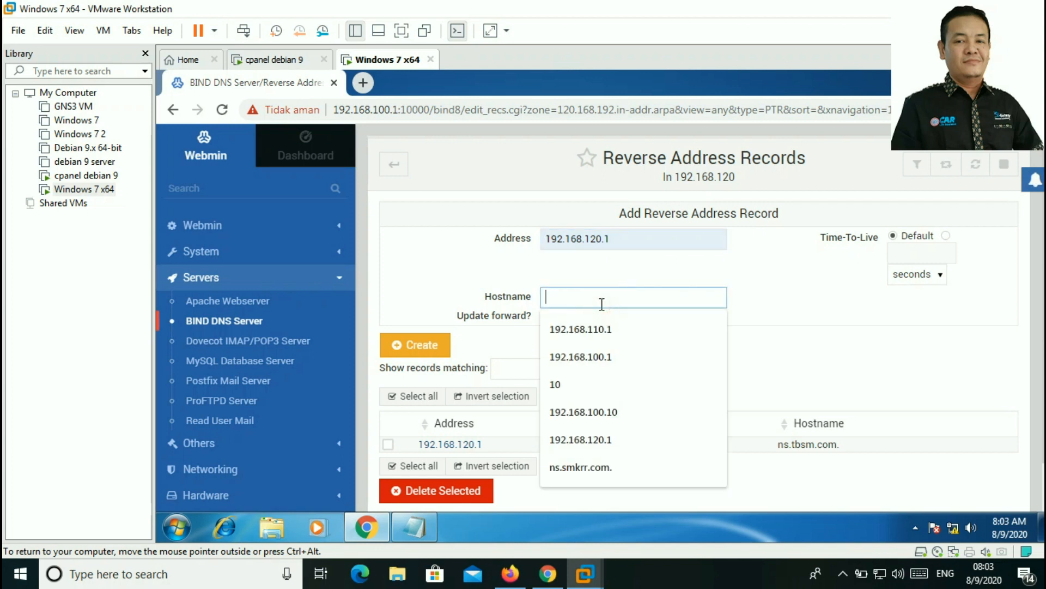
{"action": "type", "text": "www."}
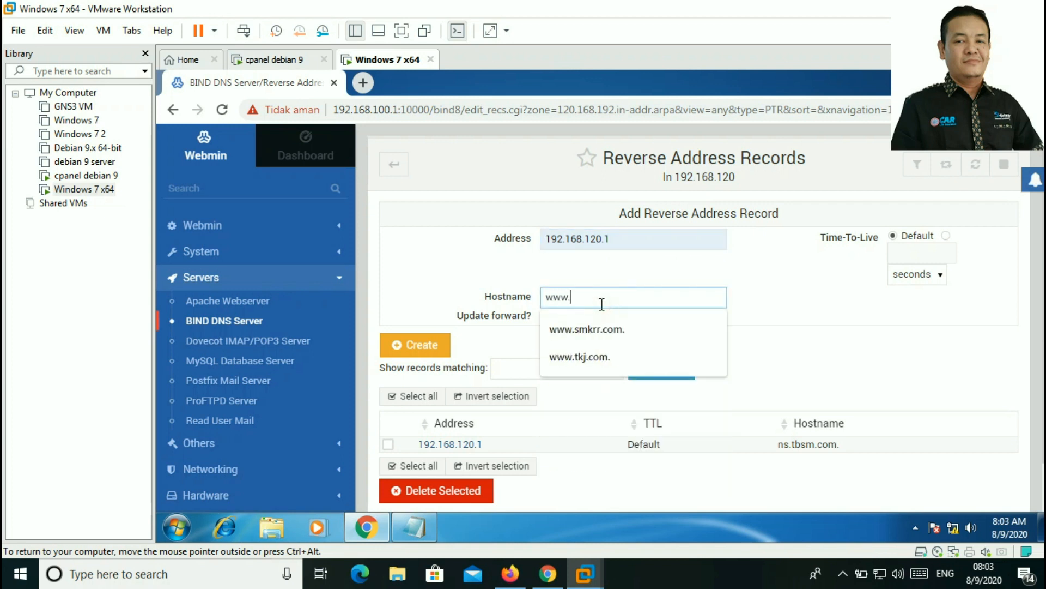
{"action": "type", "text": "tbsm.com."}
{"action": "left_click", "coordinate": [431, 346]}
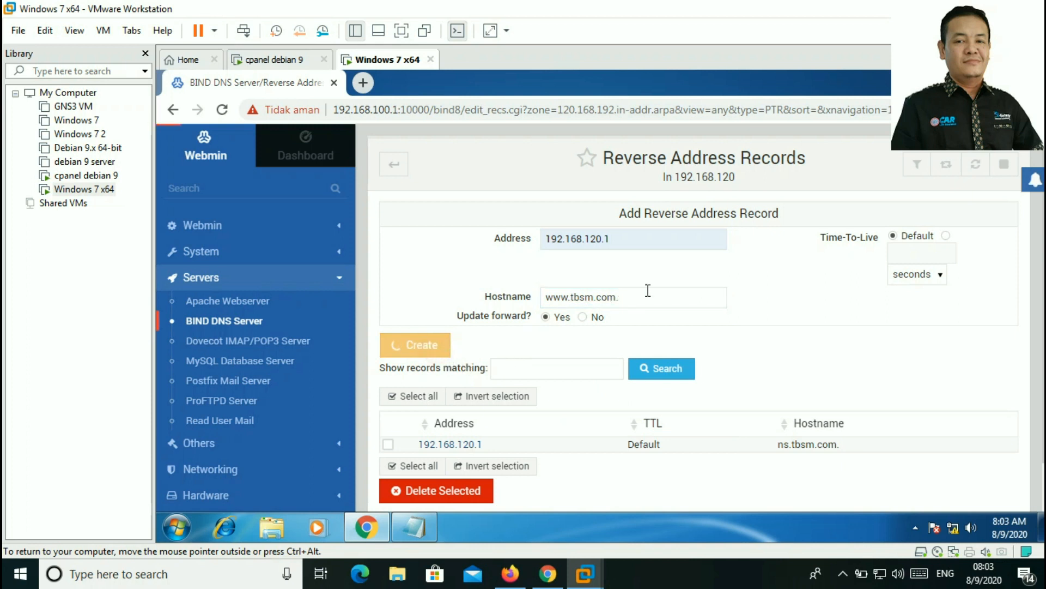
Step: Add reverse records mapping 192.168.120.1 to files.tbsm.com. and webmail.tbsm.com
{"action": "left_click", "coordinate": [630, 240]}
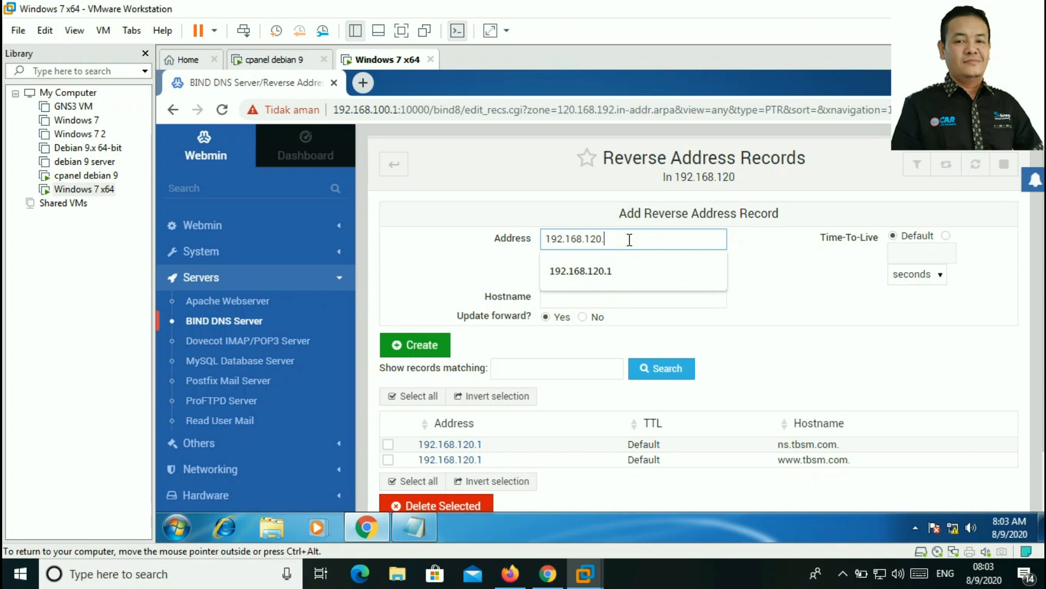
{"action": "type", "text": "1"}
{"action": "left_click", "coordinate": [604, 294]}
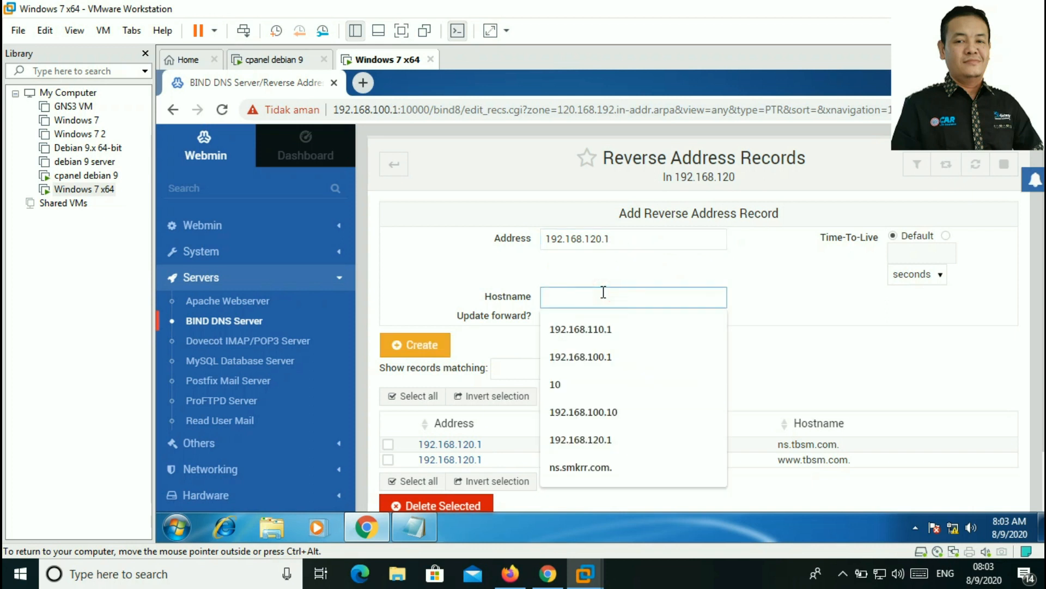
{"action": "type", "text": "files."}
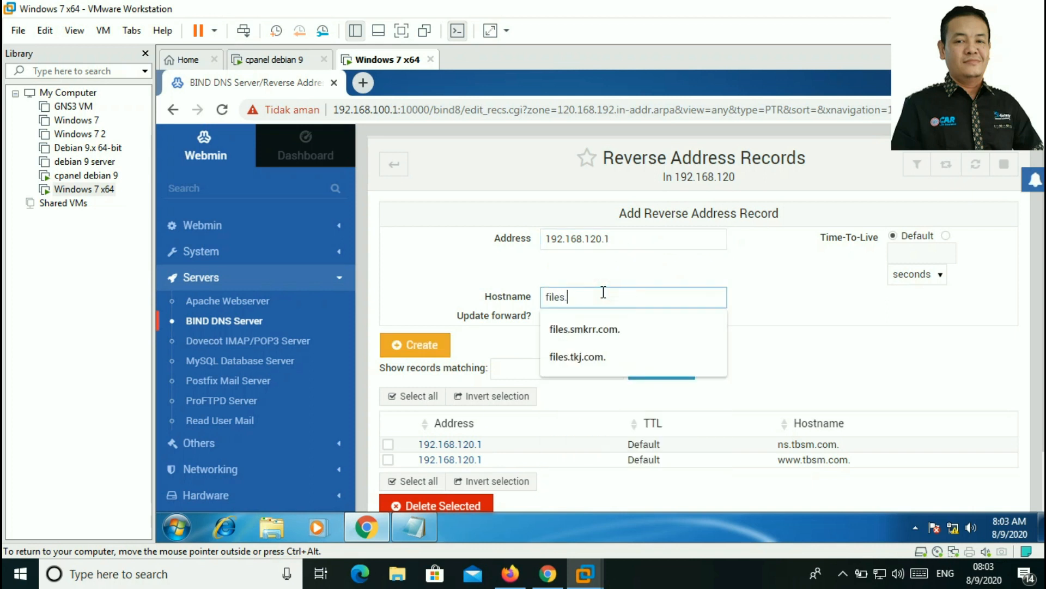
{"action": "type", "text": "tb"}
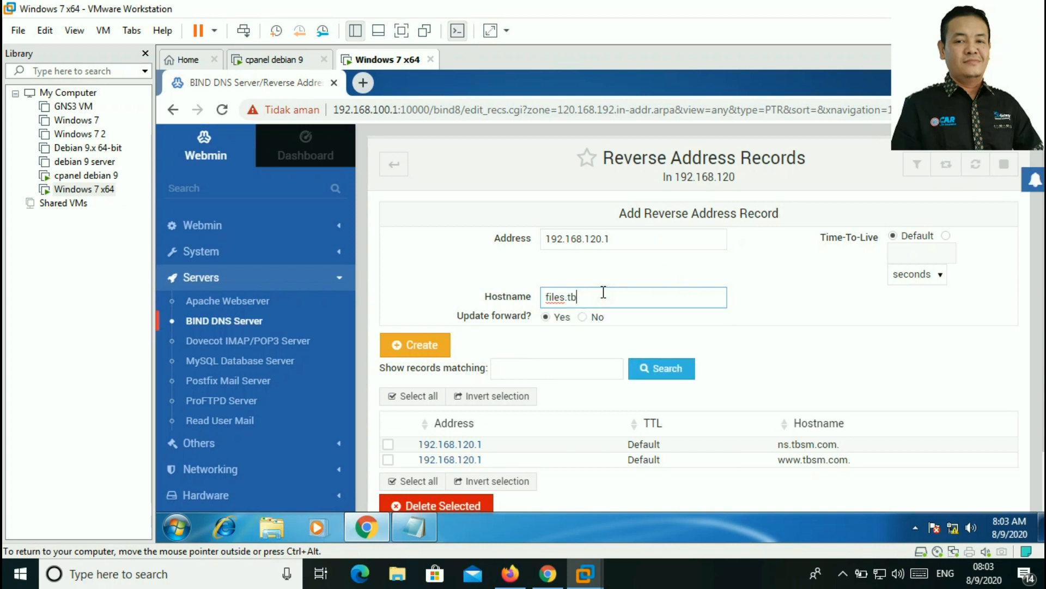
{"action": "type", "text": "sm.com."}
{"action": "left_click", "coordinate": [430, 345]}
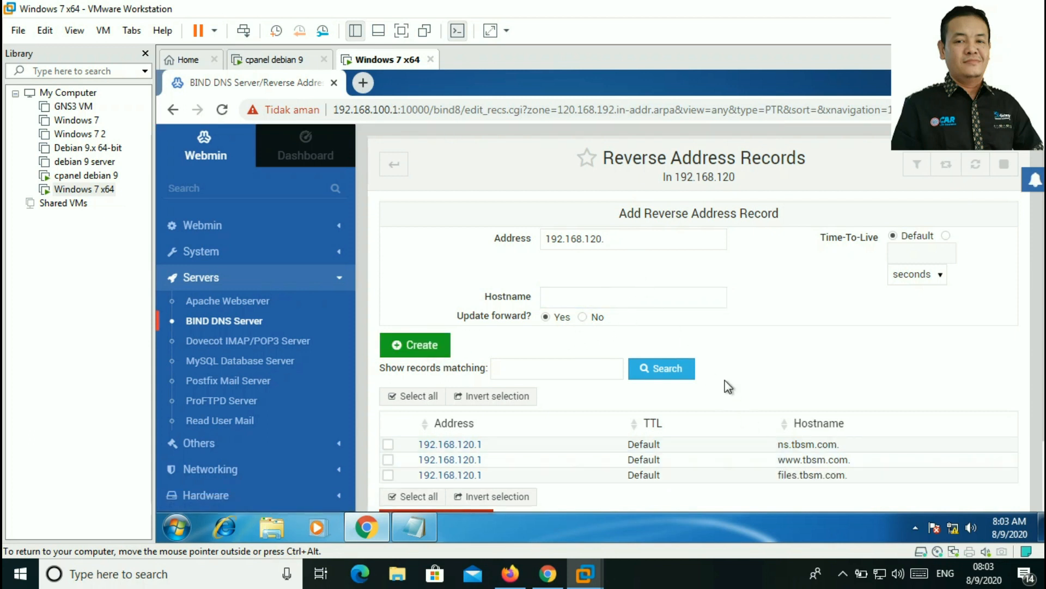
{"action": "left_click", "coordinate": [613, 239]}
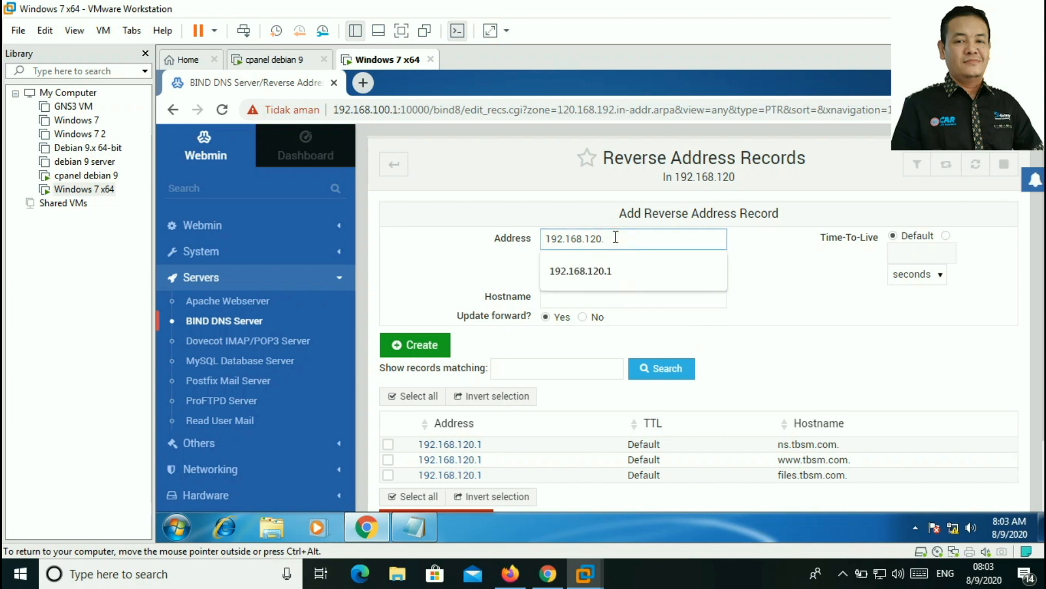
{"action": "left_click", "coordinate": [605, 269]}
{"action": "left_click", "coordinate": [597, 300]}
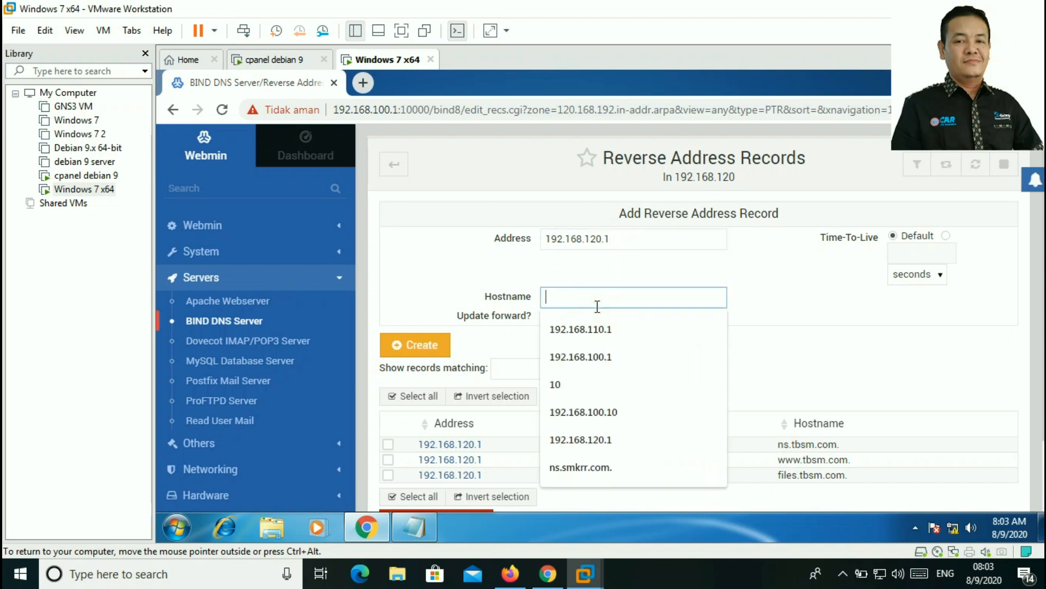
{"action": "type", "text": "webmail."}
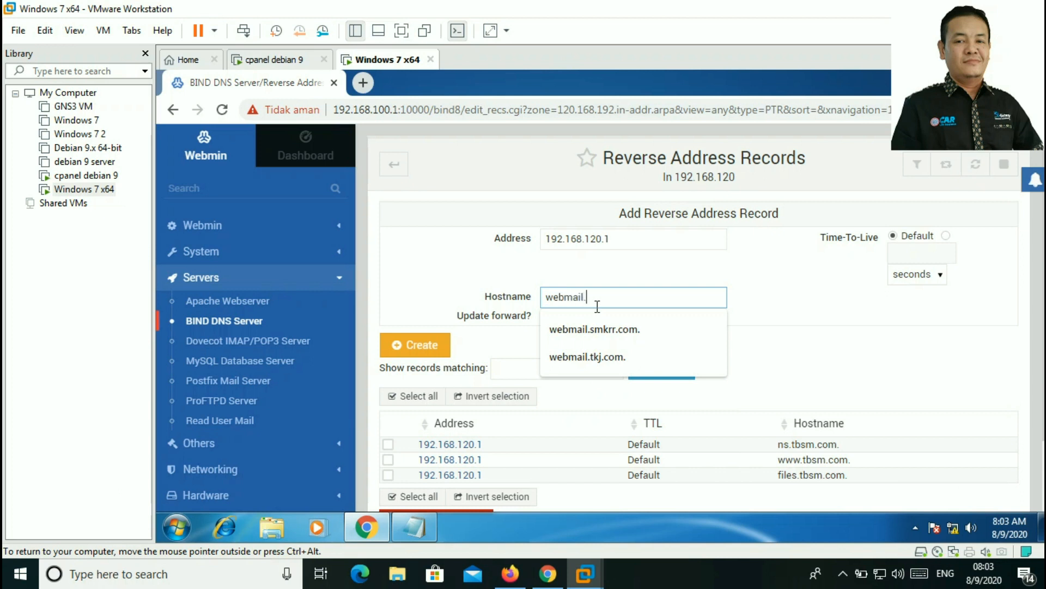
{"action": "type", "text": "tbsm.com."}
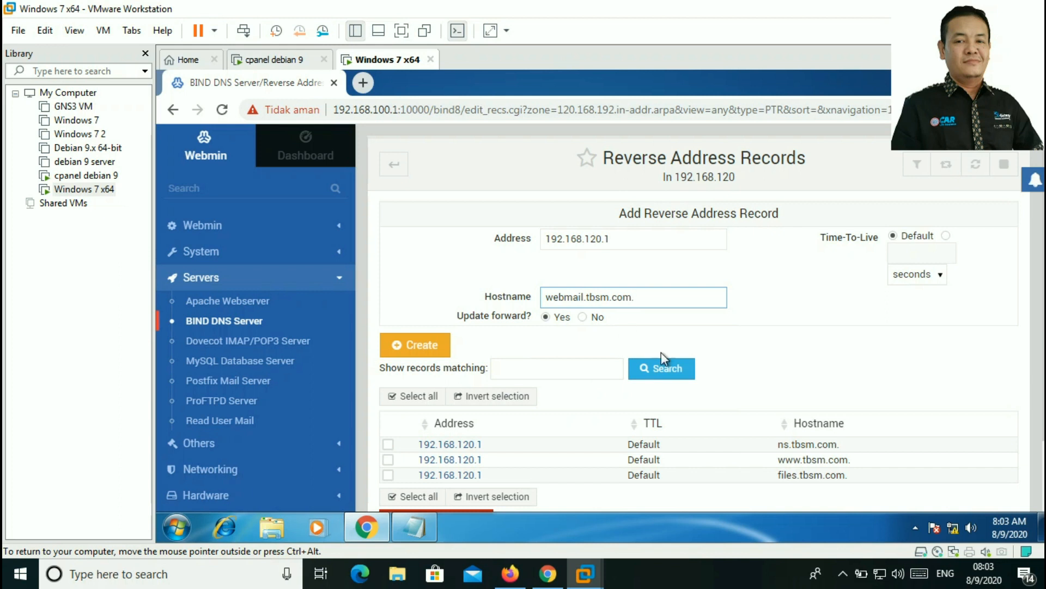
{"action": "left_click", "coordinate": [417, 344]}
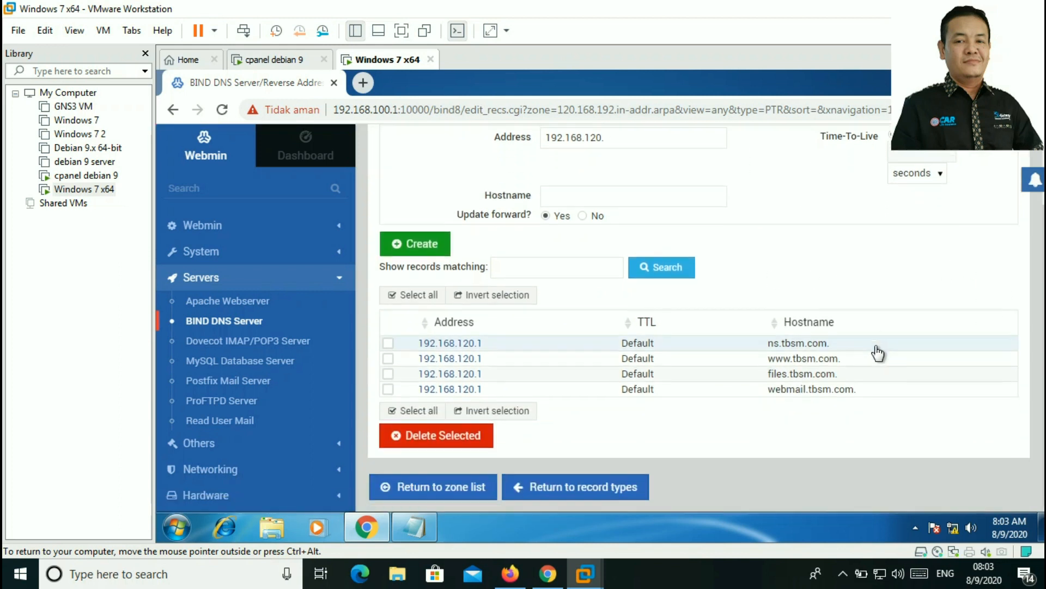
{"action": "scroll", "coordinate": [726, 398], "scroll_direction": "down", "scroll_amount": 2}
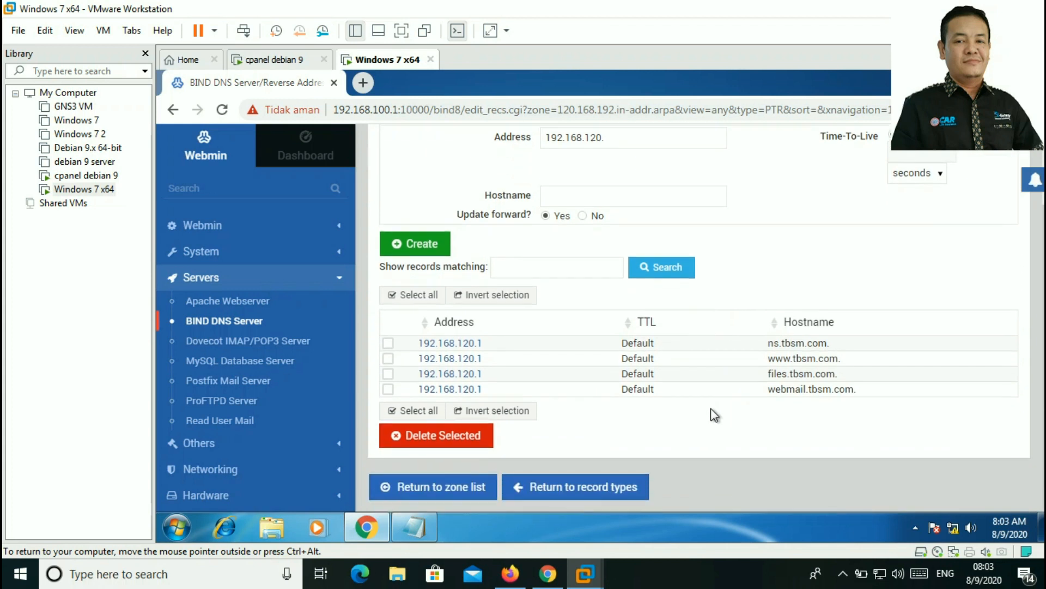
{"action": "left_click", "coordinate": [621, 490]}
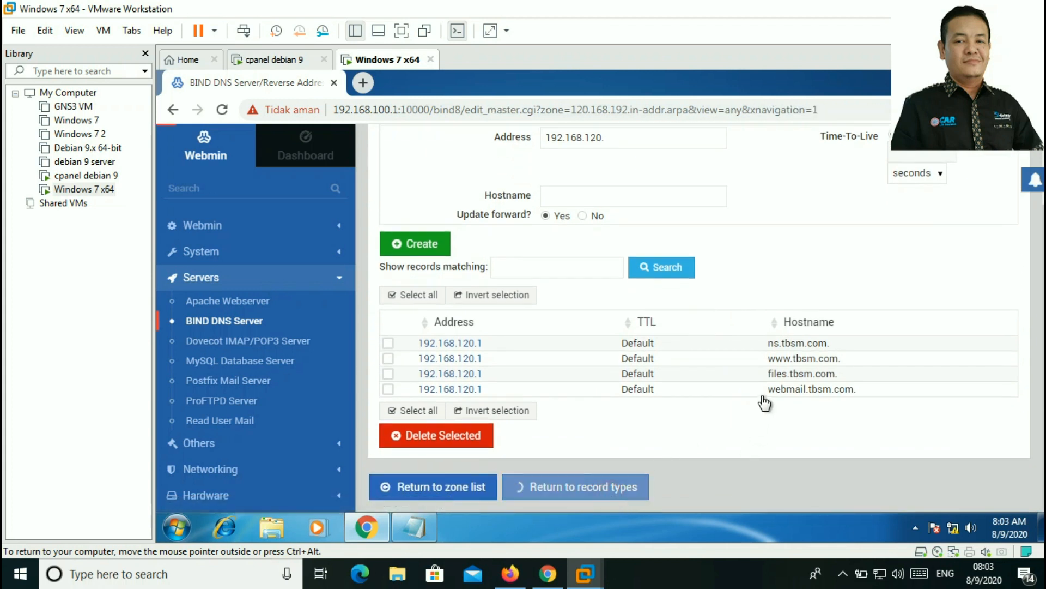
Step: Go back to the DNS zone list and scroll through the existing zones
{"action": "scroll", "coordinate": [669, 324], "scroll_direction": "down", "scroll_amount": 5}
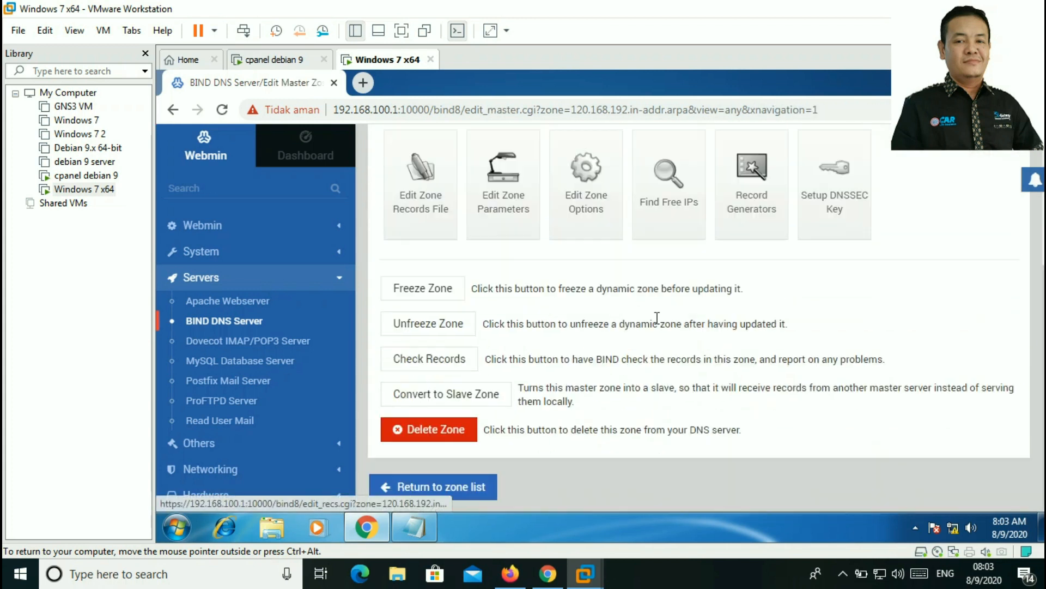
{"action": "left_click", "coordinate": [468, 489]}
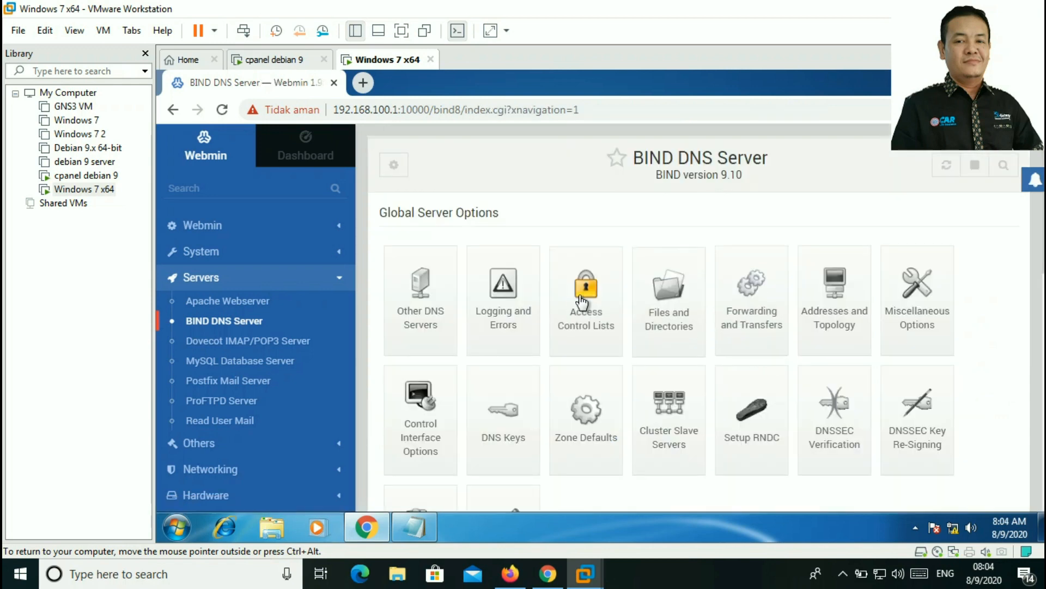
{"action": "scroll", "coordinate": [571, 317], "scroll_direction": "down", "scroll_amount": 8}
{"action": "scroll", "coordinate": [571, 317], "scroll_direction": "down", "scroll_amount": 3}
{"action": "scroll", "coordinate": [663, 319], "scroll_direction": "up", "scroll_amount": 6}
{"action": "scroll", "coordinate": [685, 322], "scroll_direction": "down", "scroll_amount": 4}
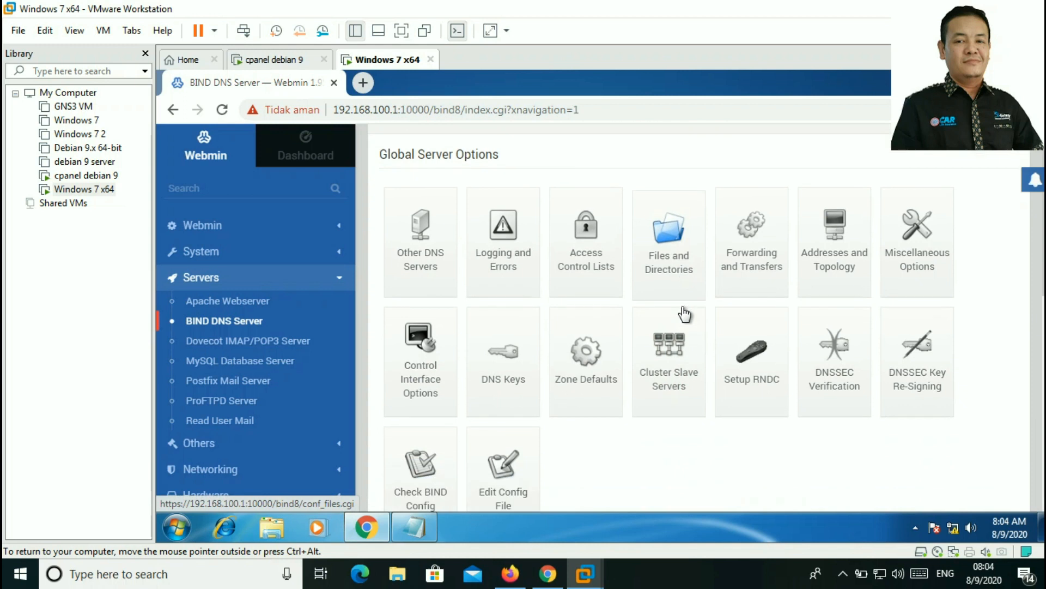
{"action": "scroll", "coordinate": [684, 313], "scroll_direction": "down", "scroll_amount": 4}
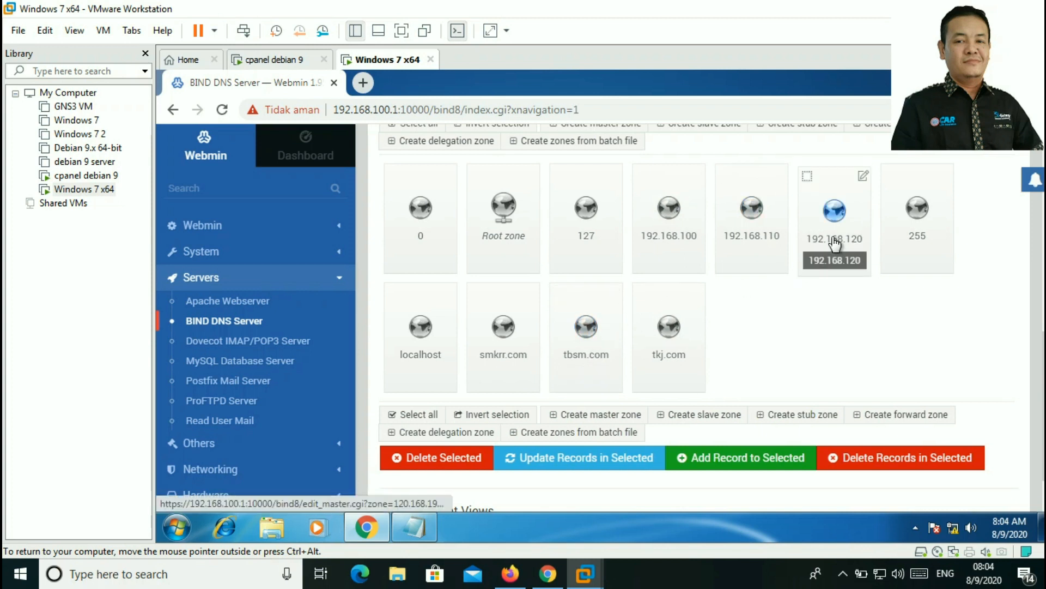
{"action": "scroll", "coordinate": [792, 371], "scroll_direction": "down", "scroll_amount": 1}
Step: Reload the BIND DNS Server page and scroll to the zones 192.168.120 and tbsm.com
{"action": "left_click", "coordinate": [715, 381]}
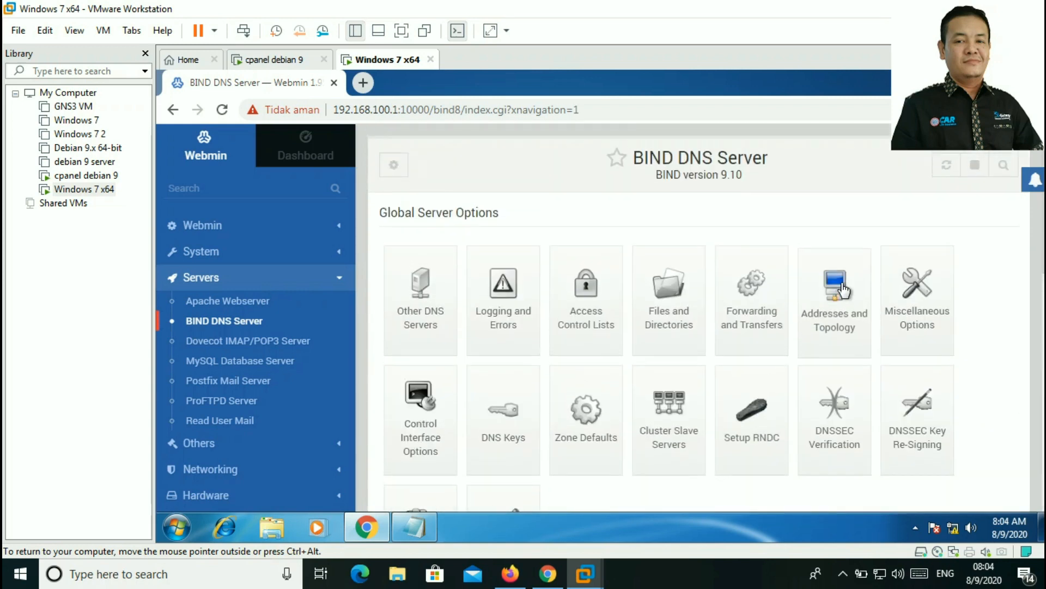
{"action": "left_click", "coordinate": [946, 166]}
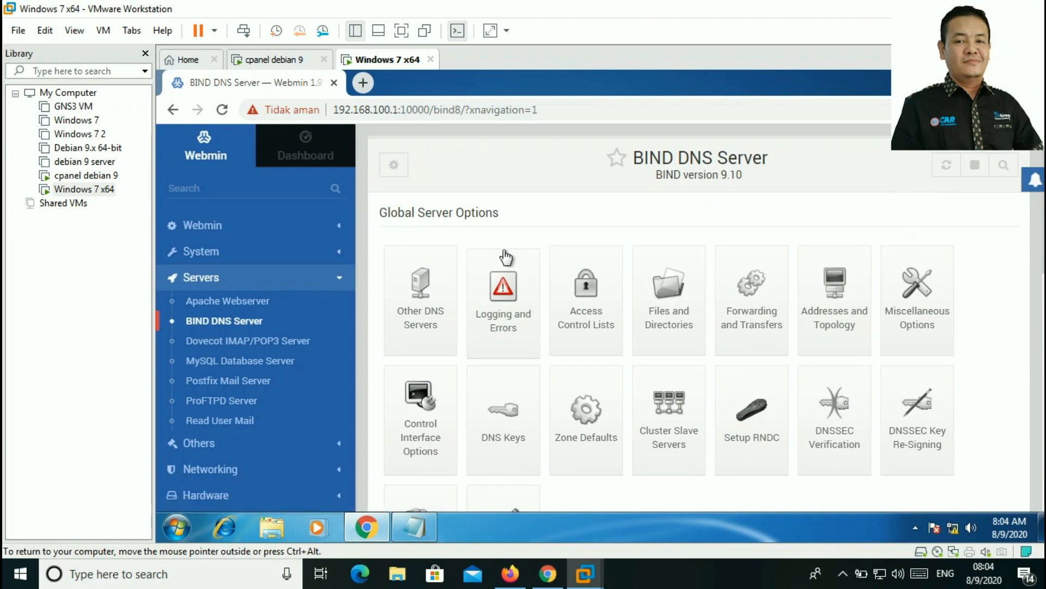
{"action": "scroll", "coordinate": [420, 303], "scroll_direction": "down", "scroll_amount": 10}
{"action": "scroll", "coordinate": [251, 445], "scroll_direction": "down", "scroll_amount": 4}
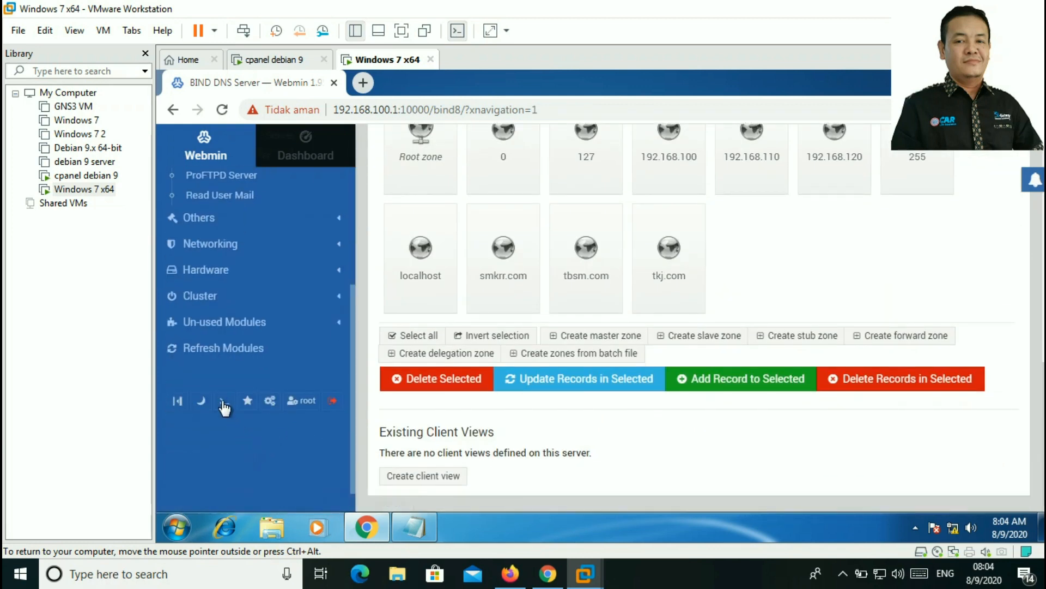
Step: Rerun /etc/init.d/bind9 restart in the server shell, then close the terminal
{"action": "left_click", "coordinate": [222, 401]}
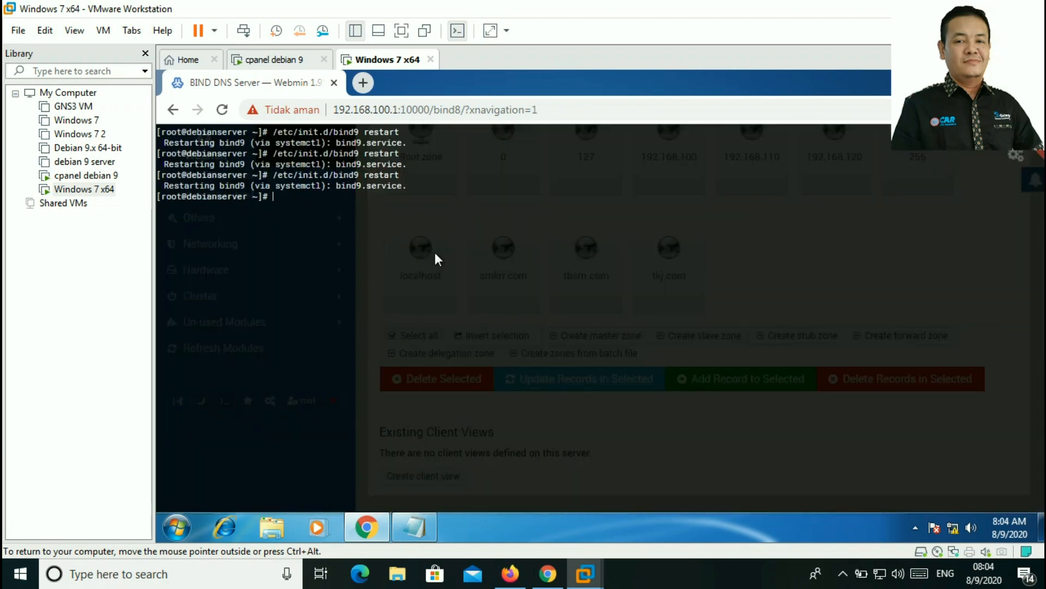
{"action": "key", "text": "Up"}
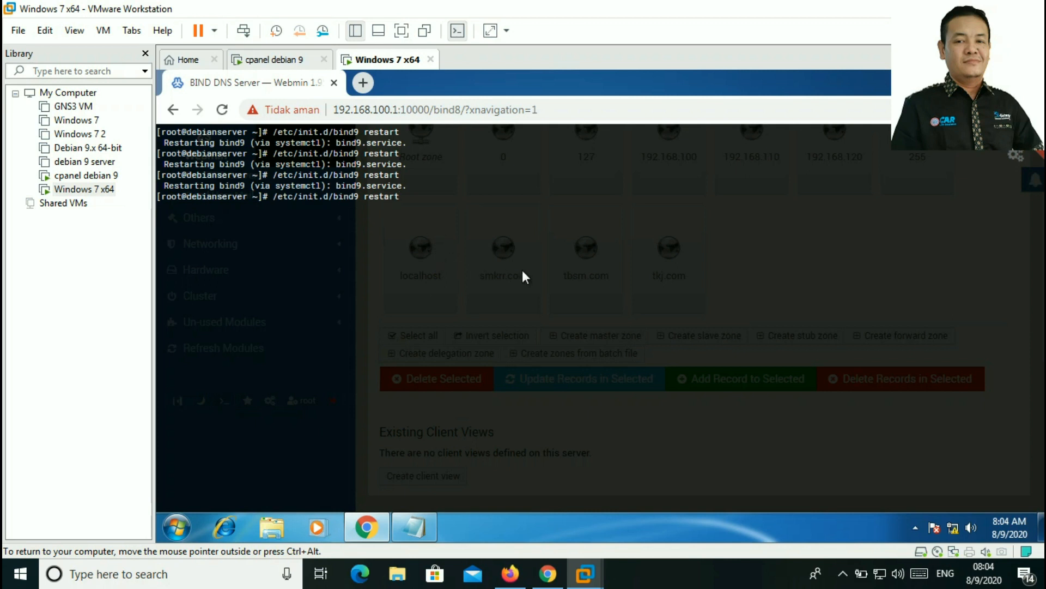
{"action": "key", "text": "Return"}
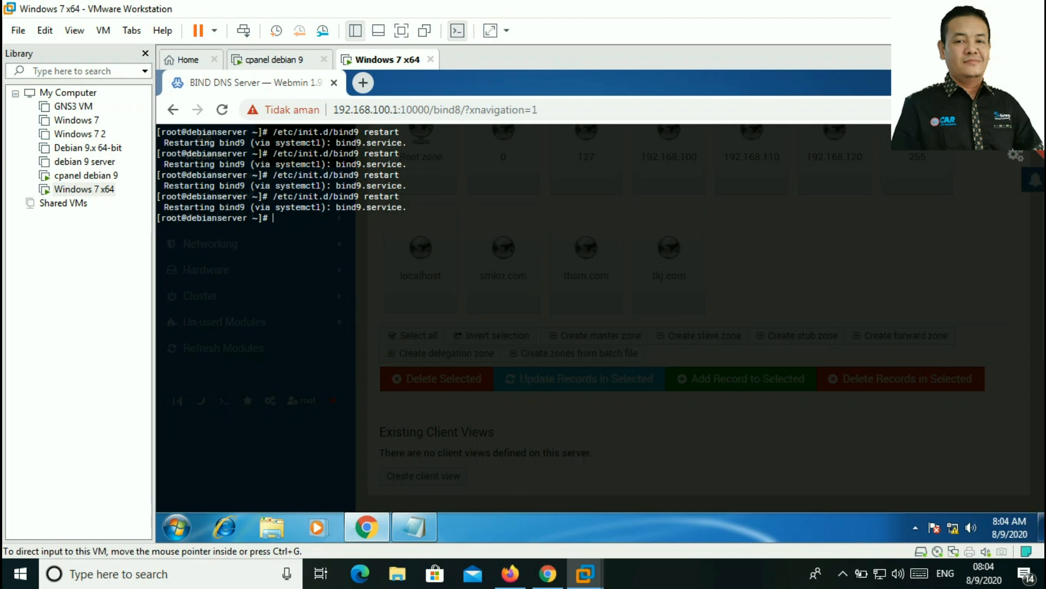
{"action": "left_click", "coordinate": [522, 270]}
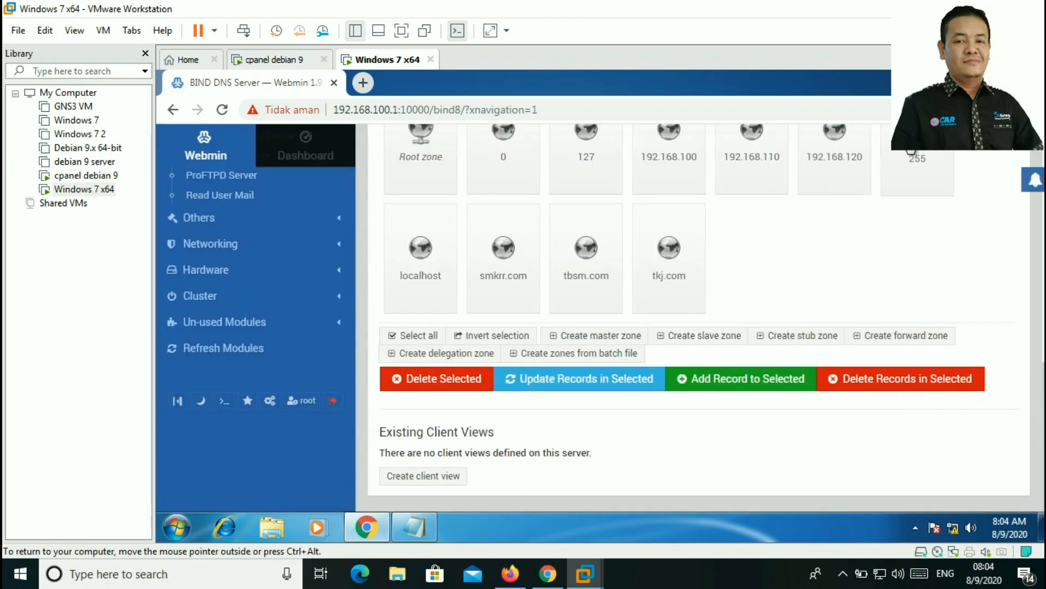
Step: From the desktop, open the IPv4 settings of the Local Area Connection adapter
{"action": "left_click", "coordinate": [972, 76]}
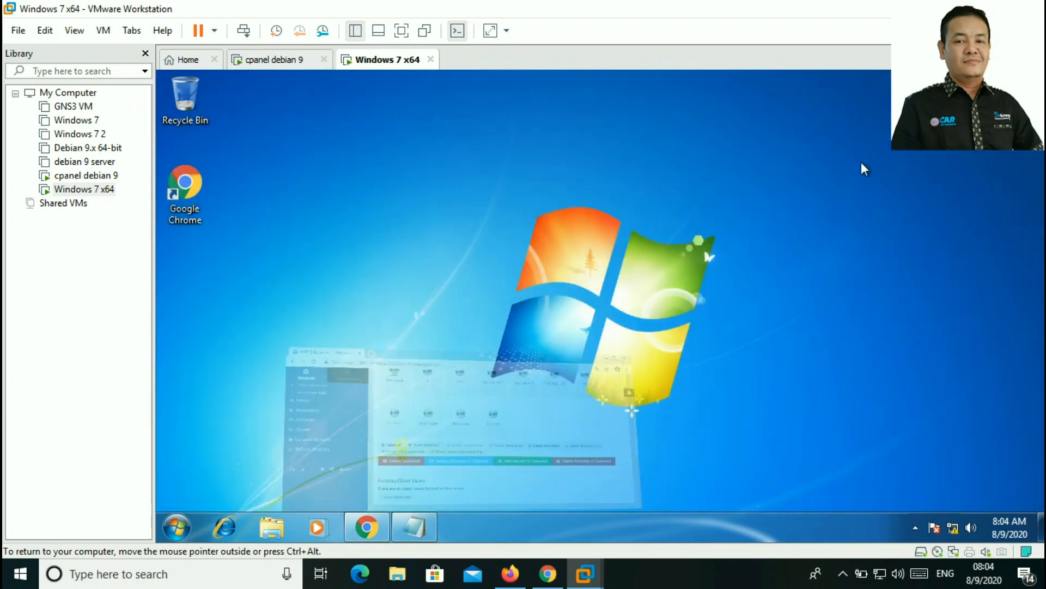
{"action": "right_click", "coordinate": [952, 527]}
{"action": "left_click", "coordinate": [953, 518]}
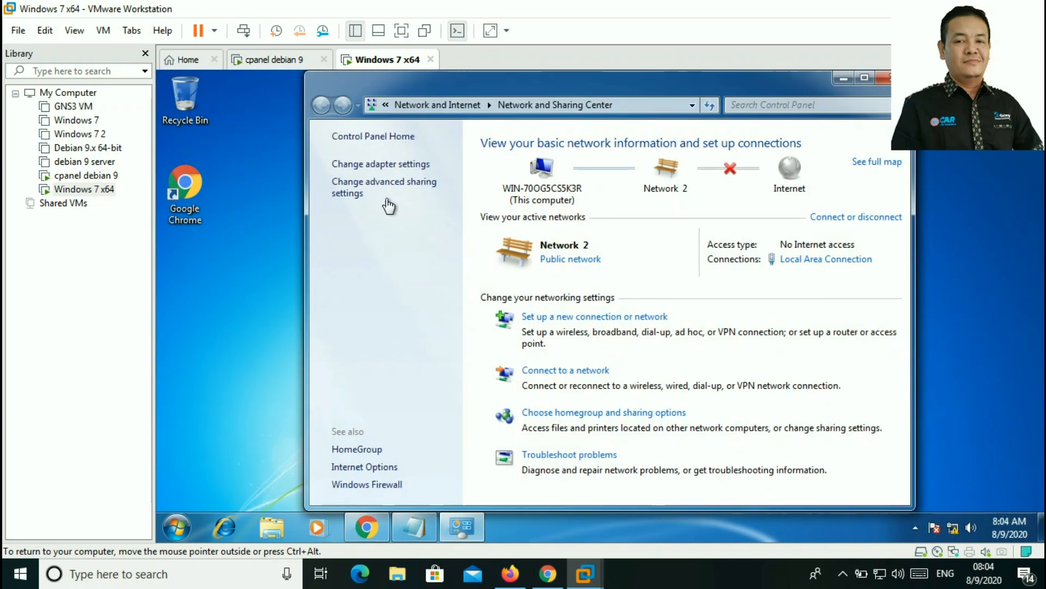
{"action": "left_click", "coordinate": [398, 165]}
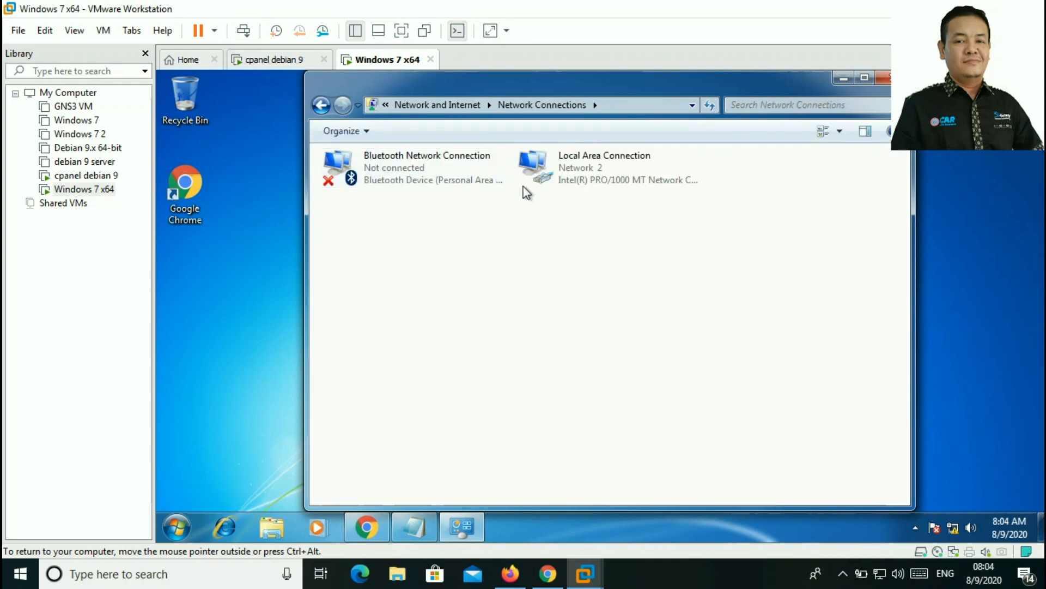
{"action": "left_click", "coordinate": [552, 168]}
{"action": "right_click", "coordinate": [550, 169]}
{"action": "left_click", "coordinate": [600, 316]}
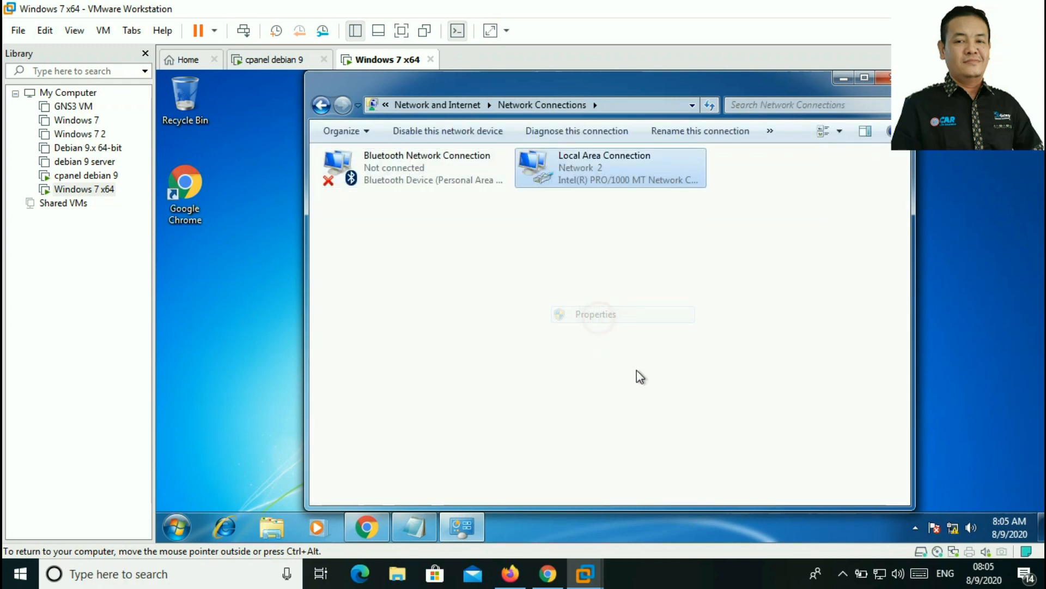
{"action": "left_click", "coordinate": [475, 320]}
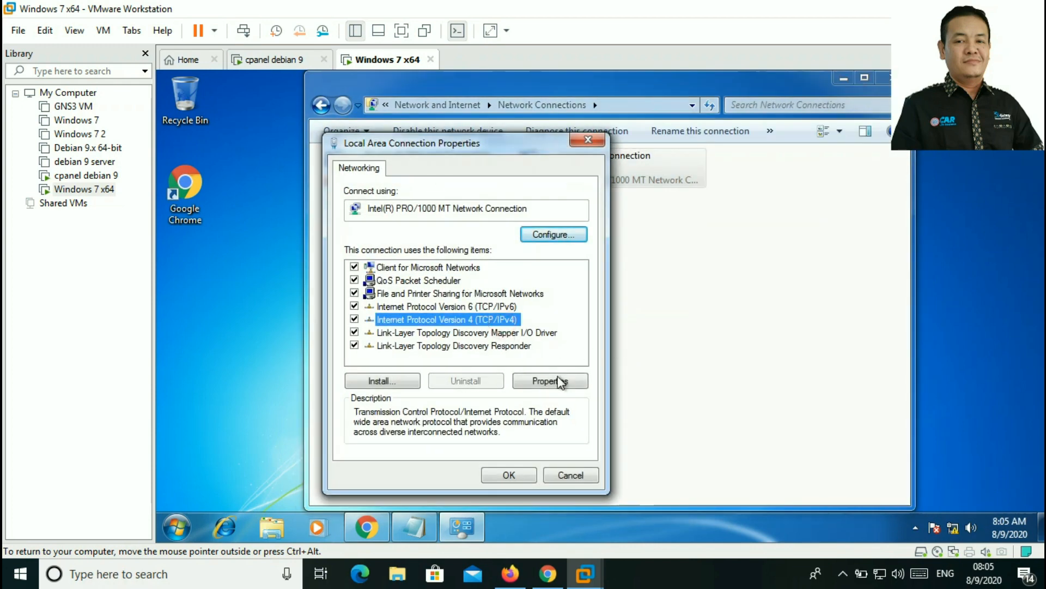
{"action": "left_click", "coordinate": [550, 380]}
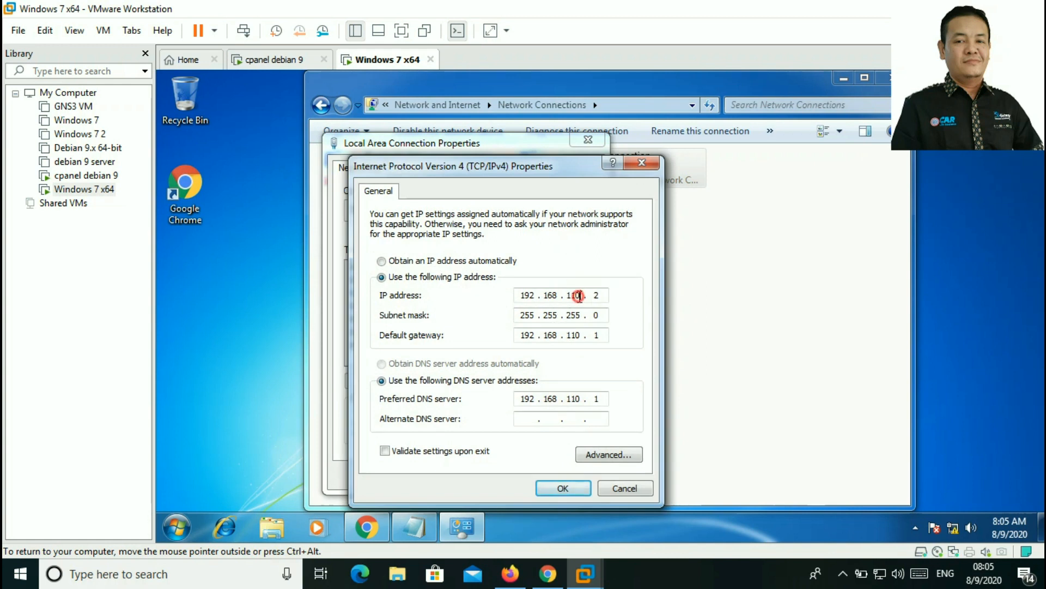
Step: Set IP 192.168.120.2 with gateway and DNS 192.168.120.1, save, and close the network windows
{"action": "key", "text": "BackSpace"}
{"action": "key", "text": "BackSpace"}
{"action": "type", "text": "20"}
{"action": "left_click", "coordinate": [581, 335]}
{"action": "key", "text": "BackSpace"}
{"action": "key", "text": "BackSpace"}
{"action": "type", "text": "20"}
{"action": "left_click", "coordinate": [581, 401]}
{"action": "key", "text": "BackSpace"}
{"action": "key", "text": "BackSpace"}
{"action": "type", "text": "20"}
{"action": "left_click", "coordinate": [564, 488]}
{"action": "left_click", "coordinate": [509, 475]}
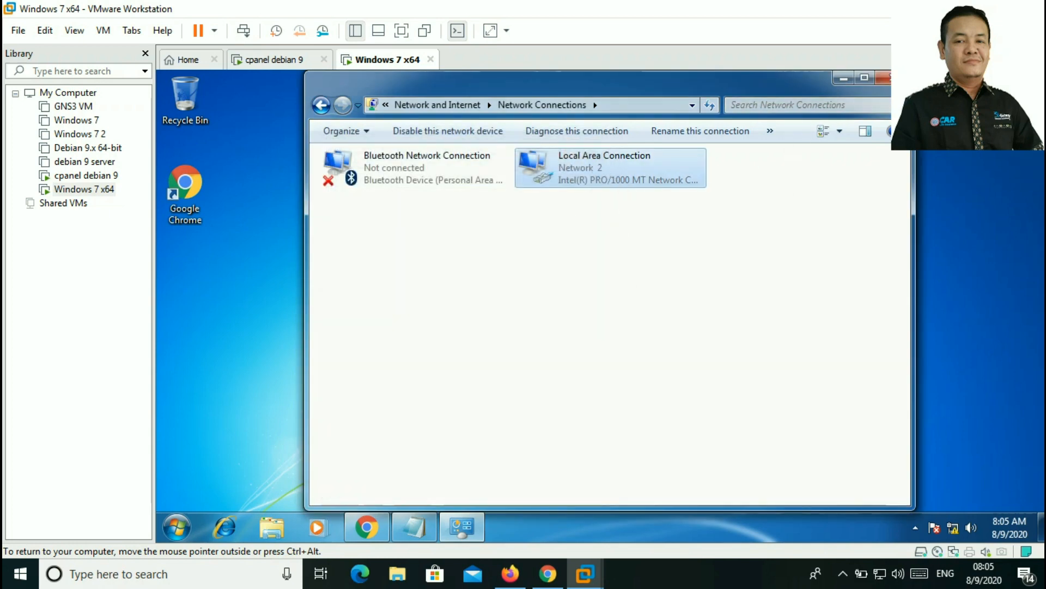
{"action": "left_click", "coordinate": [895, 78]}
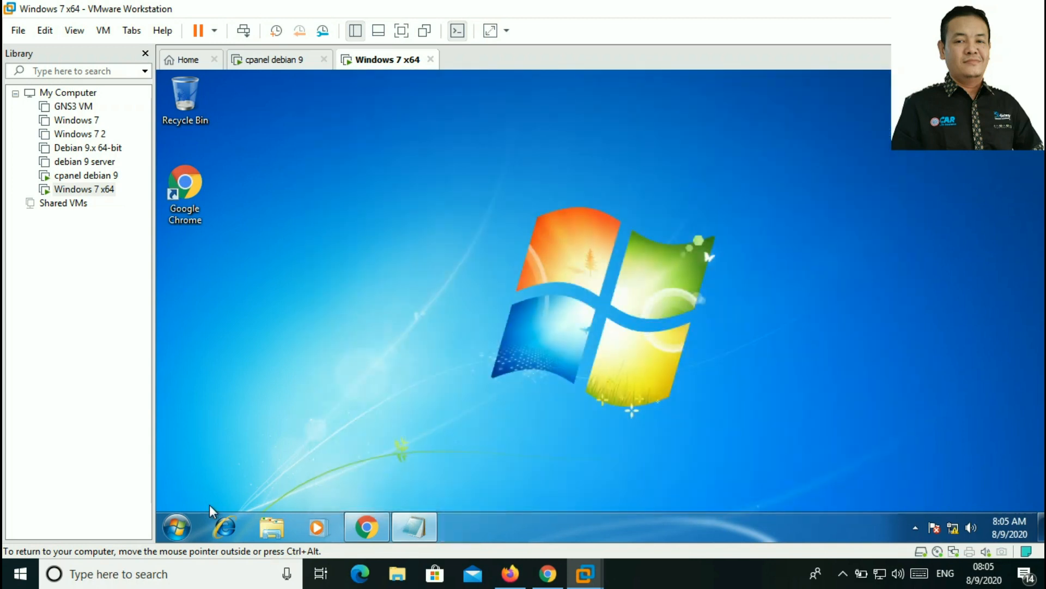
Step: Launch cmd, ping 192.168.120.1 and run nslookup tbsm.com
{"action": "left_click", "coordinate": [181, 527]}
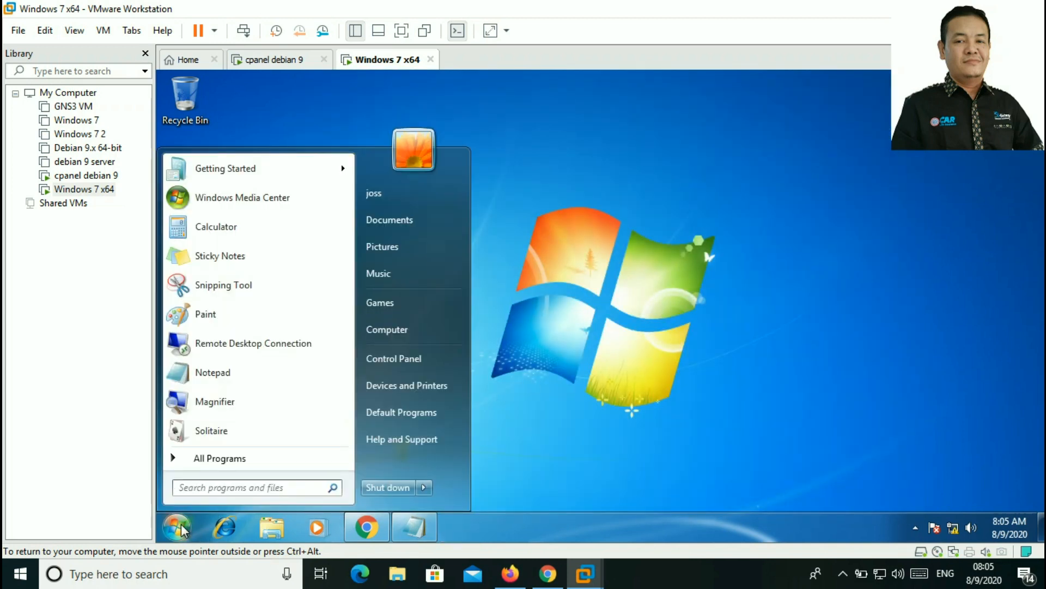
{"action": "type", "text": "cmd"}
{"action": "key", "text": "Return"}
{"action": "type", "text": "ping 192.168.120.1"}
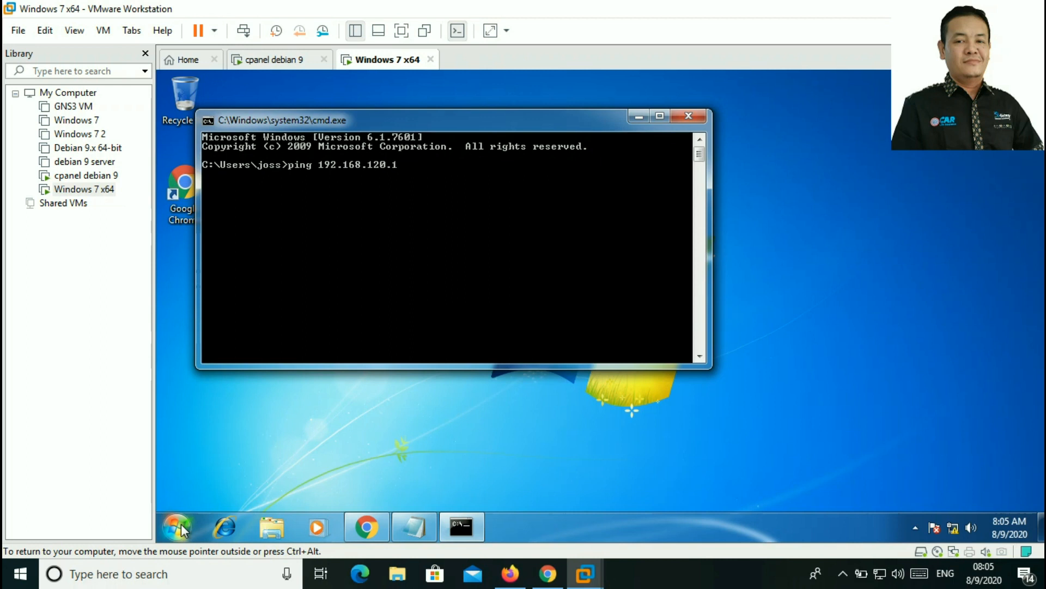
{"action": "key", "text": "Return"}
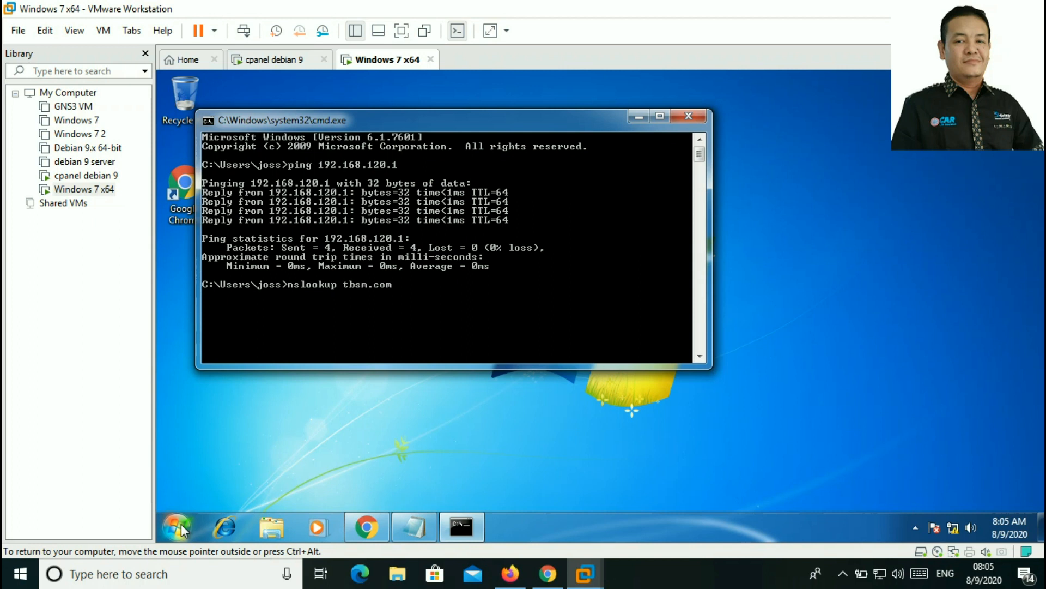
{"action": "key", "text": "Return"}
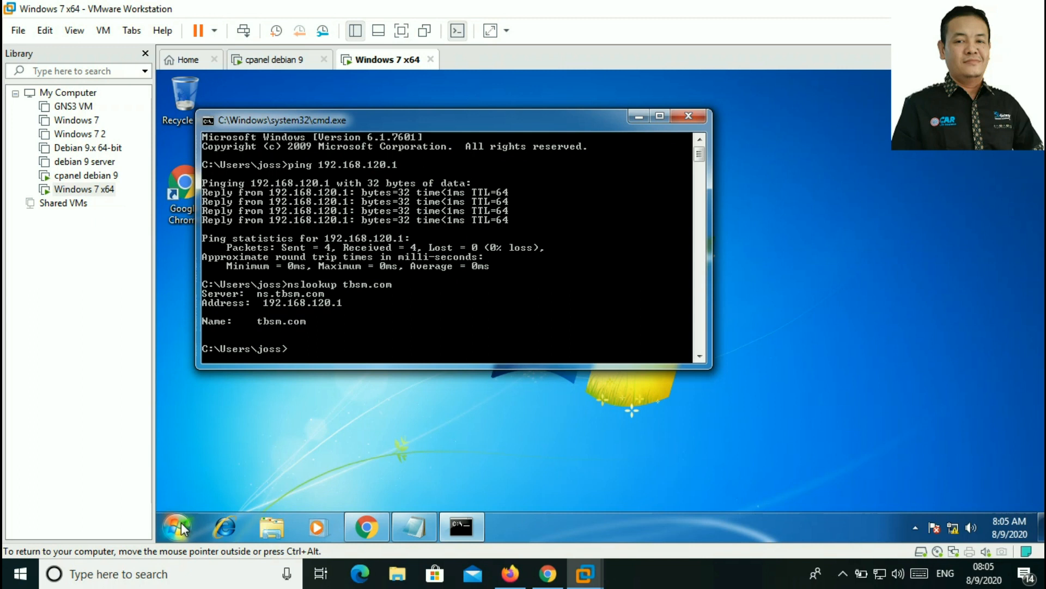
{"action": "key", "text": "ctrl+alt"}
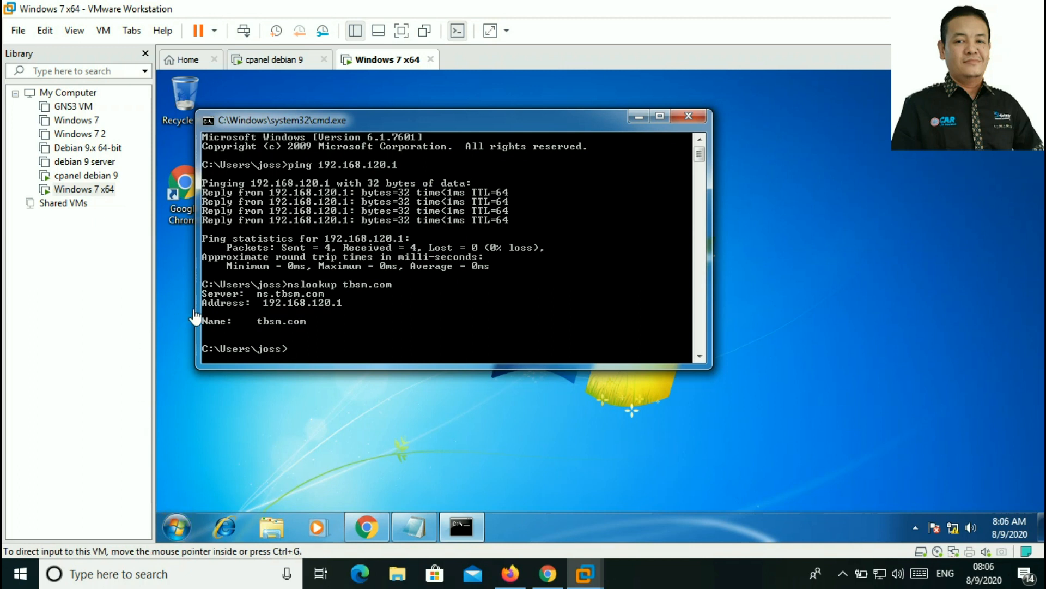
{"action": "left_click", "coordinate": [296, 349]}
{"action": "type", "text": "ping"}
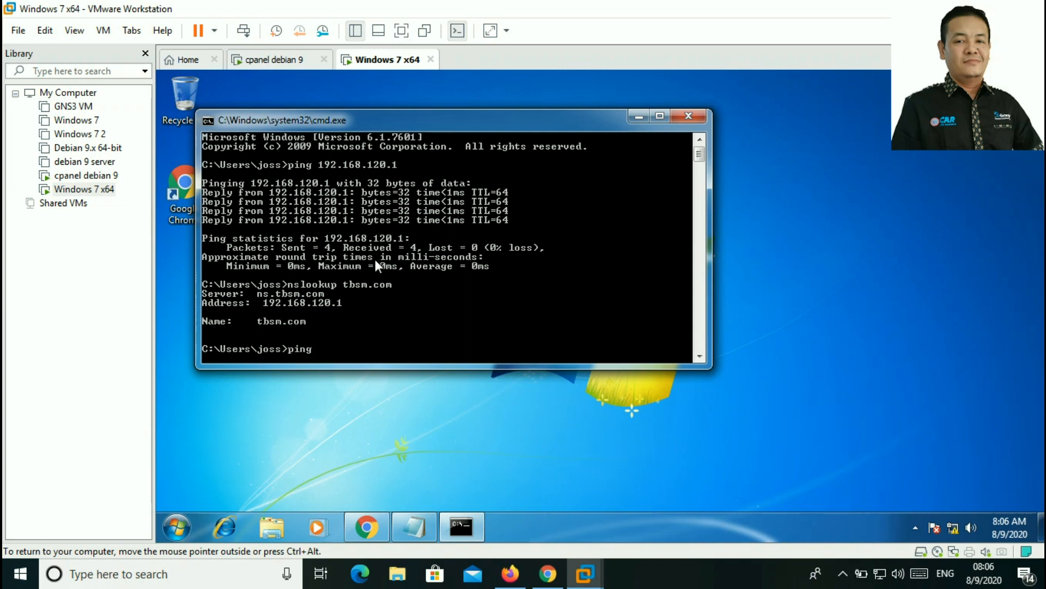
{"action": "type", "text": " www.tbsm.com"}
{"action": "key", "text": "Return"}
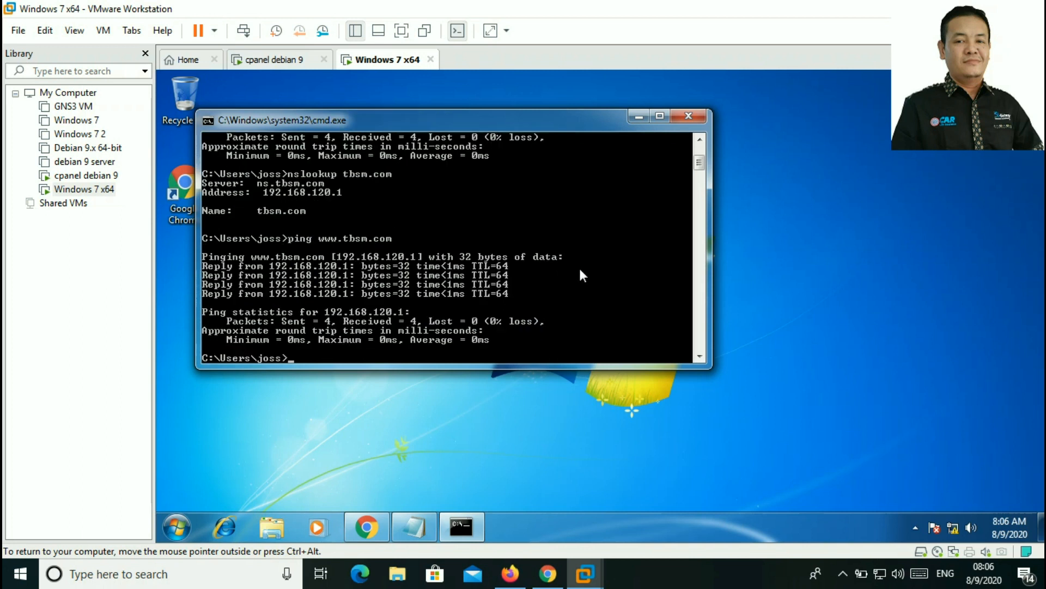
{"action": "key", "text": "Up"}
{"action": "key", "text": "BackSpace"}
{"action": "key", "text": "BackSpace"}
{"action": "key", "text": "BackSpace"}
{"action": "key", "text": "BackSpace"}
{"action": "type", "text": "files"}
{"action": "key", "text": "Return"}
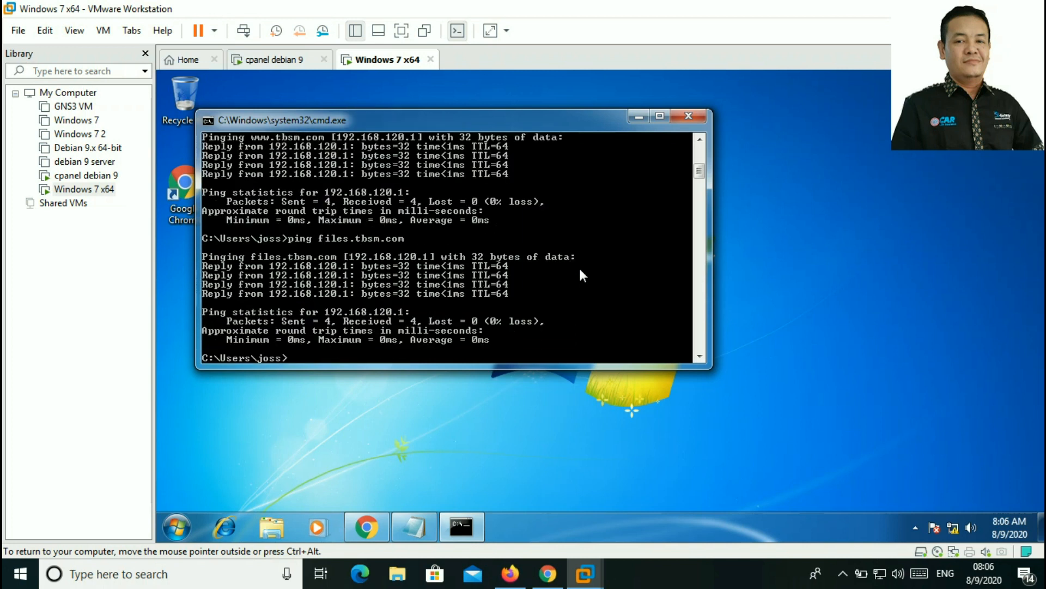
{"action": "key", "text": "Up"}
{"action": "key", "text": "Delete"}
{"action": "key", "text": "Delete"}
{"action": "key", "text": "Return"}
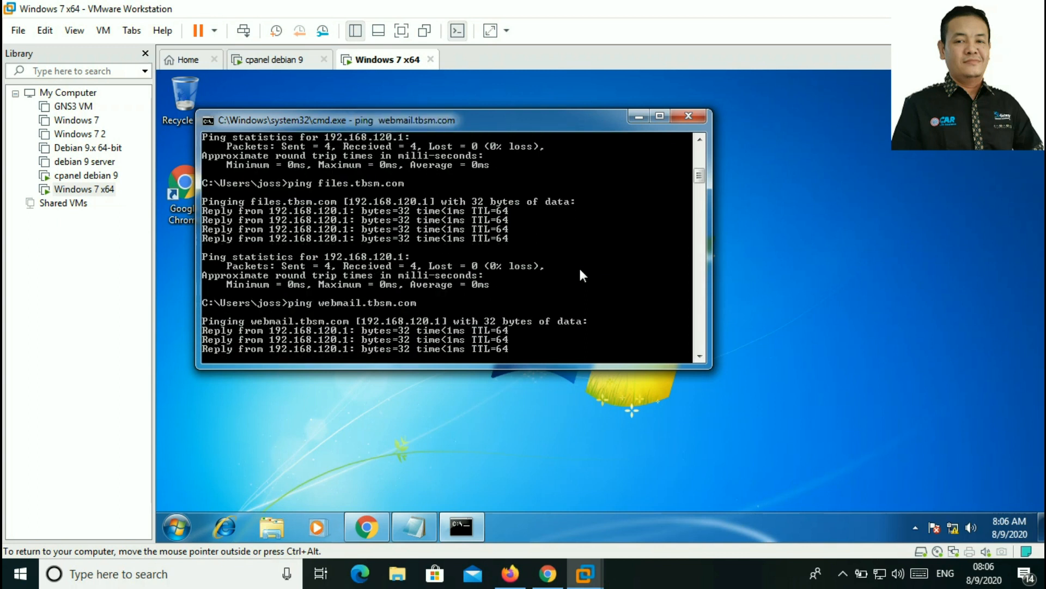
Step: Close Command Prompt, scroll Webmin's BIND DNS Server page to the top, and recheck the Notepad domain notes
{"action": "left_click", "coordinate": [689, 118]}
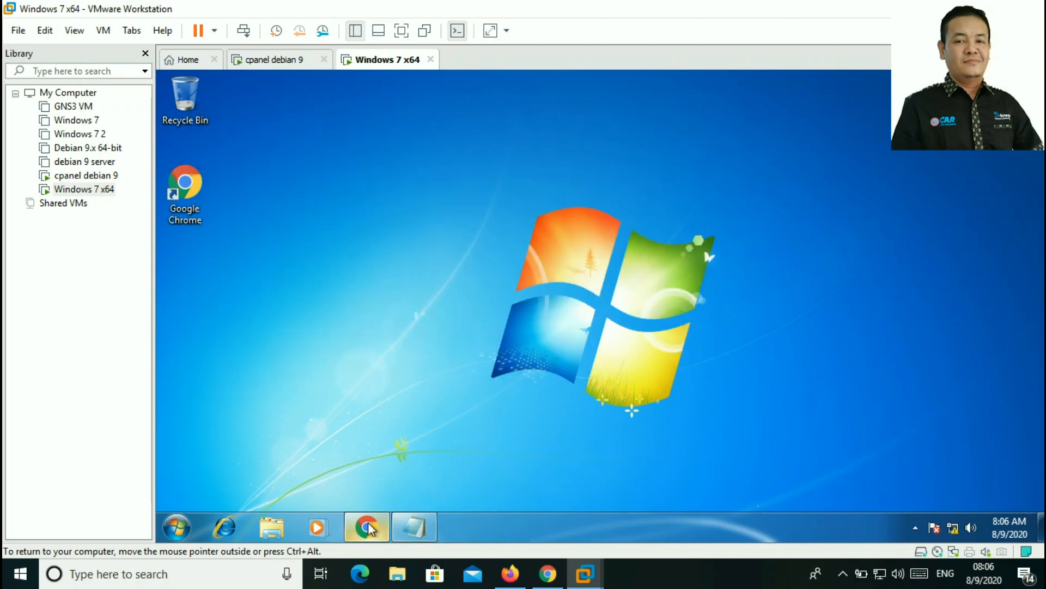
{"action": "left_click", "coordinate": [366, 527]}
{"action": "scroll", "coordinate": [467, 320], "scroll_direction": "up", "scroll_amount": 10}
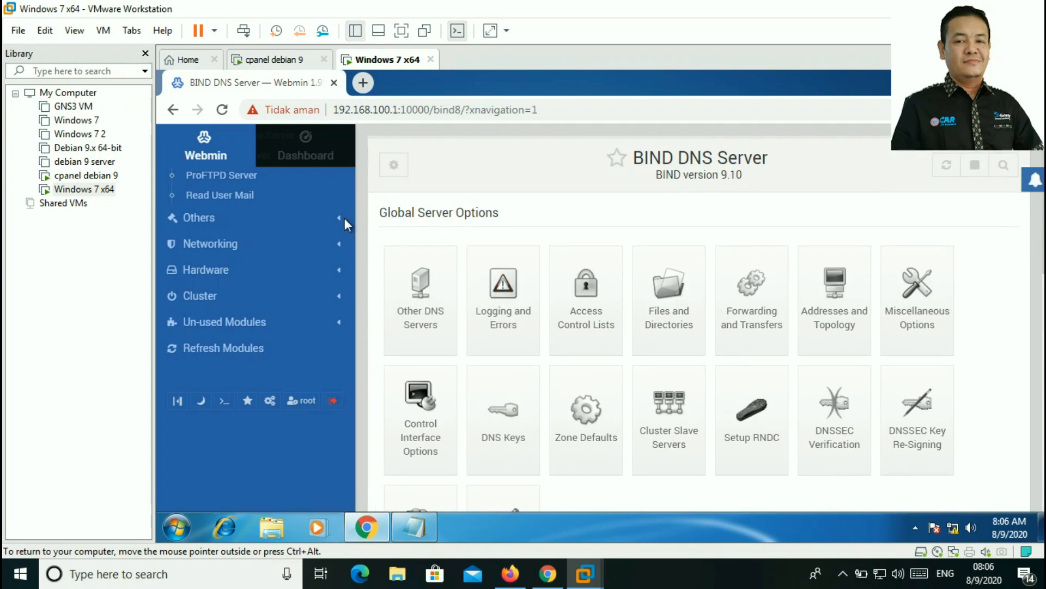
{"action": "scroll", "coordinate": [338, 286], "scroll_direction": "up", "scroll_amount": 5}
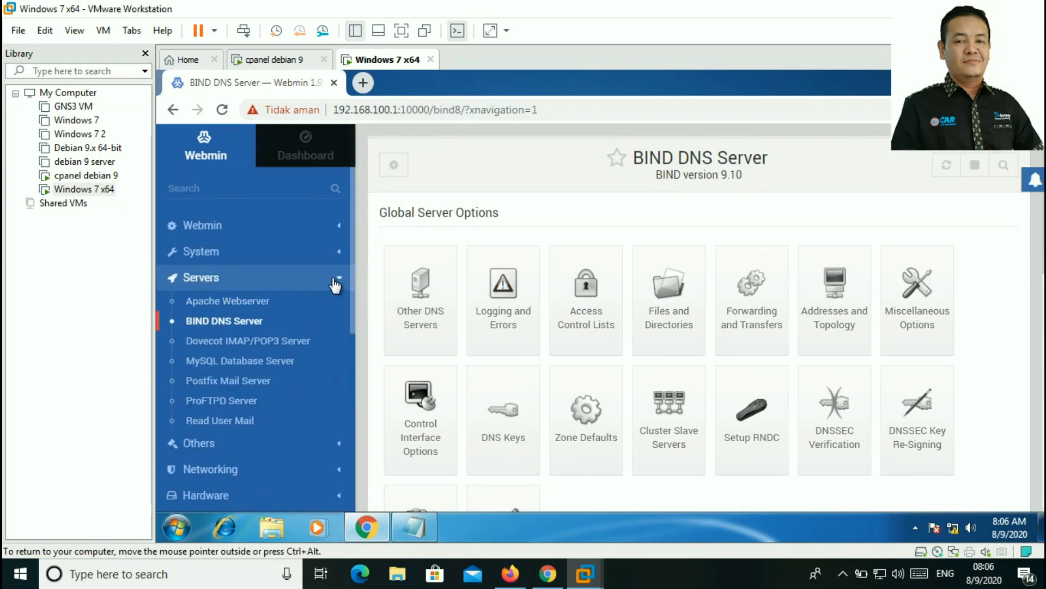
{"action": "left_click", "coordinate": [415, 528]}
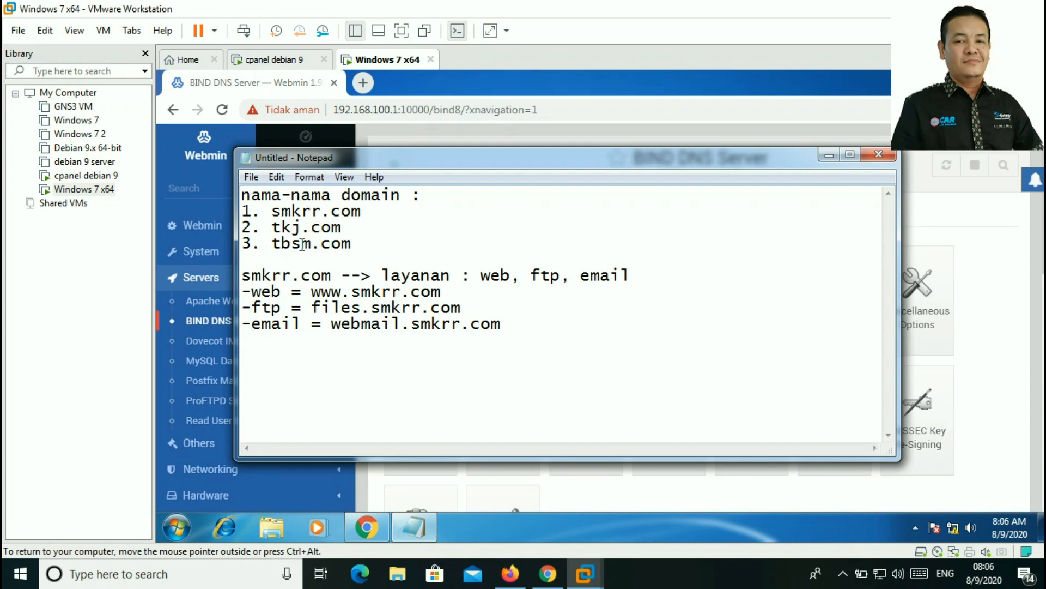
{"action": "left_click", "coordinate": [829, 155]}
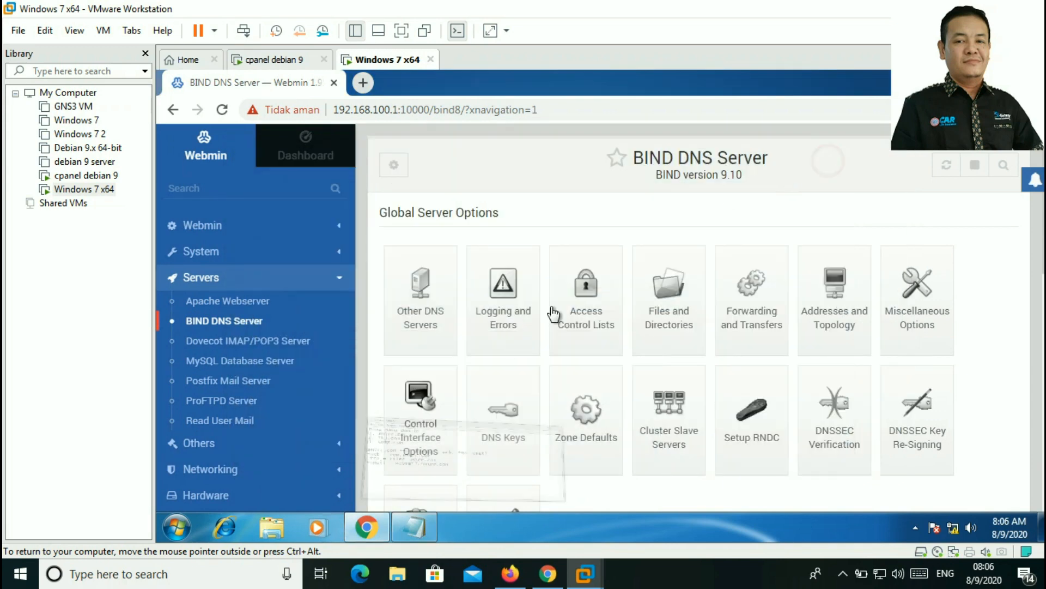